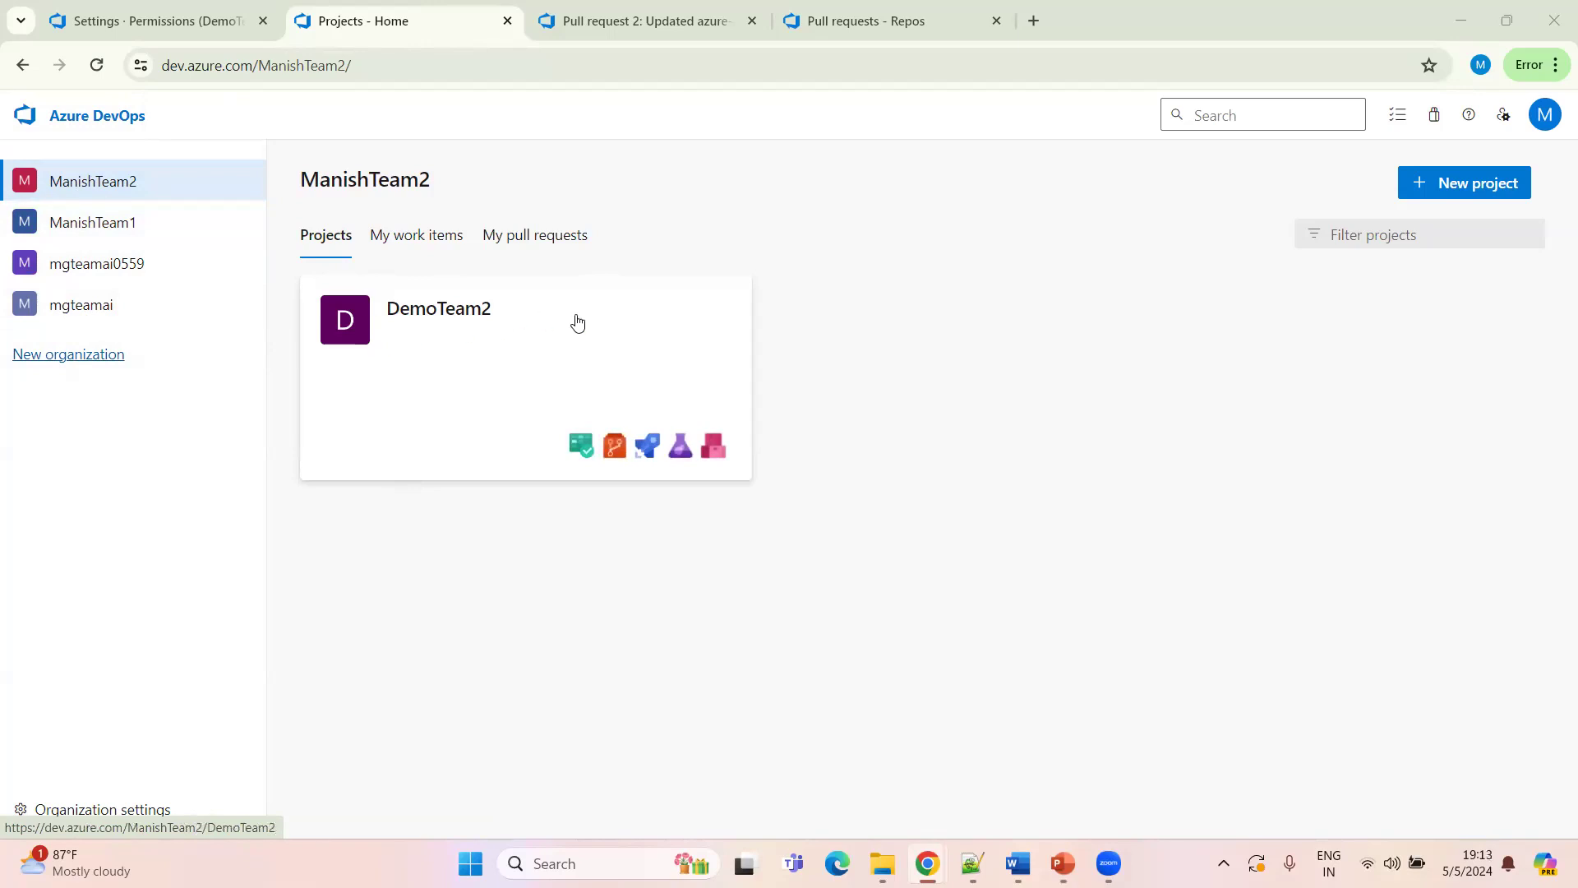
Open the DemoTeam2 project and go to its repository files
click(486, 354)
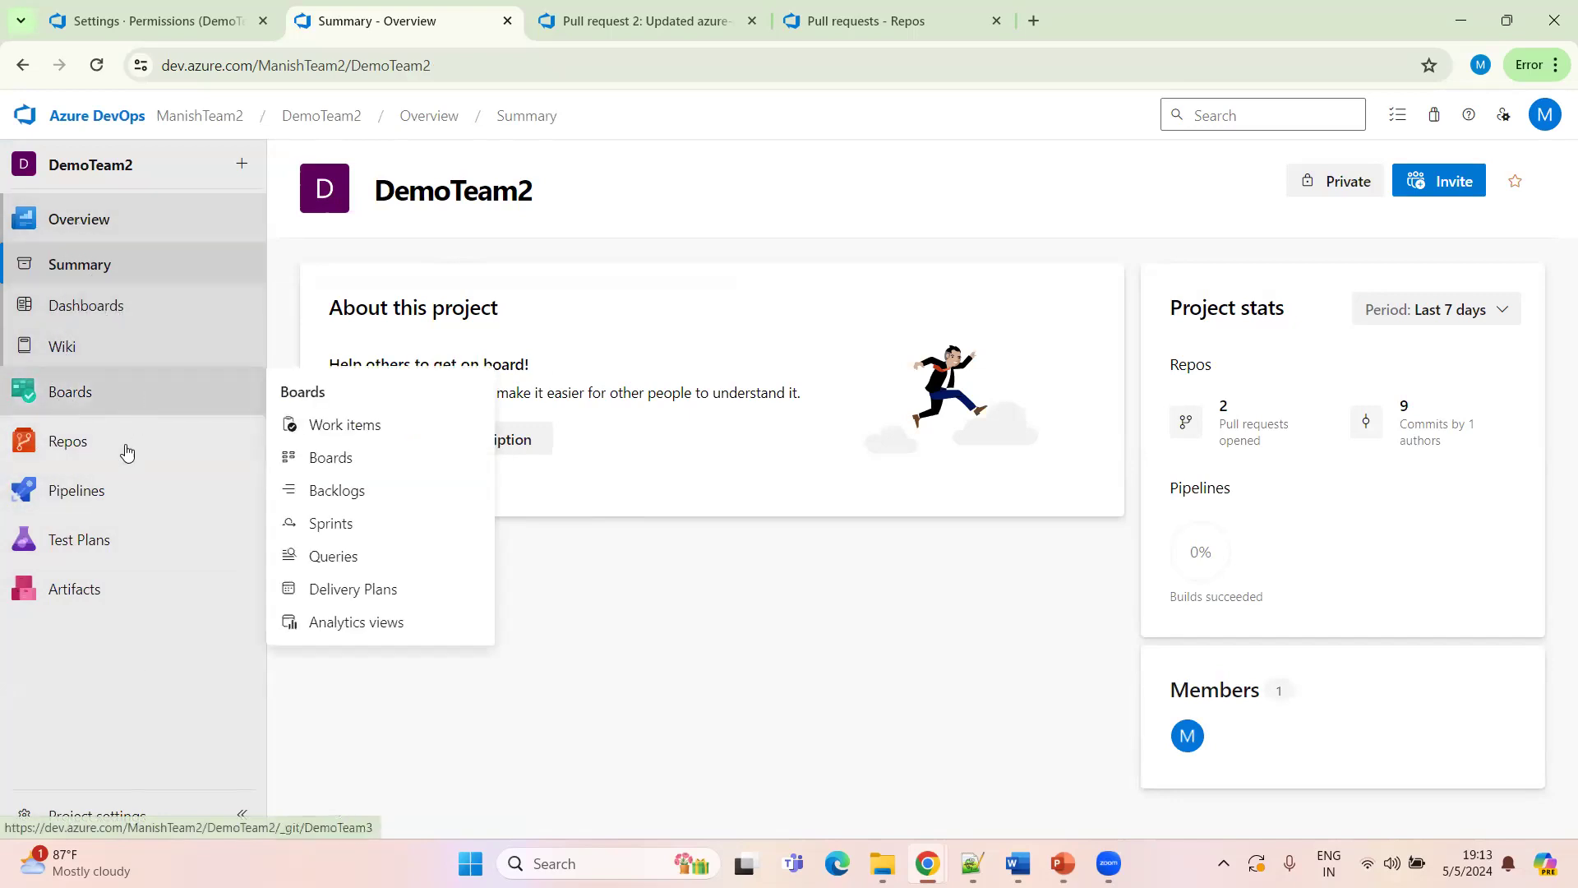
mouse_move(79, 516)
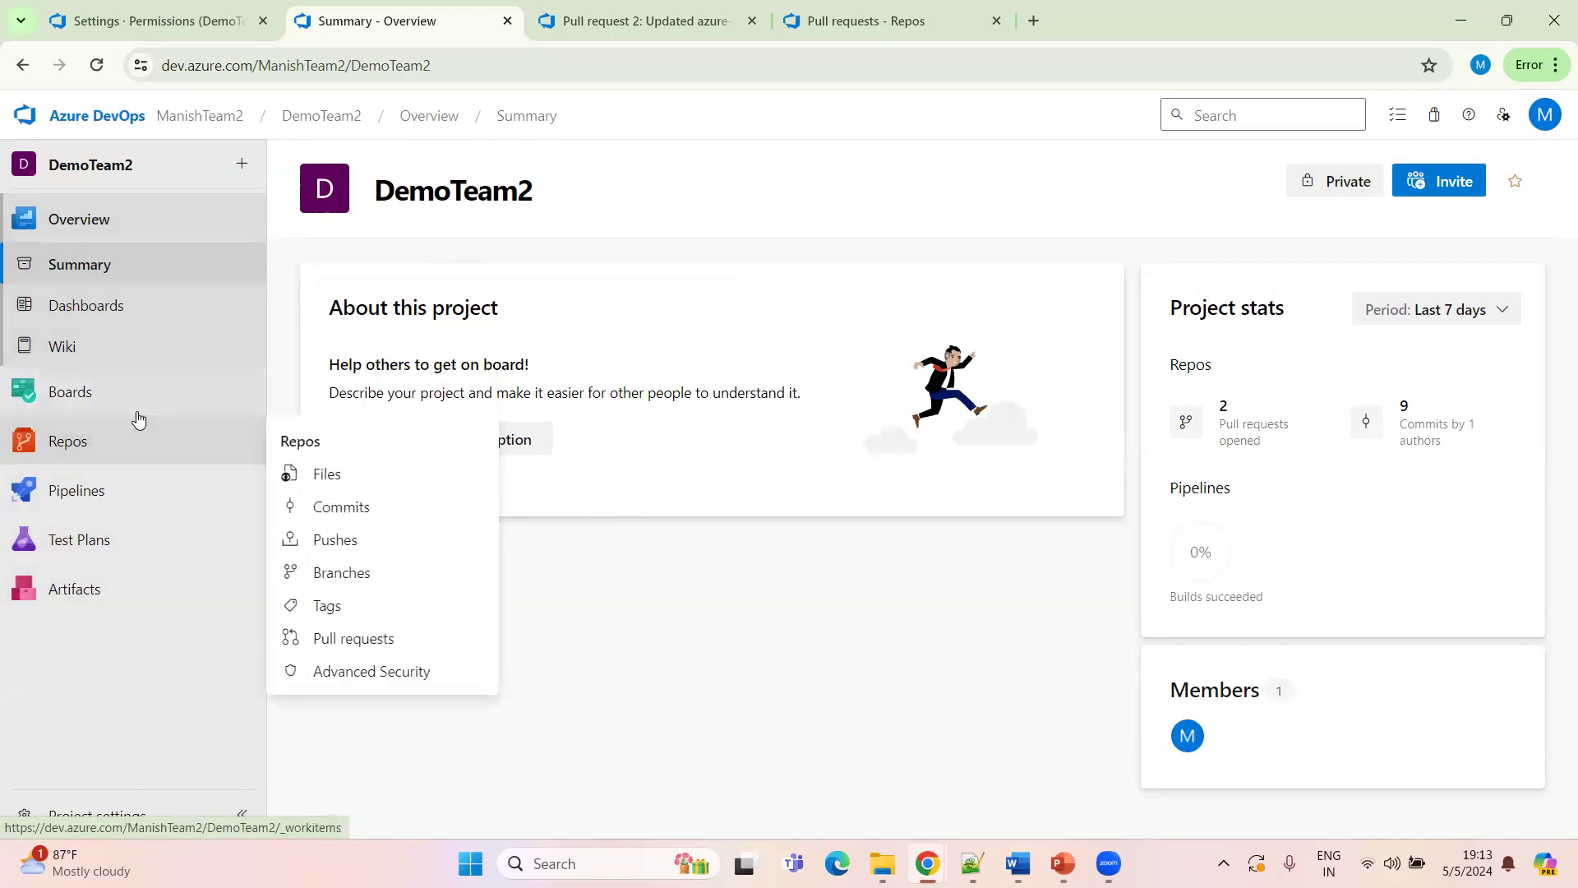
click(74, 445)
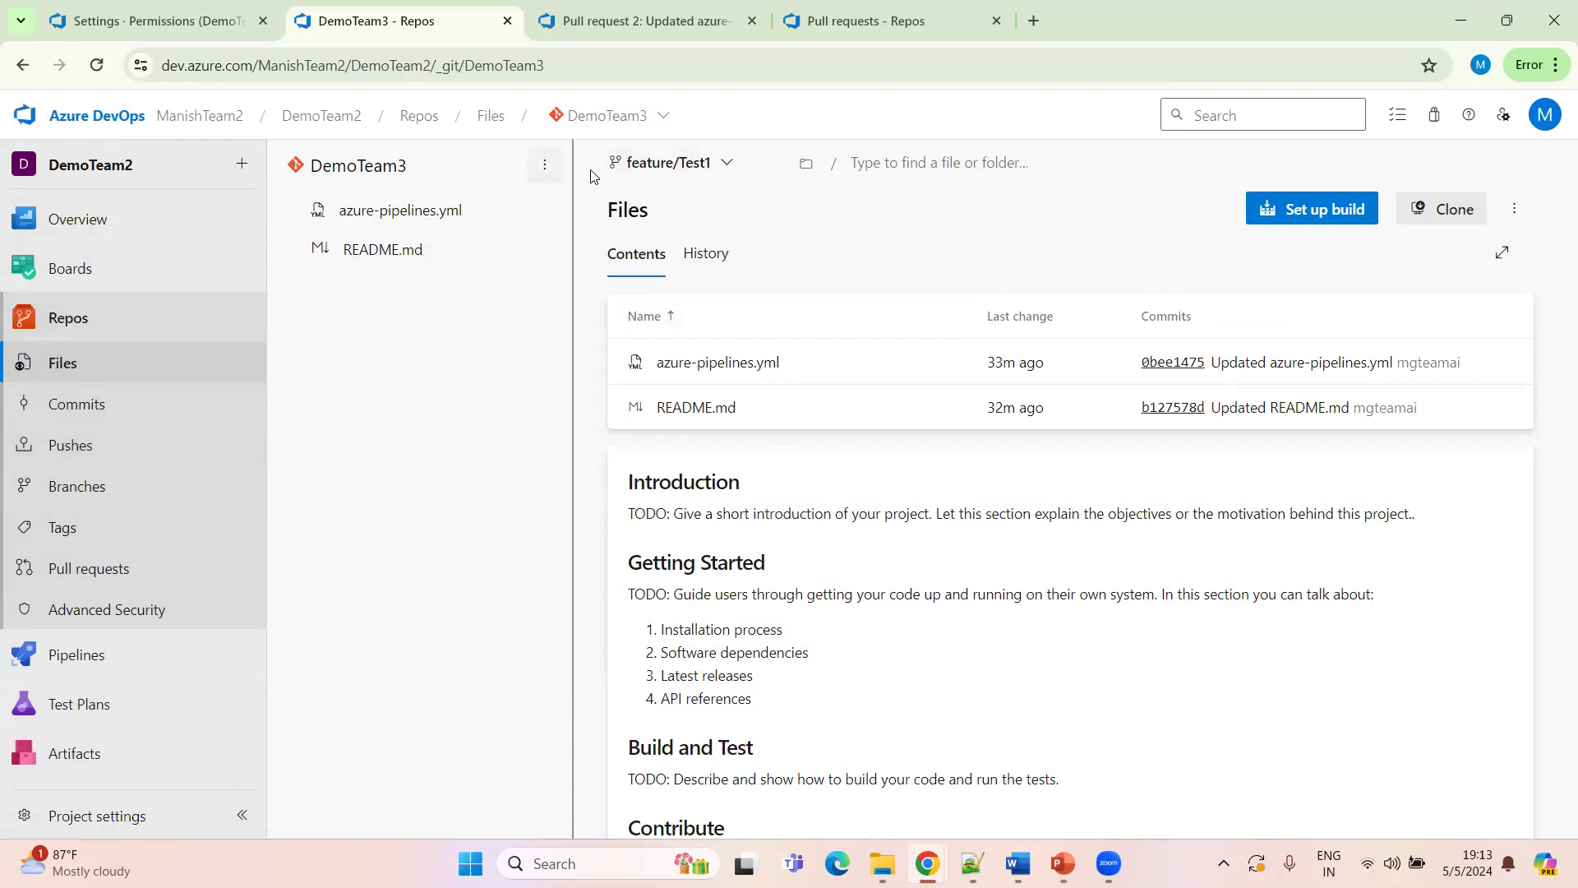
Switch the files view to the DemoTeam2 repository
click(637, 117)
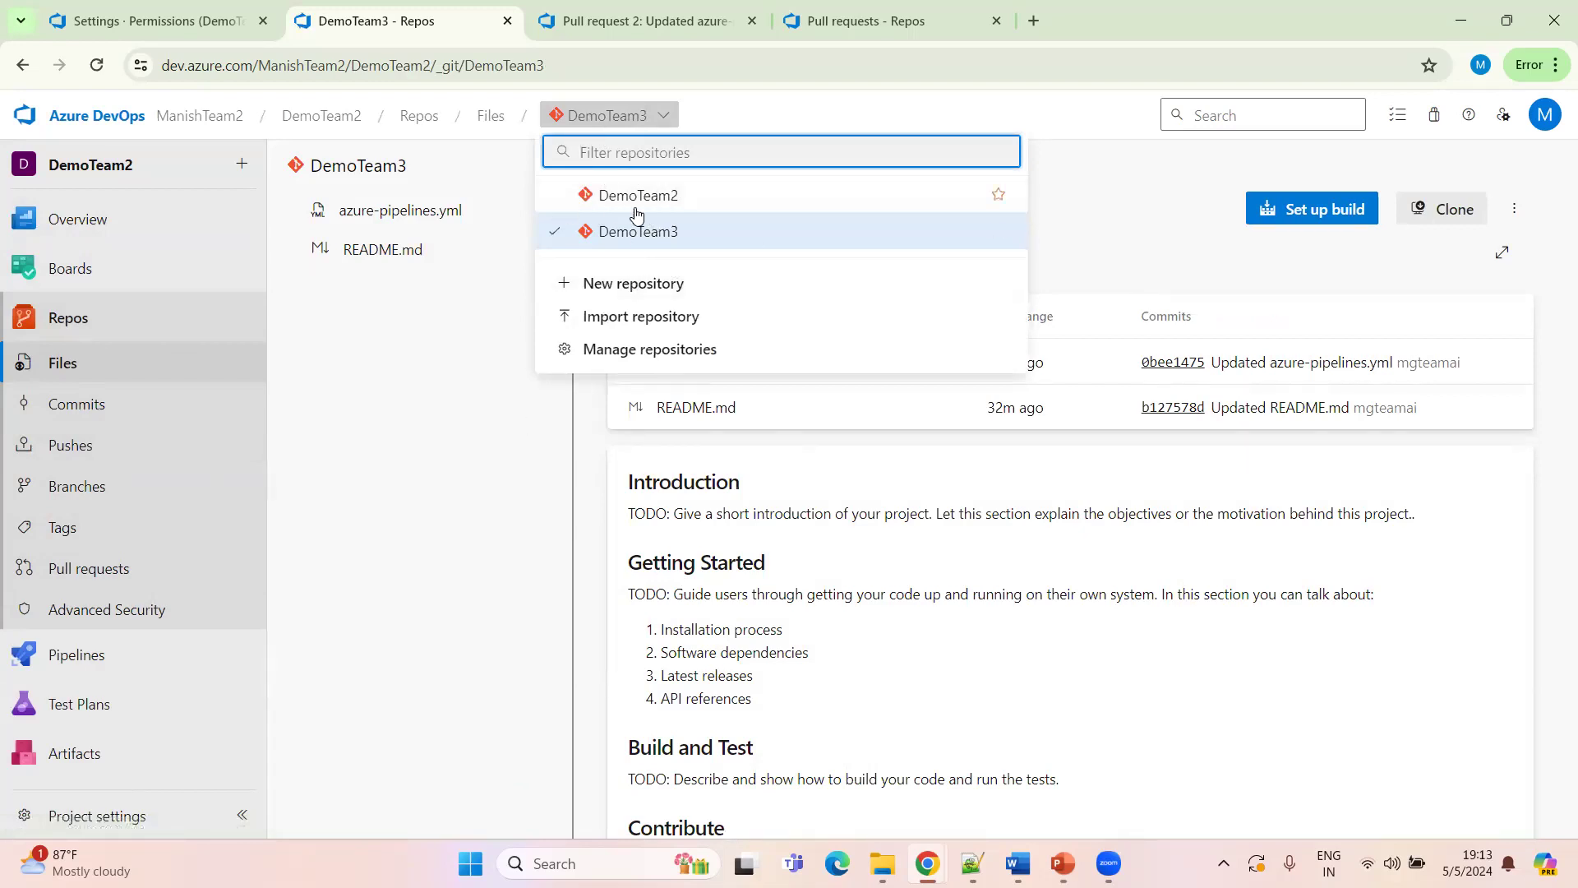
click(428, 381)
click(638, 118)
click(632, 196)
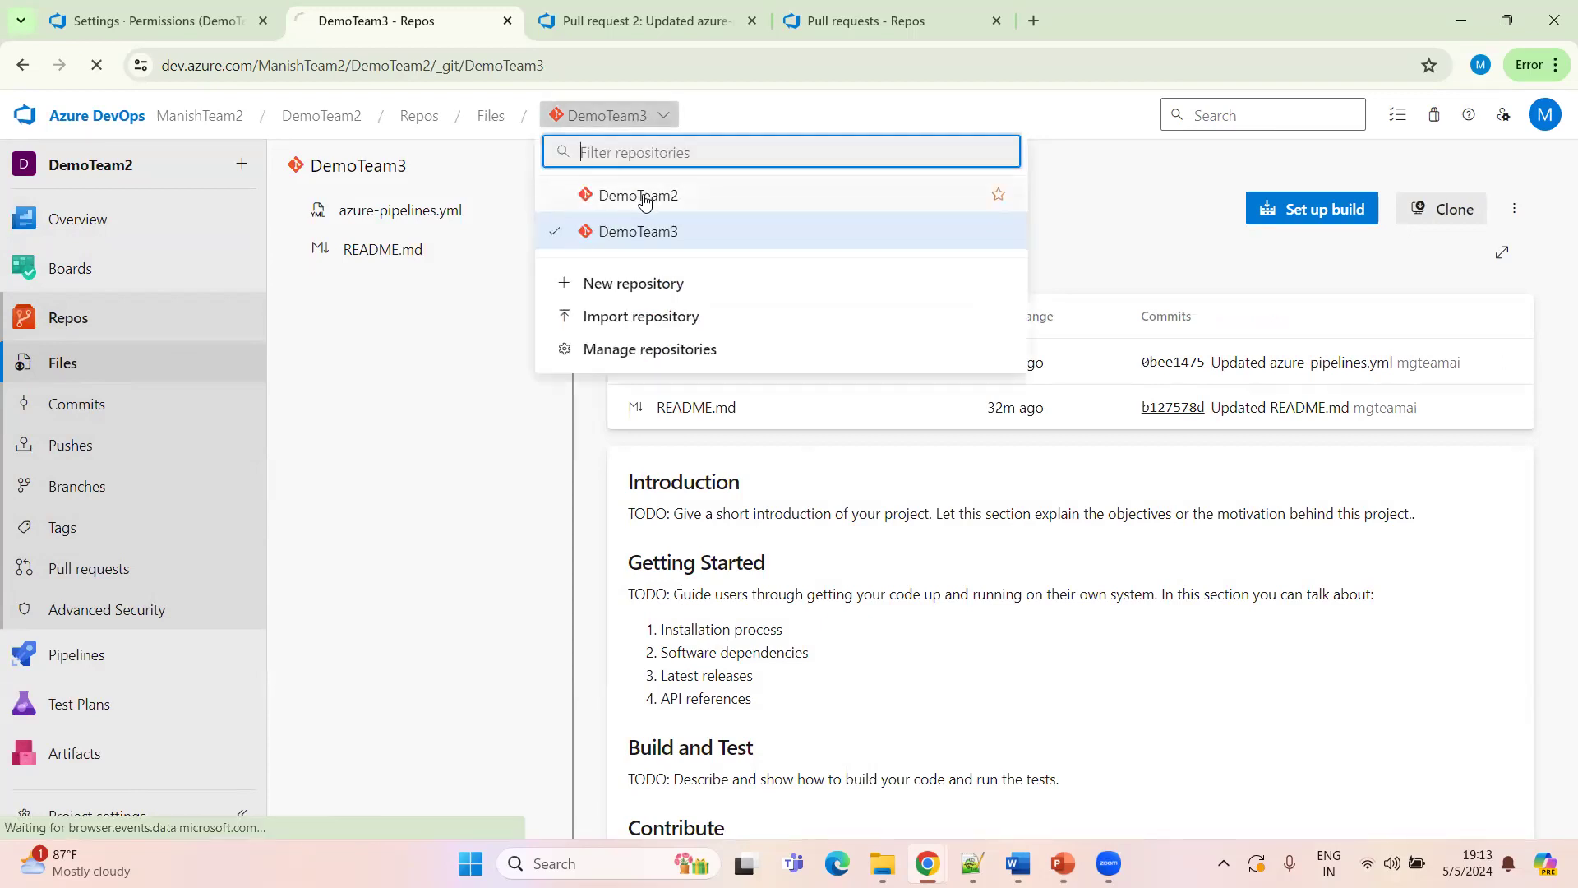
Create a new branch named Develop based on main
click(642, 163)
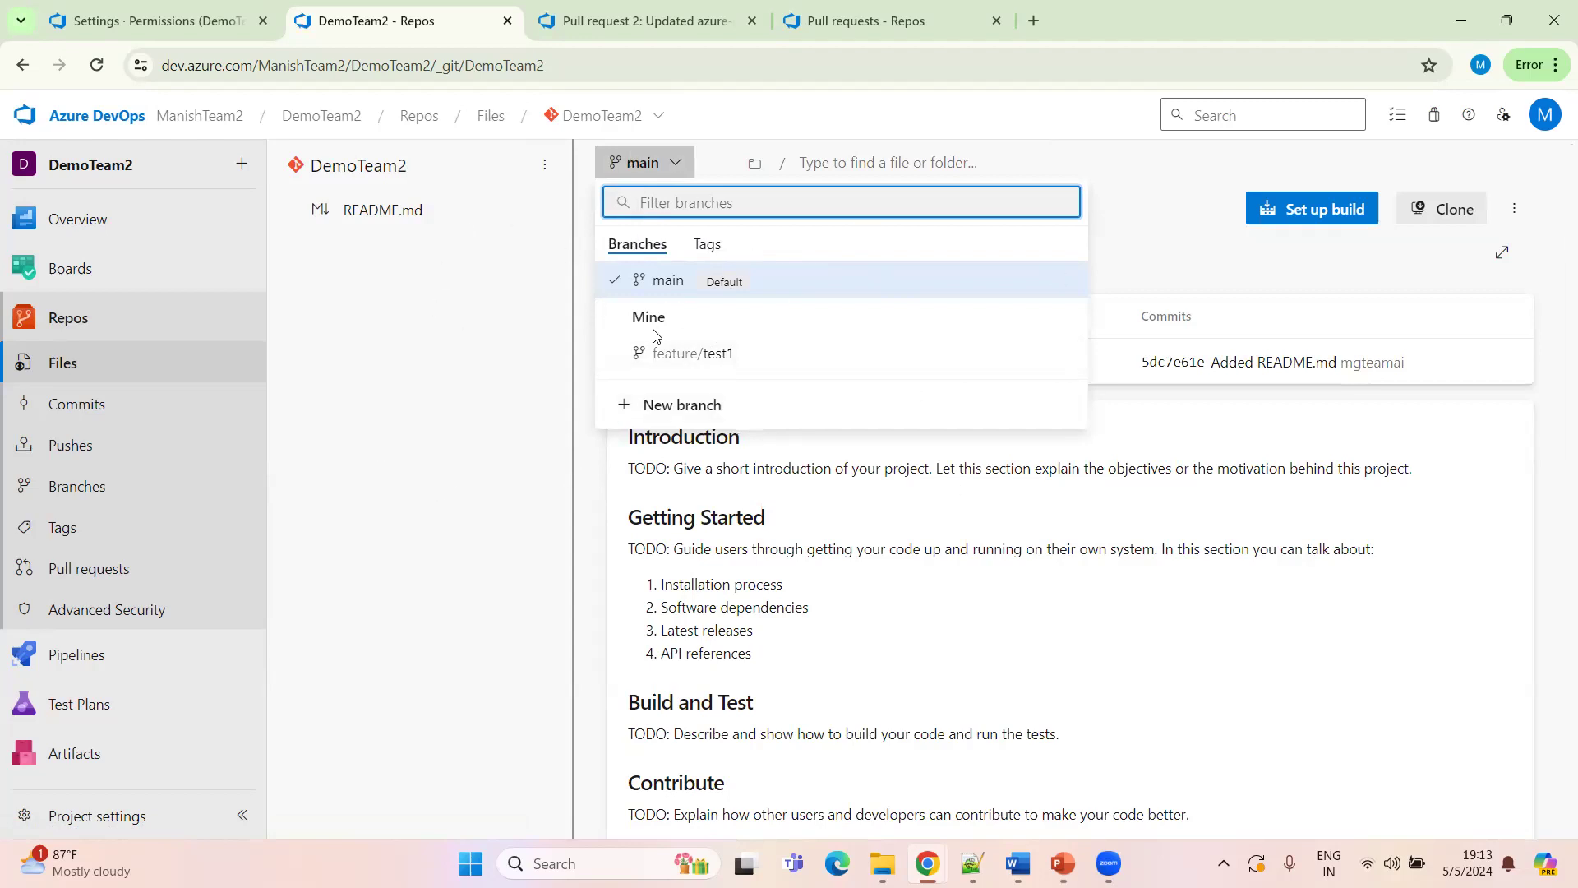
click(658, 413)
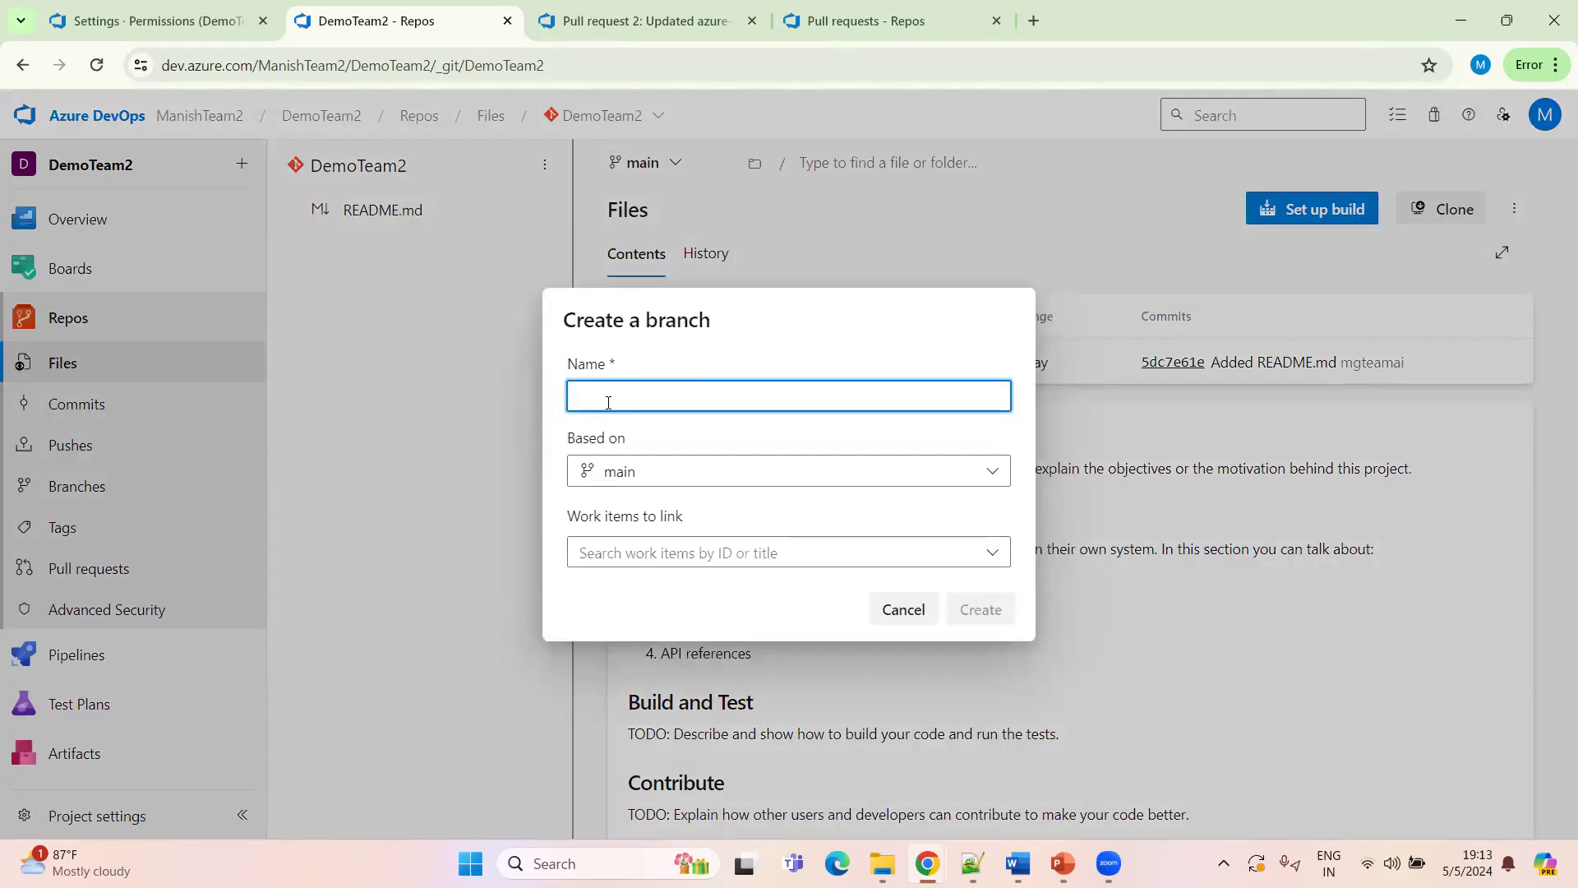
text(featur)
click(979, 608)
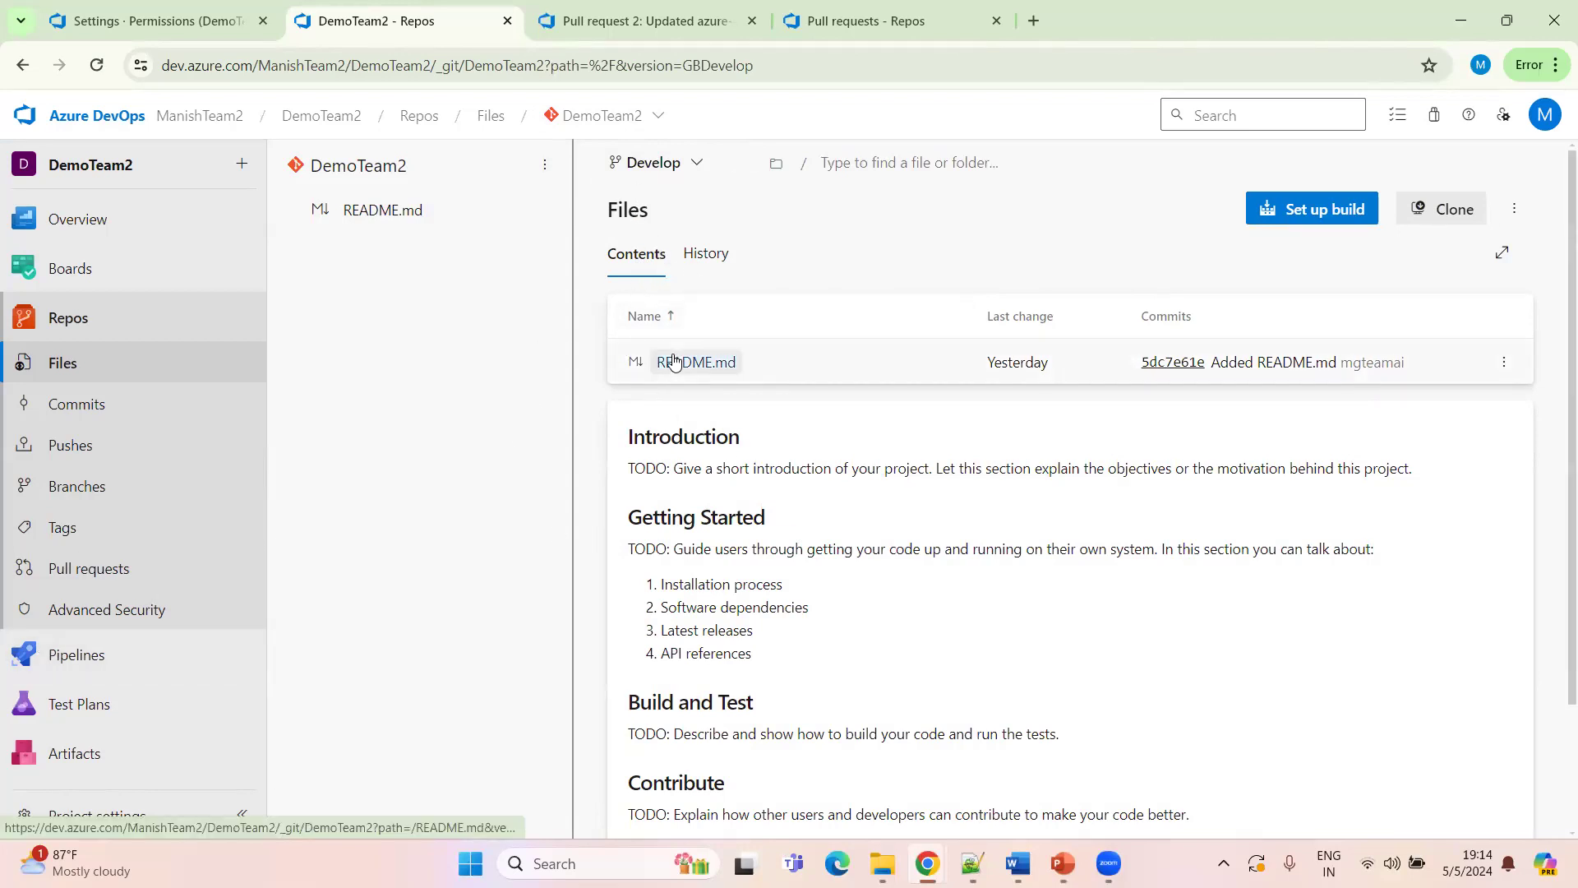
Compare the repository's branch list with the Branch basic flow slide in the presentation
click(658, 169)
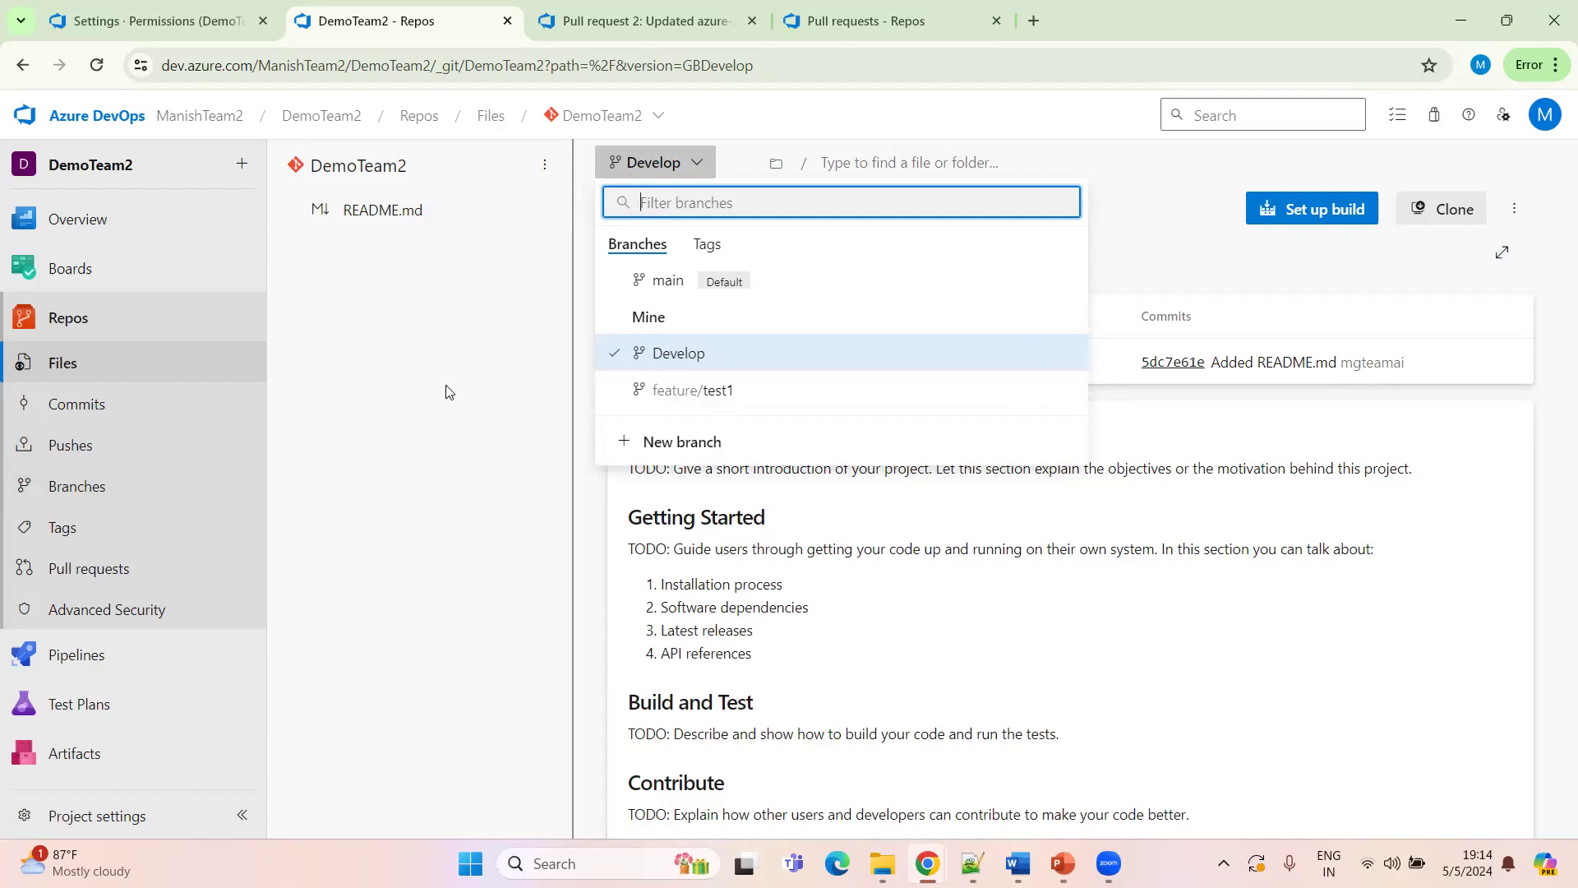
click(427, 429)
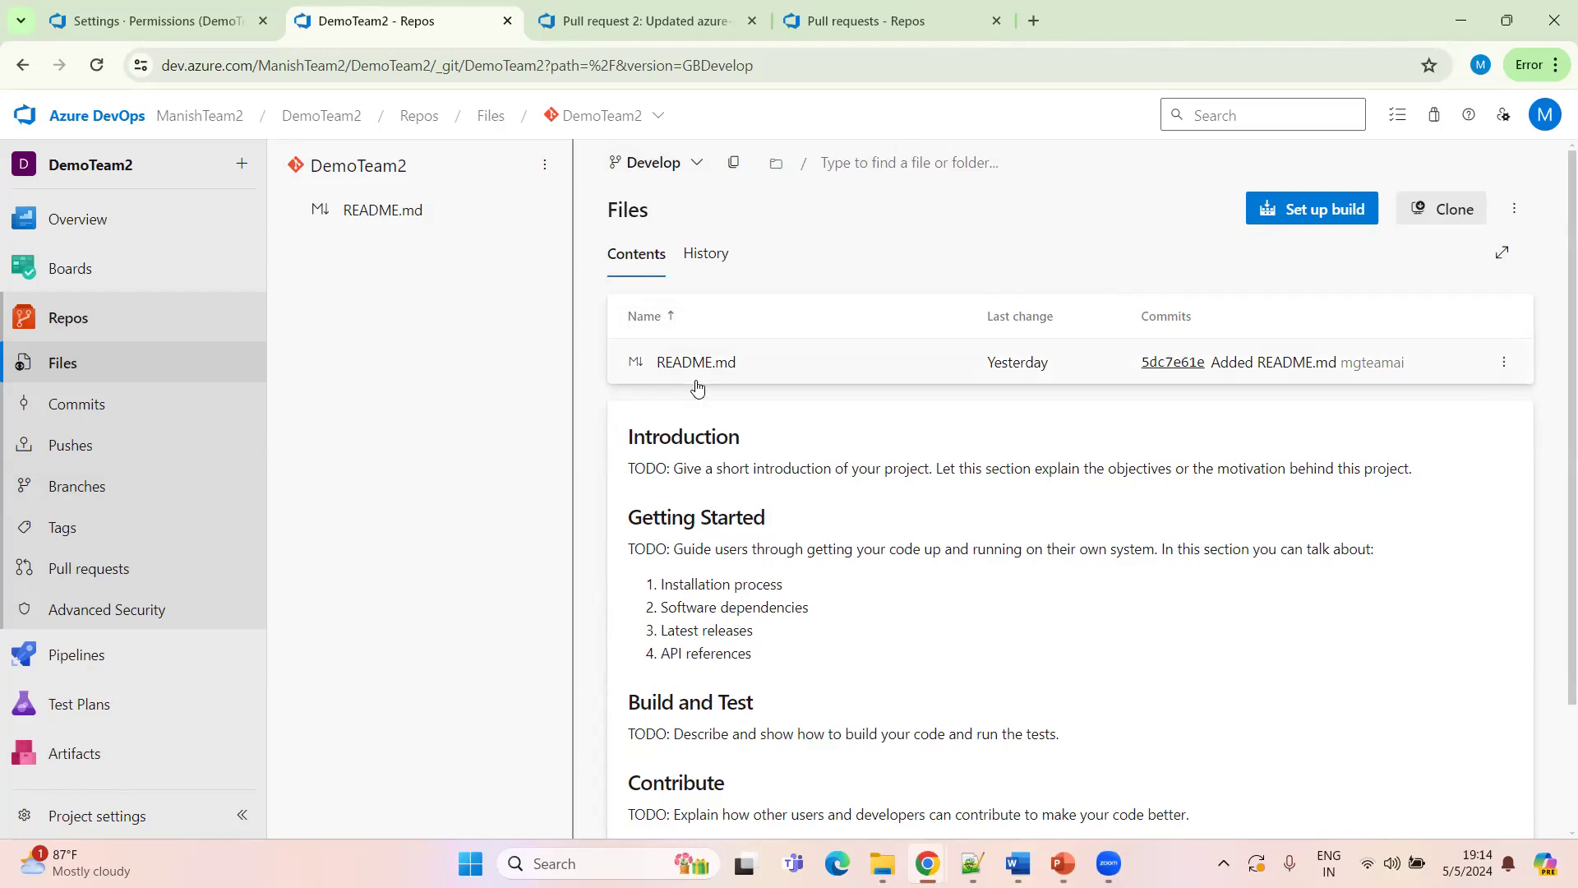
click(698, 173)
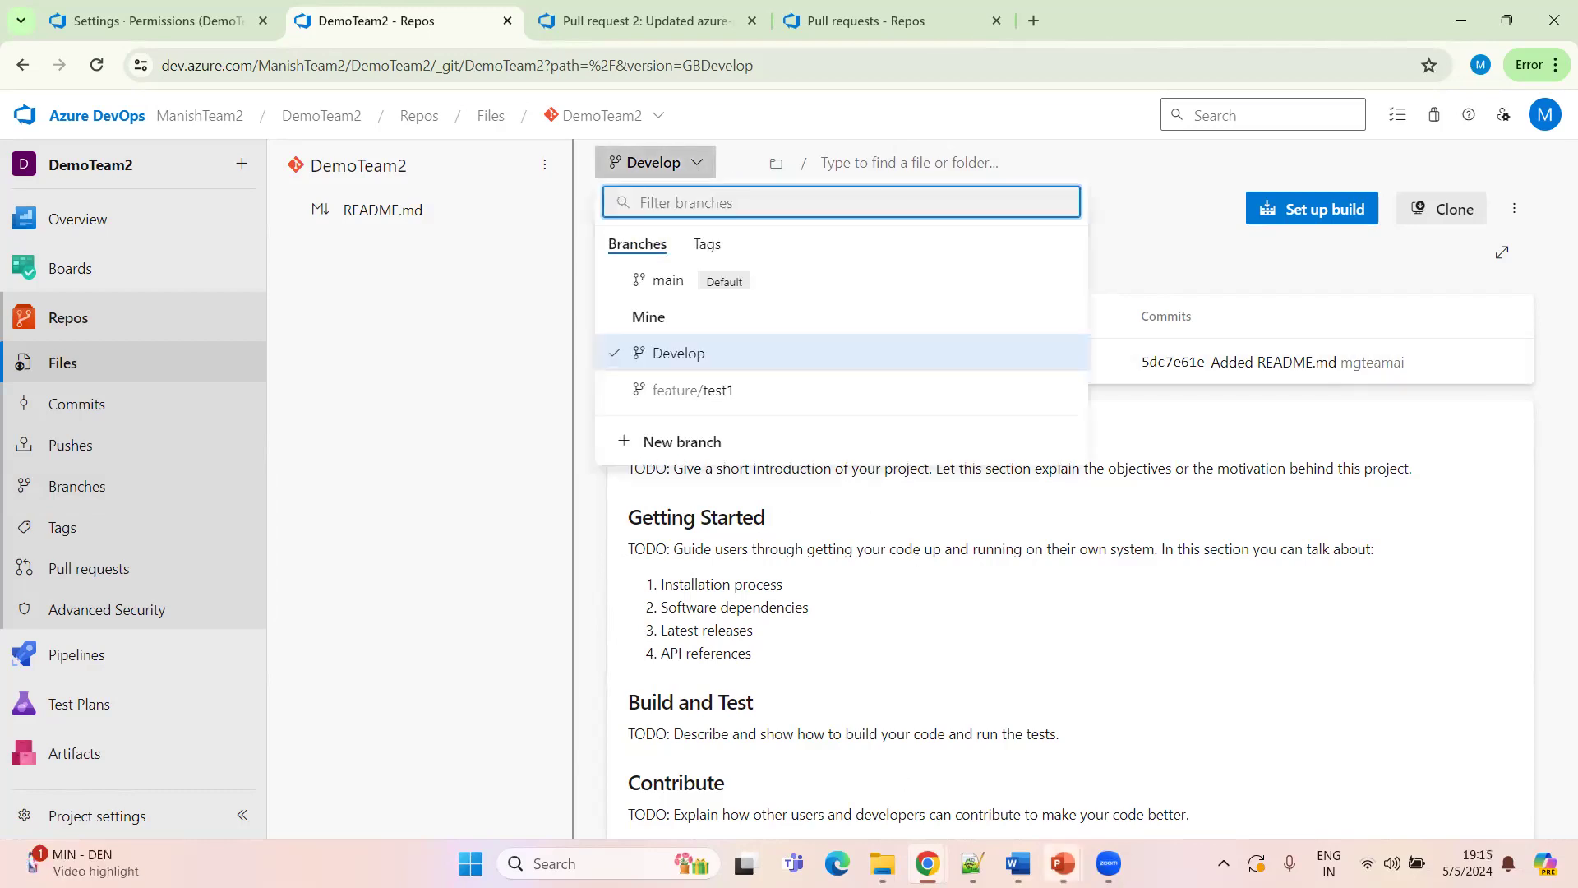
mouse_move(1063, 863)
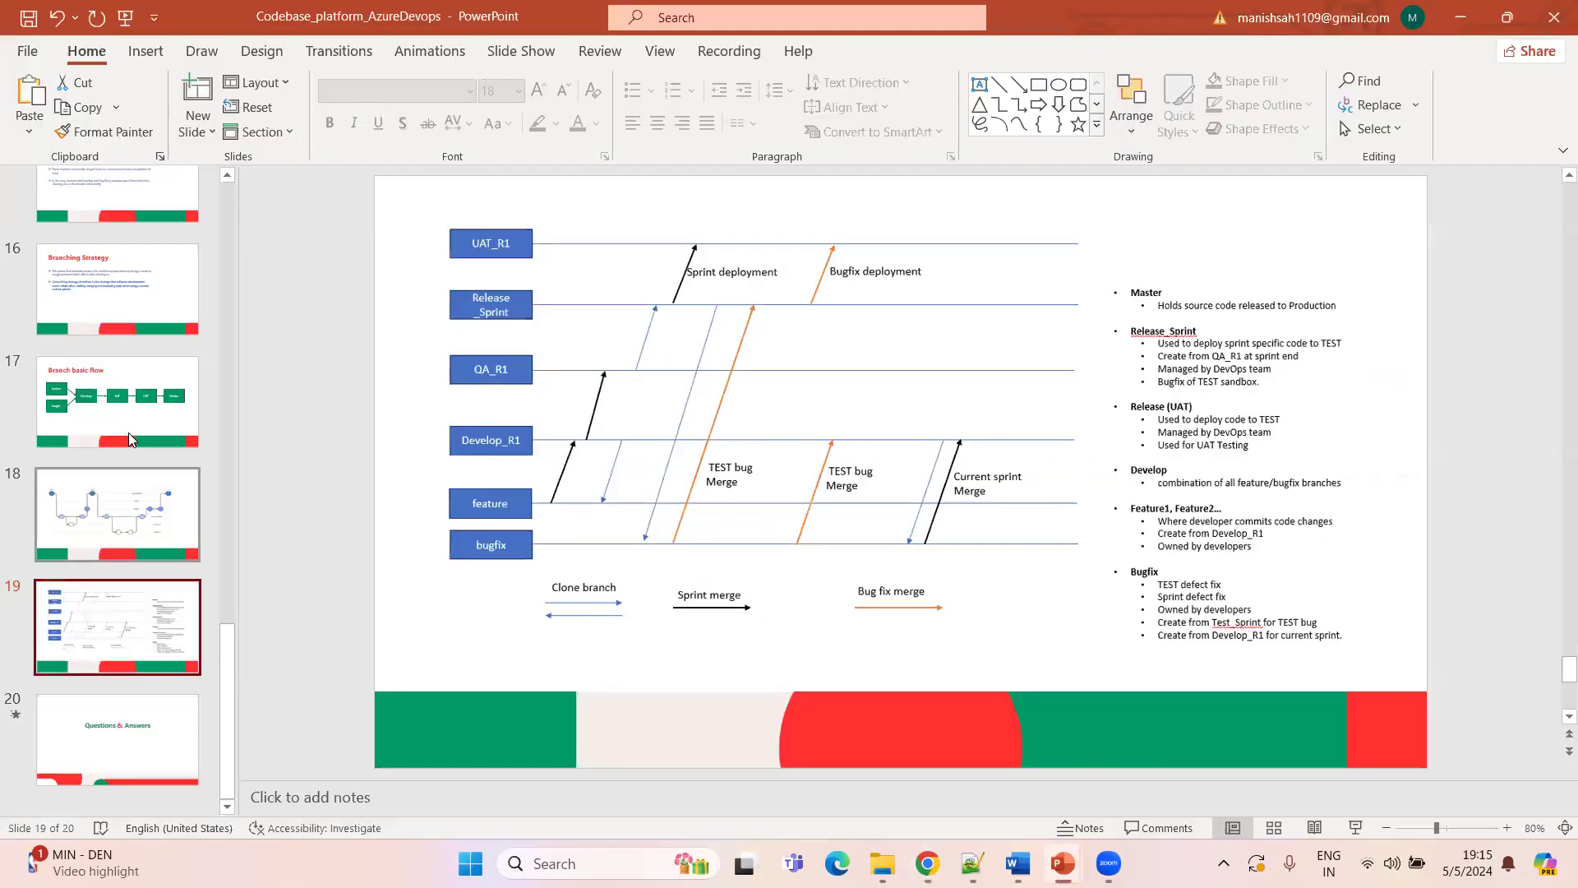
click(128, 433)
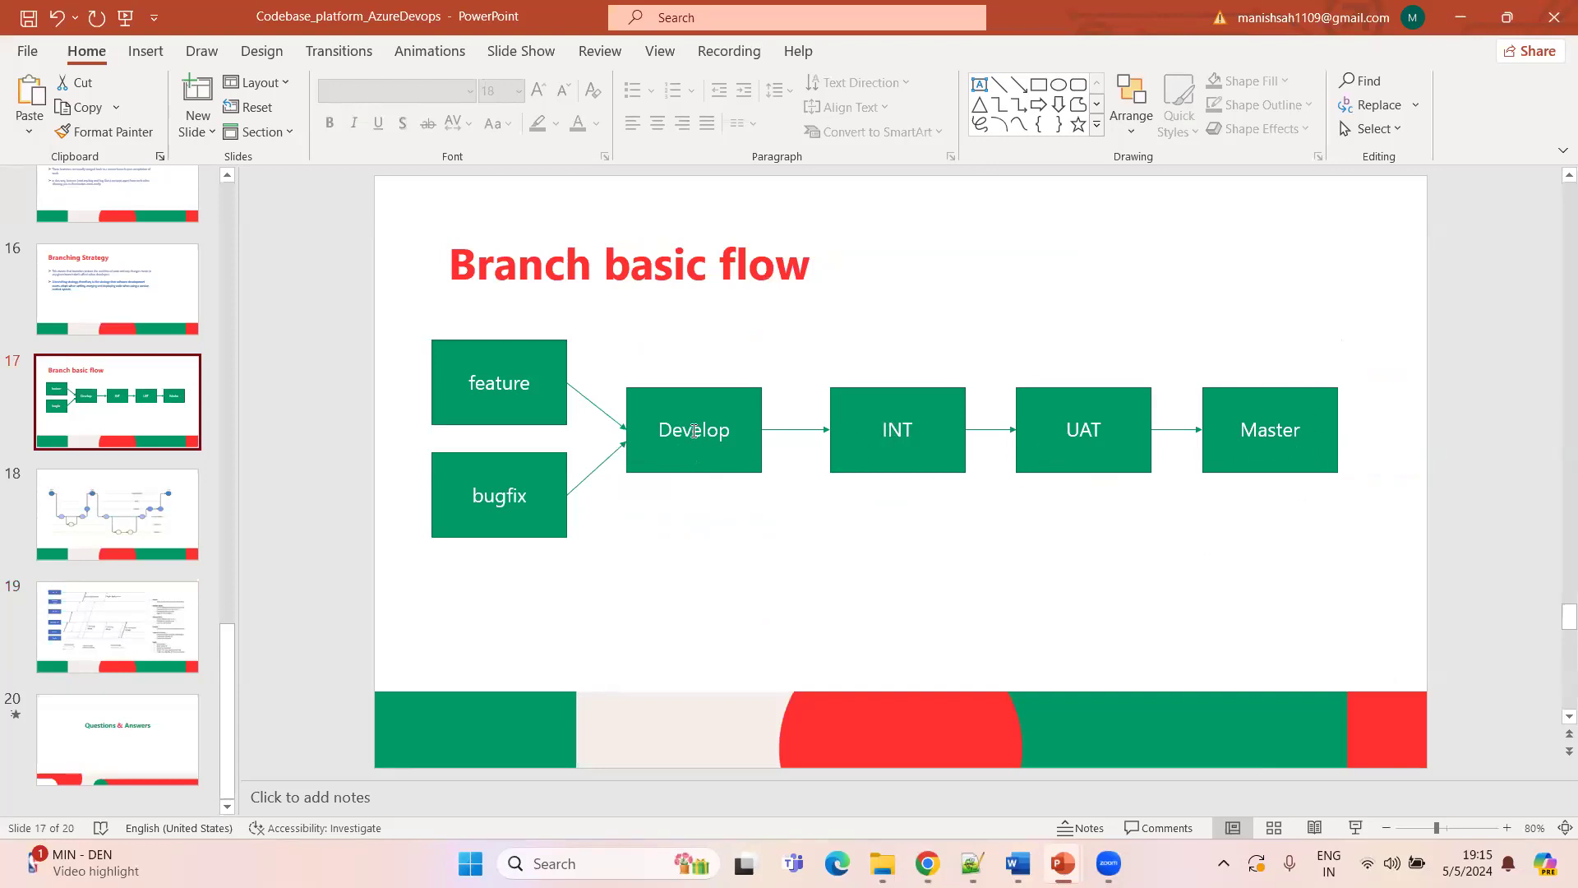
key(alt+Tab)
click(676, 165)
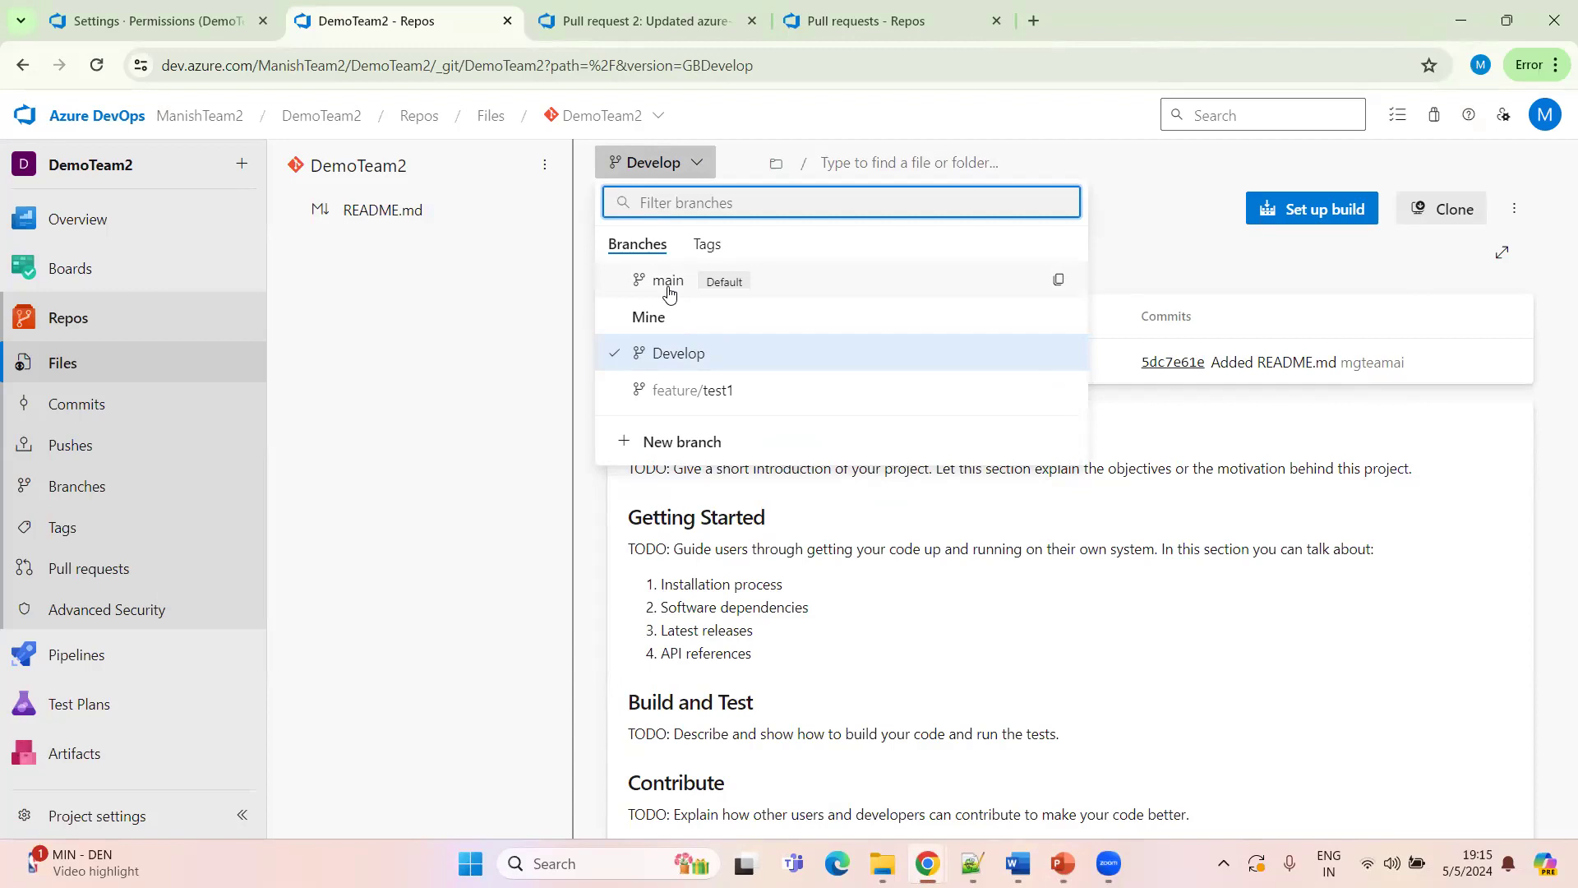
key(alt+Tab)
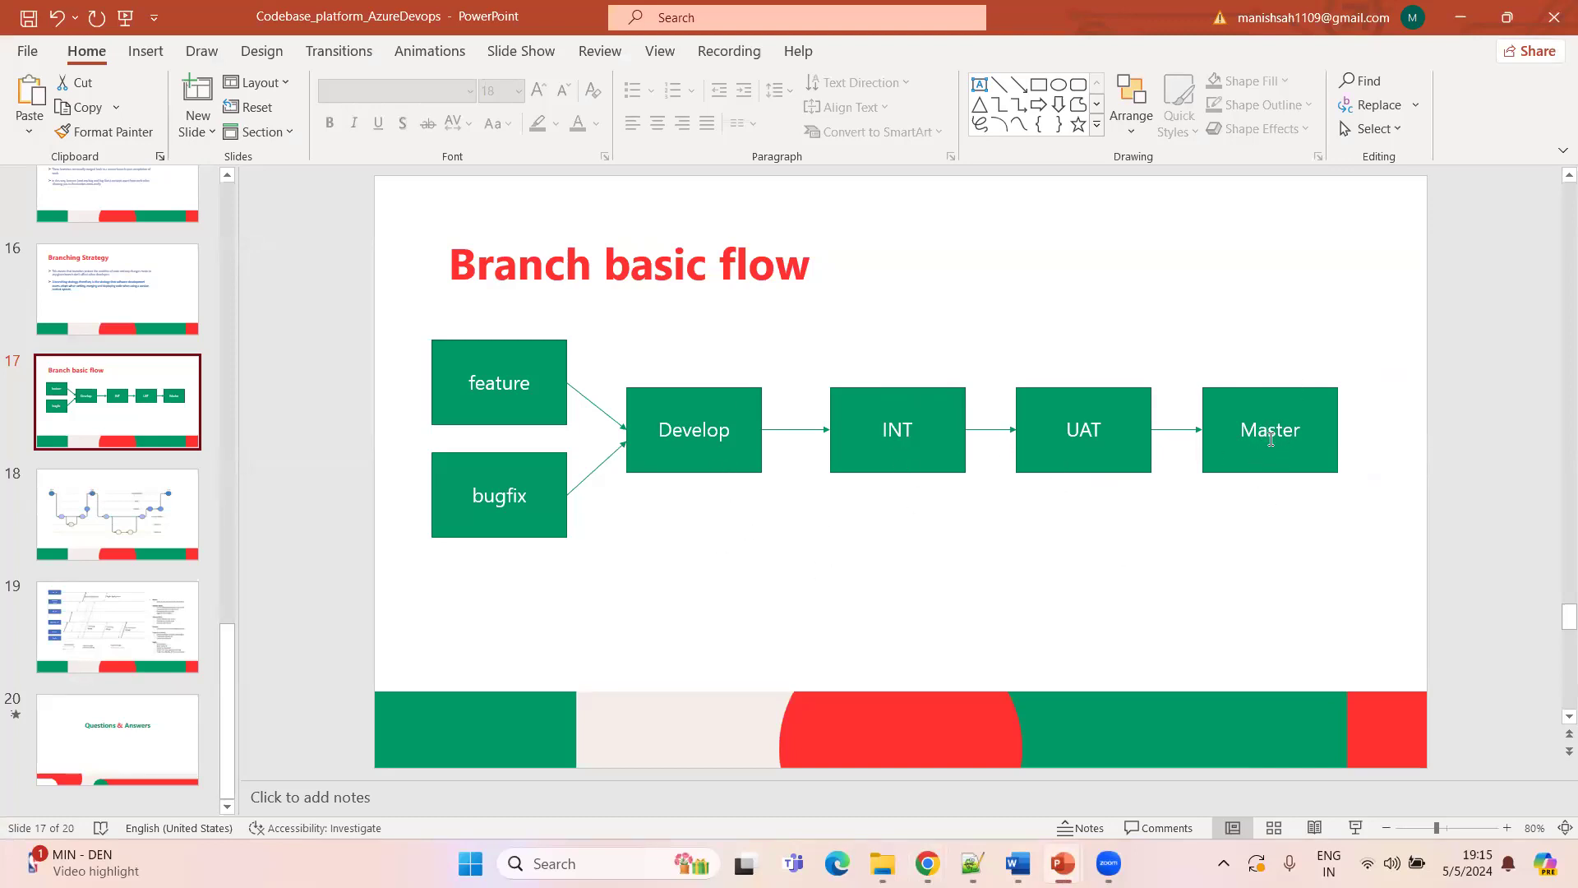
key(alt+Tab)
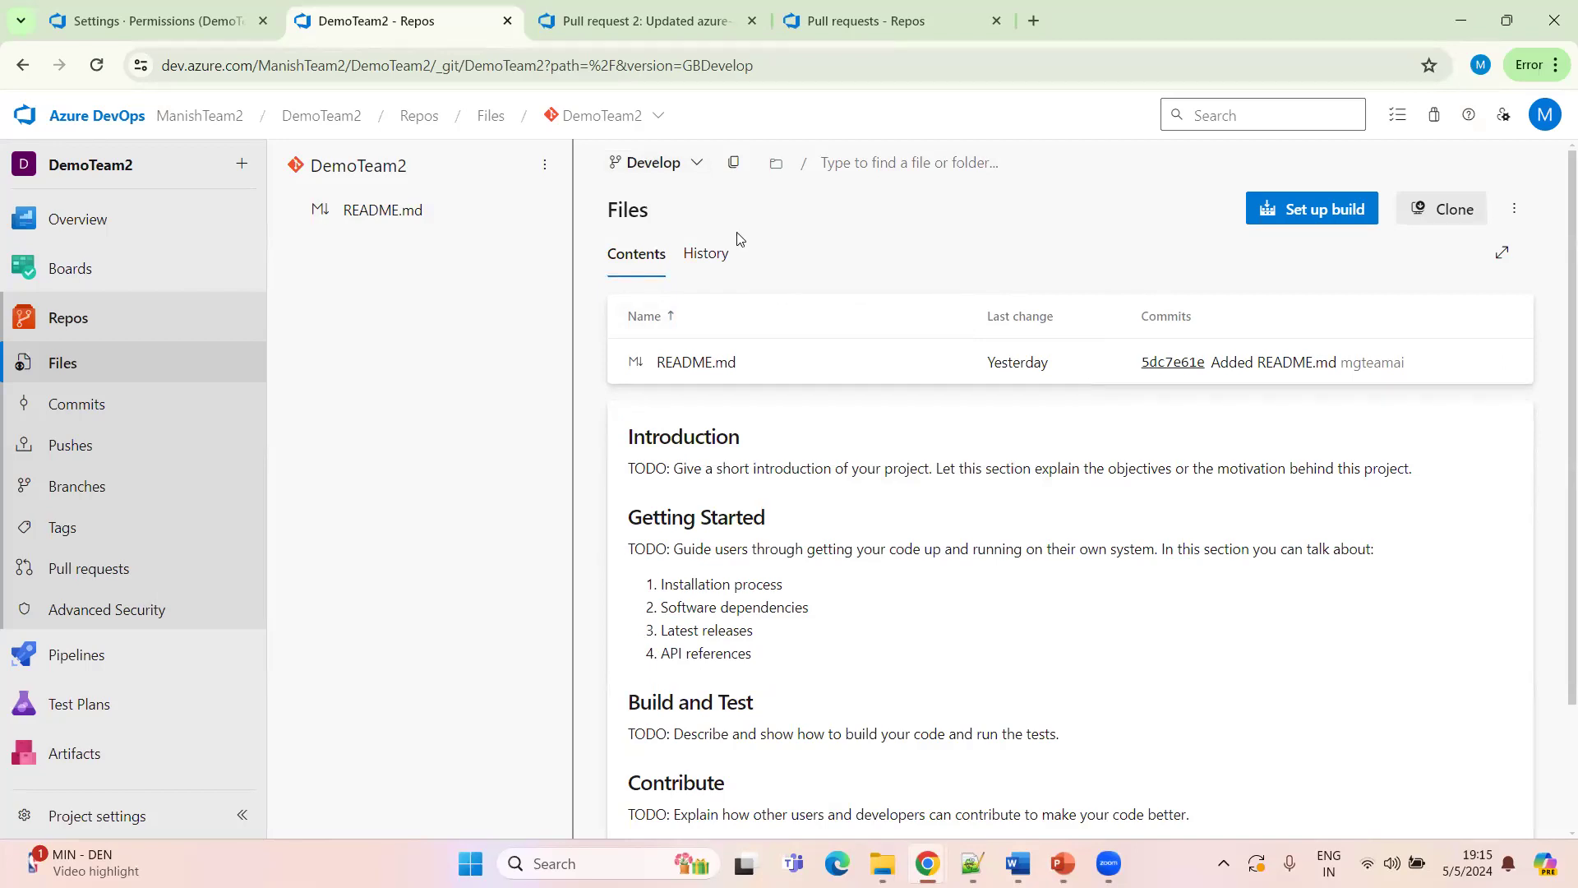
Create a new branch named UAT based on the main branch
click(684, 167)
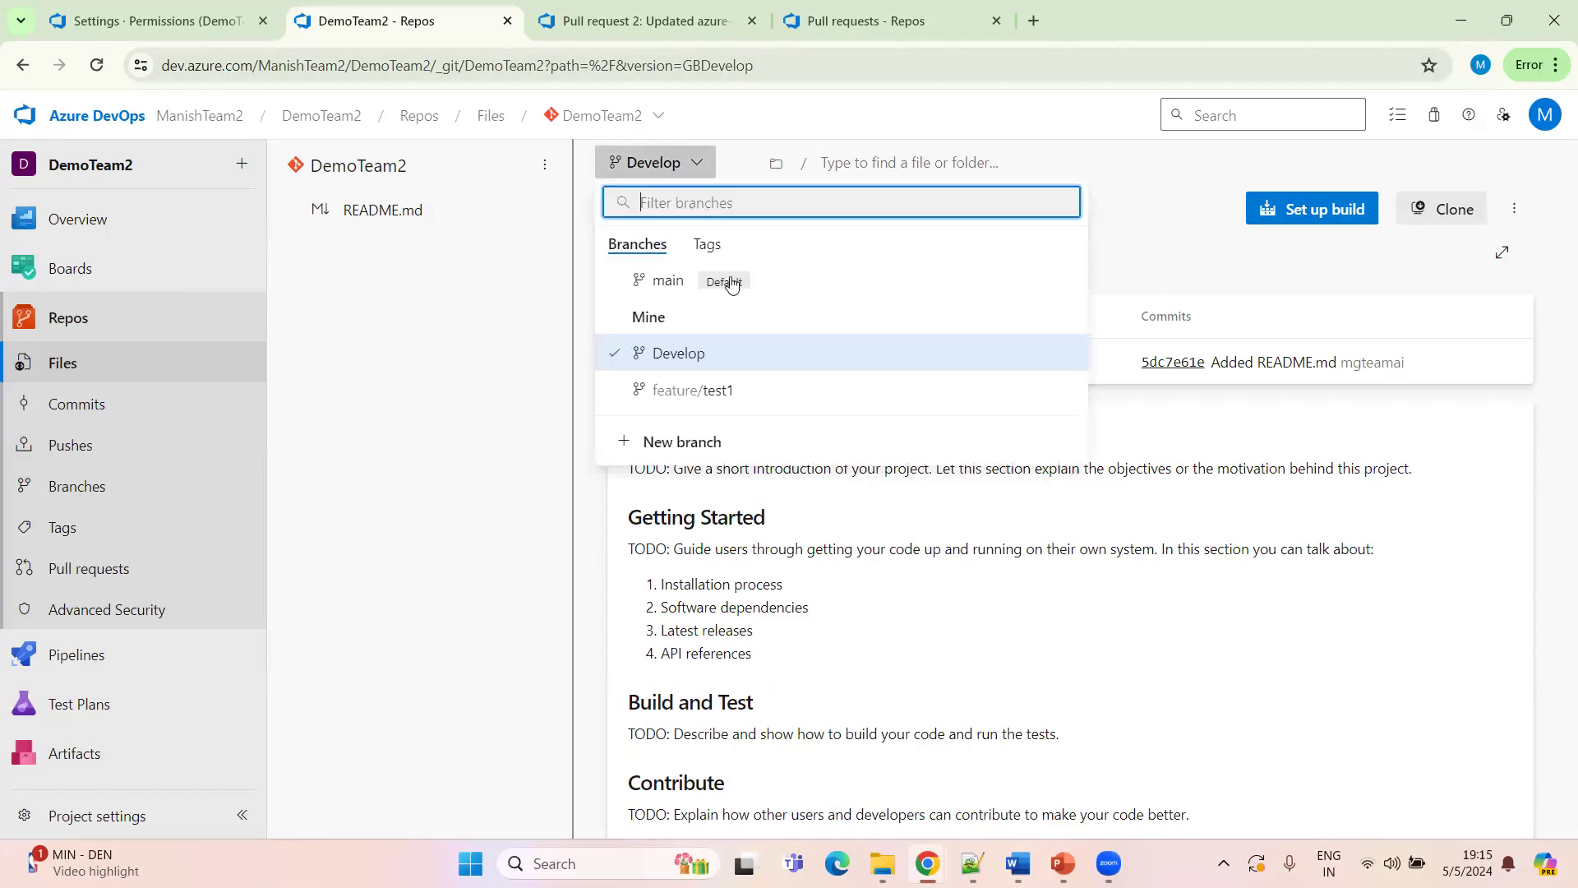
click(698, 445)
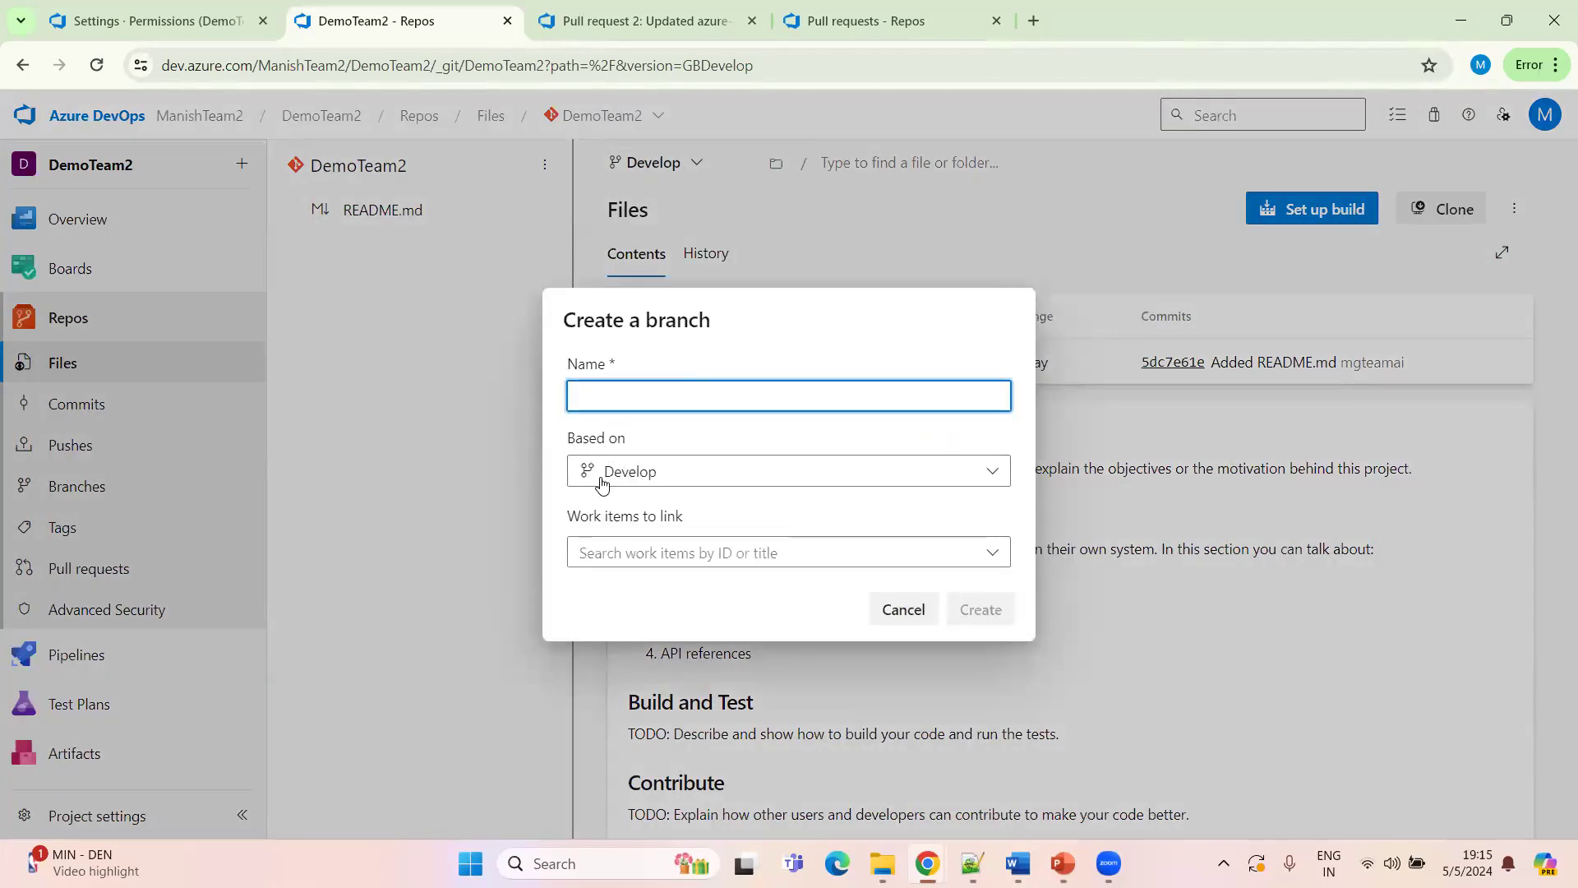
click(826, 479)
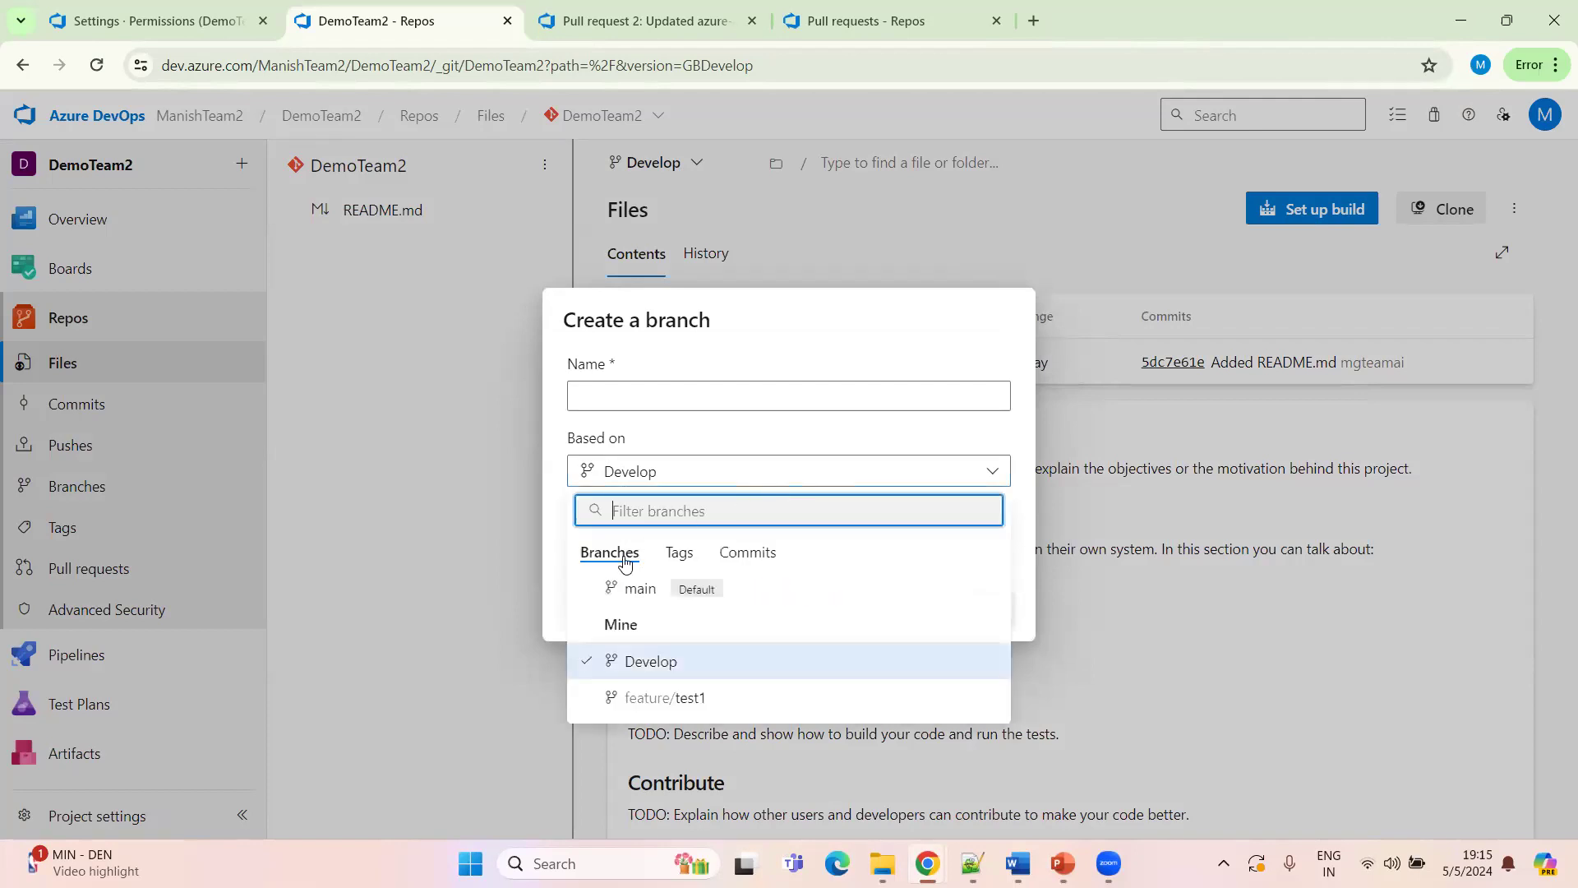
click(635, 589)
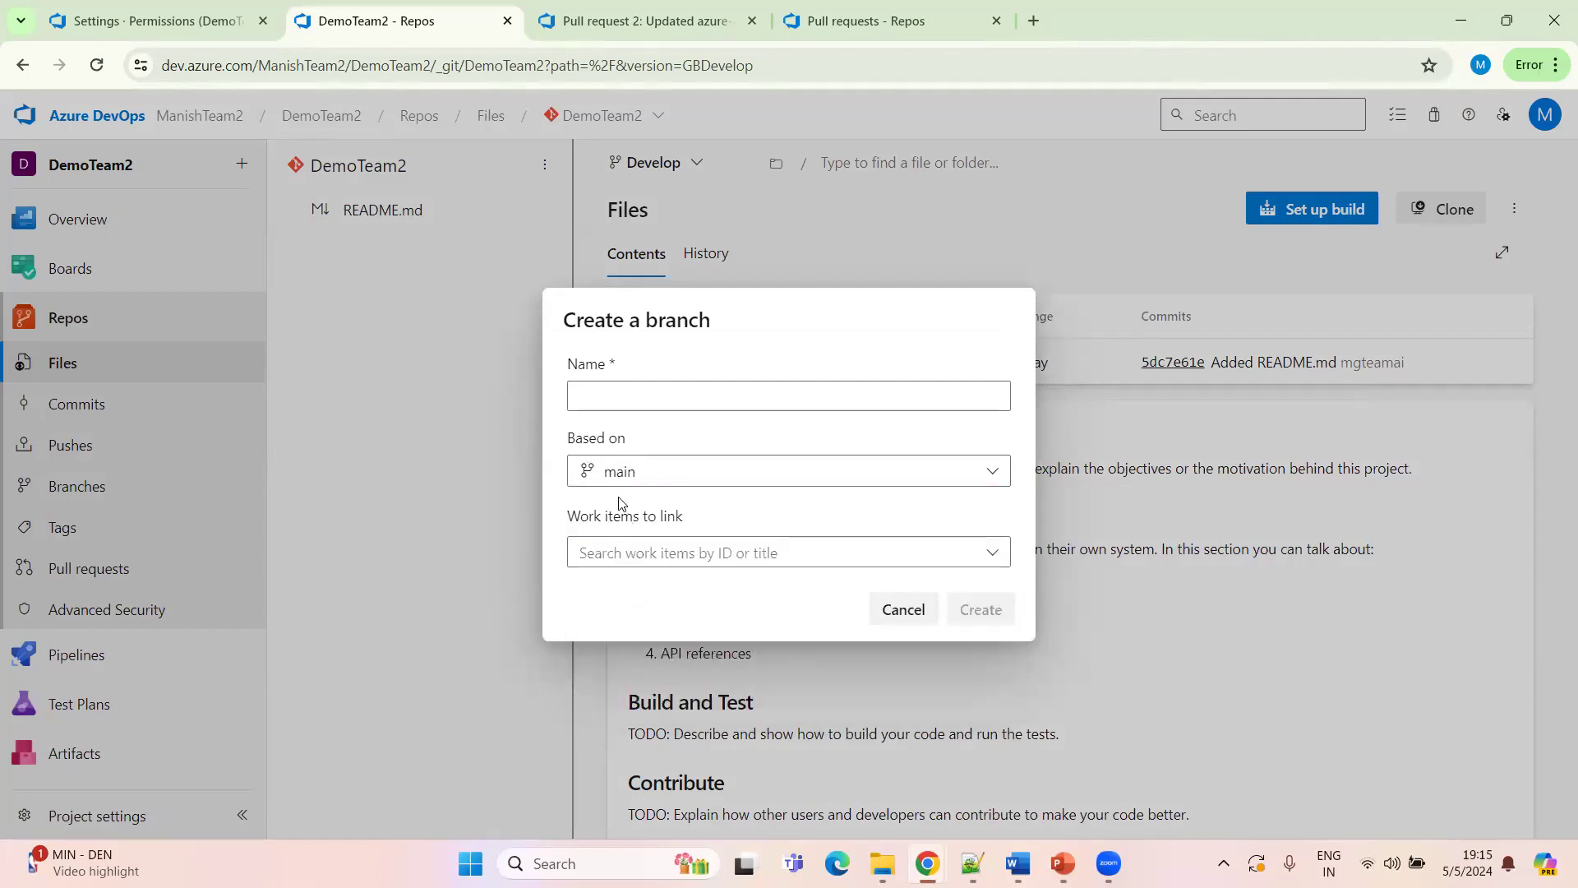
click(618, 398)
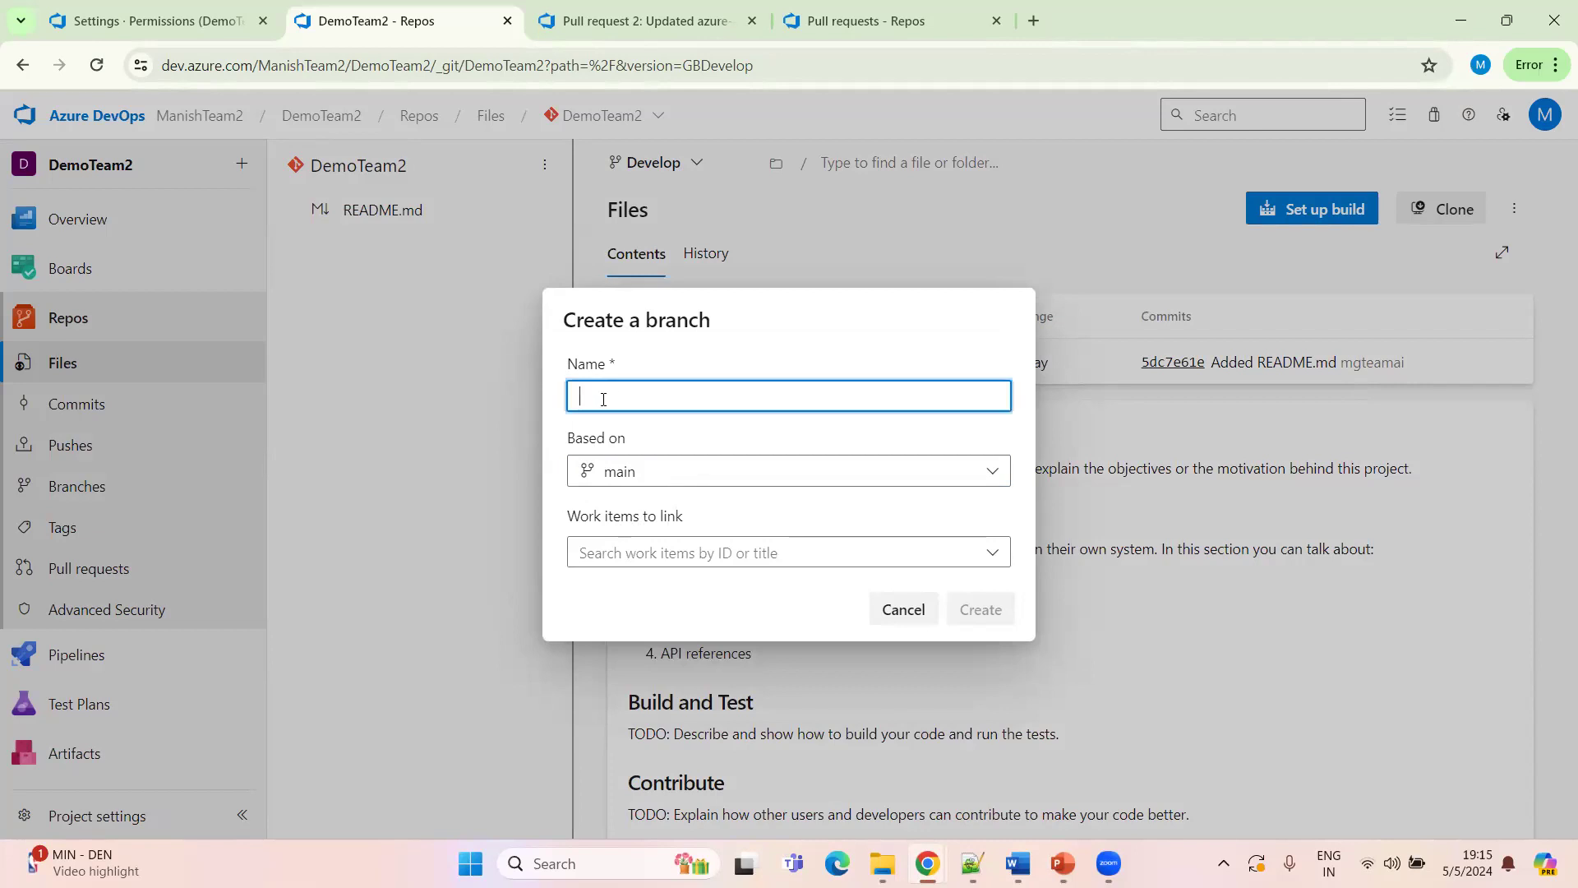
text(UAT)
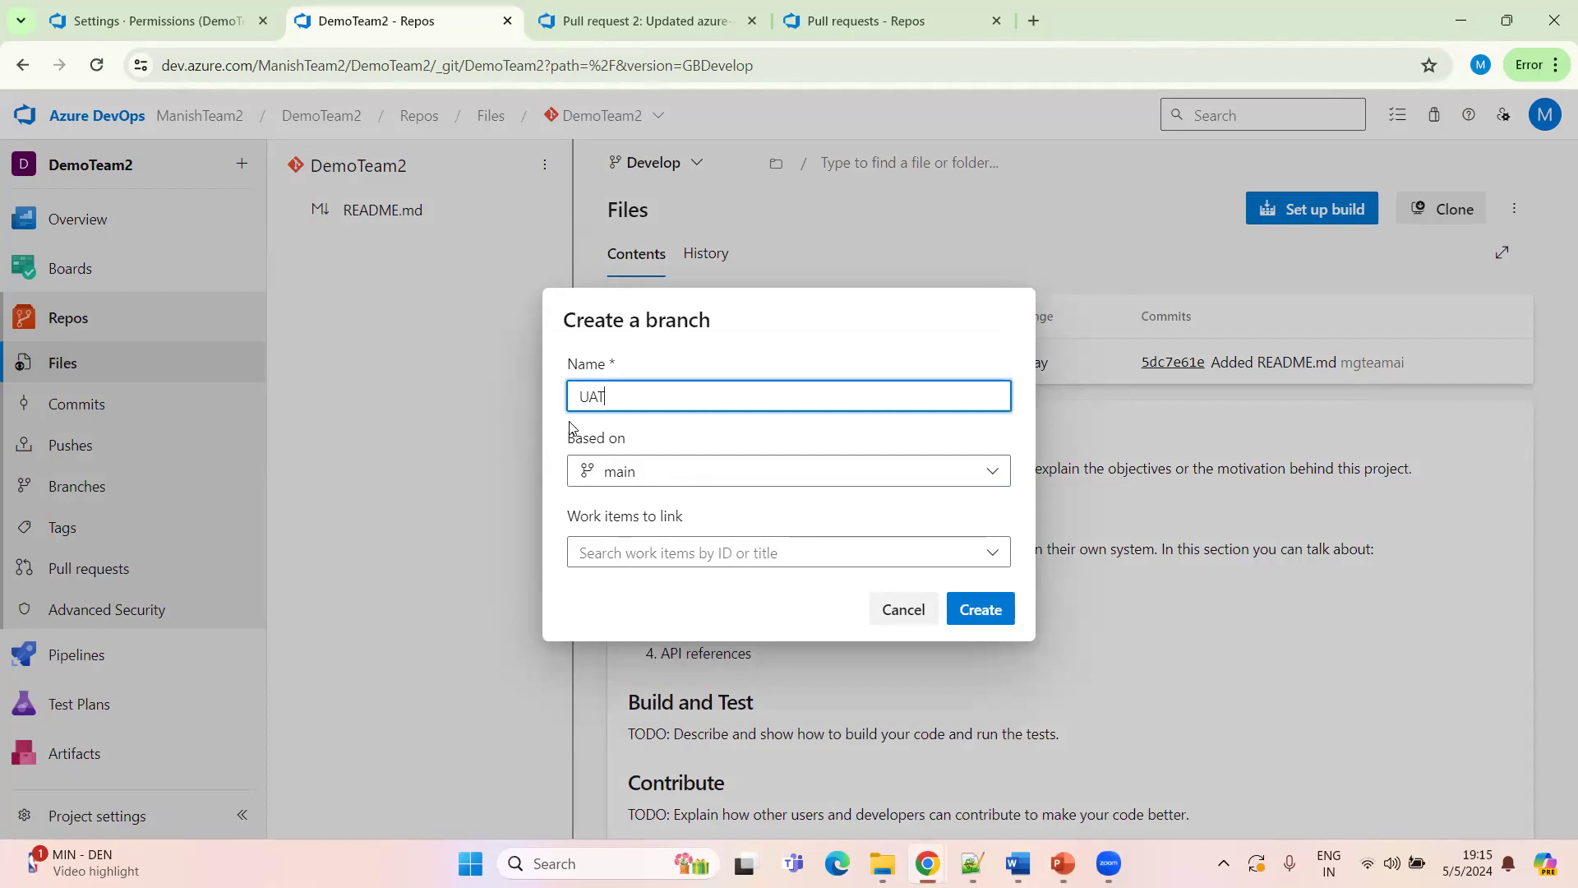
click(984, 610)
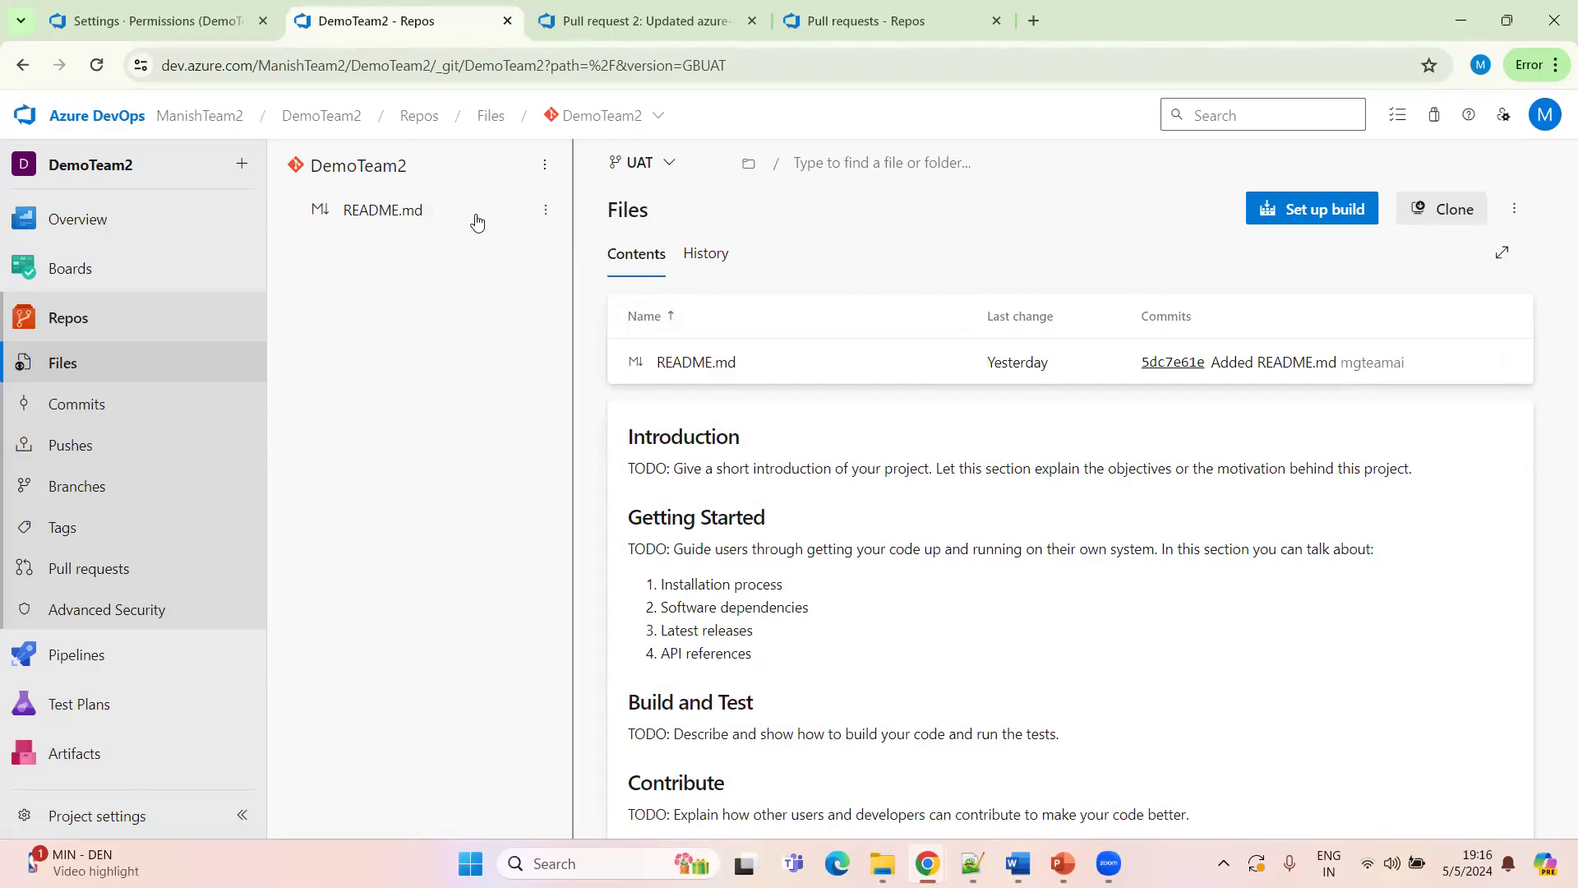
Check the repository's branch list
mouse_move(1063, 863)
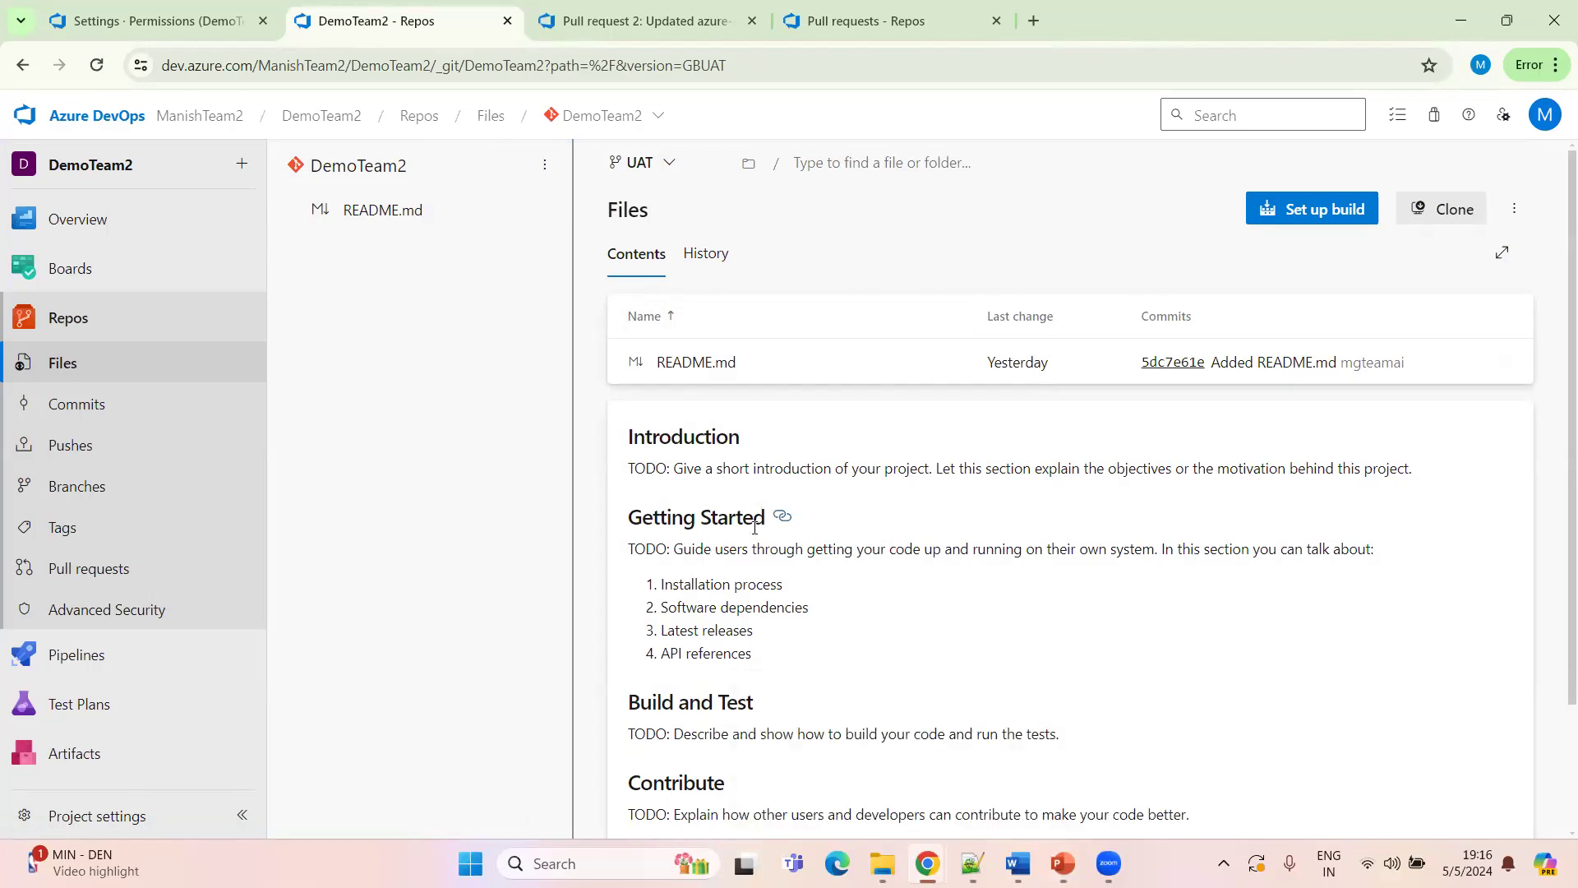
click(666, 161)
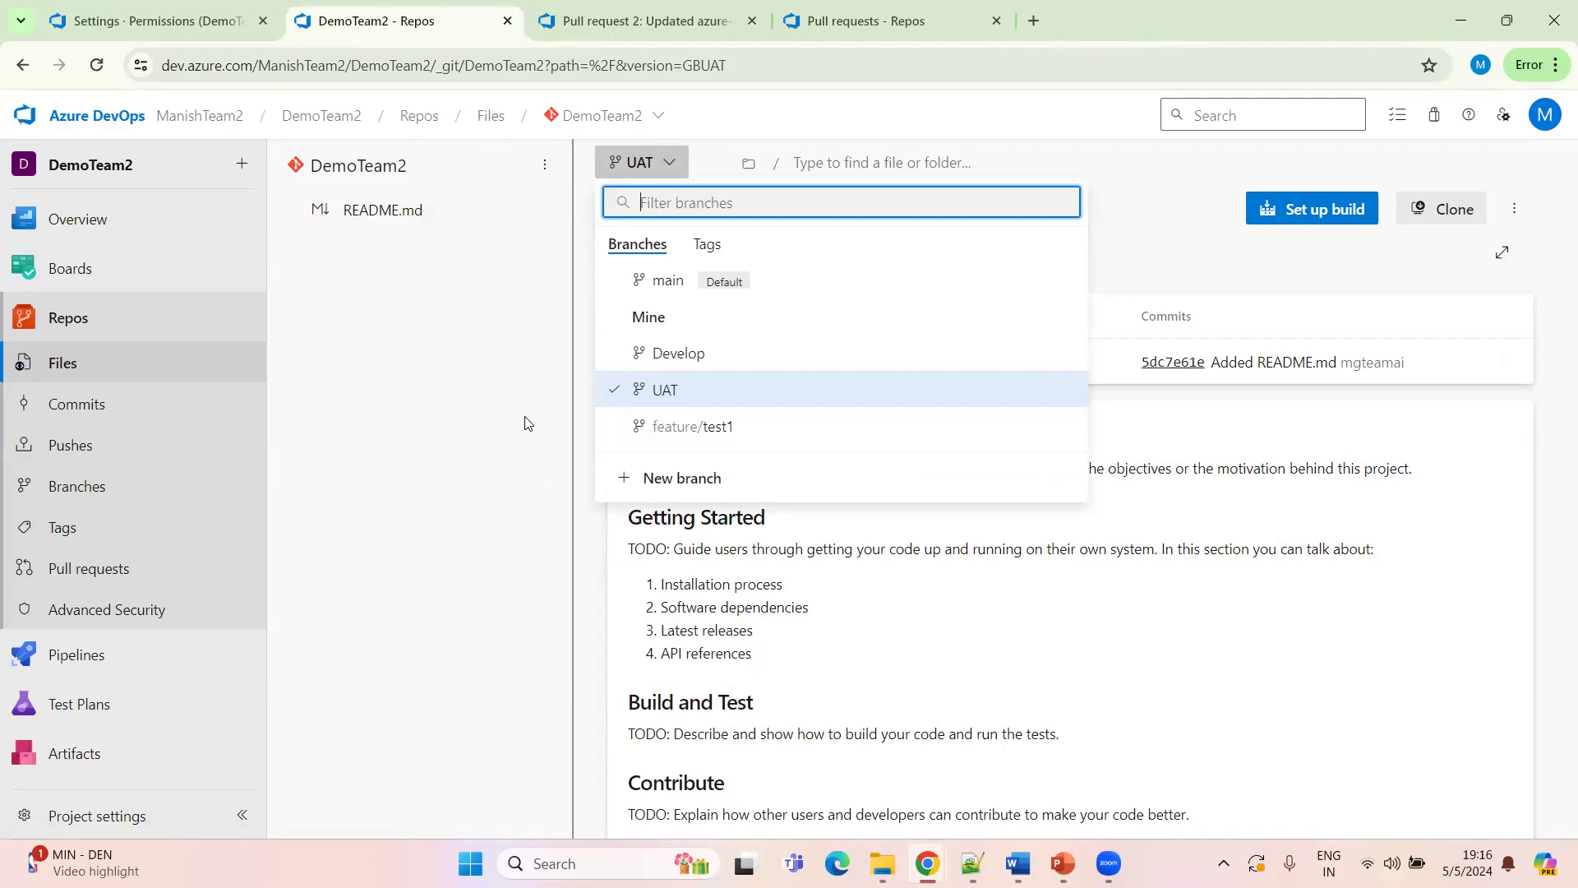
click(468, 425)
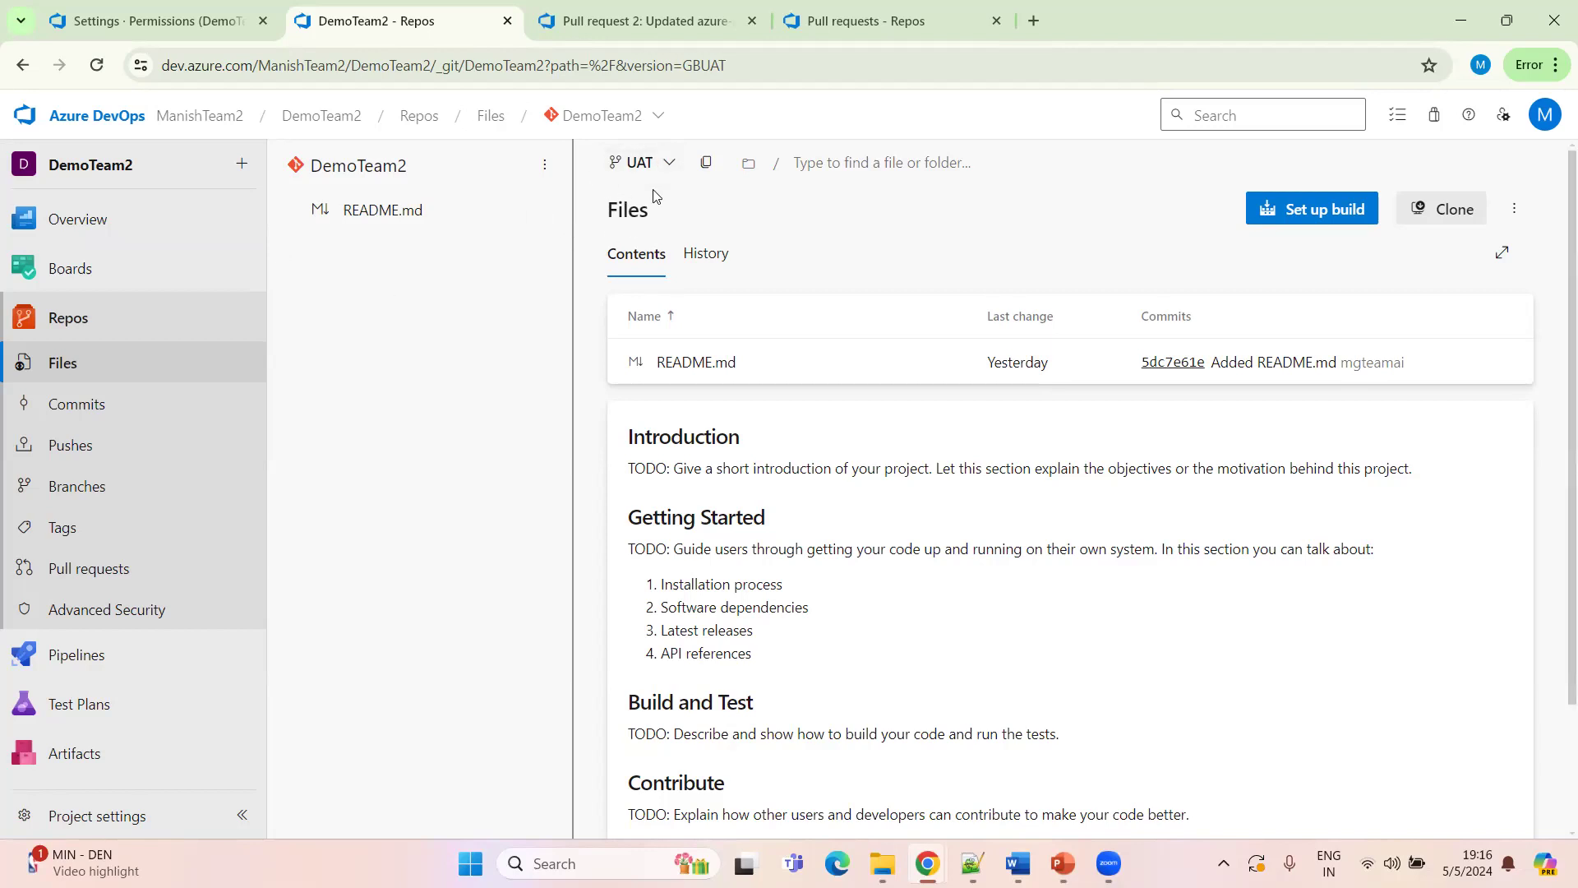
Try starting a new pull request from UAT into main, then return to the files
click(242, 163)
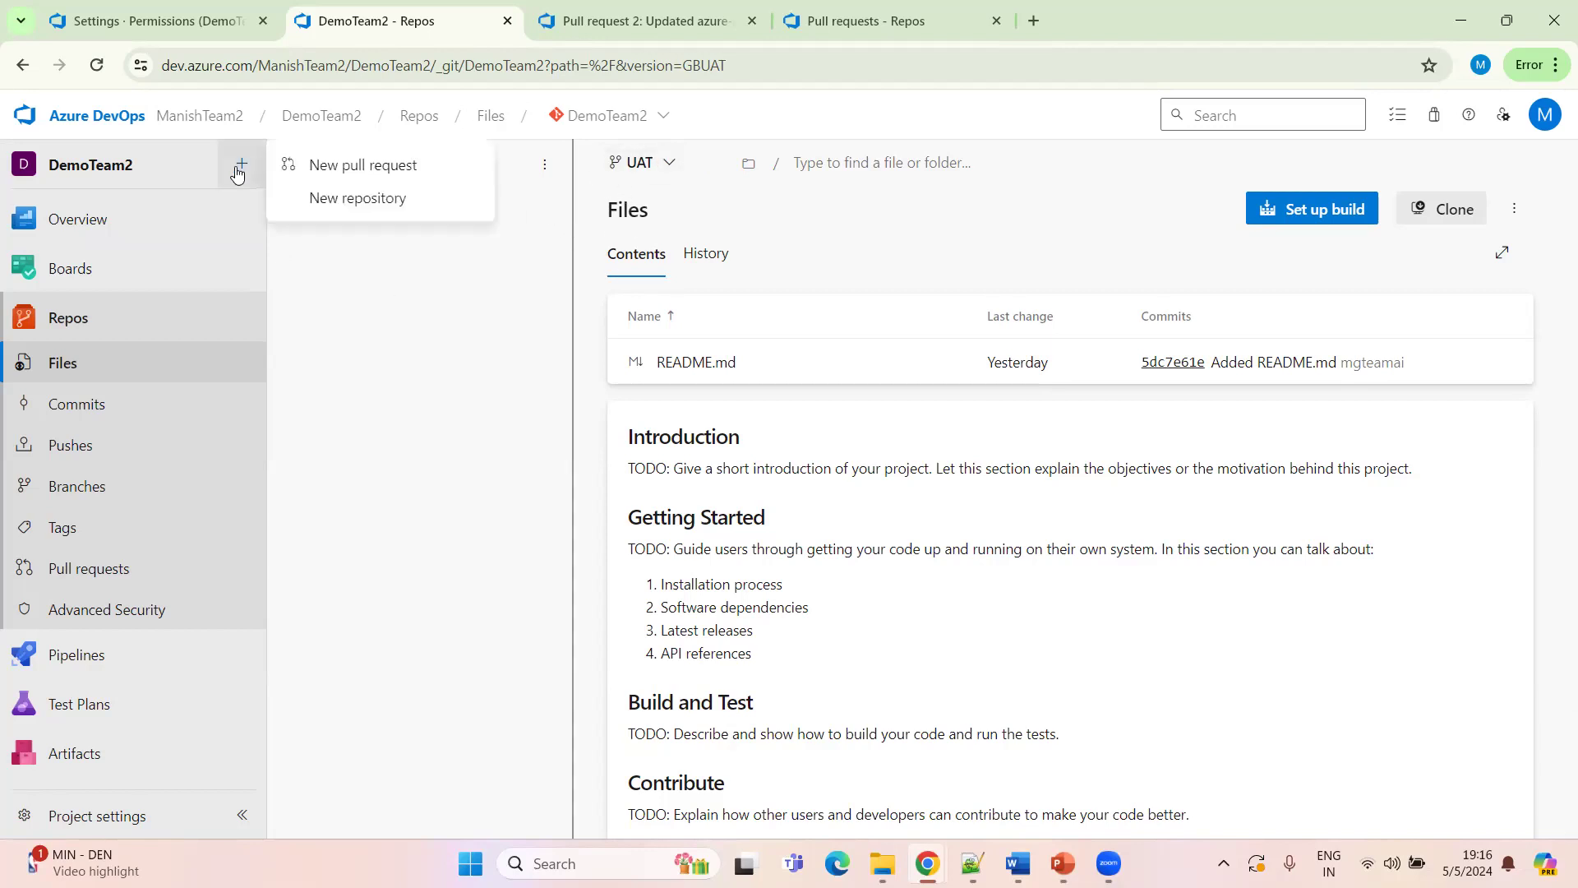
click(393, 168)
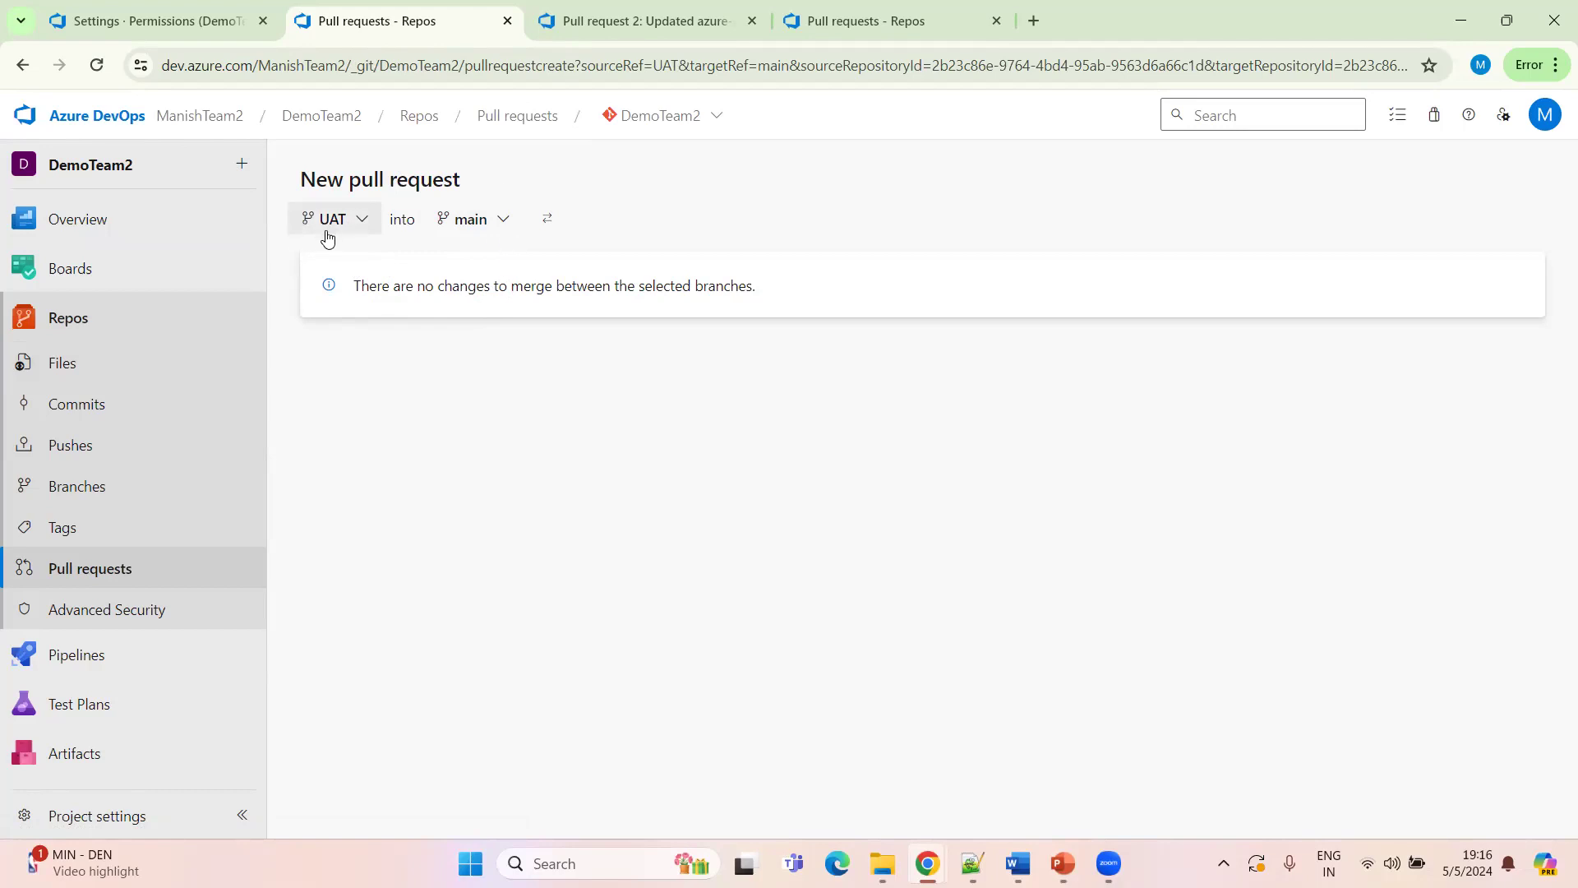
click(85, 333)
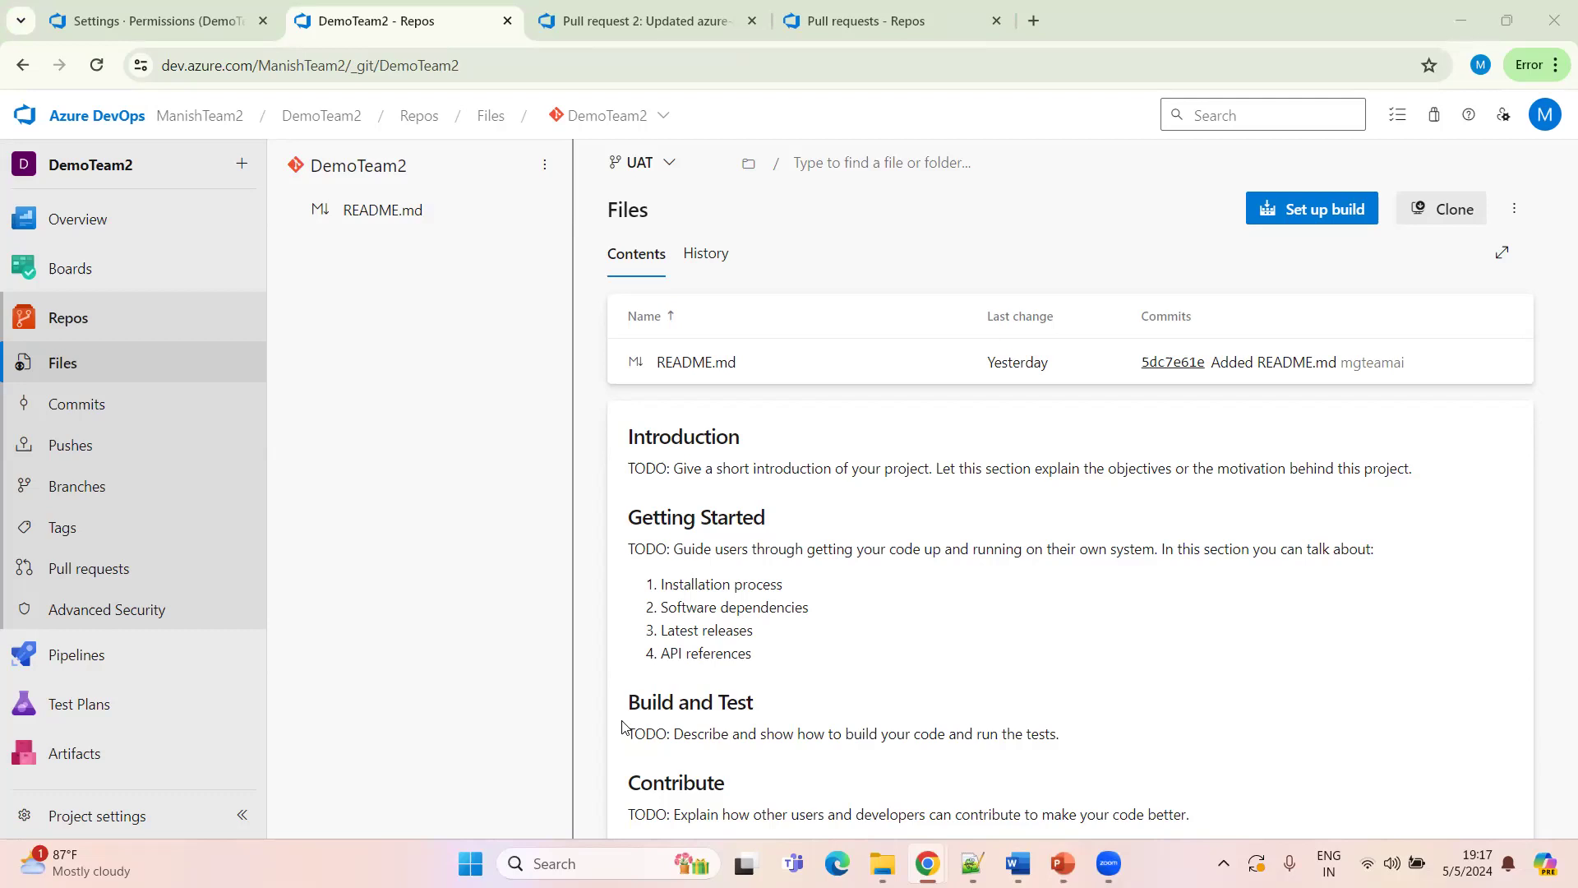
Switch the files view to the main branch after consulting the branch flow slide
click(665, 163)
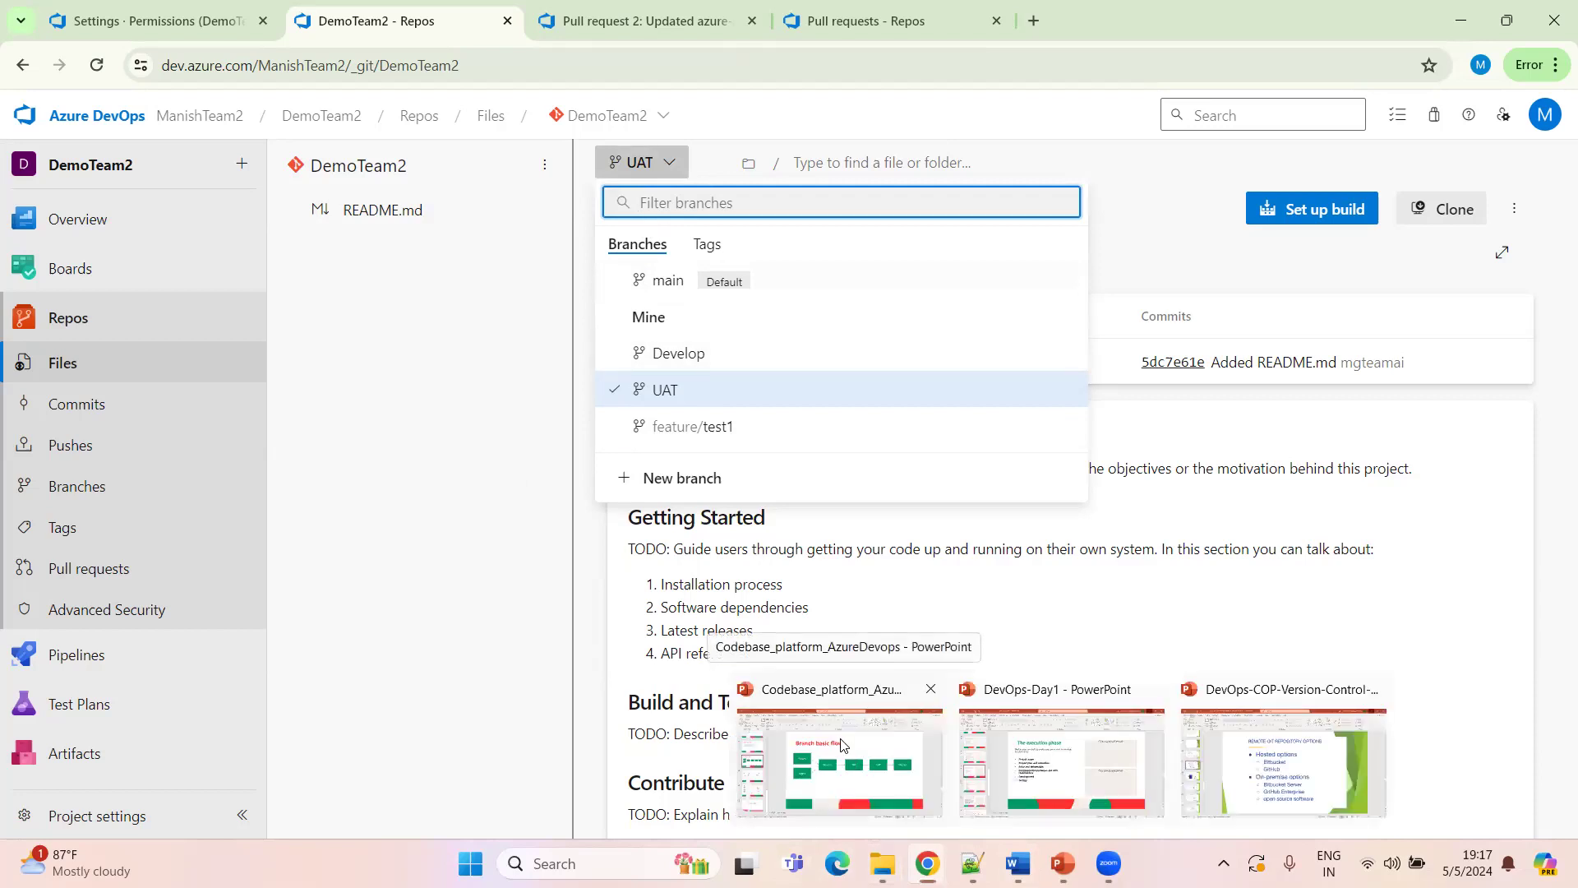
click(840, 756)
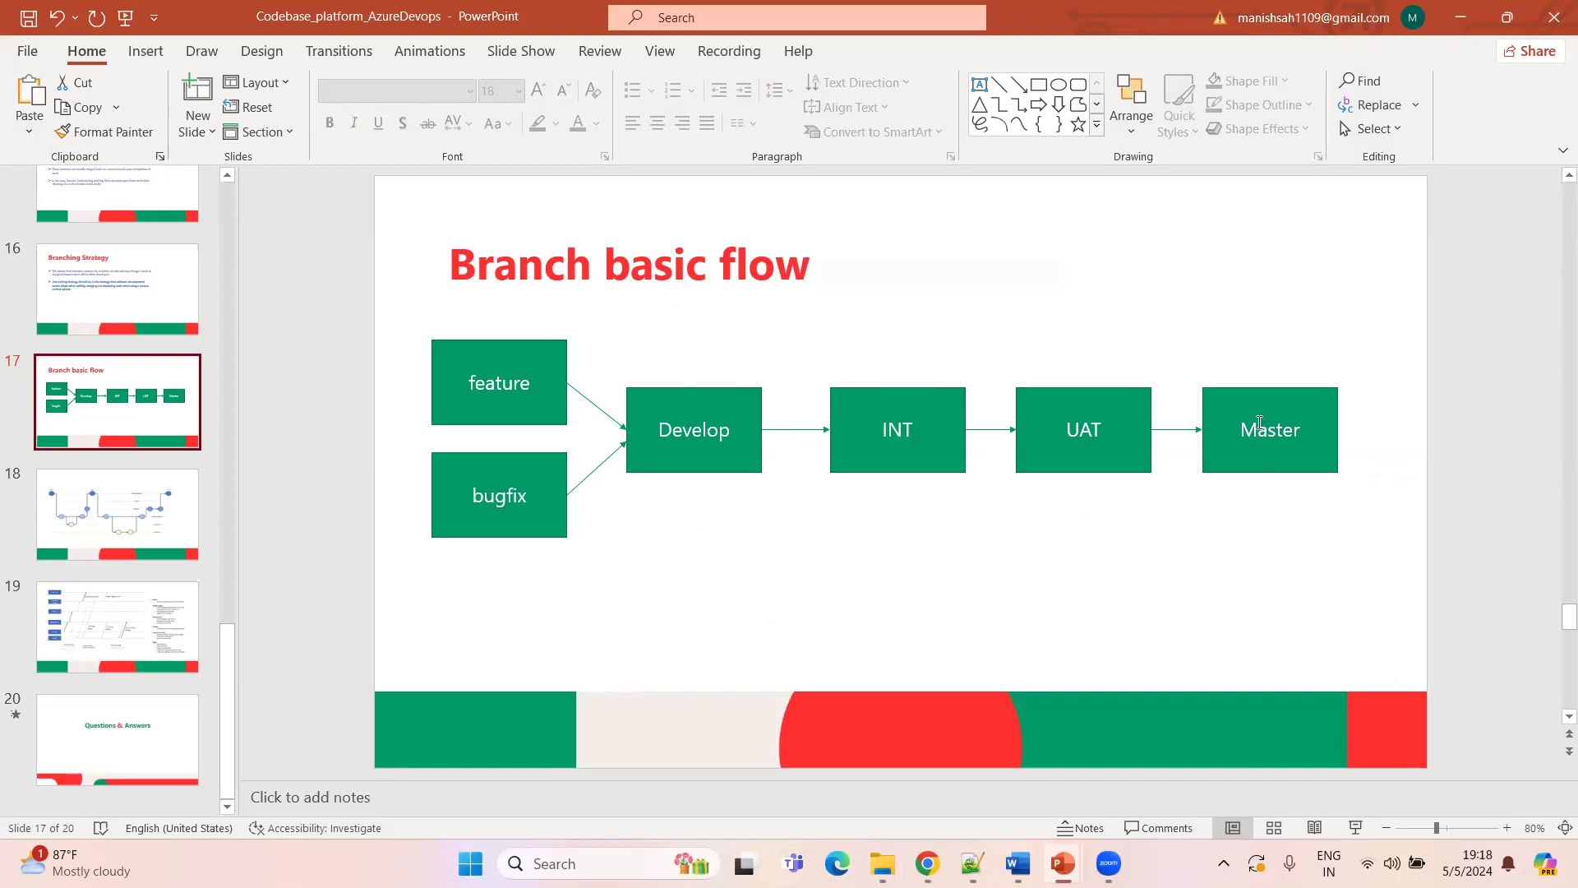
key(alt+Tab)
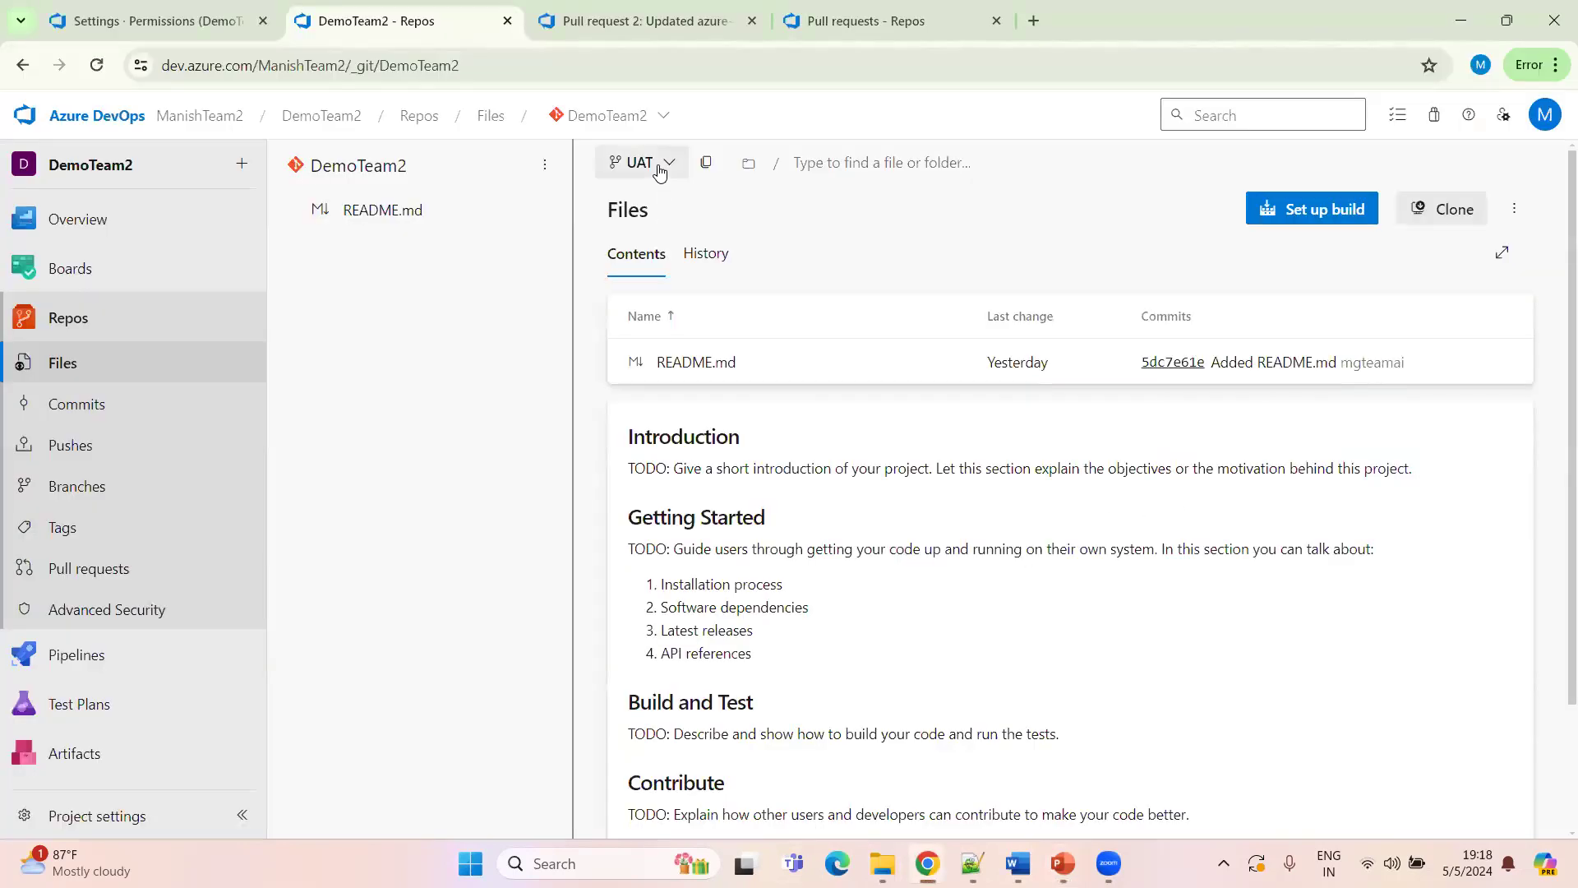
click(652, 164)
click(672, 282)
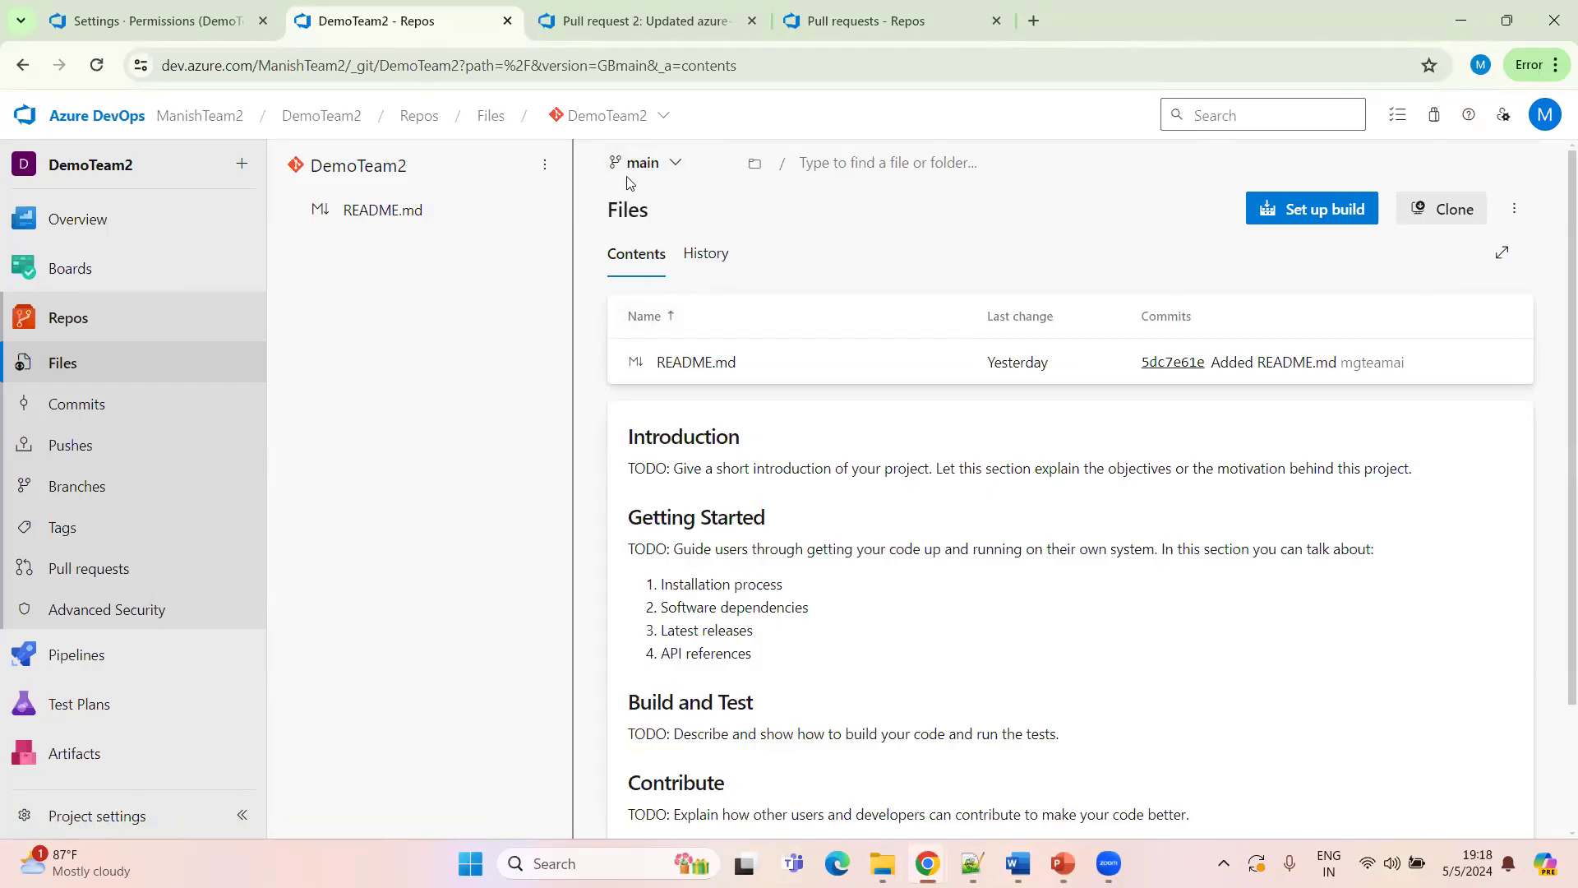
click(651, 167)
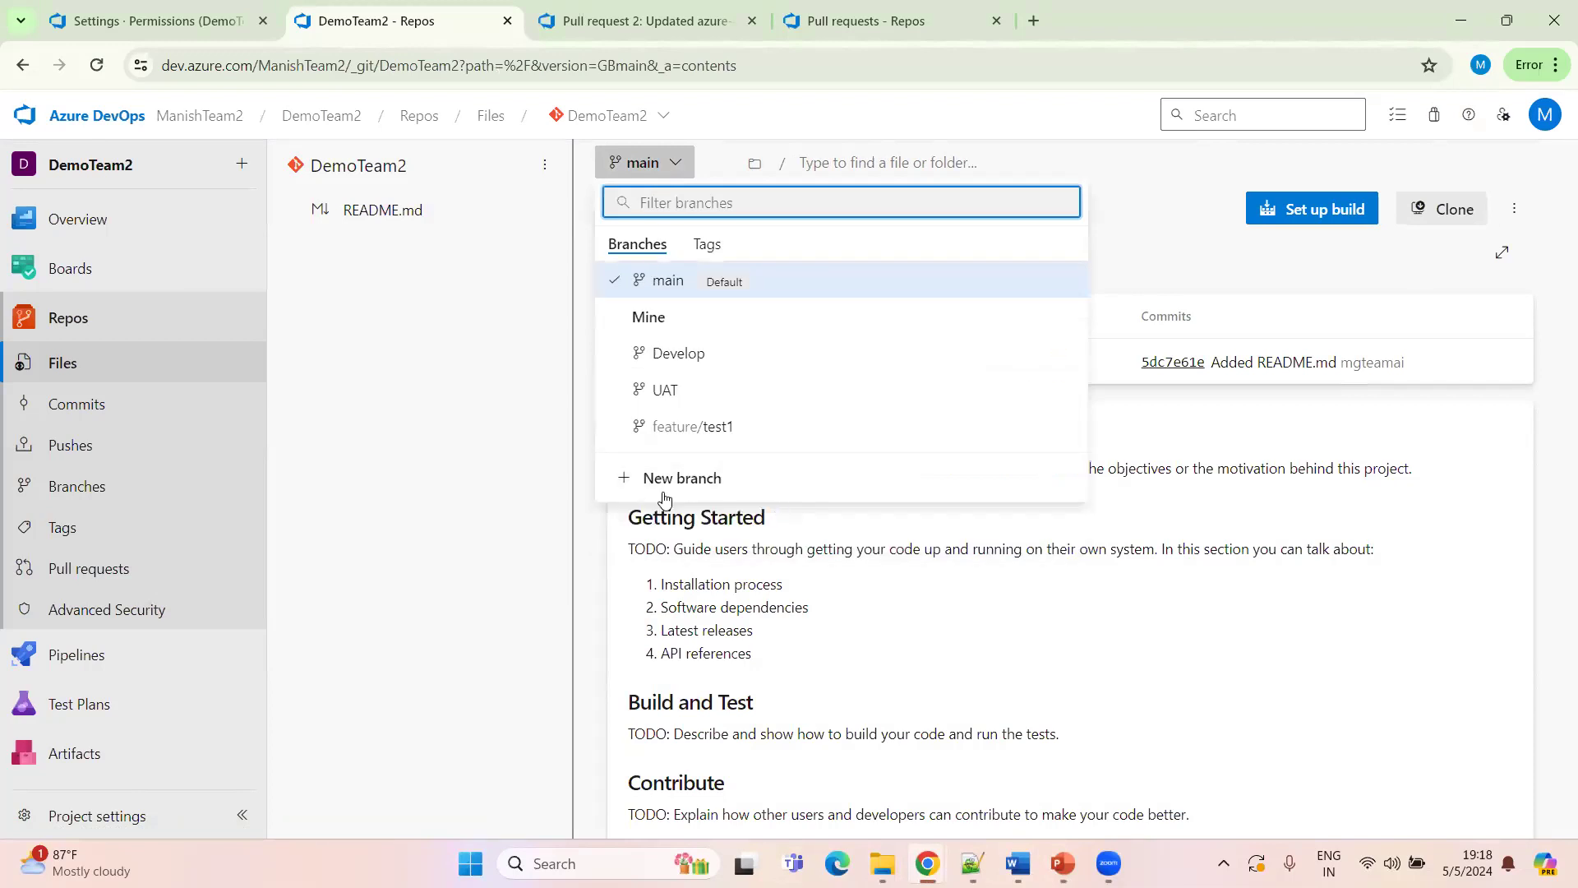
click(671, 484)
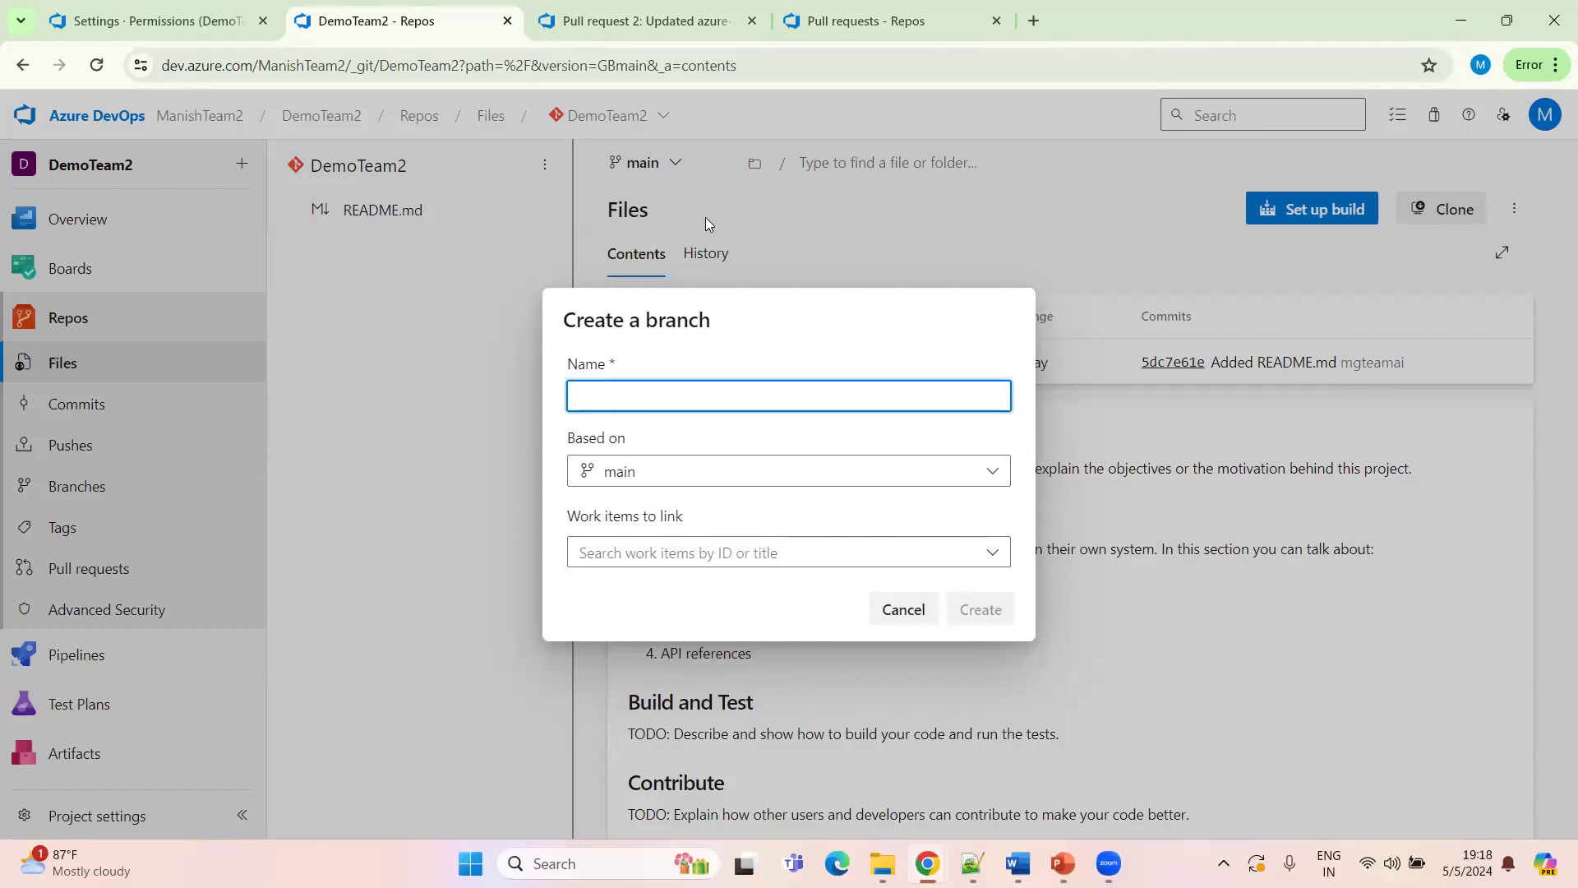
click(890, 617)
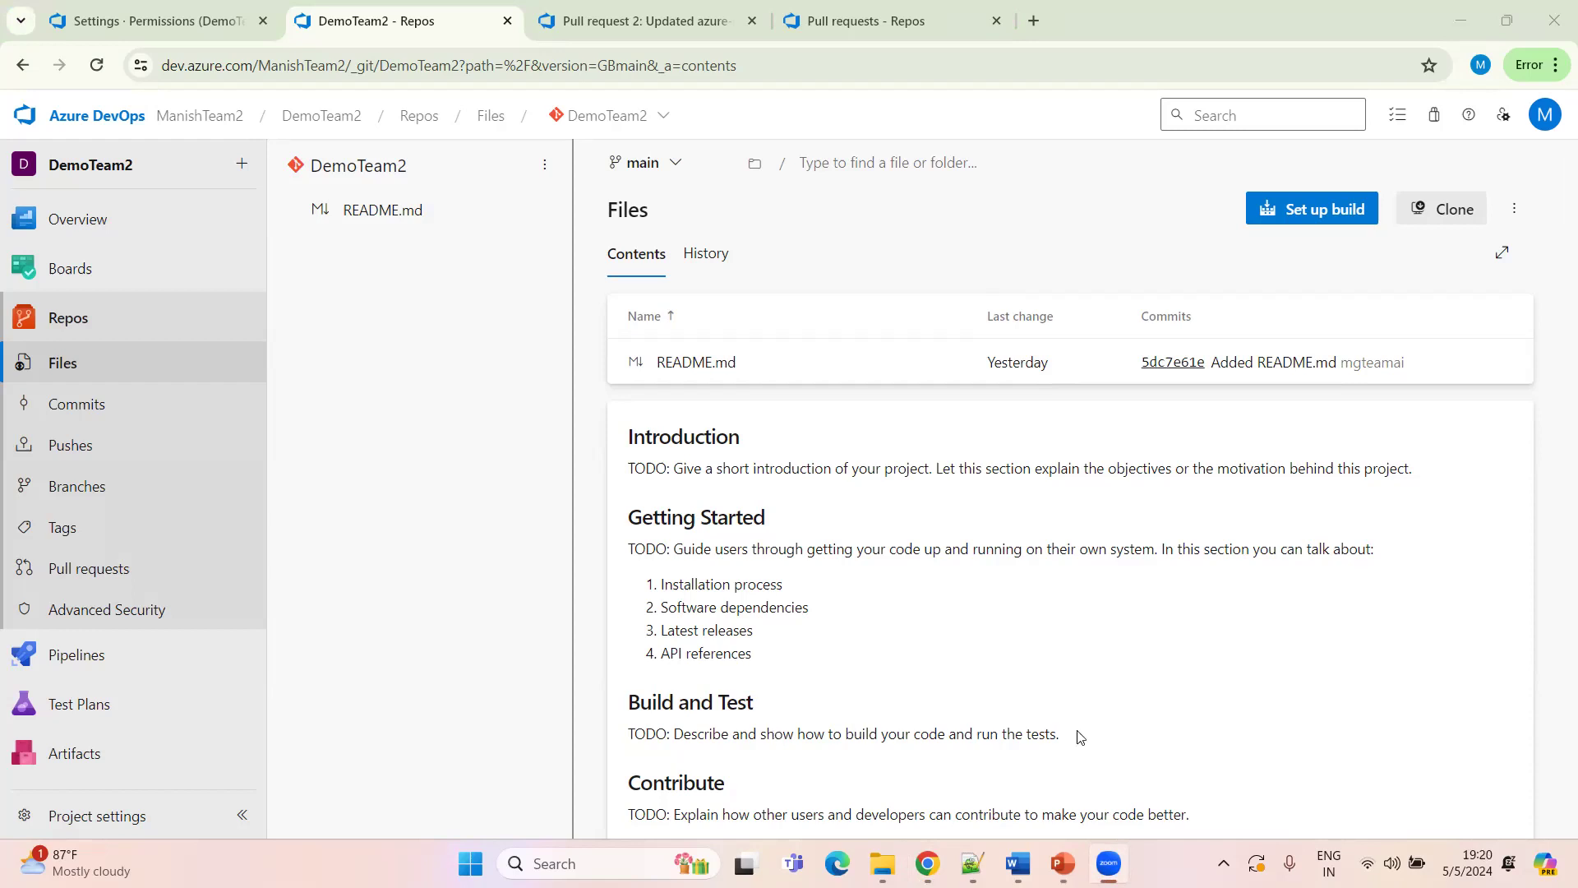
click(1063, 863)
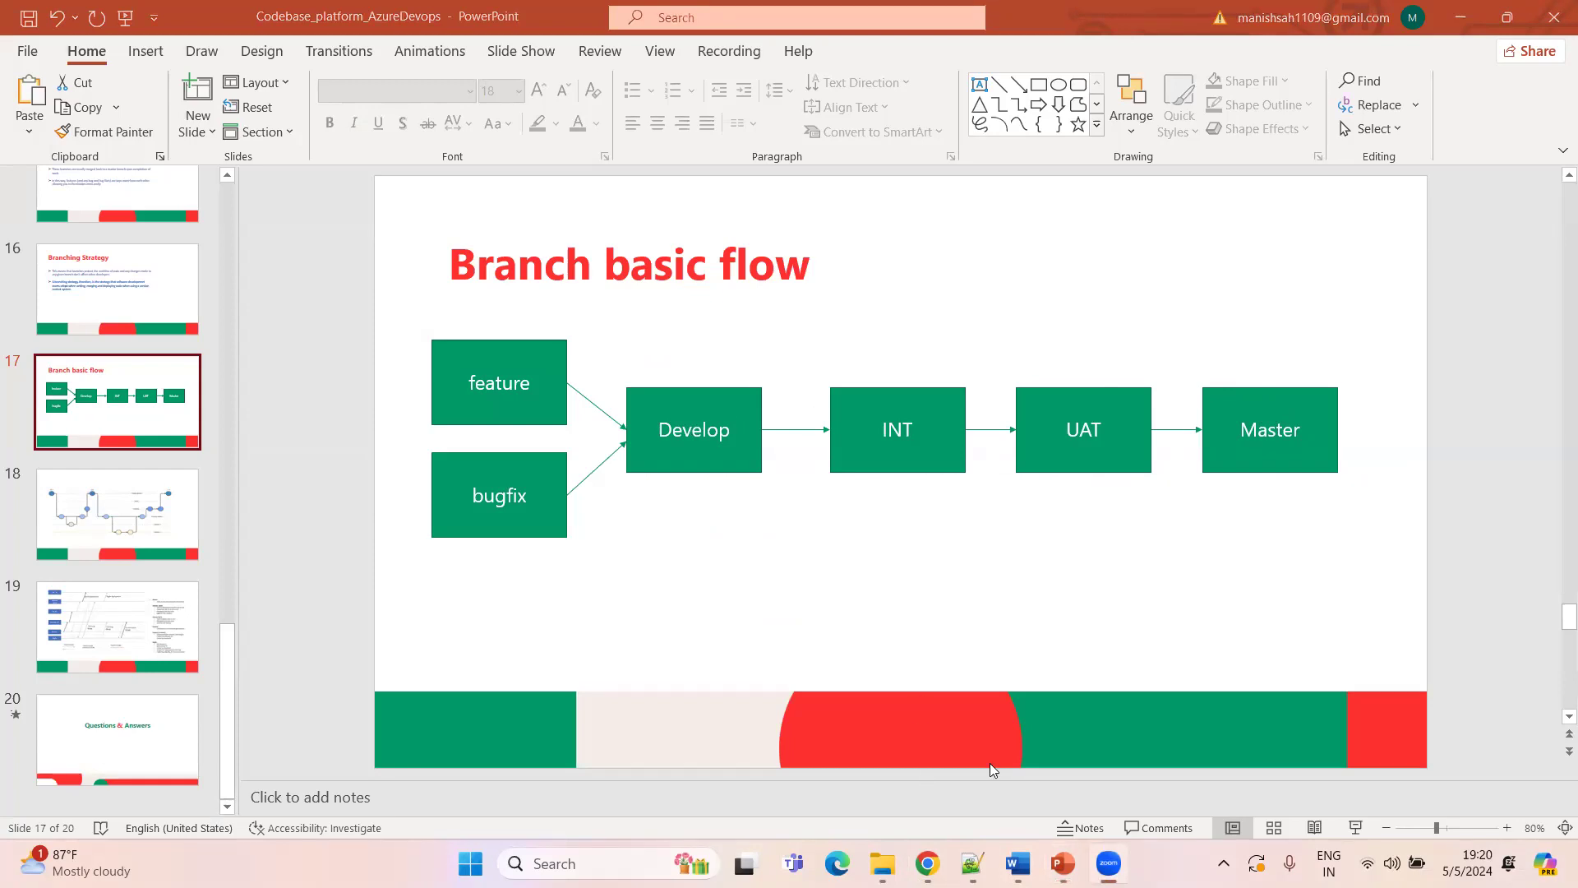
click(927, 863)
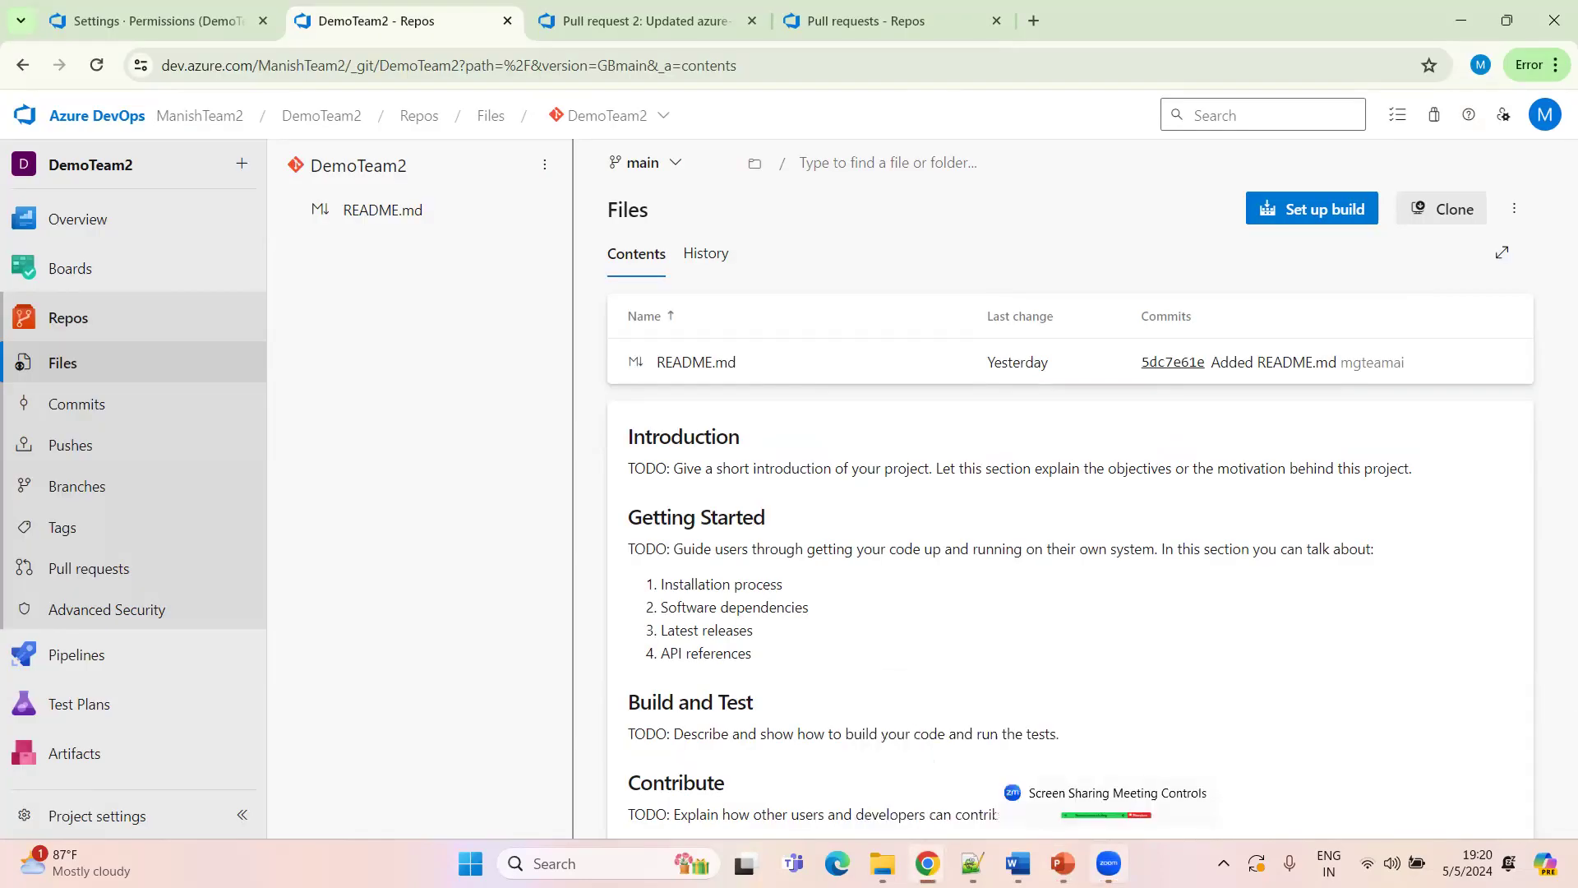
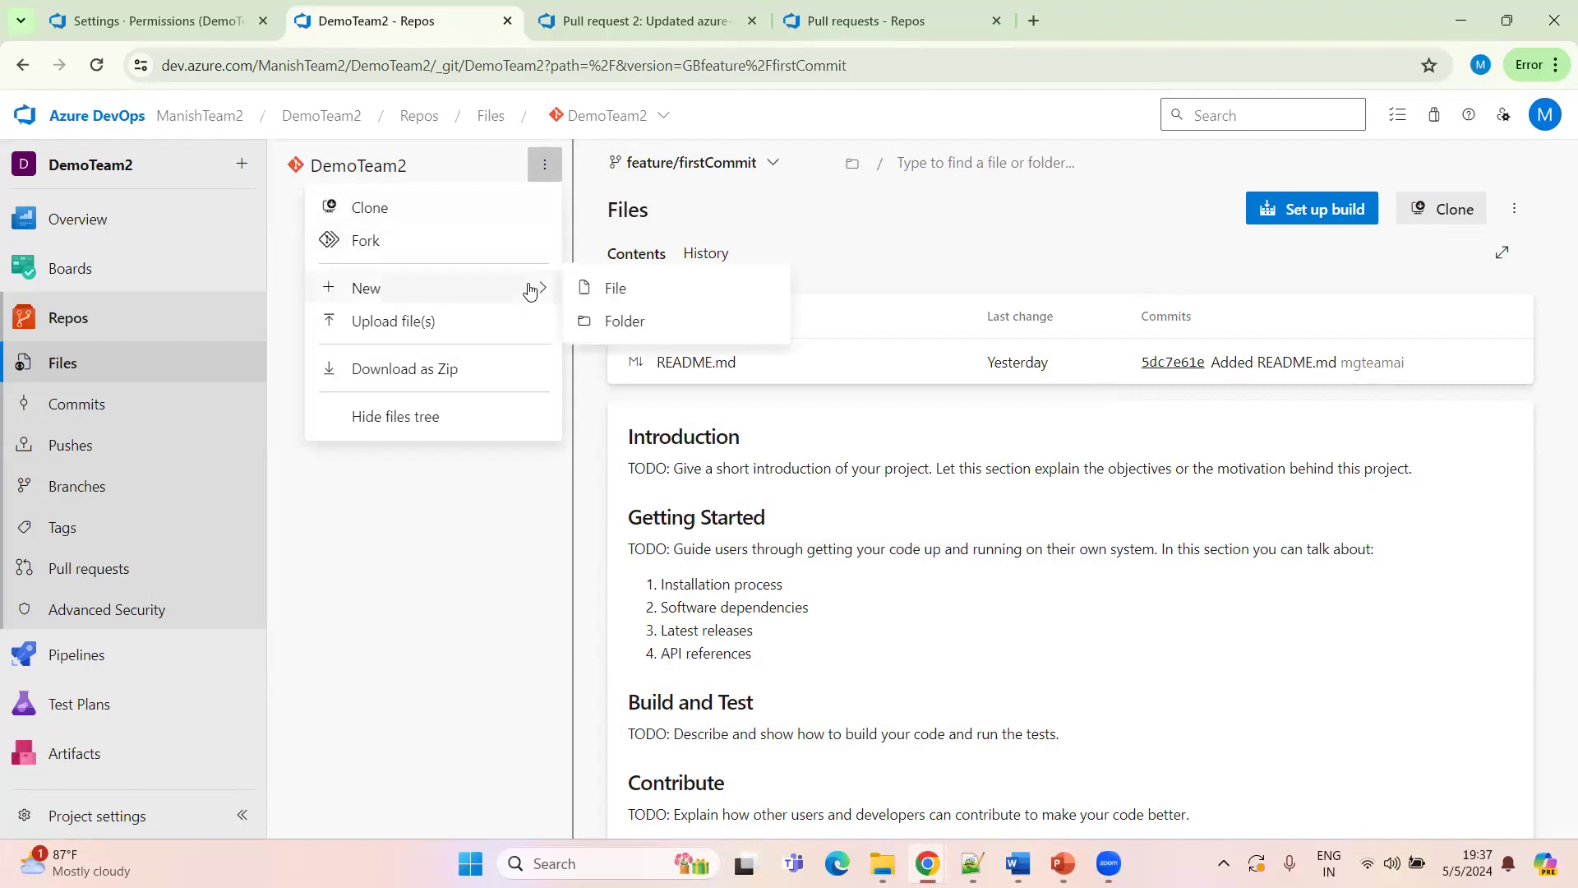
Create a new folder named Classes containing a file named Class1 on the feature/firstCommit branch
click(635, 329)
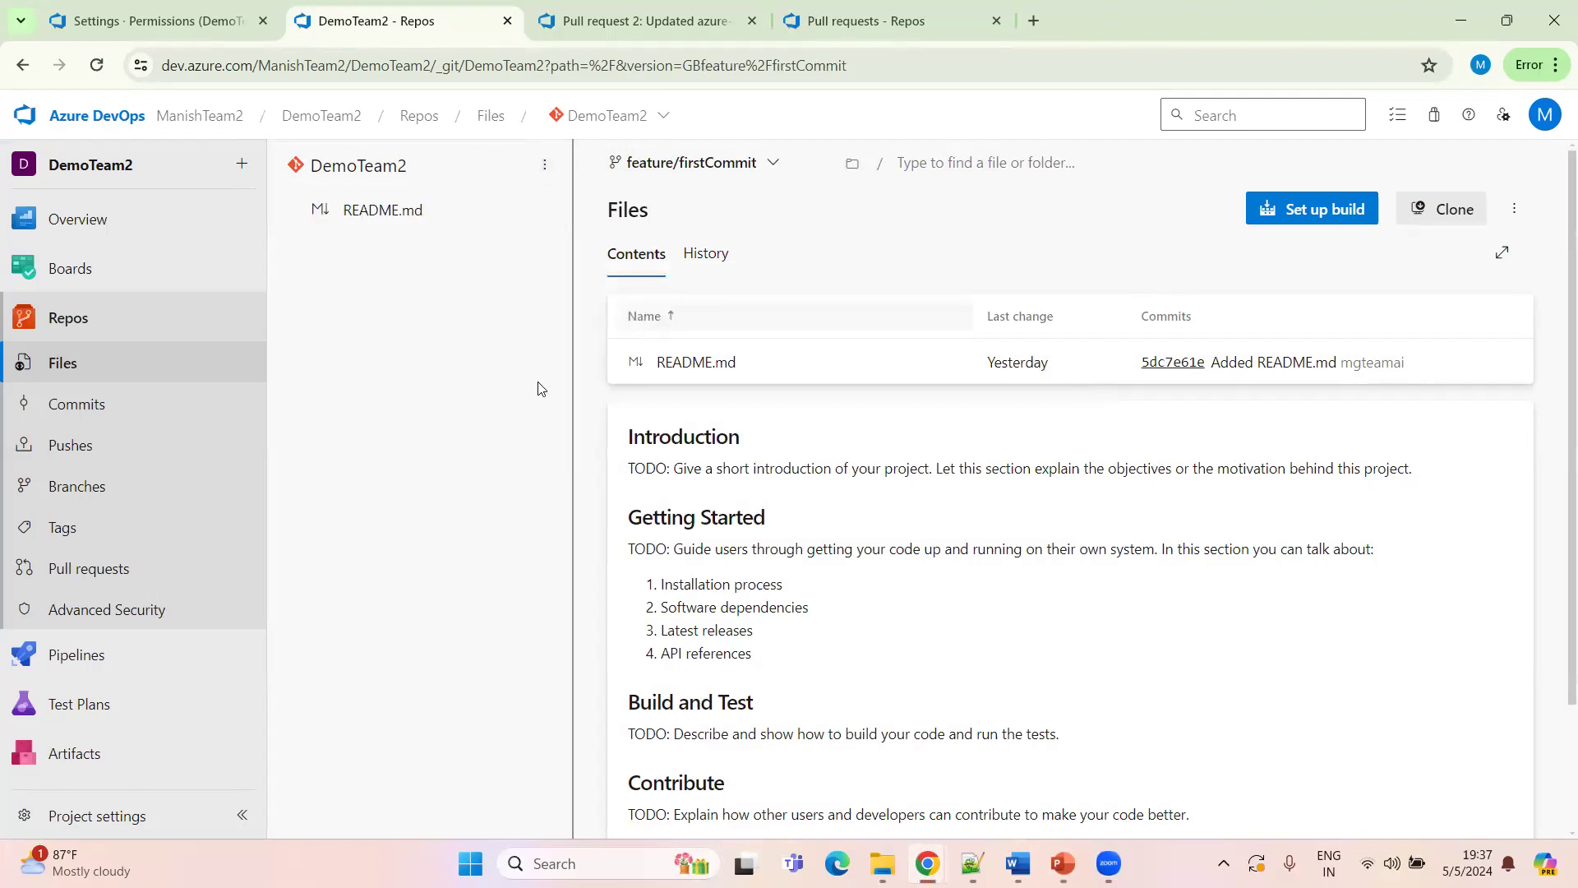
text(Classes)
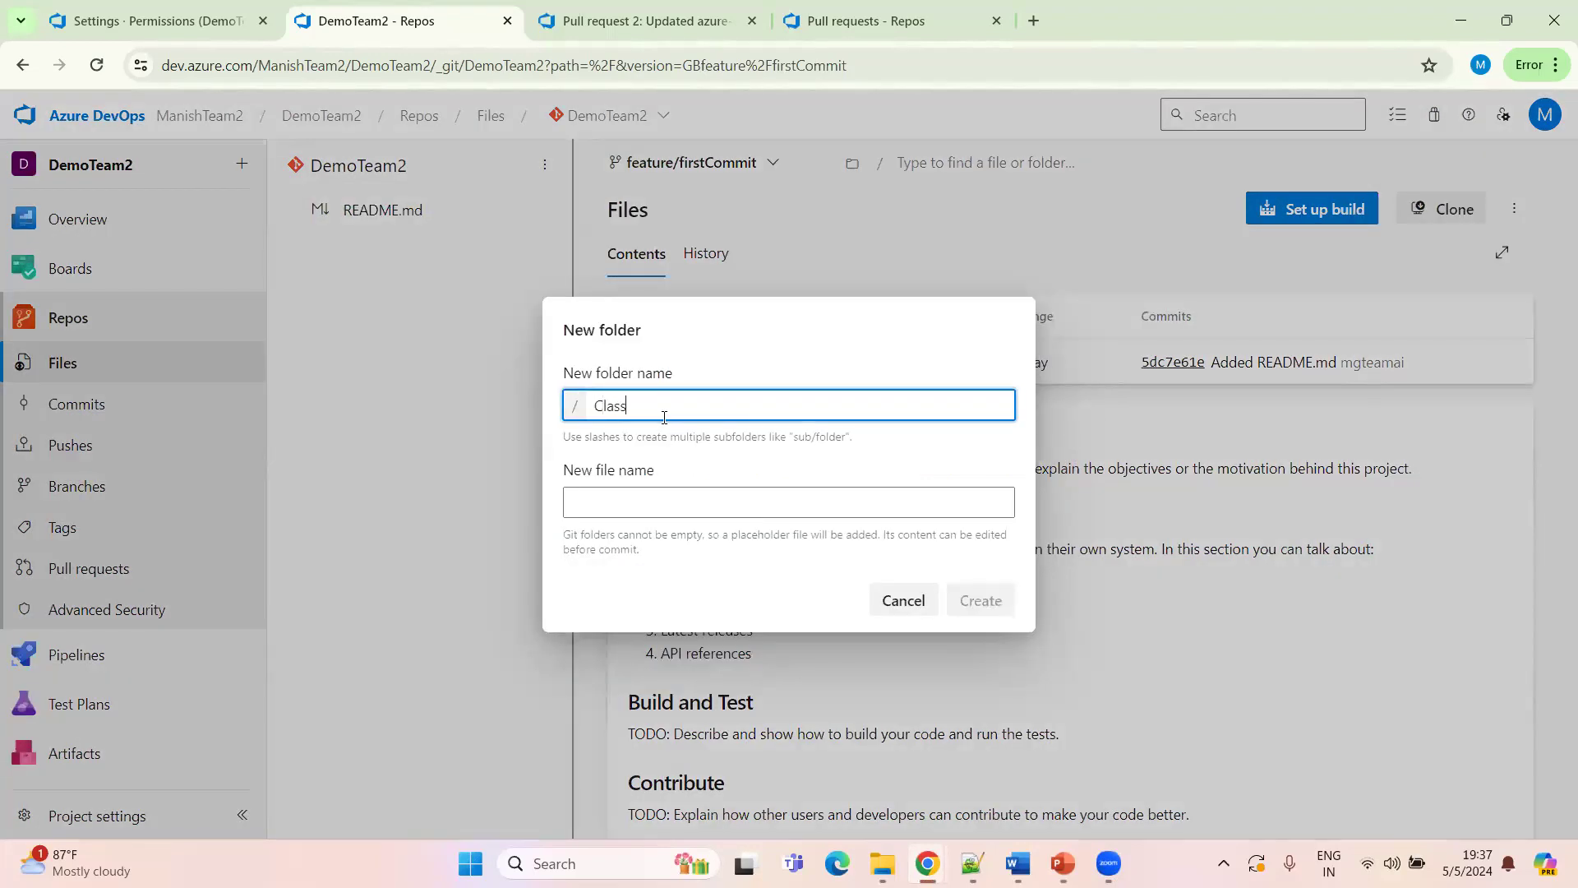
click(620, 498)
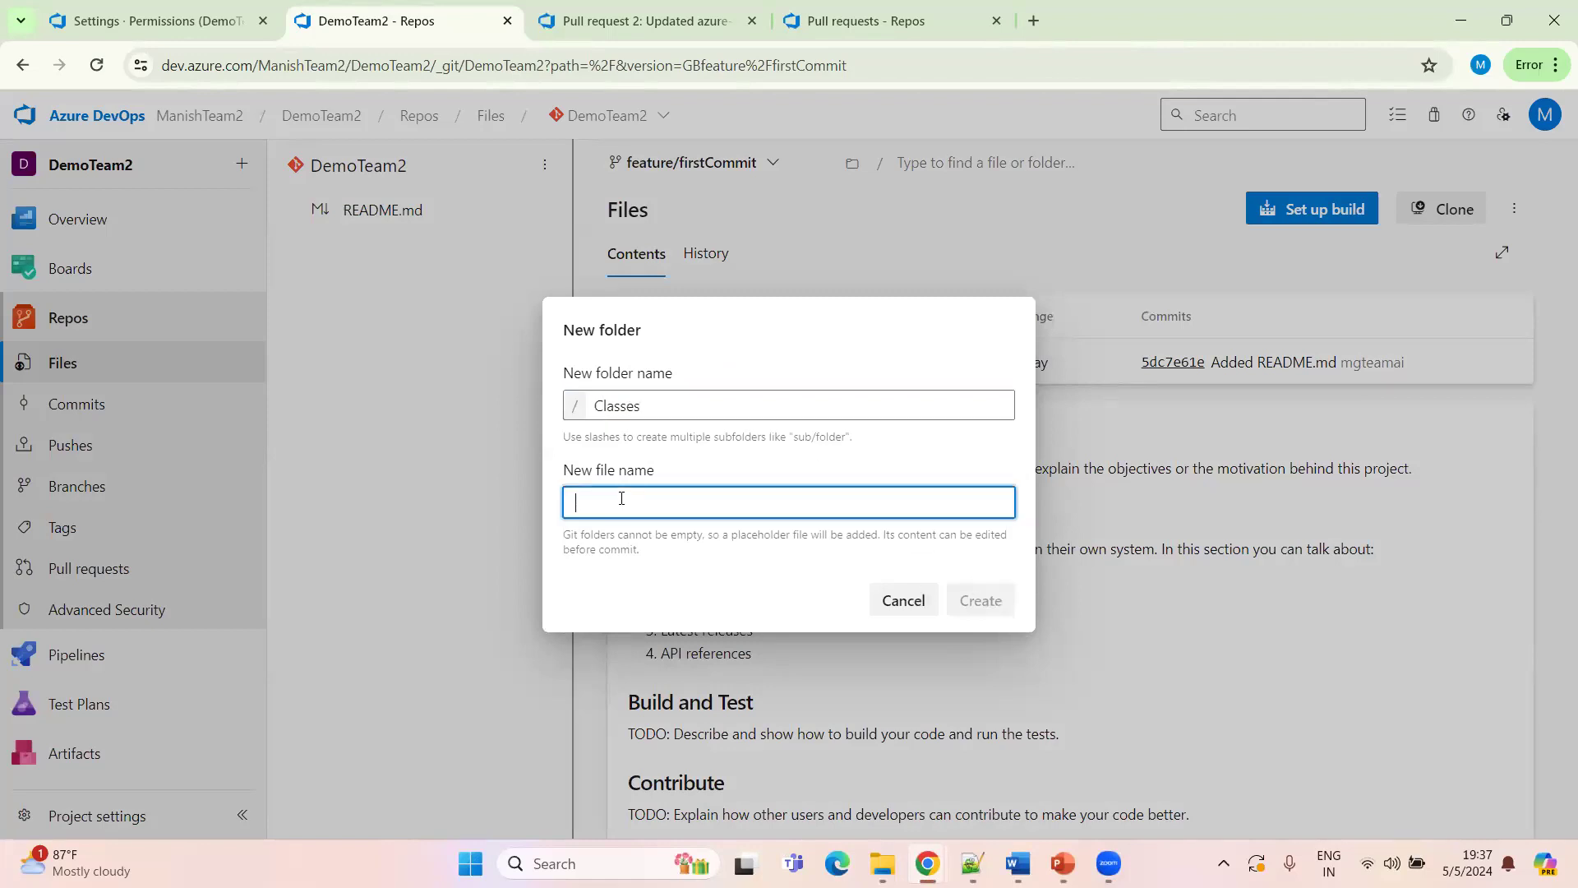
text(Class)
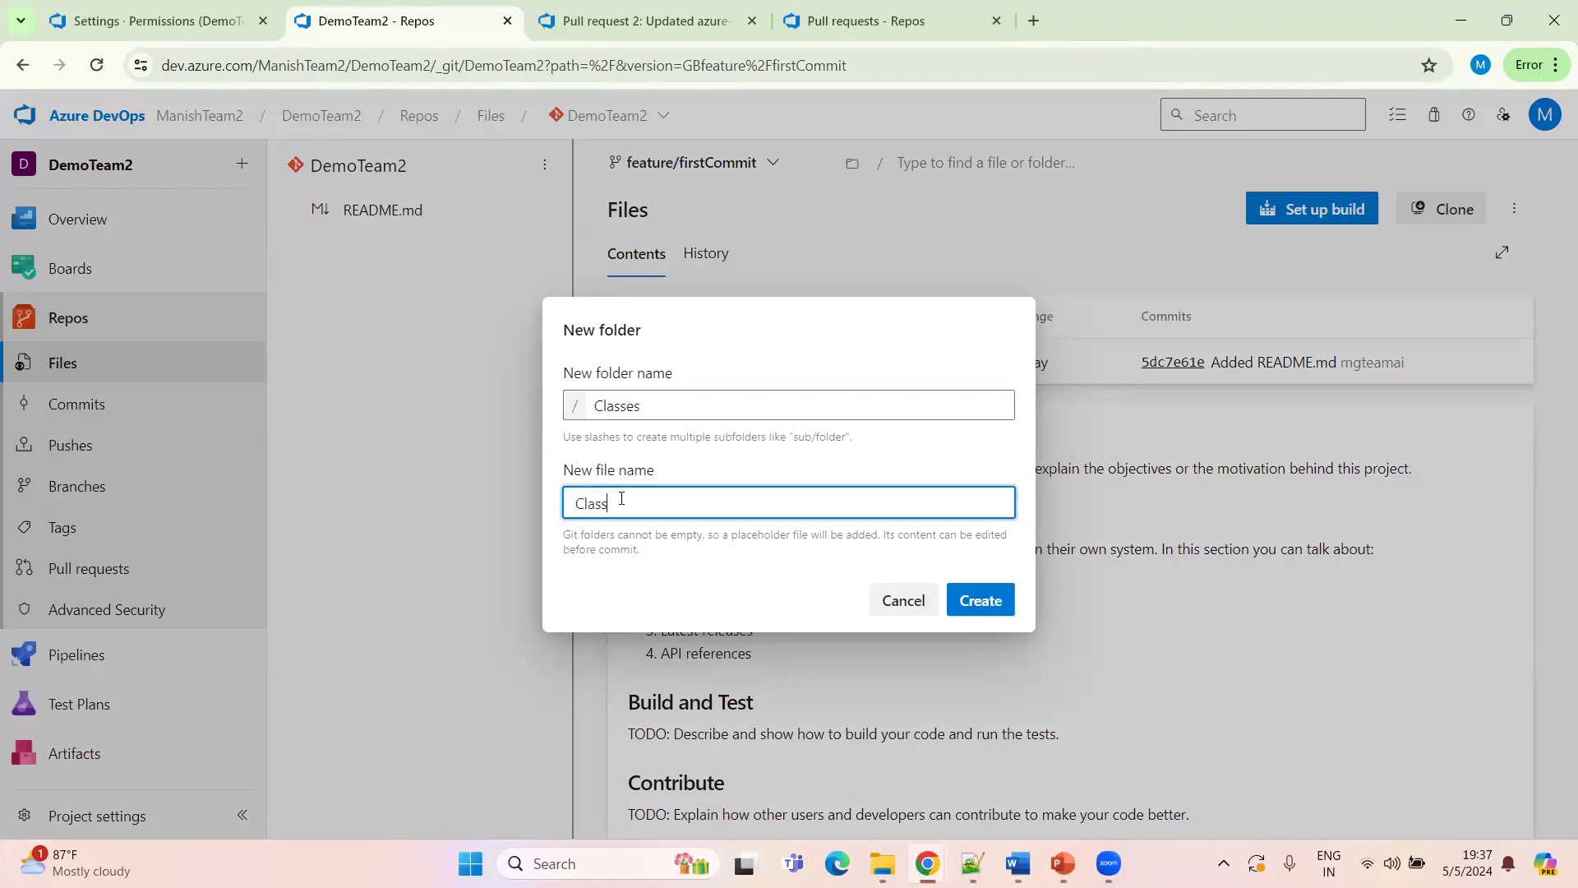
text(1)
click(979, 600)
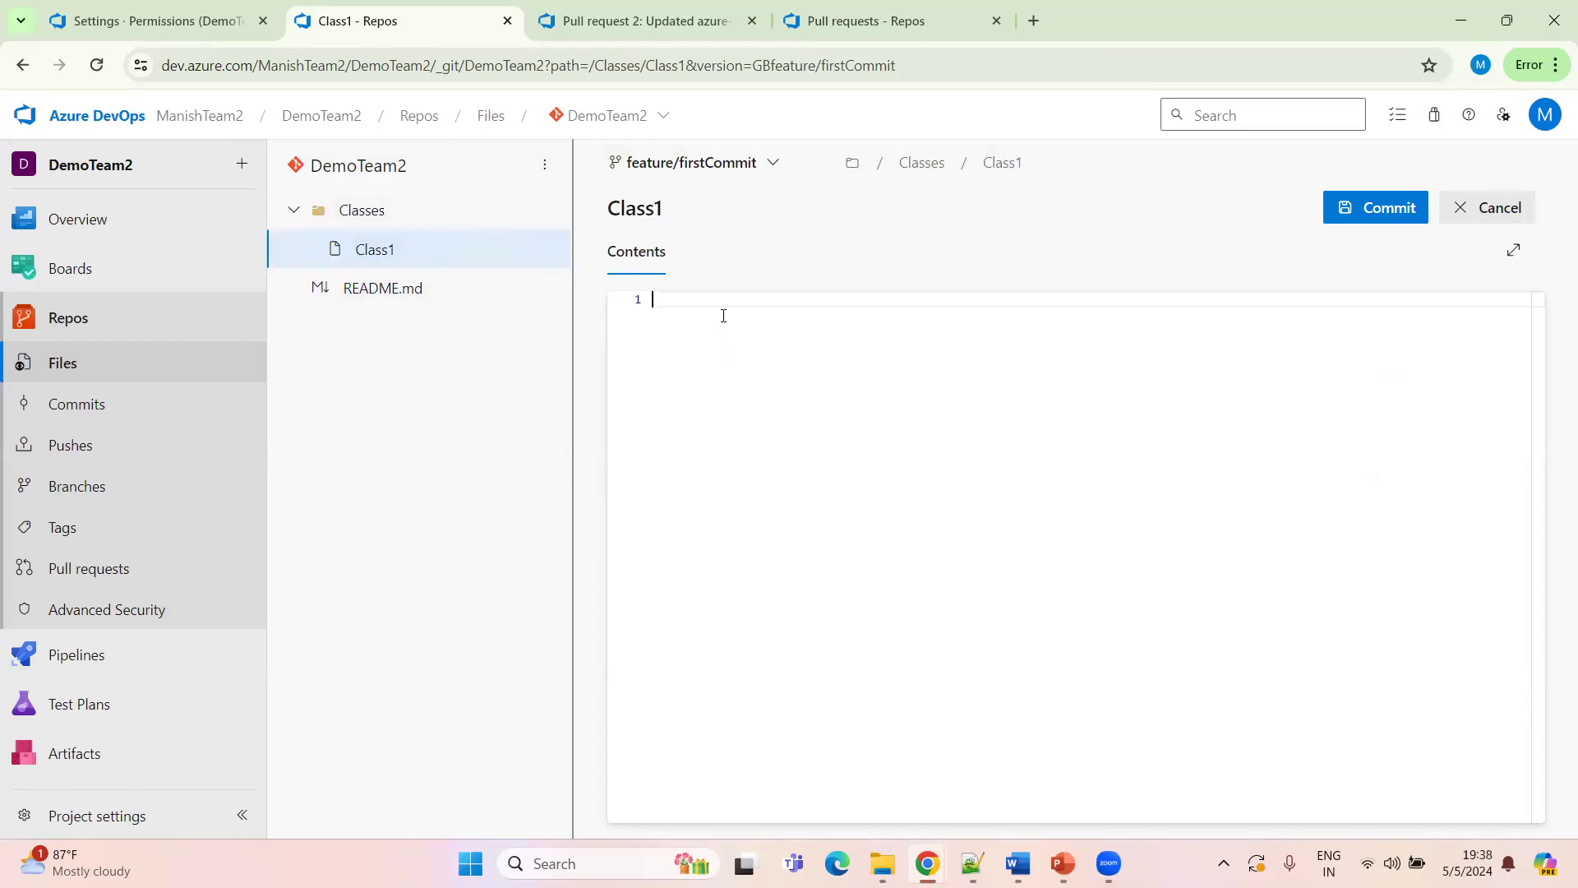
Write "Test Commit 1." into Class1 and commit it to feature/firstCommit
text(Test Commit 1.)
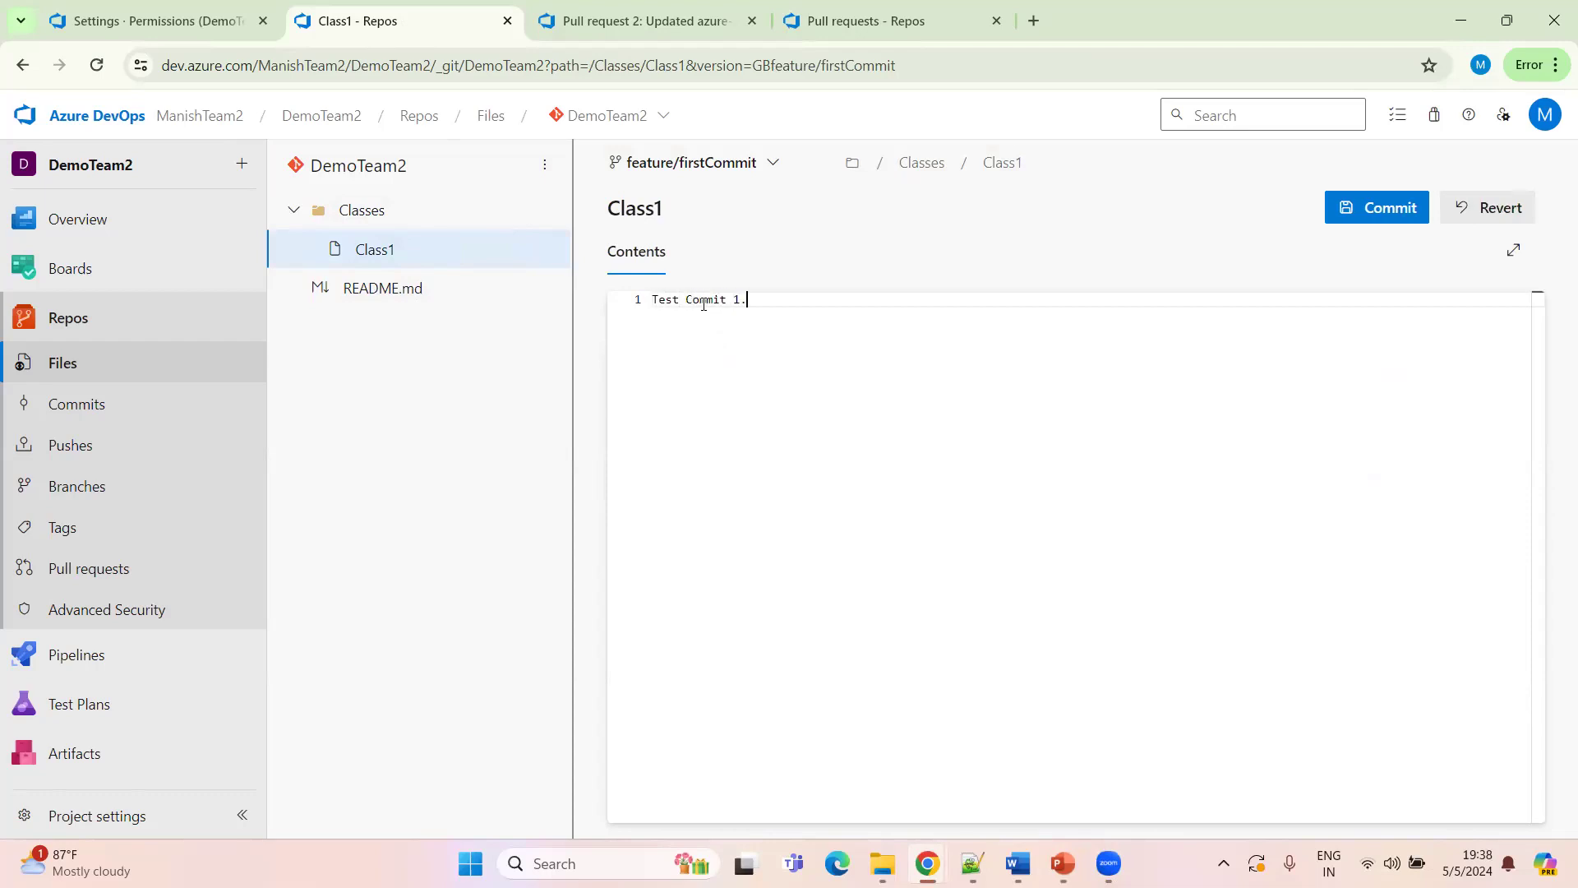
click(1372, 211)
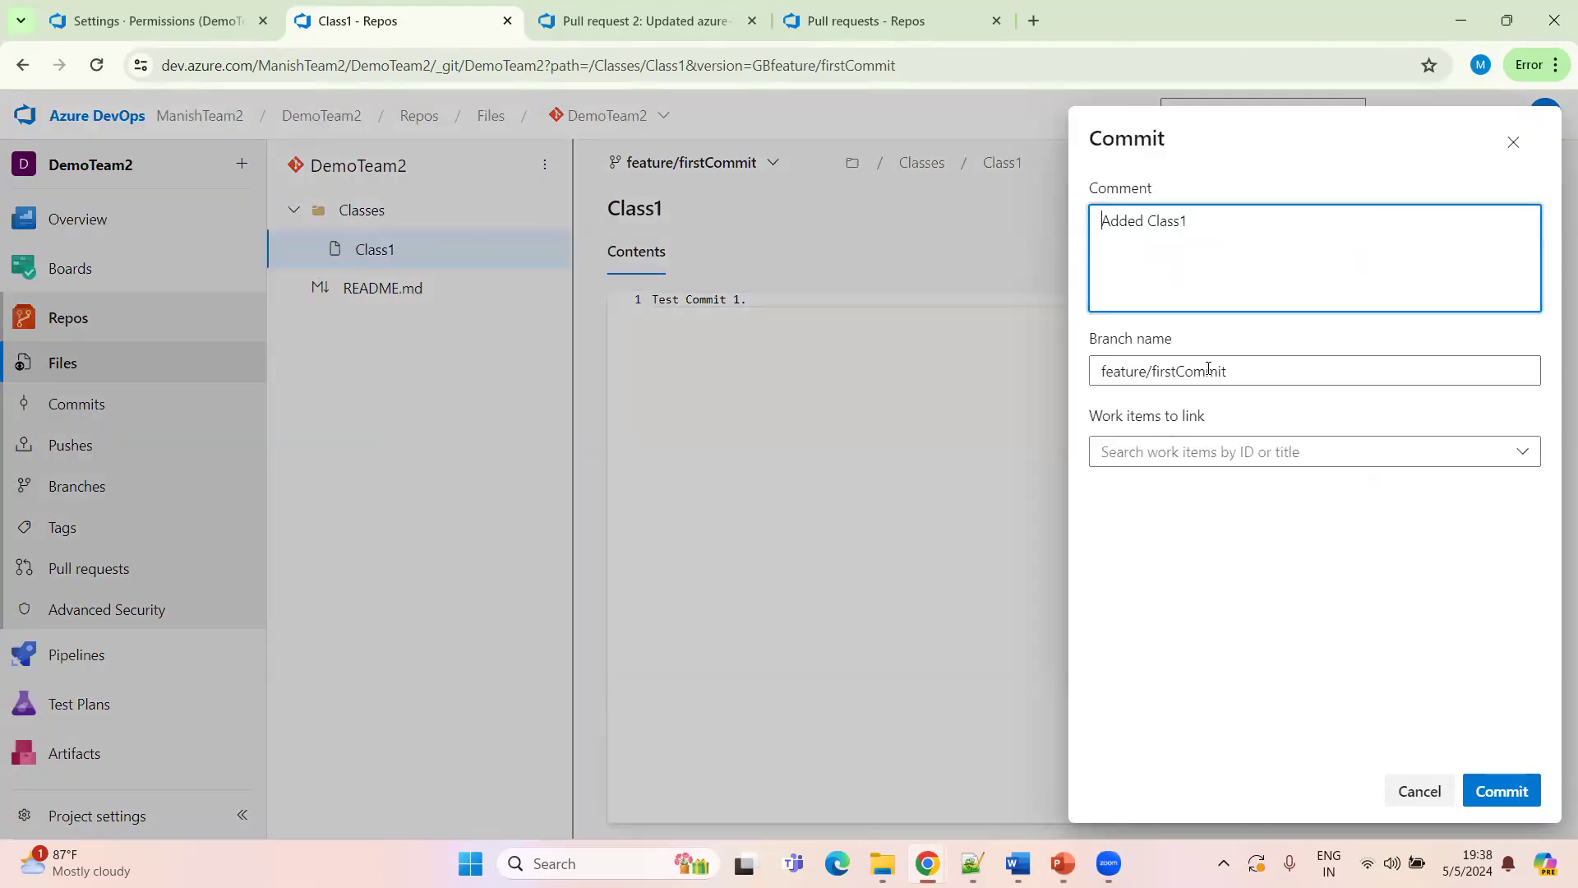
click(1504, 790)
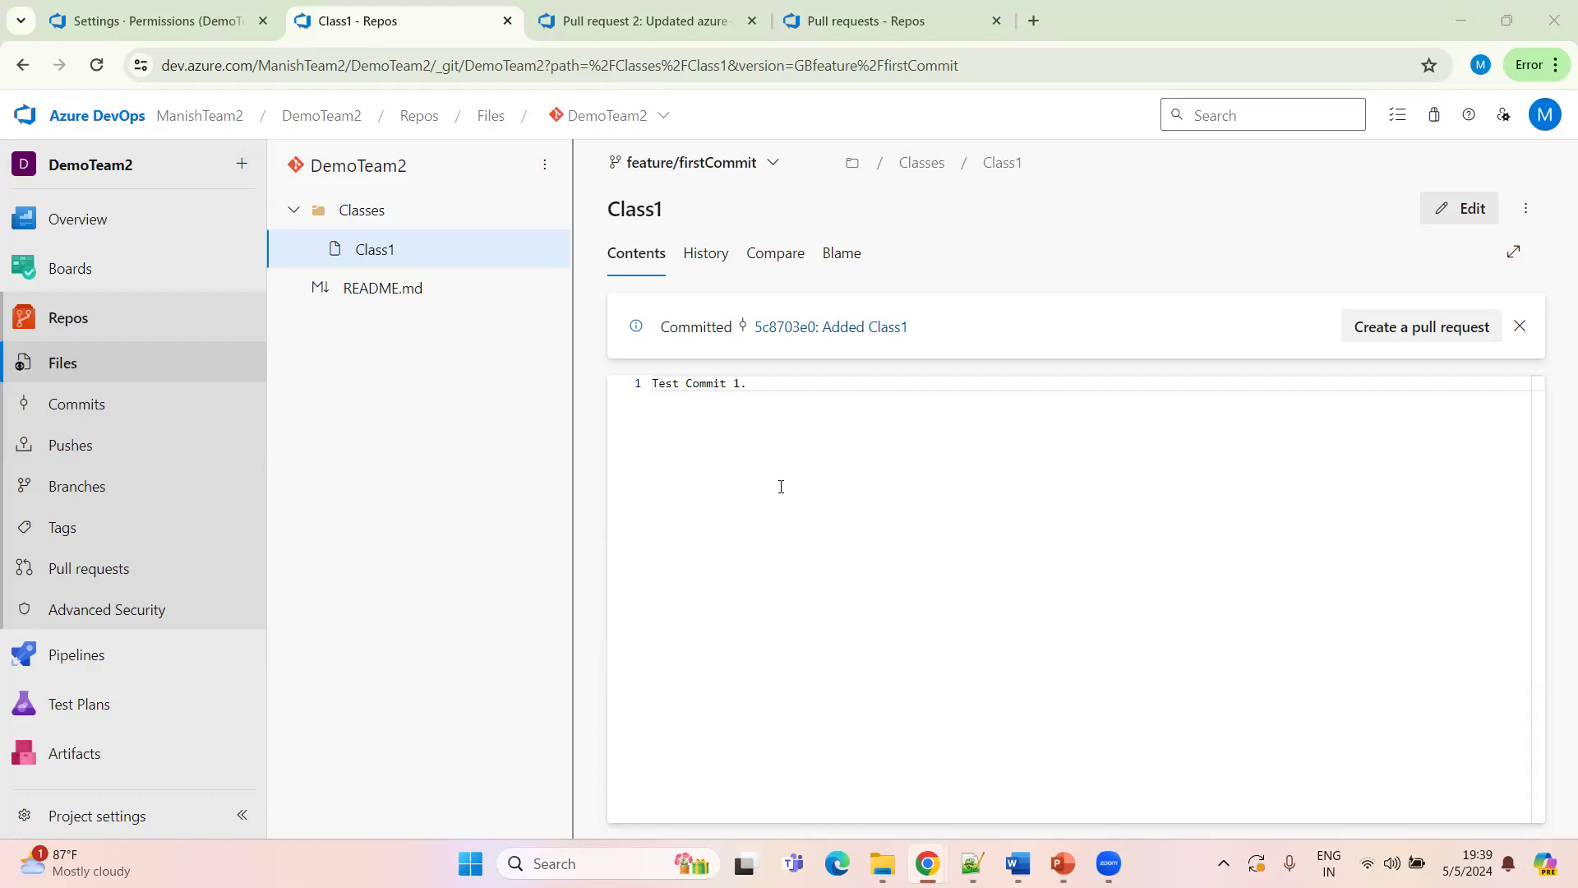
Edit Class1 so it reads "Test Commit 11." and commit the change
click(704, 259)
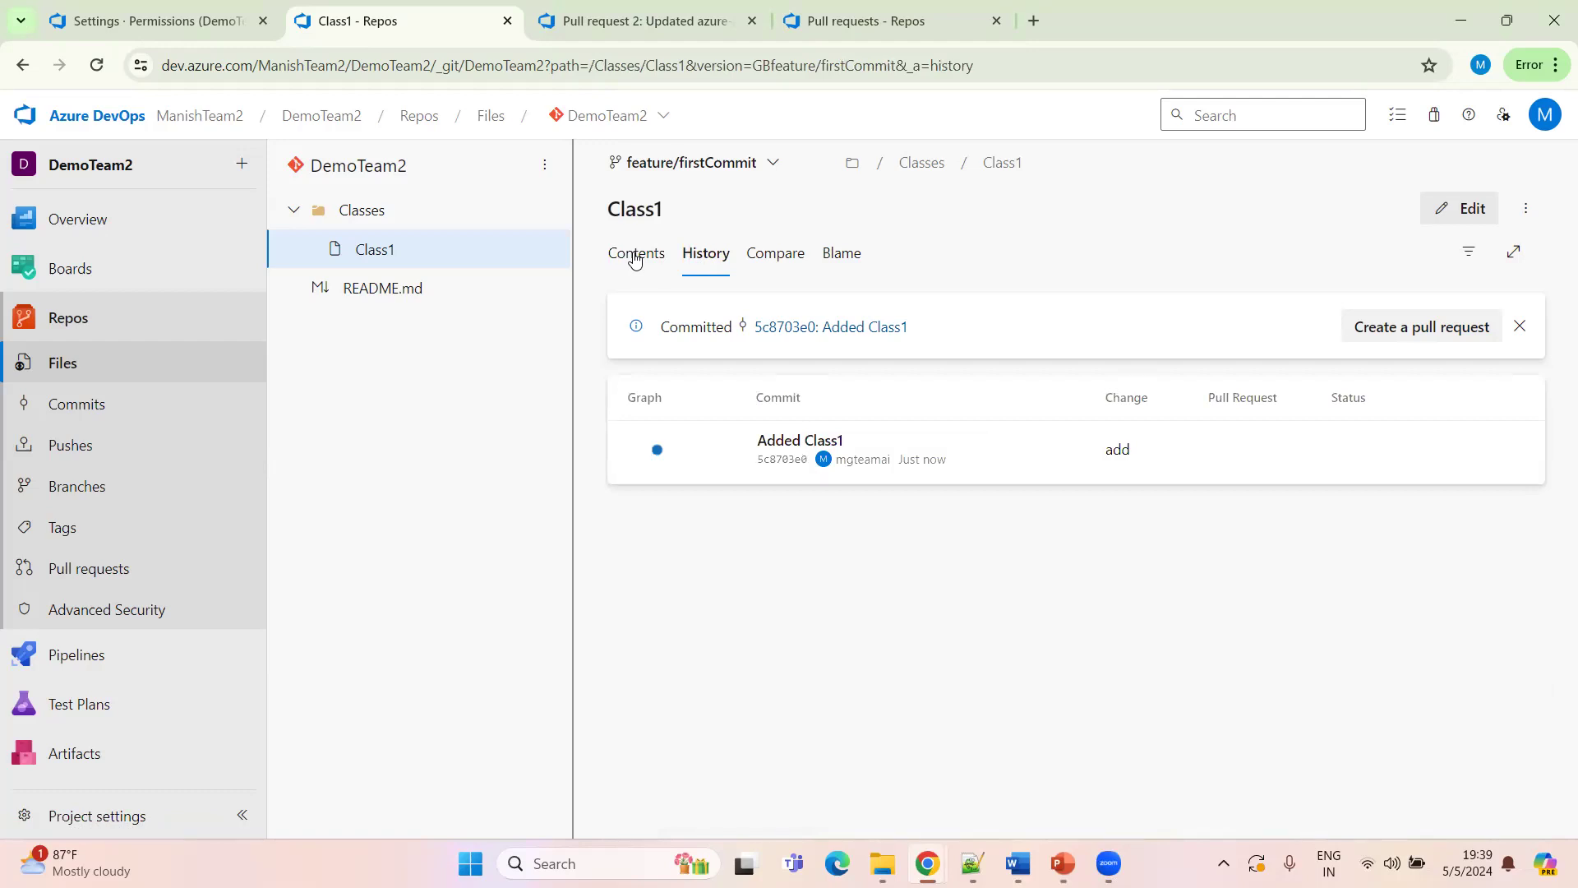
click(634, 258)
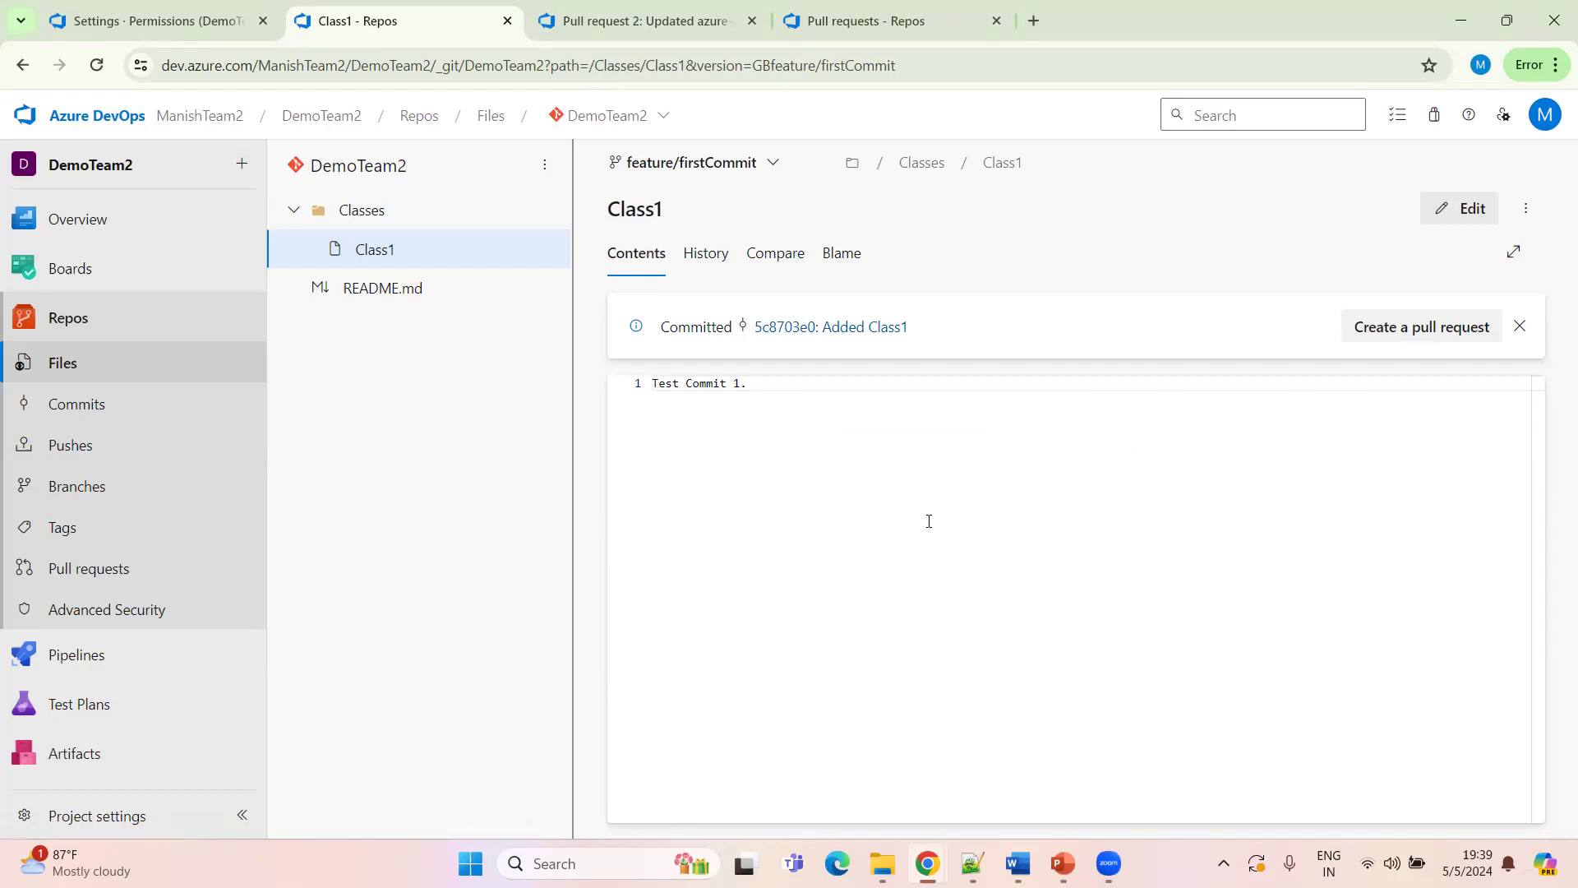
click(1440, 209)
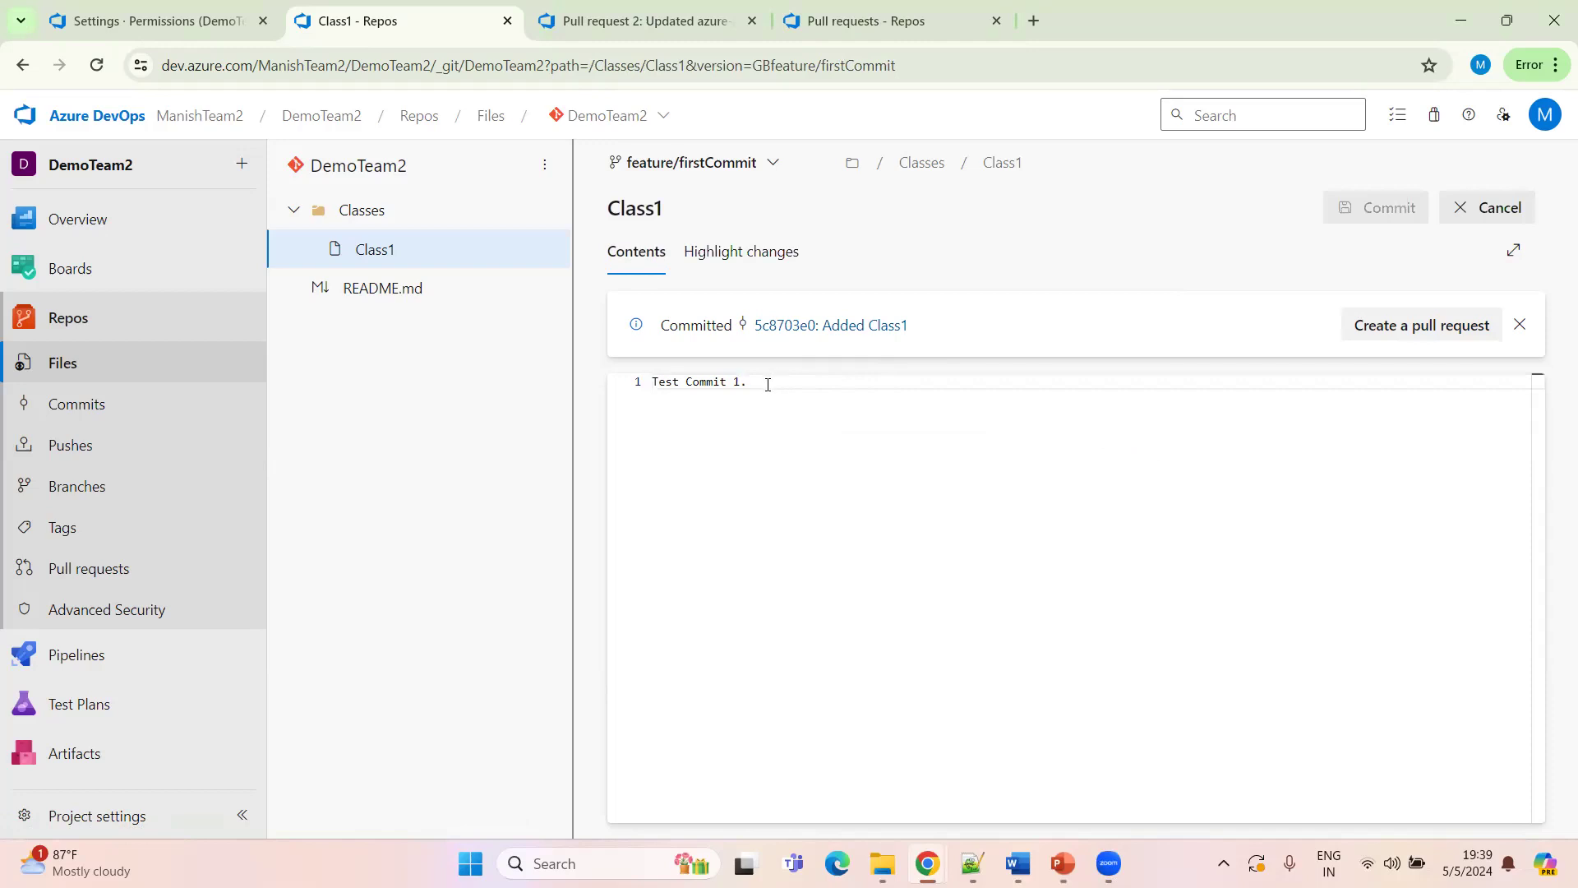
text(1)
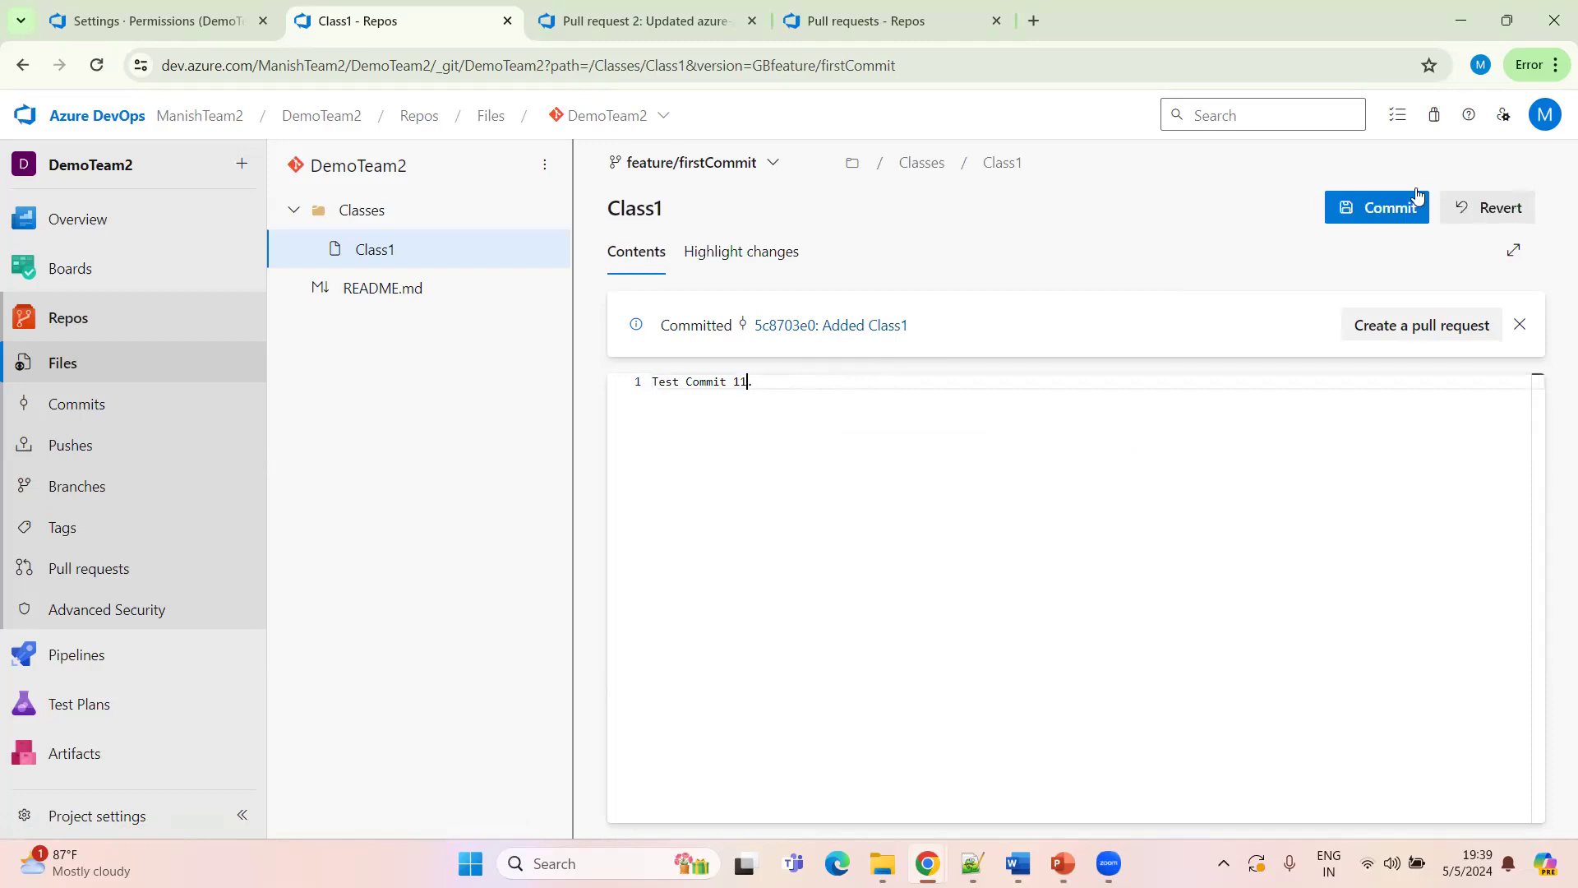
click(1415, 202)
click(1501, 791)
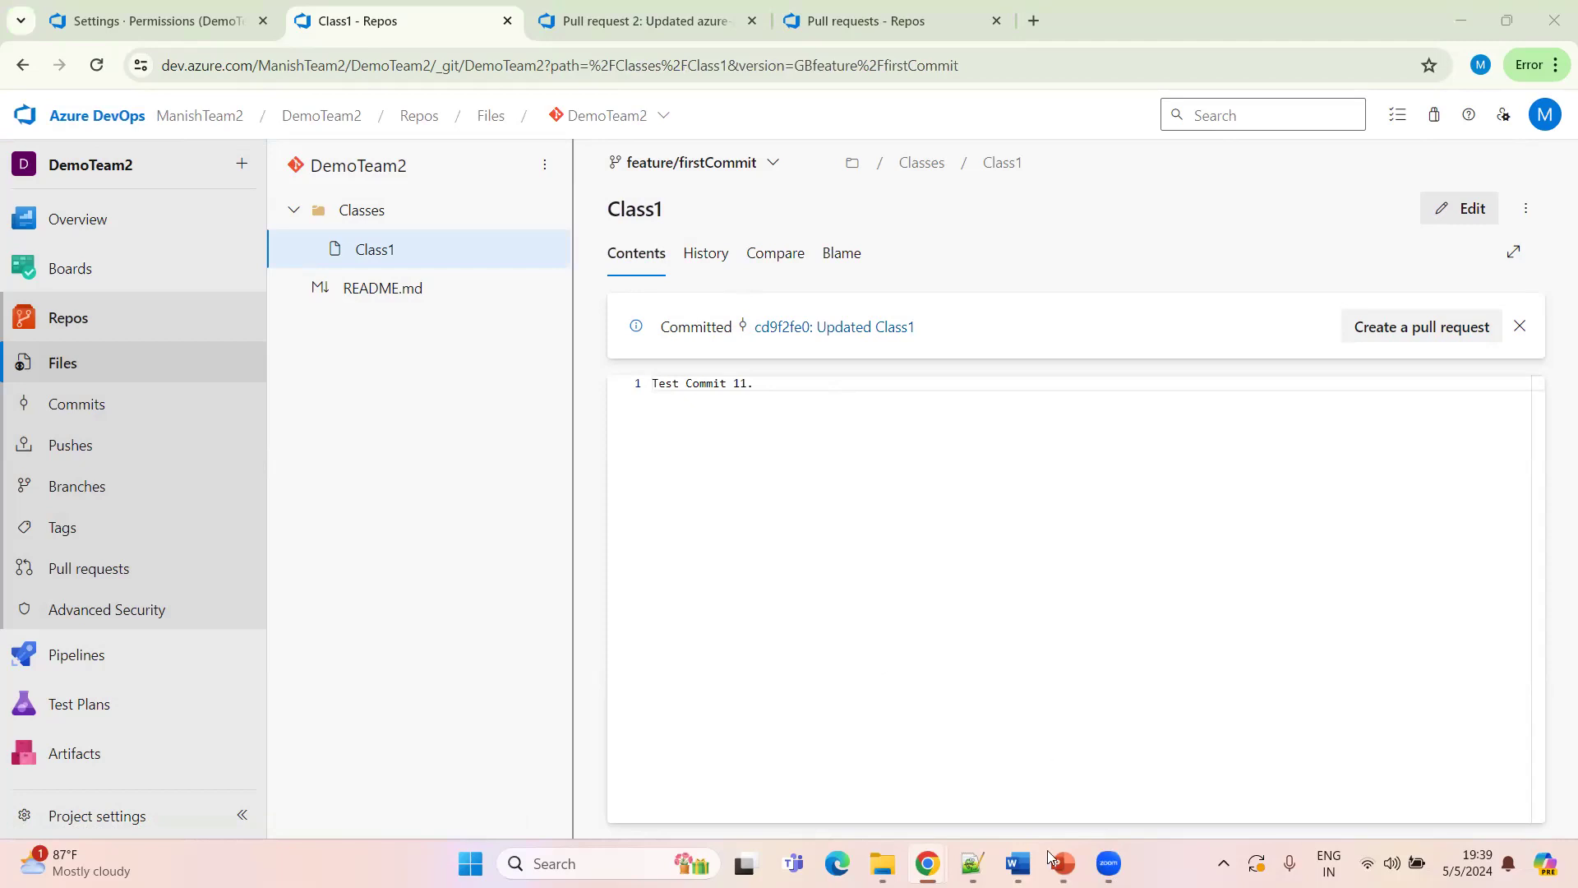
Review the branch basic flow slide in the PowerPoint presentation, then return to the browser
mouse_move(1054, 858)
click(824, 693)
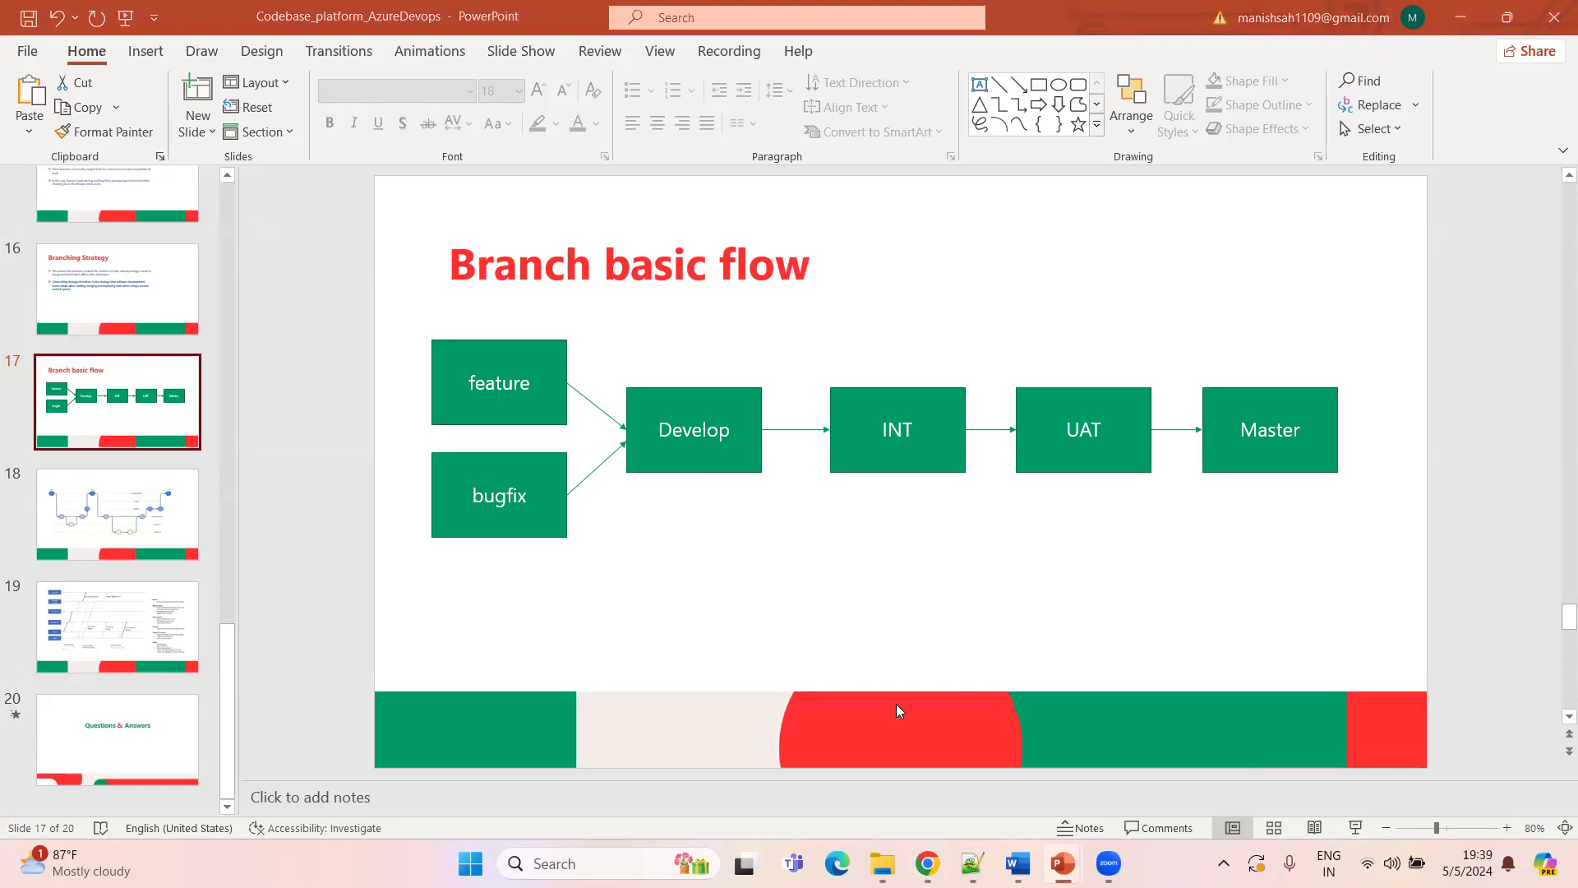
key(alt+Tab)
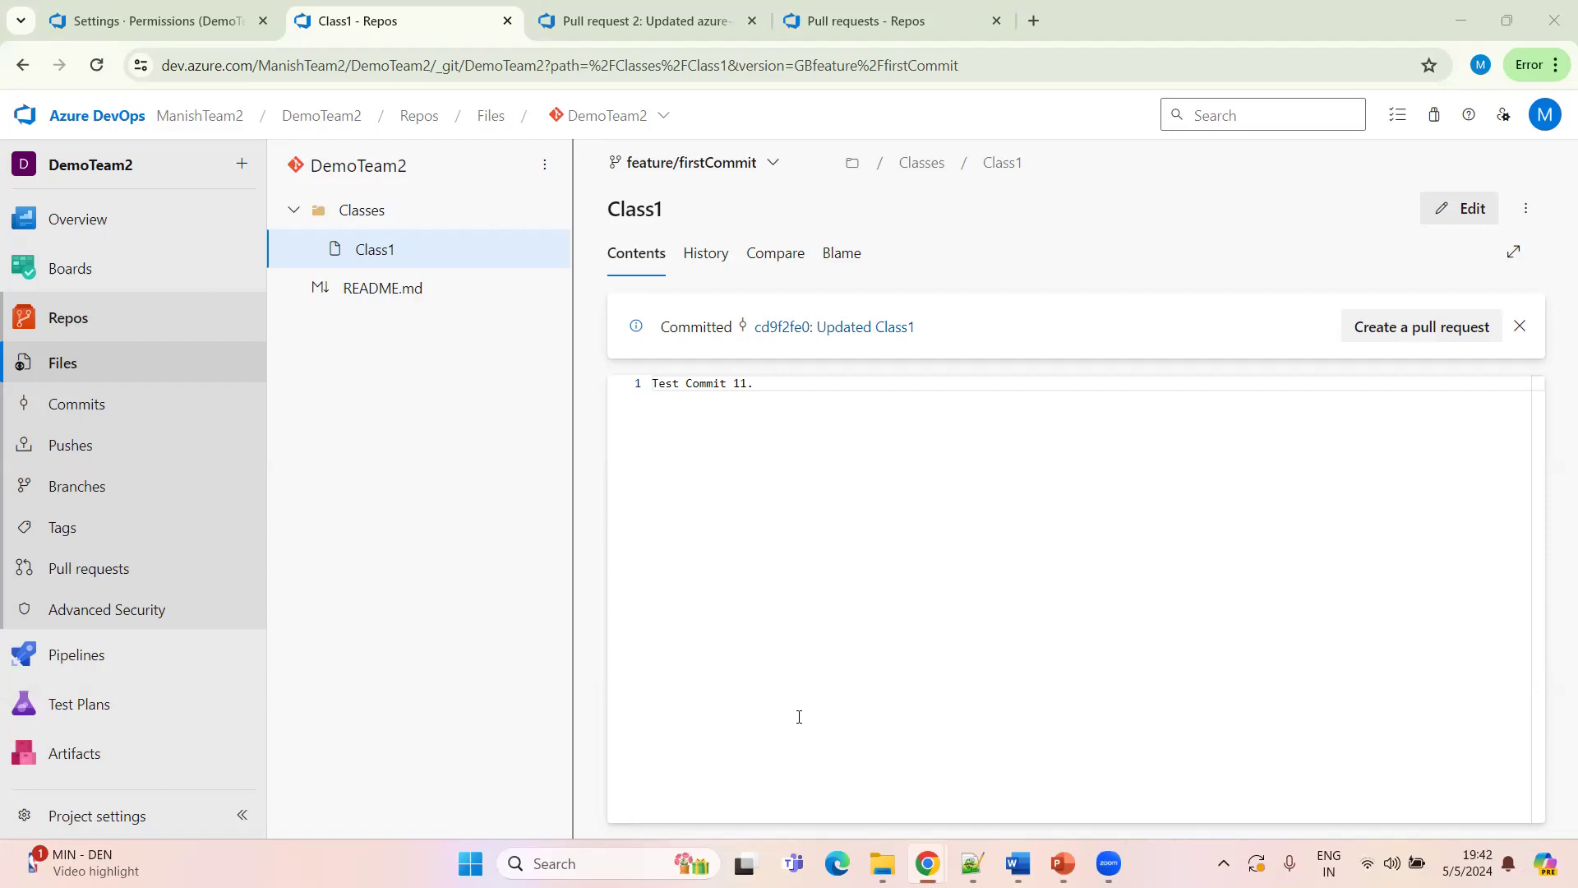
Inspect Class1's commit history and open the Updated Class1 commit in a new tab to compare its changes
click(449, 564)
click(698, 255)
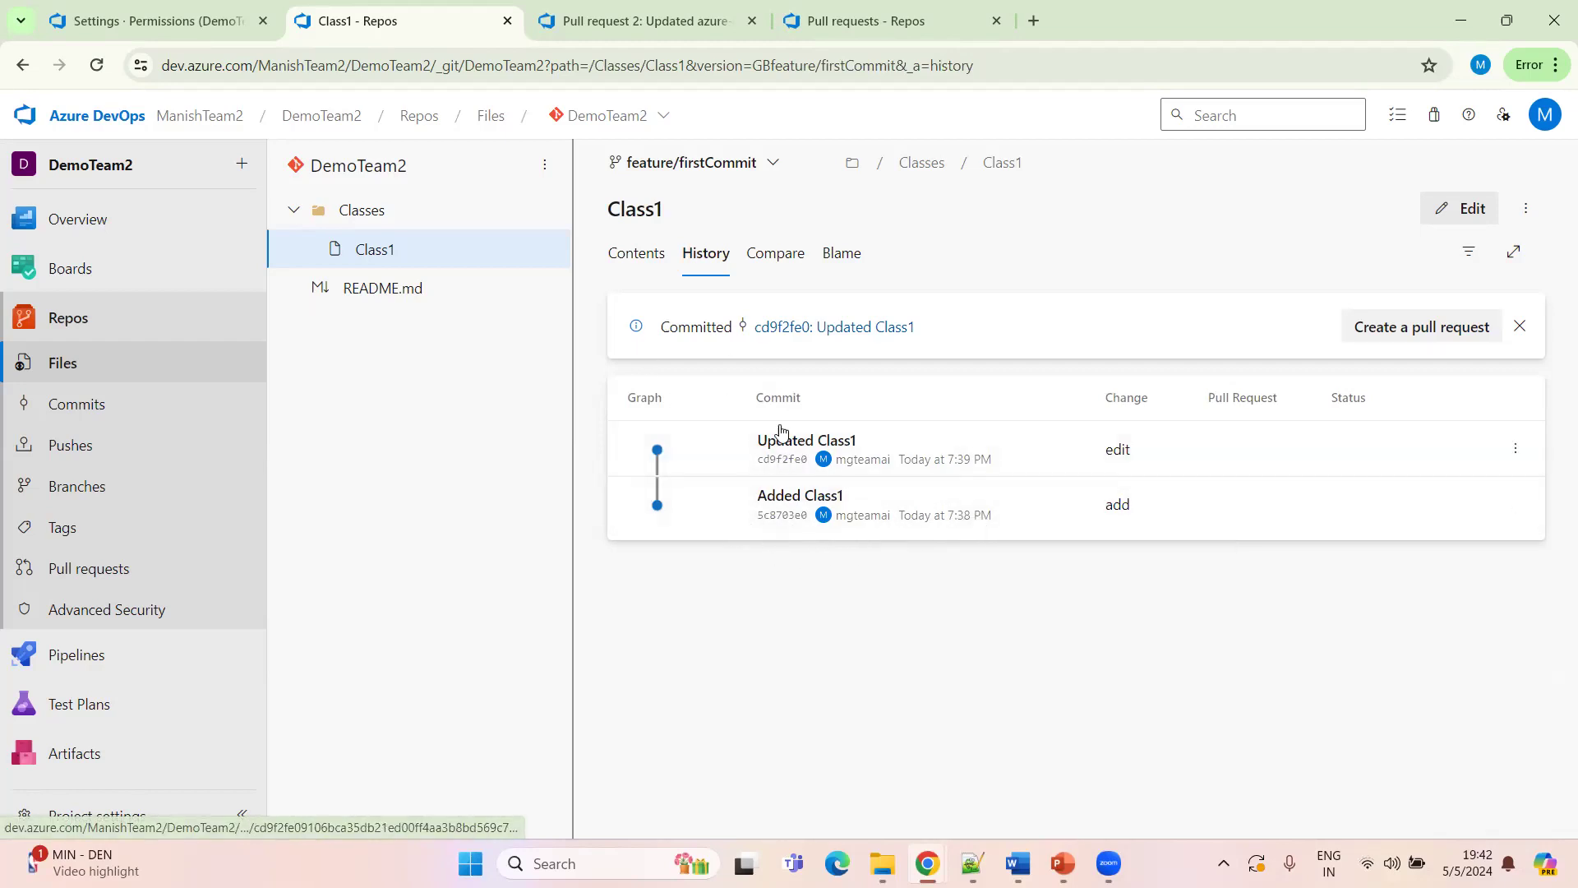
middle_click(877, 454)
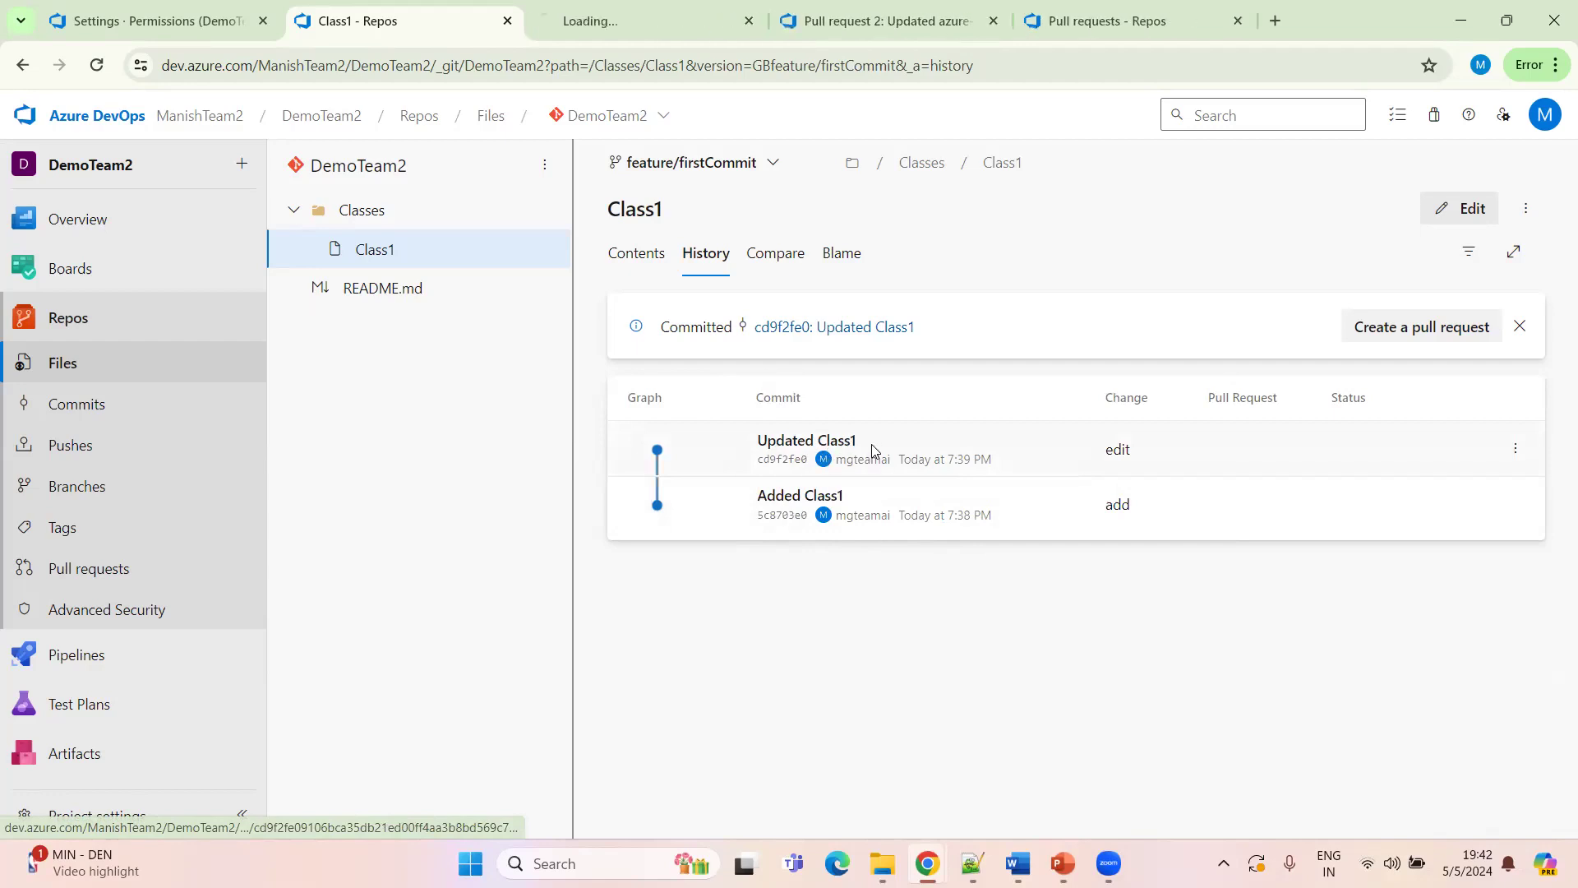
click(618, 20)
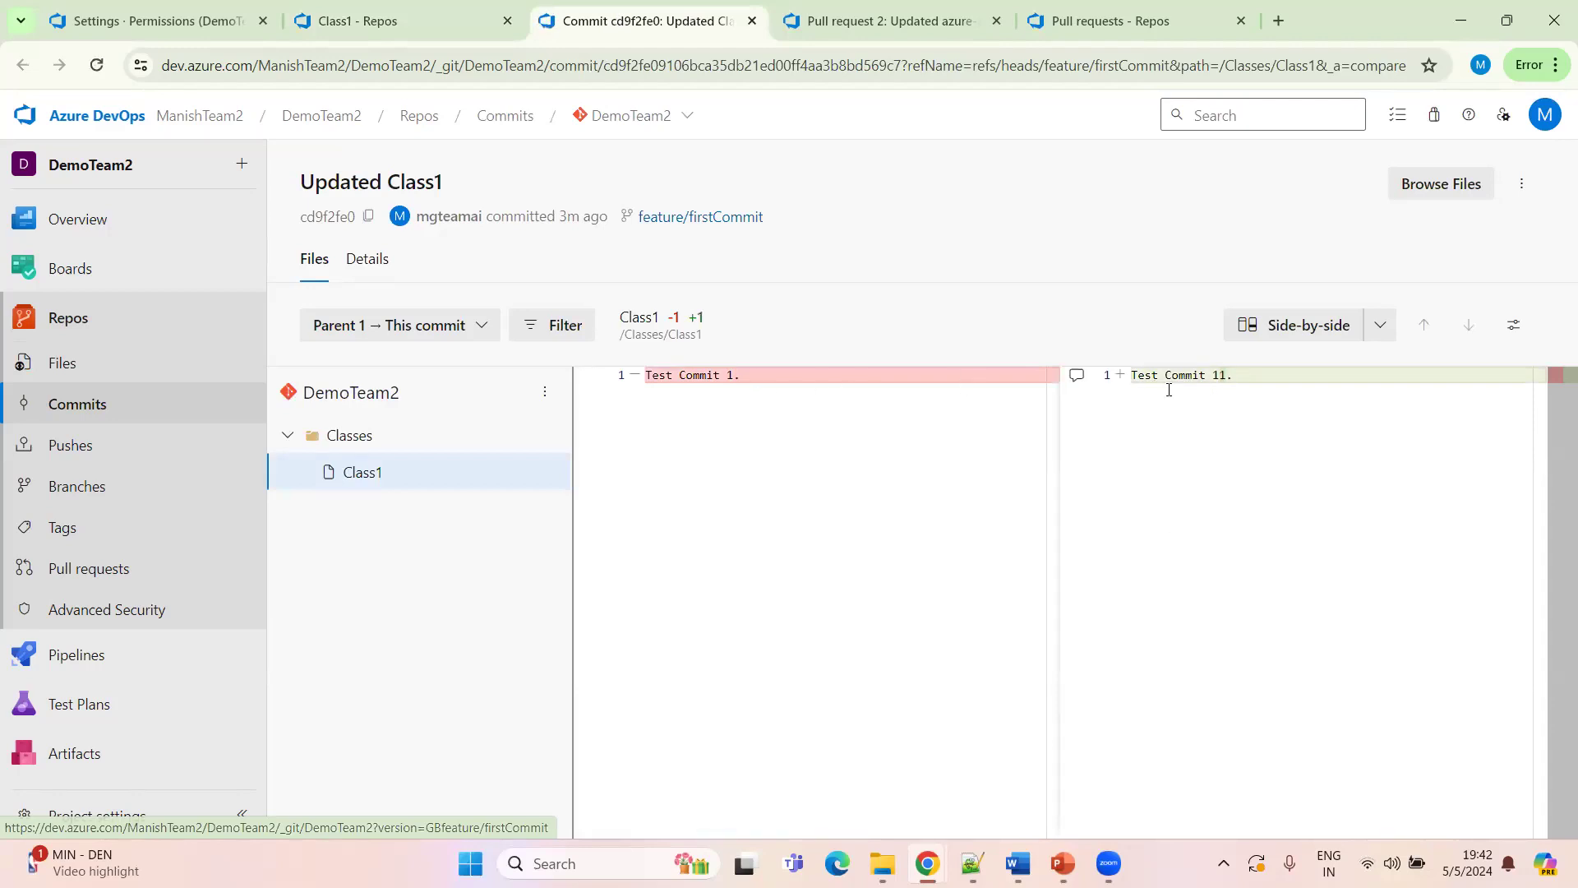
click(386, 24)
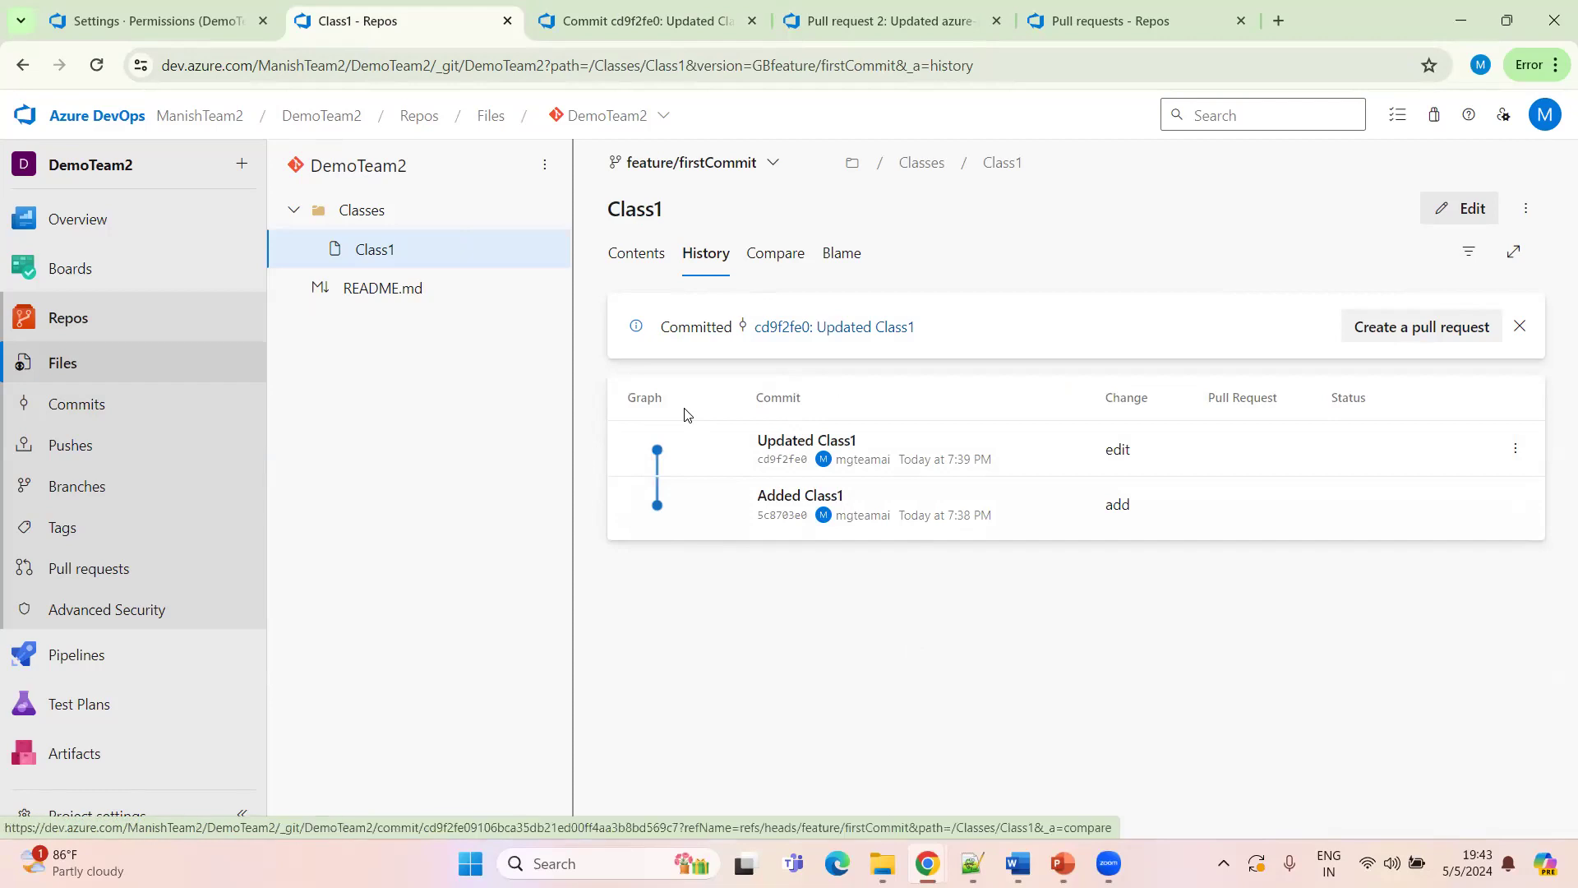
click(658, 21)
click(397, 23)
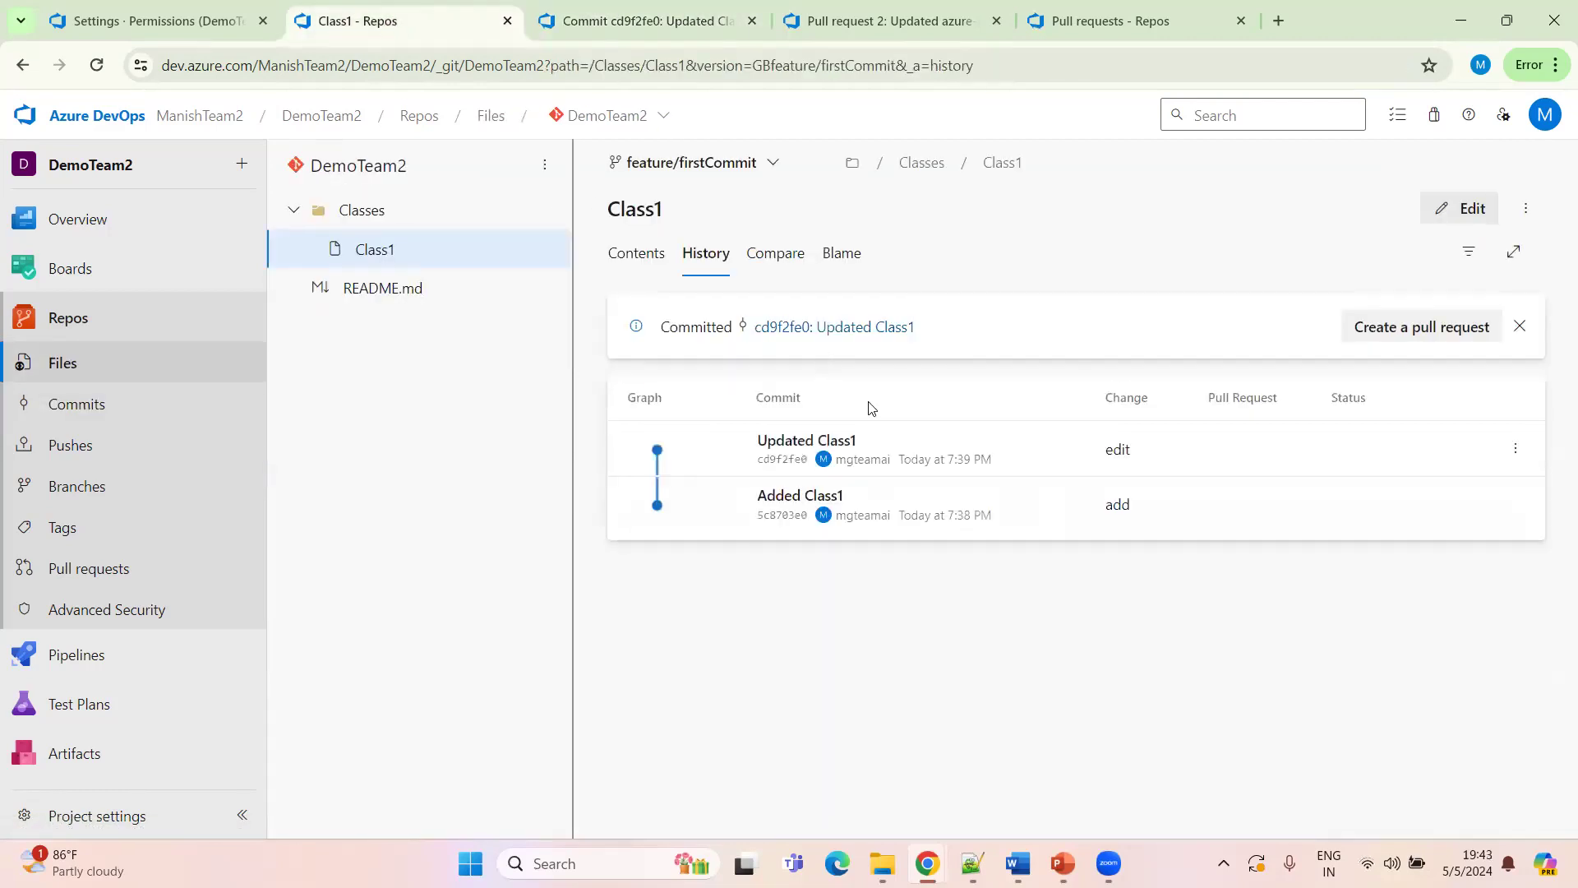
click(648, 261)
click(693, 261)
click(629, 255)
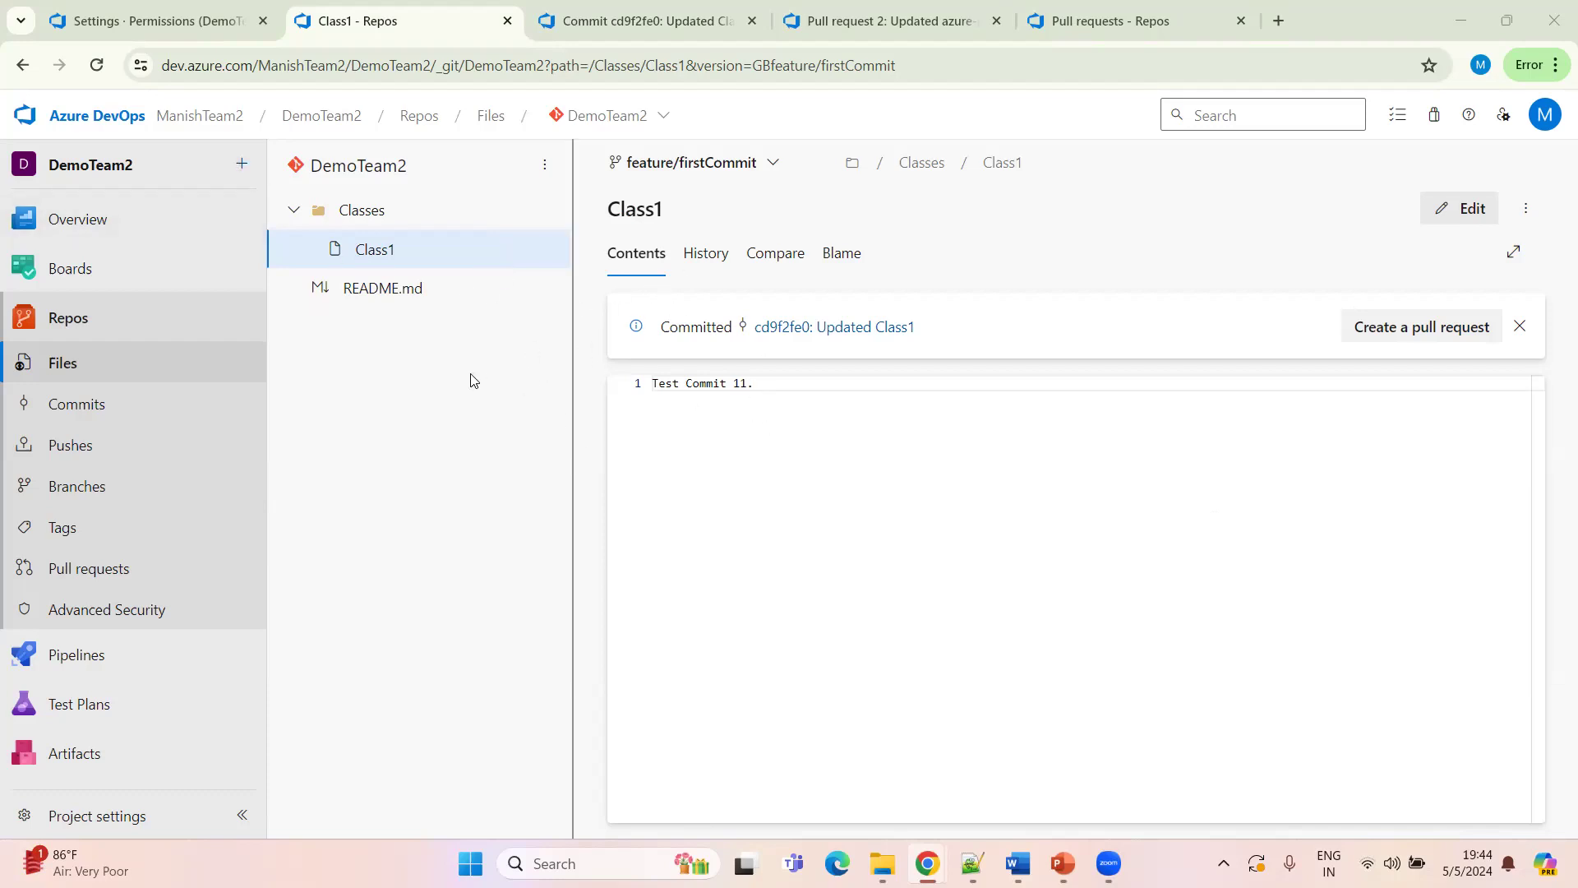
Start a new pull request from feature/firstCommit targeting the Develop branch
click(242, 170)
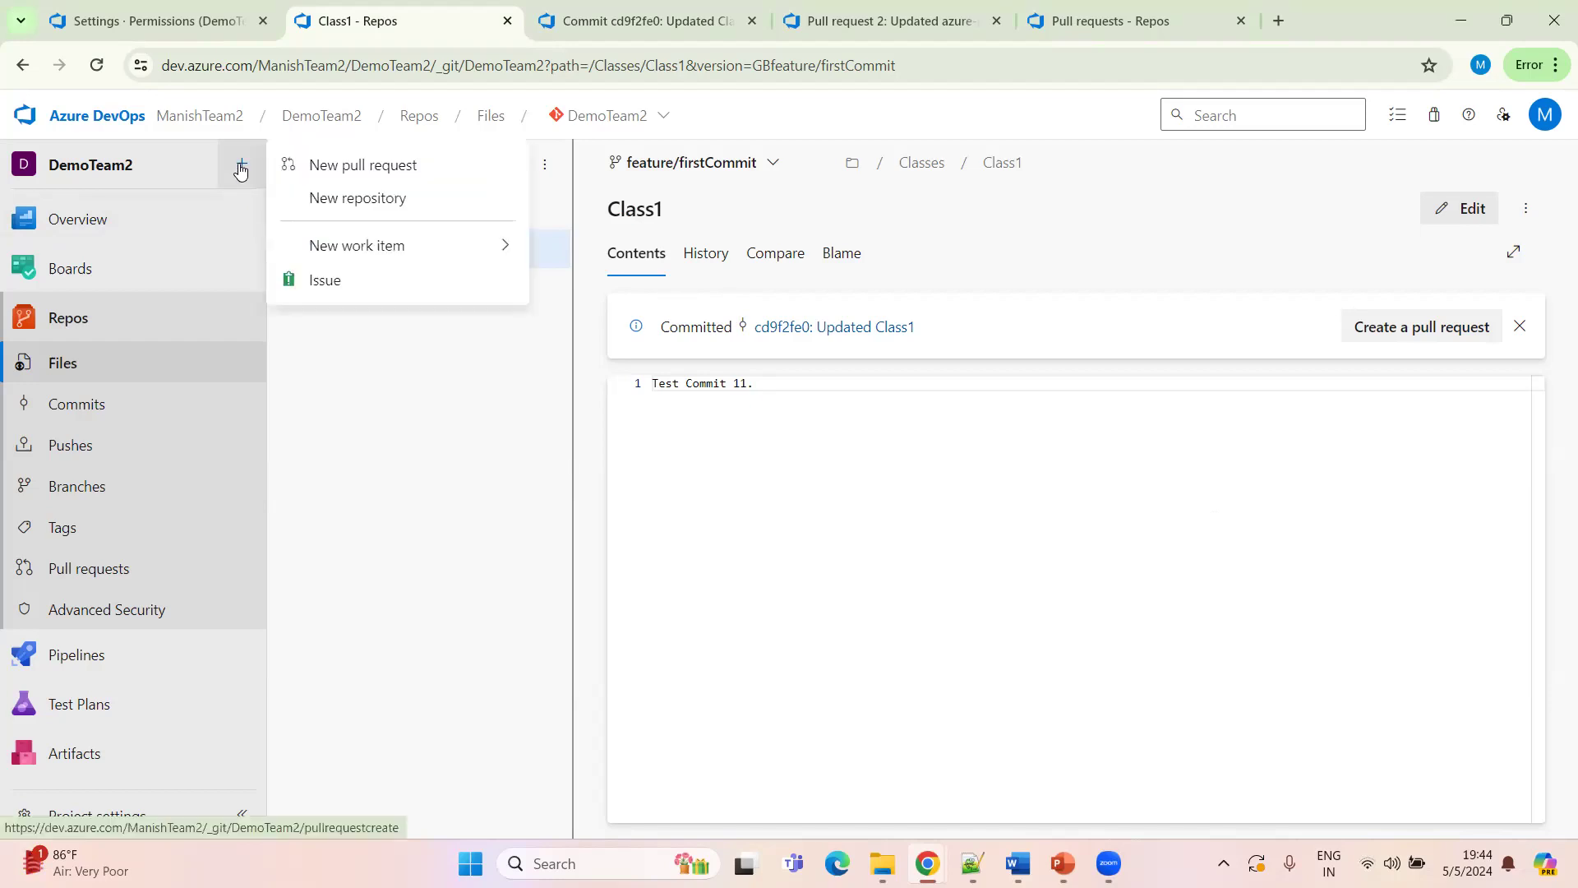
click(391, 167)
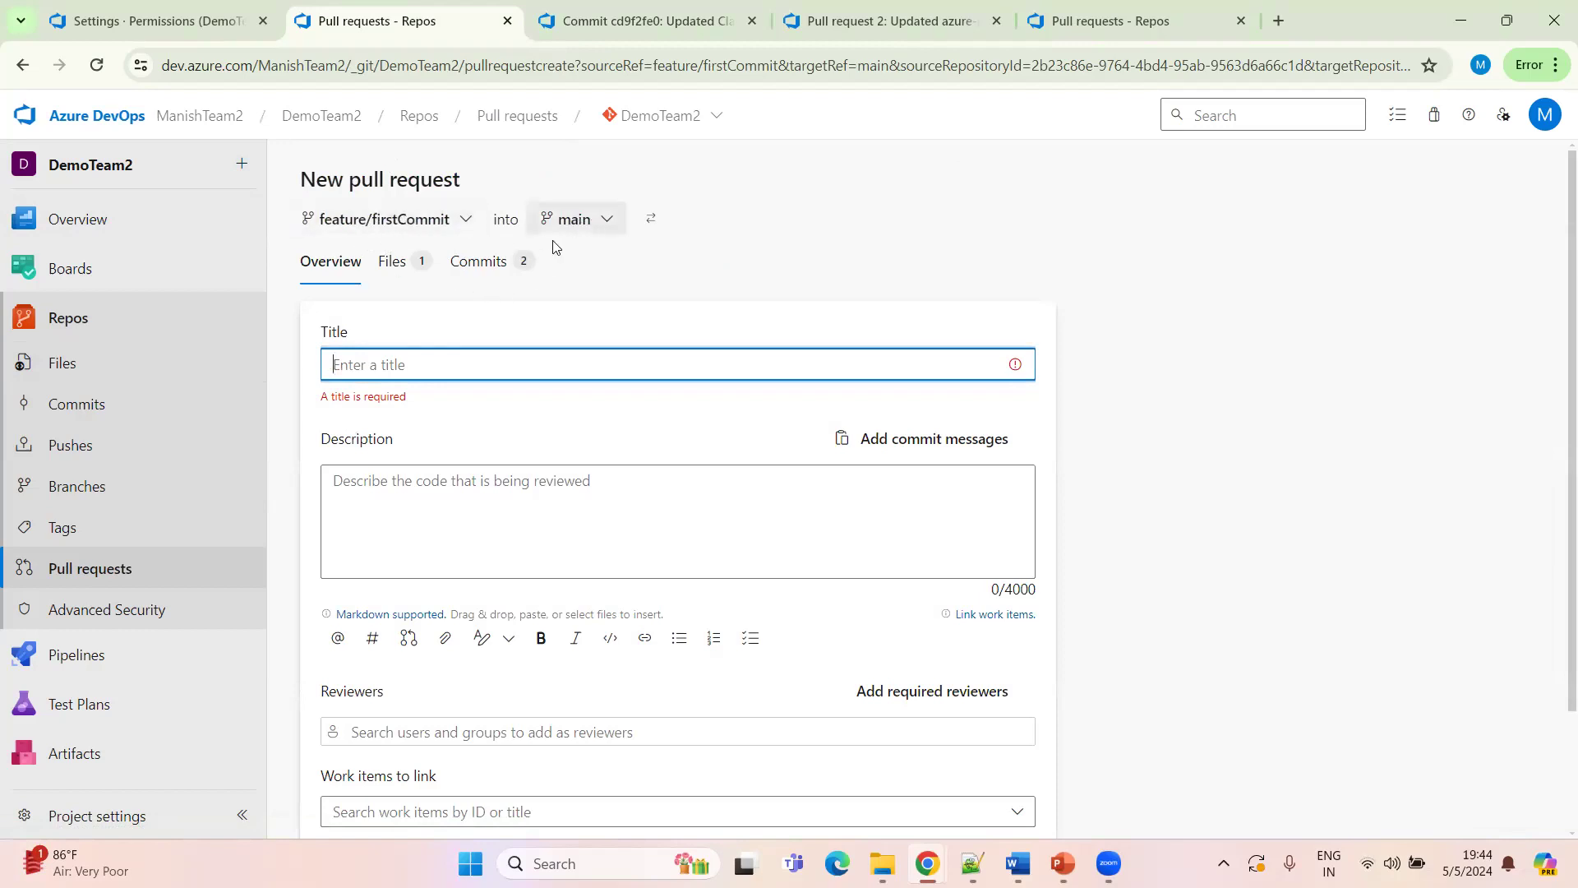
click(579, 221)
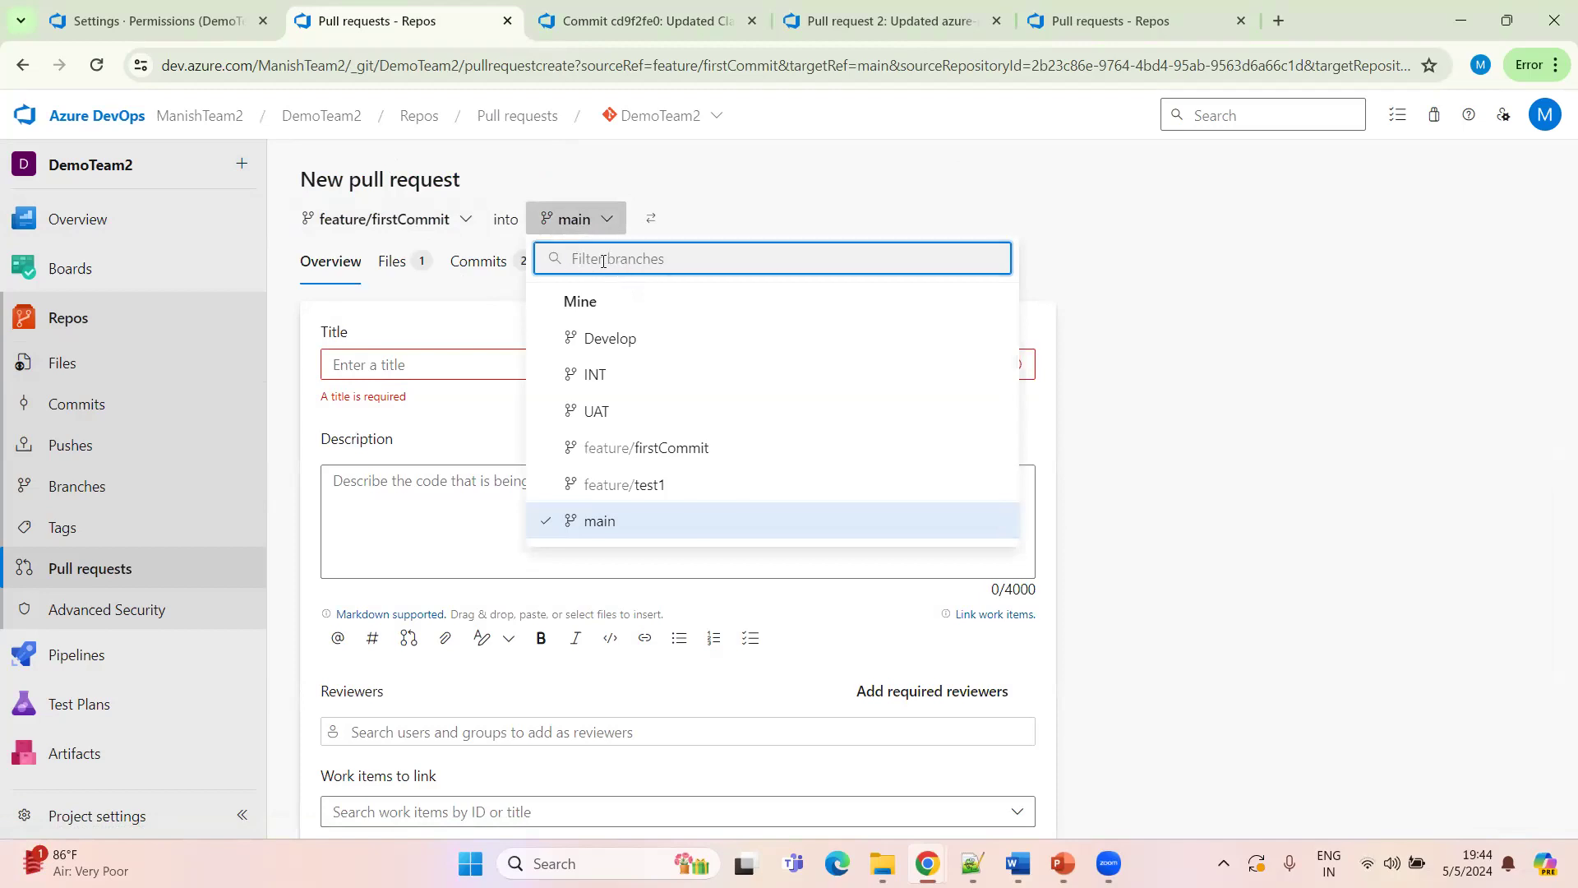
text(dev)
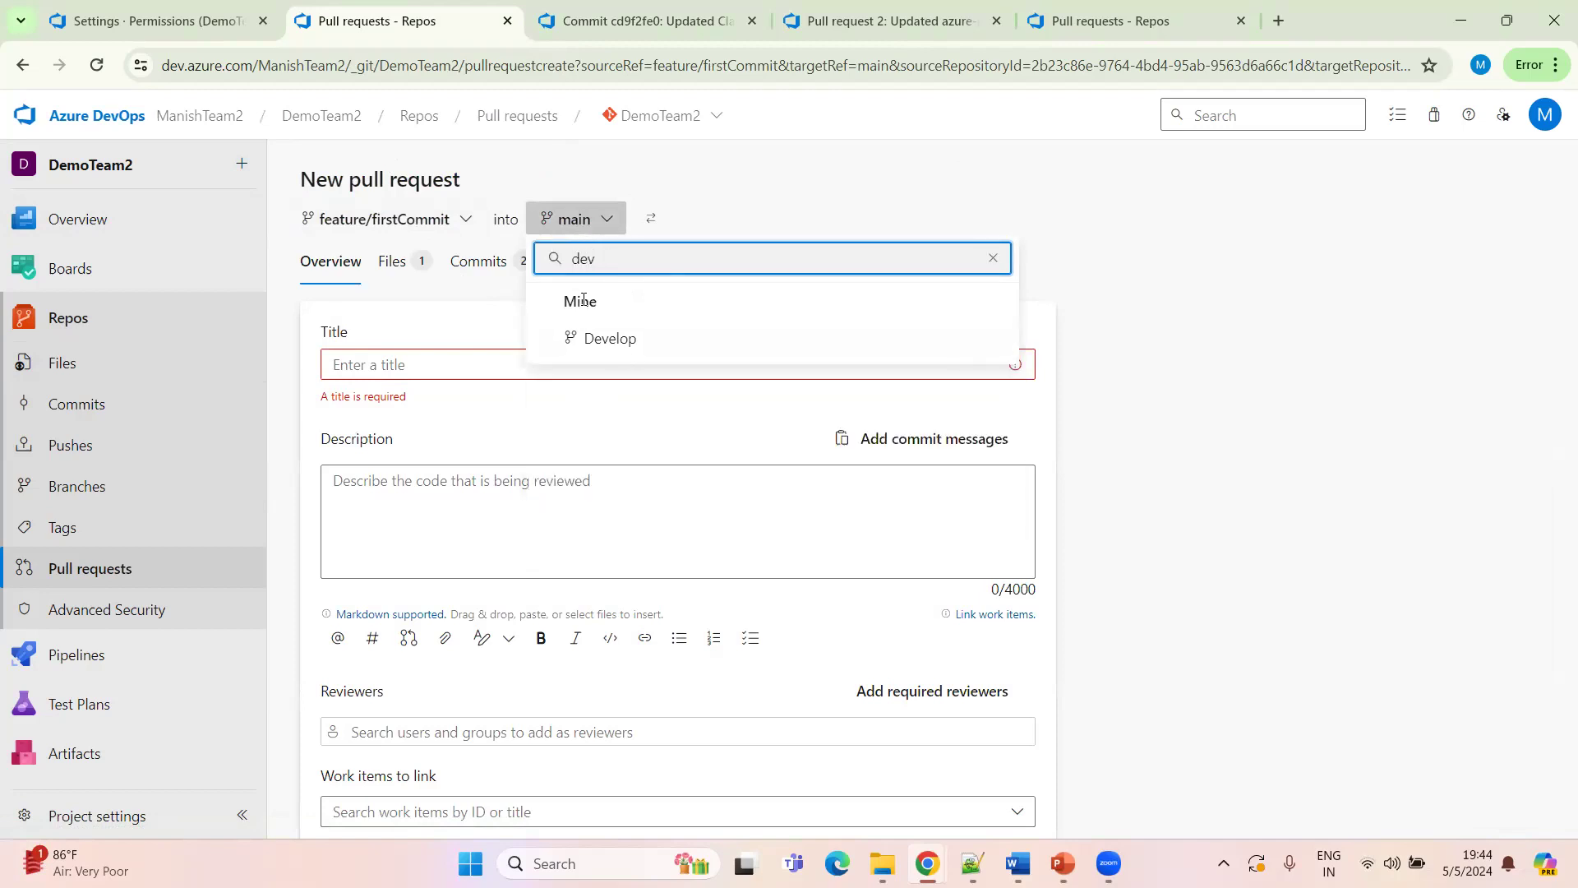
click(619, 340)
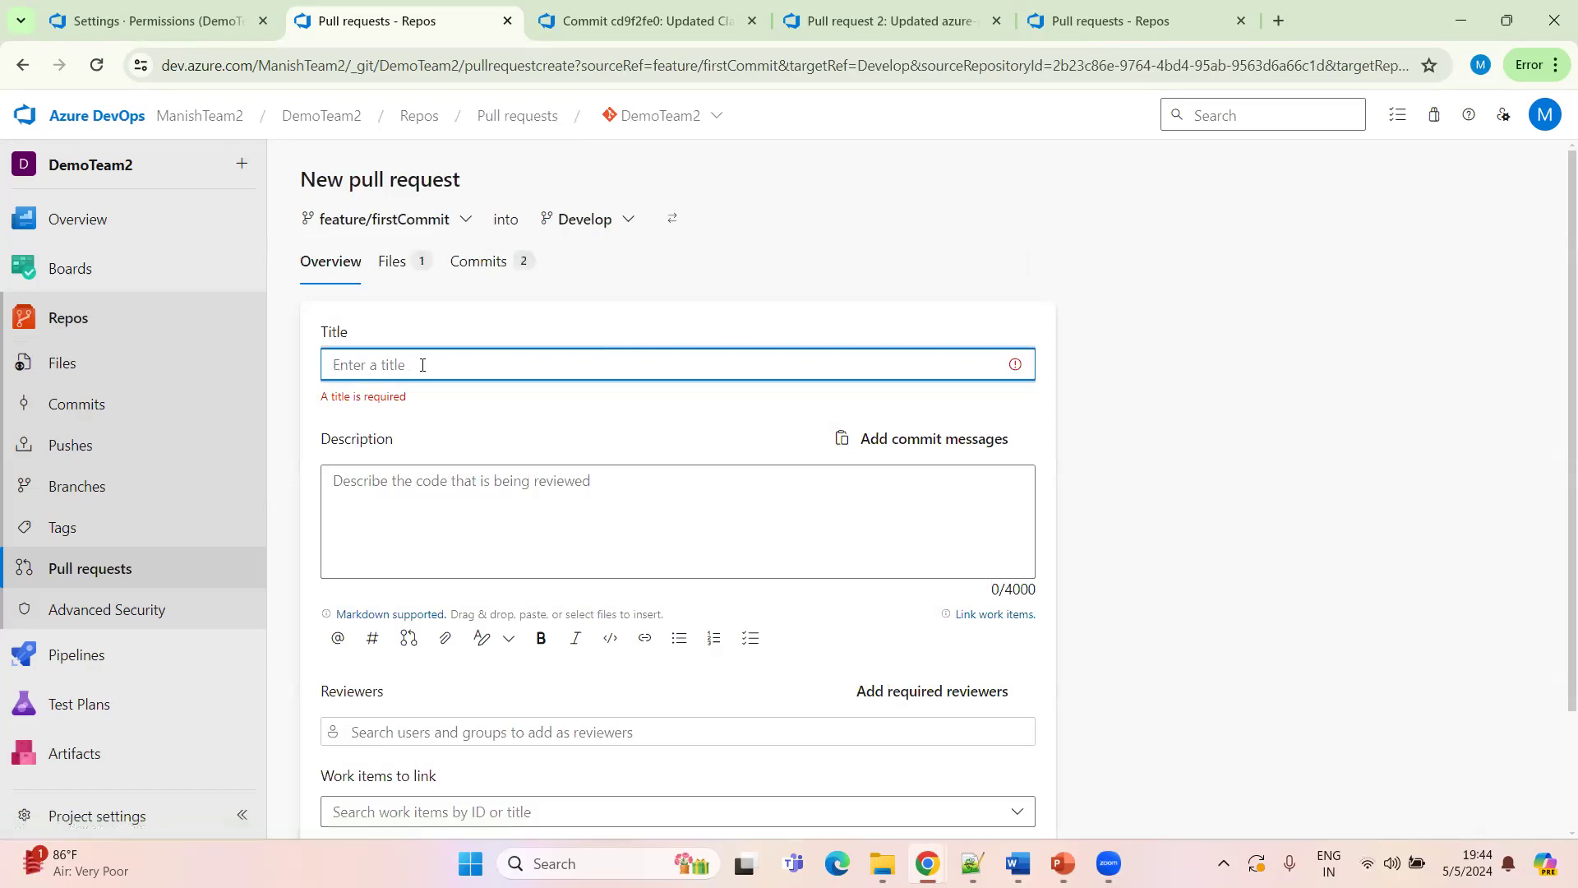
Give the pull request the title and description First Commit and create it
text(Fir)
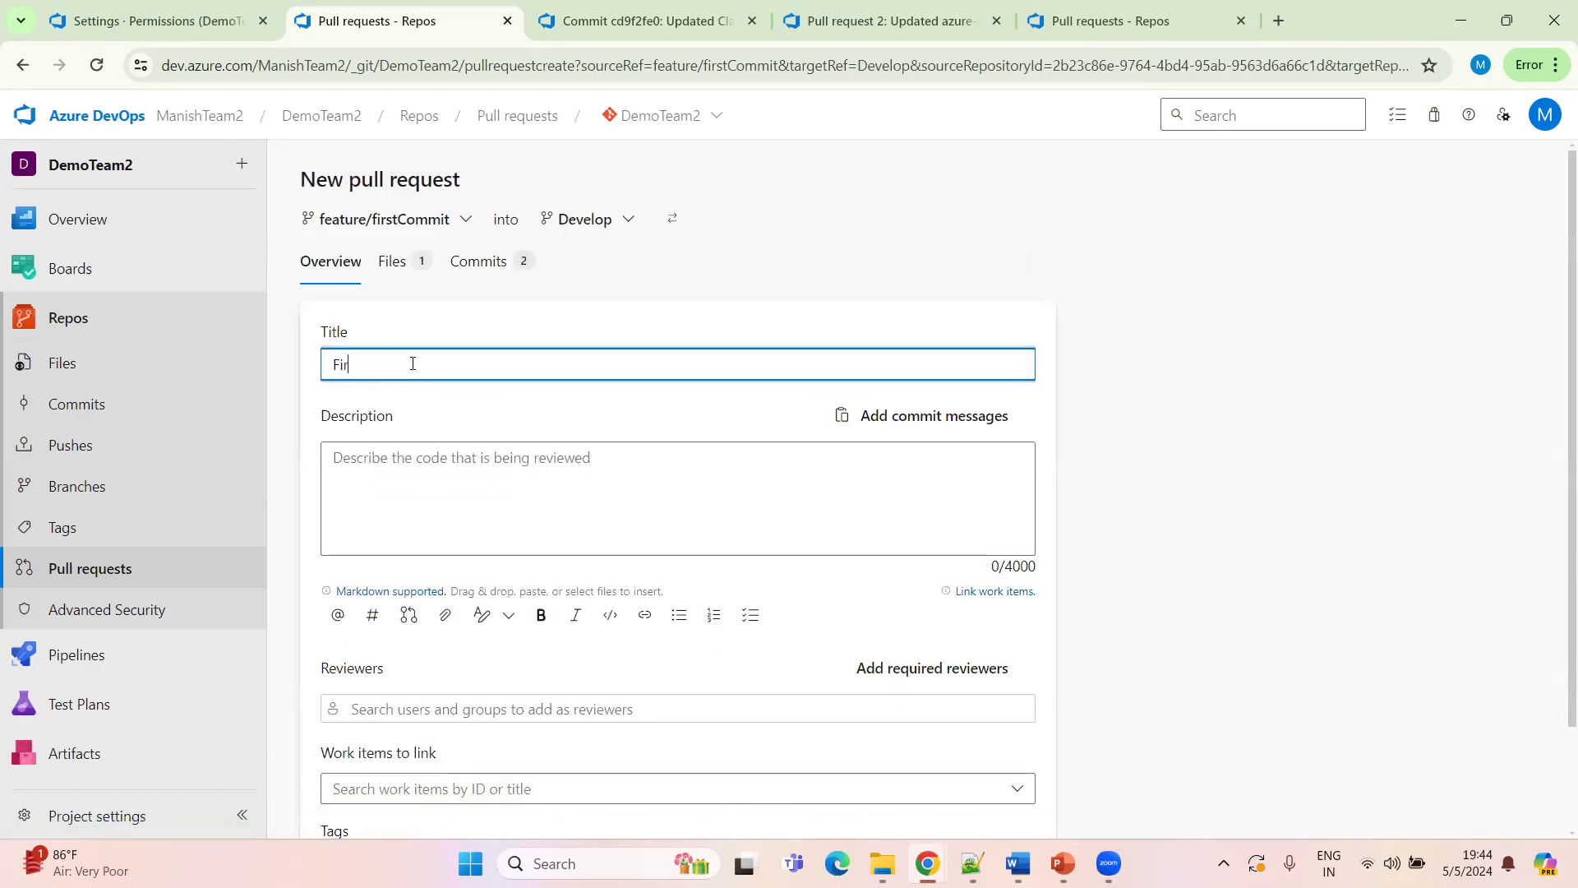
text(st Commit)
click(412, 485)
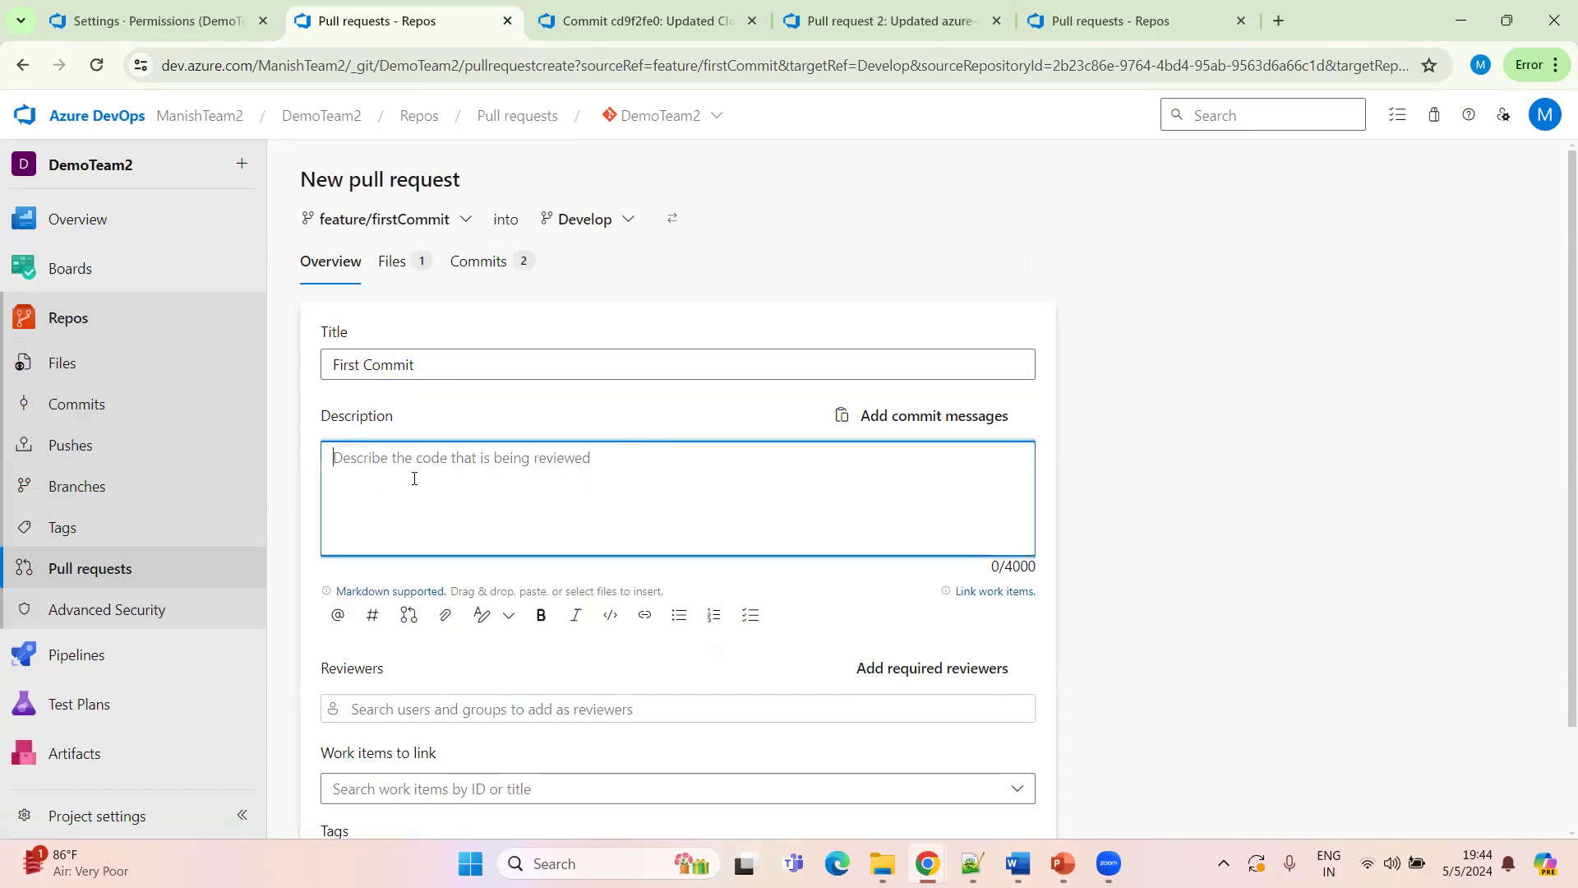
drag(430, 367, 297, 369)
key(ctrl+c)
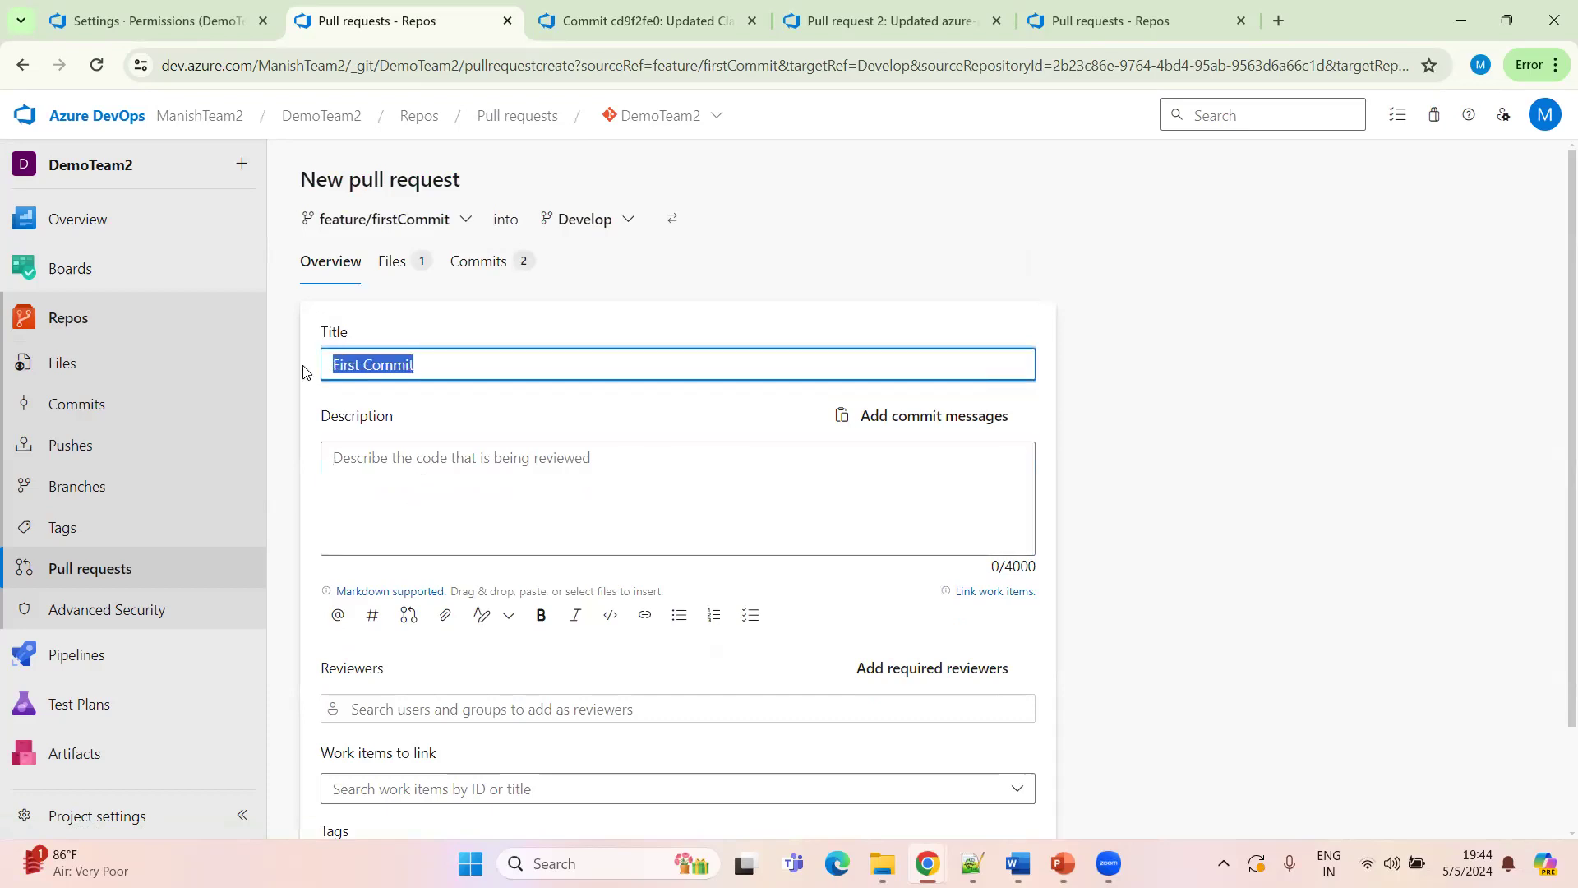
click(380, 469)
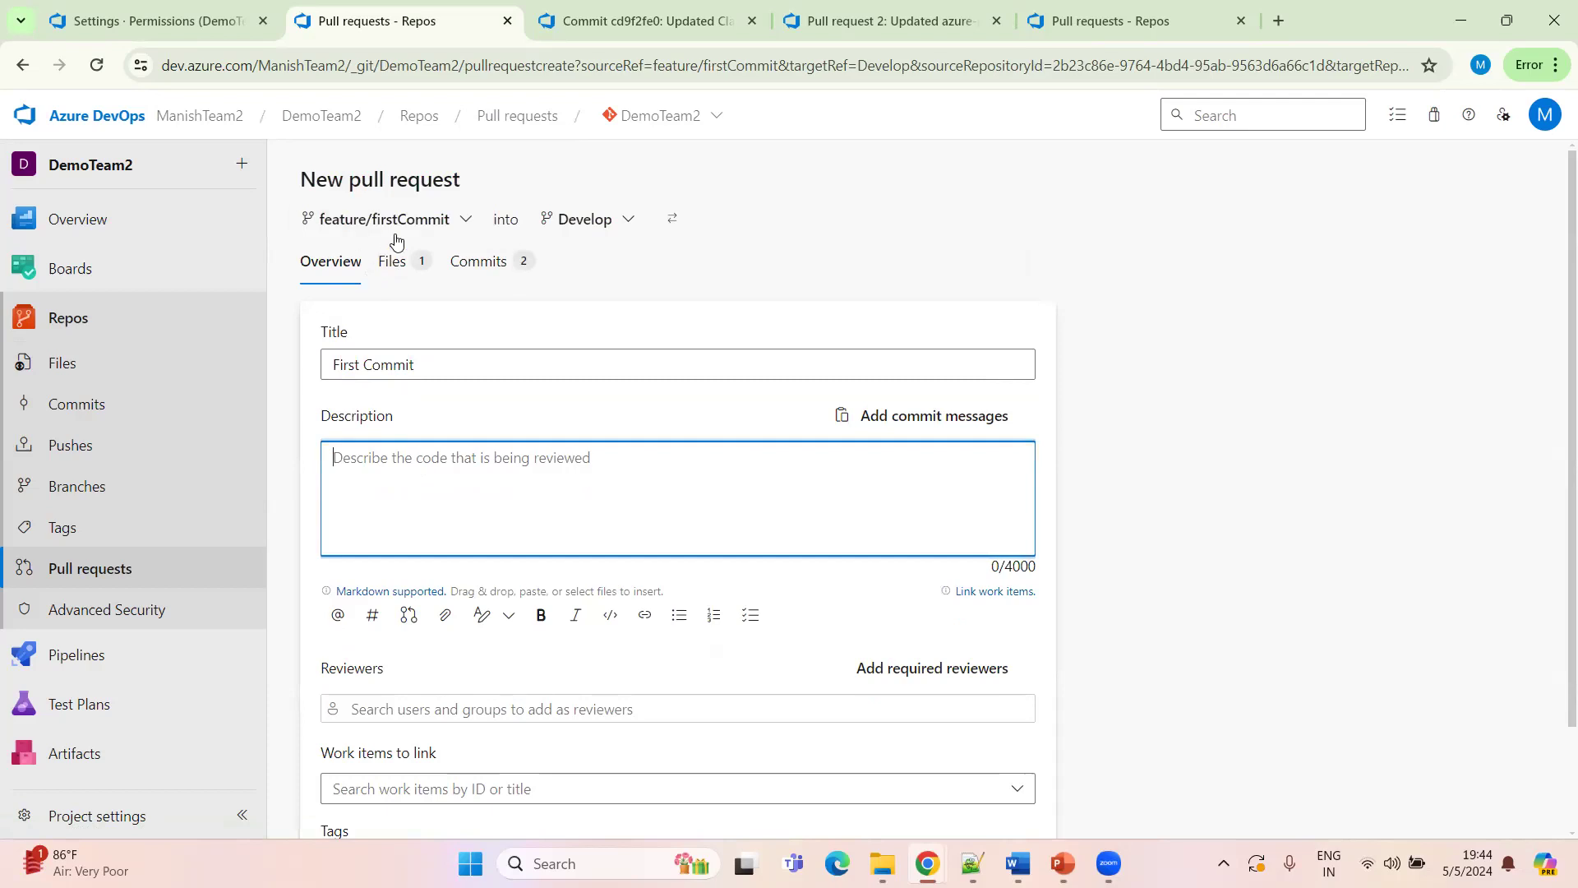
key(ctrl+v)
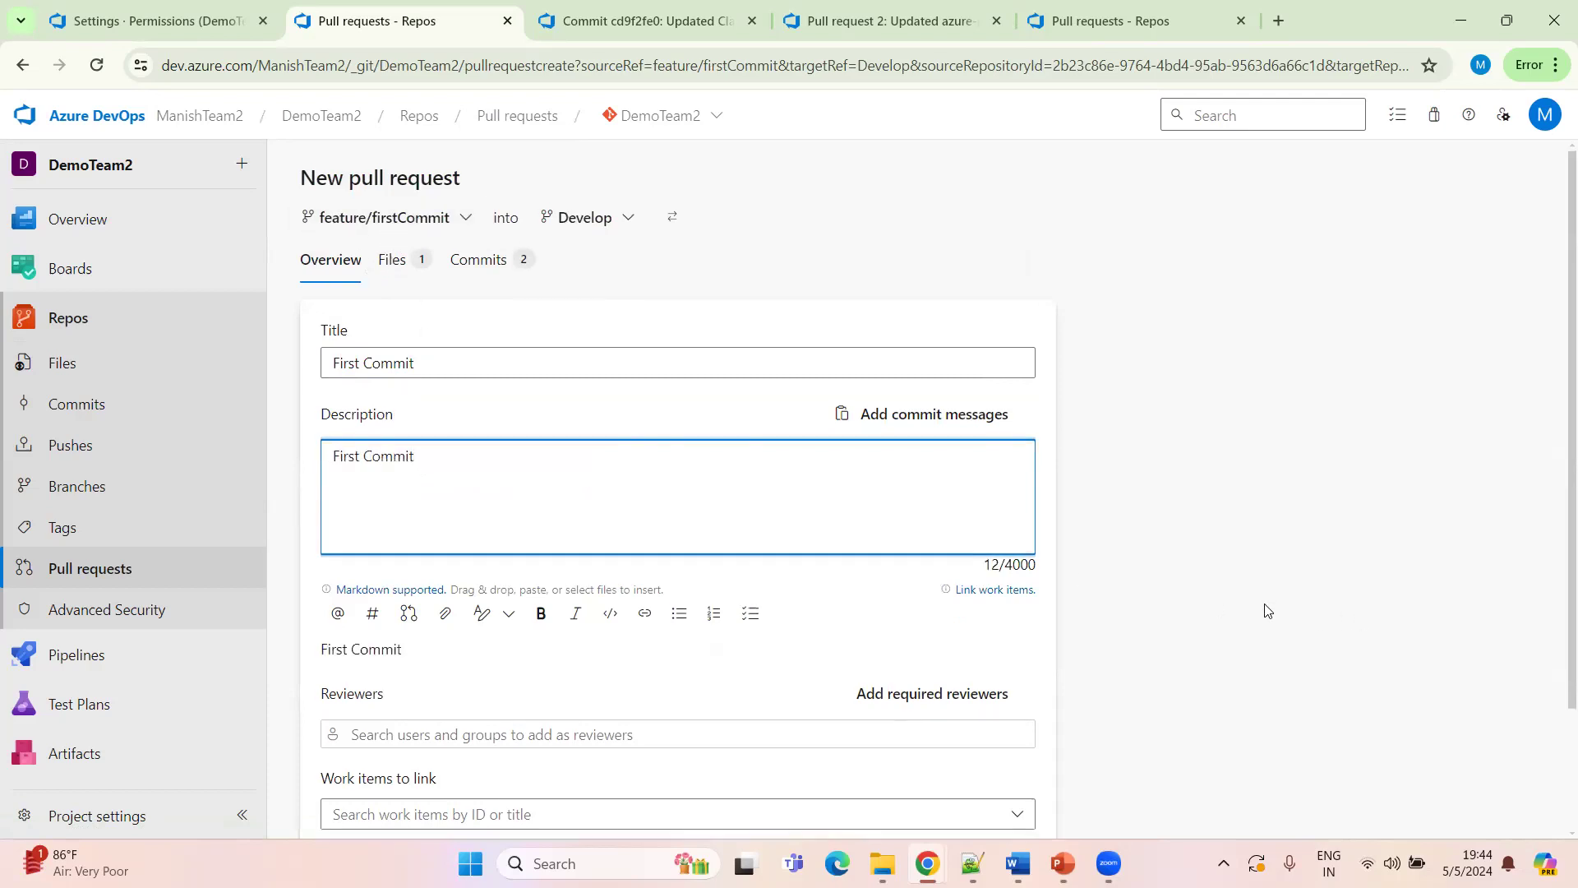
scroll(1192, 608, down, 2)
click(970, 788)
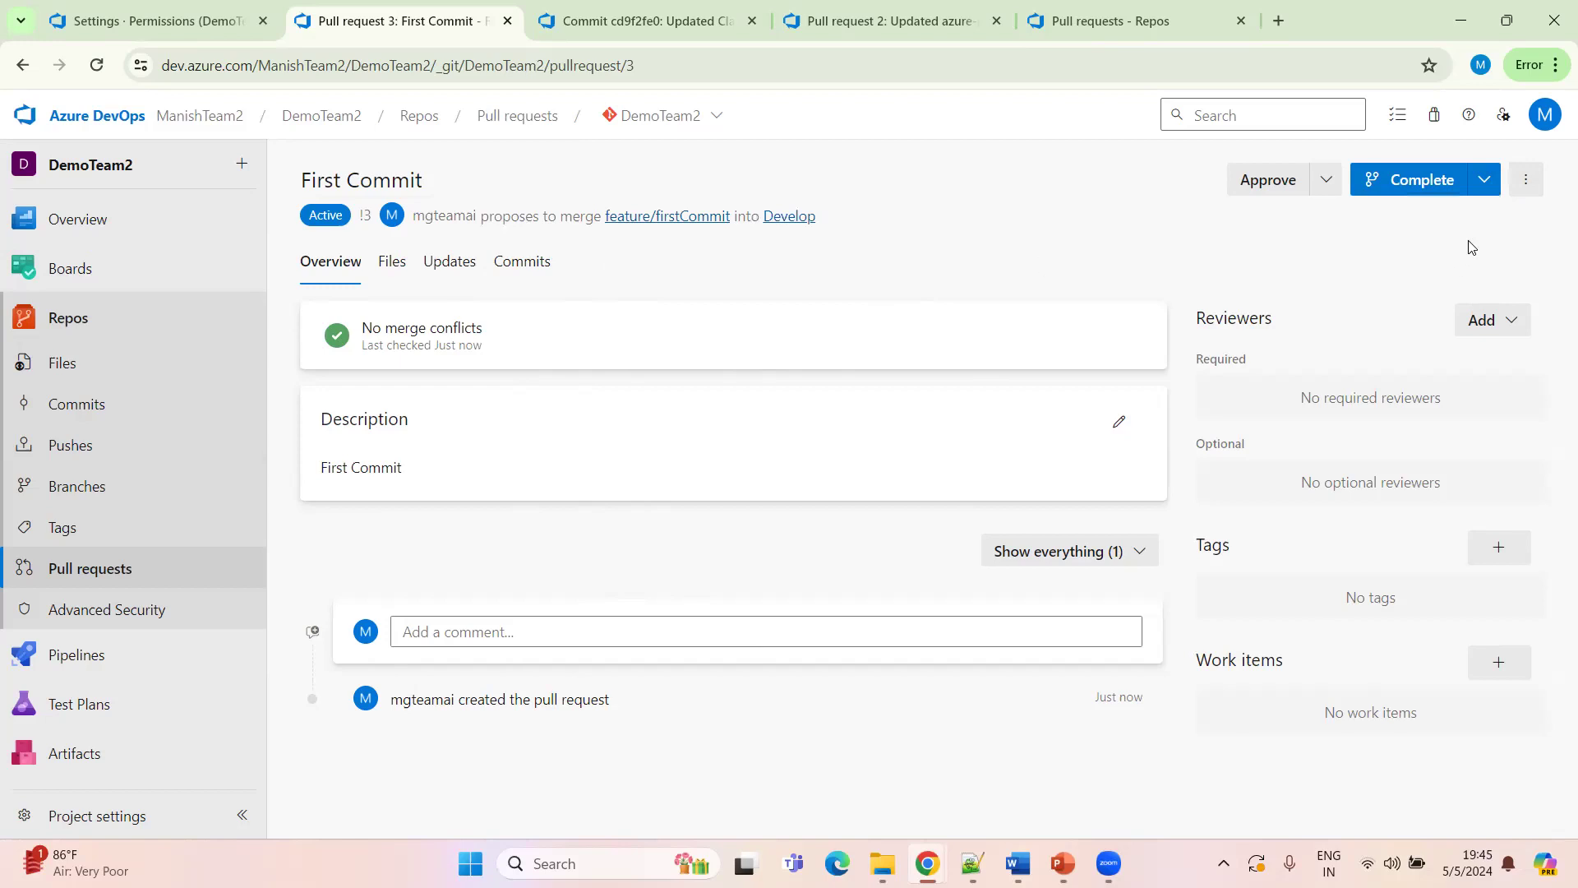
Complete the First Commit pull request with a no-fast-forward merge, keeping the source branch and not completing associated work items
click(1423, 190)
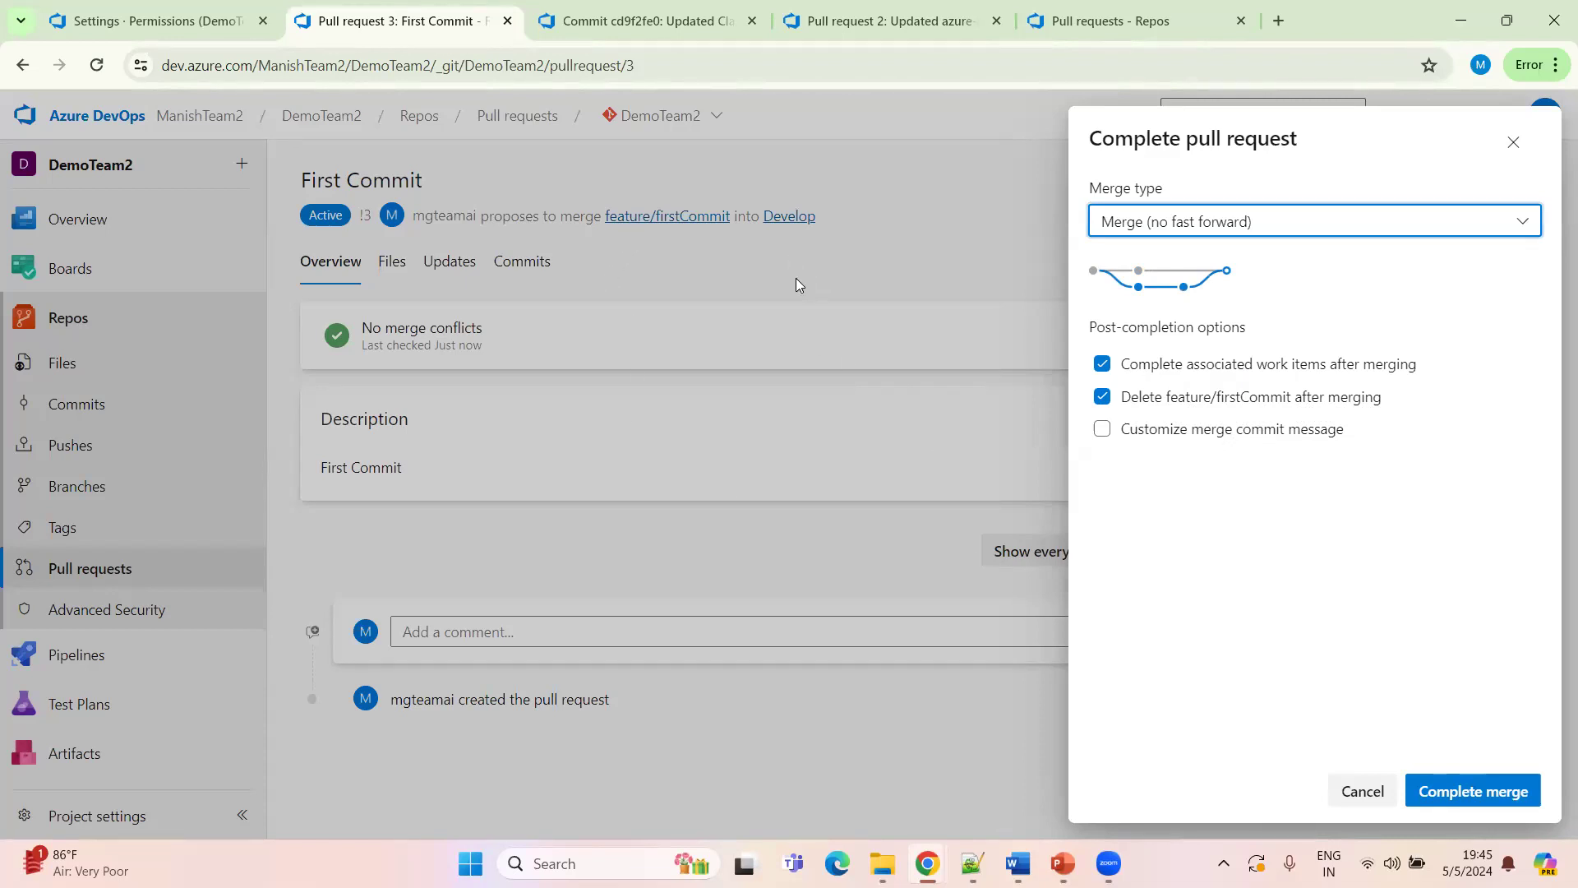
click(1103, 401)
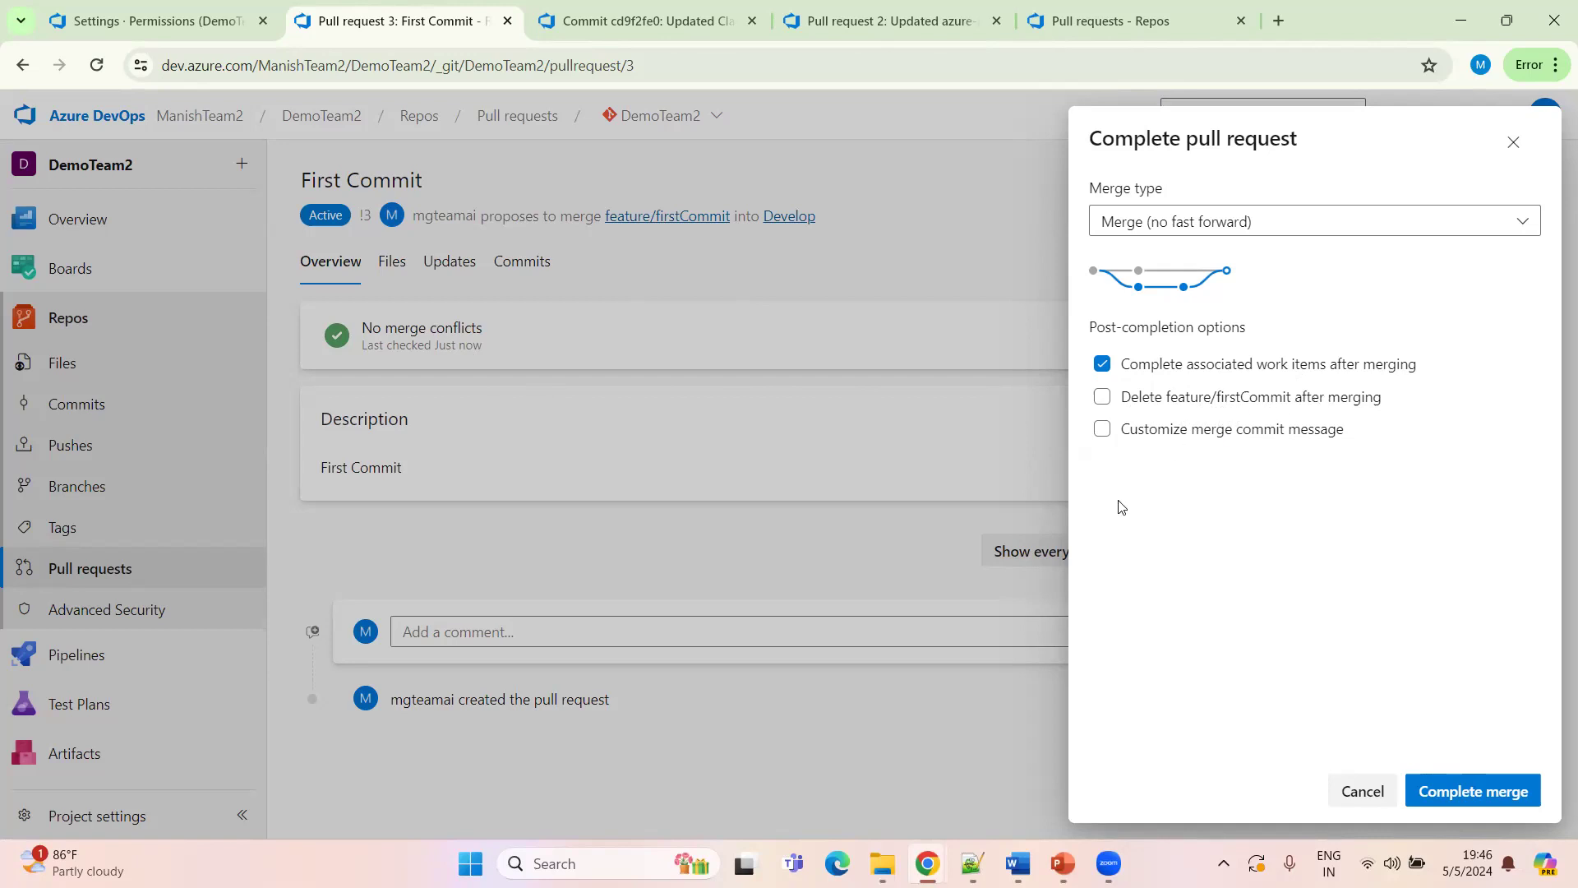
click(1101, 429)
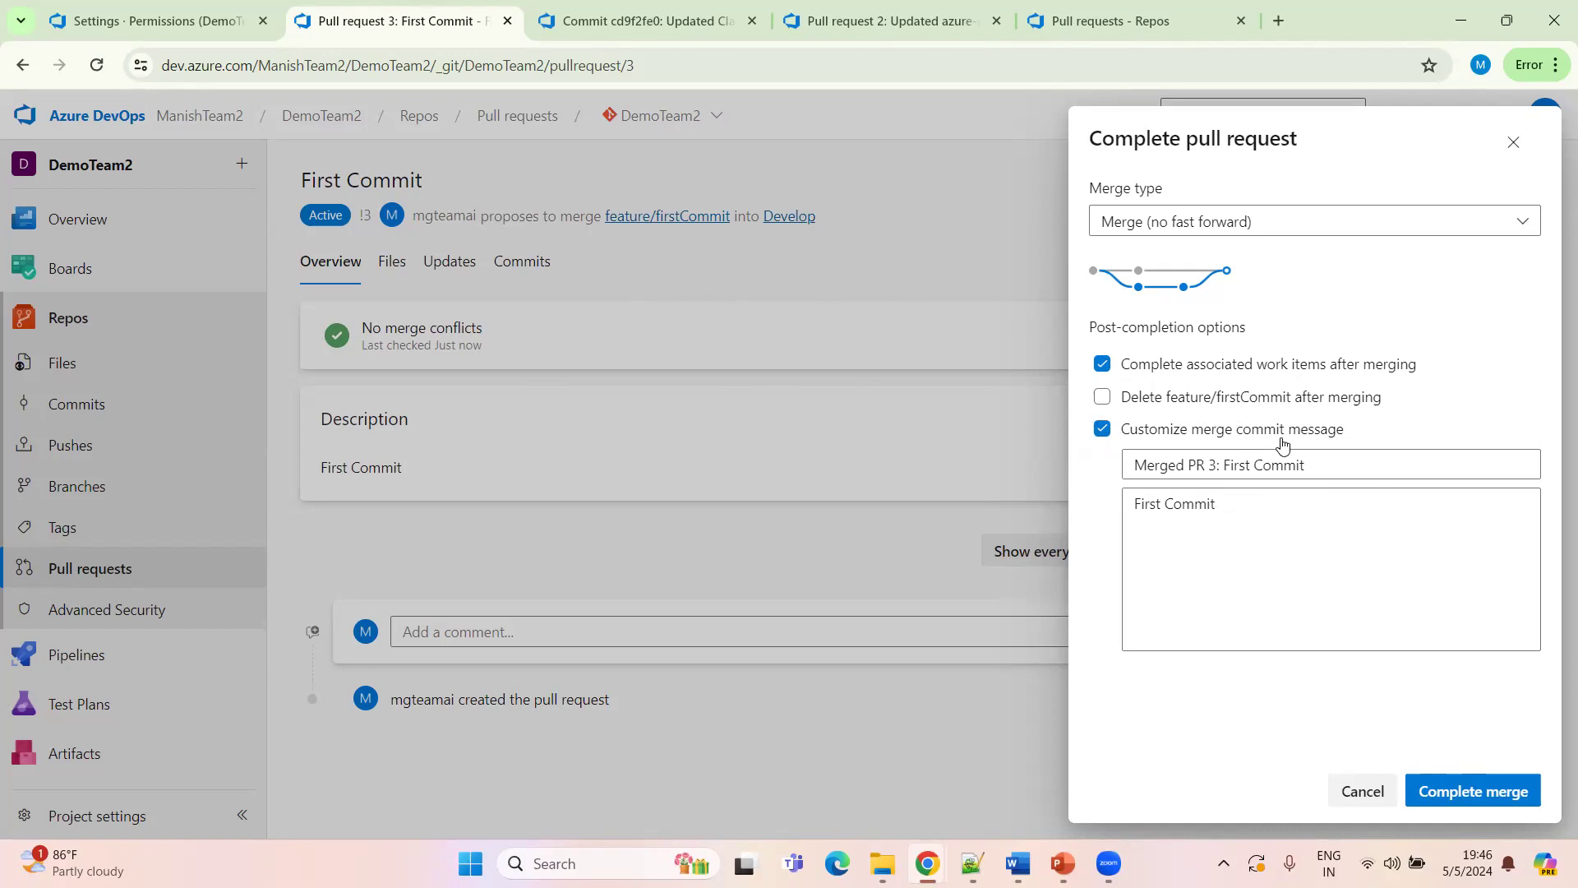
click(1101, 429)
click(1102, 365)
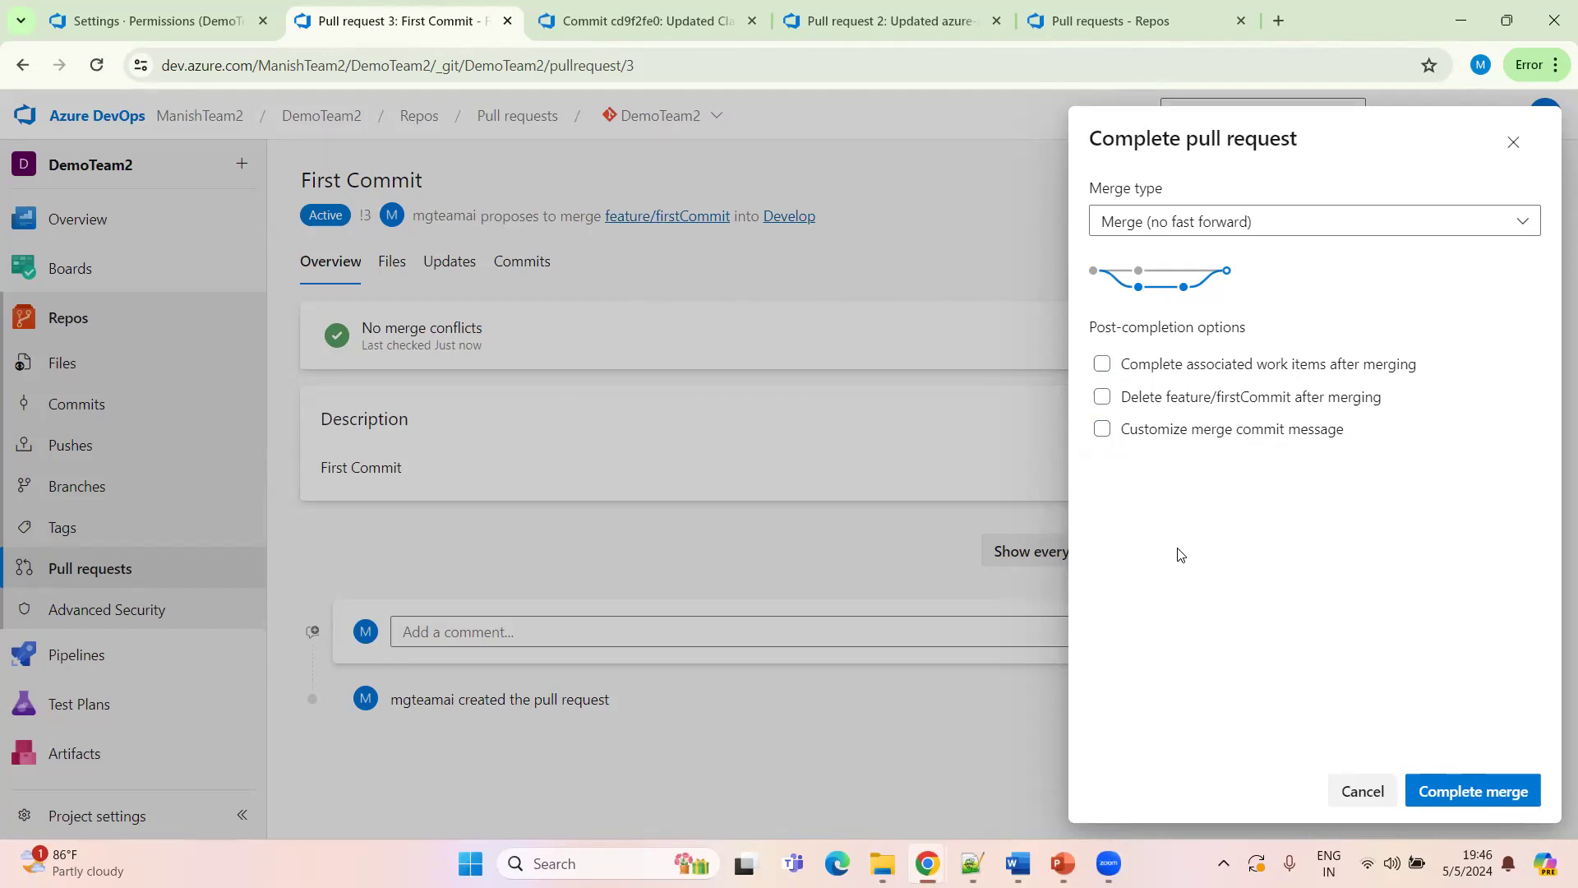
click(1459, 799)
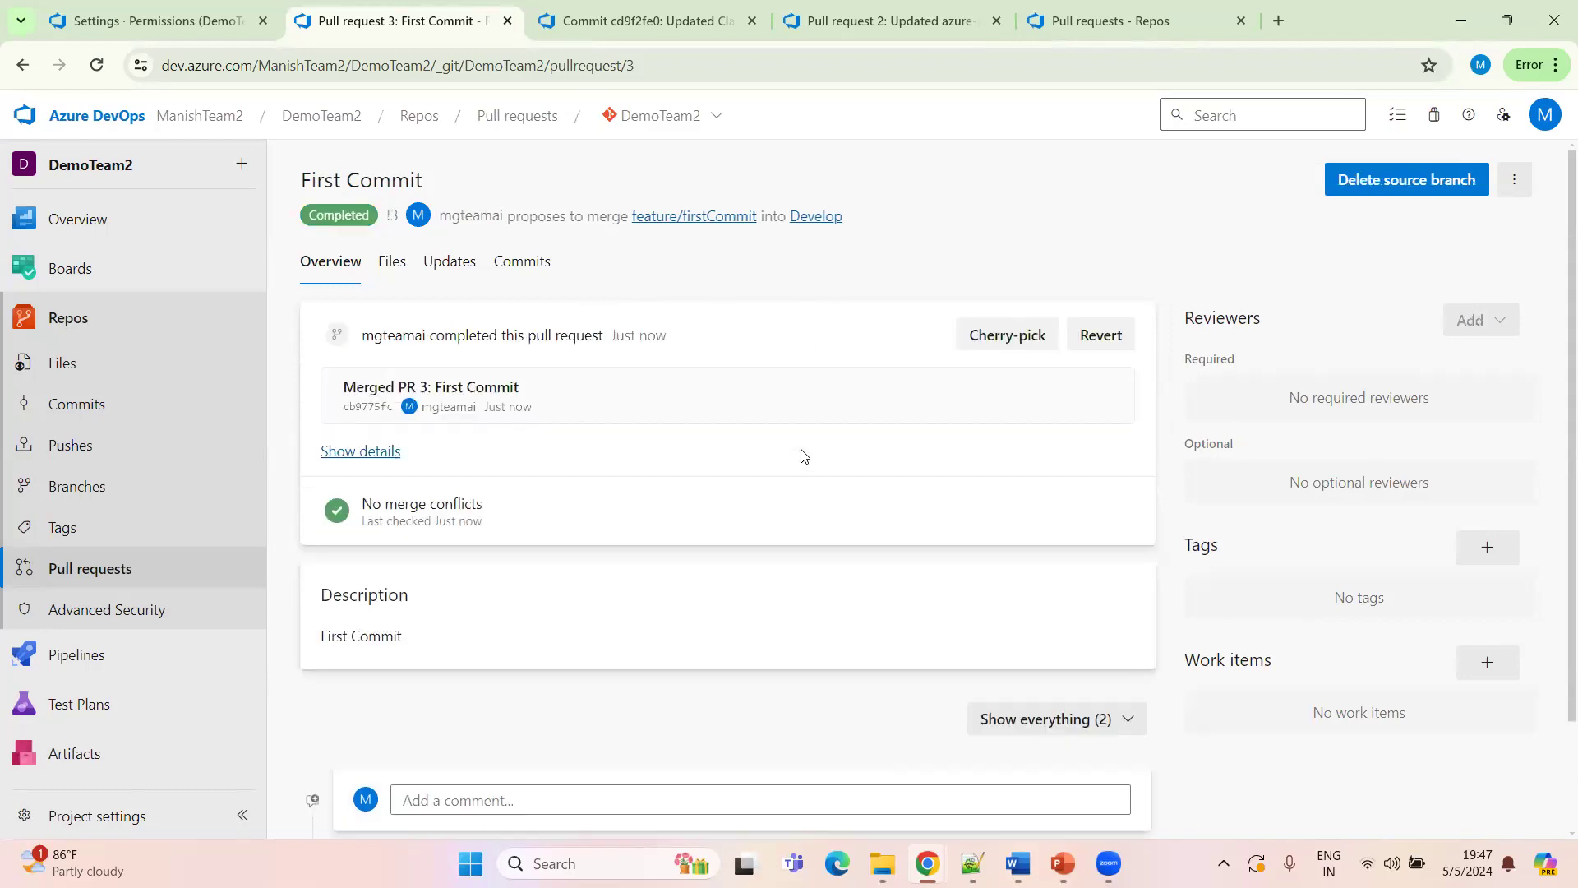
Open the Develop branch in a new tab and review Class1's contents and commit history there
middle_click(824, 219)
click(760, 19)
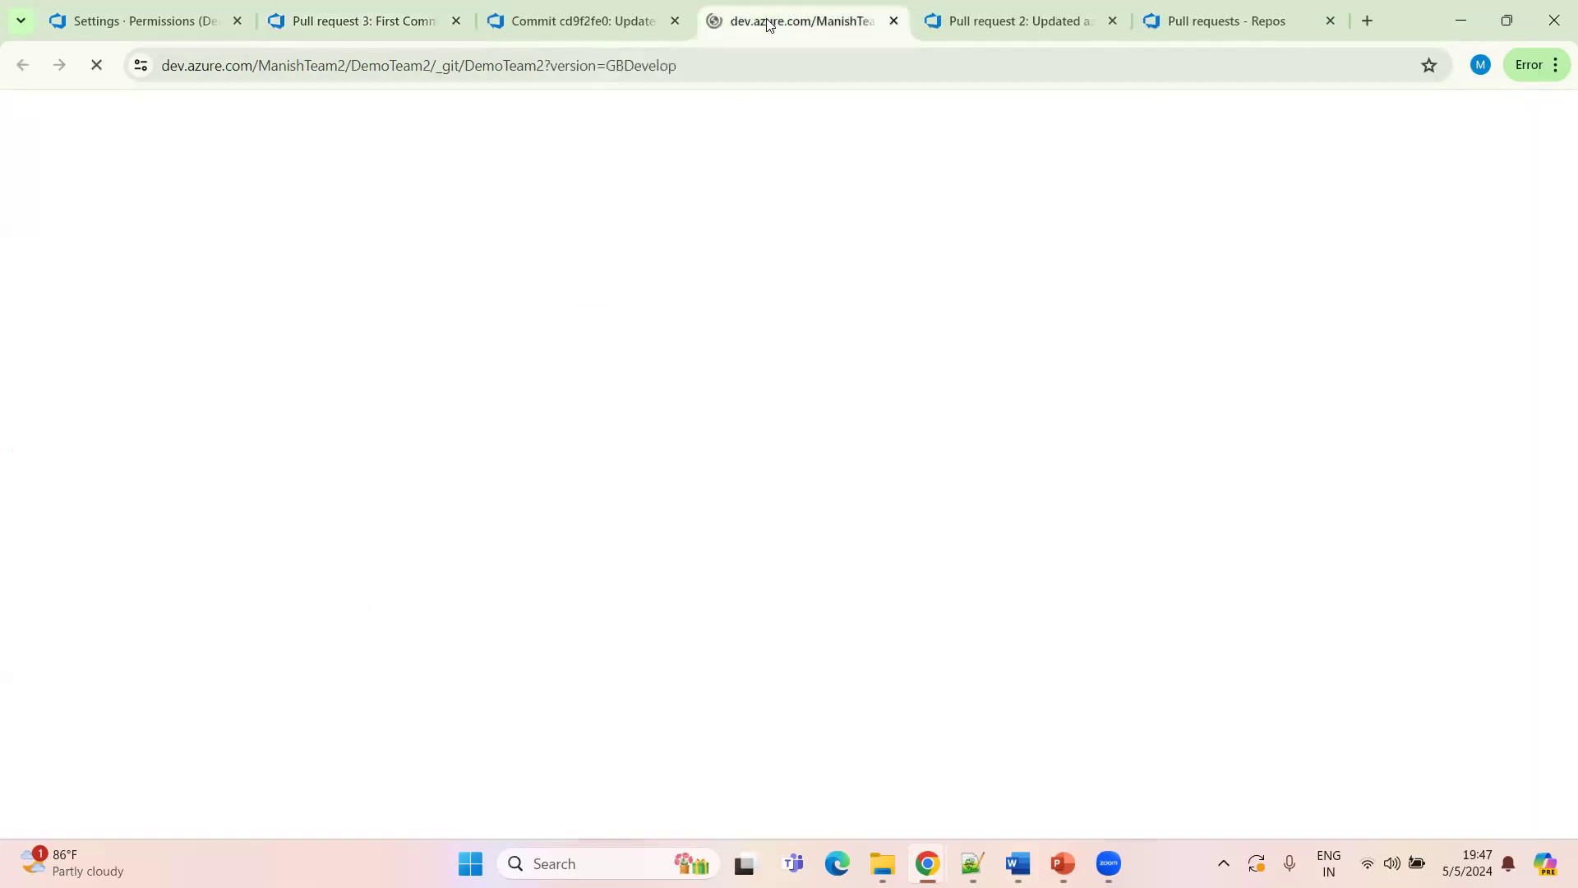
drag(763, 19, 559, 21)
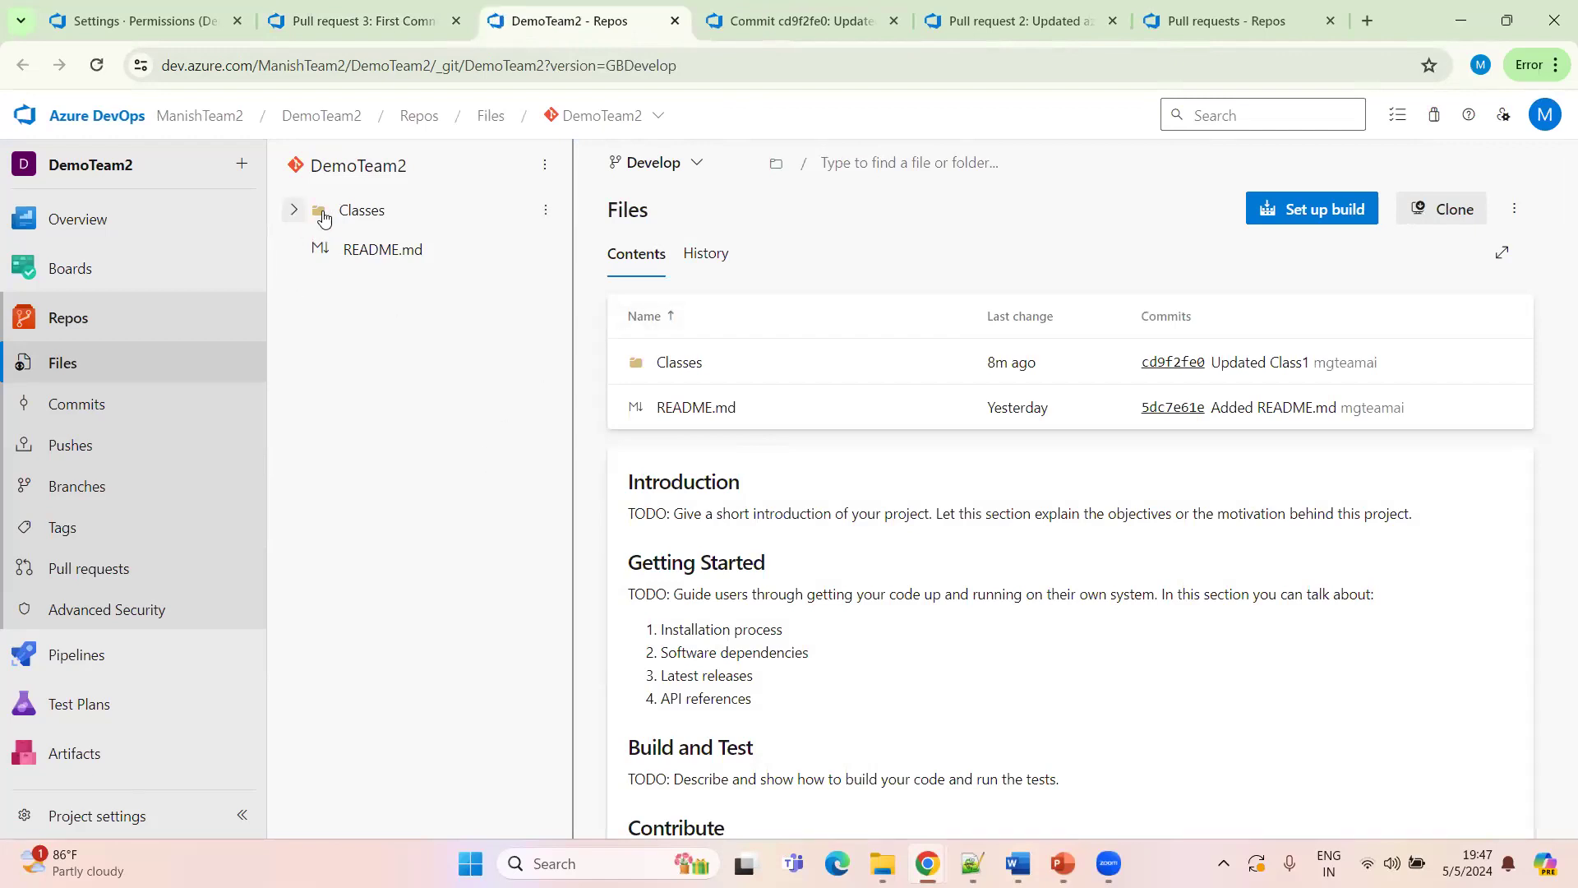
click(297, 213)
click(366, 250)
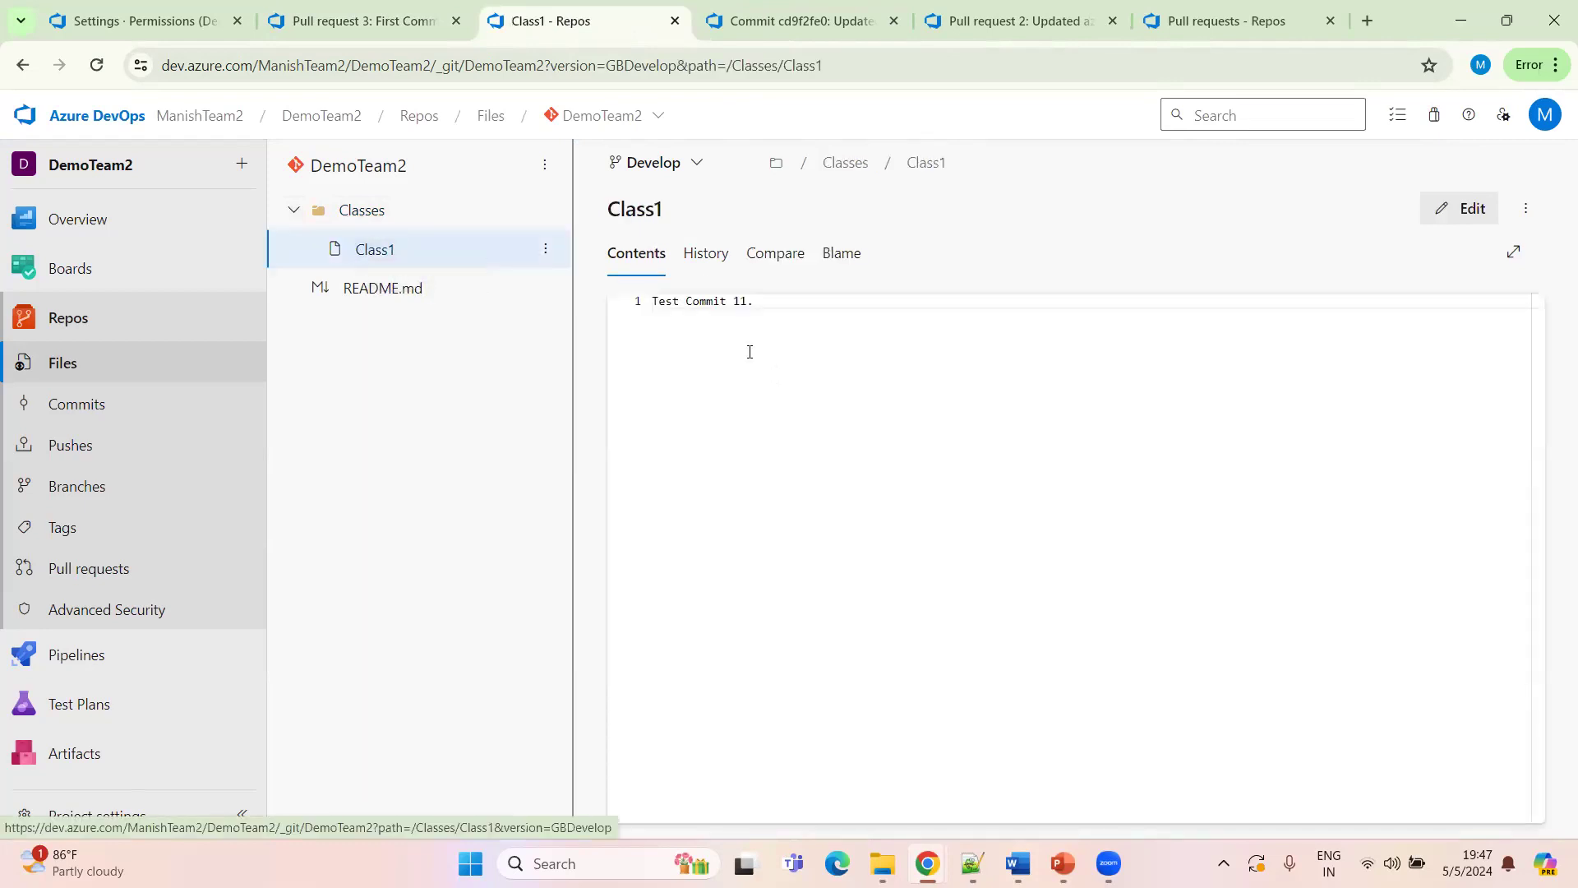
click(698, 260)
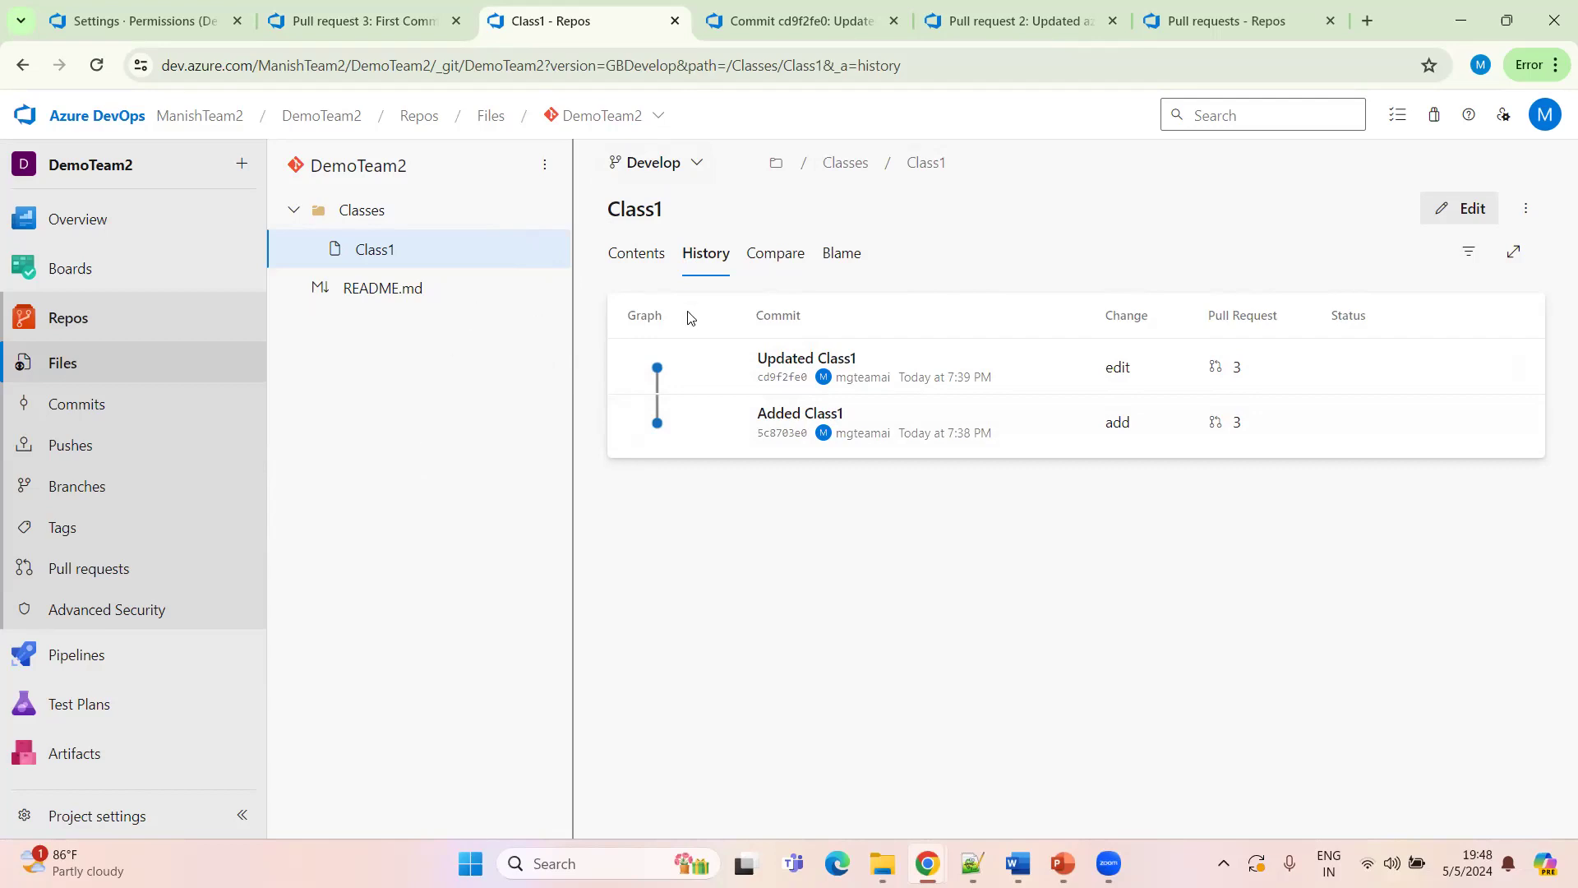
click(663, 268)
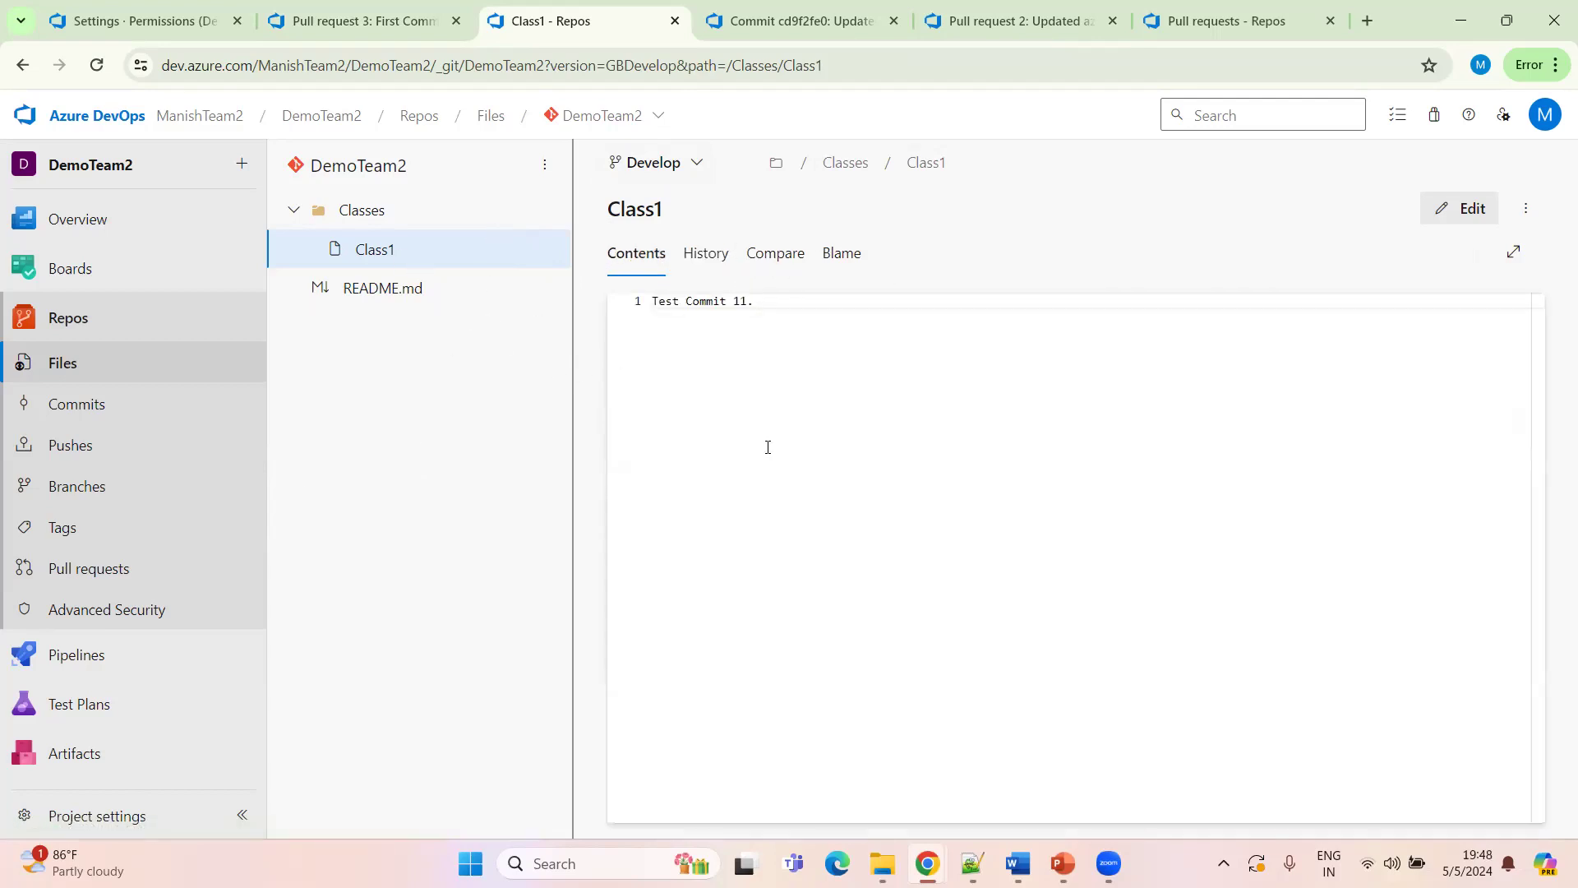
Open the pull requests list in a new tab and review its completed and active pull requests
click(366, 23)
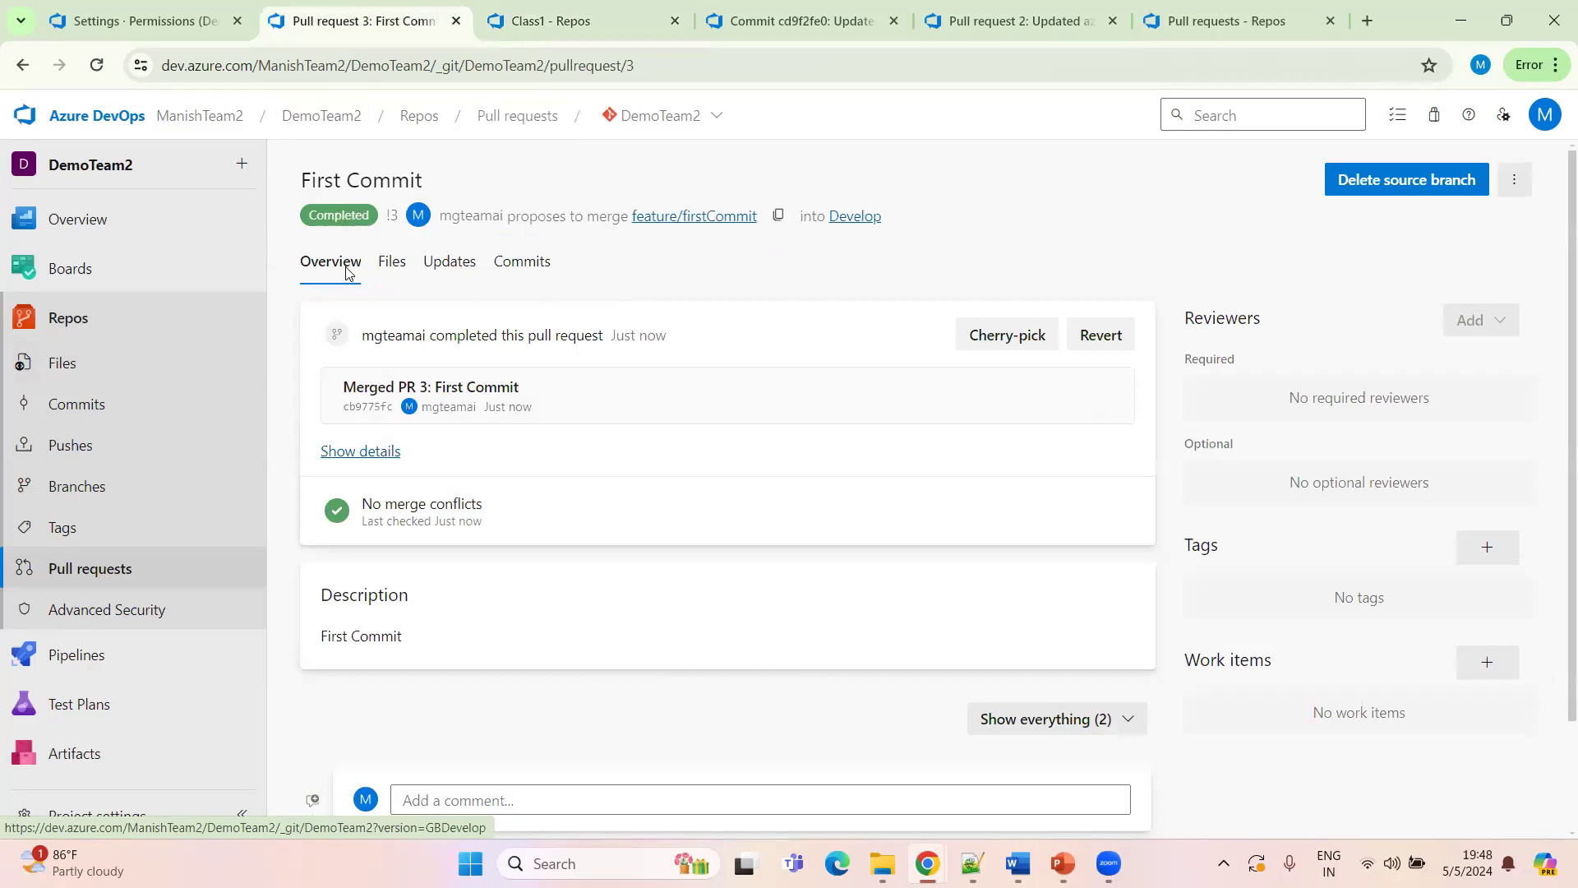
ctrl+click(102, 580)
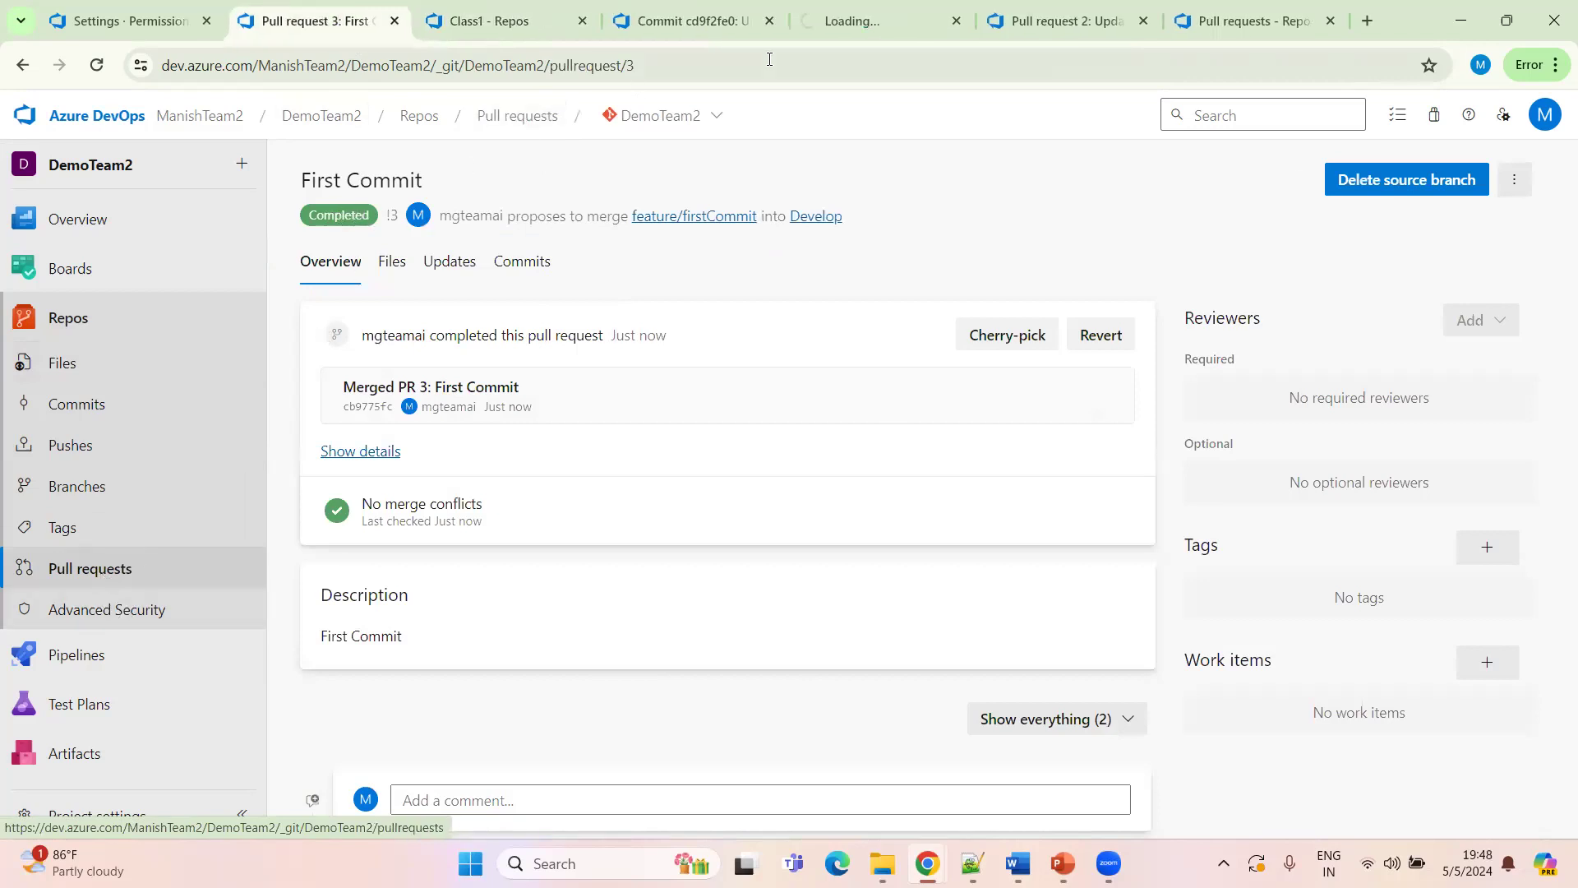
click(855, 22)
drag(856, 21, 501, 21)
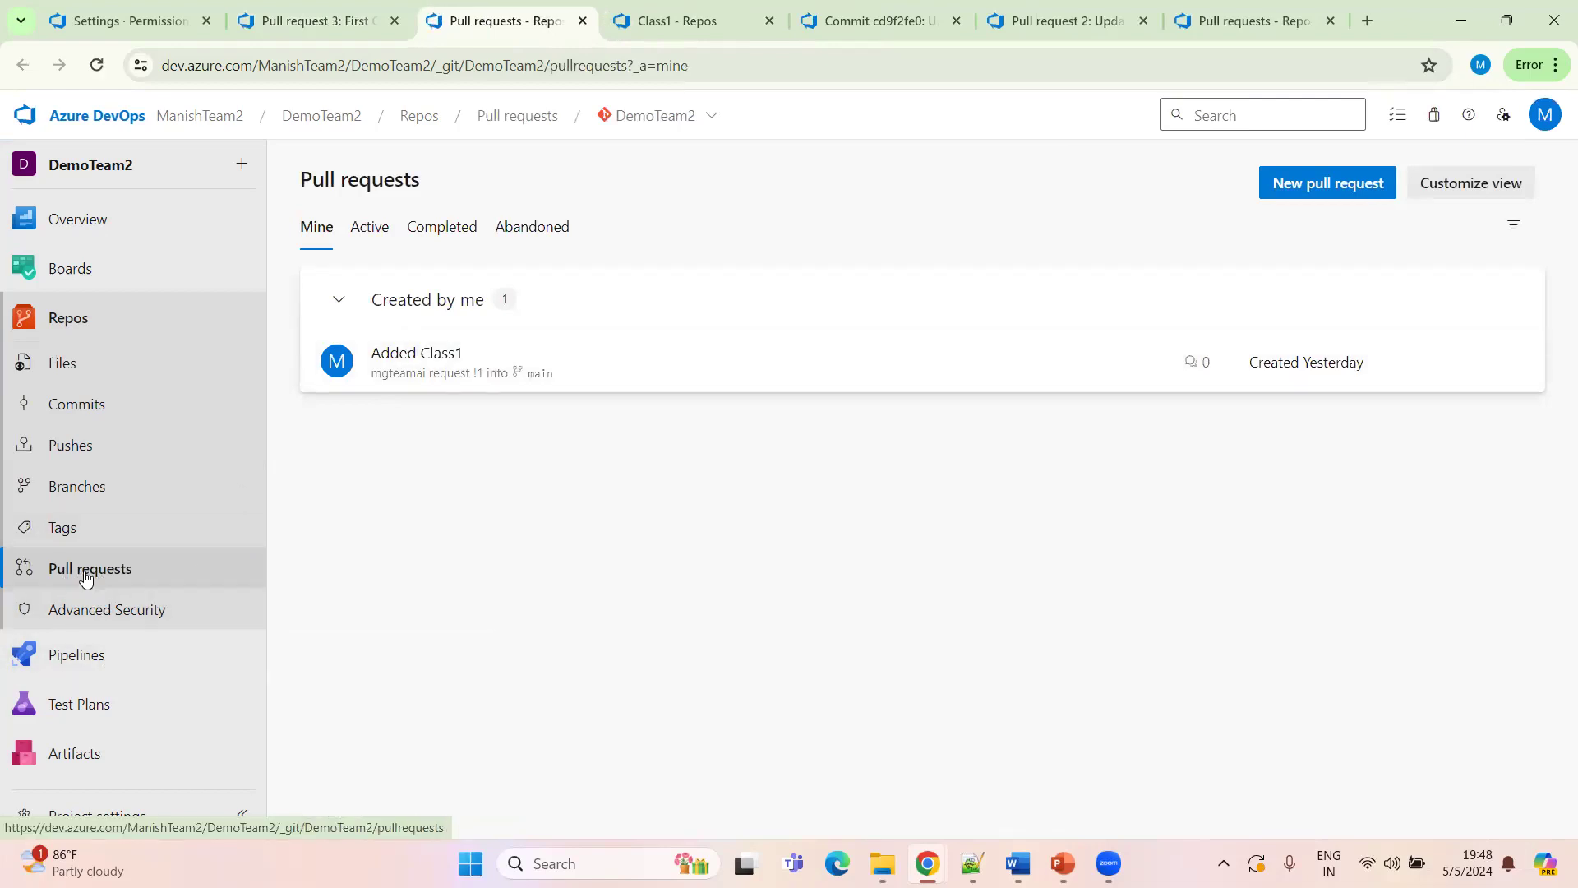
click(444, 229)
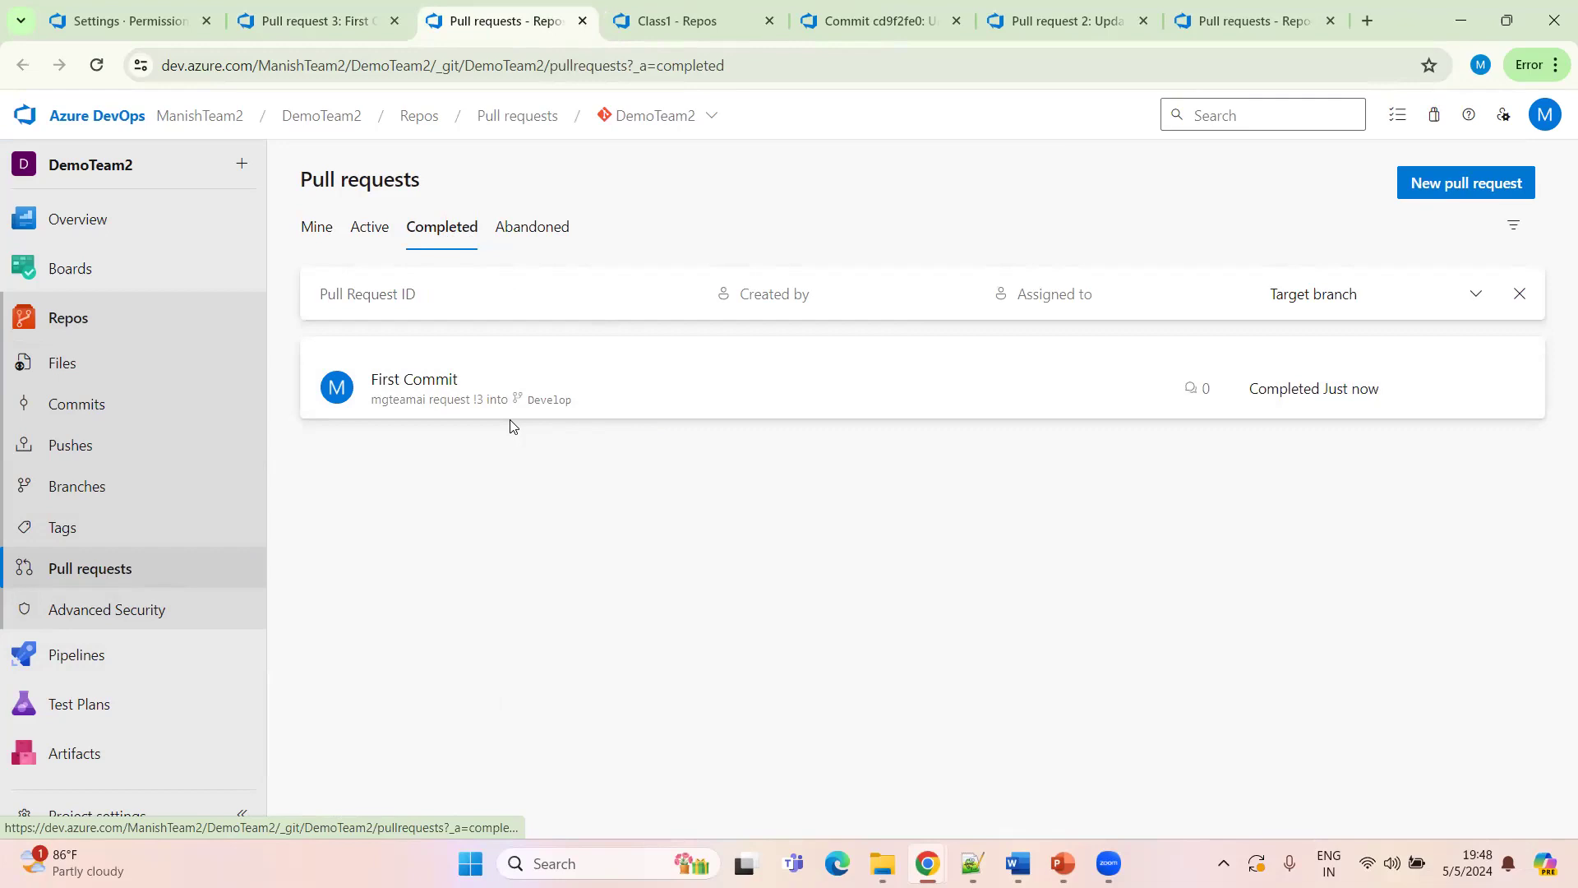
click(370, 236)
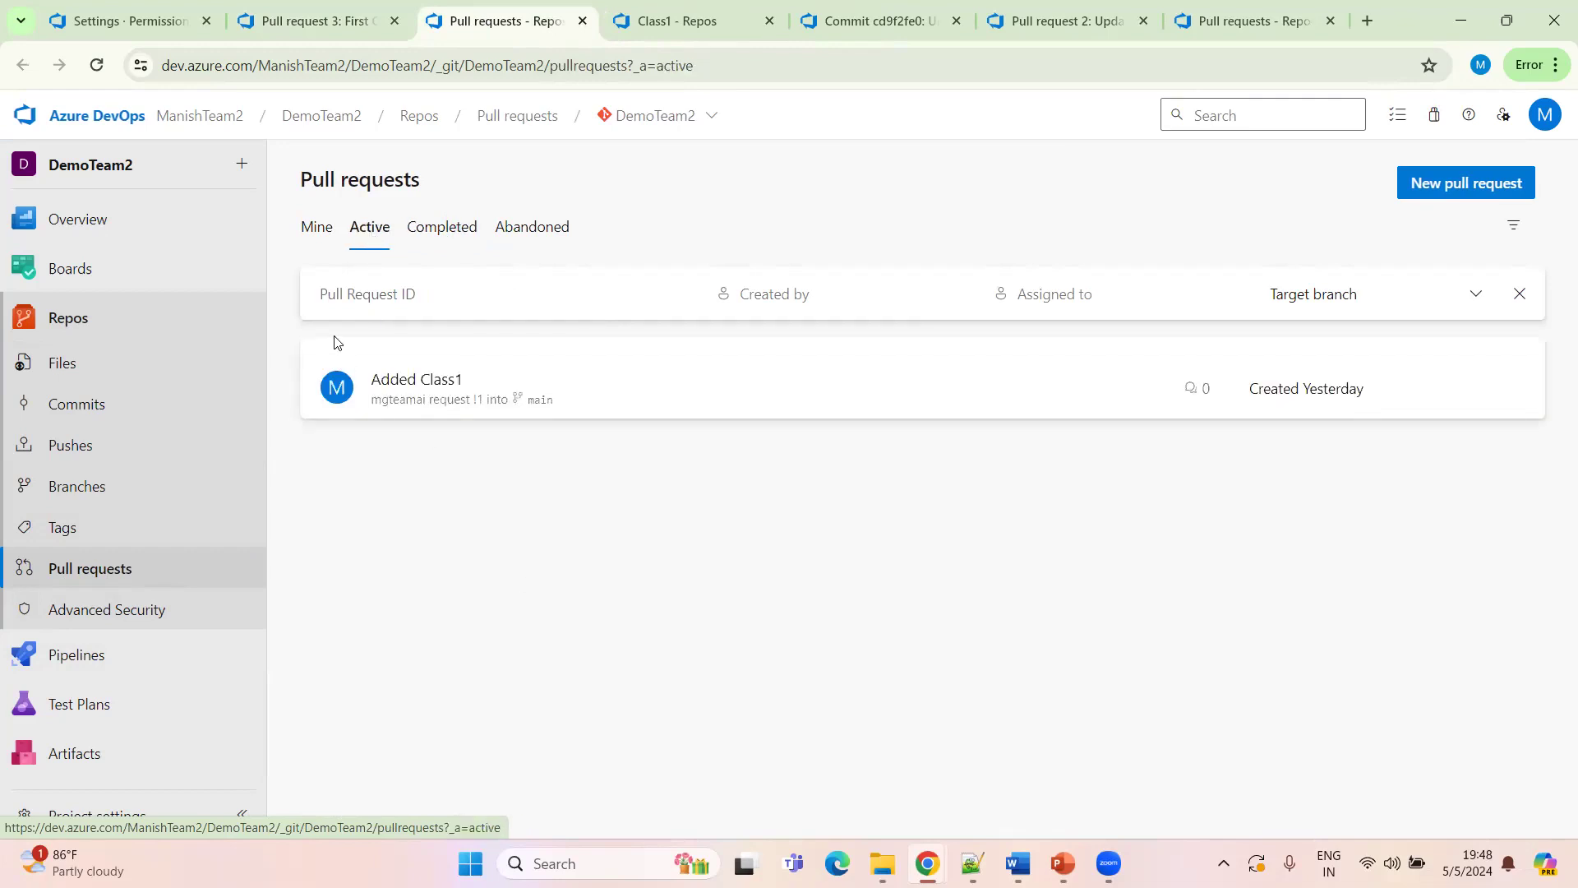
Abandon the Added Class1 pull request from feature/test1 into main
middle_click(588, 387)
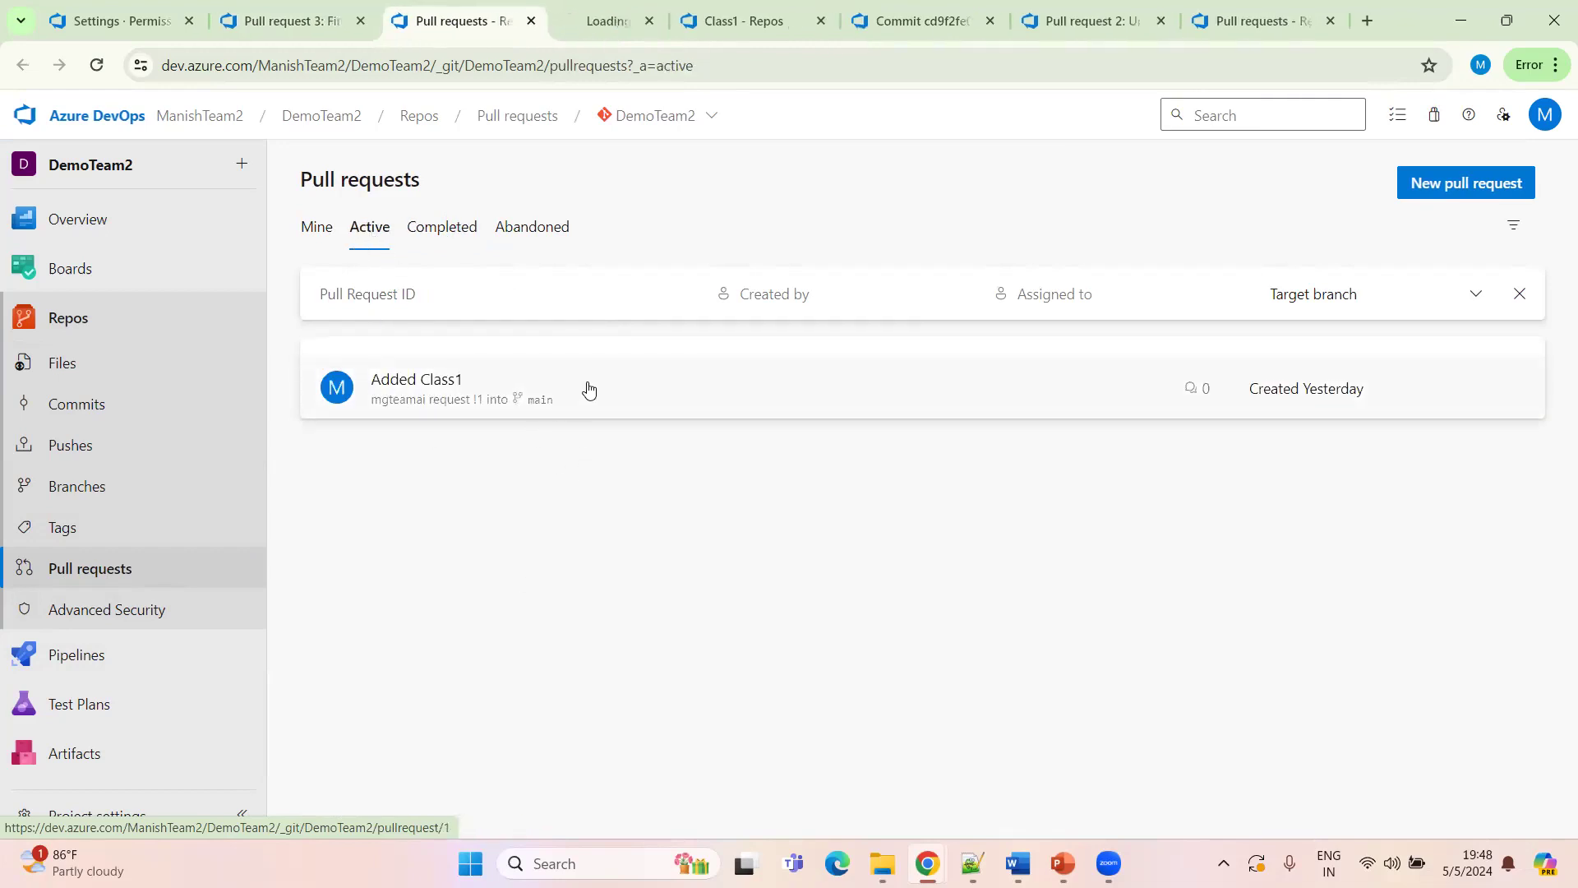
click(599, 18)
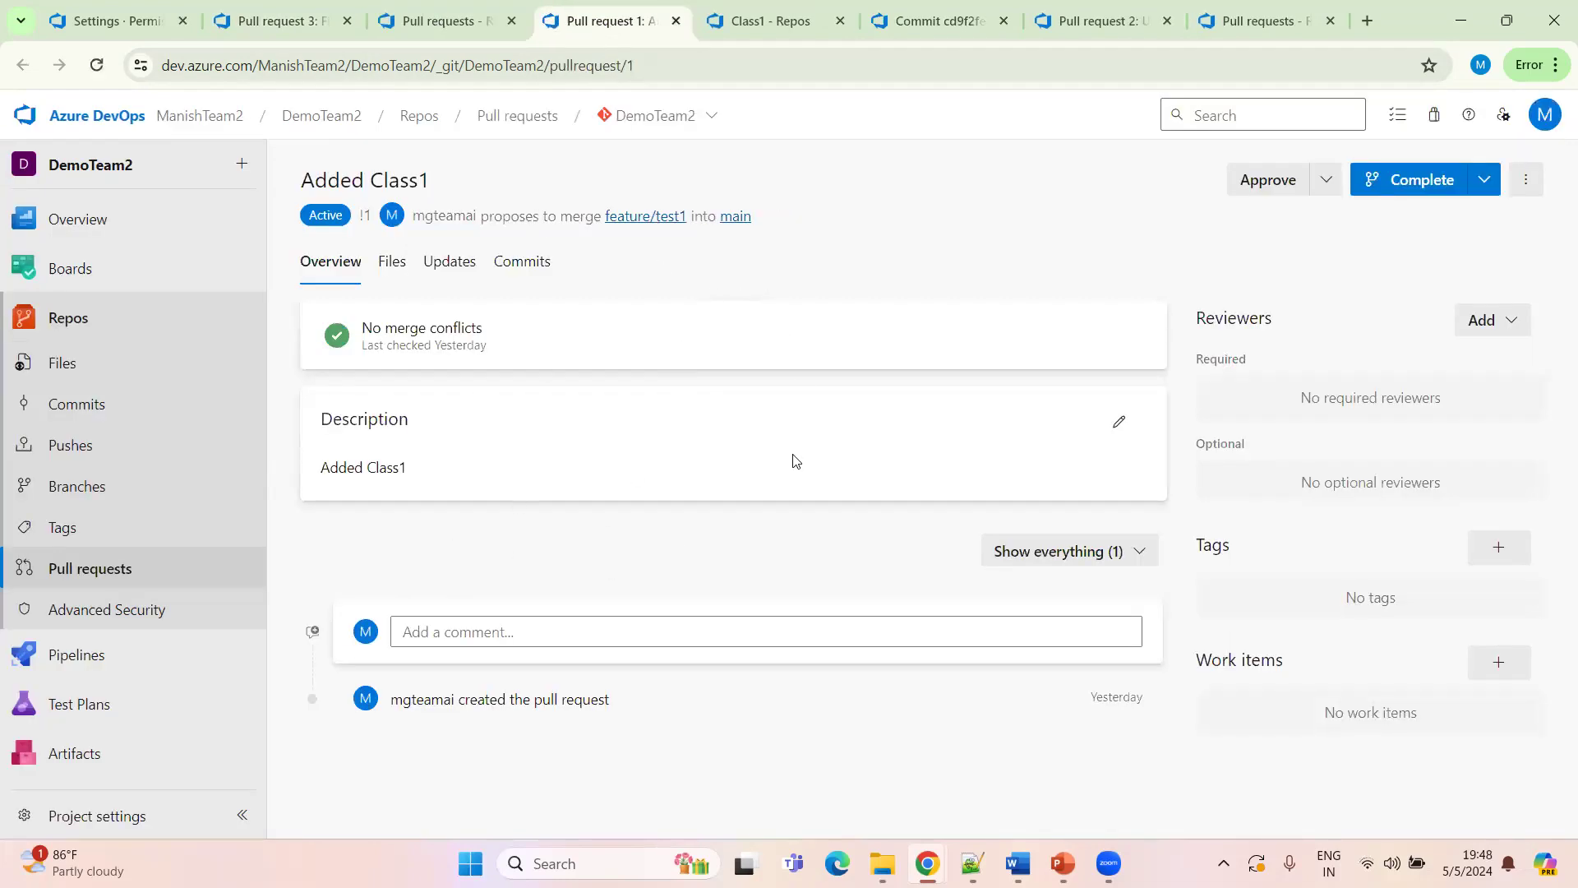
click(1484, 179)
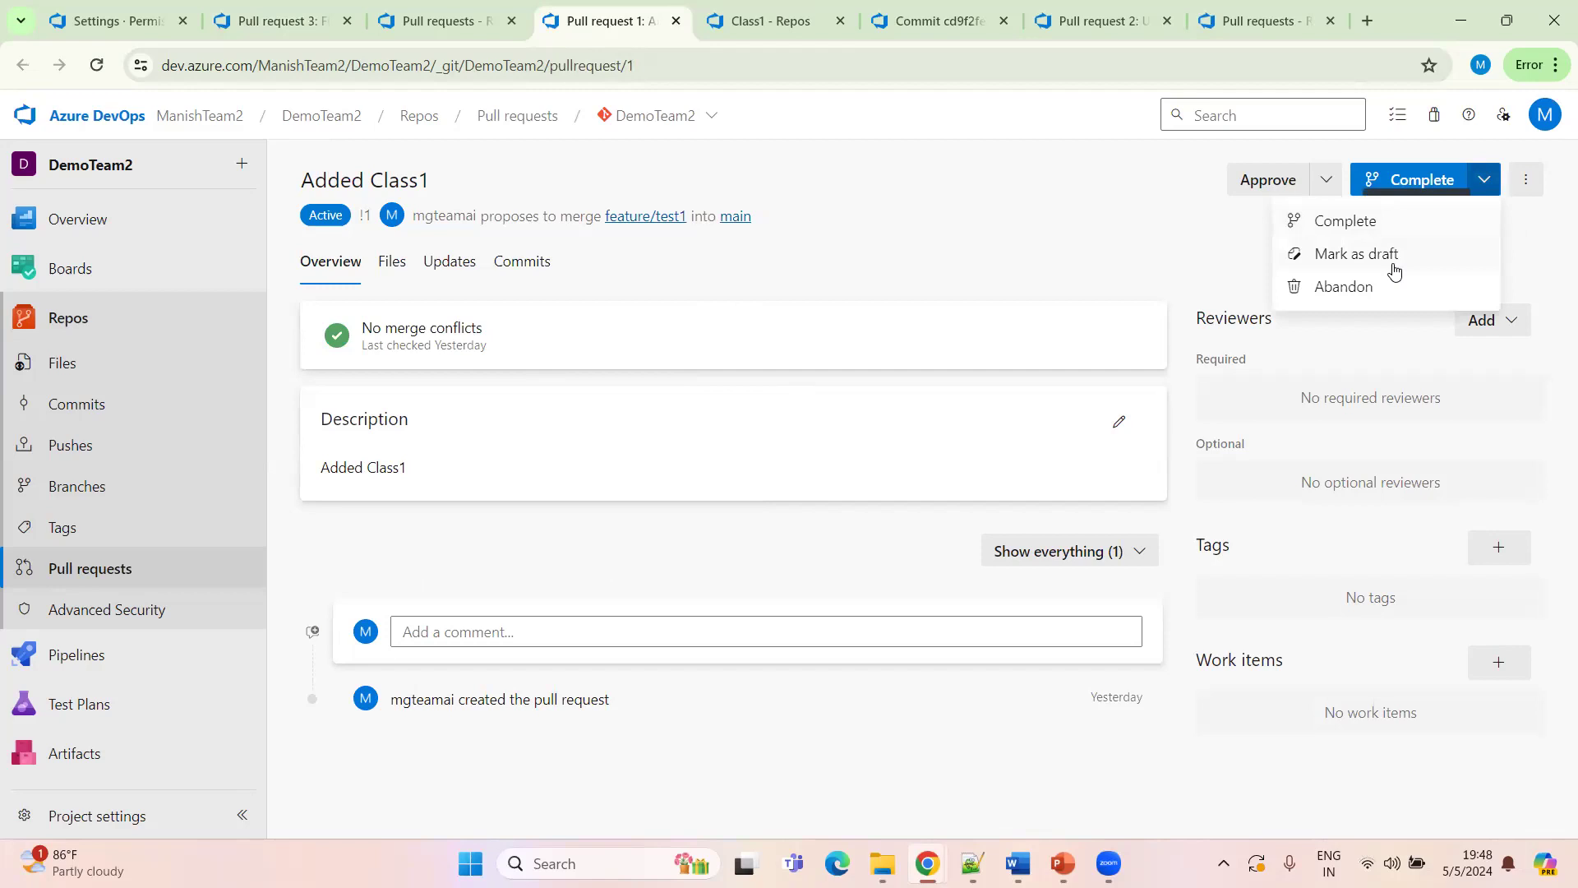
click(1353, 292)
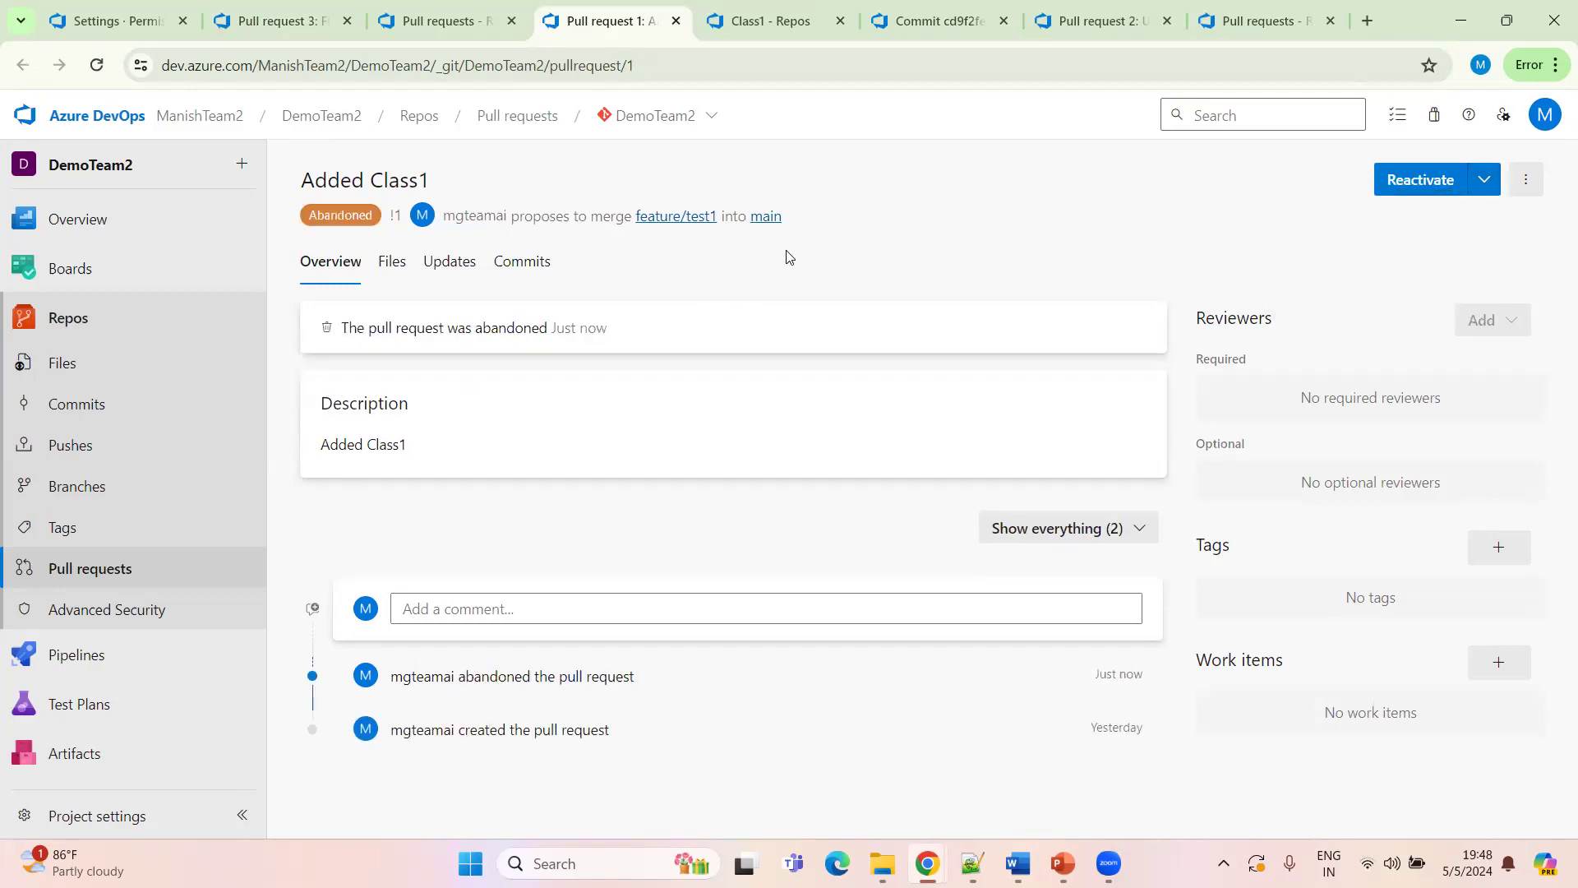
View the abandoned pull requests list, then return to the First Commit pull request tab
click(115, 579)
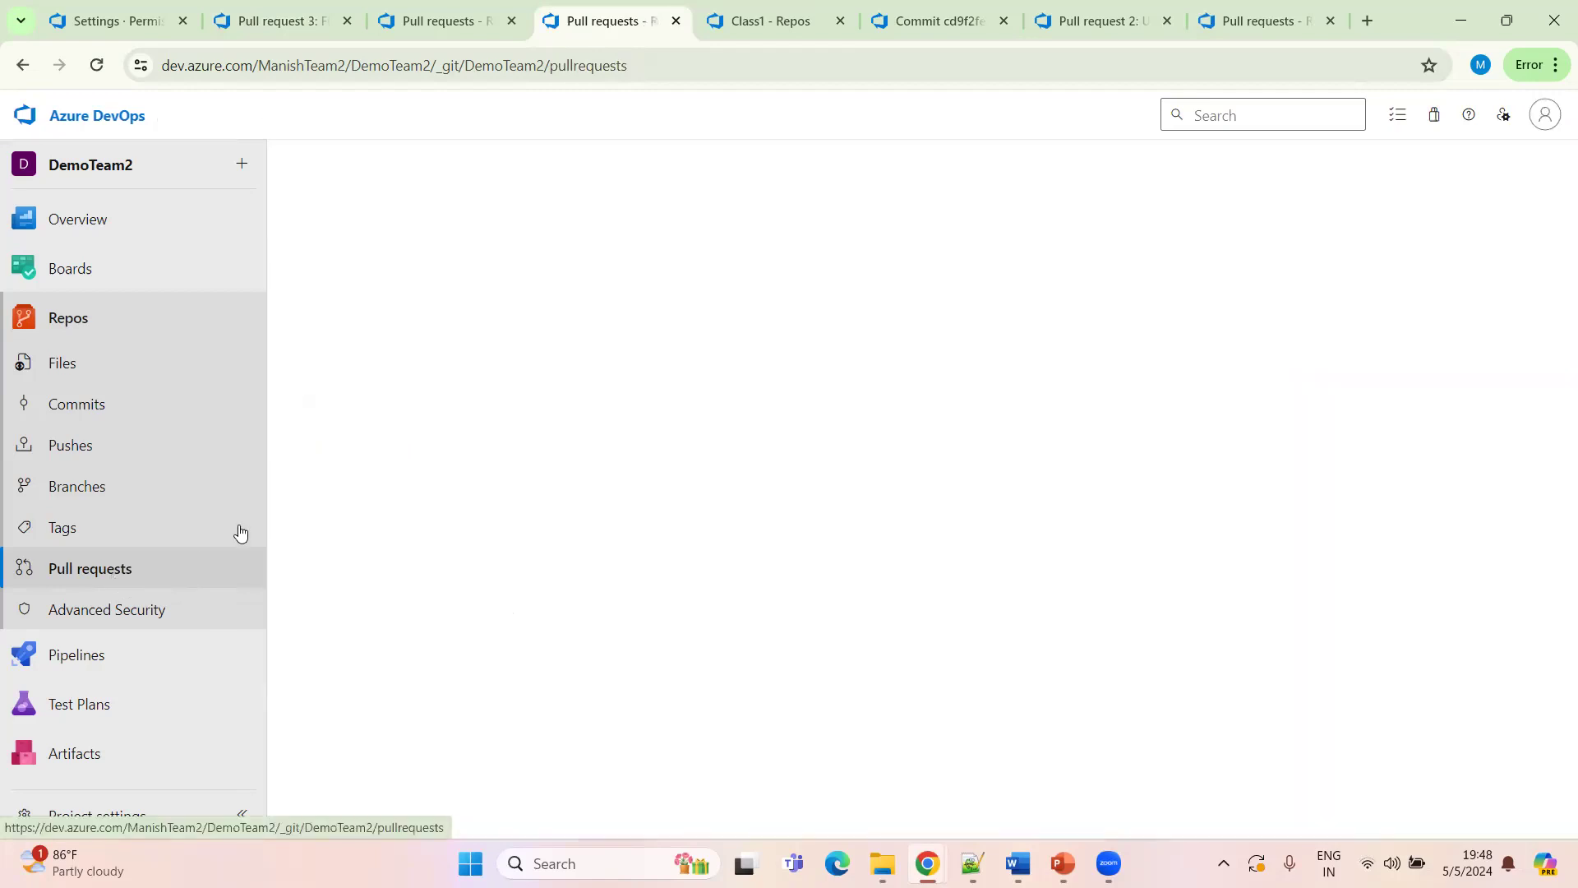
click(534, 230)
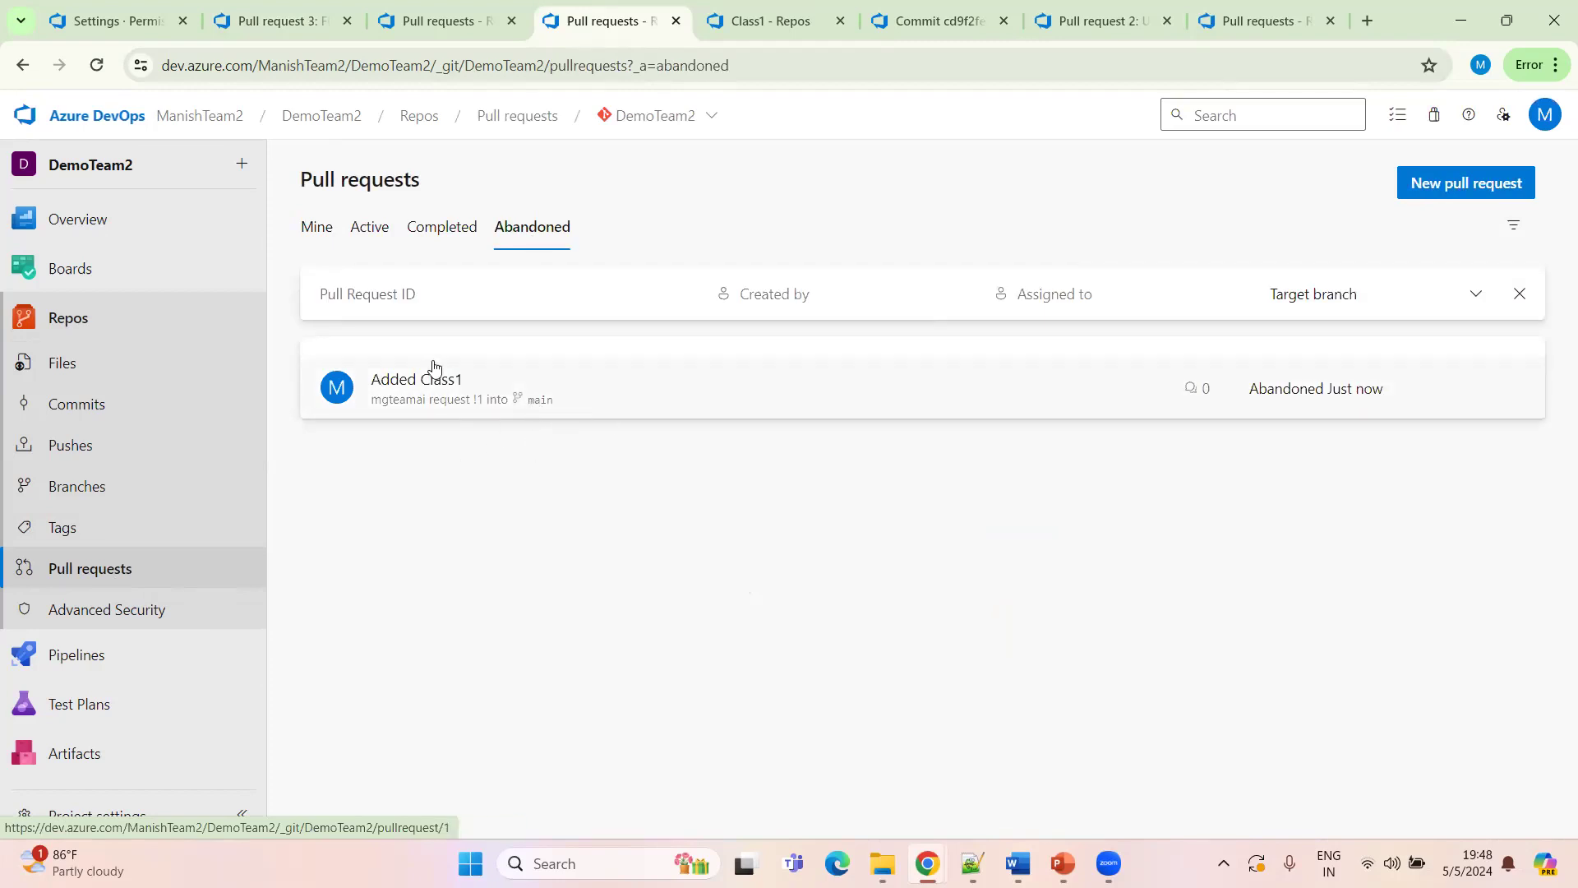
click(437, 18)
click(309, 23)
Show the merge details of the completed First Commit pull request and review its overview and activity
mouse_move(648, 331)
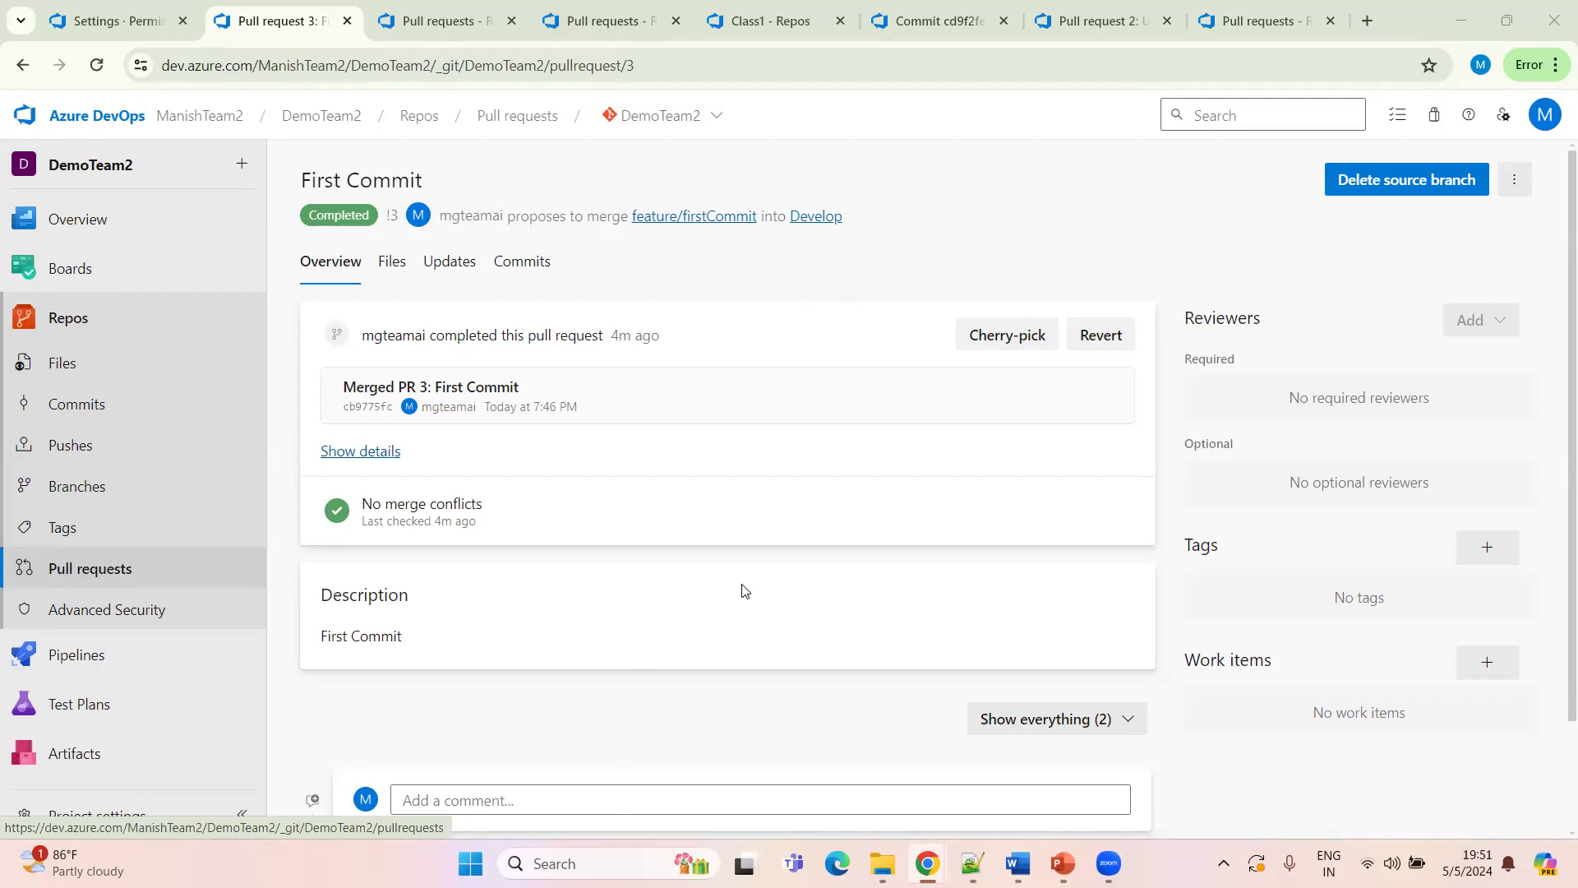
click(373, 452)
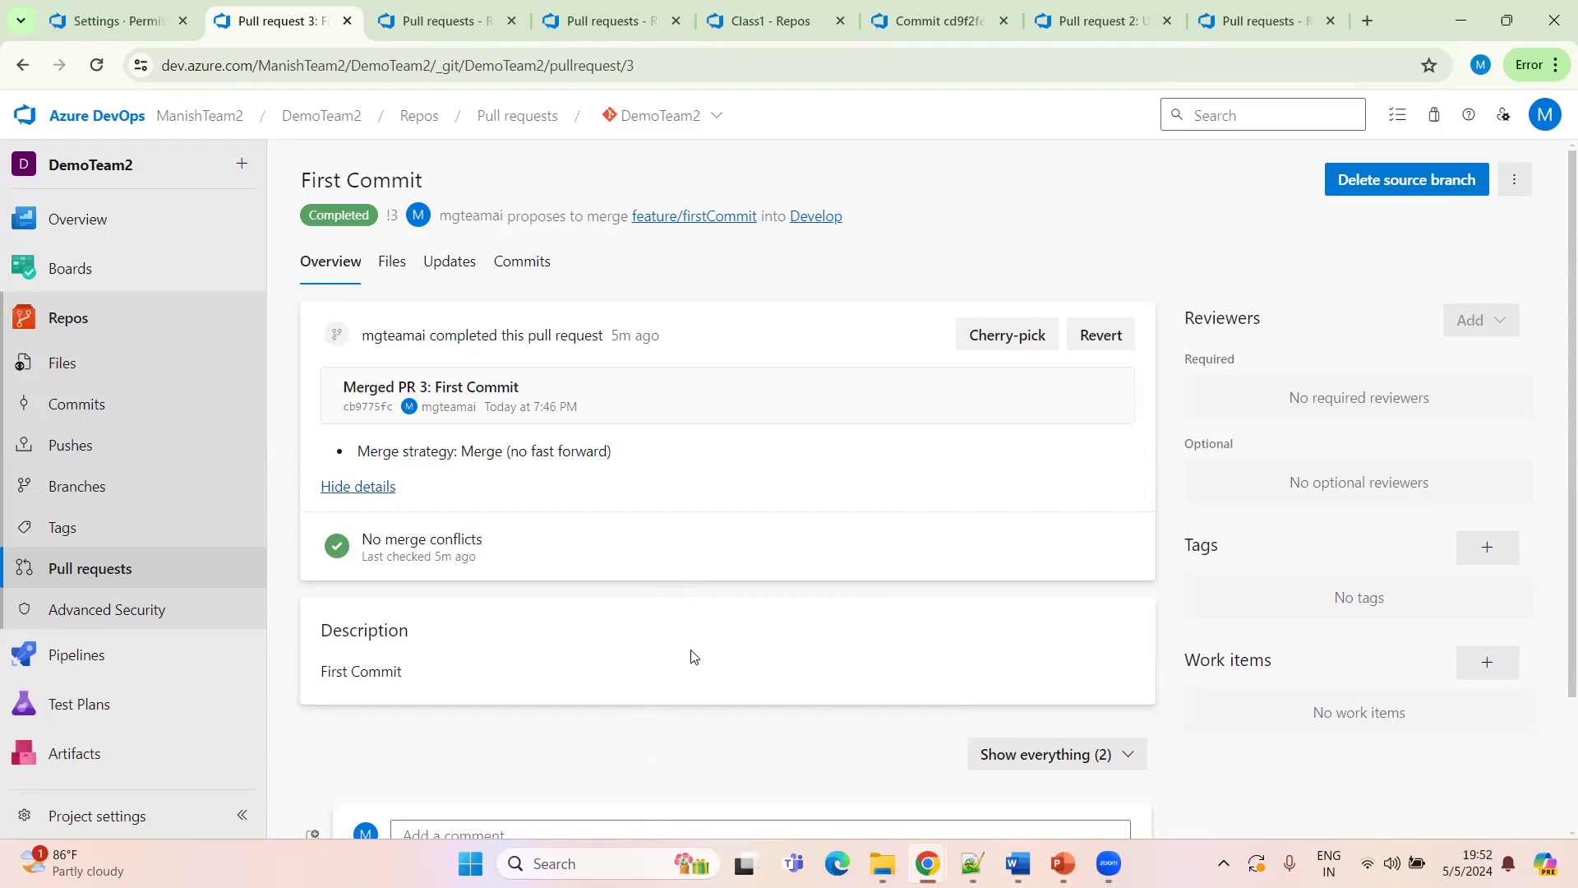
scroll(566, 640, down, 2)
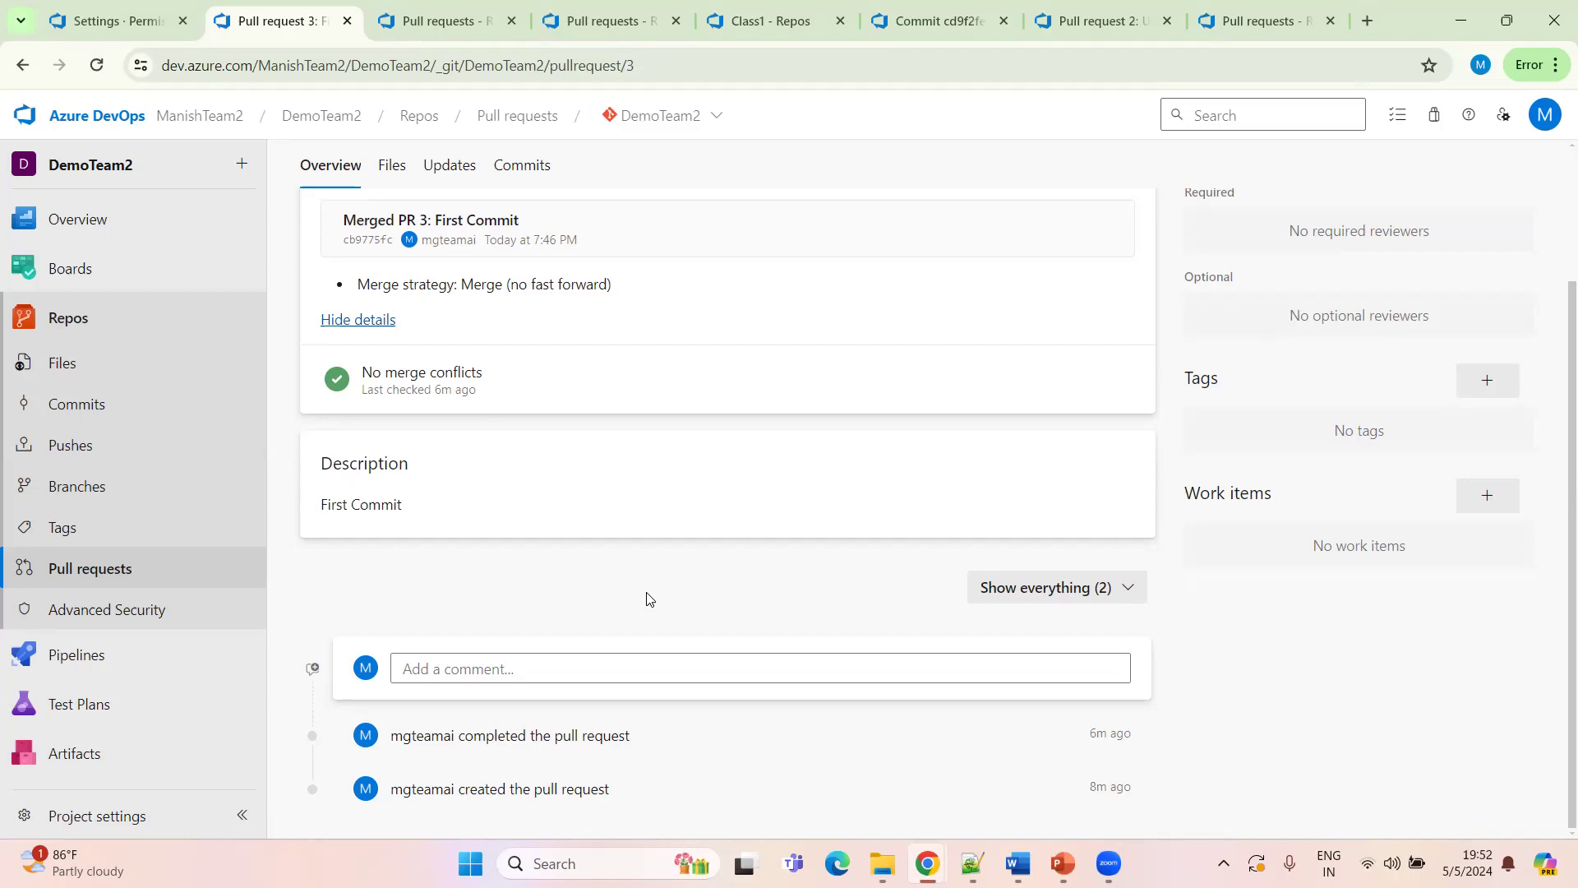
scroll(792, 584, up, 2)
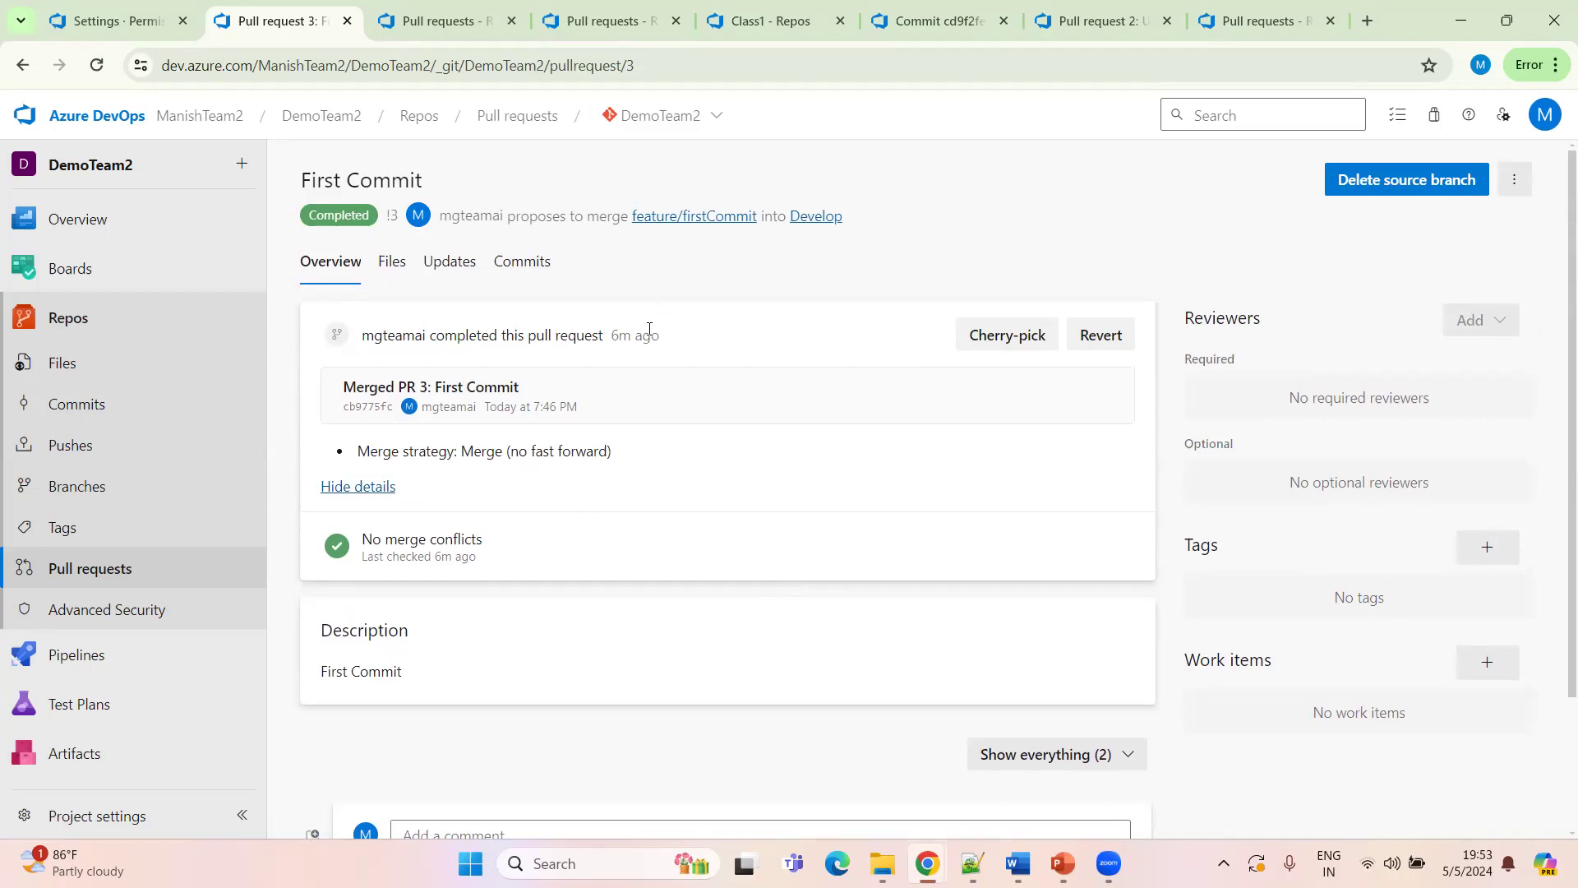
scroll(710, 516, down, 2)
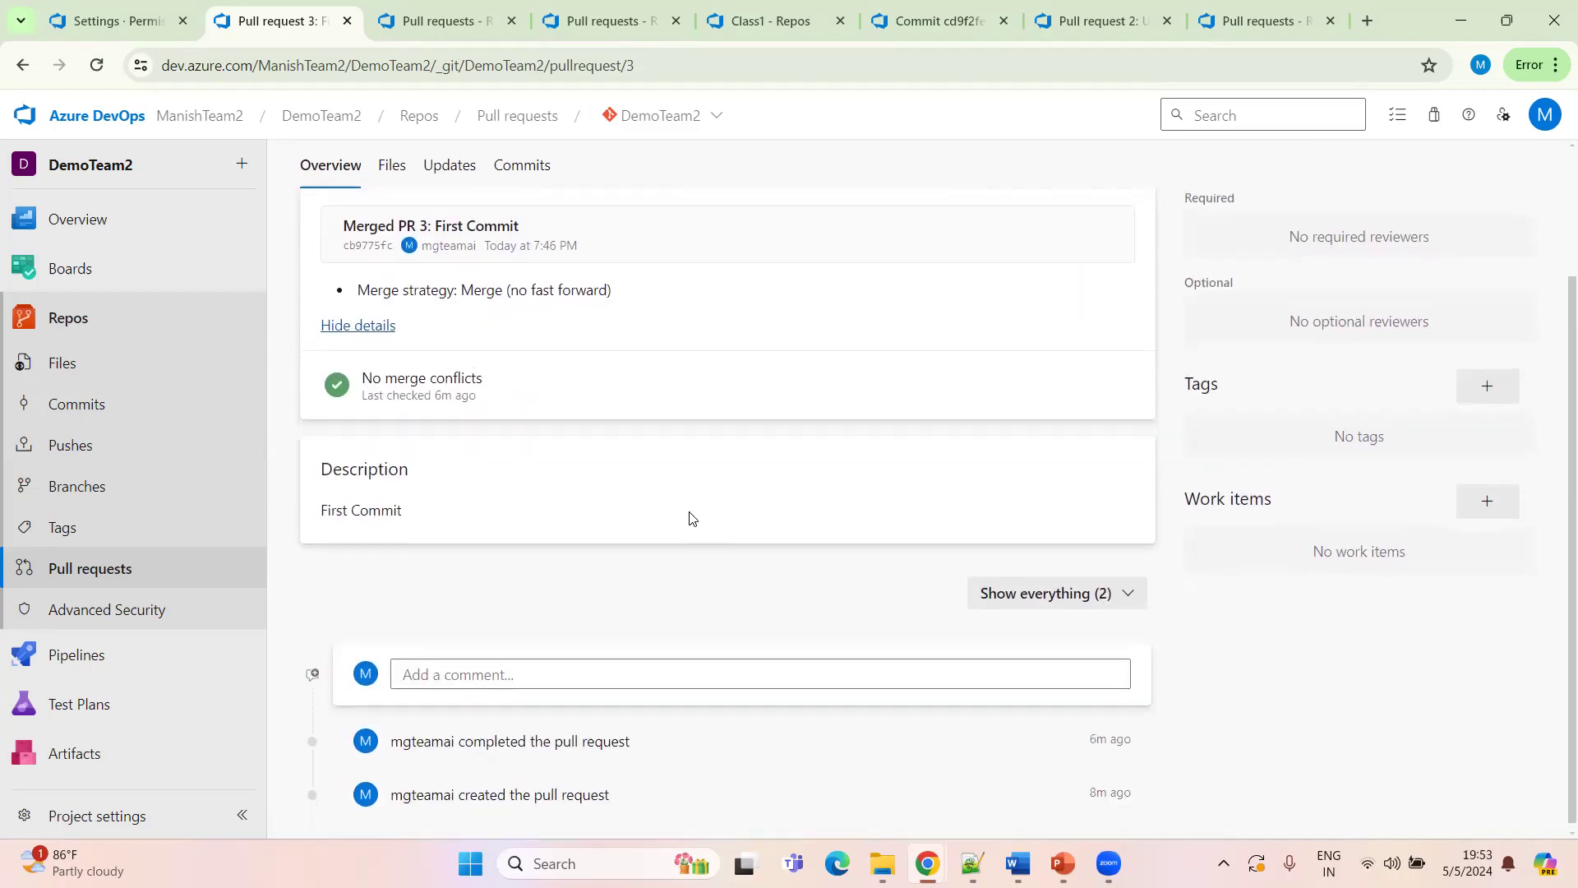
scroll(694, 510, up, 2)
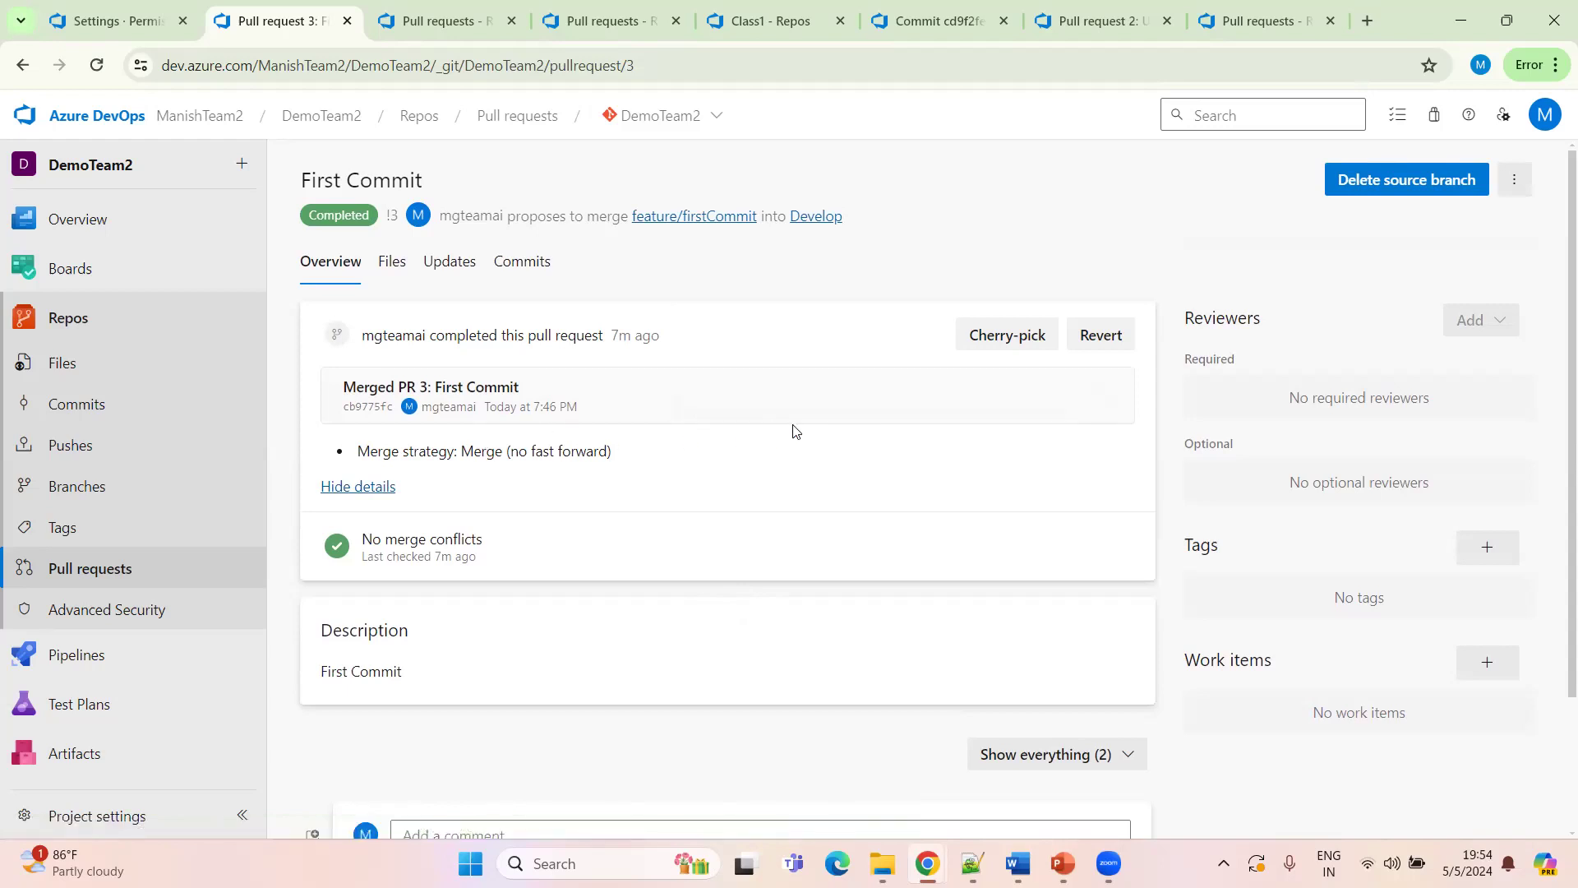
scroll(871, 607, down, 2)
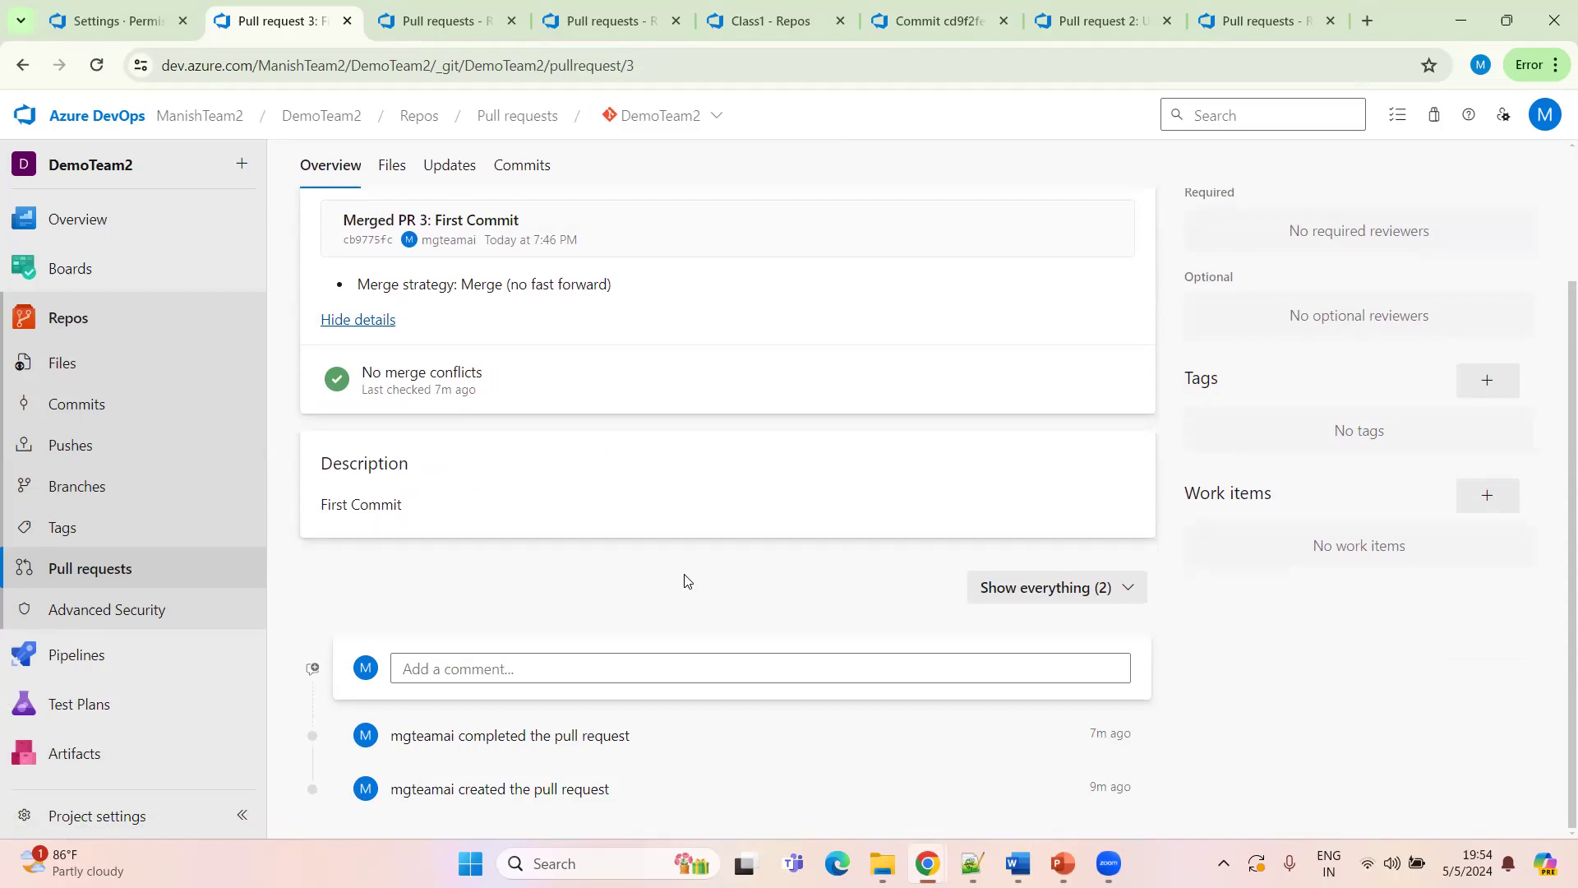
scroll(866, 545, up, 2)
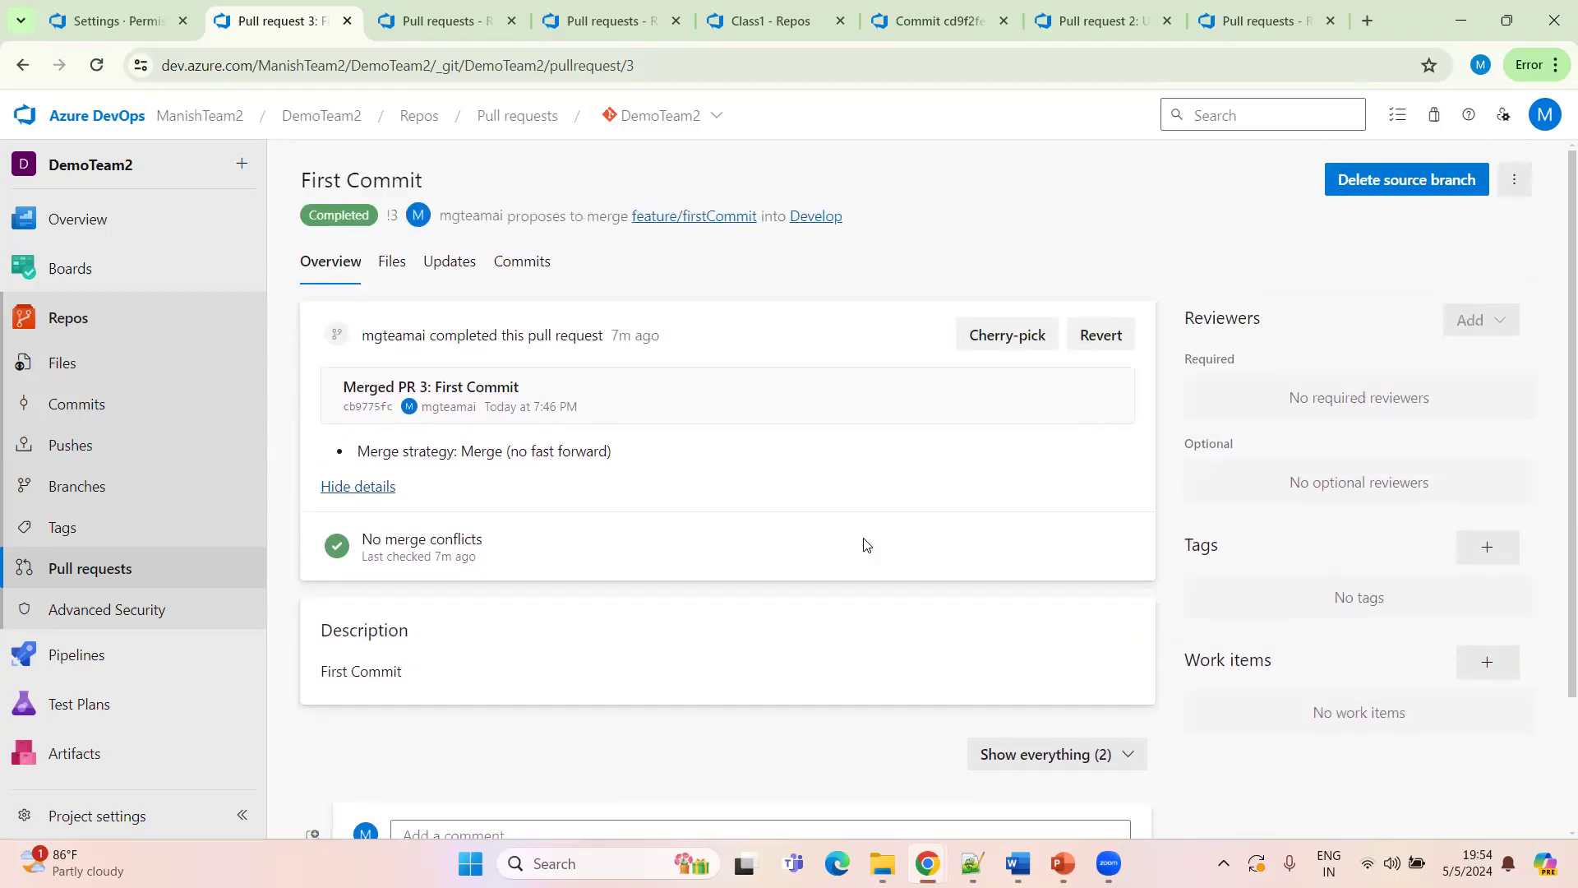
scroll(855, 538, down, 3)
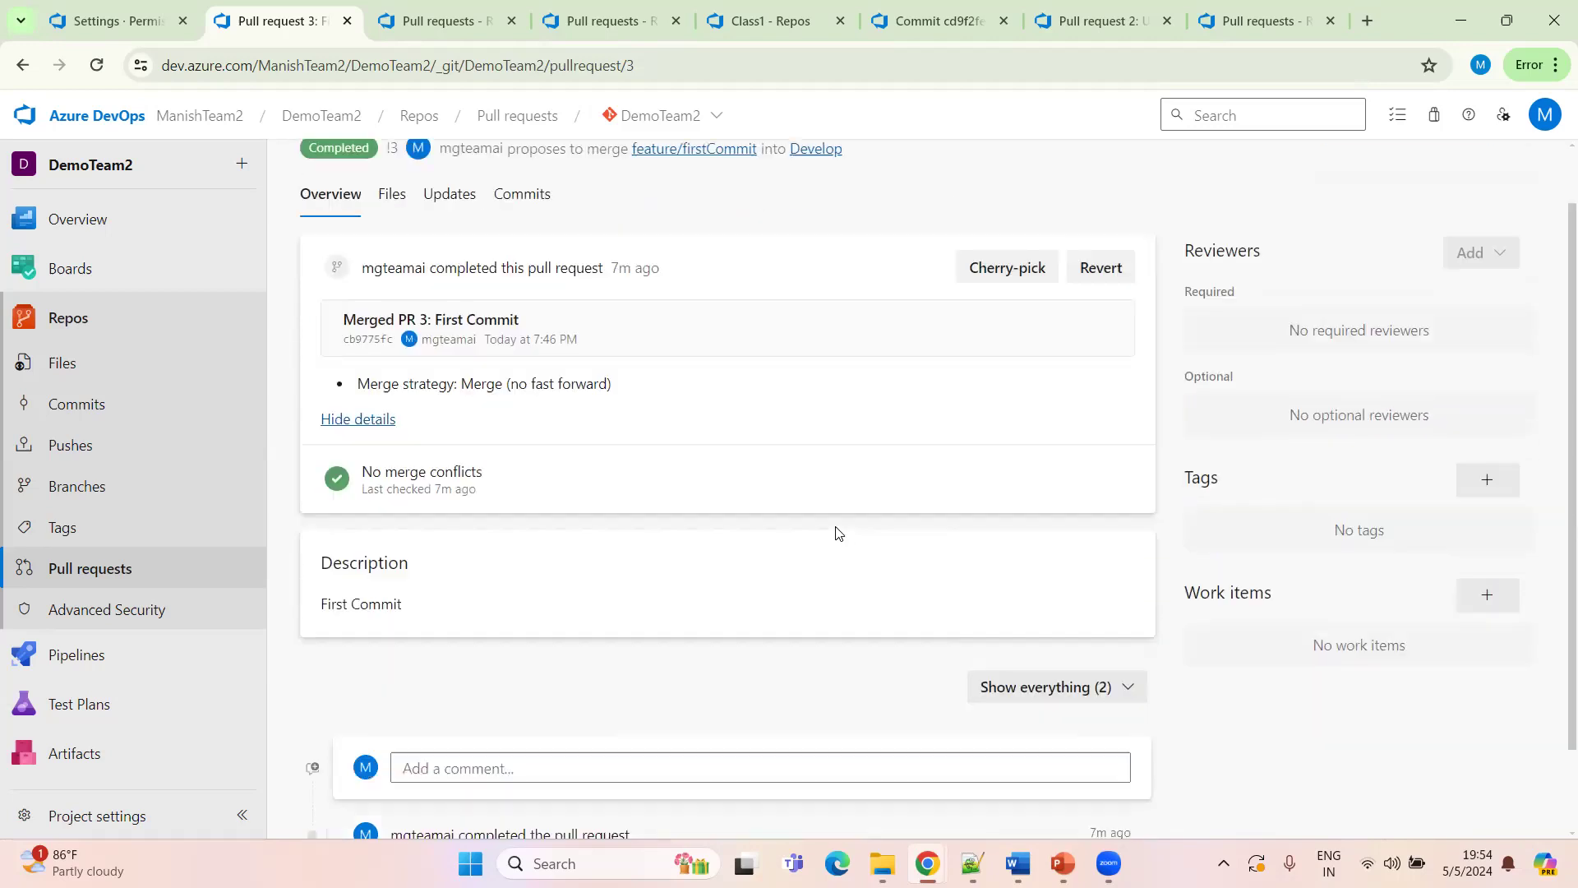
scroll(822, 535, up, 3)
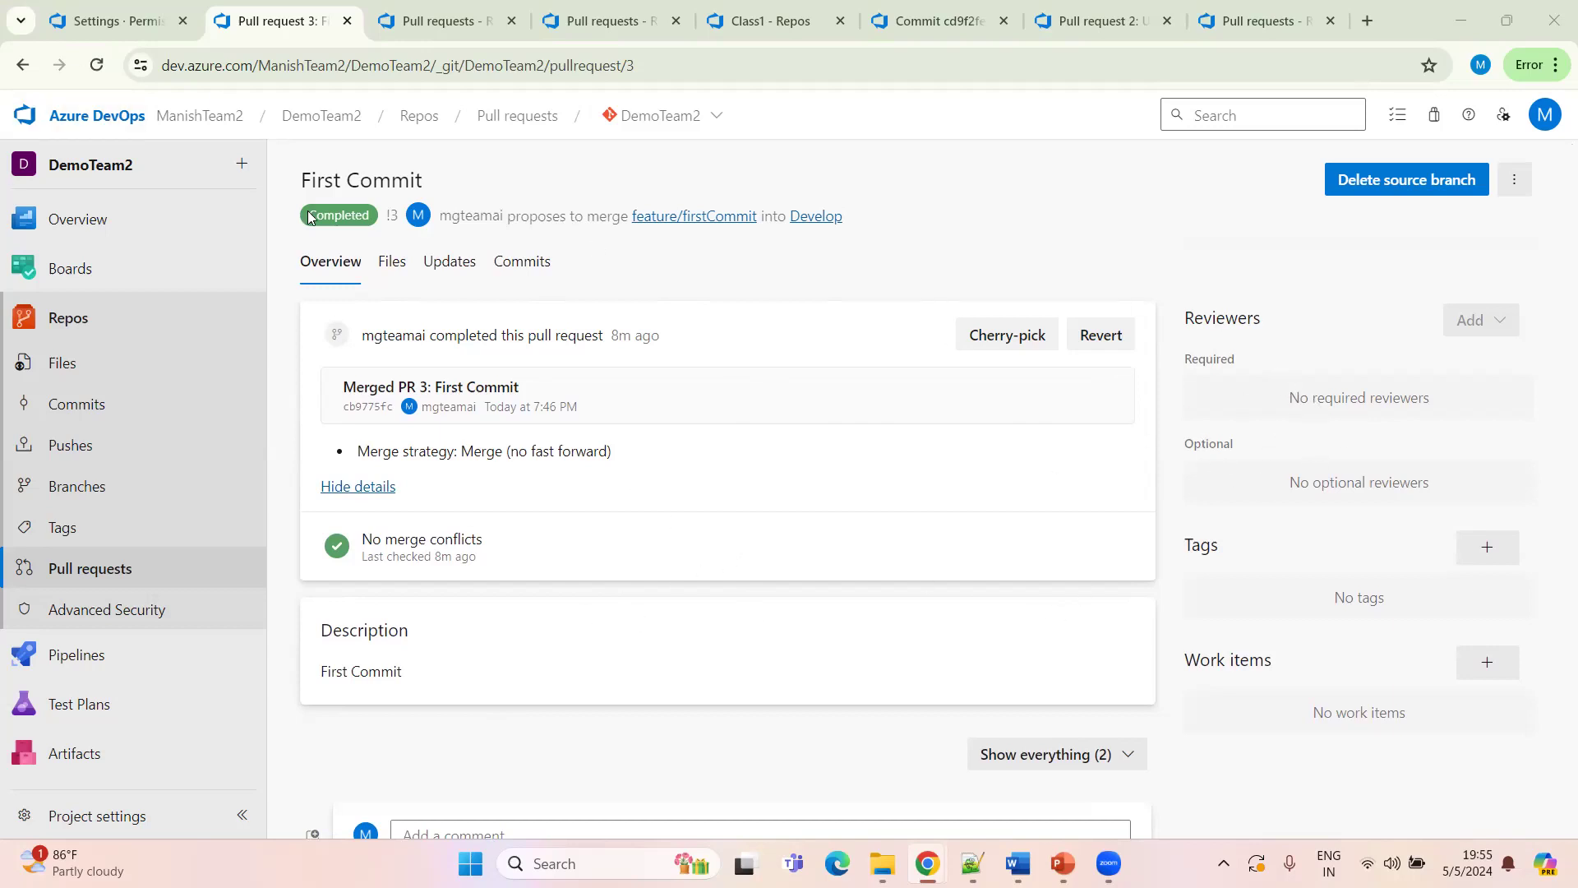
Open the Branches page in a new tab and compare the feature branches with Develop
ctrl+click(89, 488)
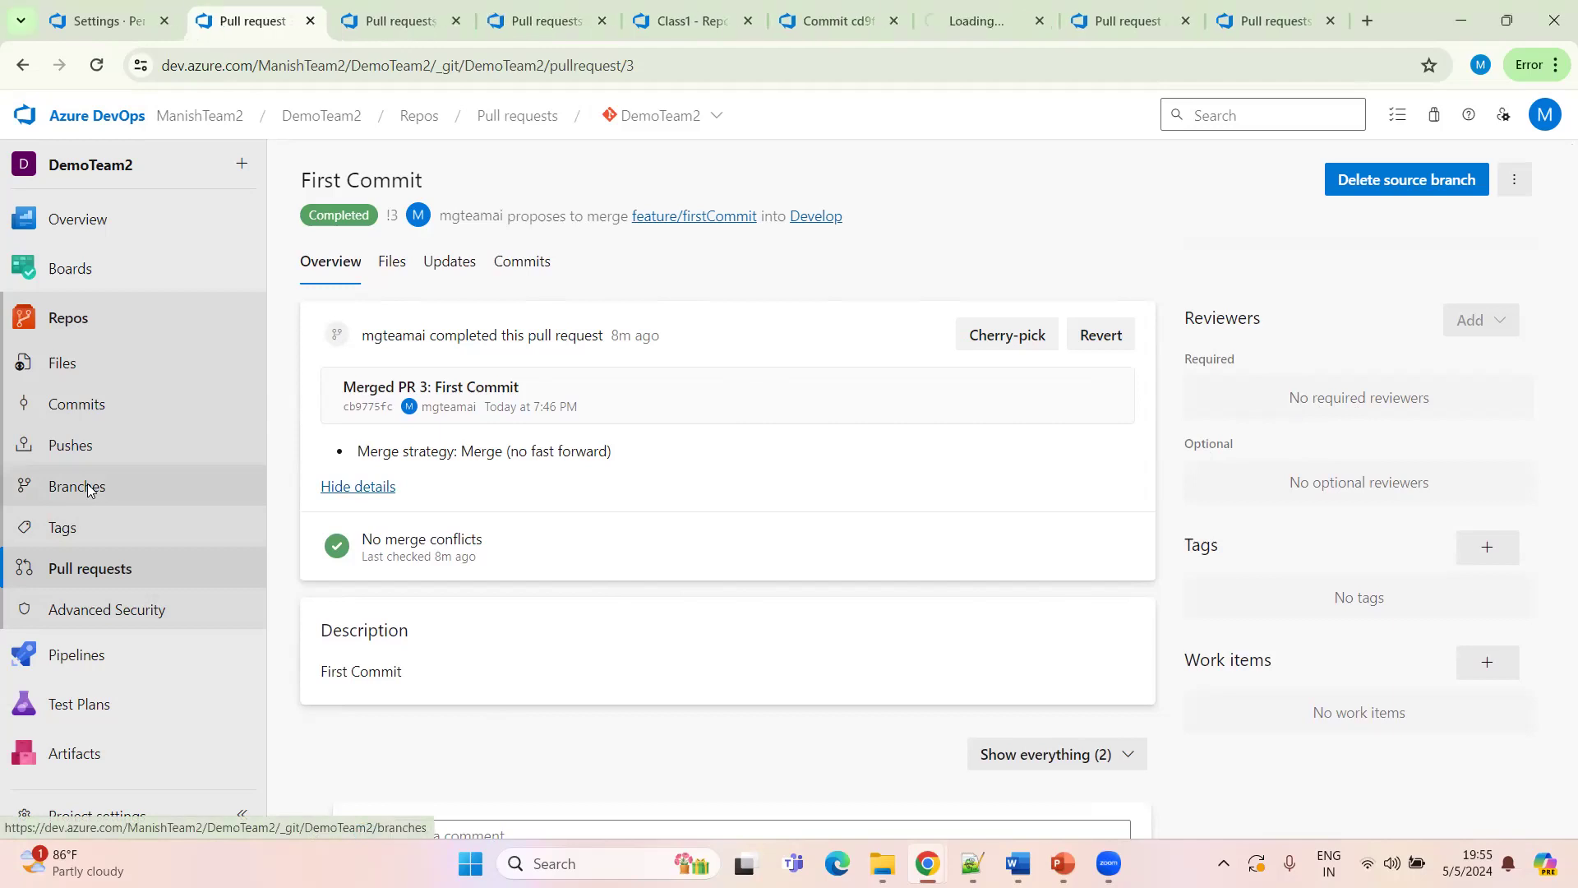
click(927, 24)
drag(604, 25, 403, 23)
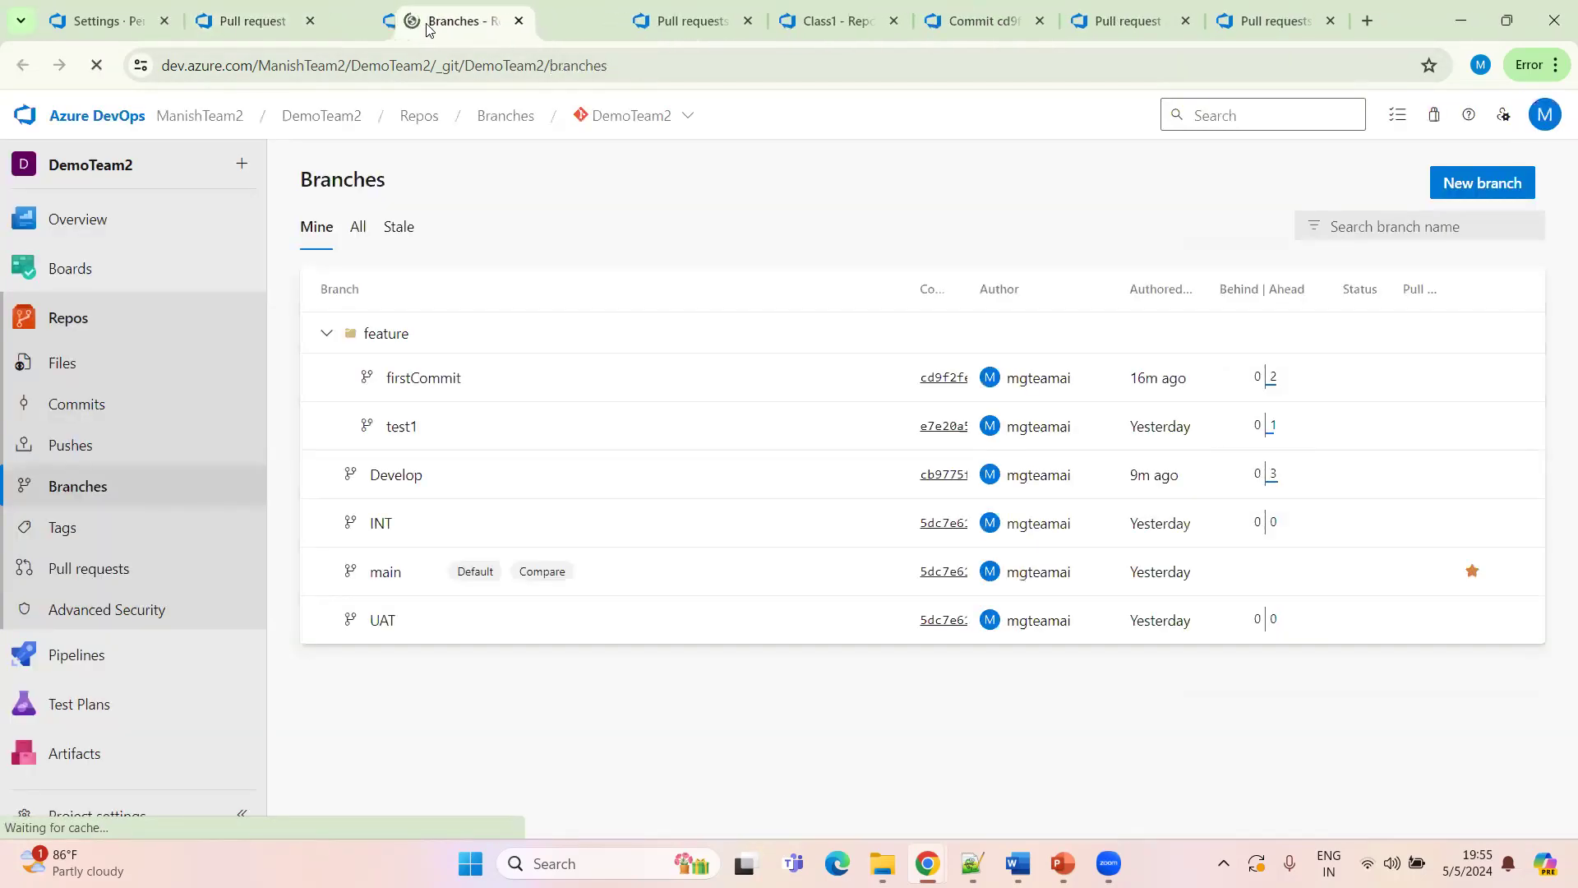
click(276, 33)
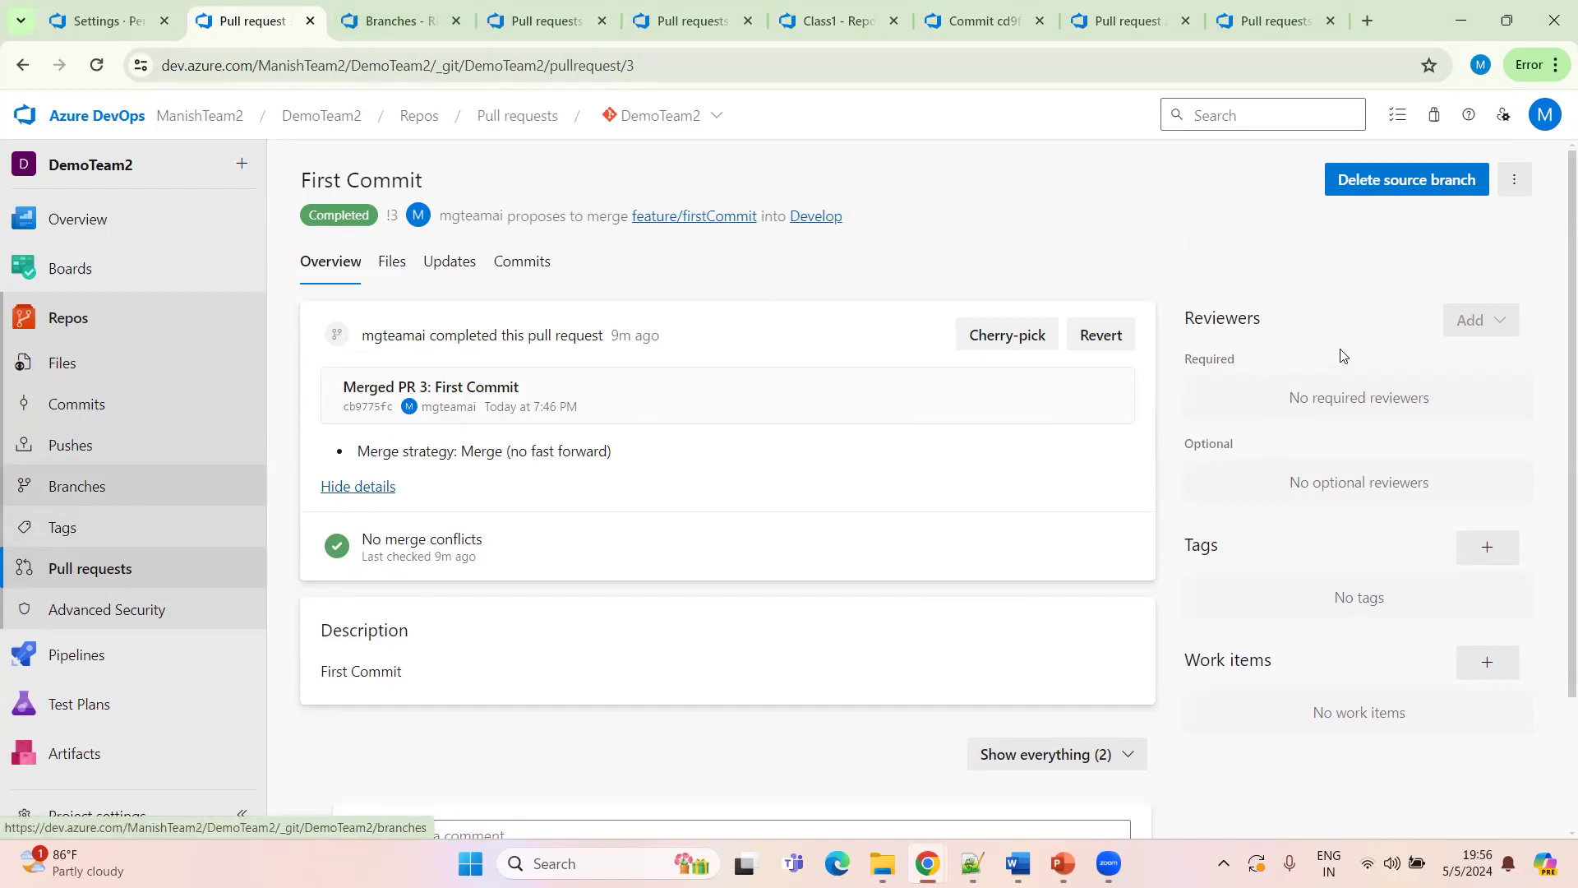
click(390, 25)
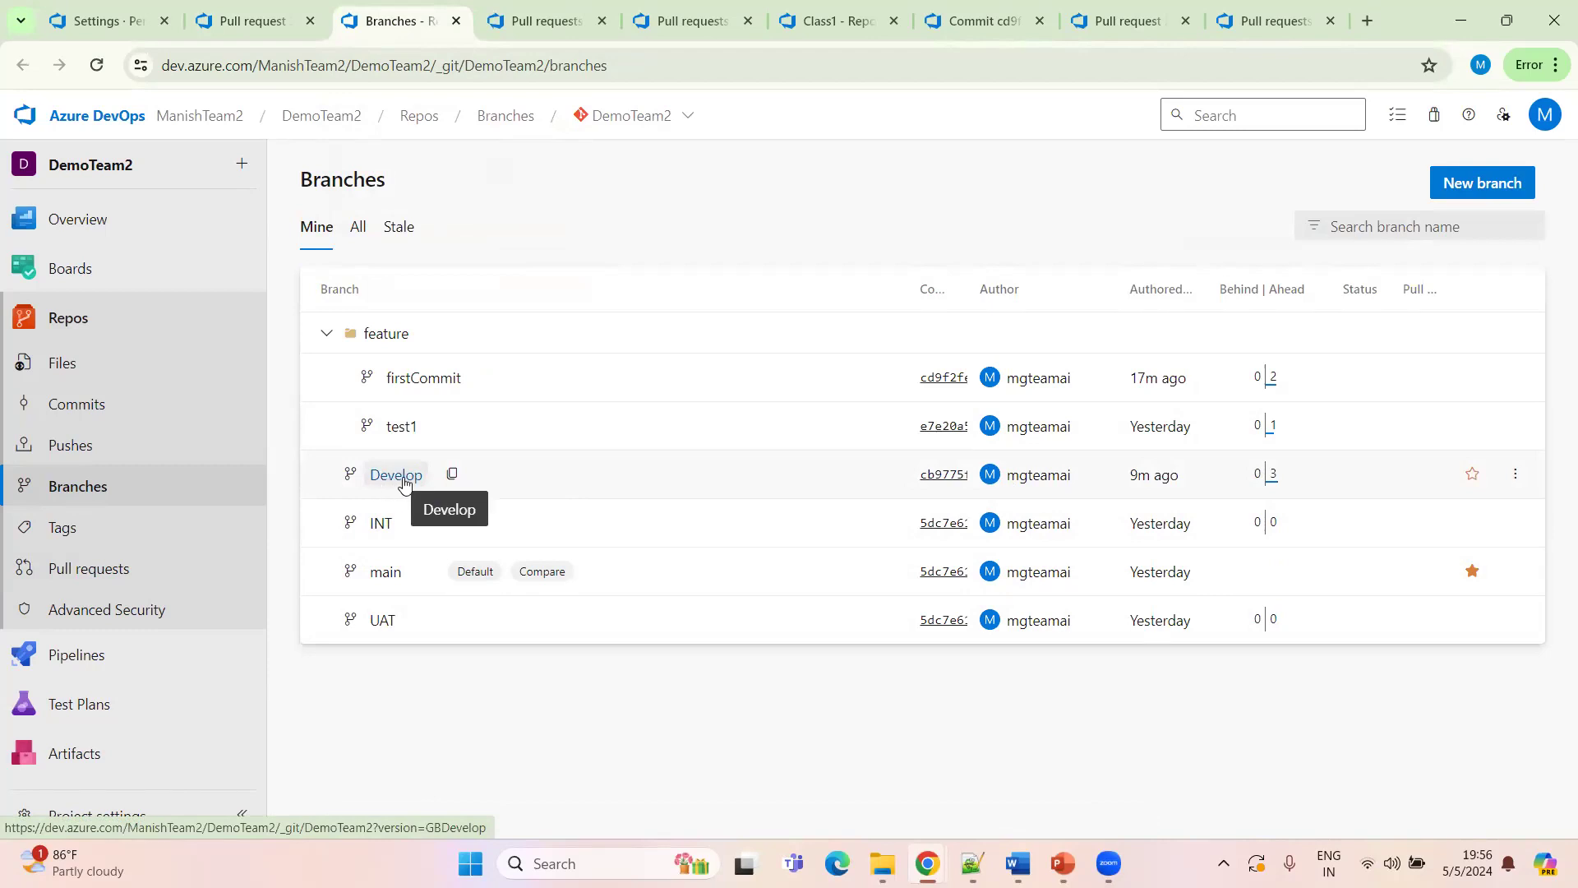
Open the branch policies for Develop and review them, including the automatically included reviewers policy panel
click(1517, 478)
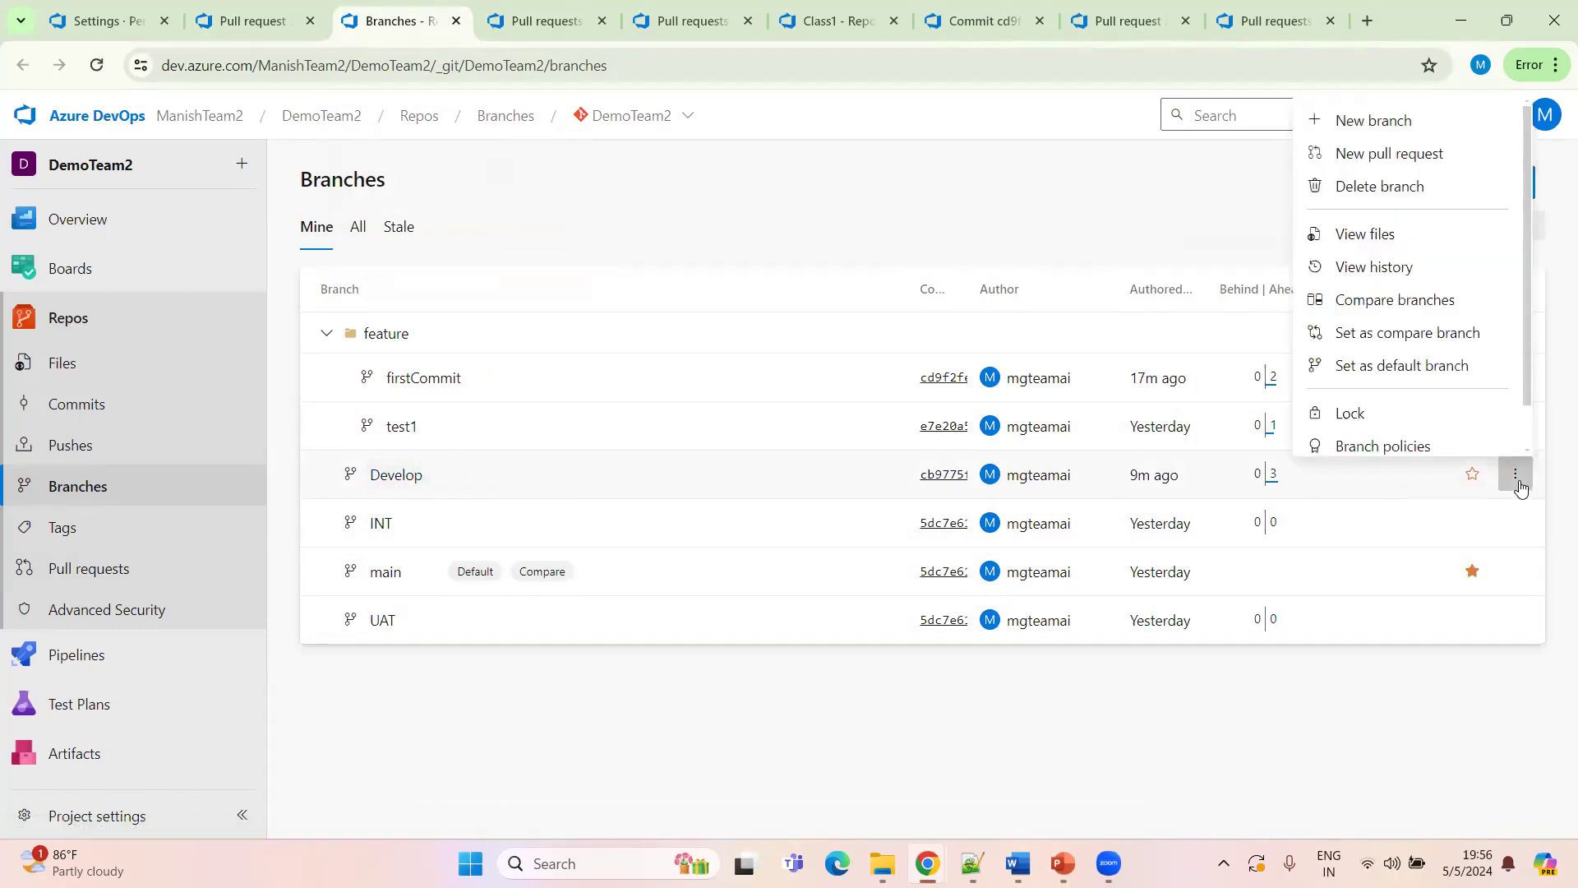
click(1385, 442)
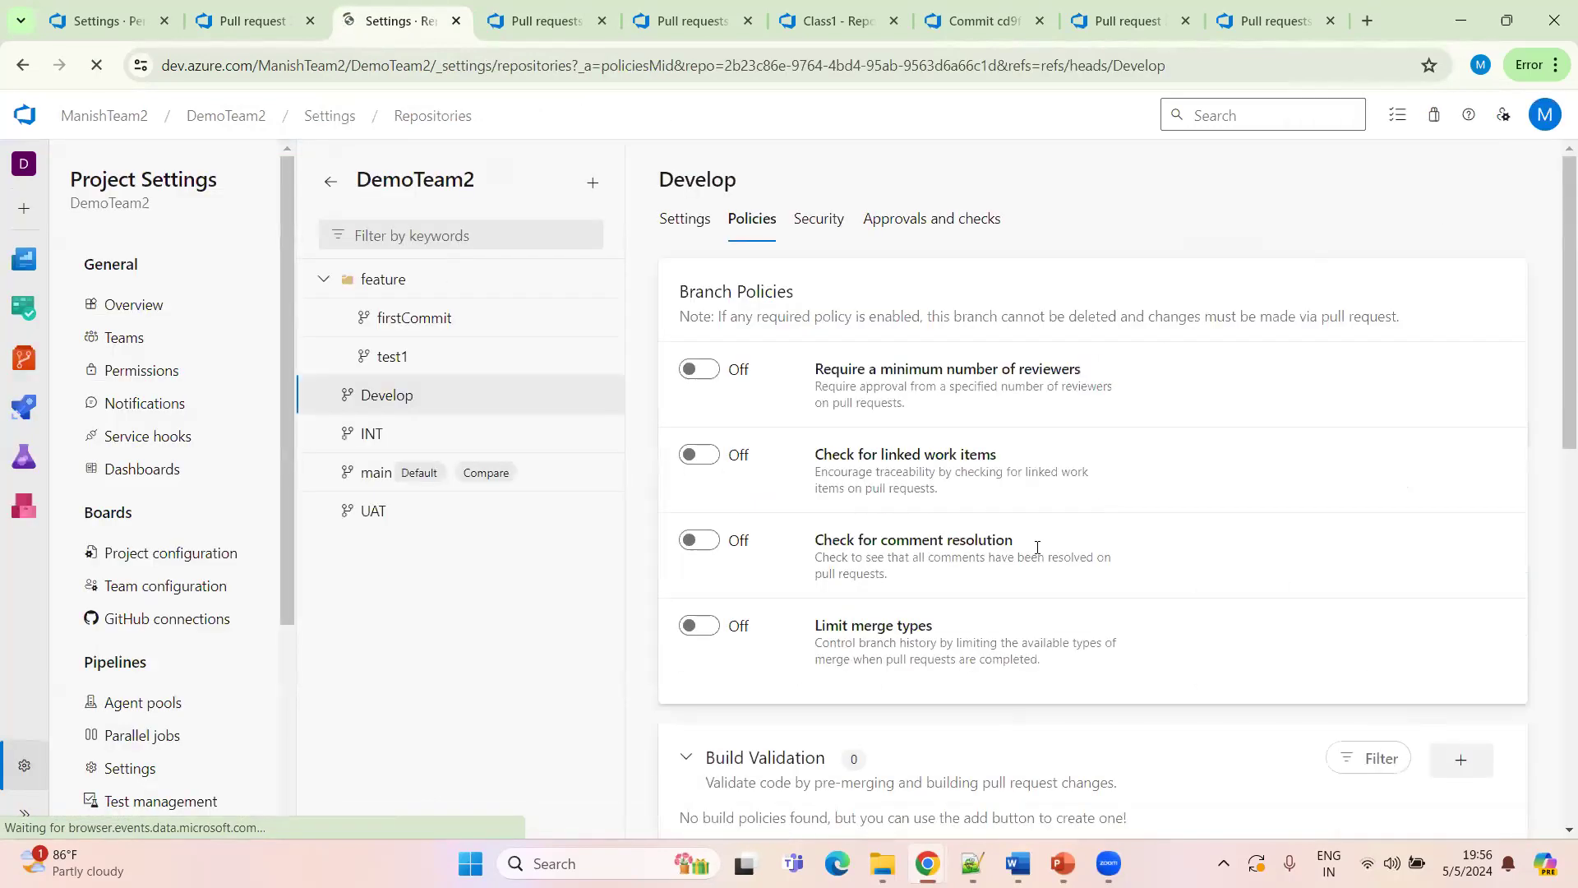
scroll(1037, 547, down, 8)
scroll(1008, 592, up, 2)
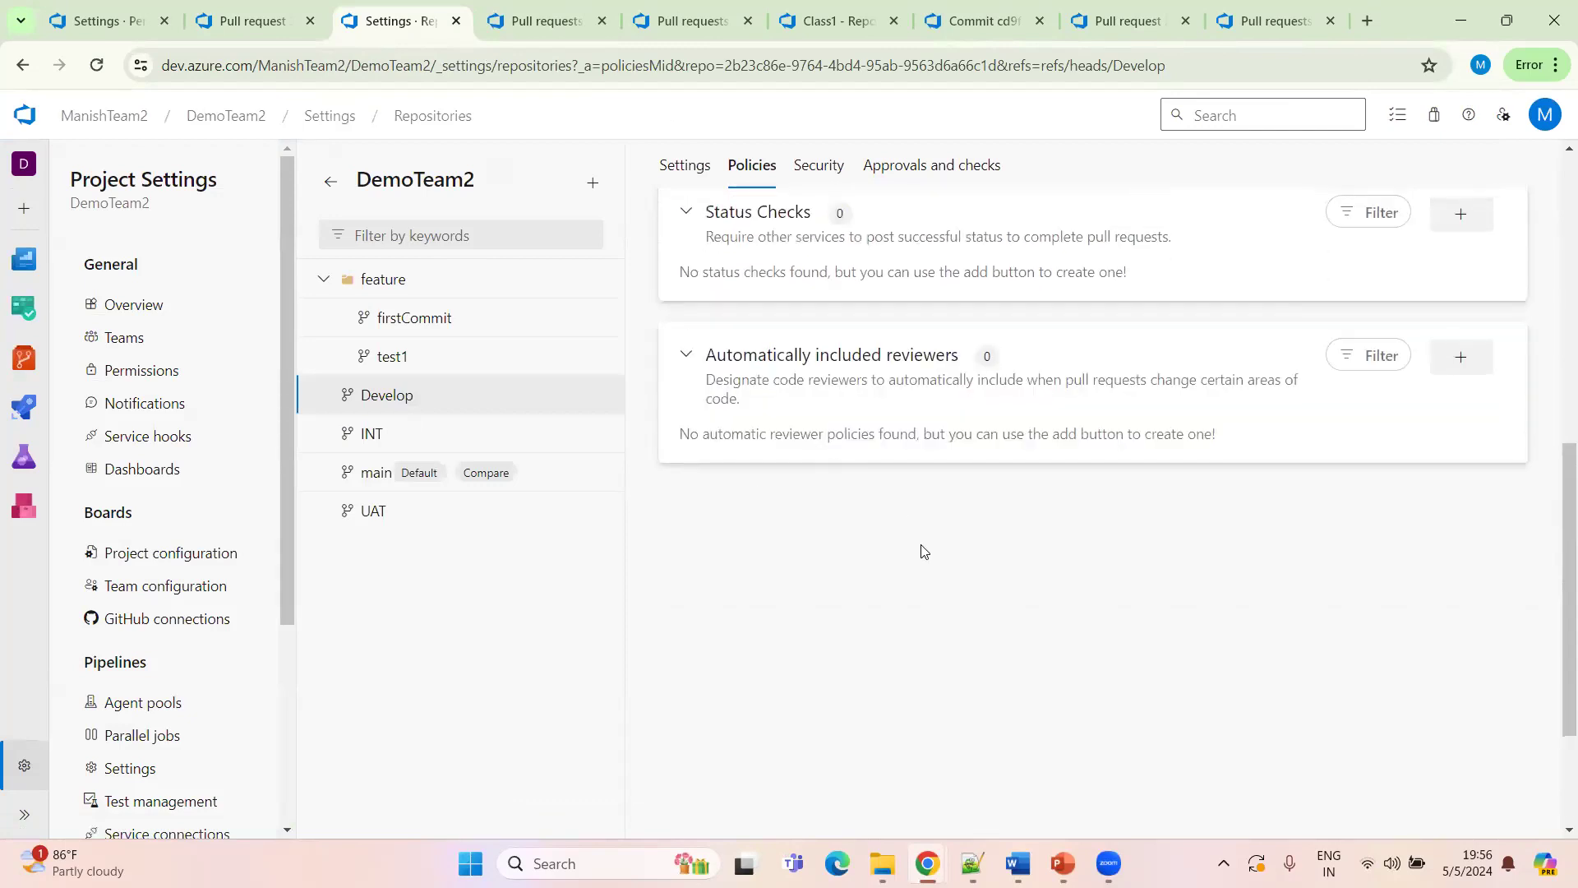
scroll(822, 534, up, 1)
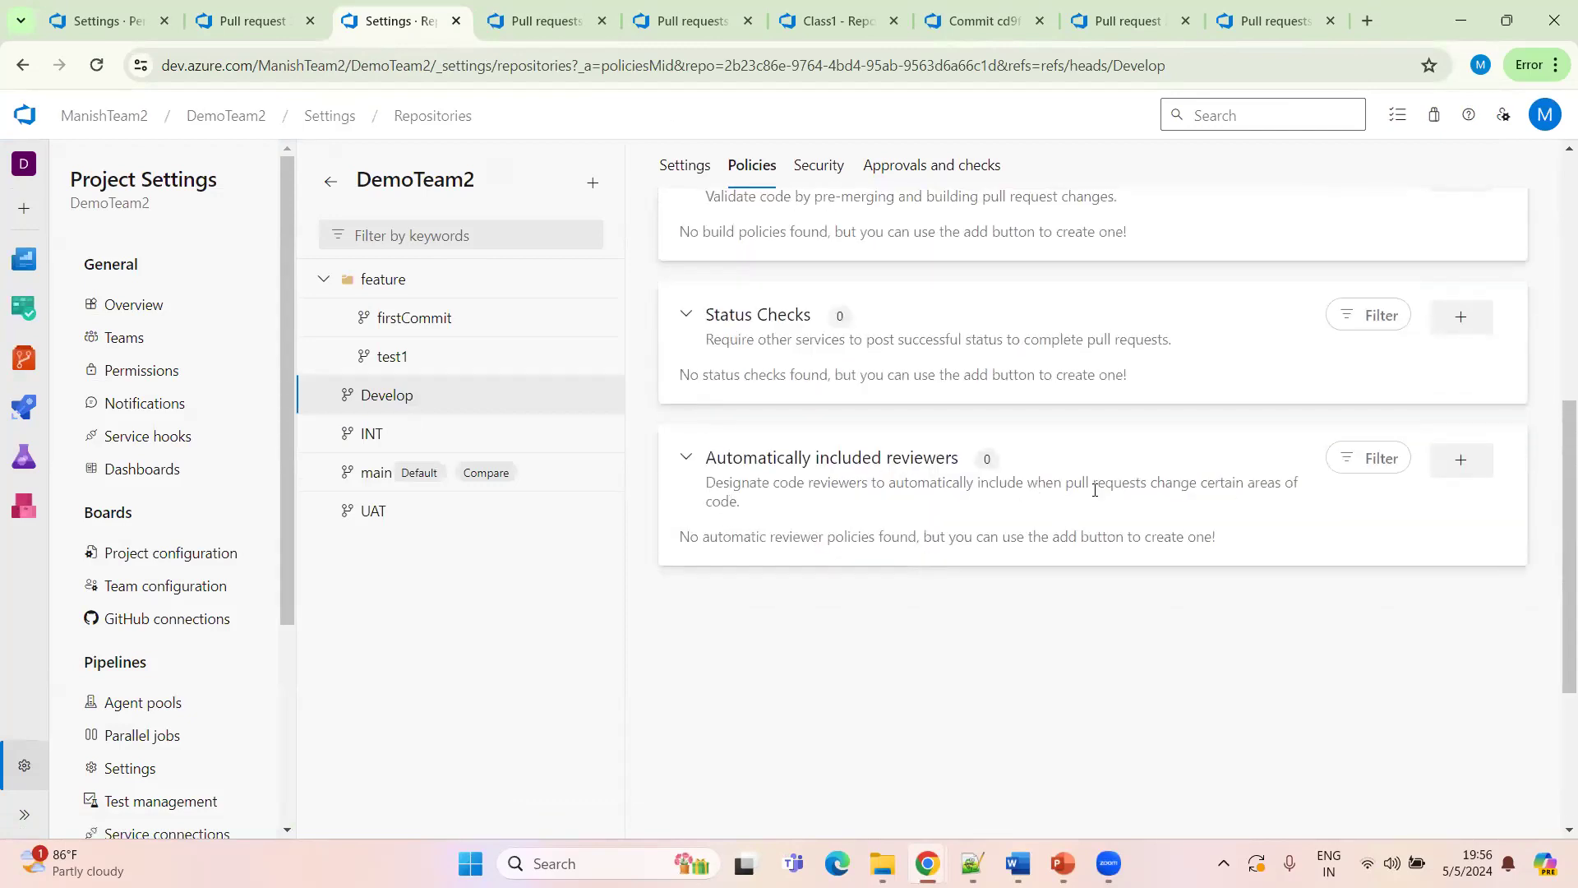
click(1459, 461)
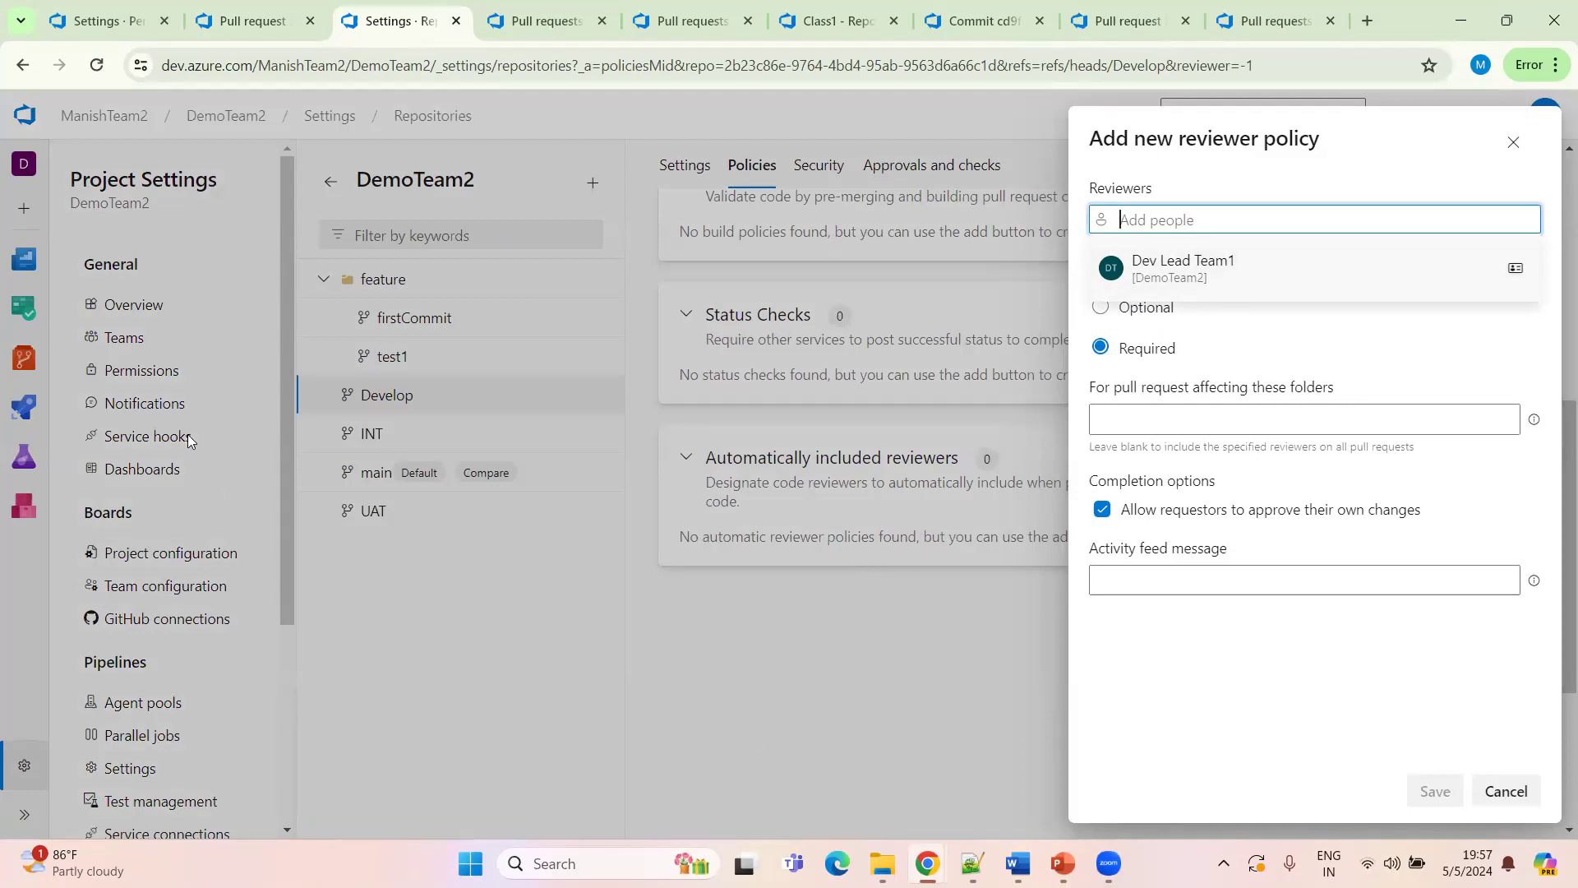
click(138, 374)
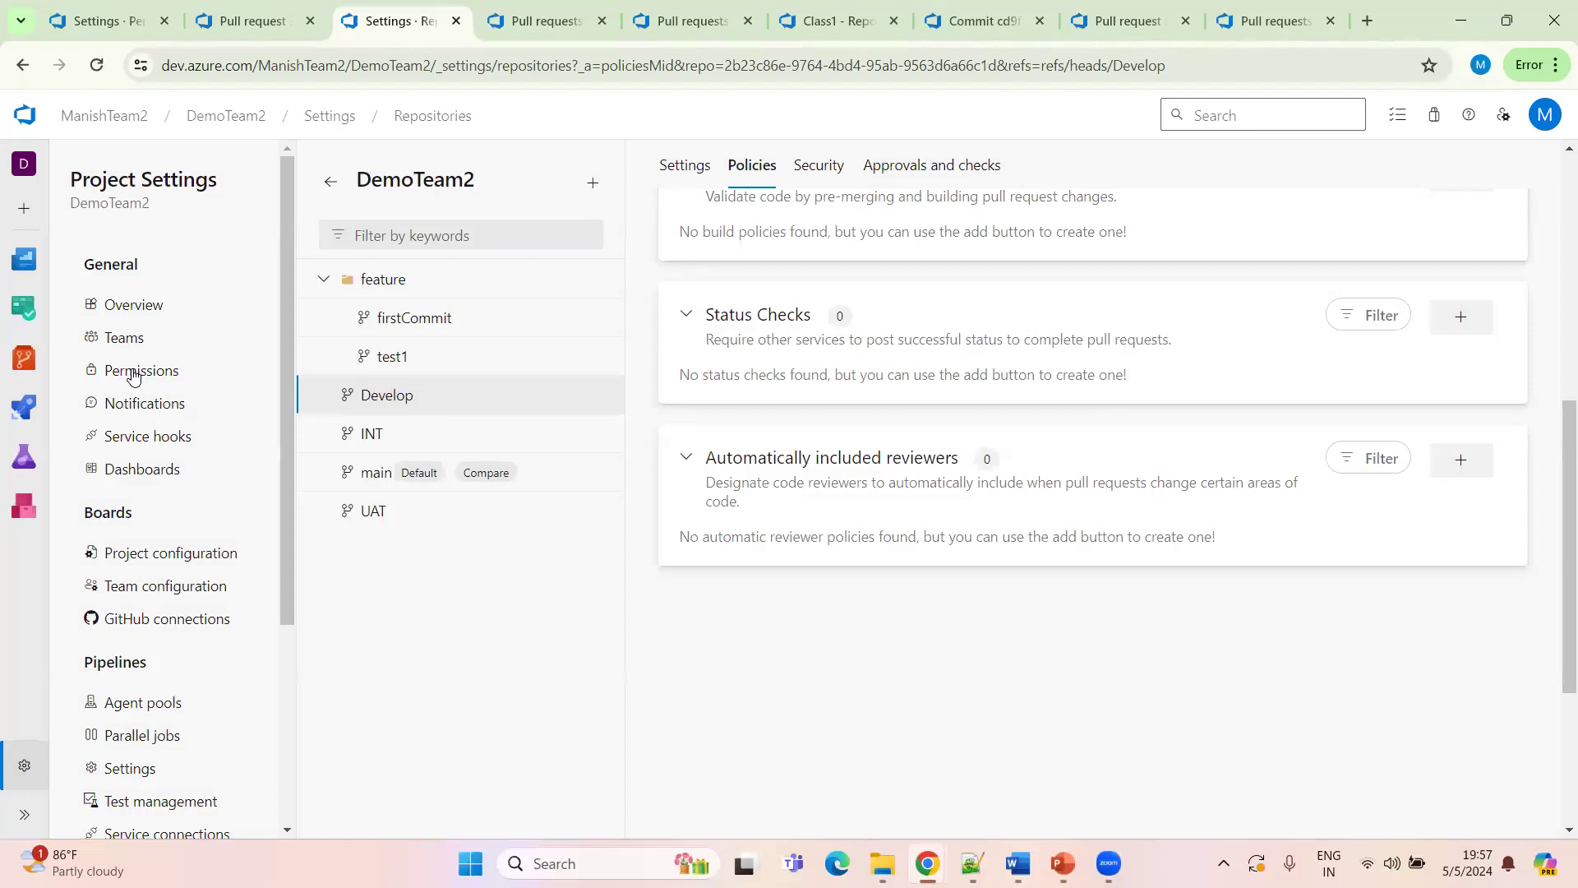
click(134, 374)
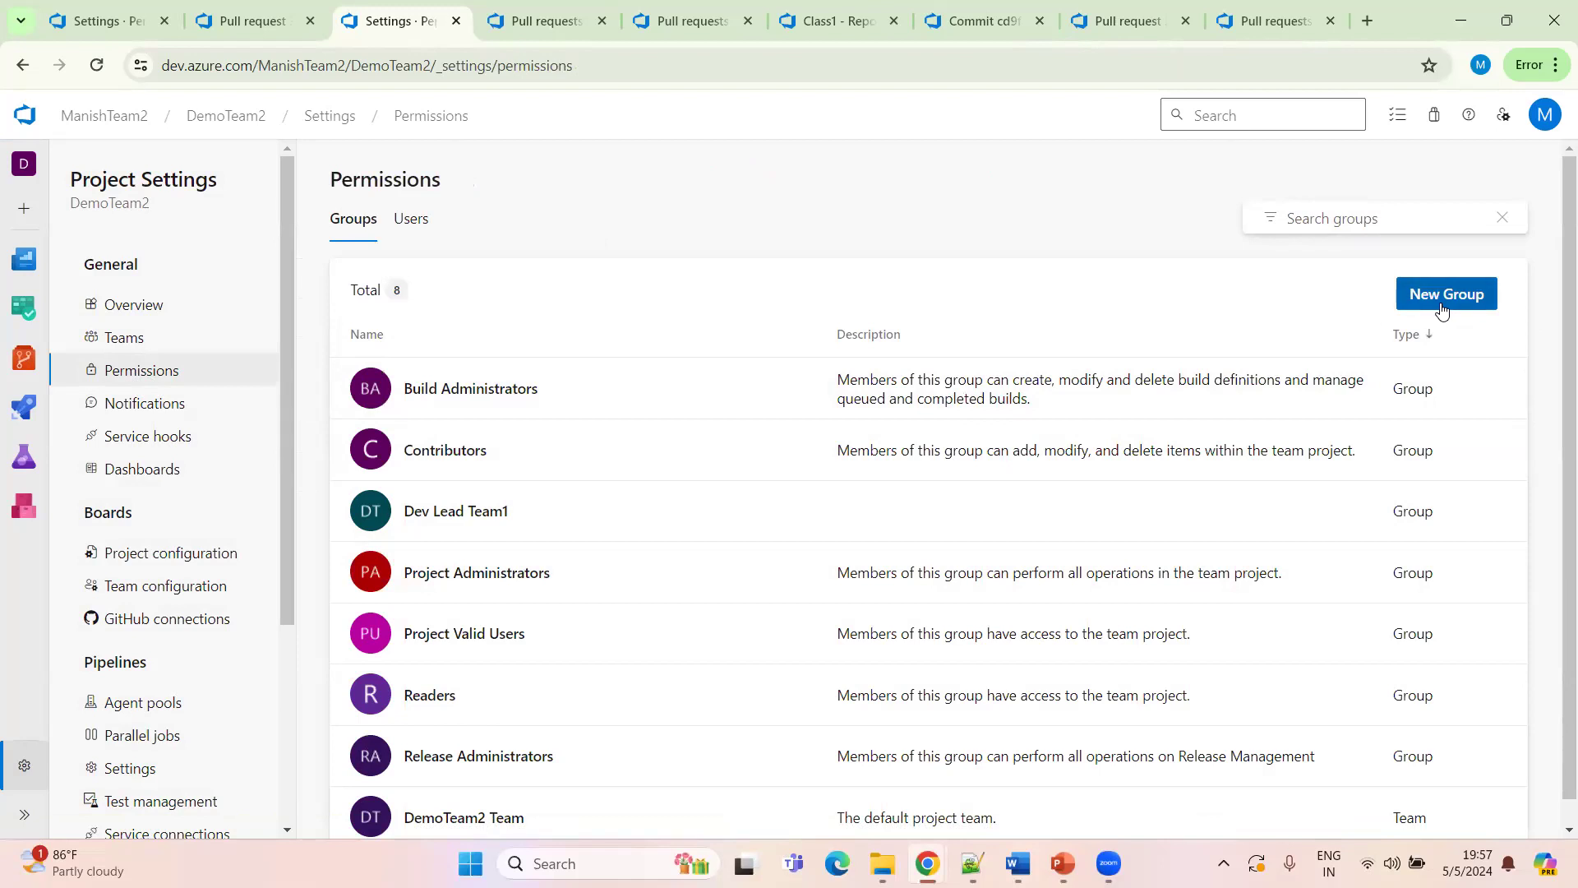
click(1442, 311)
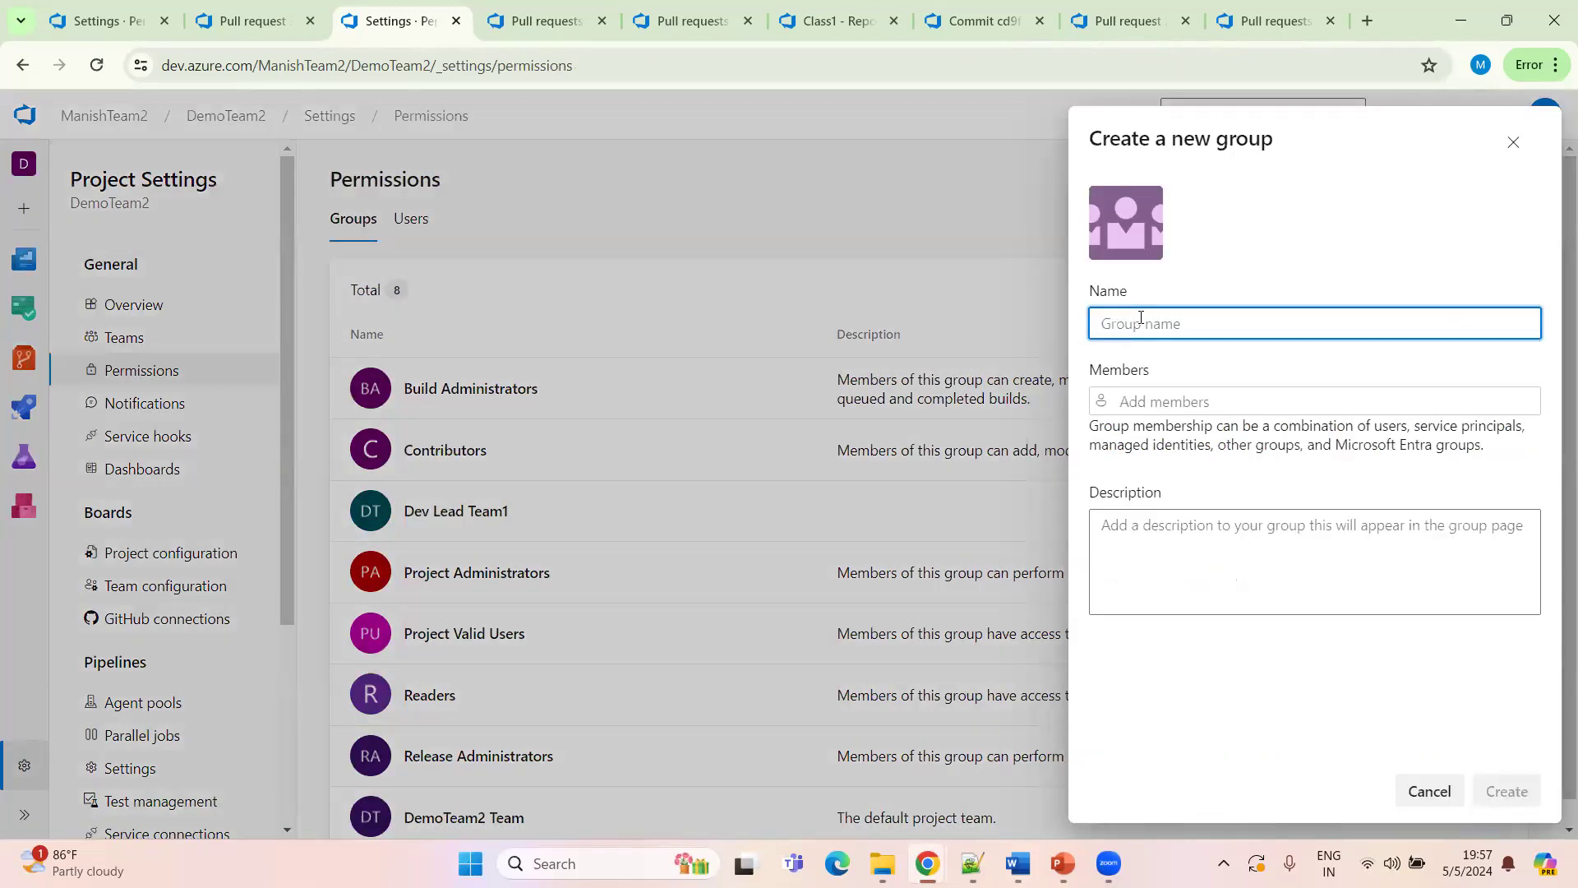
text(Dev Lead)
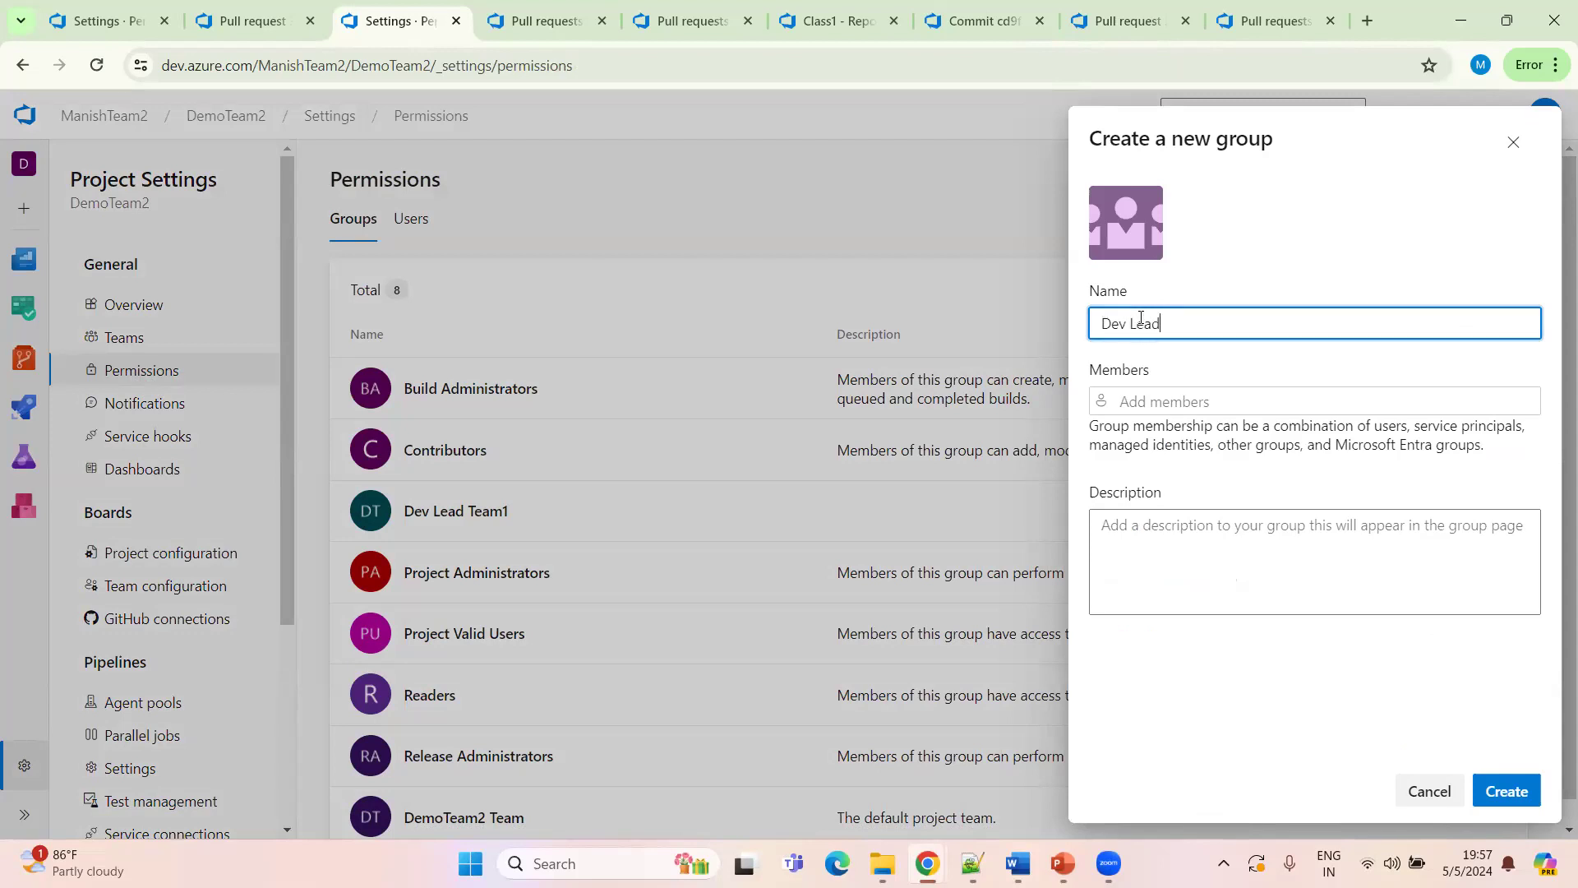
text( Team 2)
click(1147, 401)
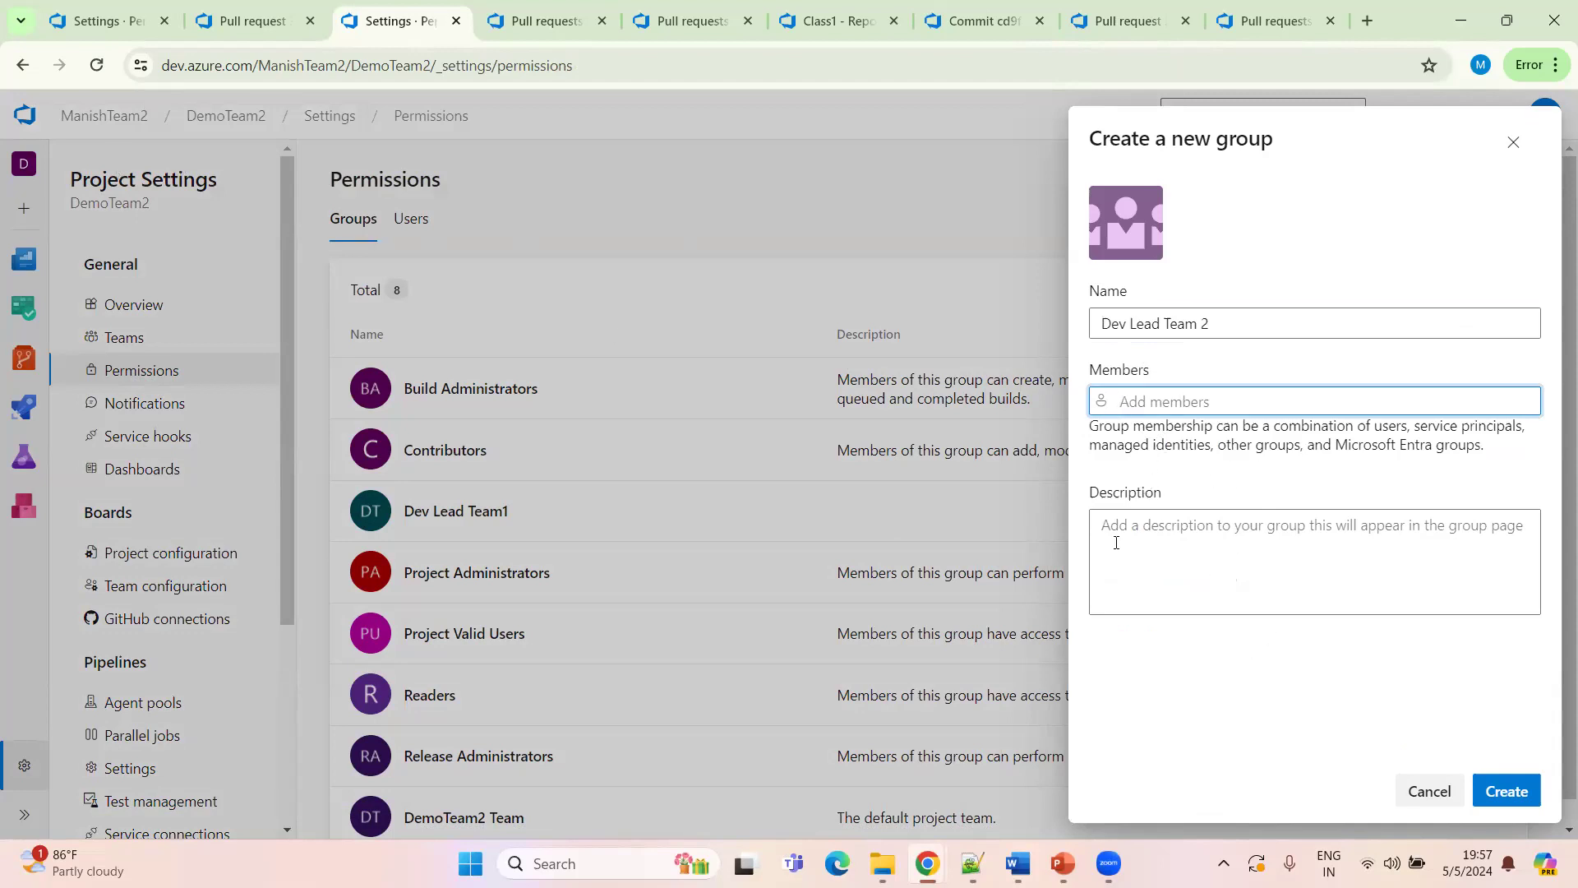
click(1251, 718)
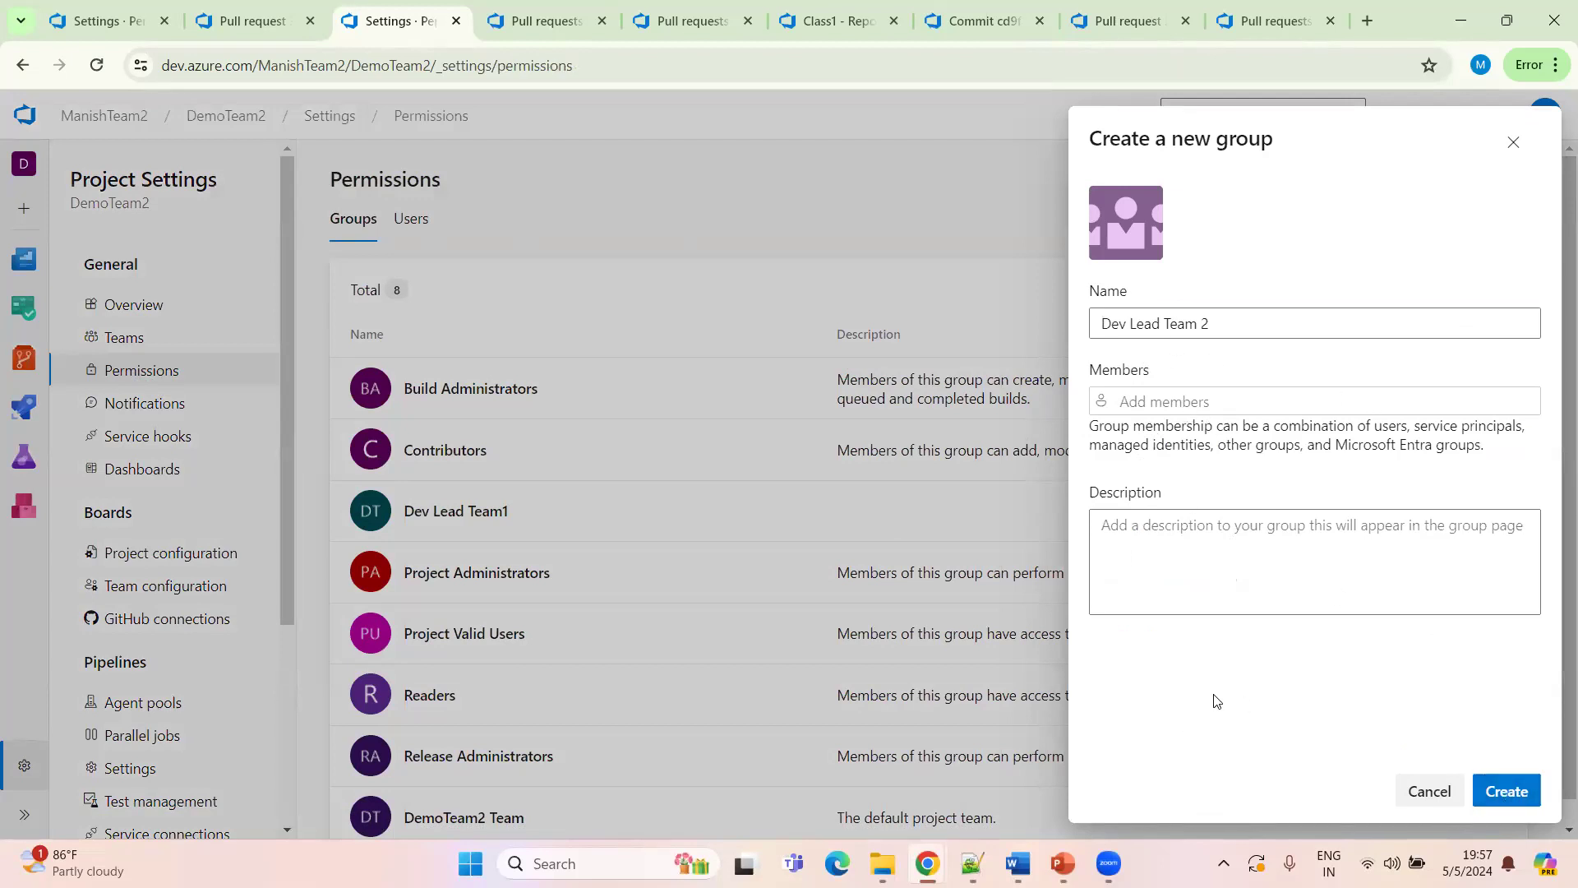
click(1143, 403)
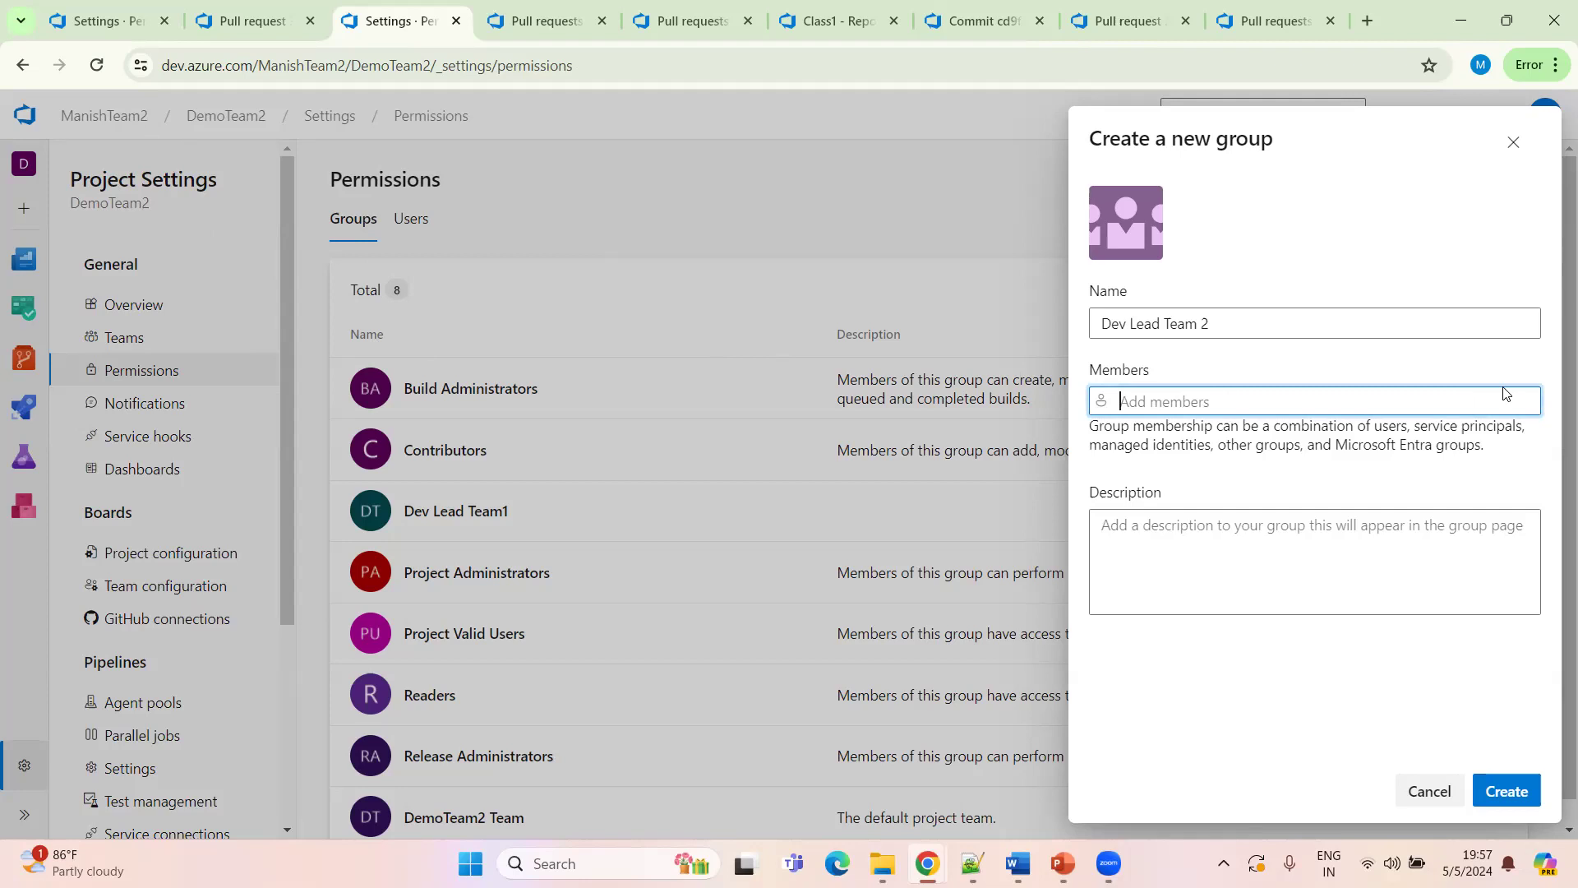
click(1398, 791)
Open the organization settings Users page and look at the add-users form
click(110, 118)
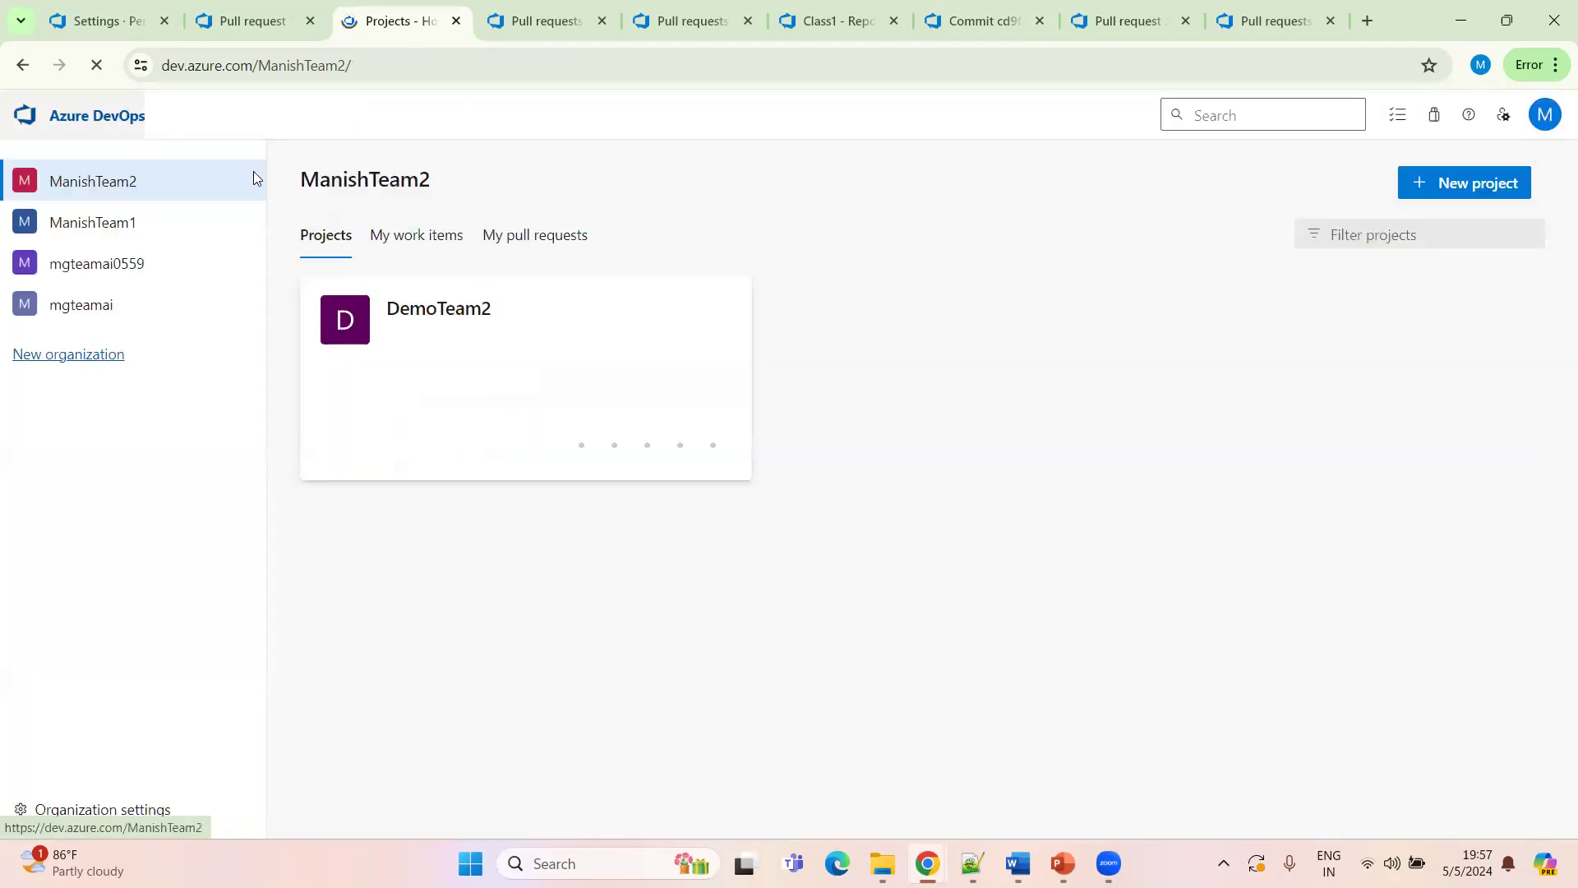
click(108, 810)
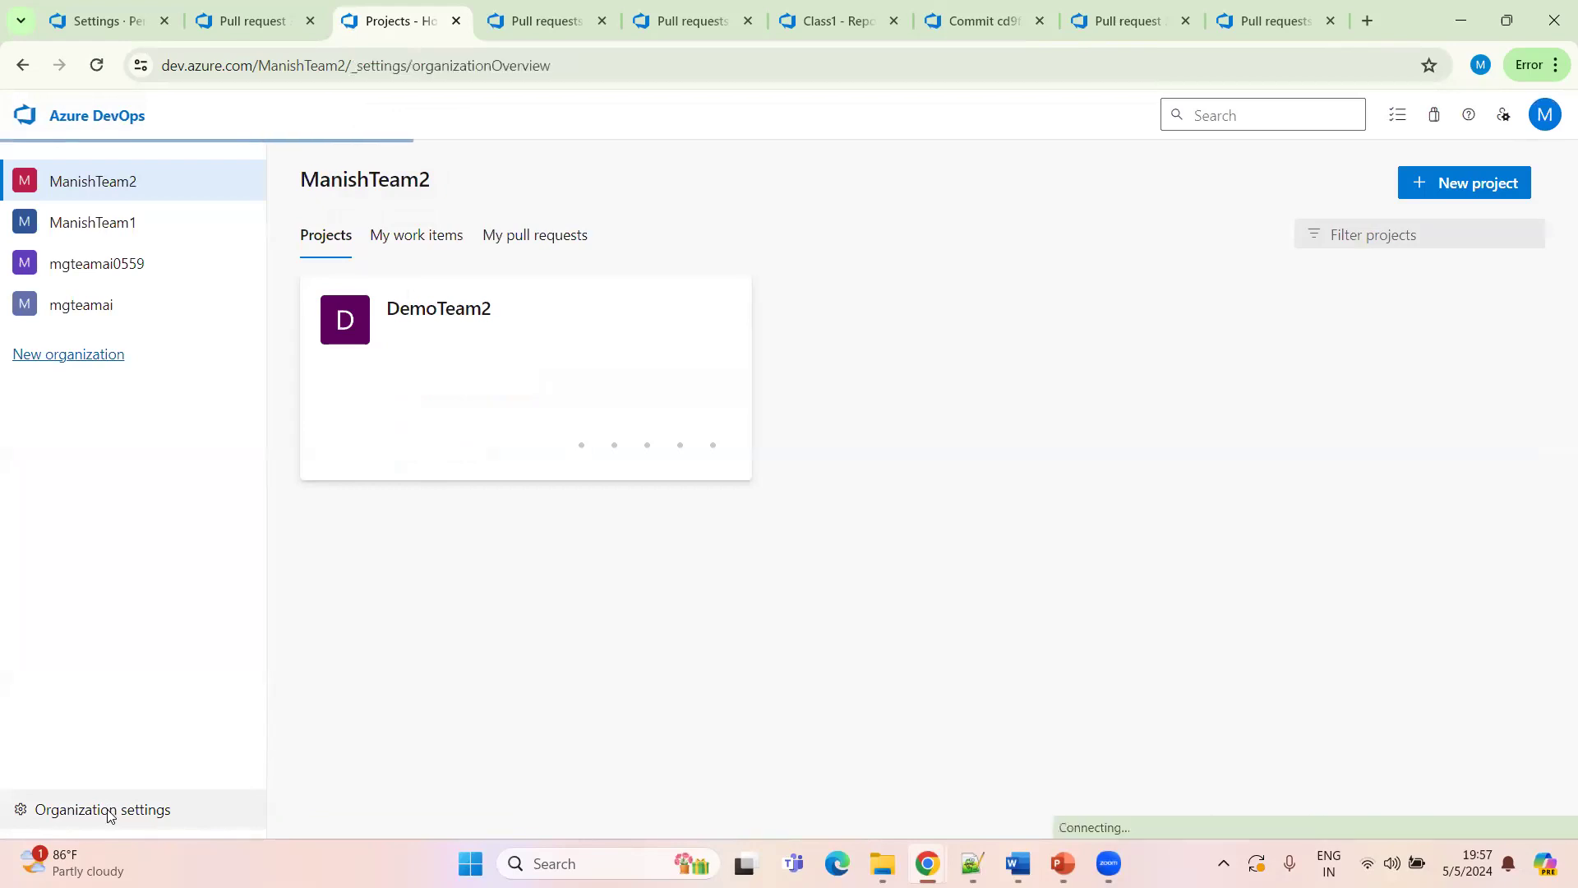
click(71, 406)
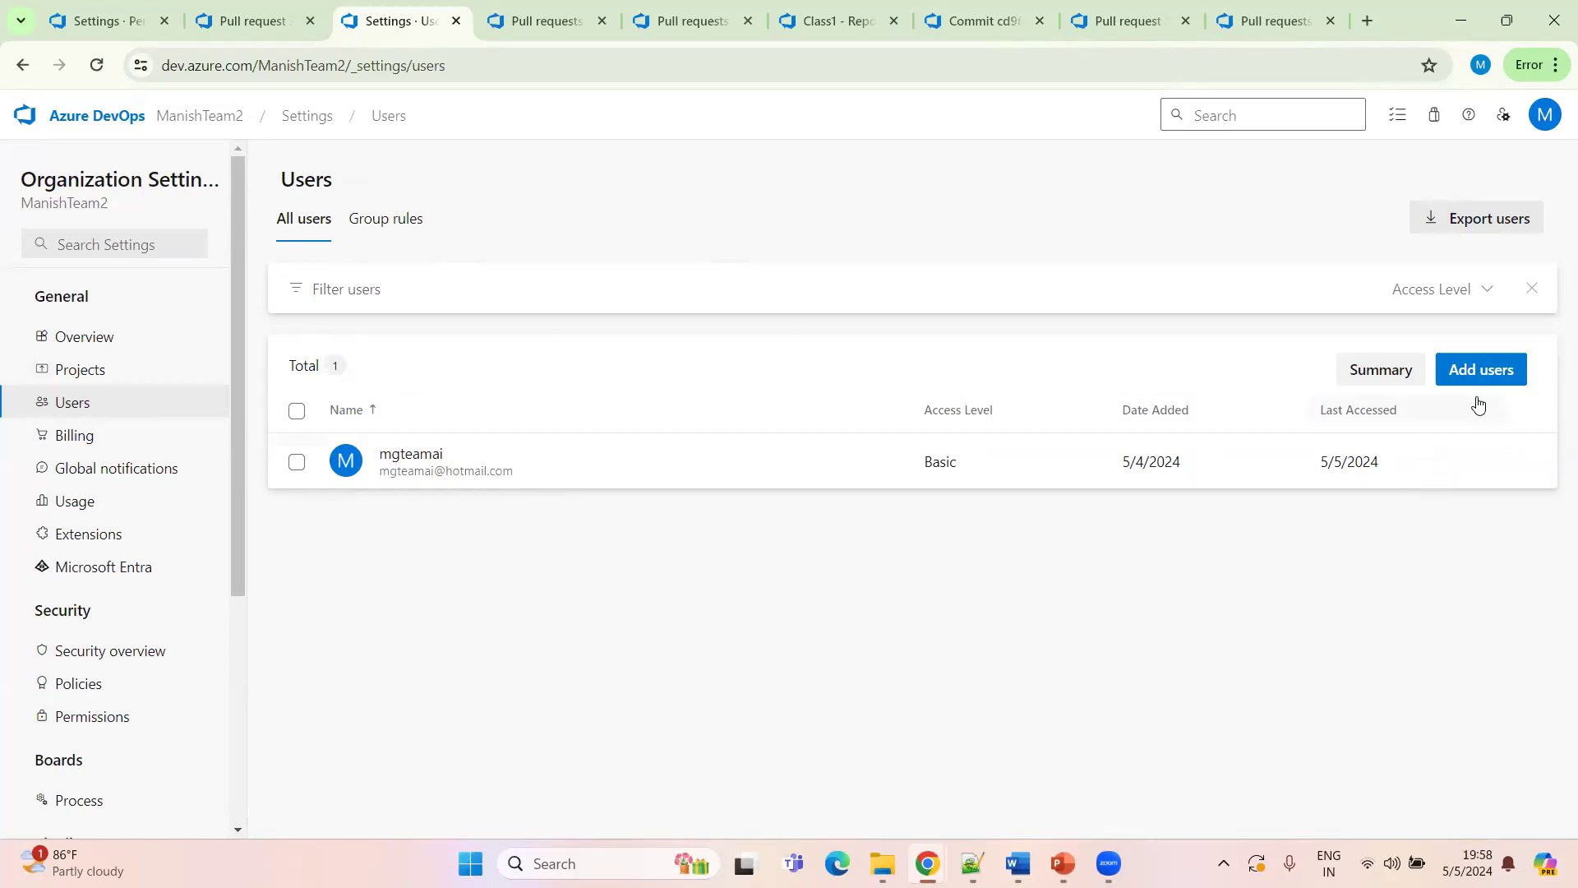
click(567, 296)
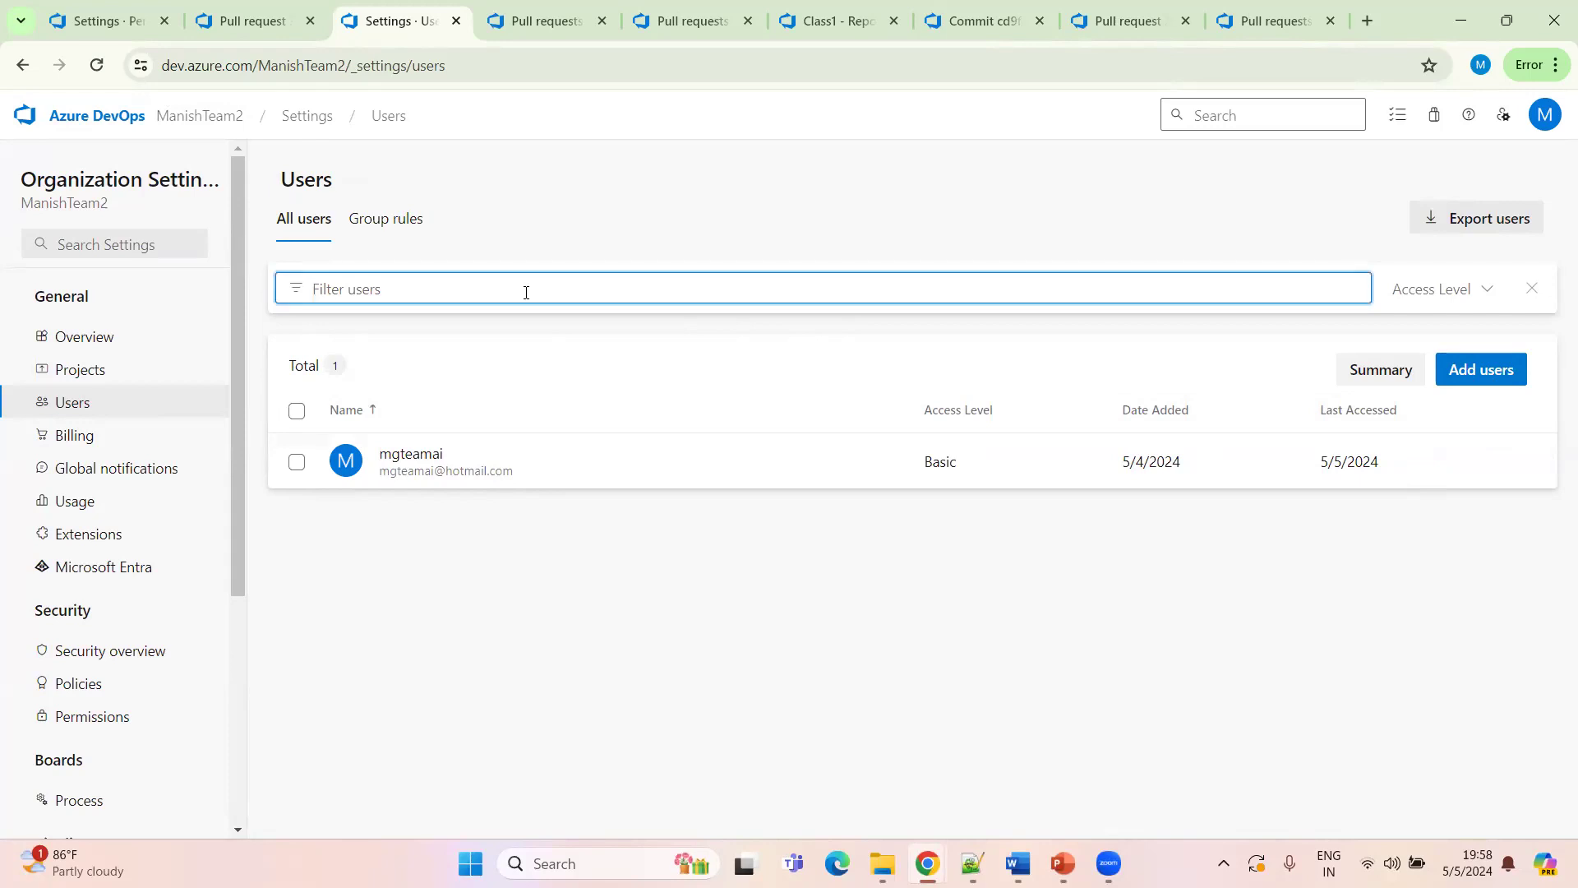
click(1492, 374)
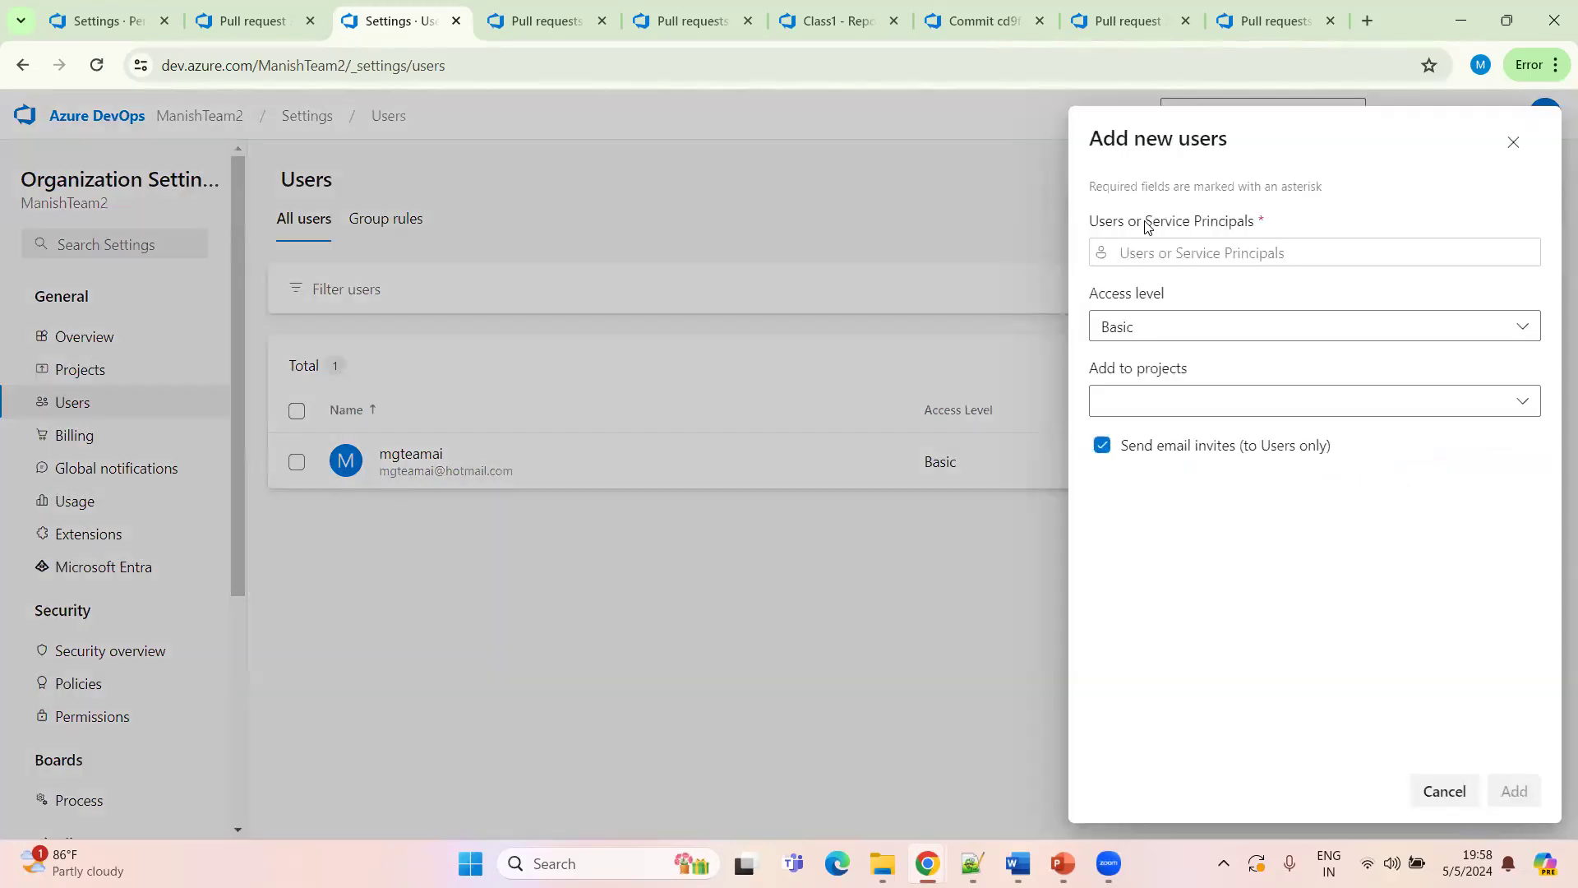
click(1159, 248)
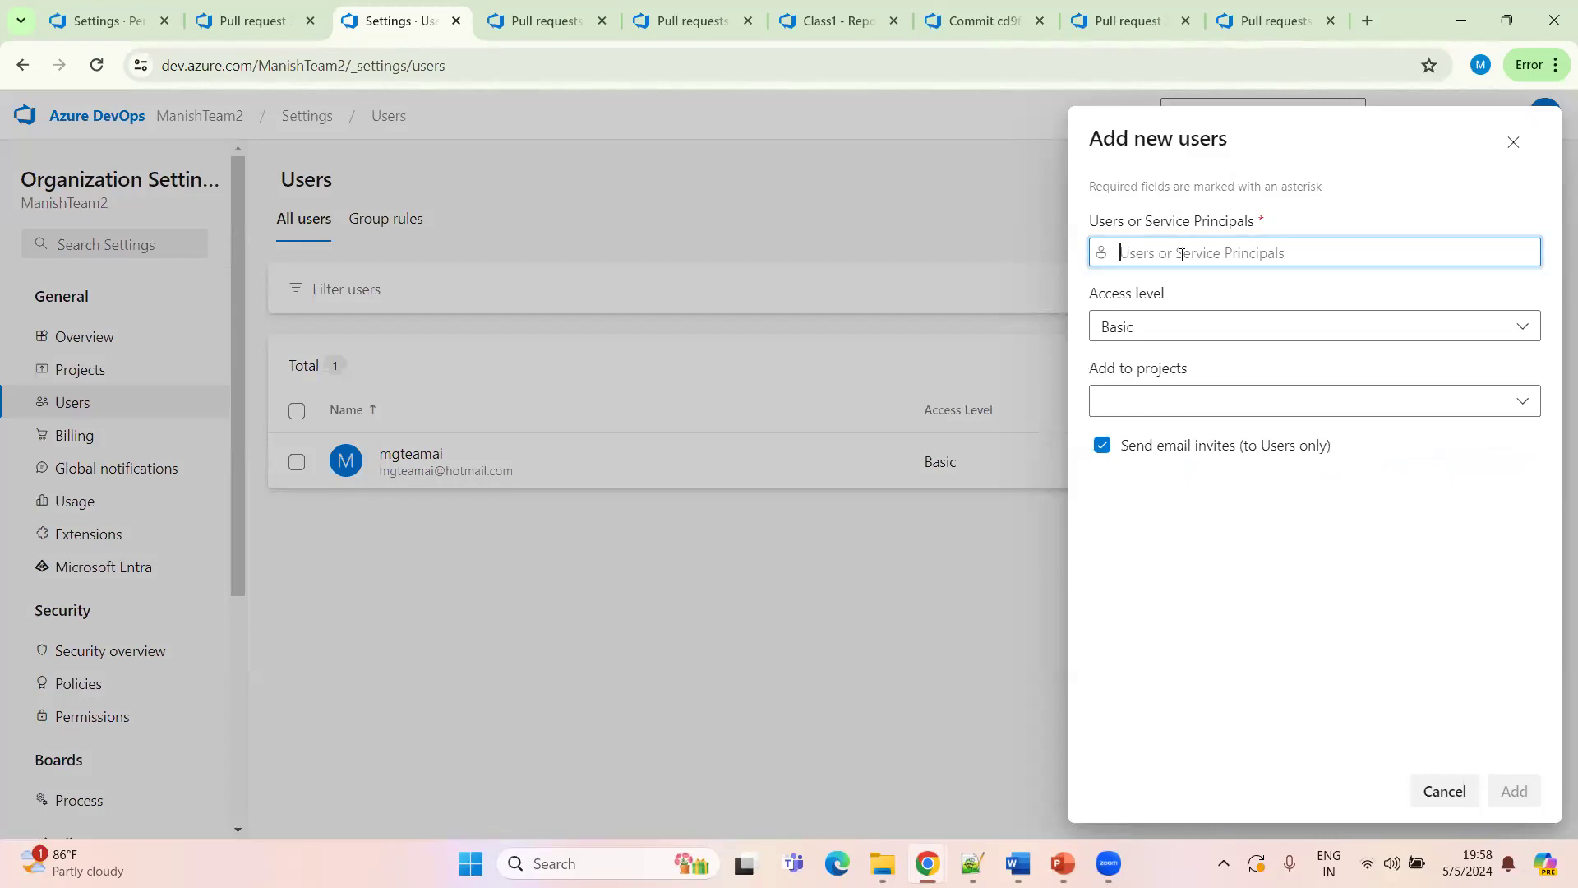
click(1447, 796)
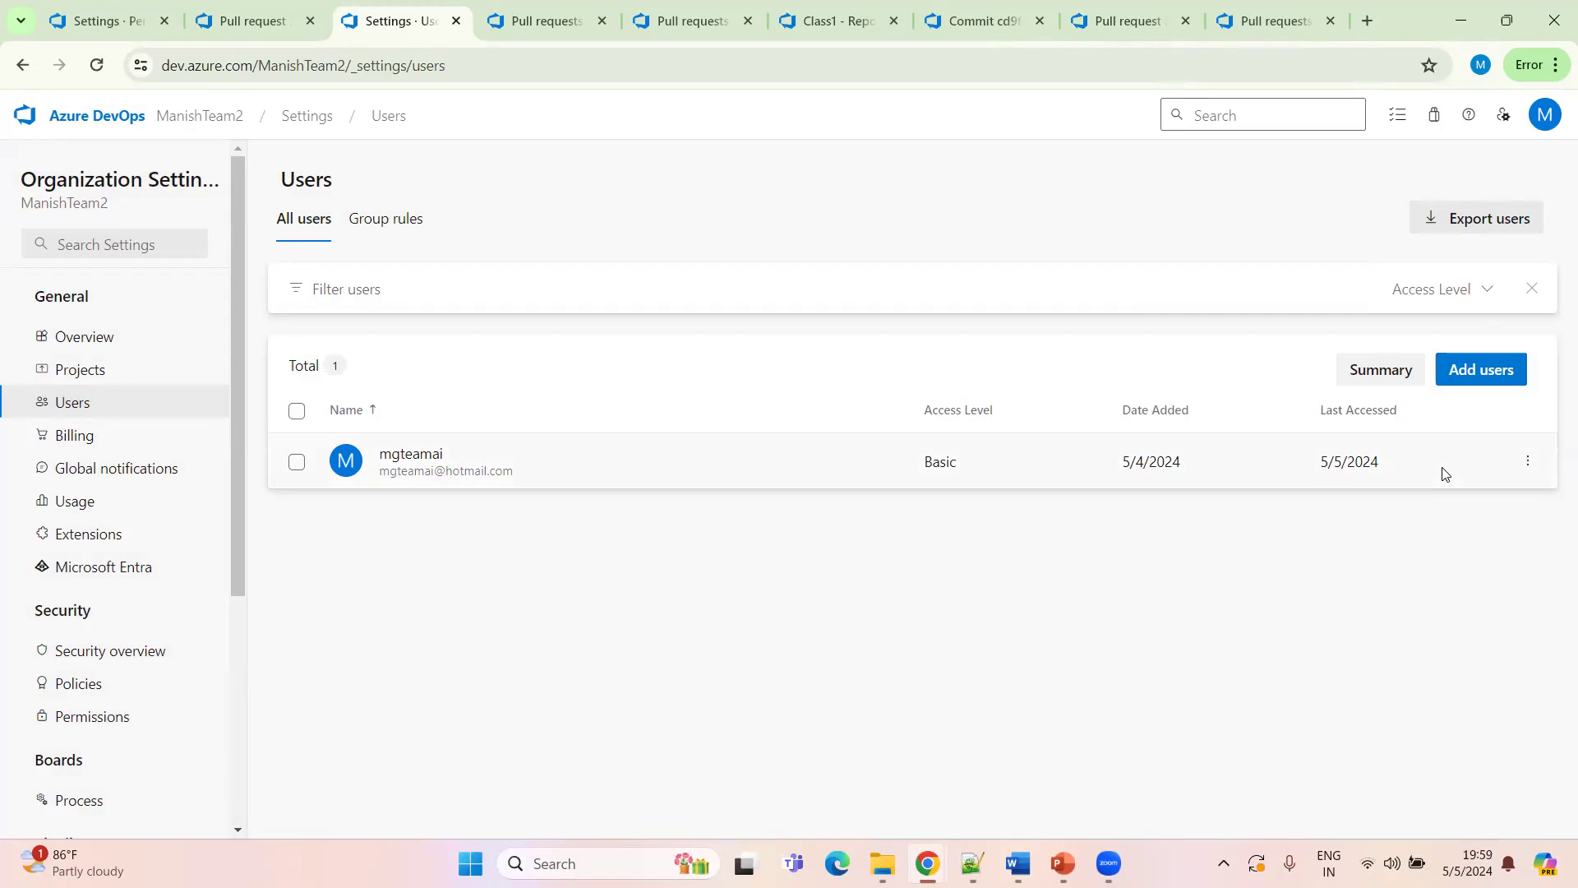
Copy the signed-in account's e-mail address from the profile card
click(1546, 117)
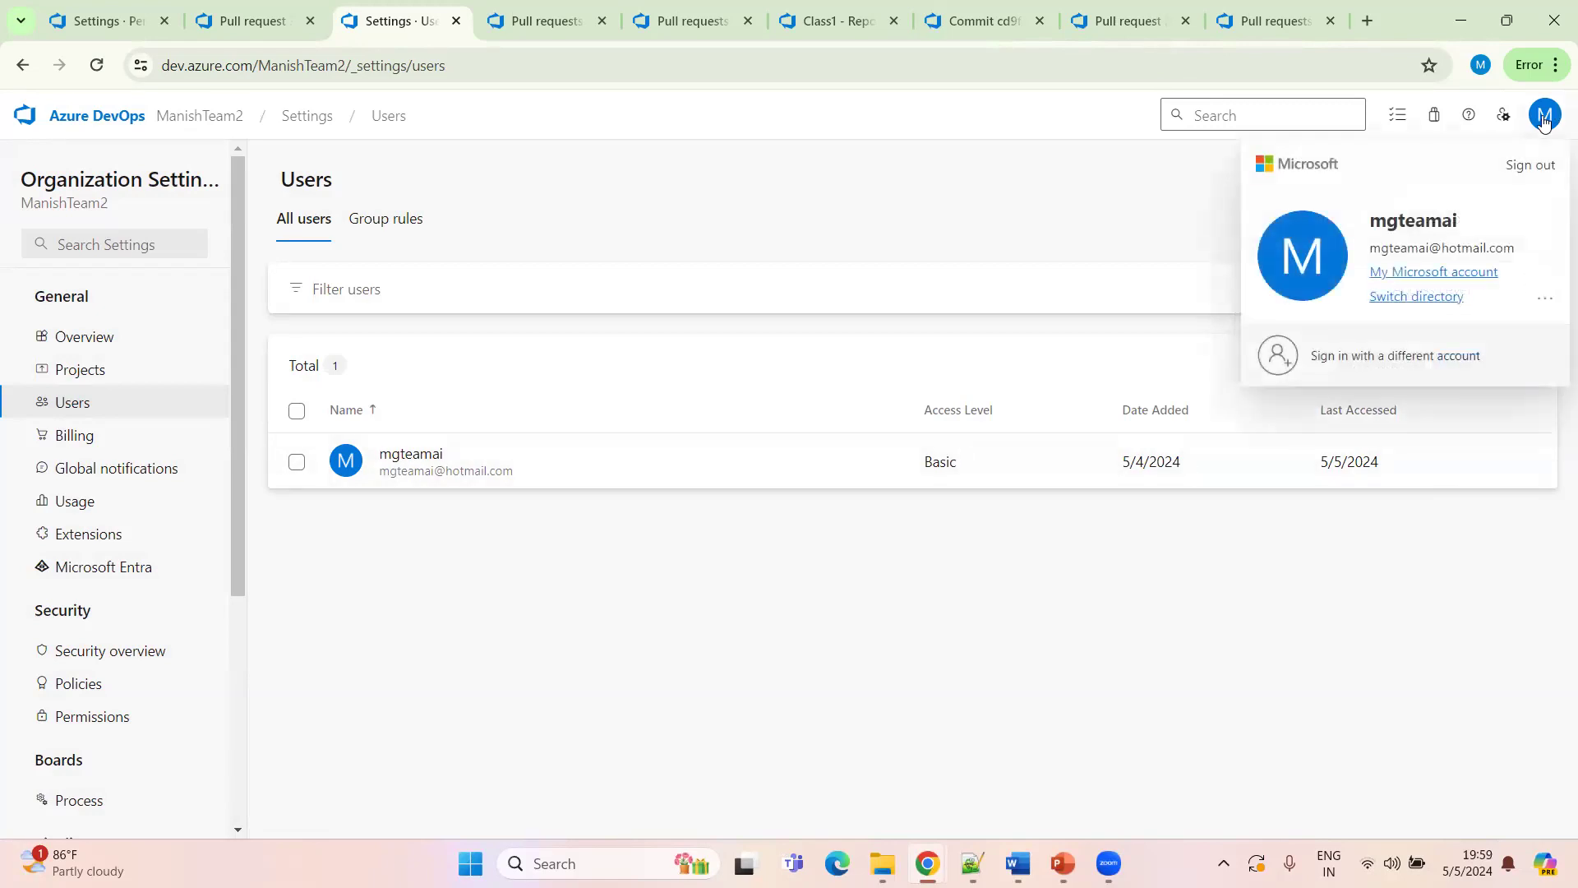
drag(1374, 240, 1514, 246)
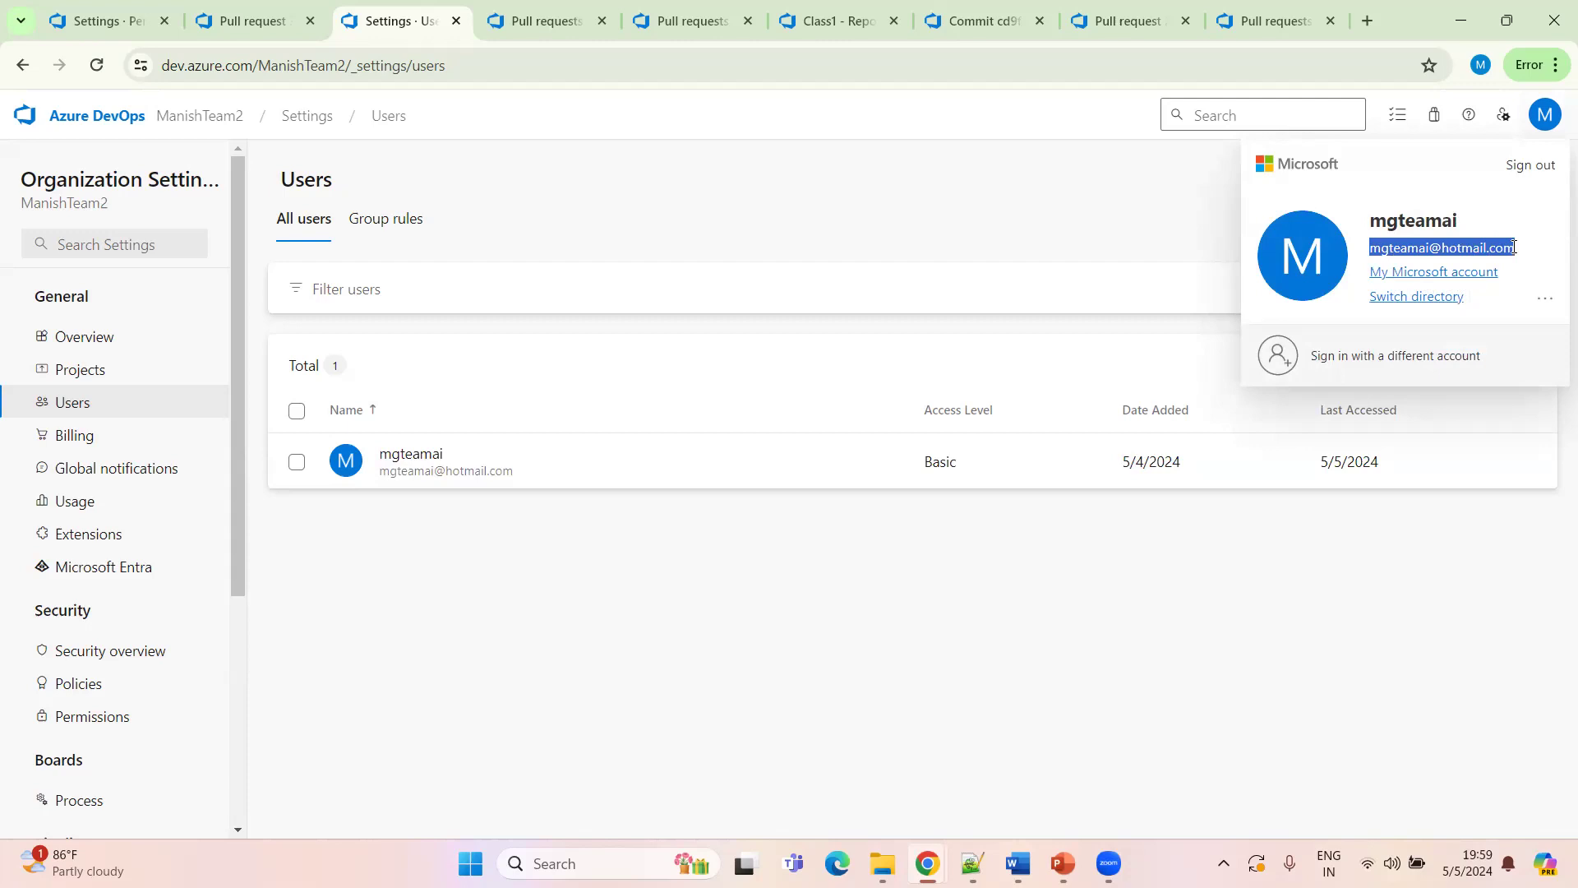
click(1371, 250)
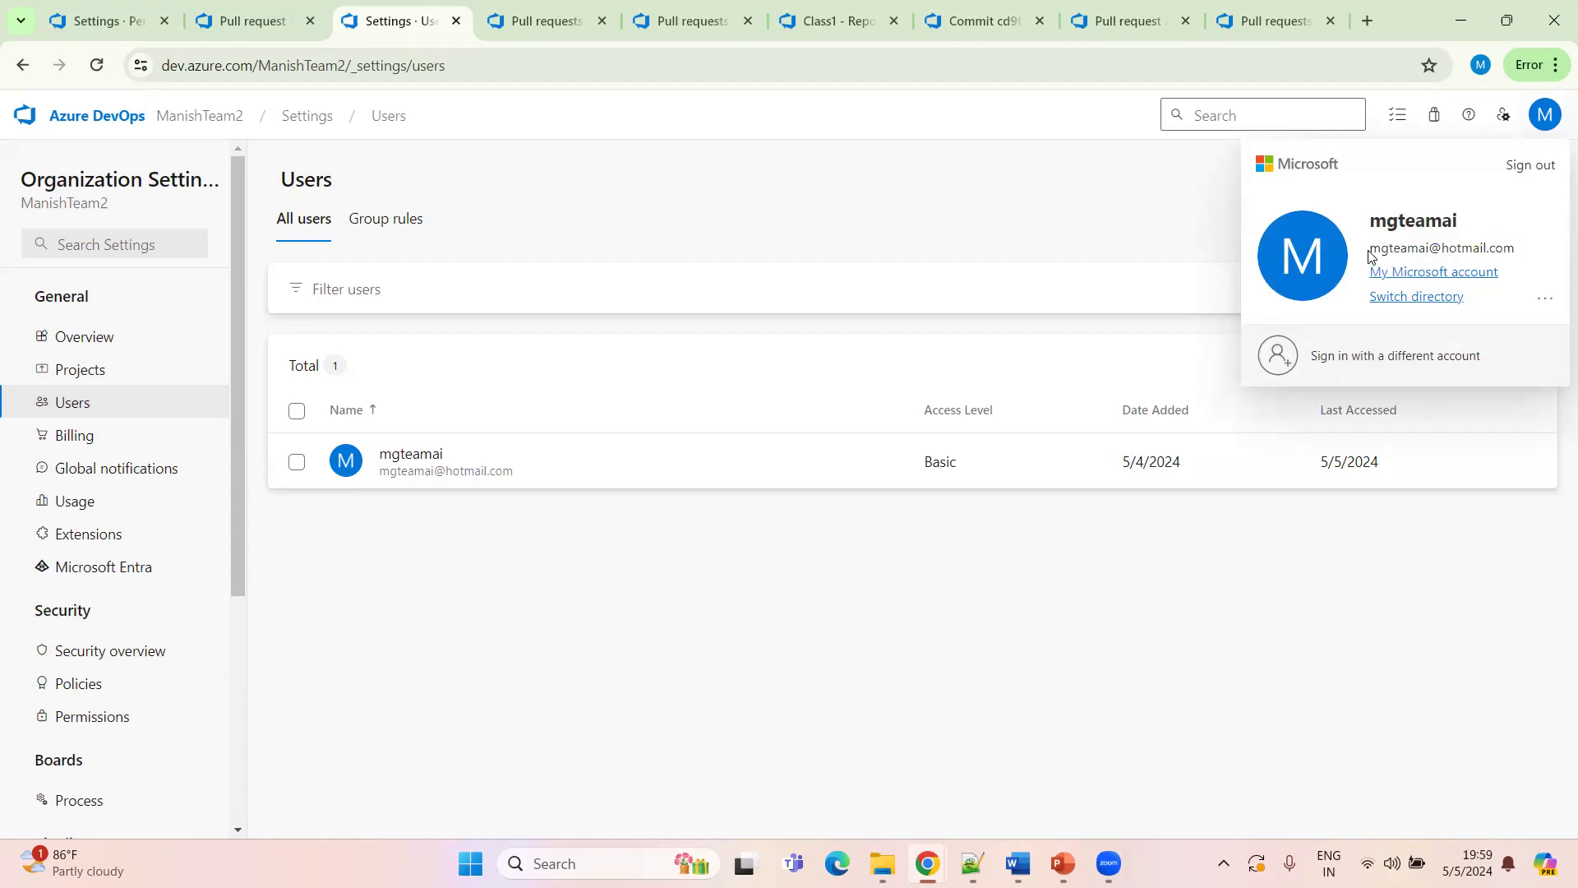
drag(1371, 250, 1513, 246)
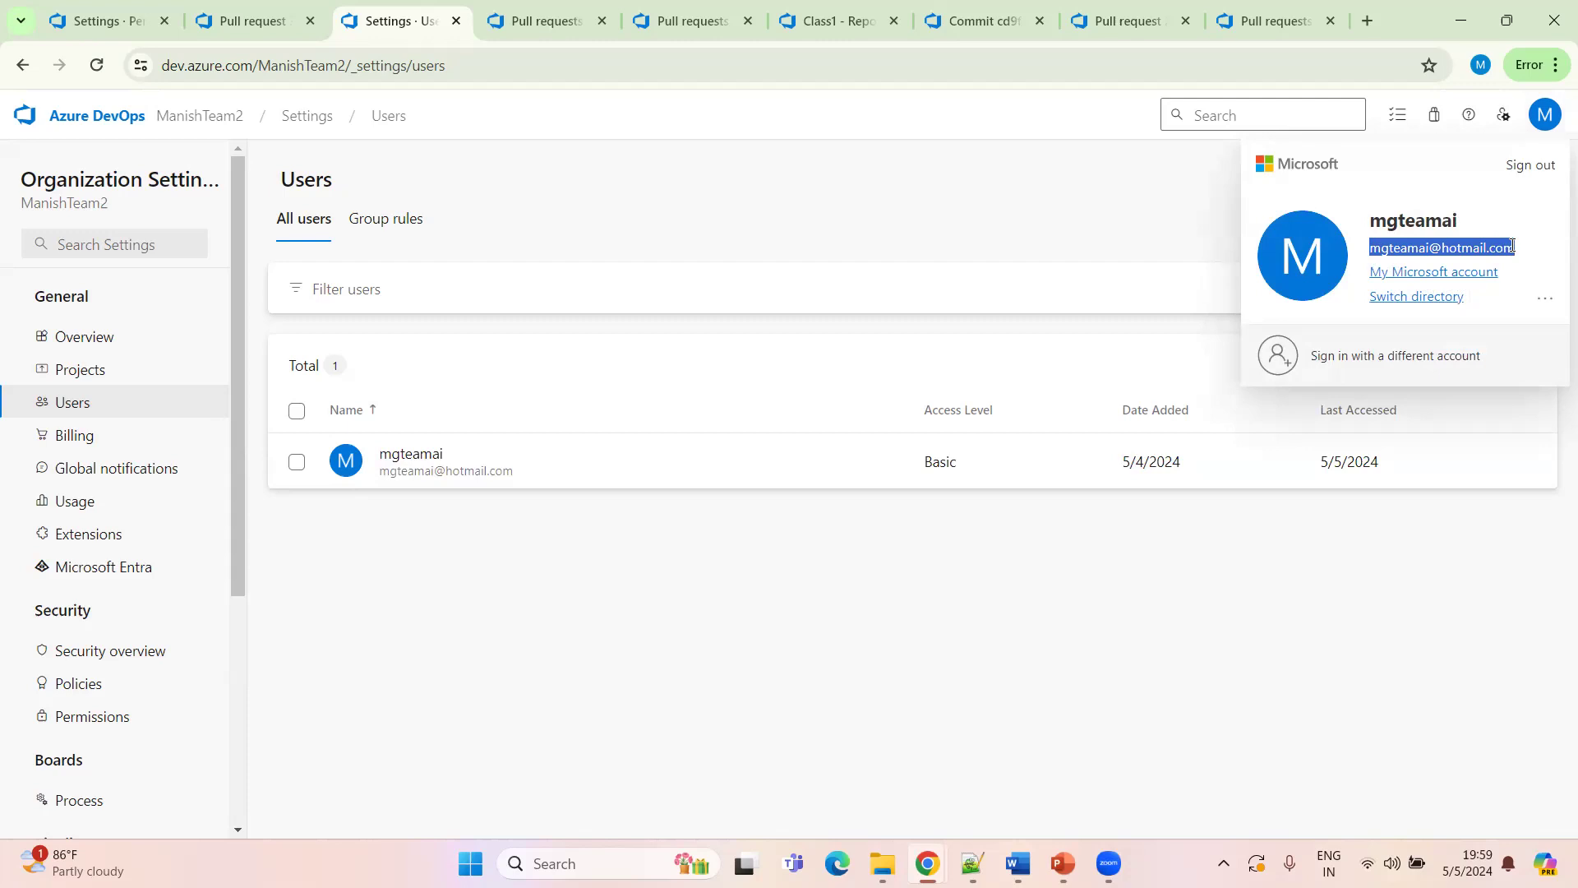
key(alt+Tab)
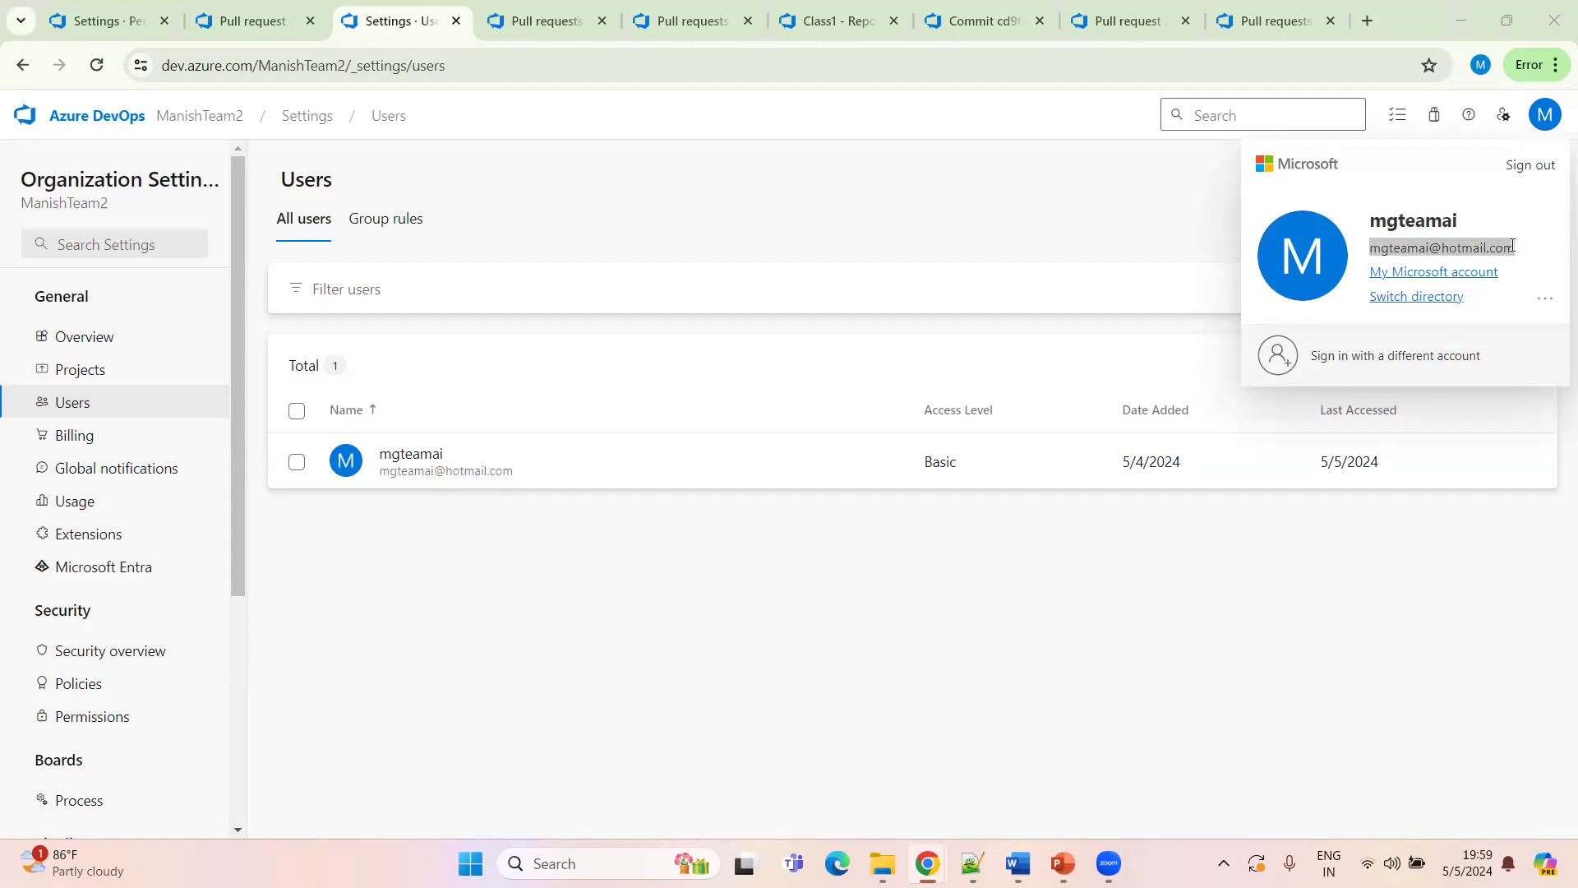
click(1338, 658)
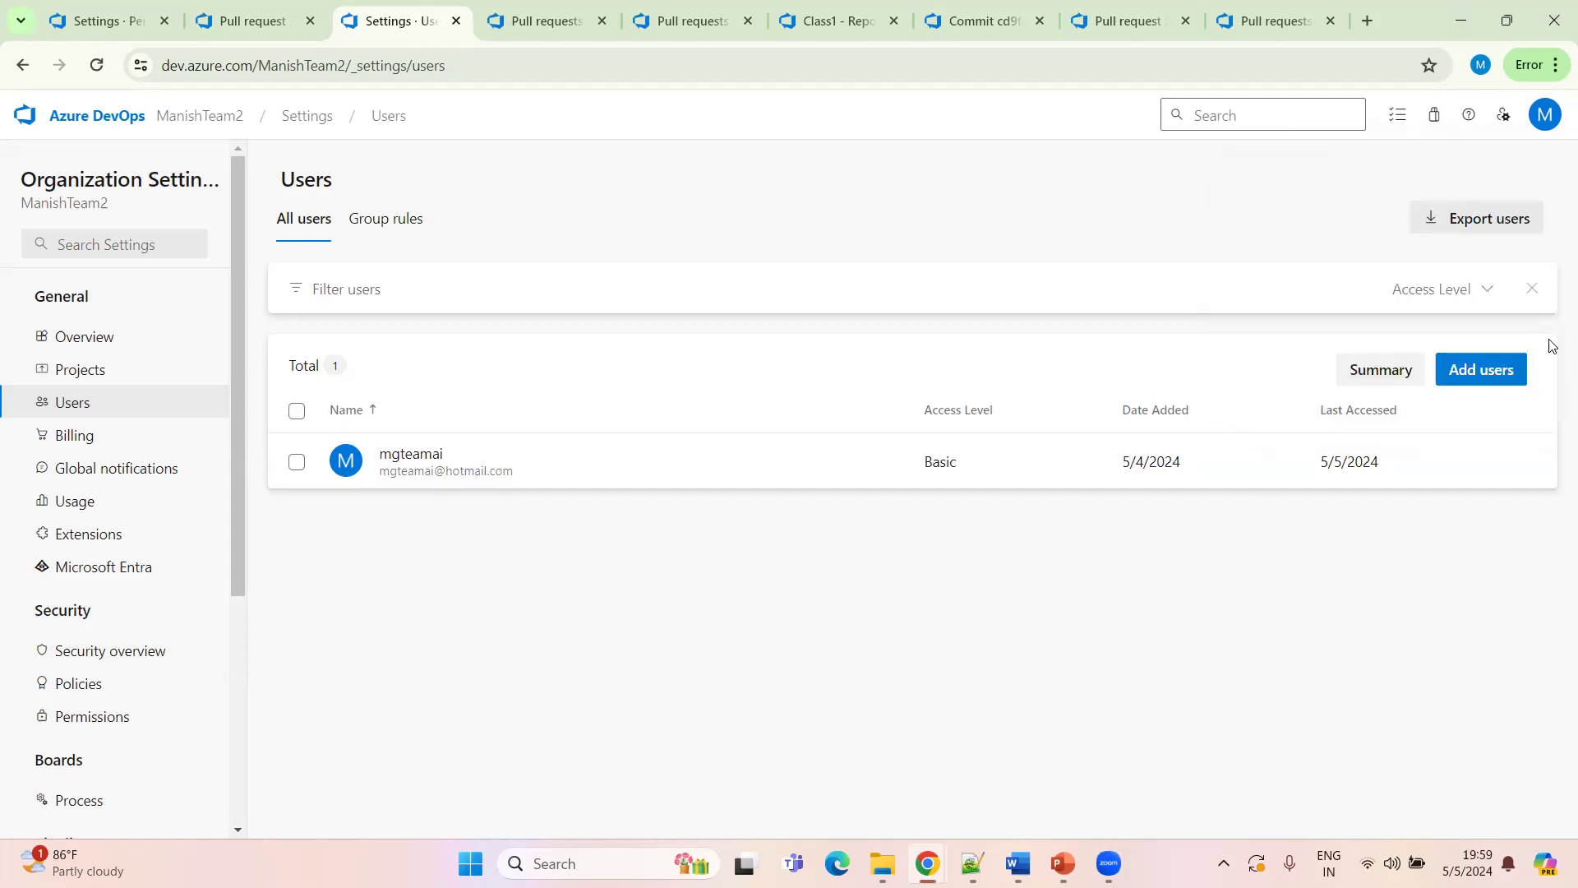
Add a new user by pasting their e-mail address, with Basic access and membership in the DemoTeam2 project
click(1469, 375)
click(1155, 252)
key(ctrl+v)
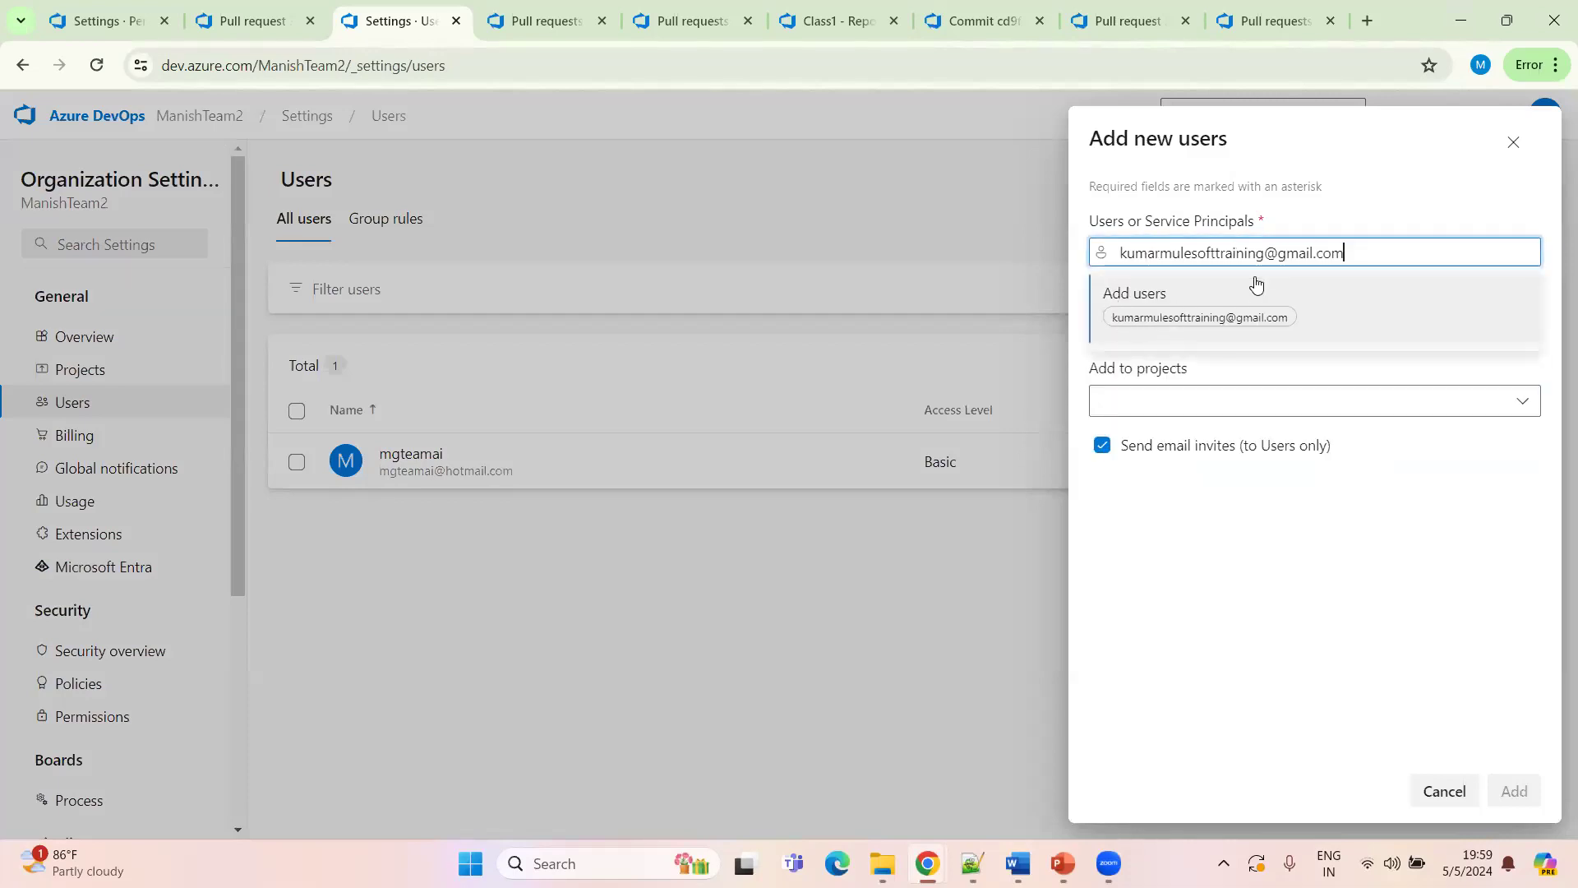
key(Left)
key(Left)
key(Left)
key(Left)
key(Left)
key(Left)
key(Left)
key(Left)
key(Left)
key(Left)
key(Left)
key(Left)
key(Left)
key(Left)
key(Right)
key(Right)
key(Right)
key(Right)
key(Right)
key(Right)
key(Right)
key(Right)
key(Right)
key(Right)
key(Right)
key(Right)
key(Right)
key(Right)
key(Right)
key(Right)
key(Right)
key(Right)
key(Right)
key(Right)
click(1153, 319)
click(1526, 411)
click(1414, 411)
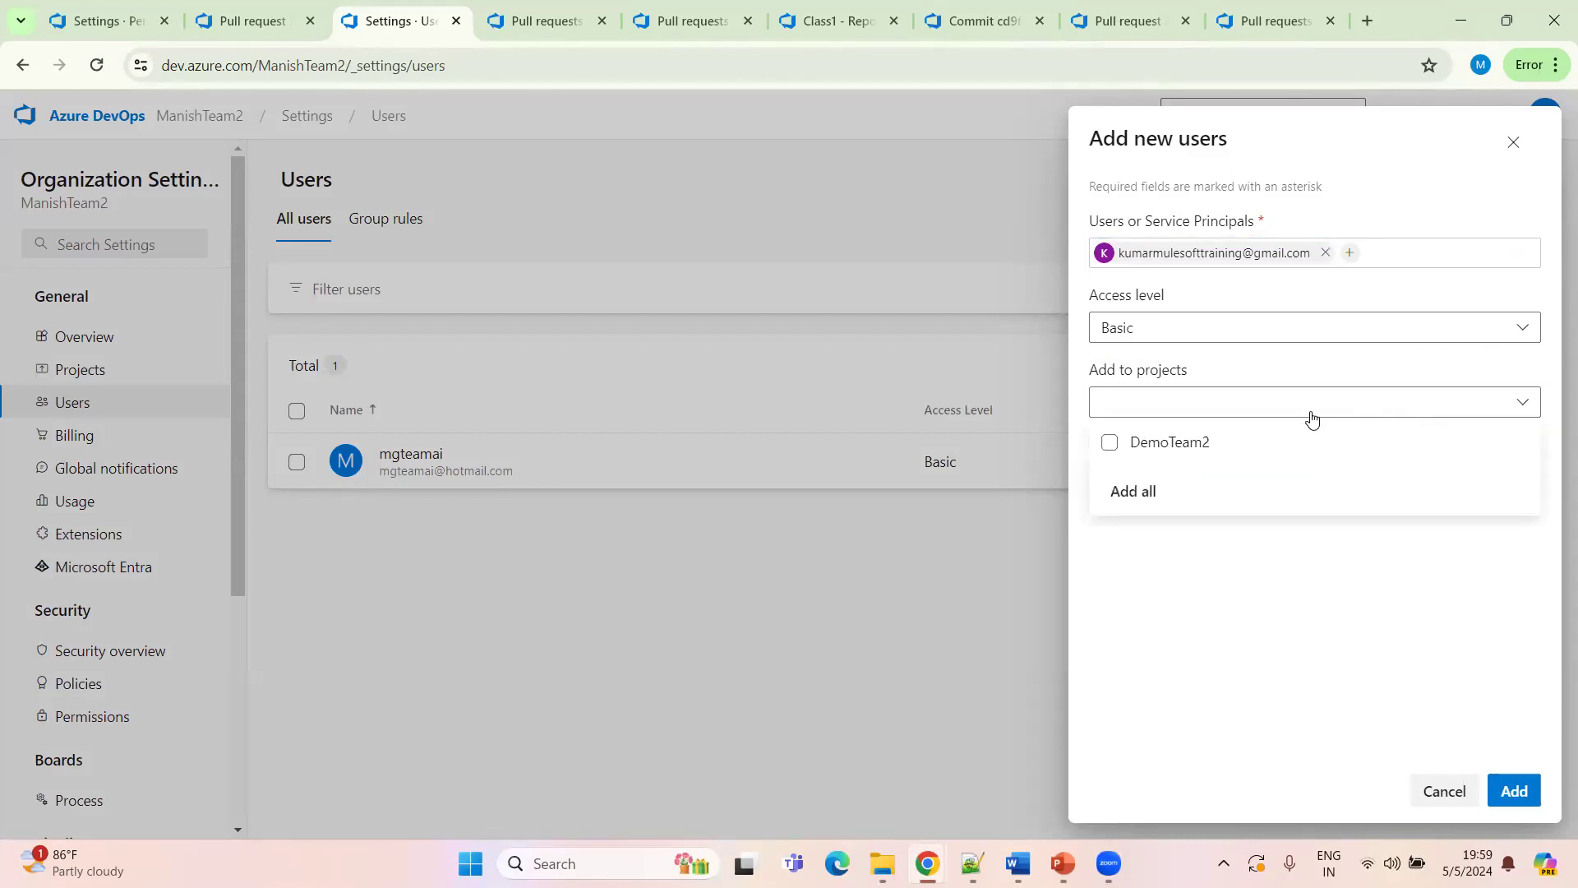
click(1110, 446)
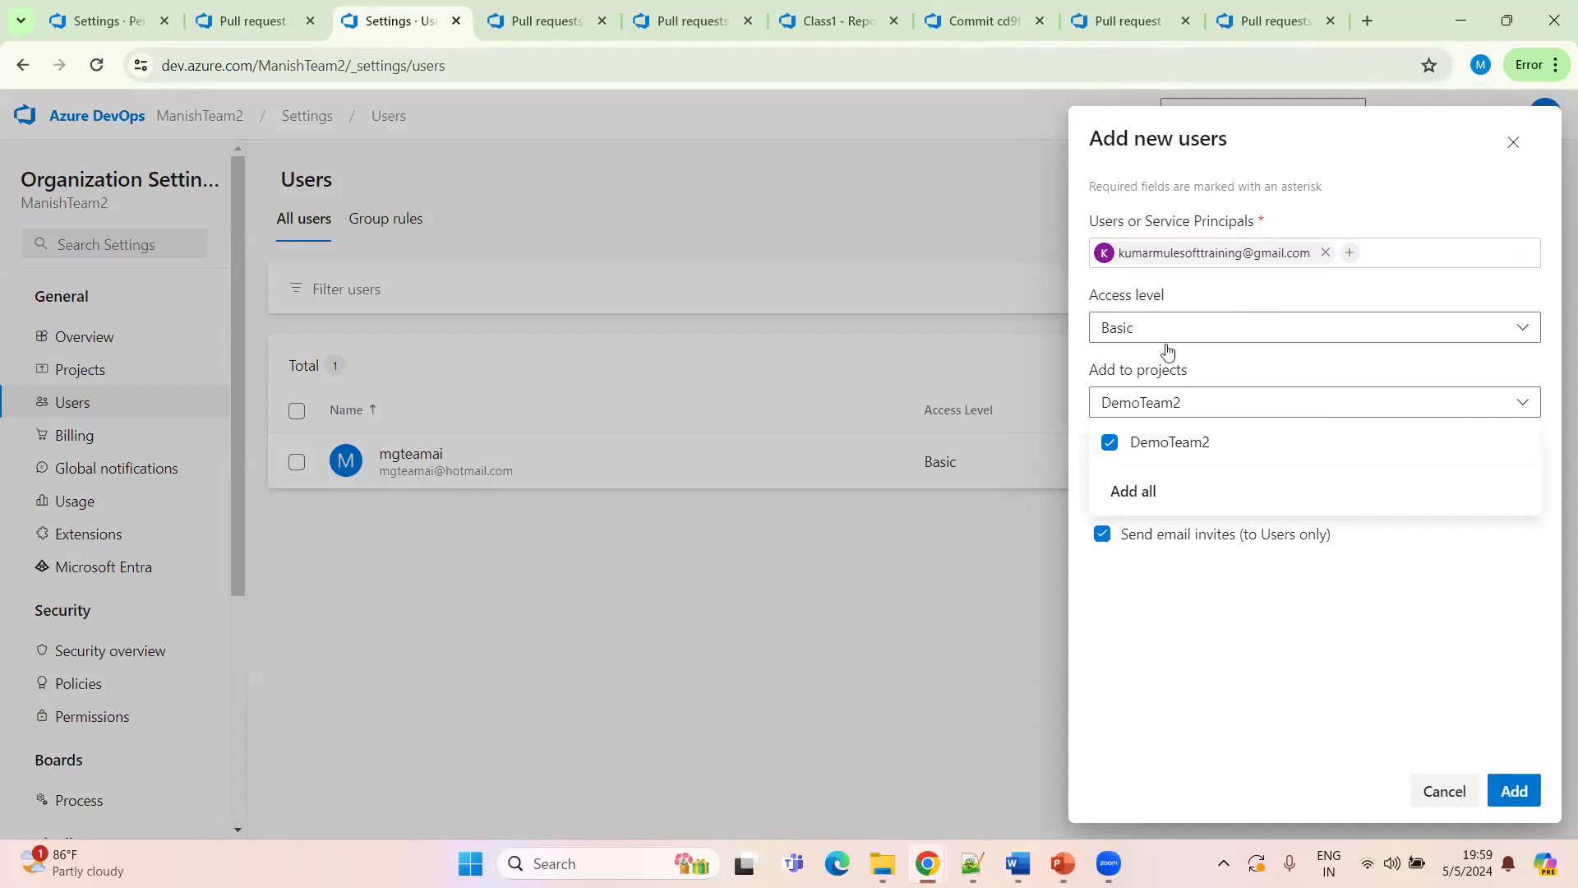
click(1515, 791)
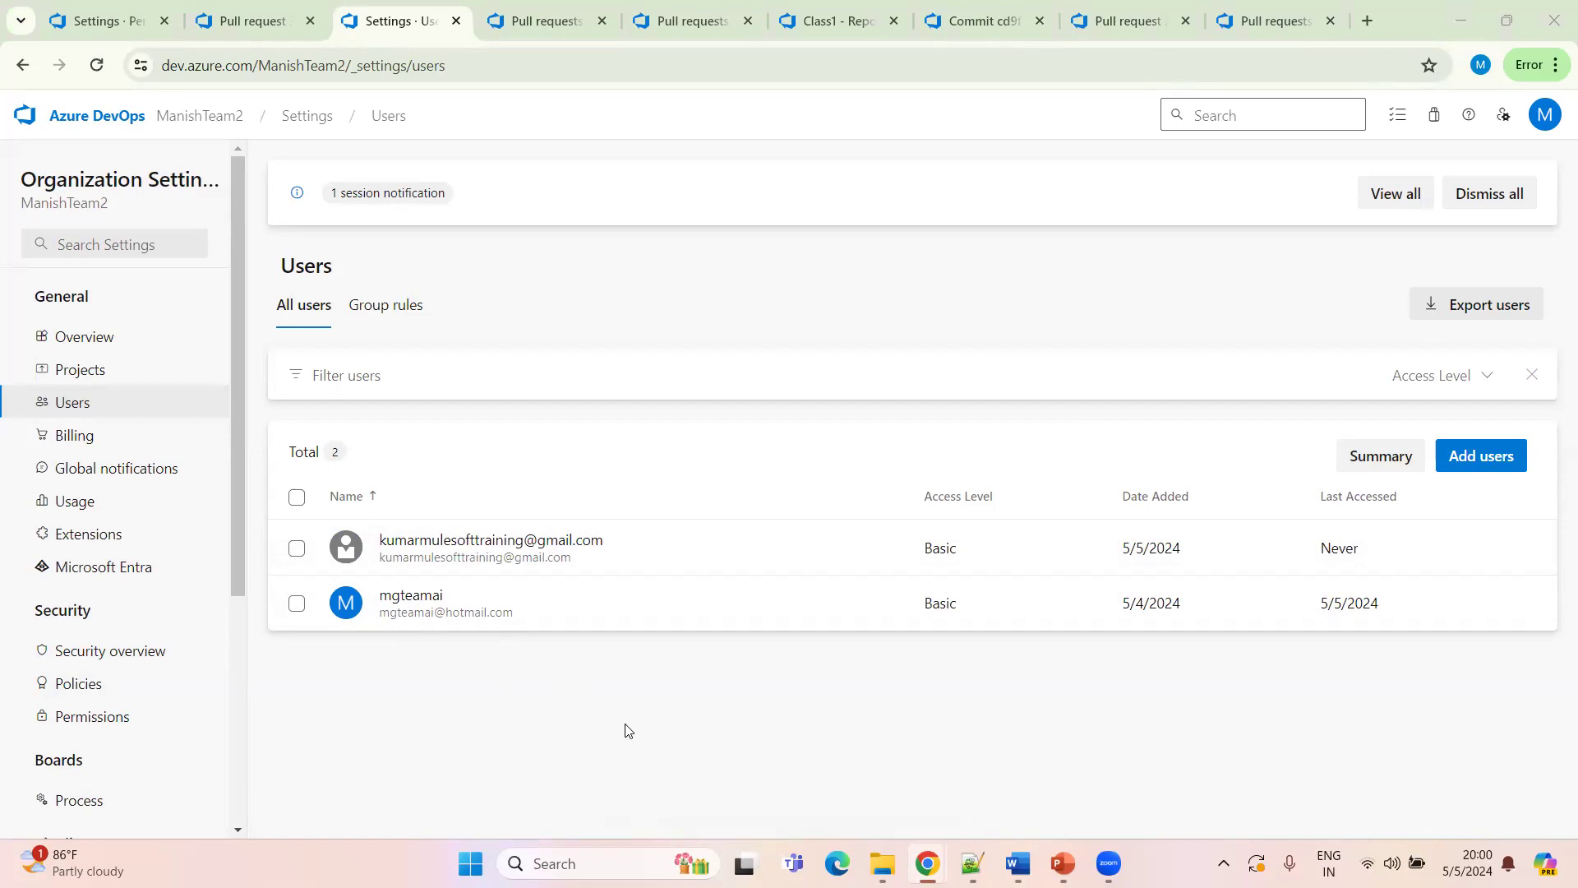
Add another user to the organization by pasting their e-mail, with Basic access, the DemoTeam2 project and Project Contributors group
click(1490, 455)
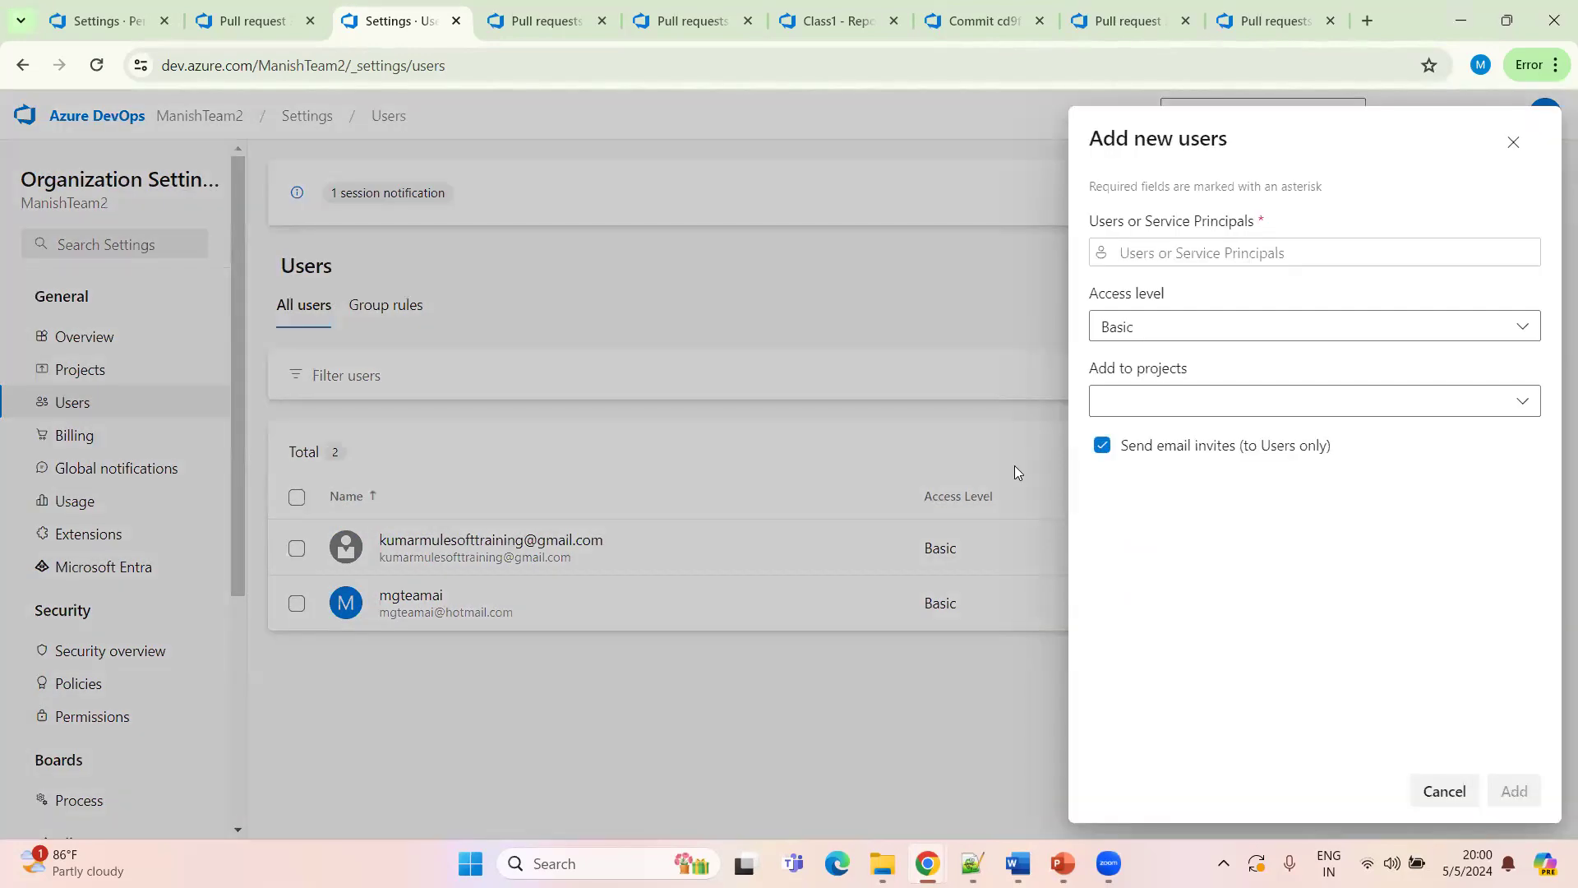
click(1161, 252)
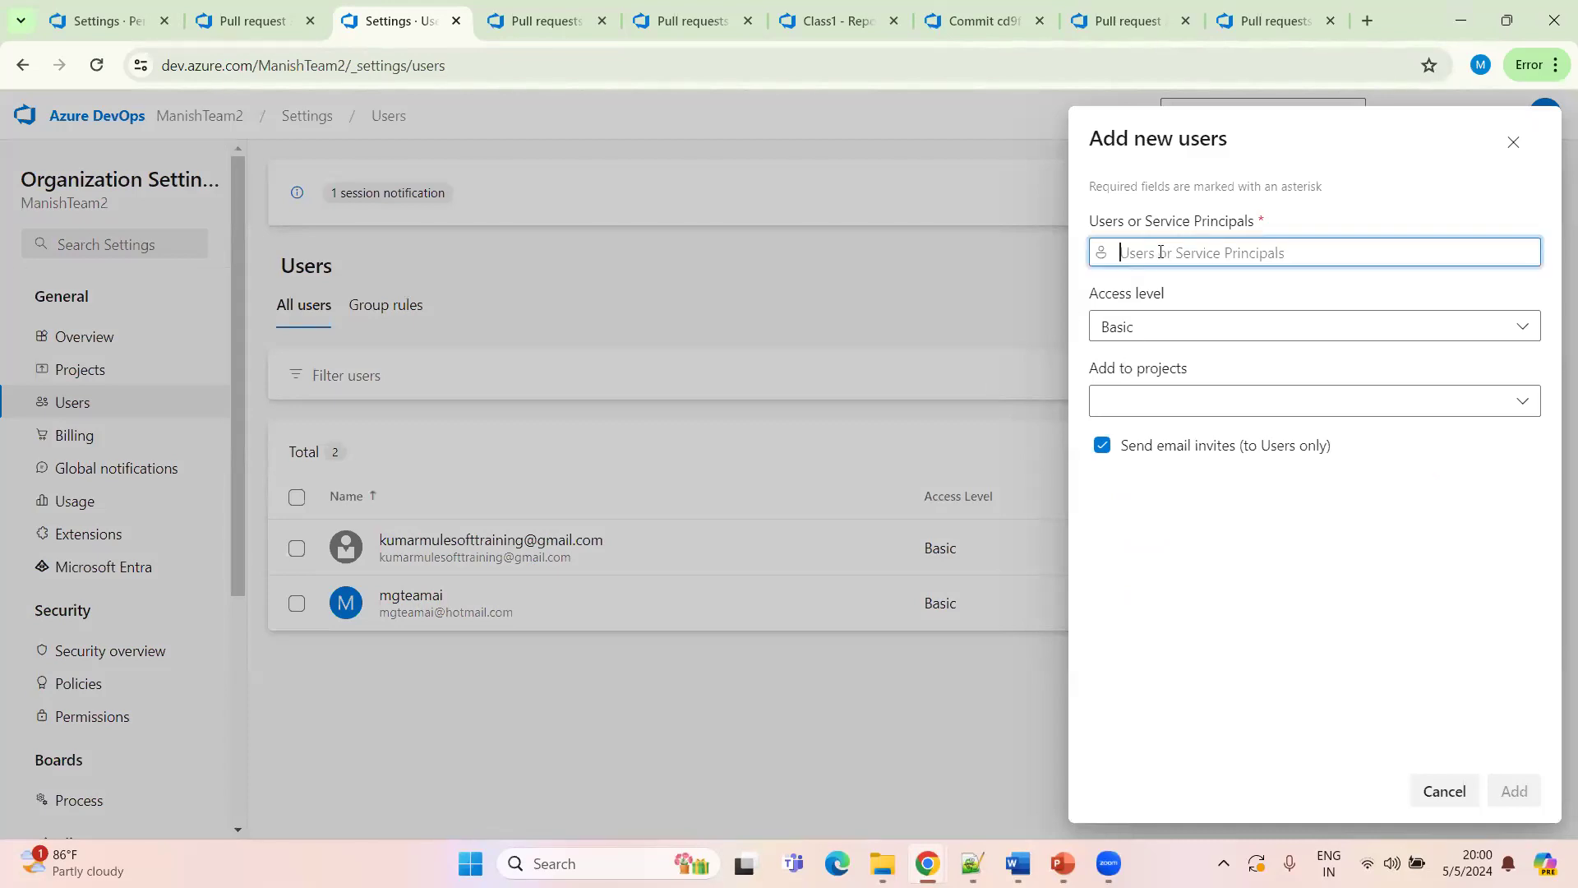
key(ctrl+v)
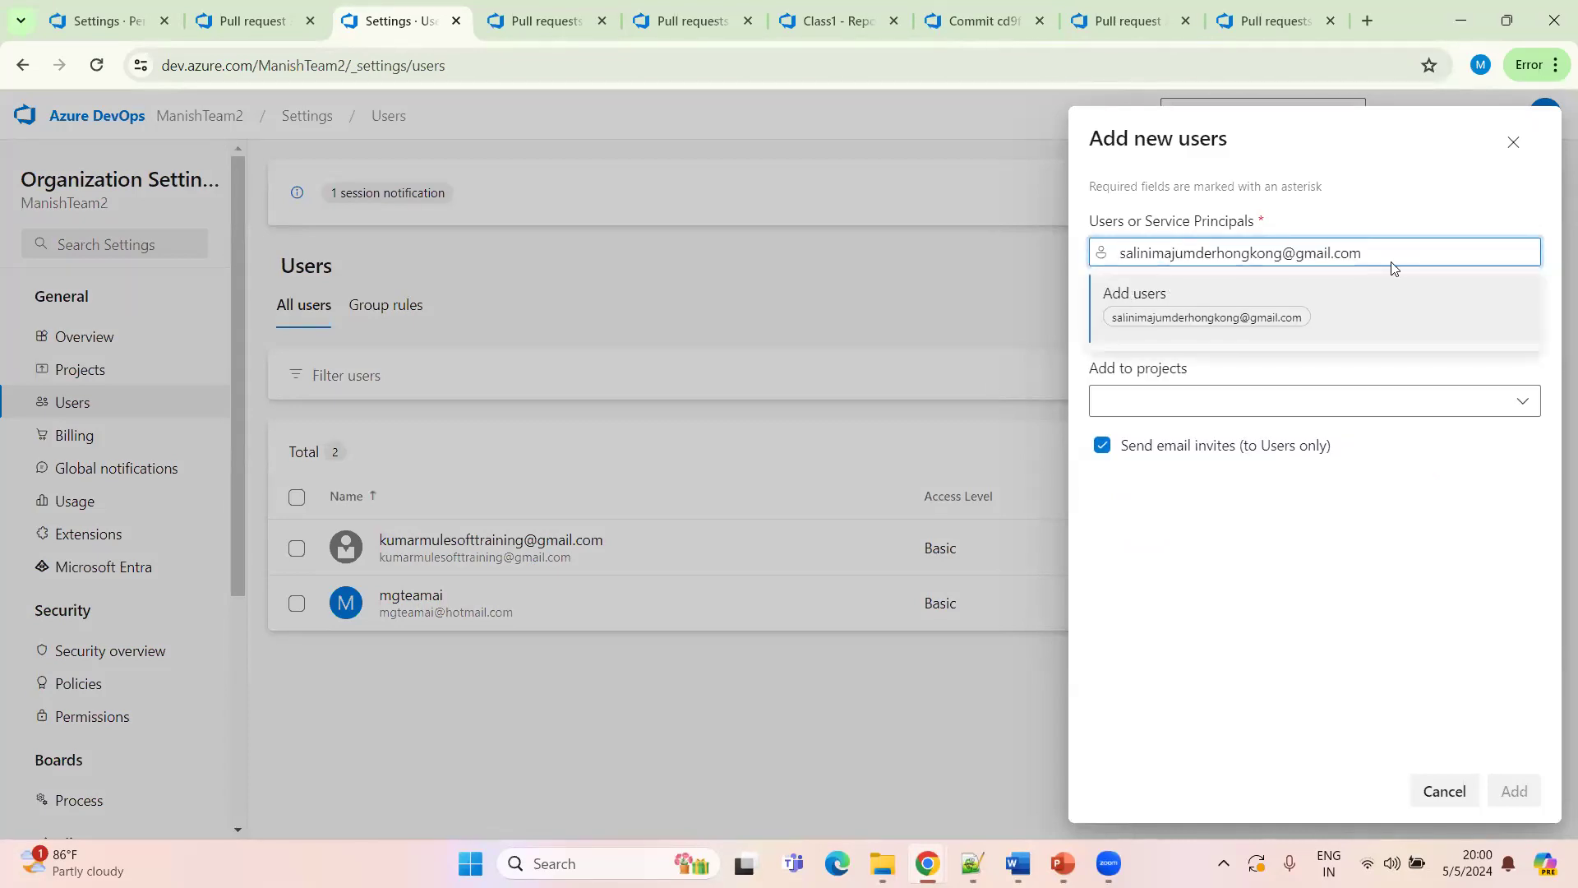
key(Left)
key(Left)
key(Left)
key(Left)
key(Left)
key(Left)
key(Left)
key(Left)
key(Left)
key(Left)
key(Left)
key(Left)
key(Left)
key(Left)
key(Left)
click(1192, 318)
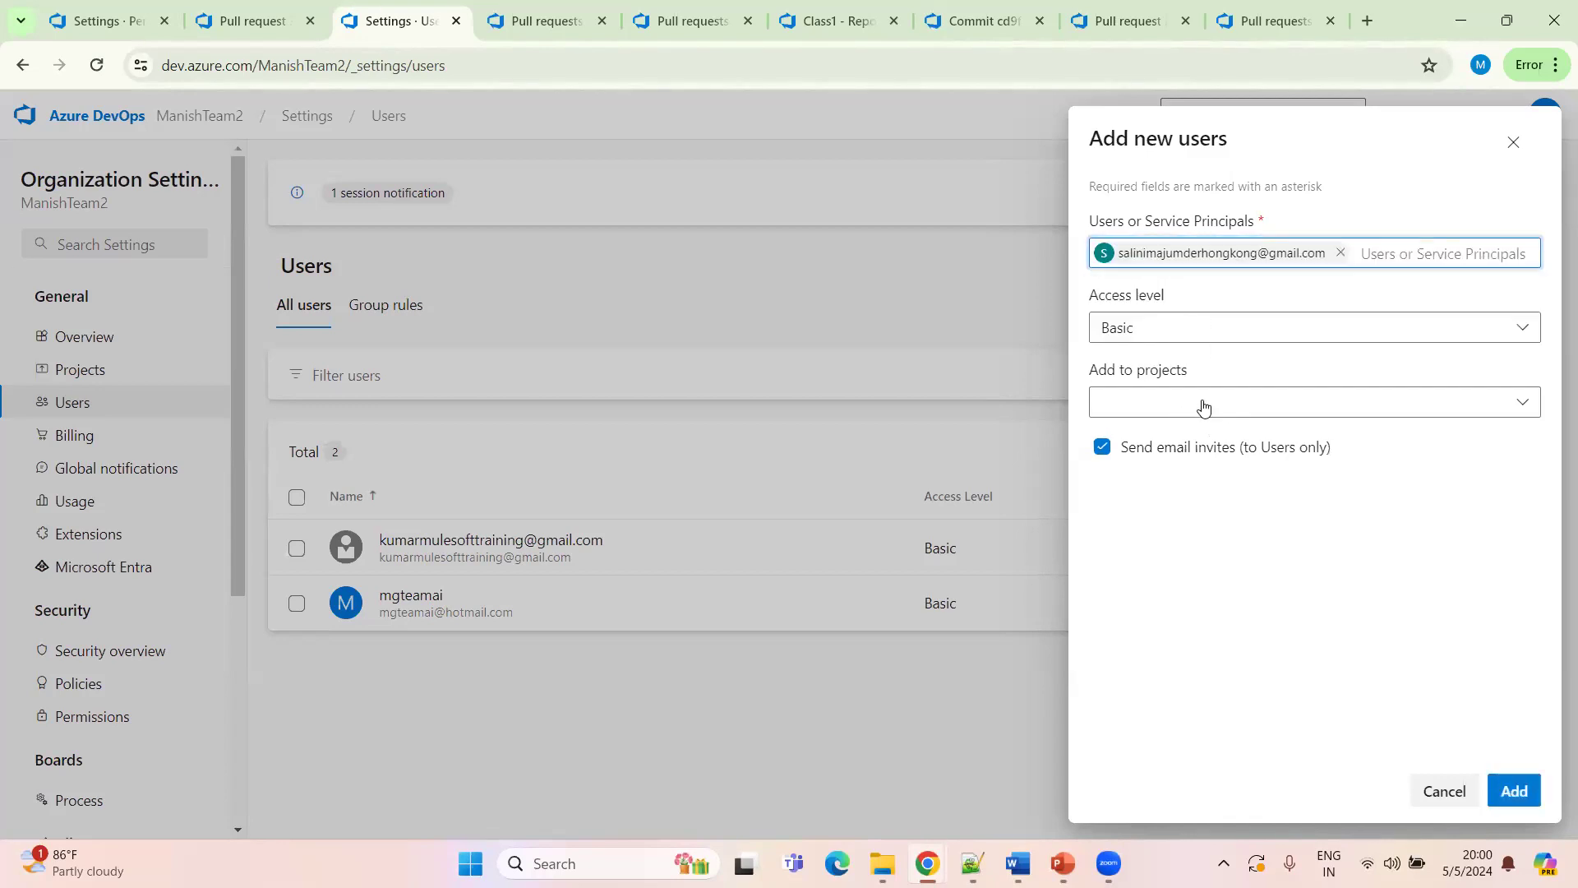
click(1172, 411)
click(1111, 445)
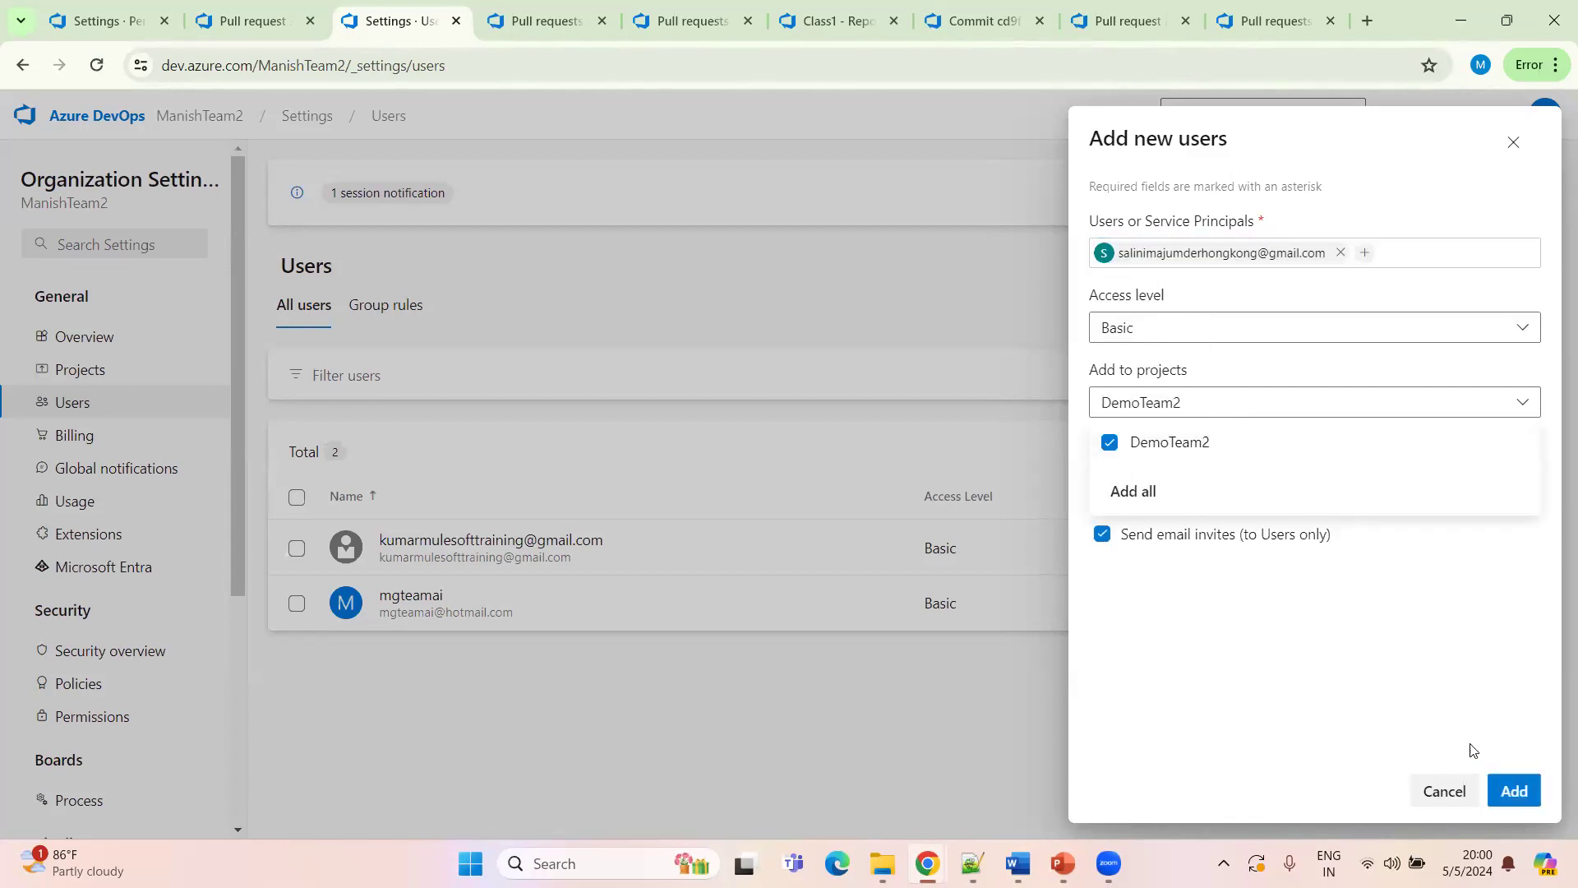
click(1298, 634)
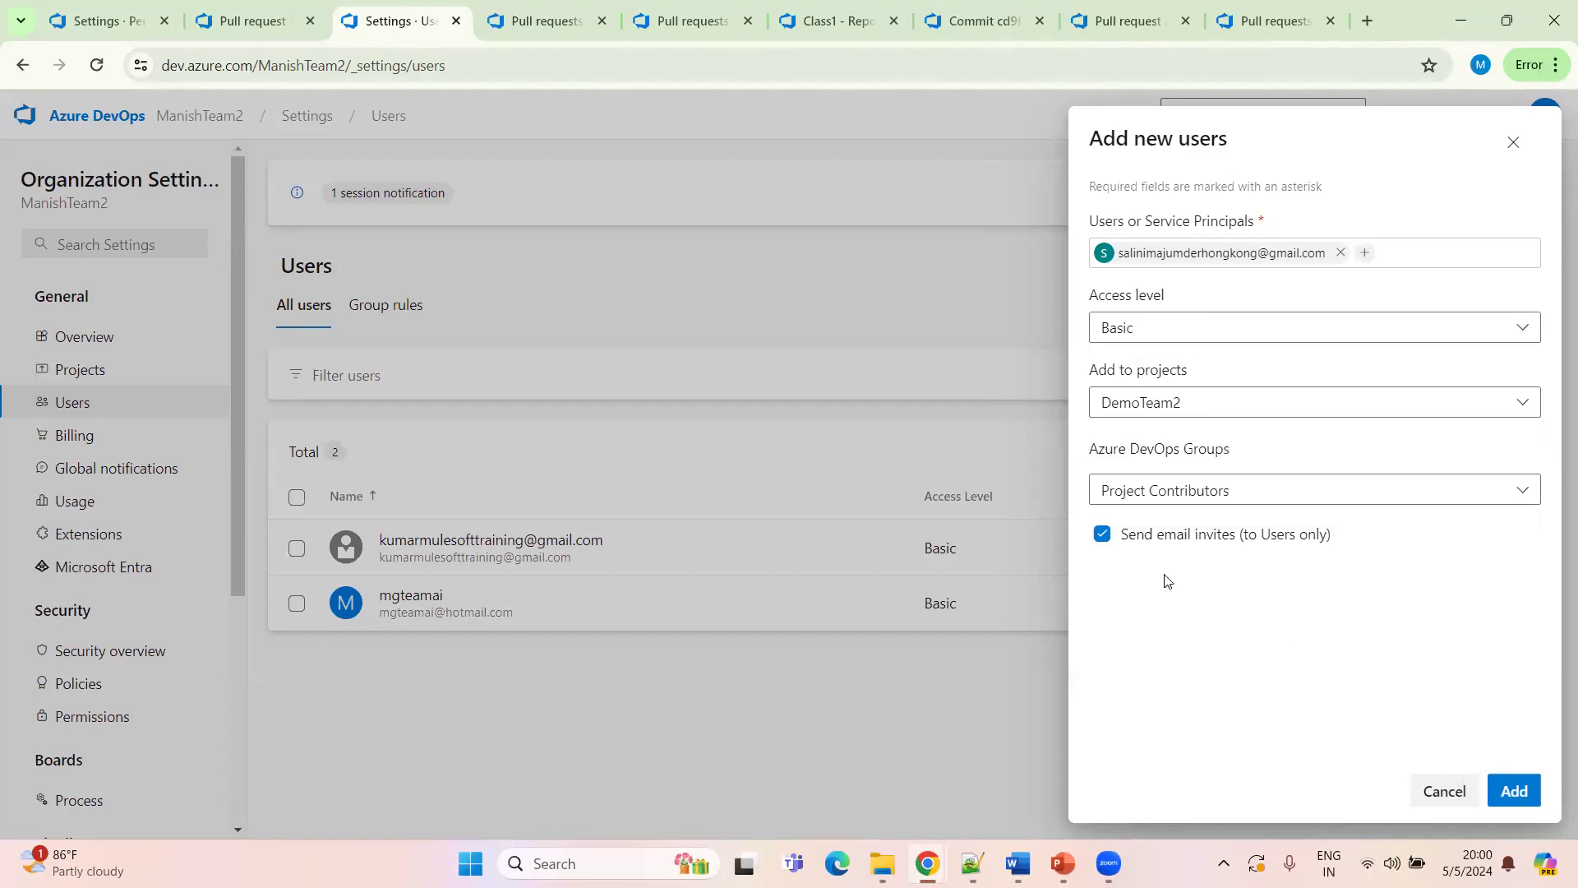
click(1525, 792)
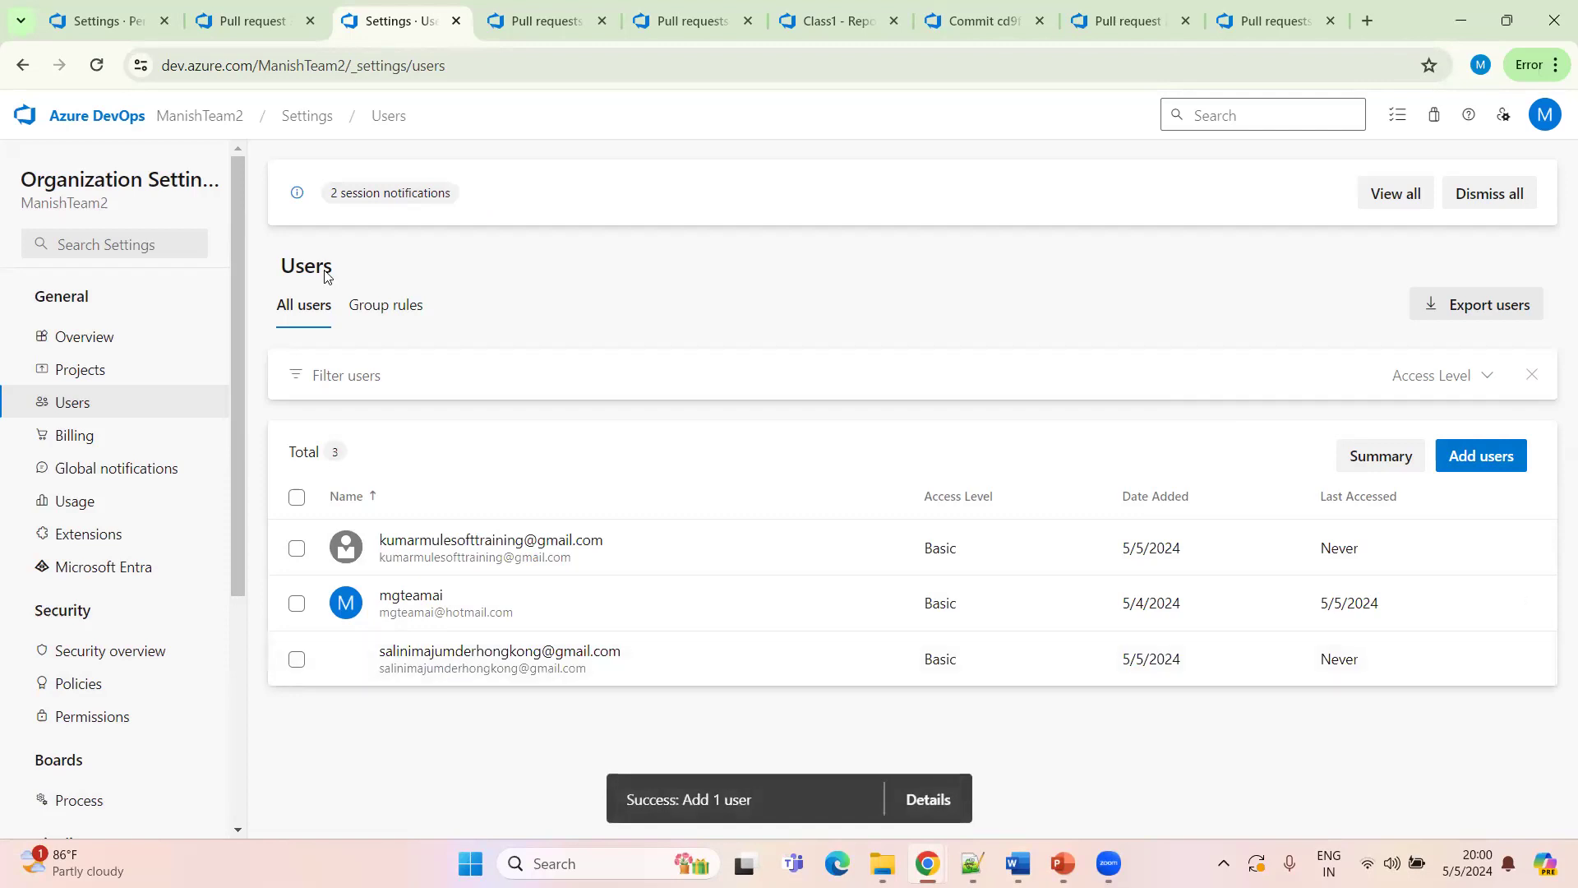
Open the Permissions page in the DemoTeam2 project settings
click(534, 22)
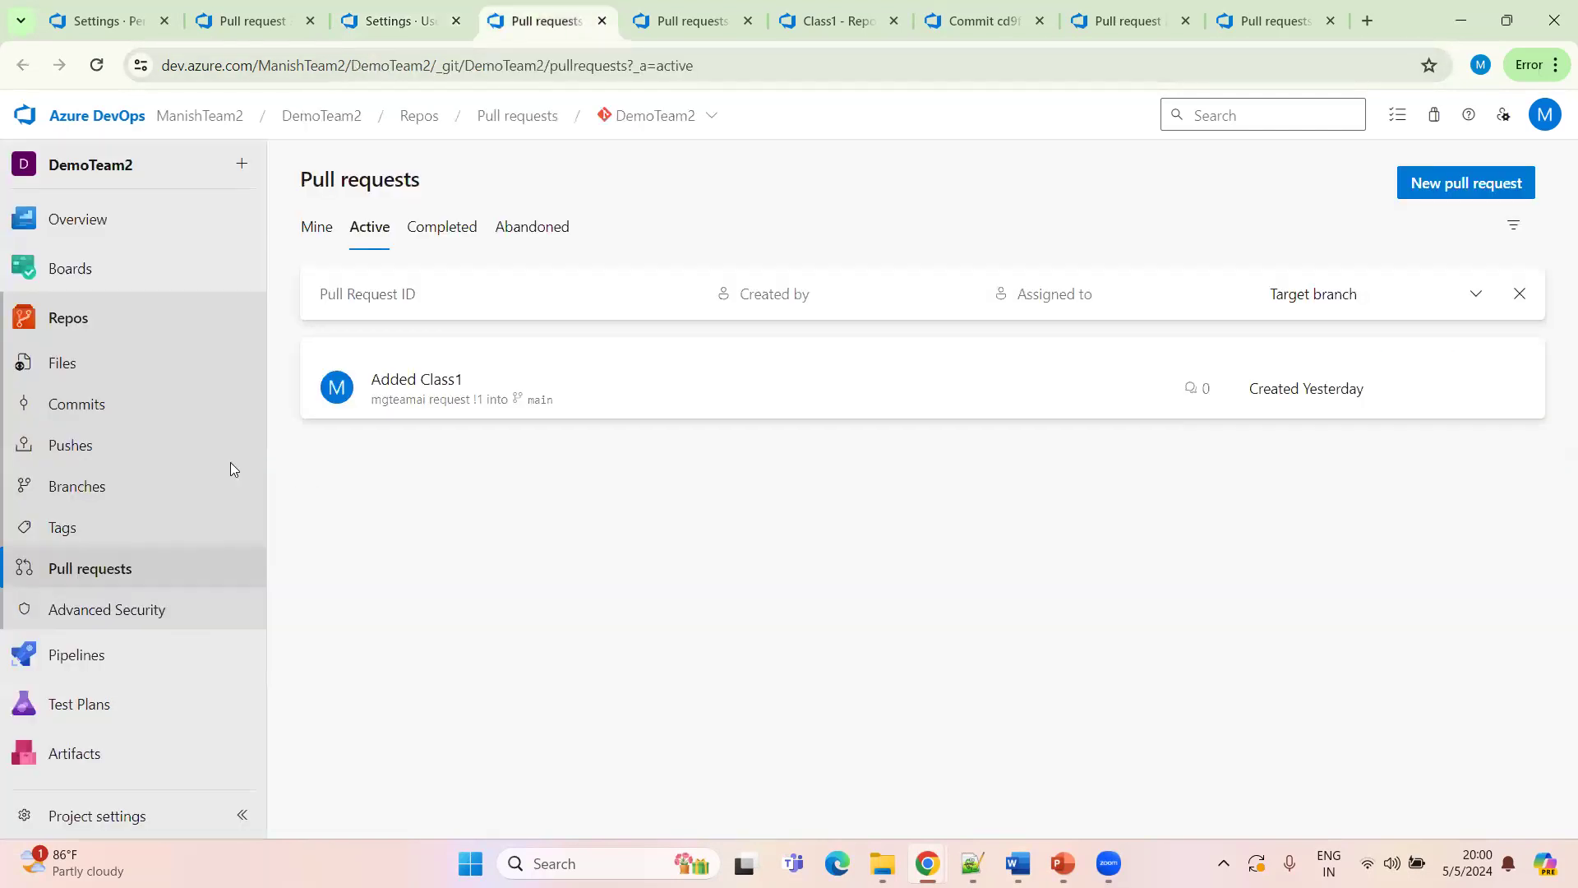
click(102, 327)
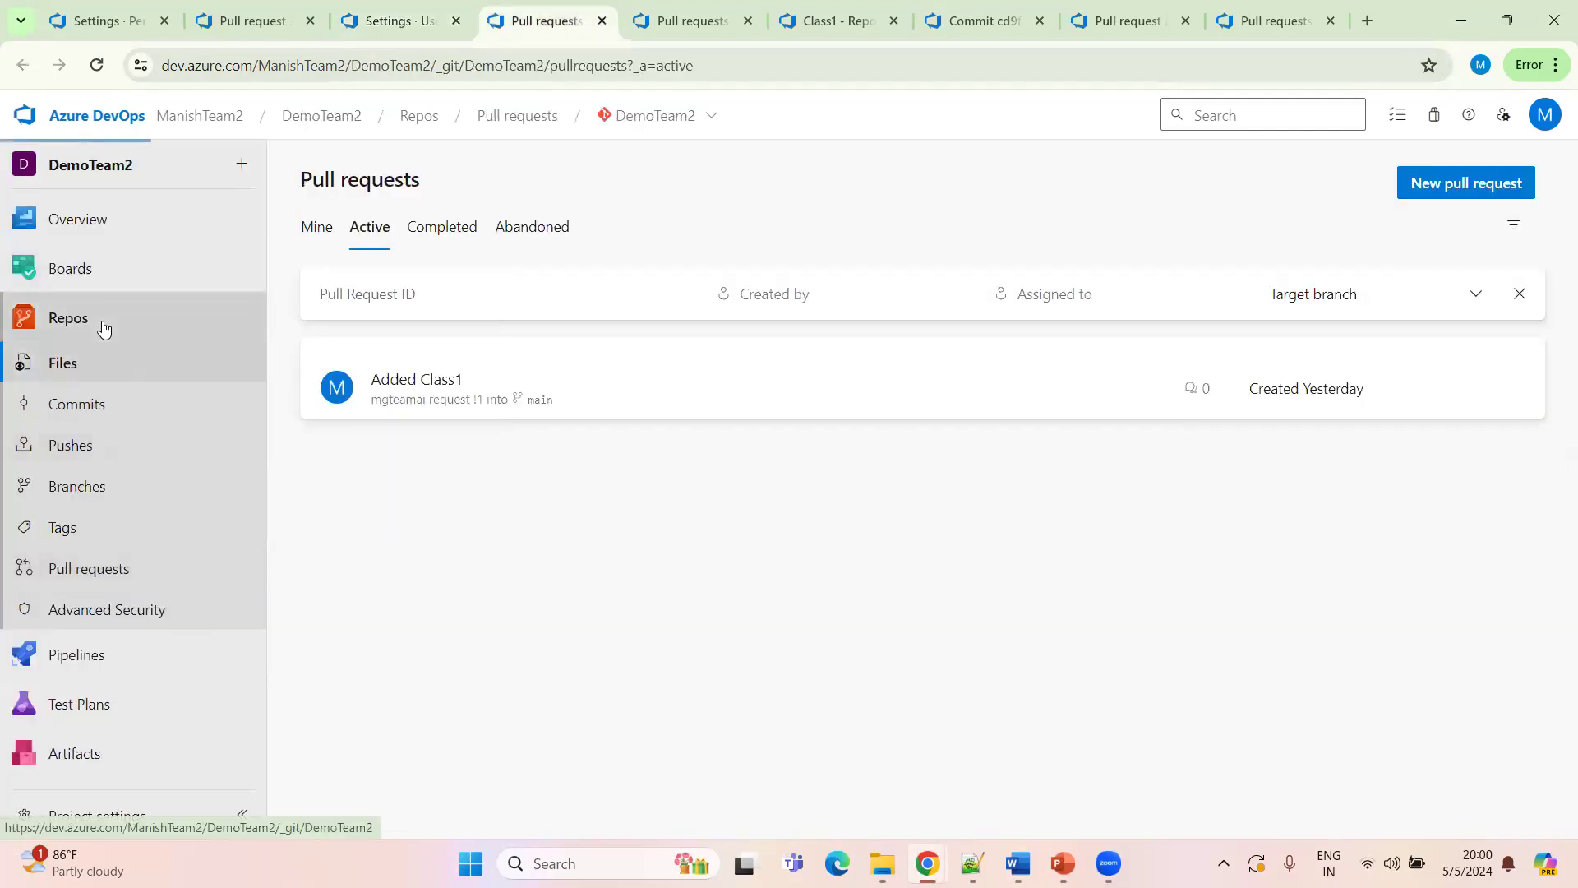
click(469, 66)
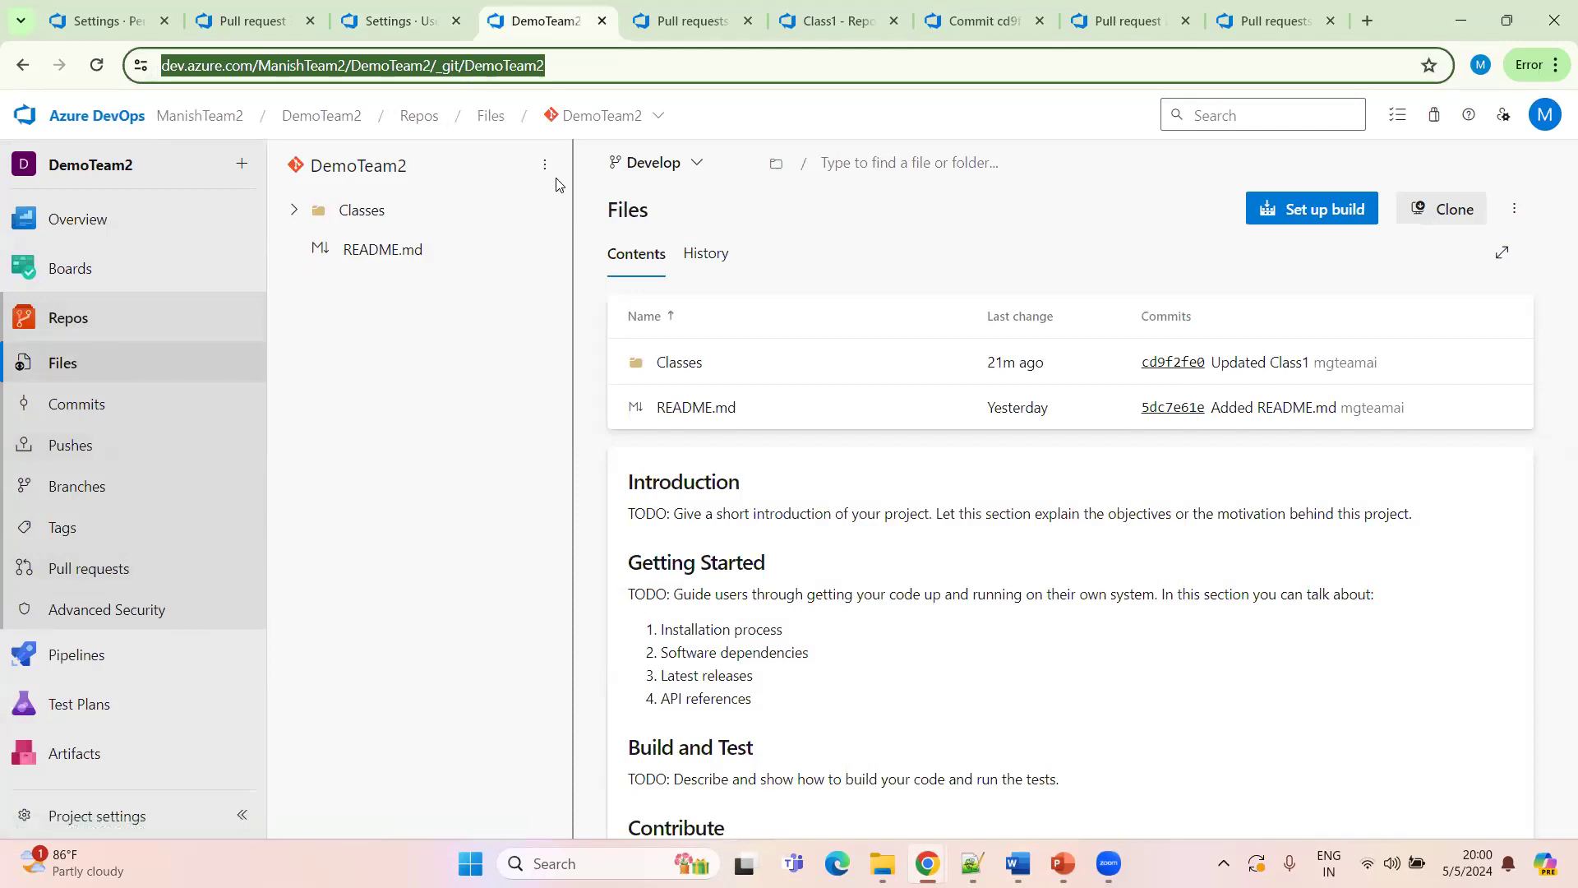
key(alt+Tab)
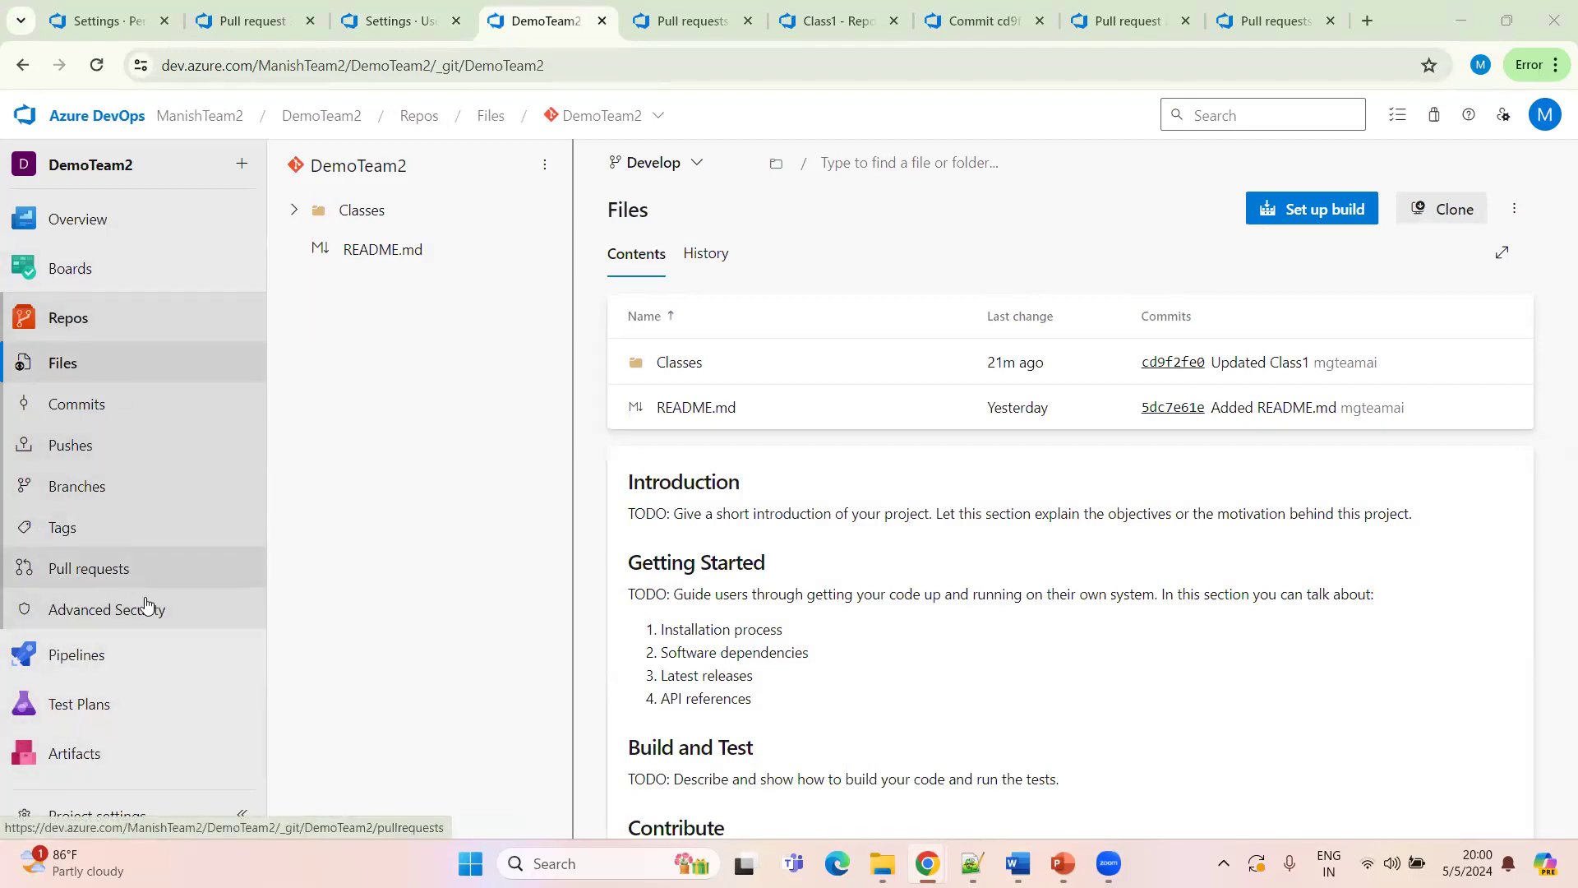
click(112, 817)
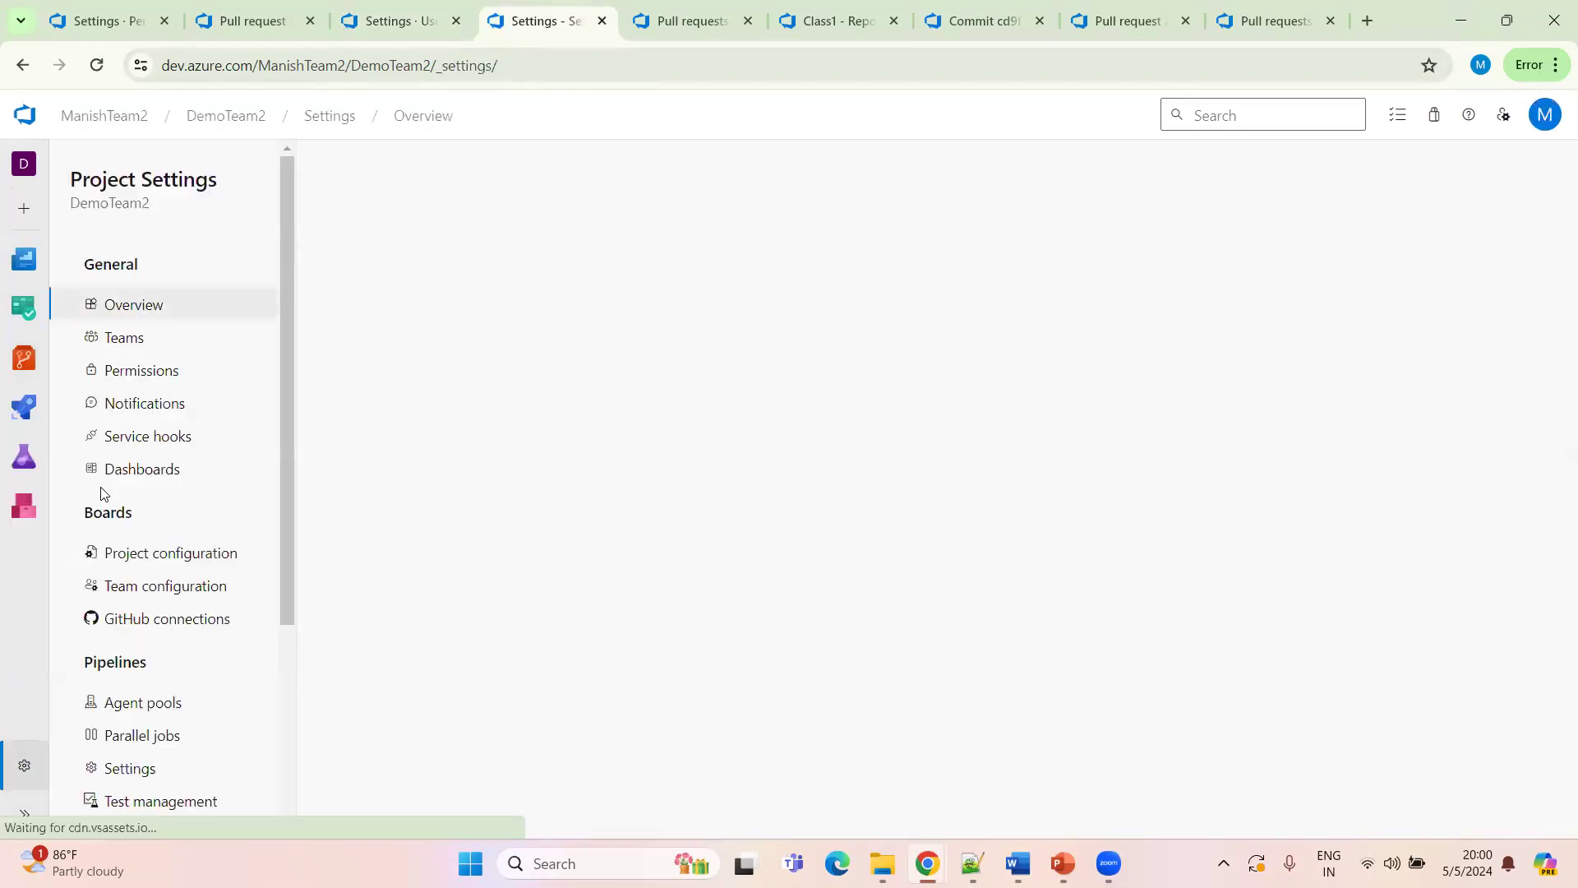
click(138, 372)
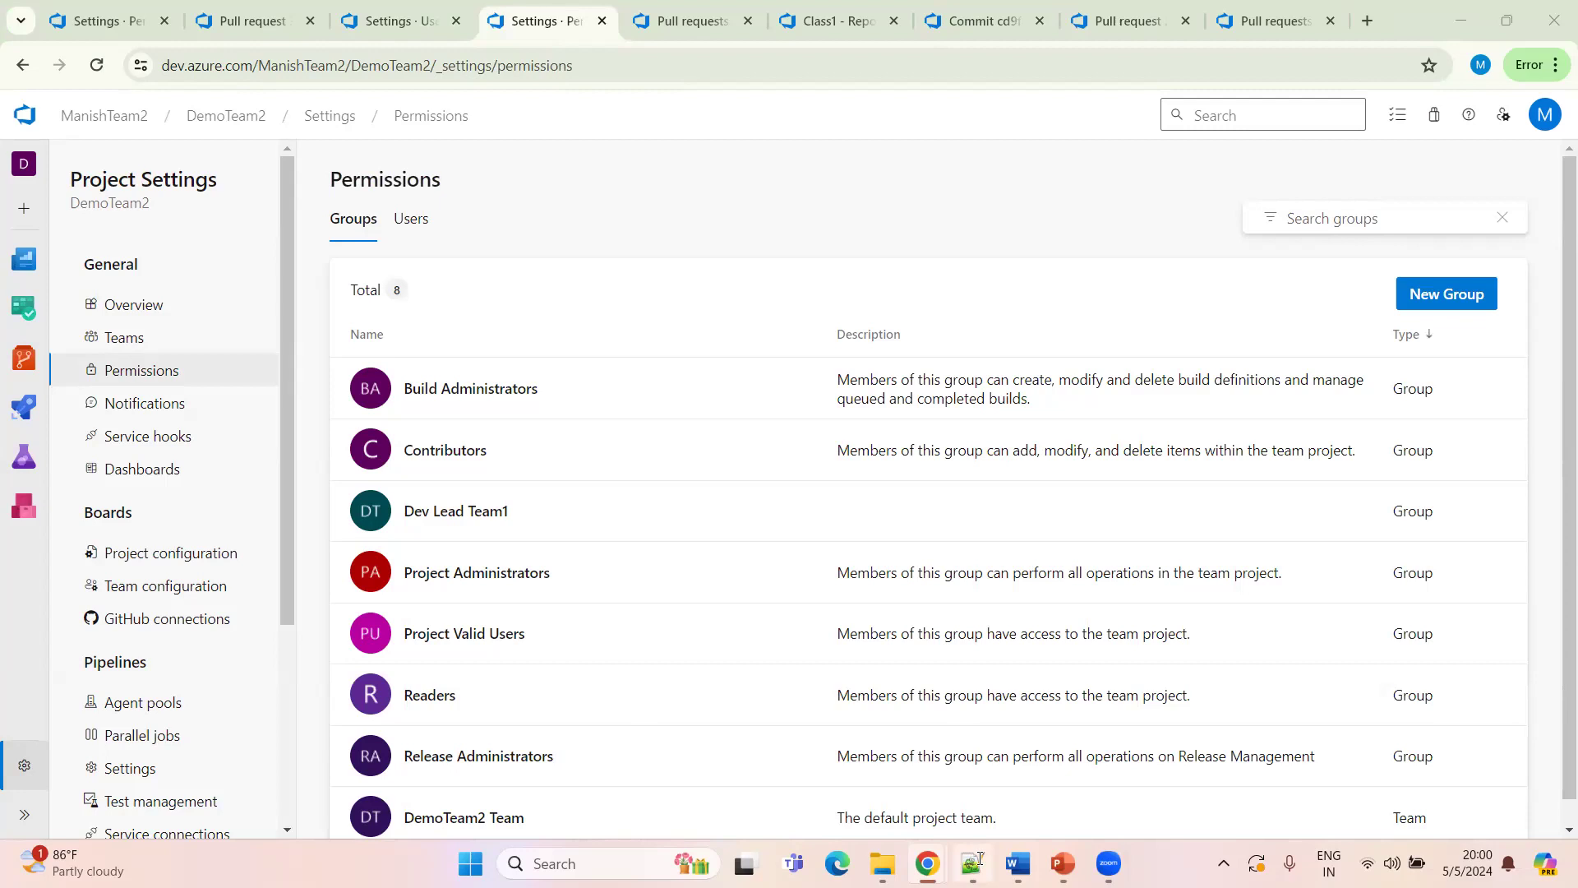
Switch to Notepad++ and paste the copied e-mail address a few lines below the existing notes
key(alt+Tab)
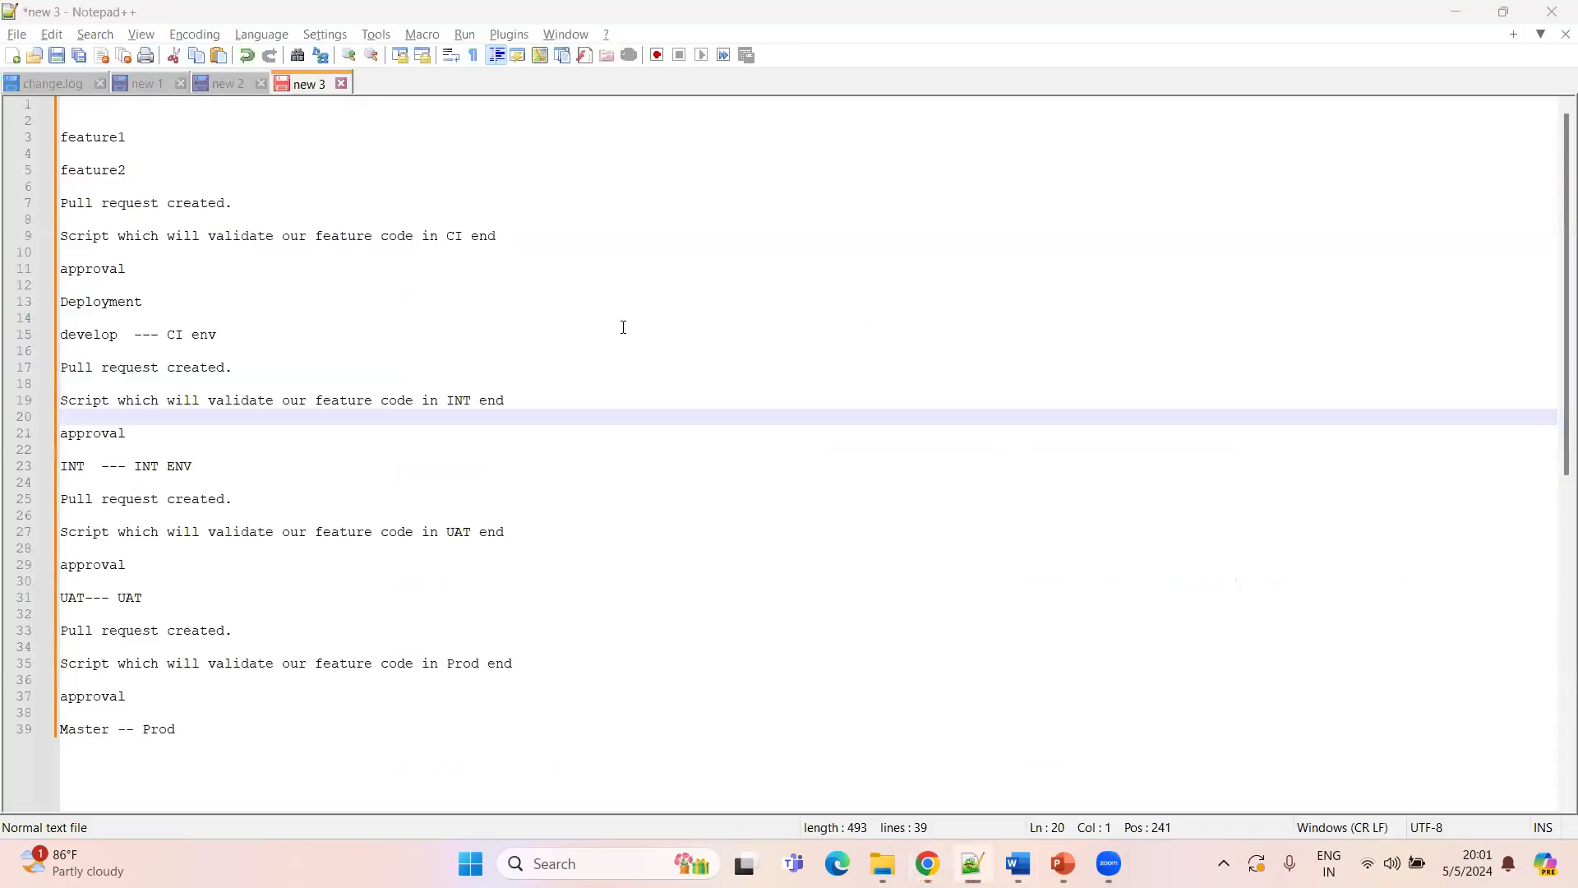
click(210, 732)
key(Return)
key(Return)
key(Return)
key(Return)
key(Return)
key(Return)
key(Return)
key(Return)
key(Return)
key(Return)
key(Return)
key(Return)
key(Return)
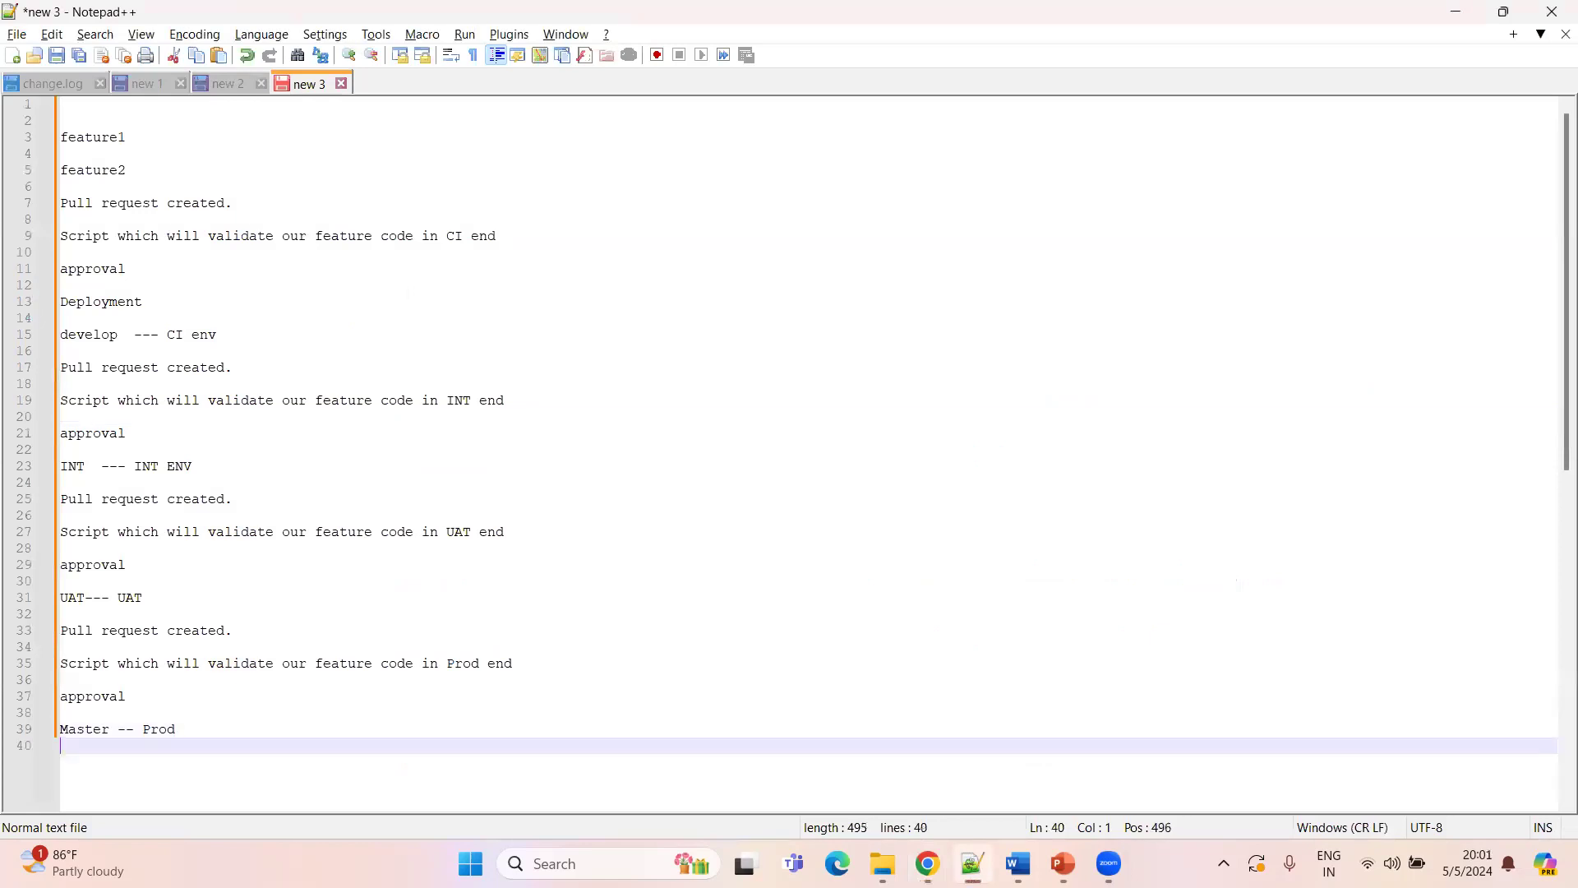
click(97, 666)
key(ctrl+v)
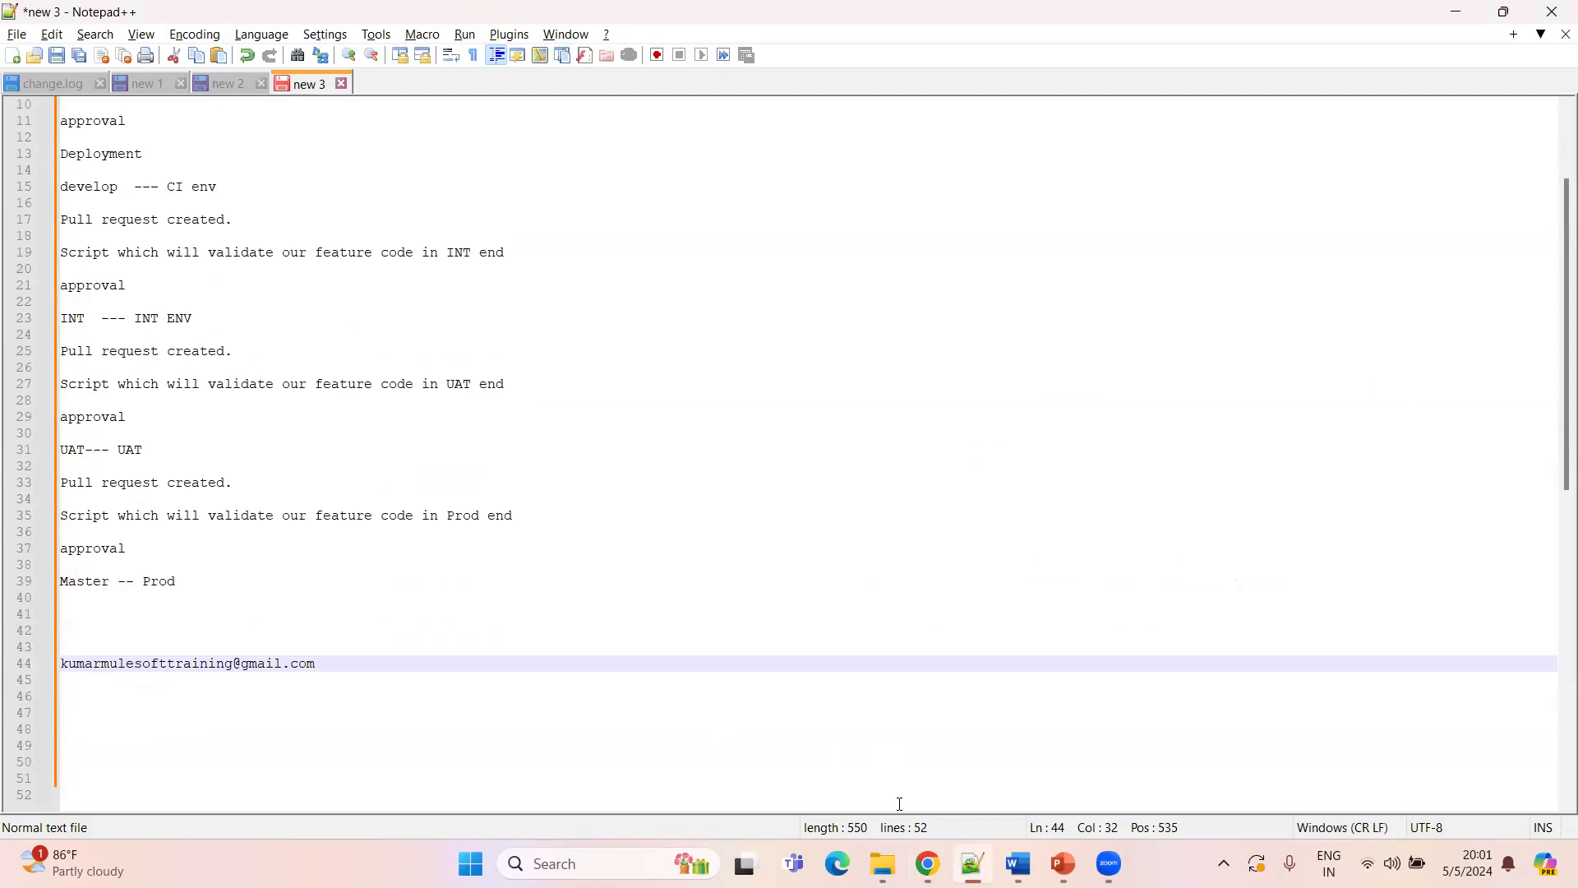
Review the project's permission users and the group memberships of the mgteamai account
key(alt+Tab)
click(411, 220)
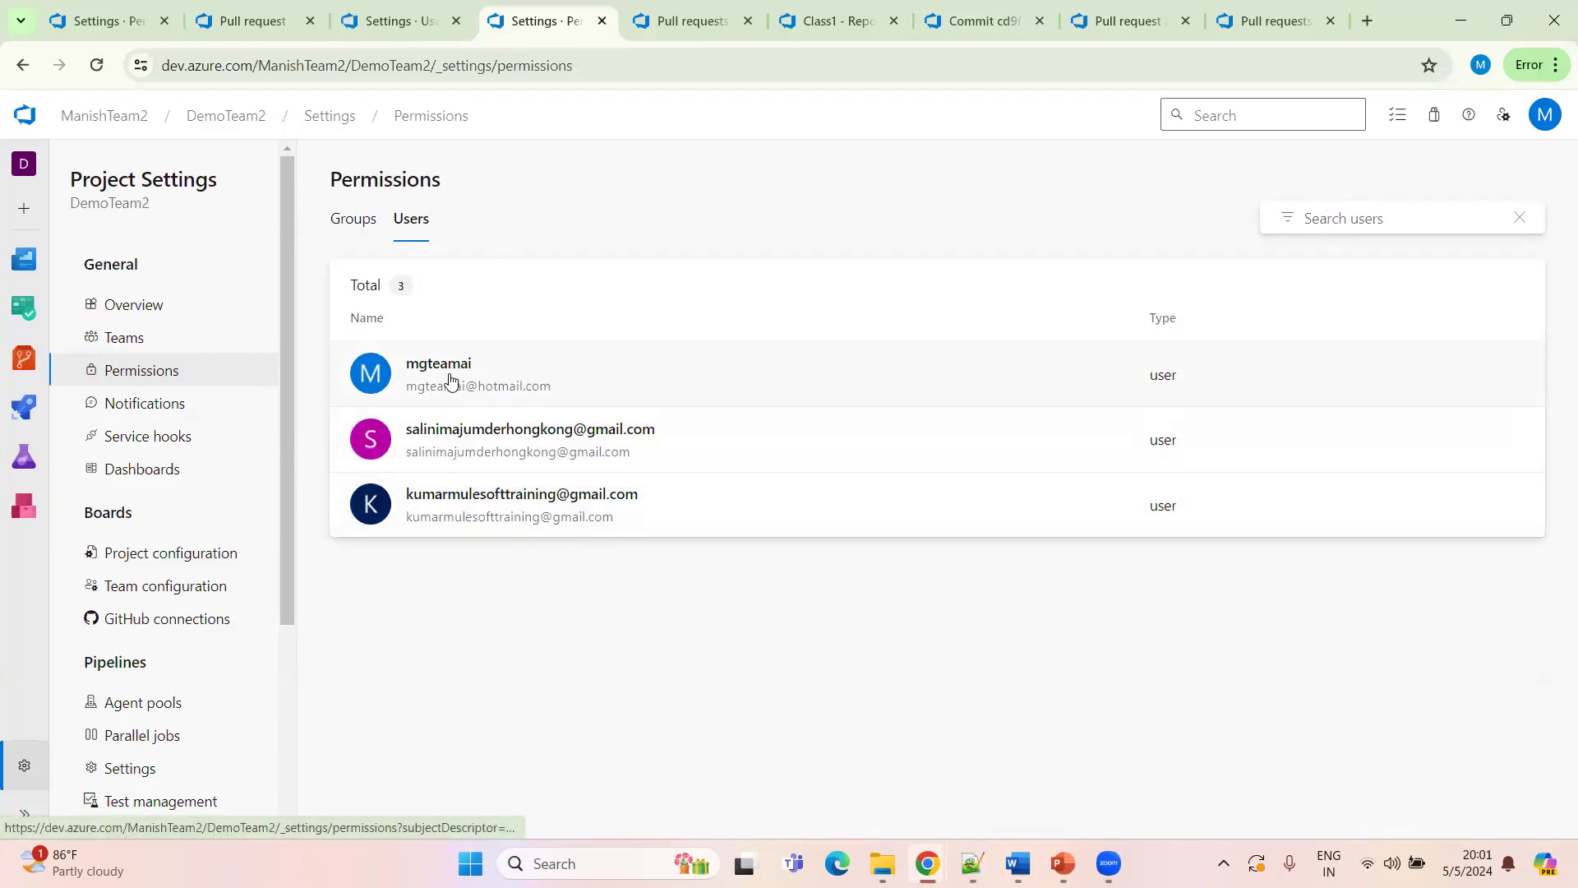
middle_click(573, 374)
click(587, 20)
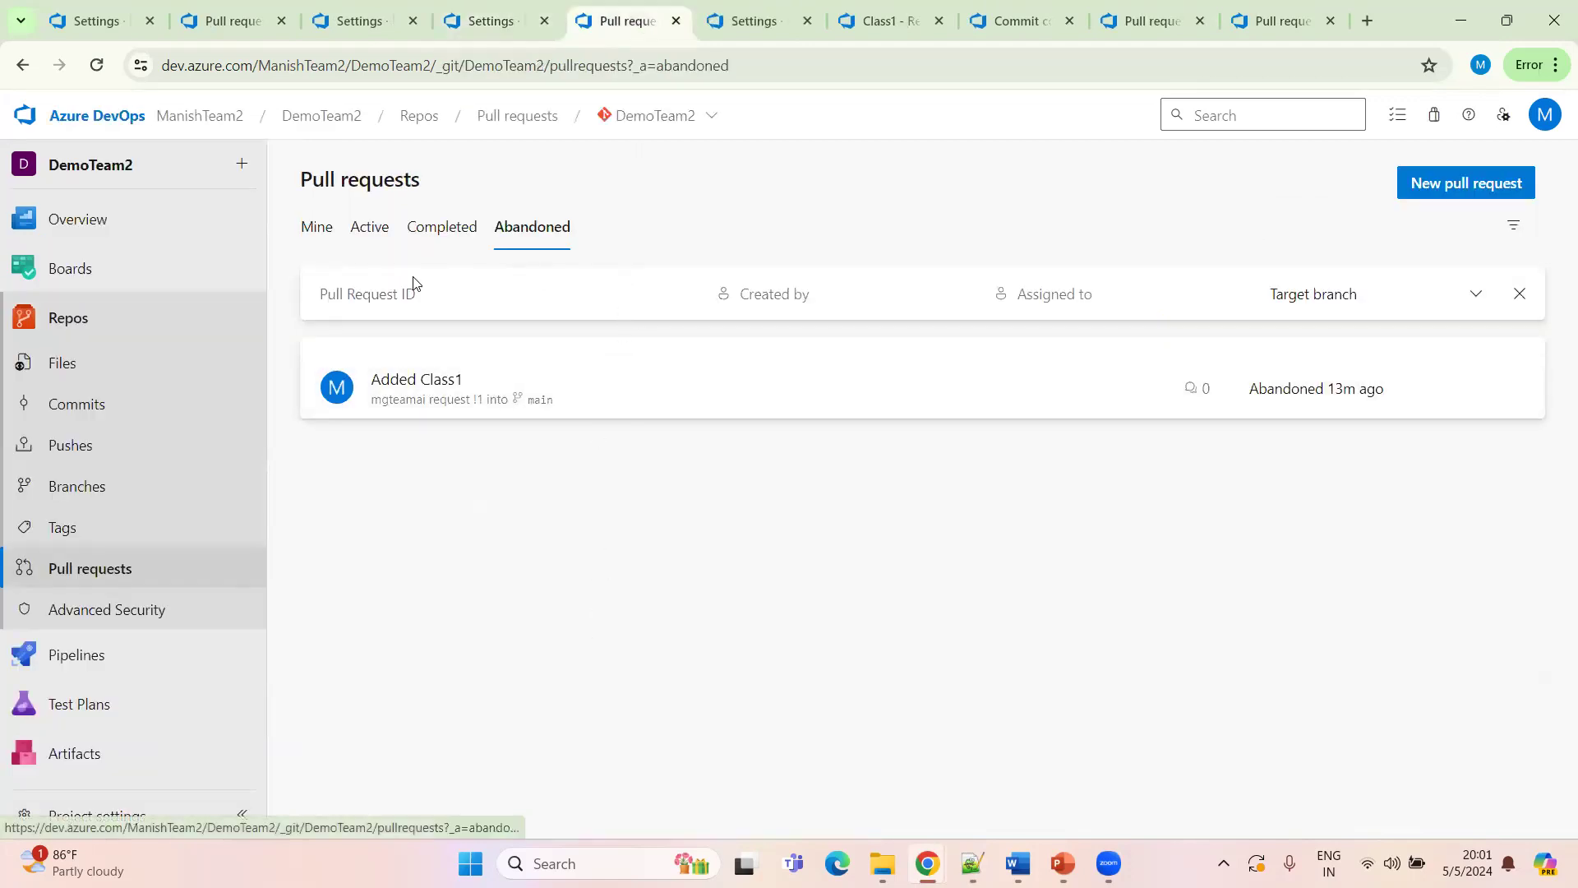
click(754, 20)
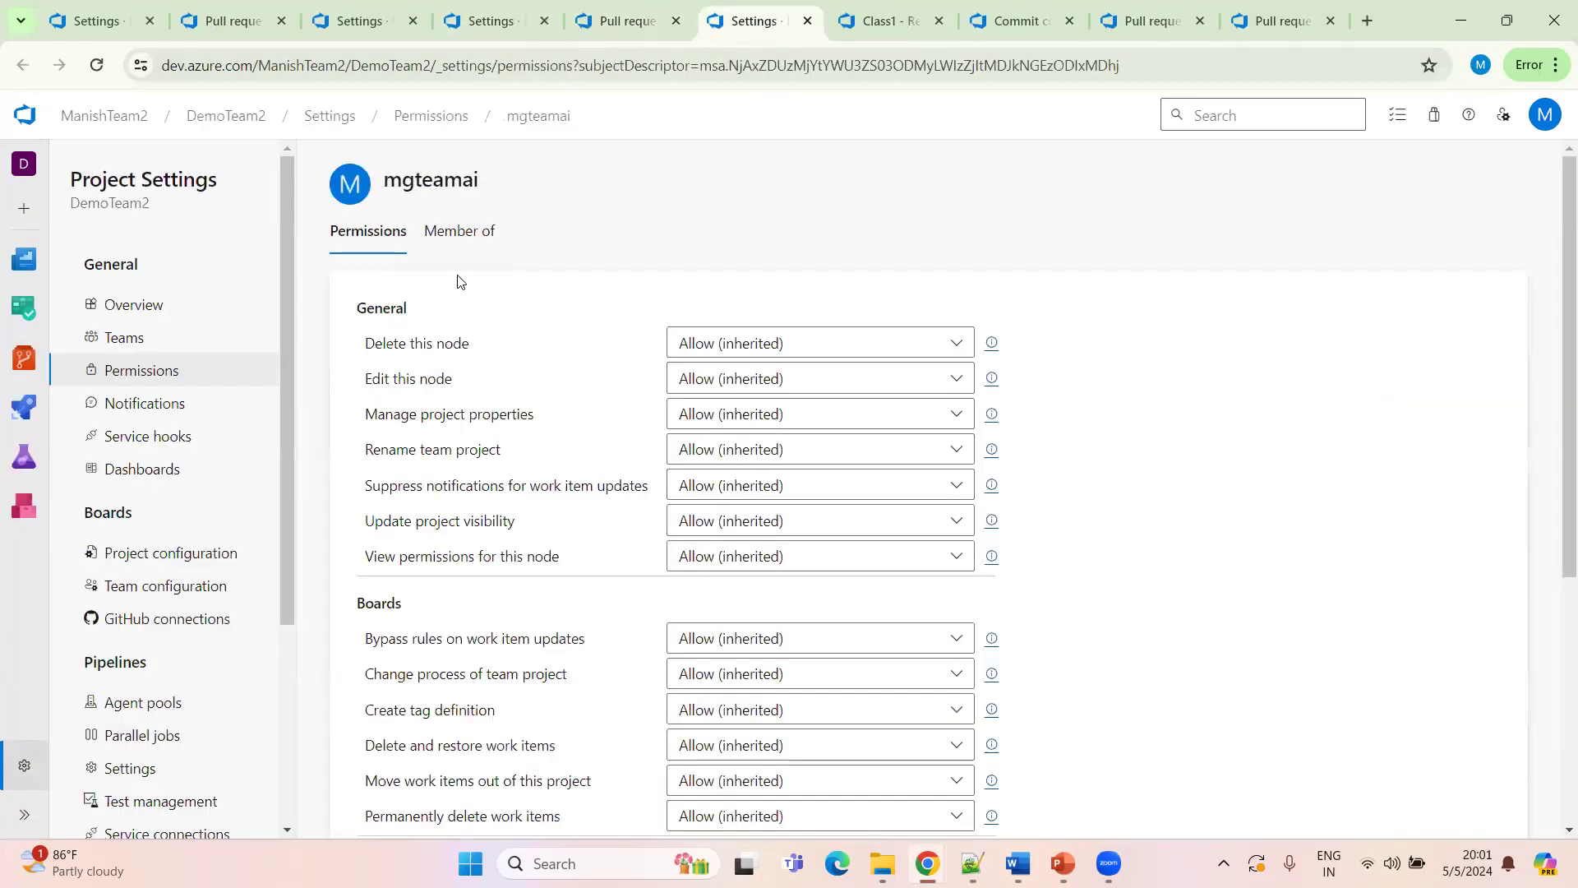
click(451, 240)
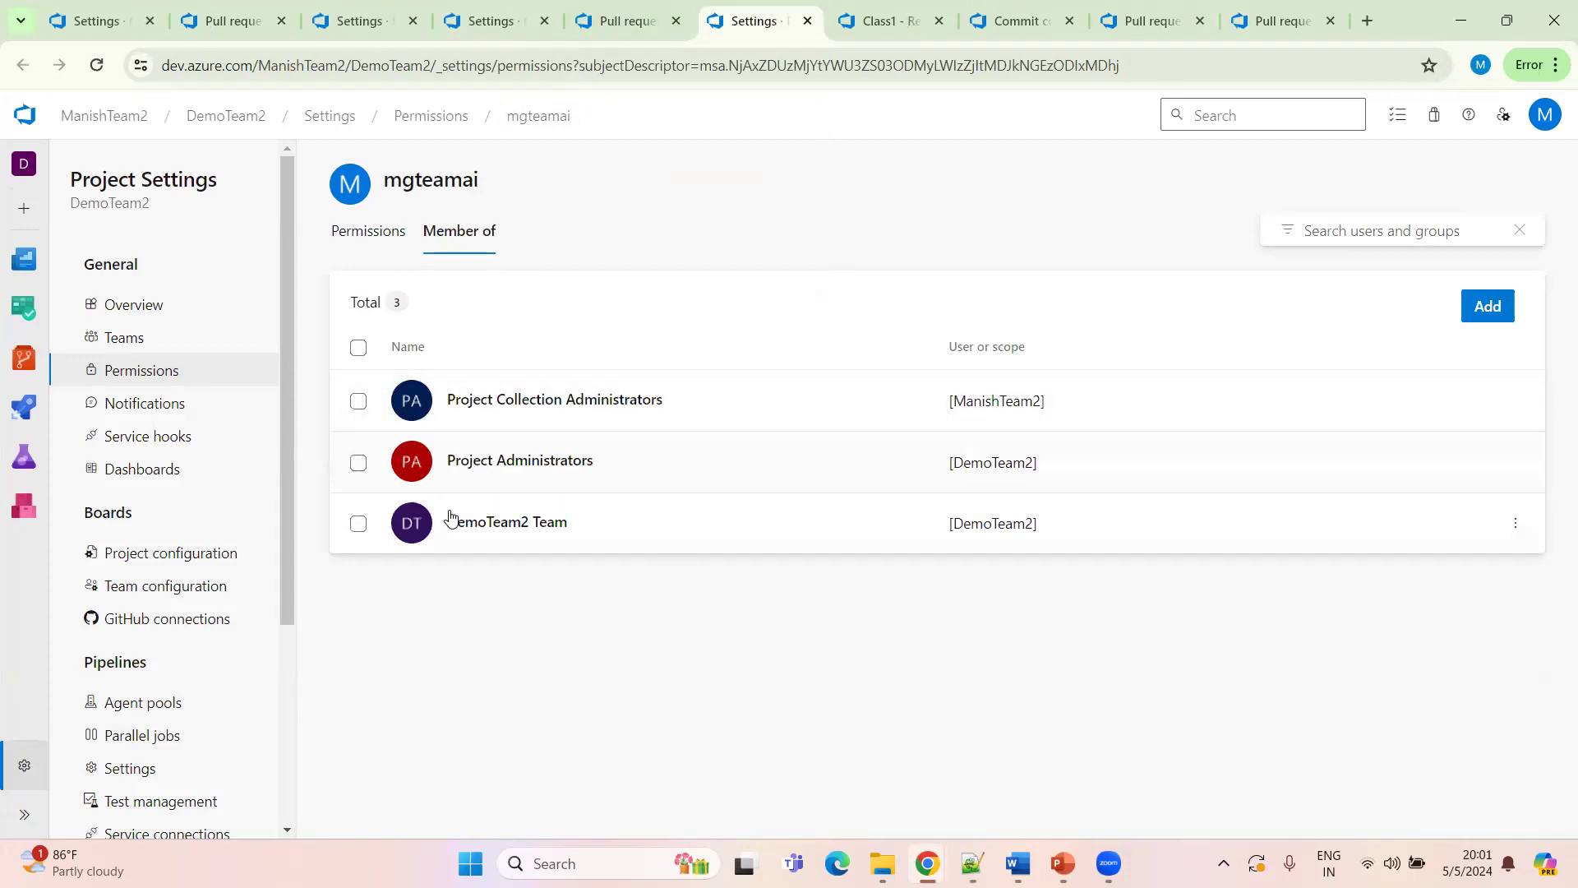
click(610, 30)
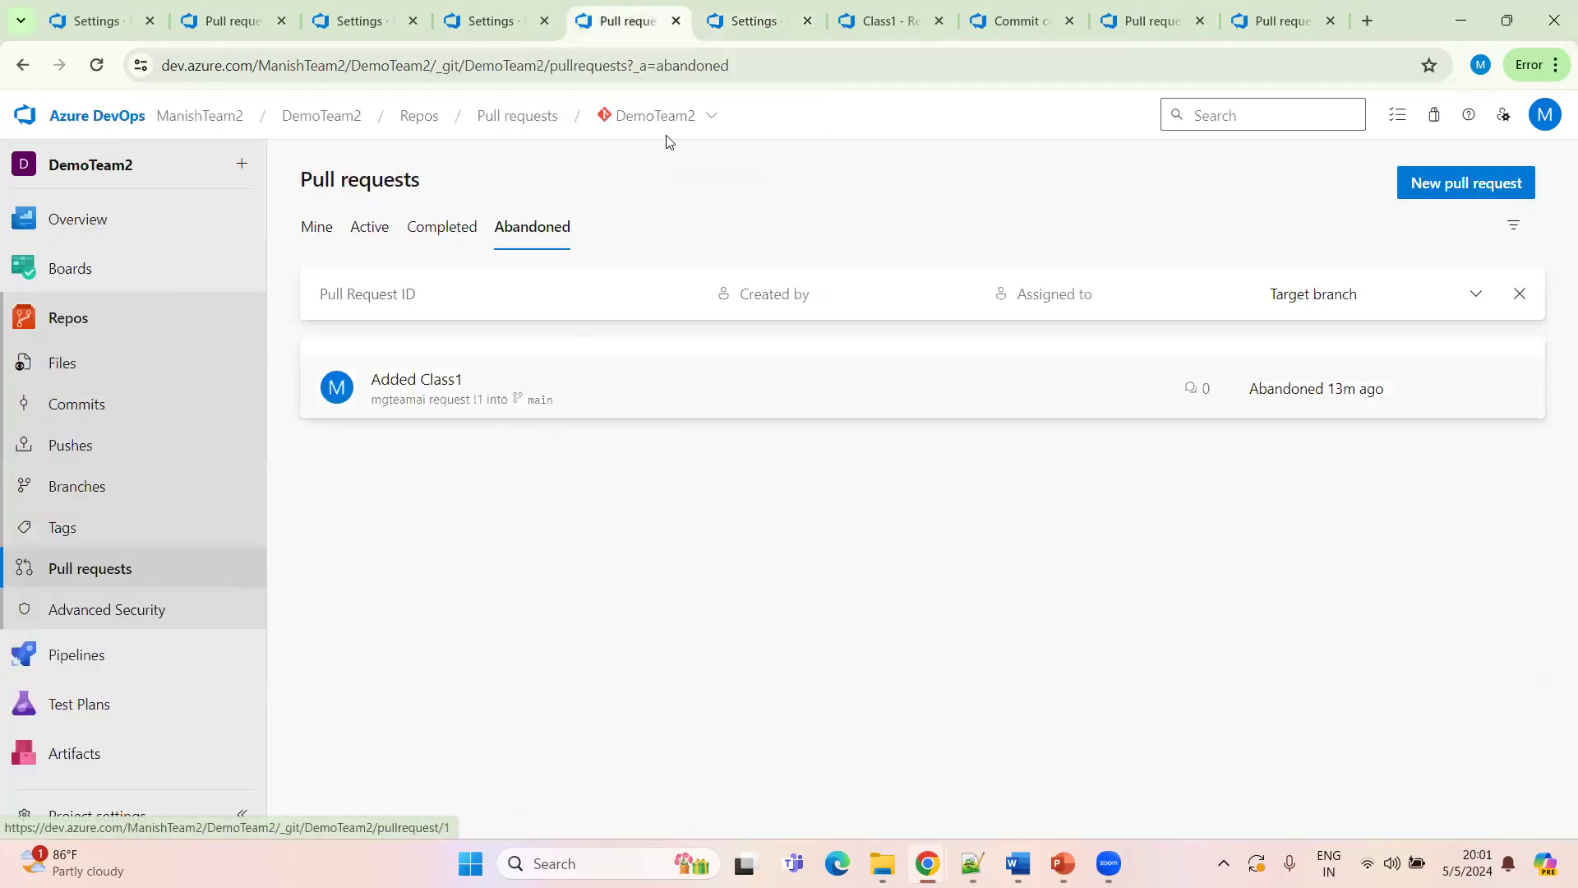
click(744, 31)
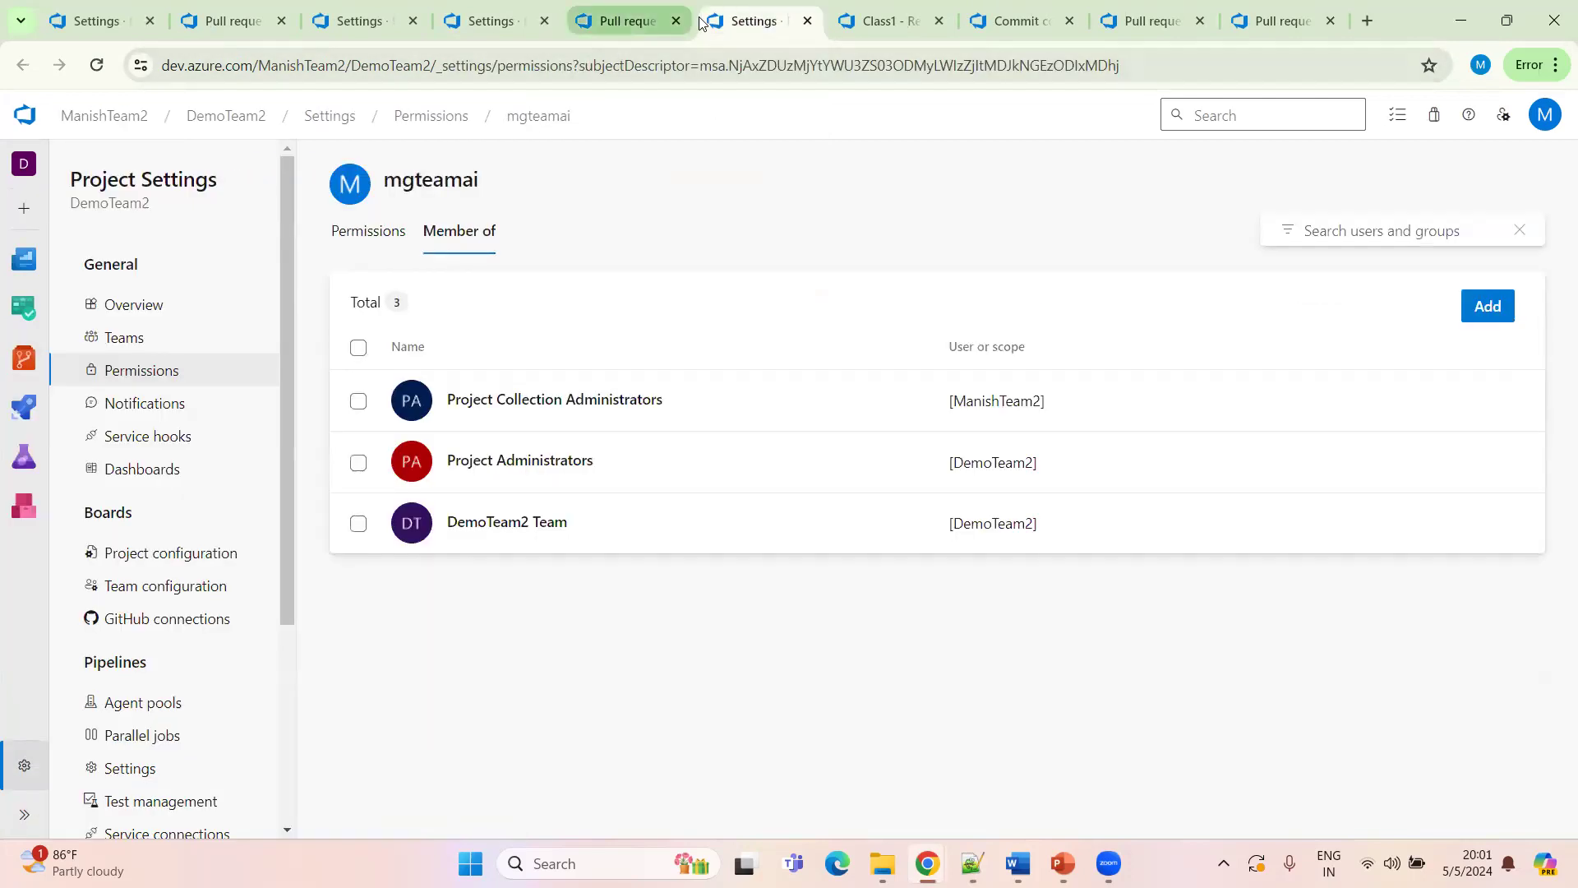
Open the first newly added user's group memberships in a duplicate tab and add them to the Project Administrators group
right_click(737, 18)
key(Escape)
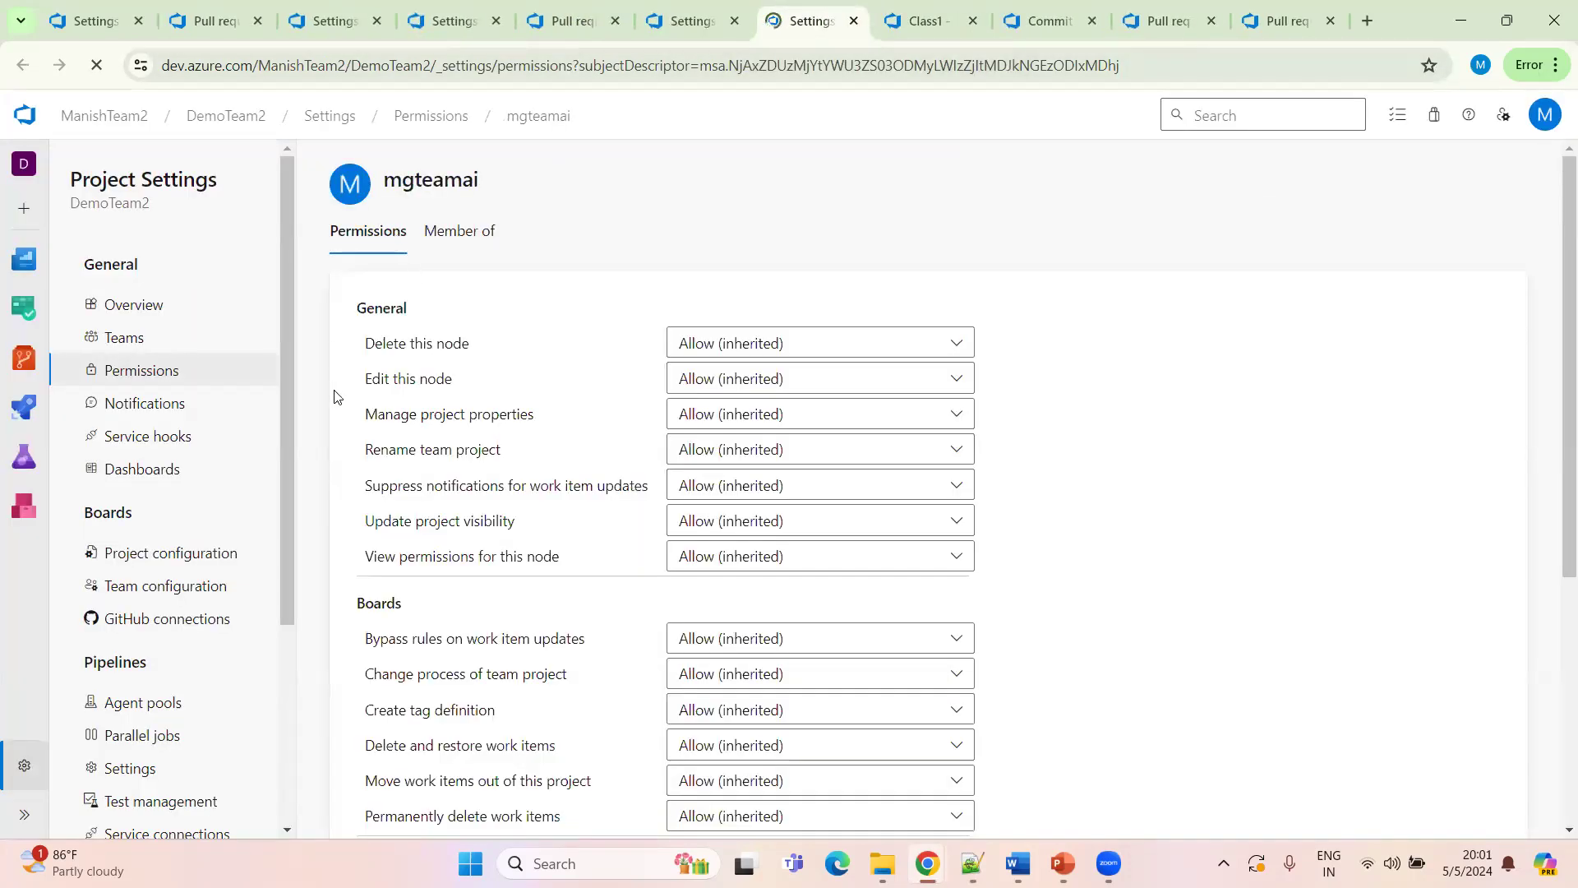
click(148, 376)
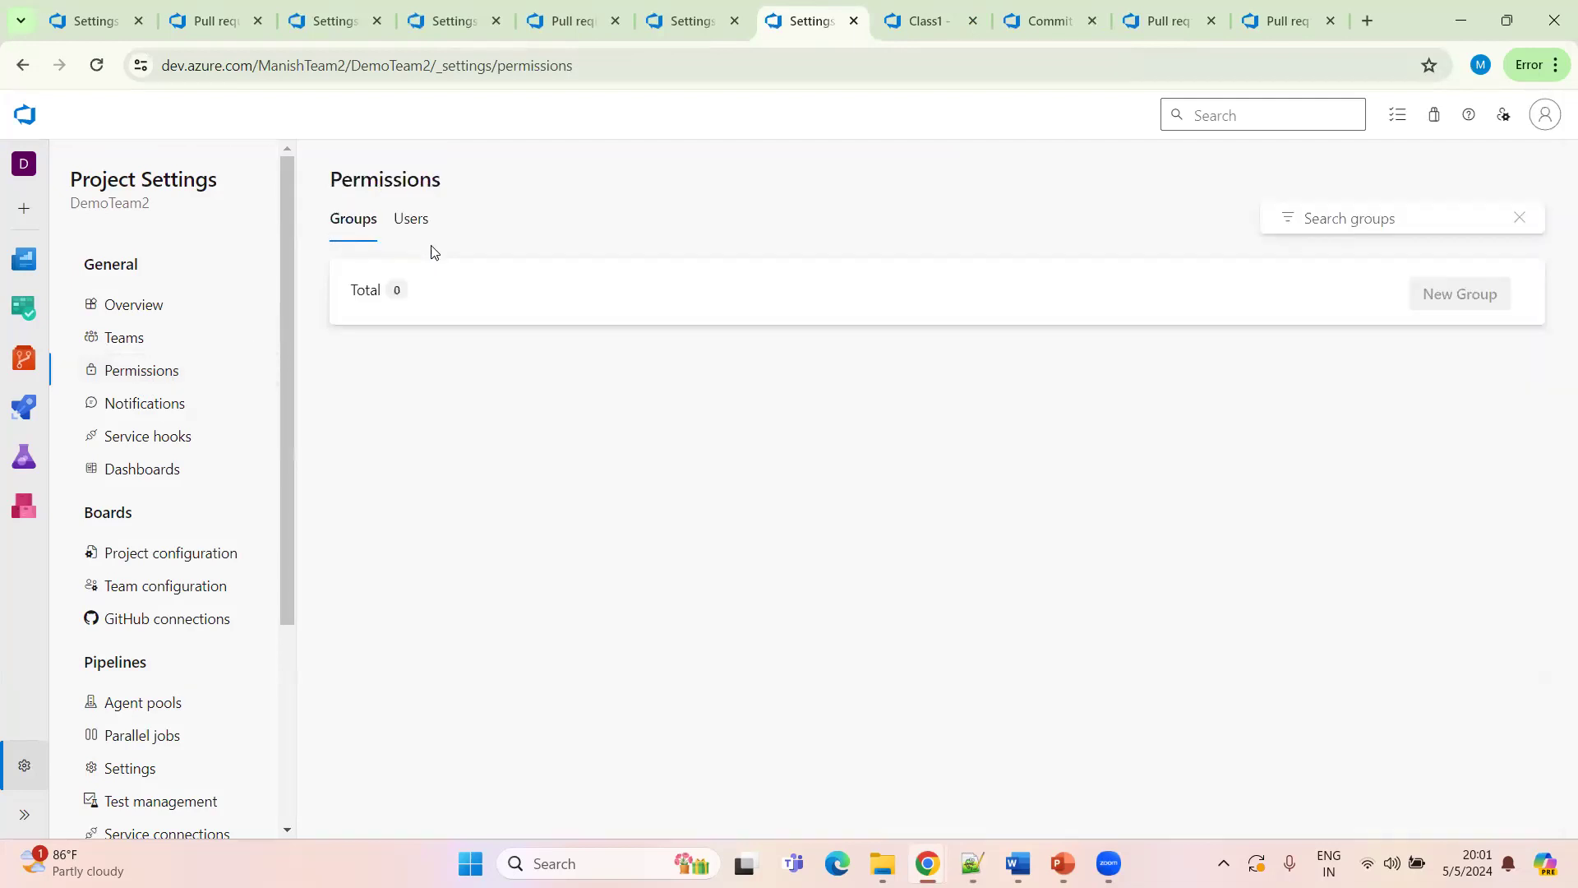
click(409, 230)
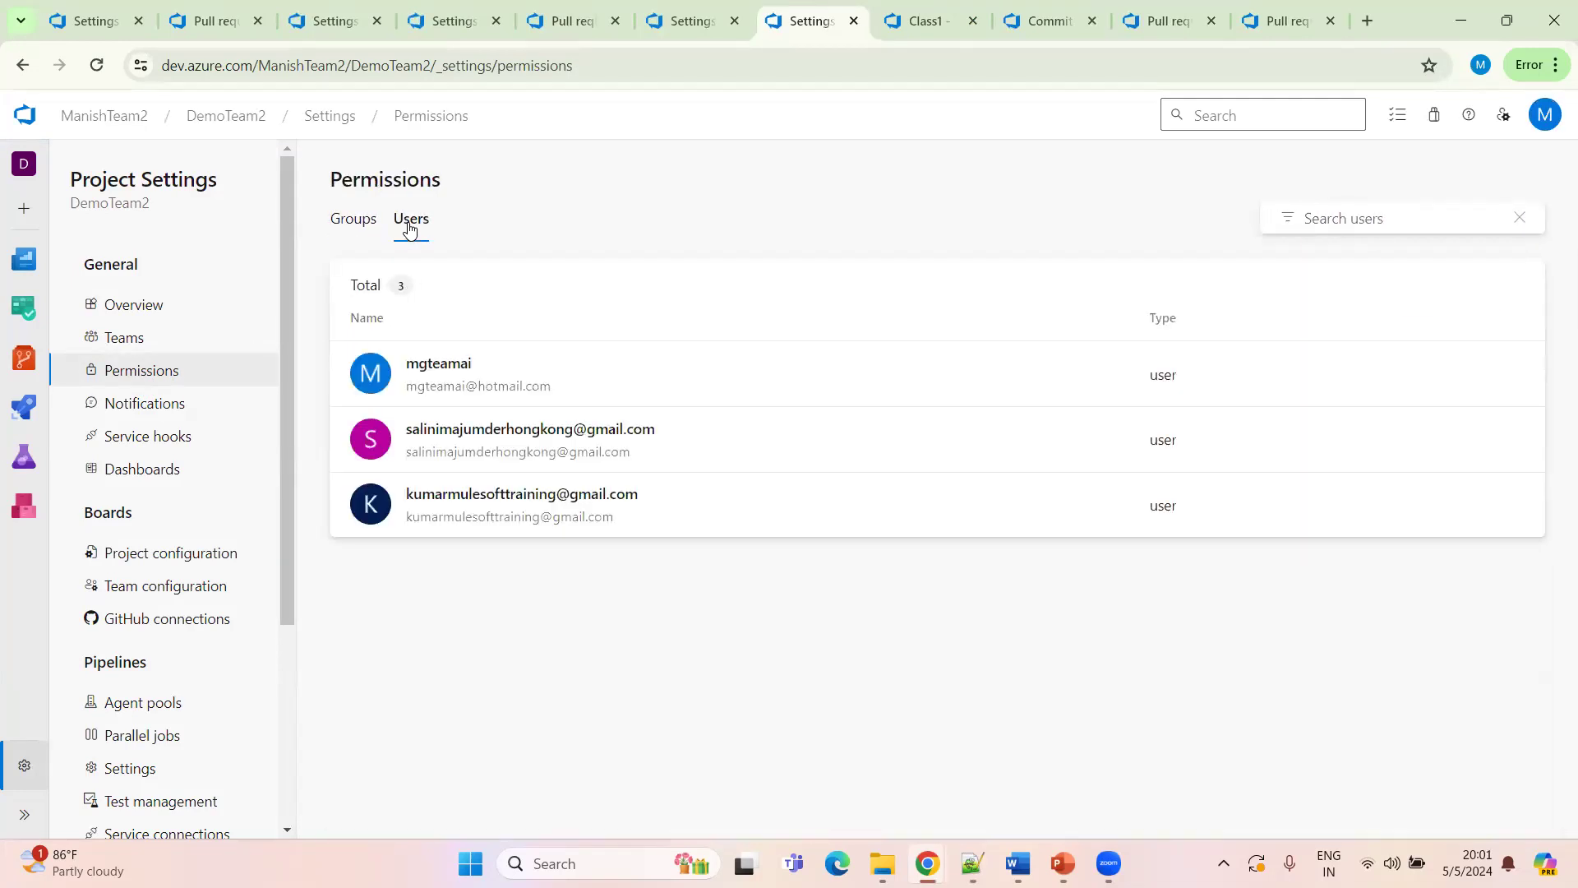
click(731, 503)
click(450, 239)
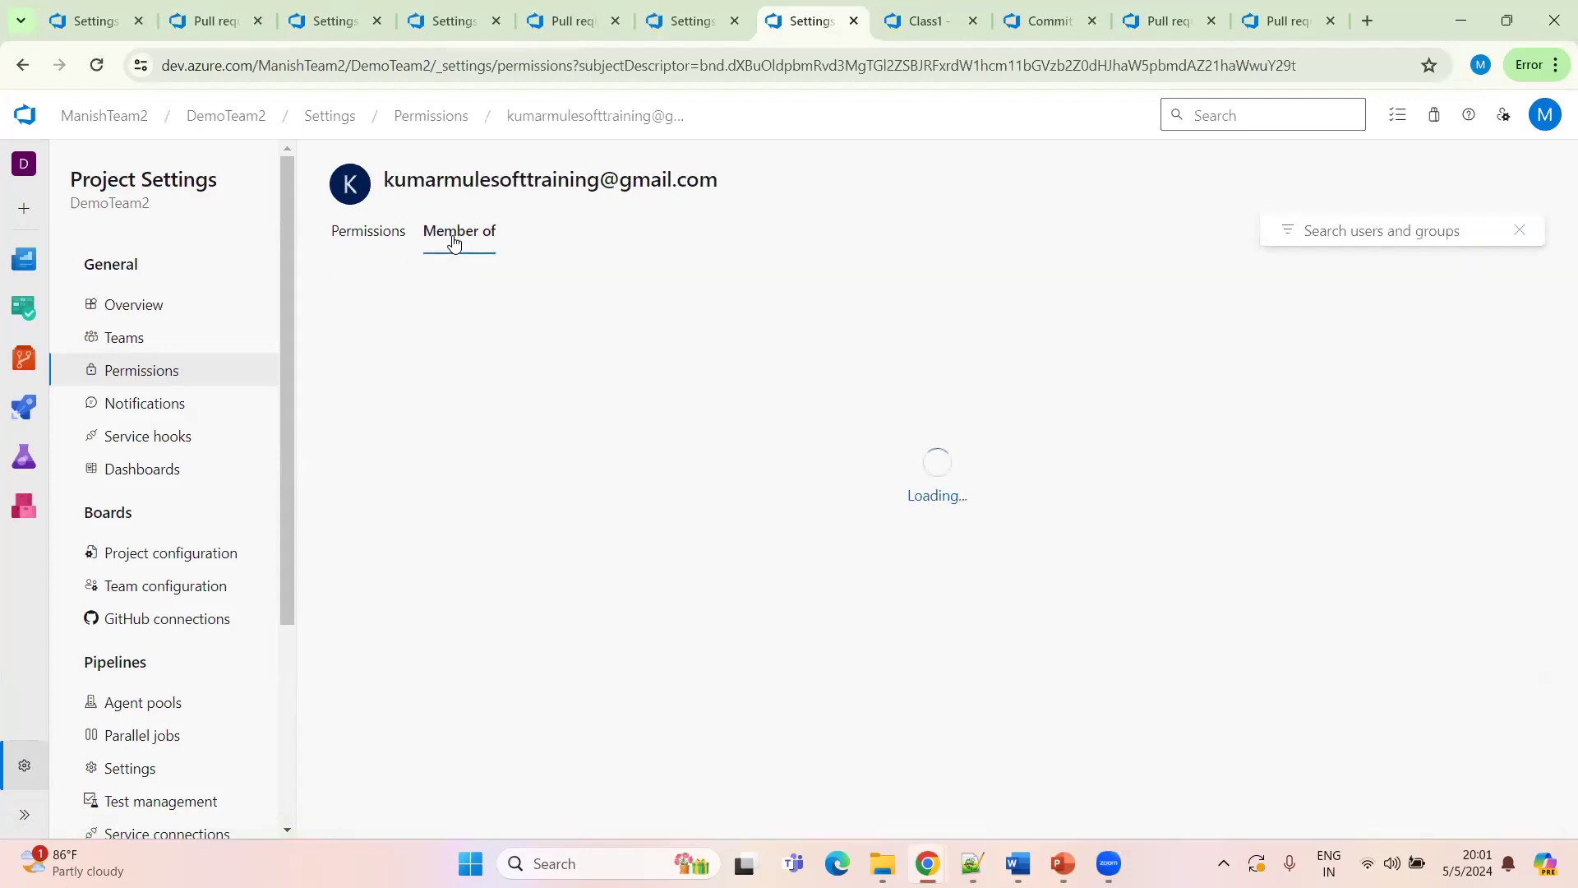
click(691, 20)
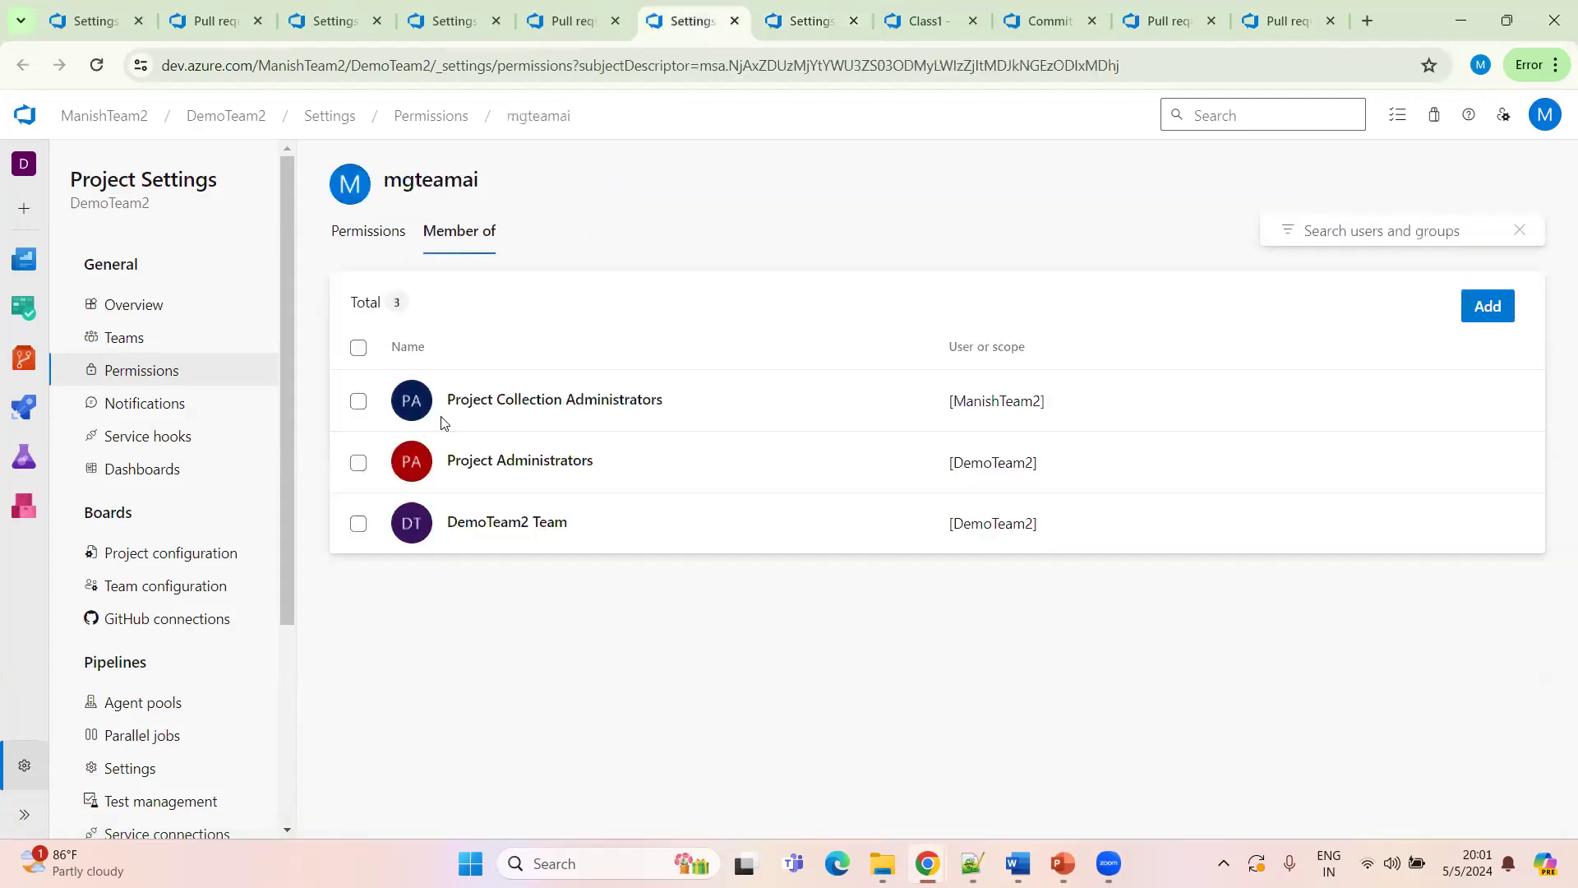
click(789, 25)
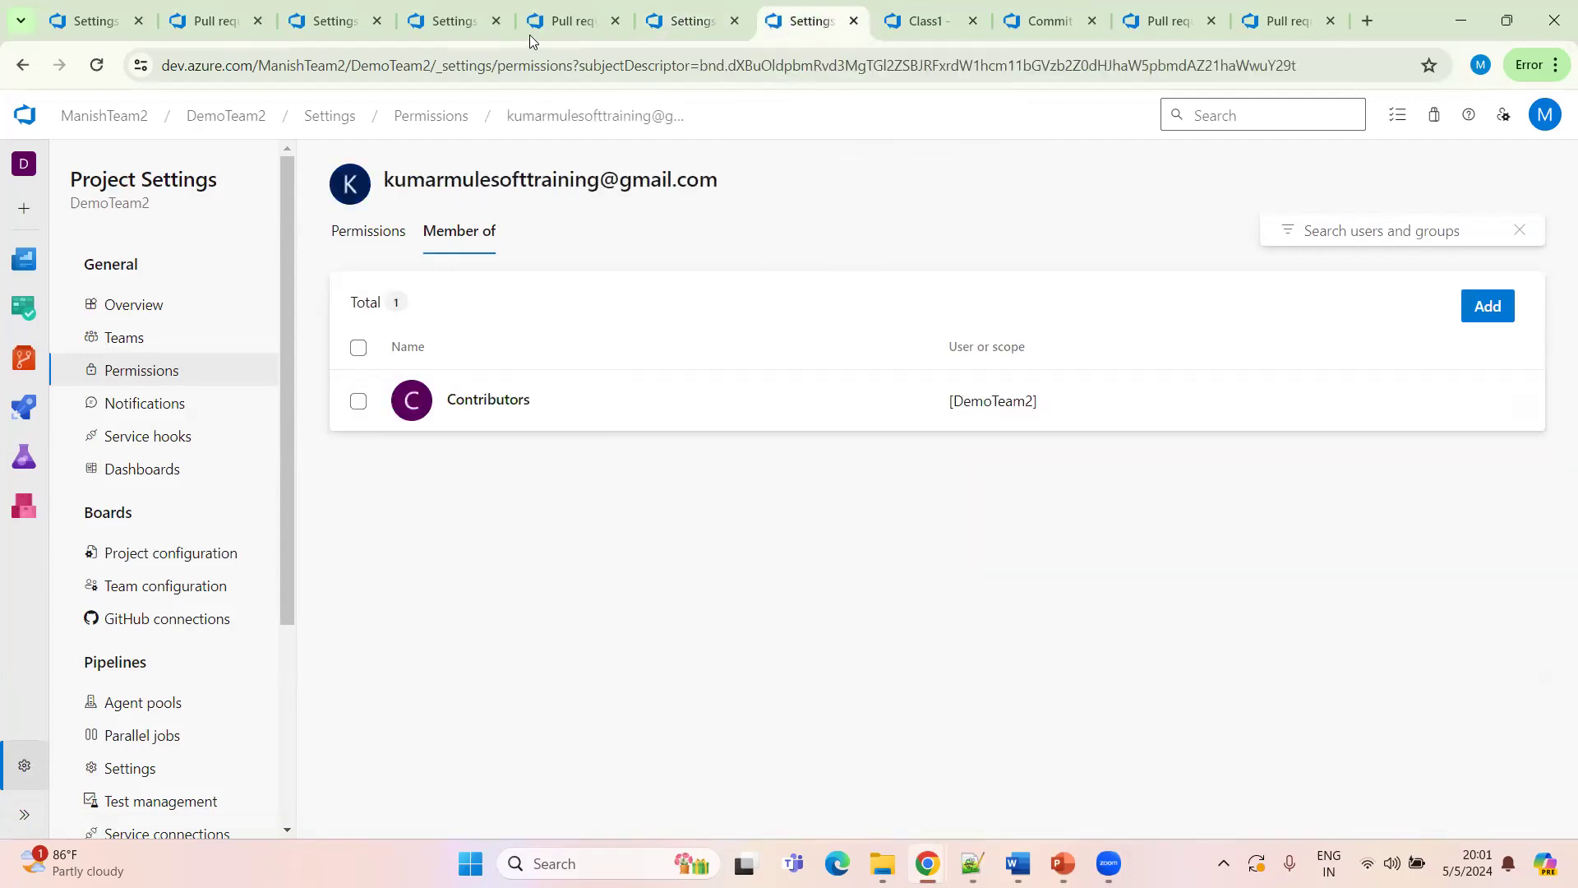
click(691, 21)
click(810, 21)
click(1439, 324)
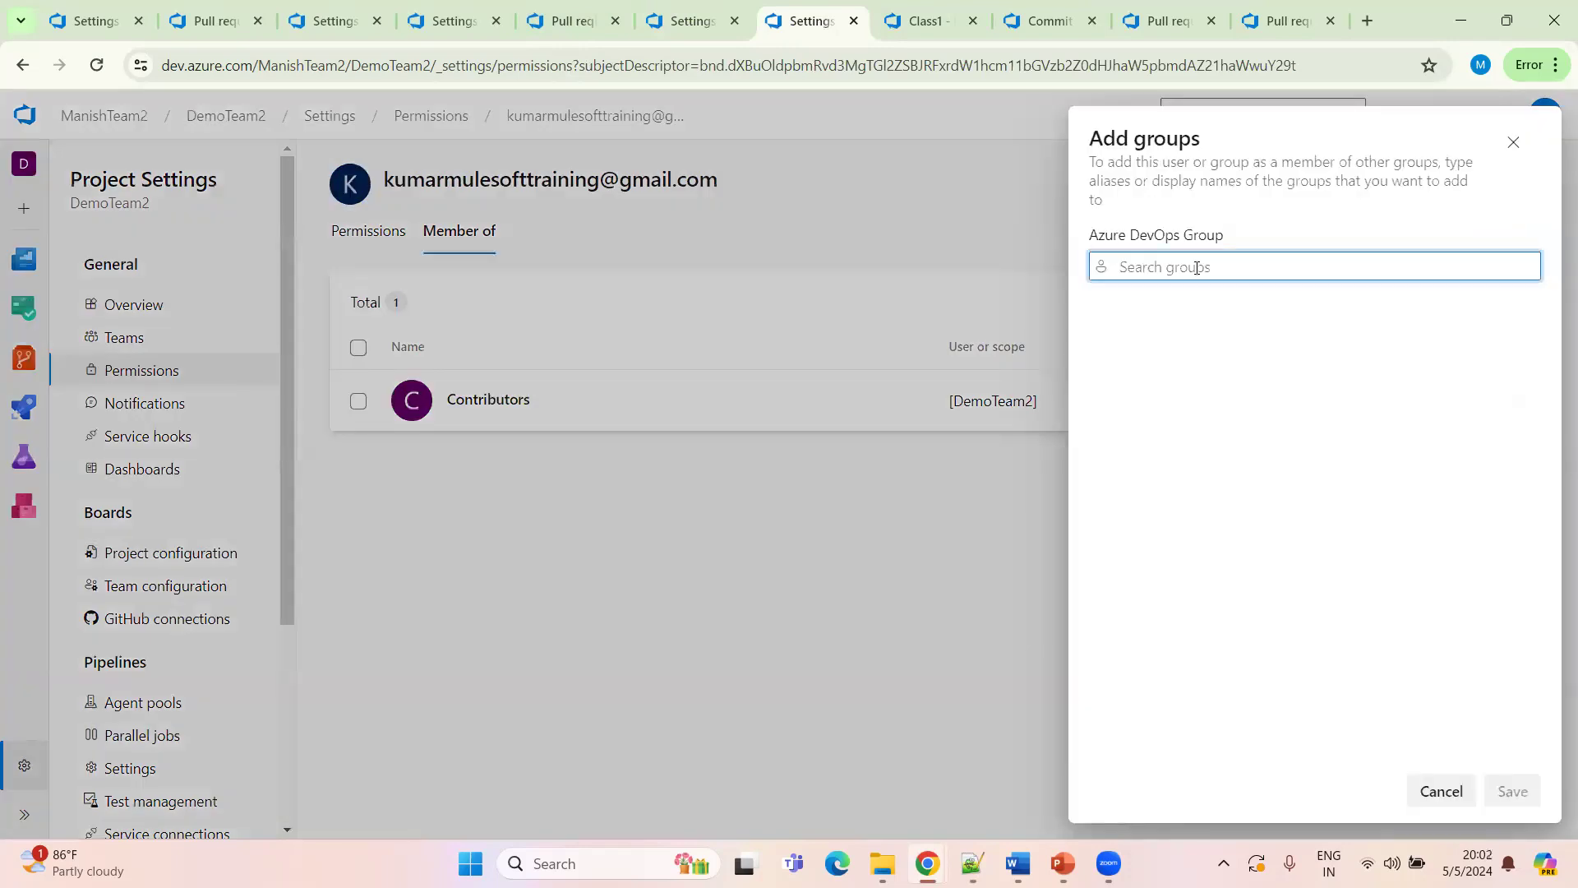
text(project)
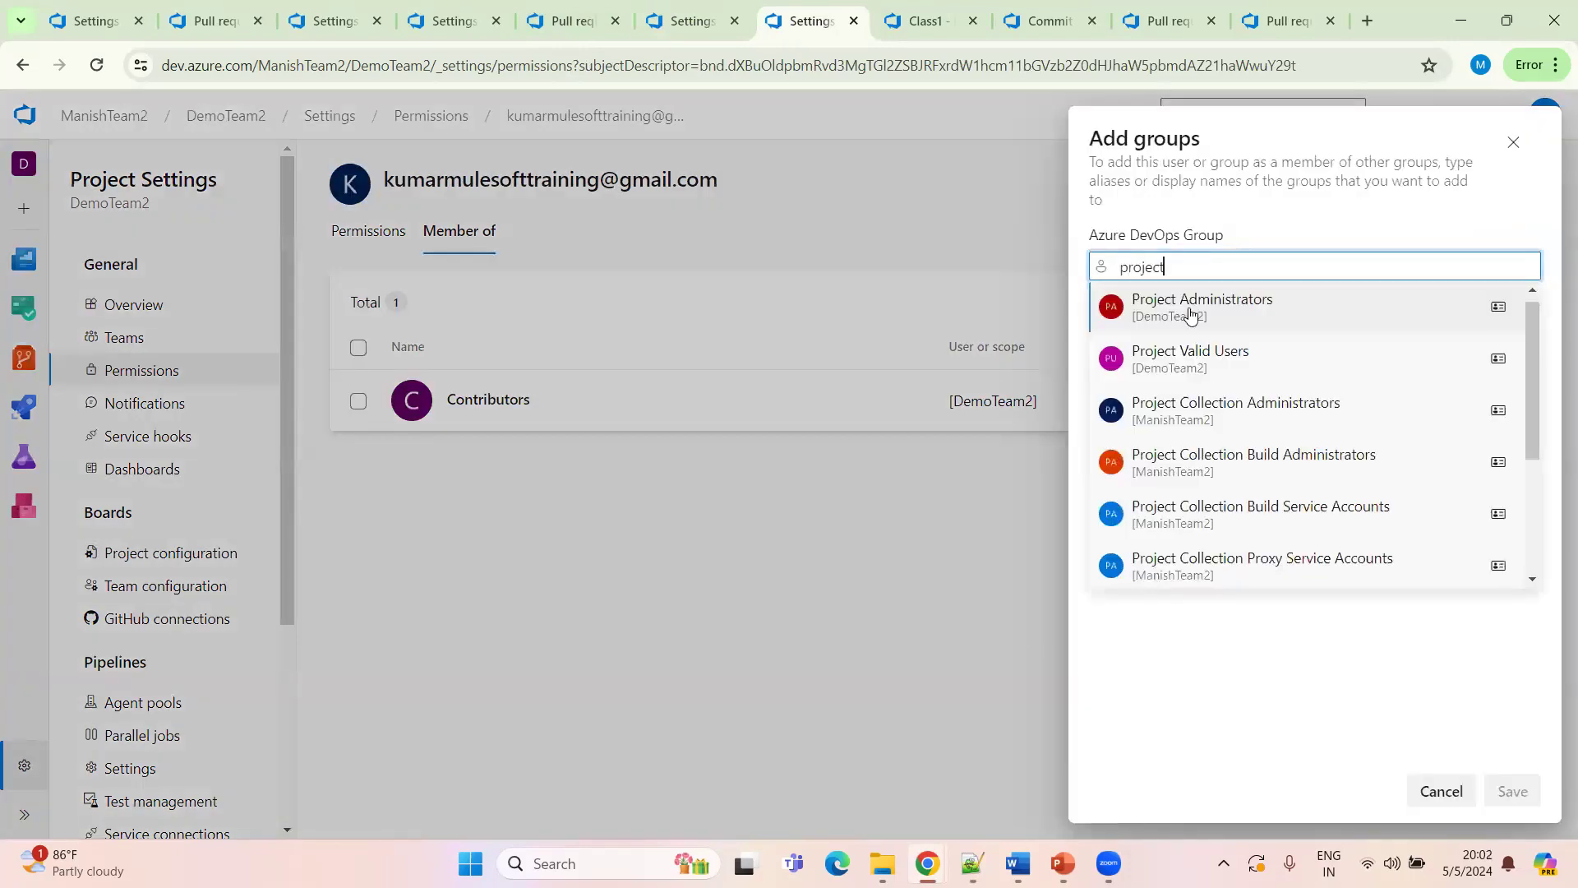
click(1190, 312)
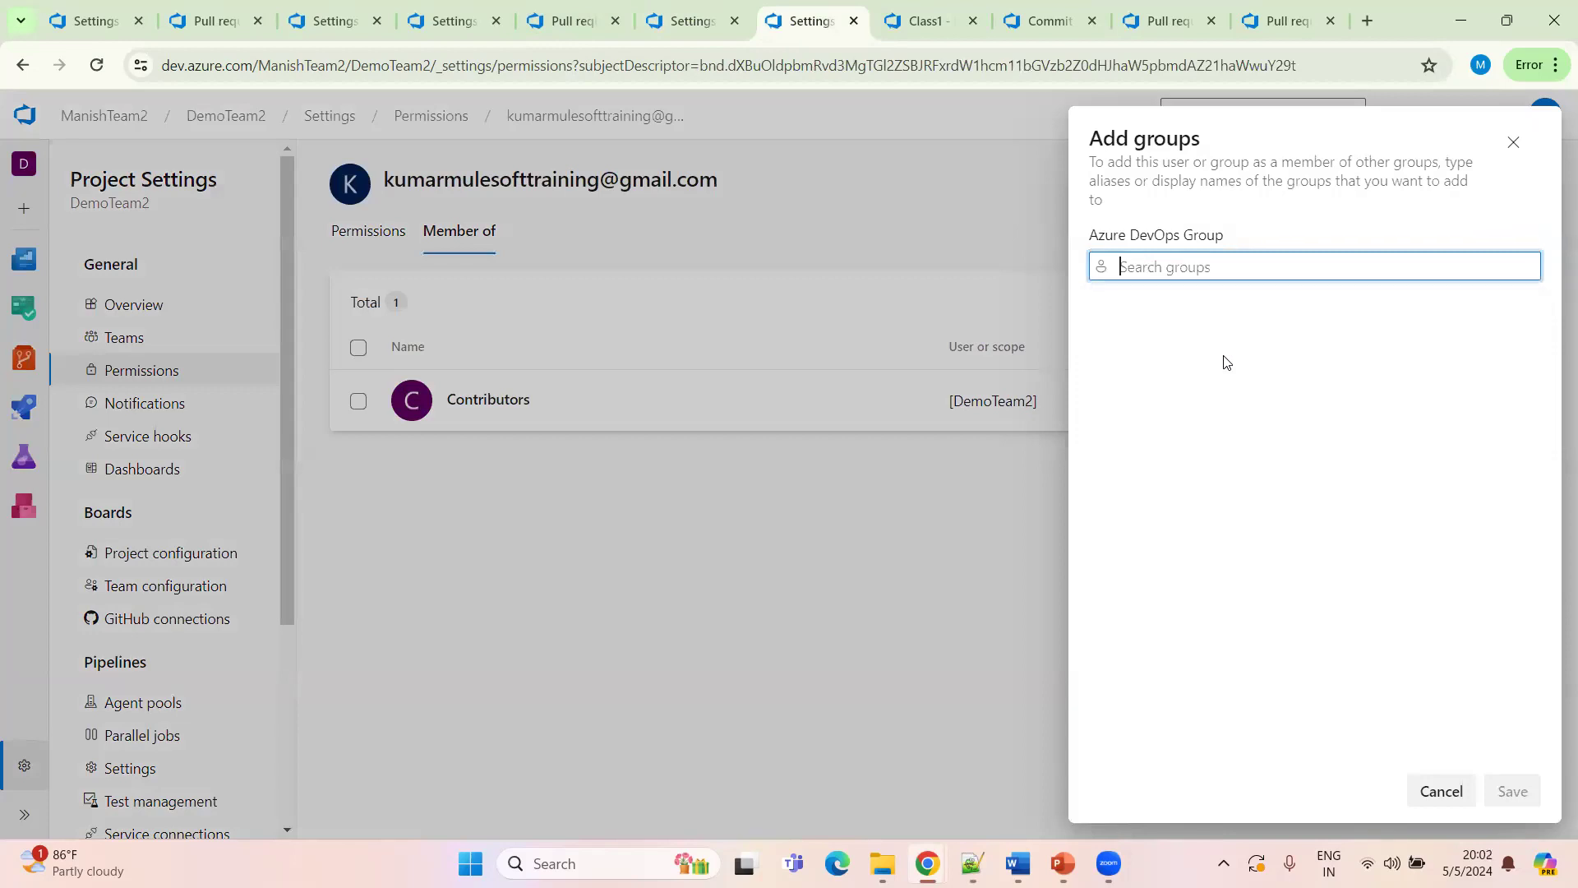
click(1521, 797)
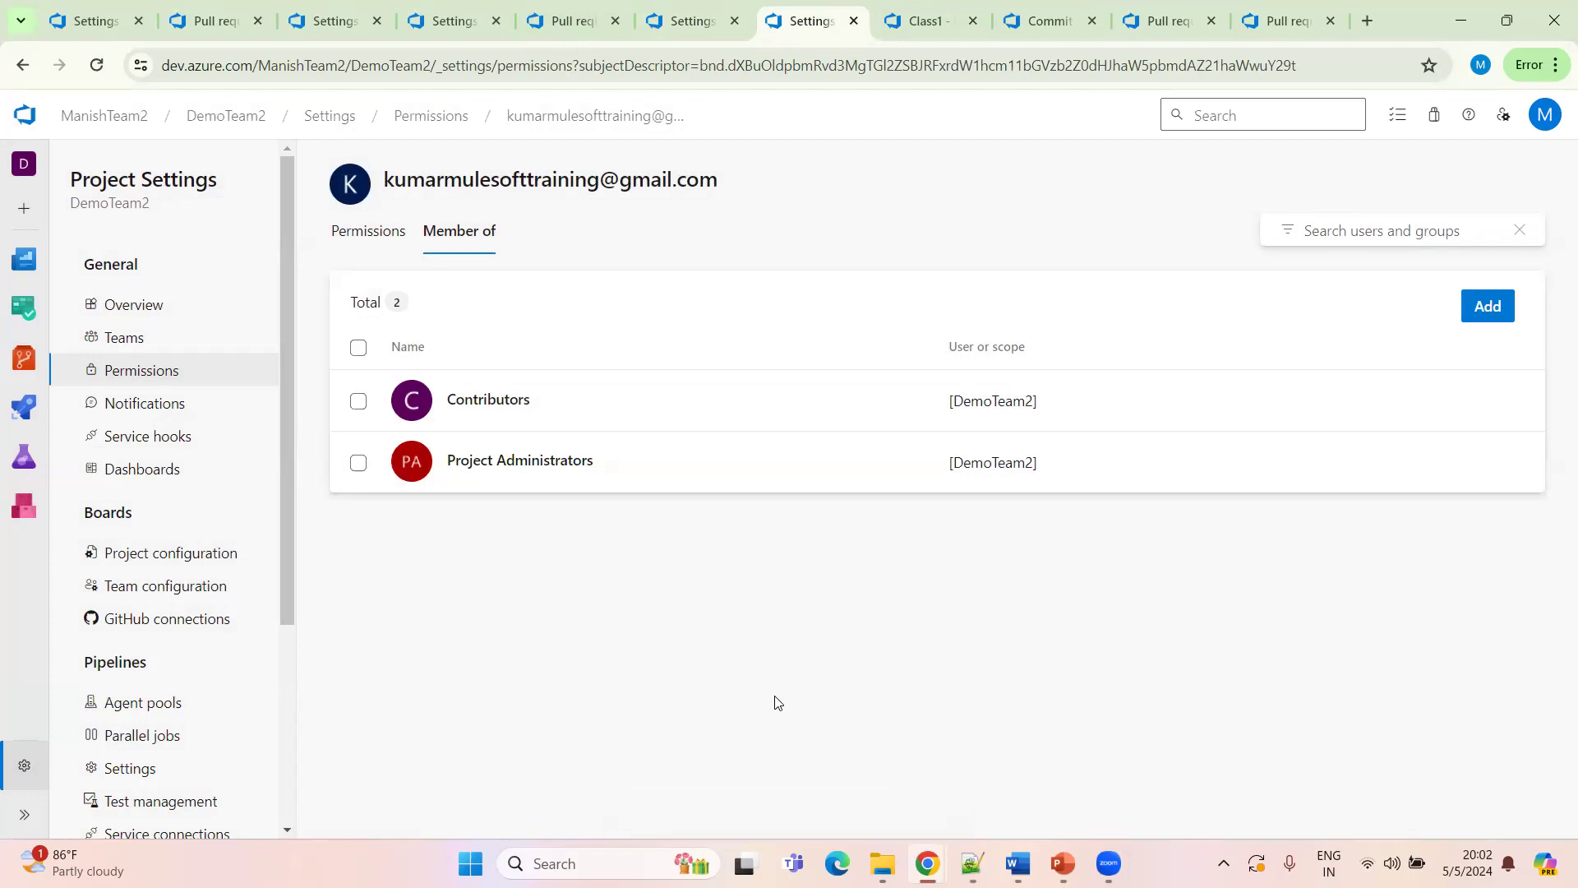
Reload that user's memberships and compare them with the mgteamai account's groups
click(97, 66)
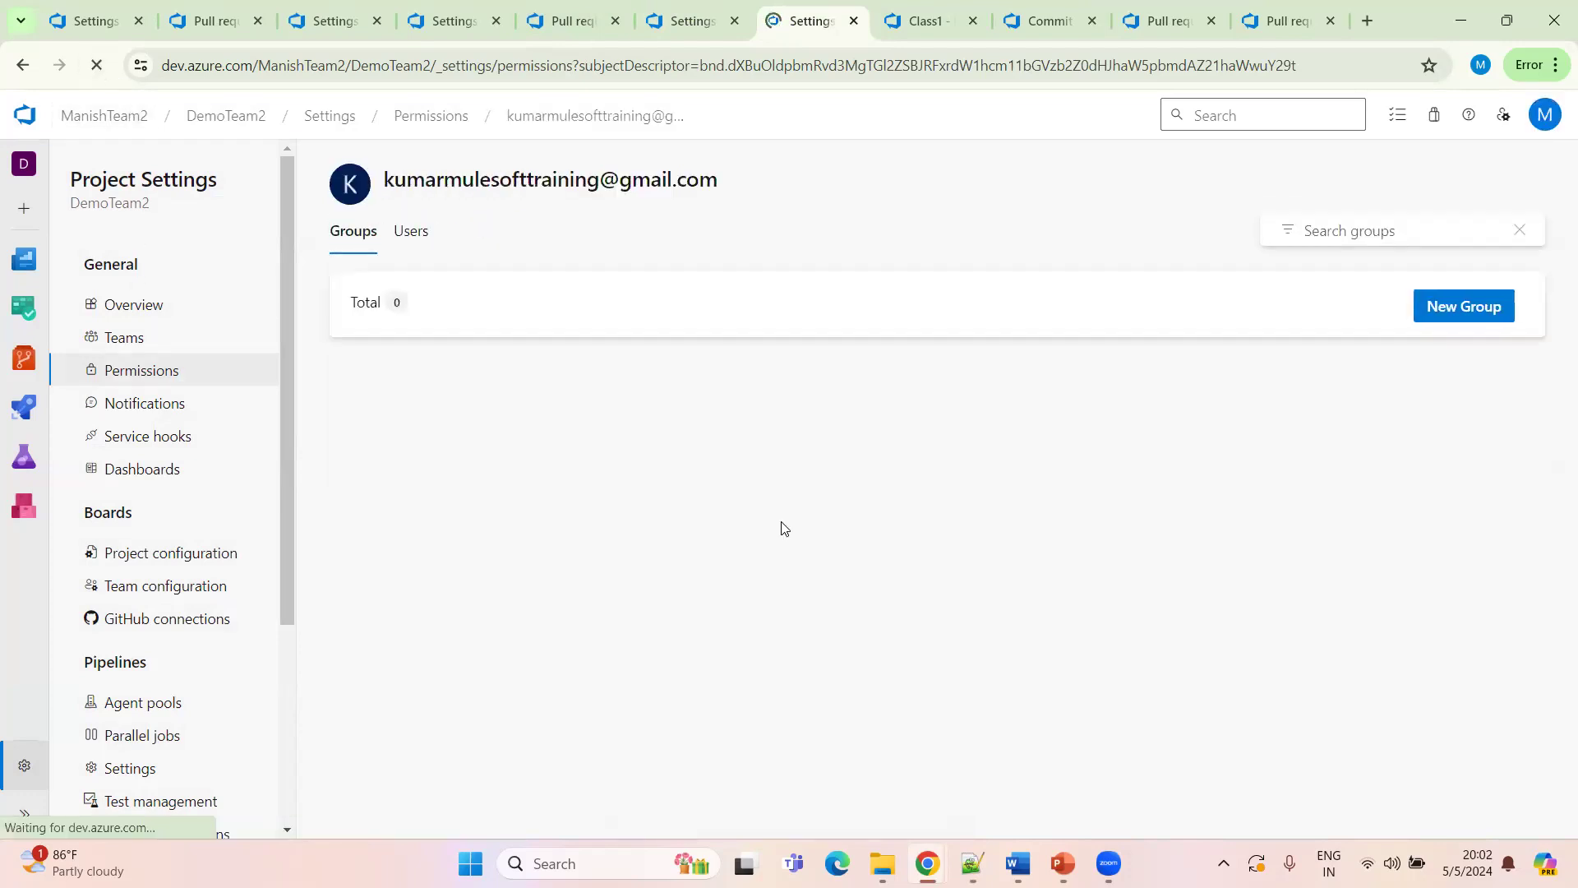
click(454, 230)
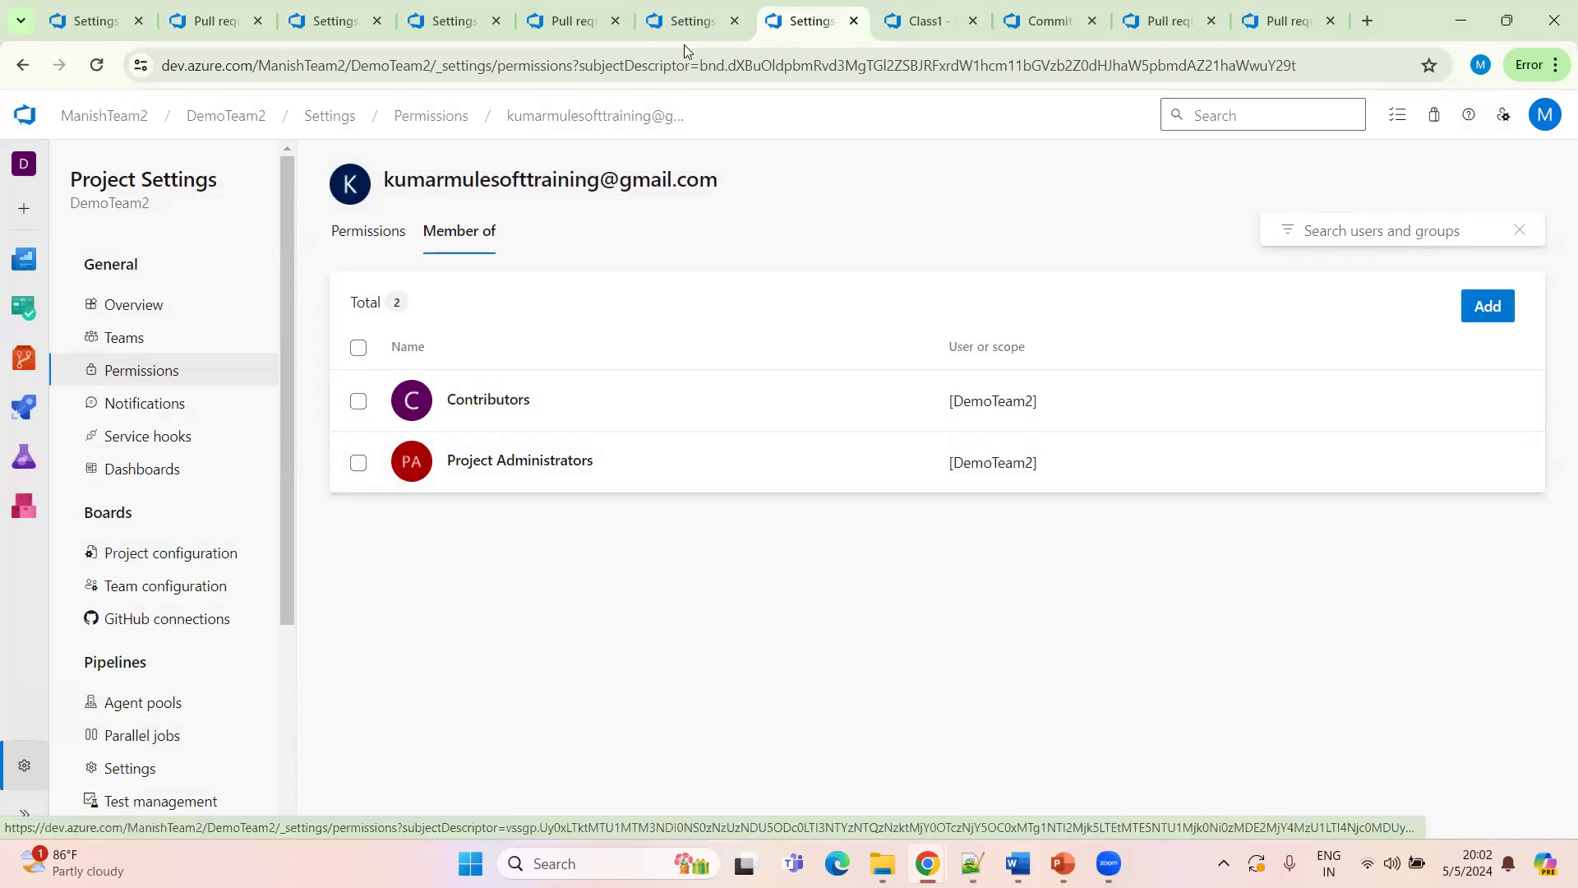
click(686, 22)
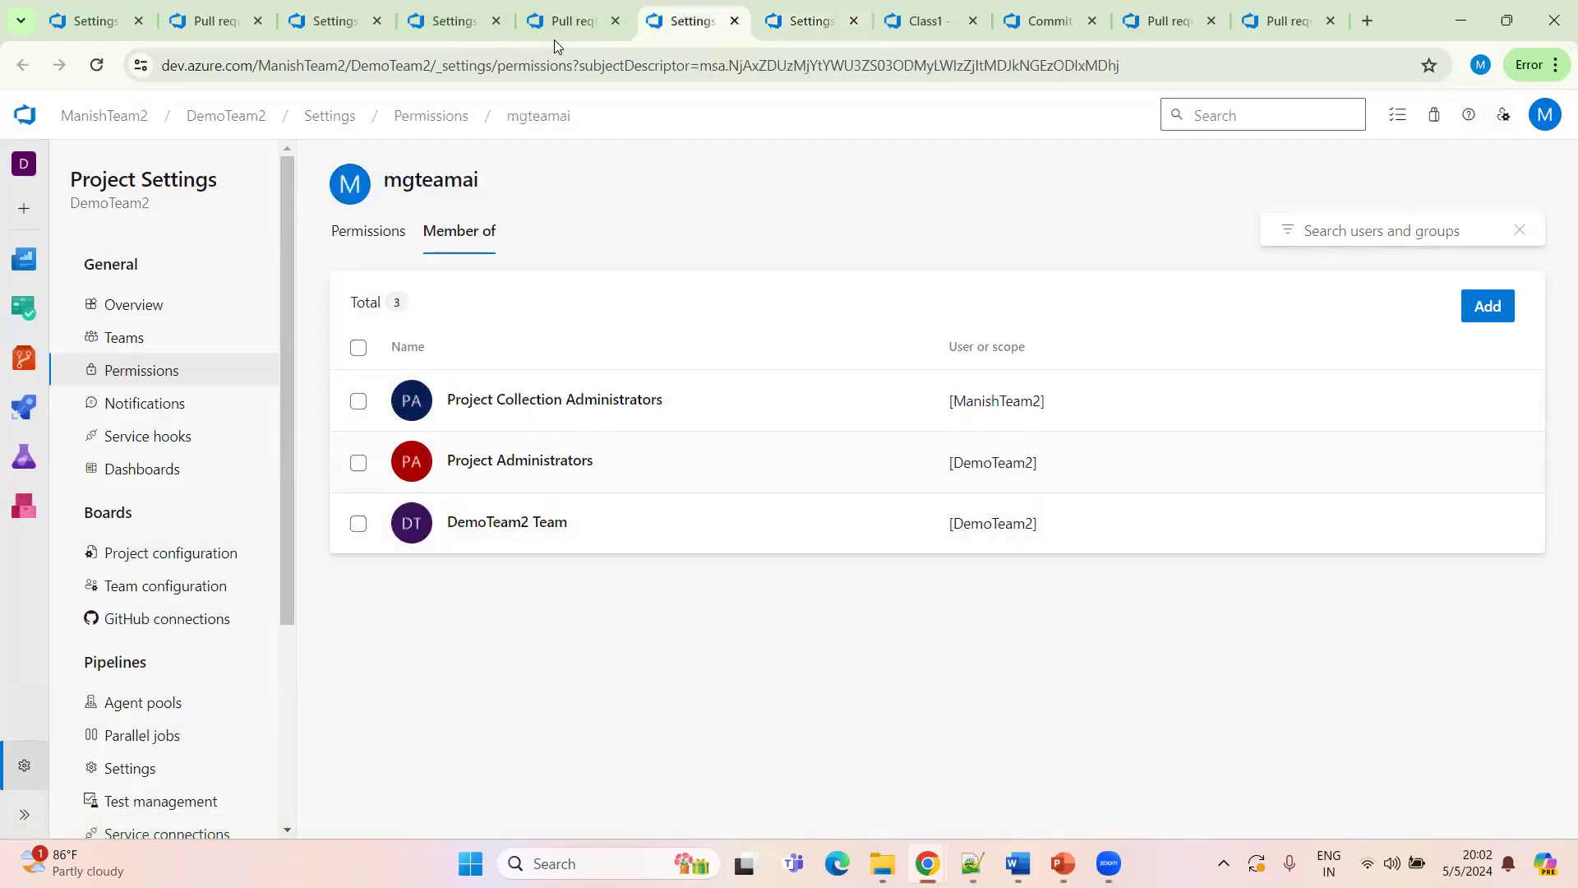
Open the second newly added user's group memberships in a new tab and add them to the Project Administrators group
click(569, 25)
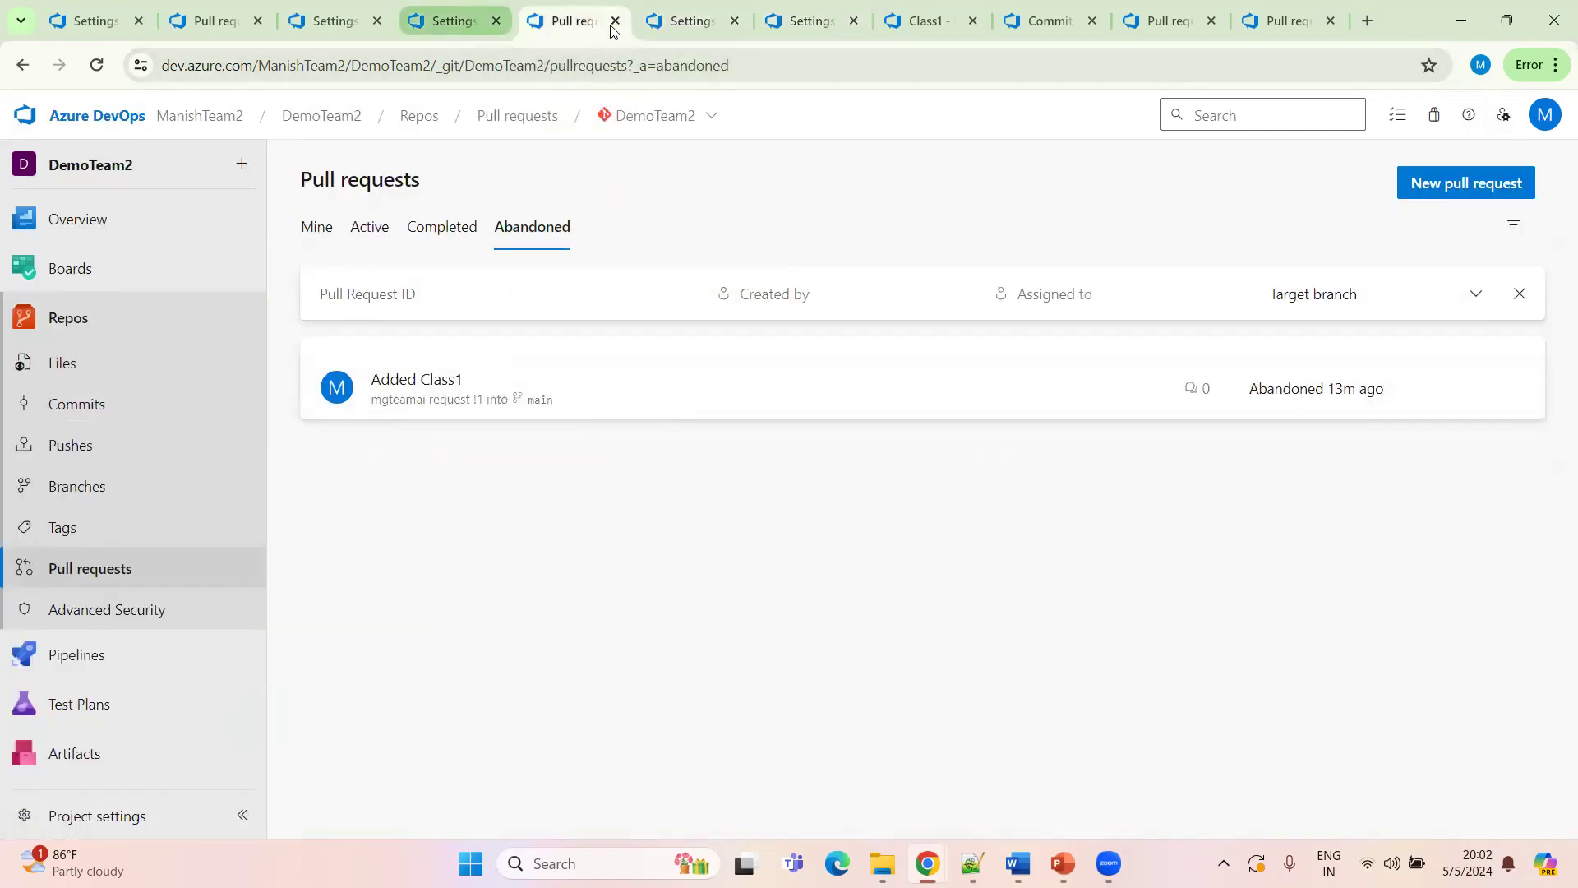
click(689, 23)
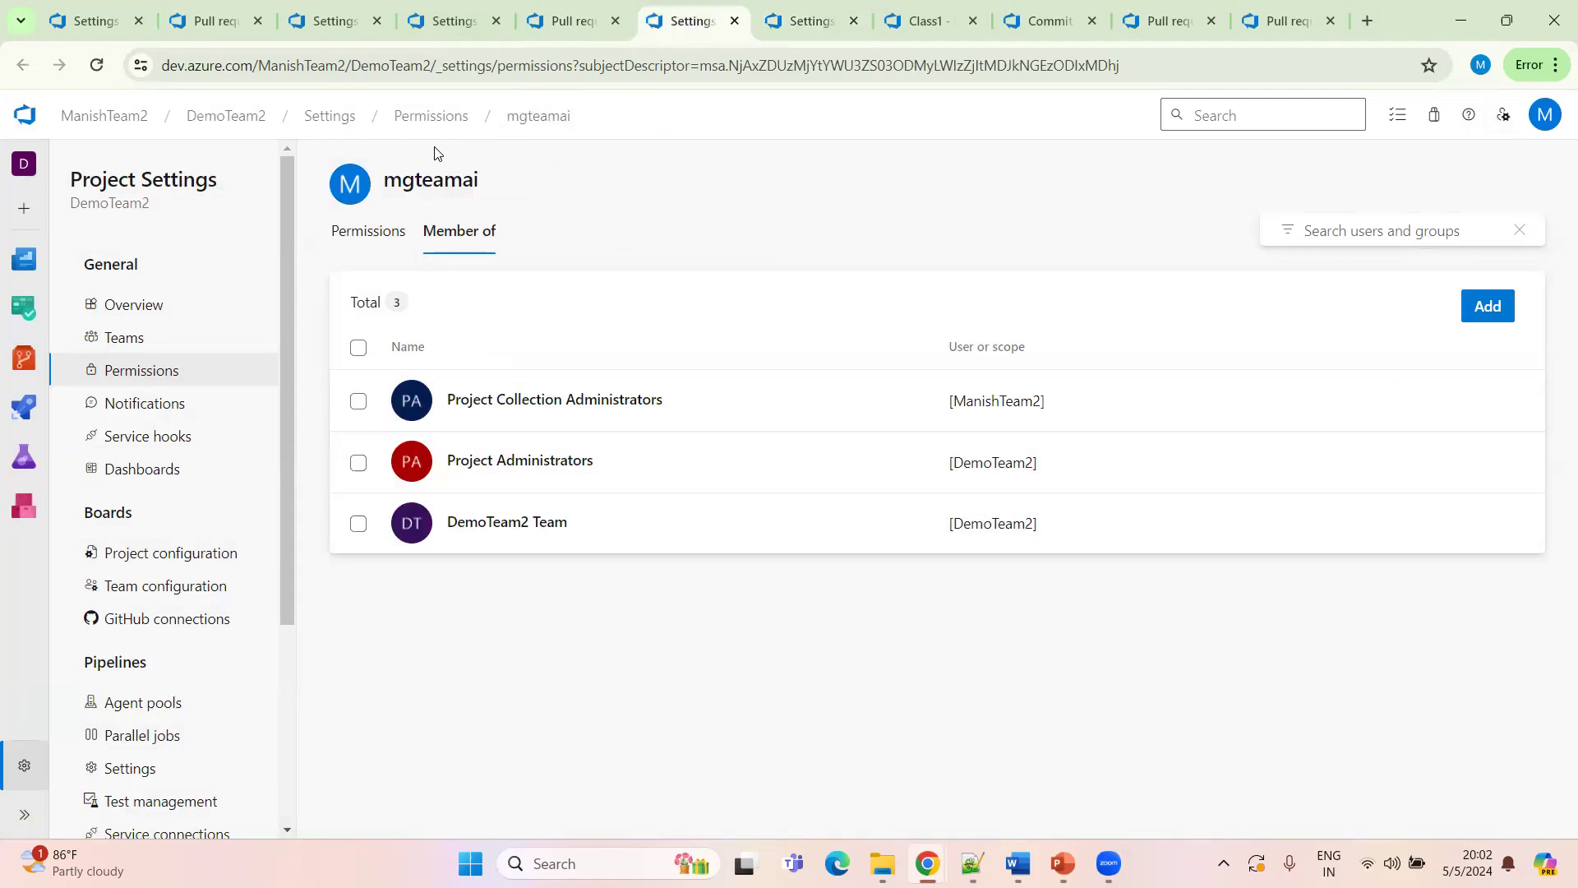
click(436, 119)
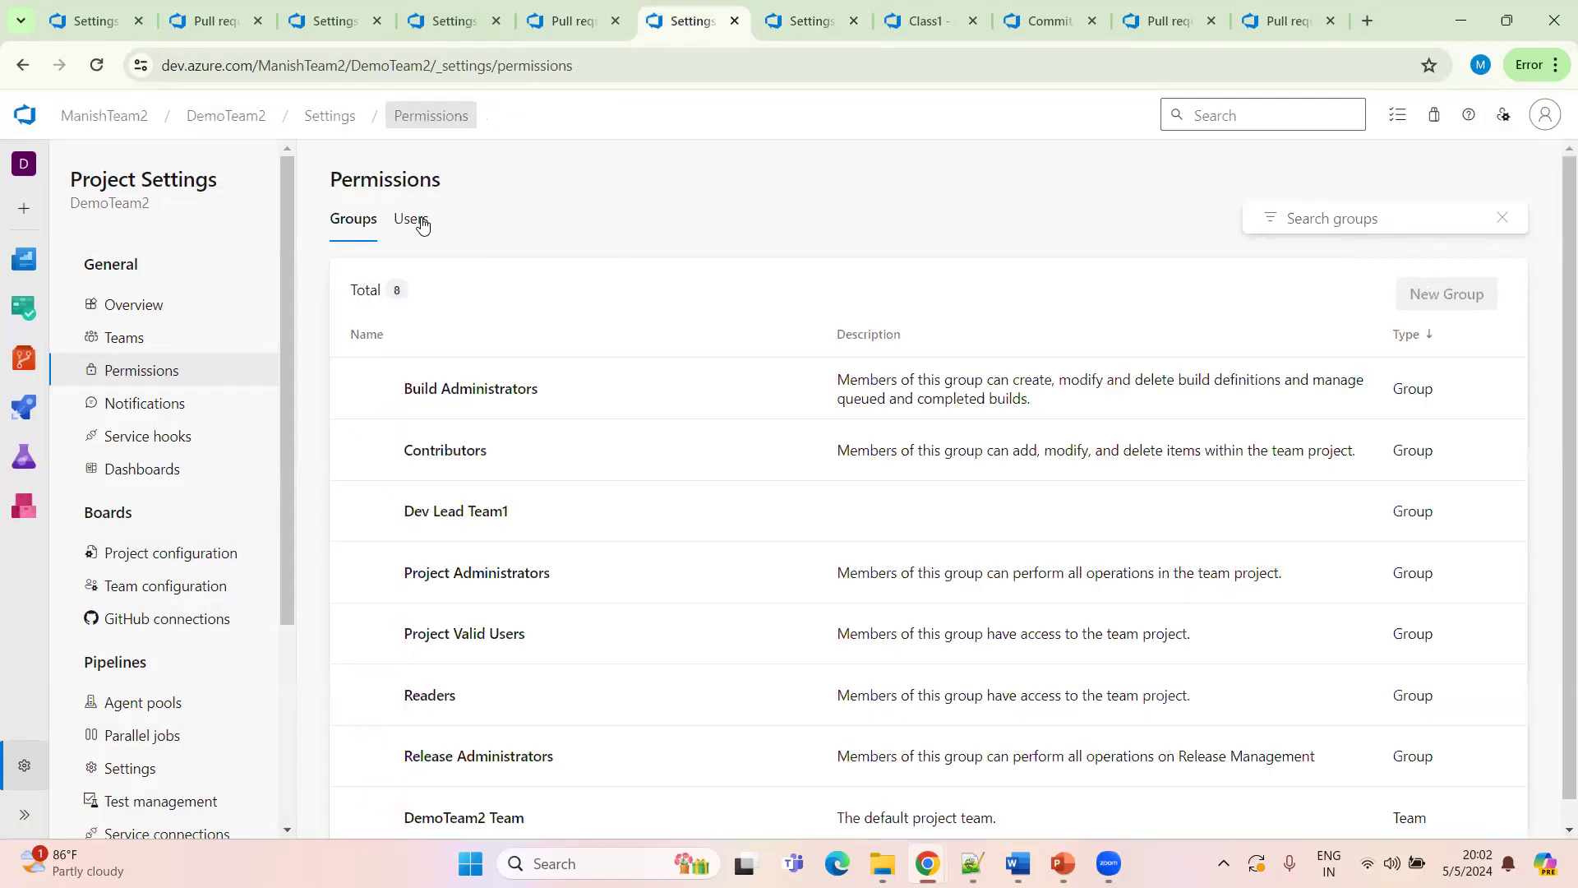
click(414, 219)
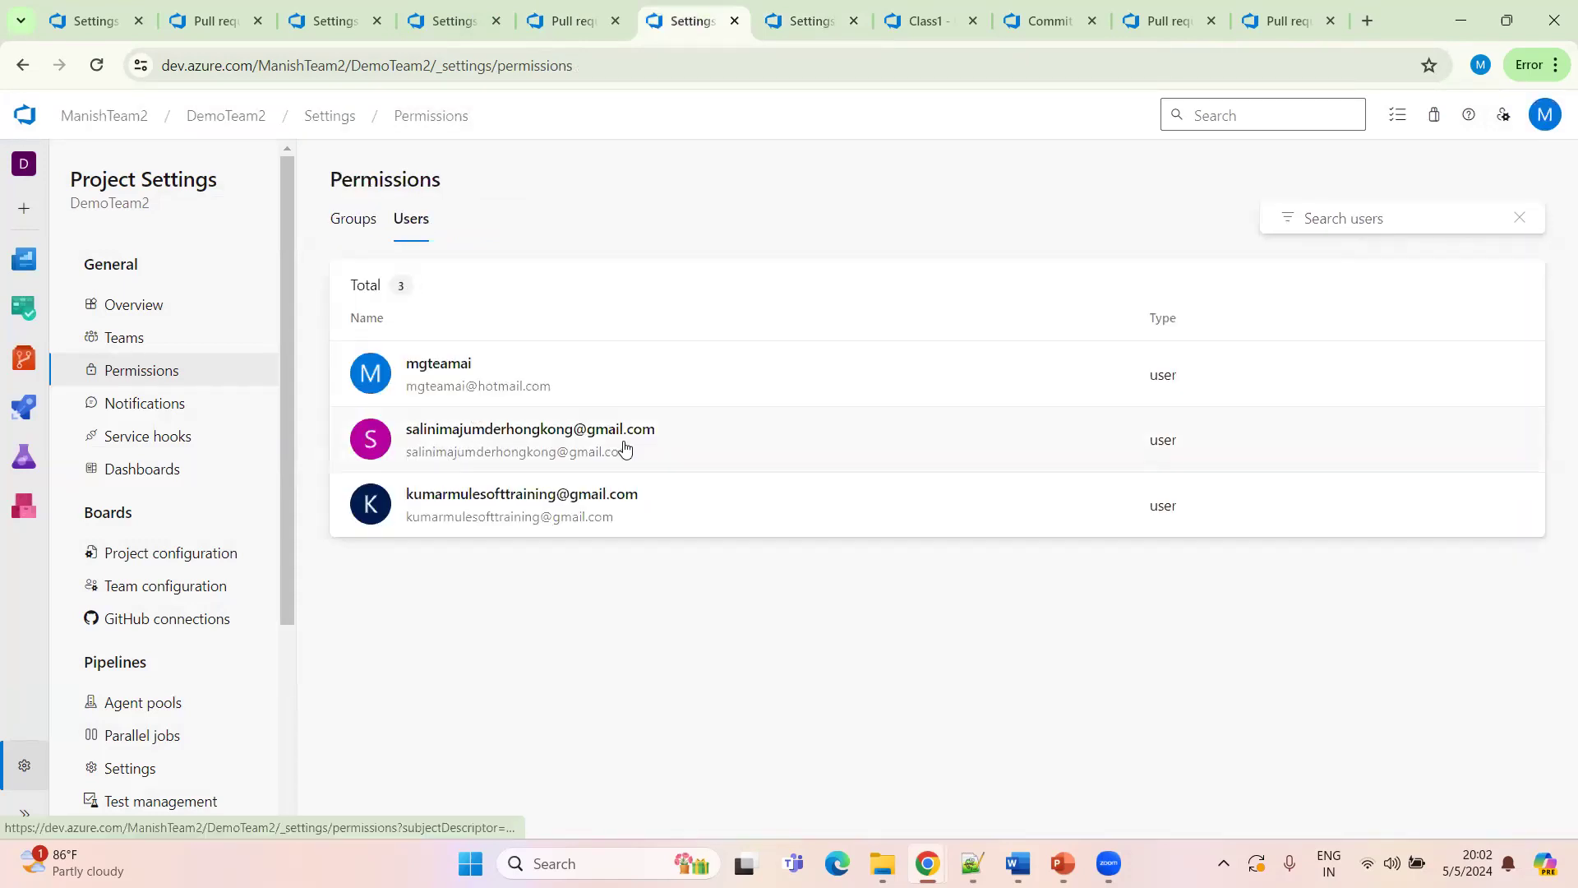
ctrl+click(515, 458)
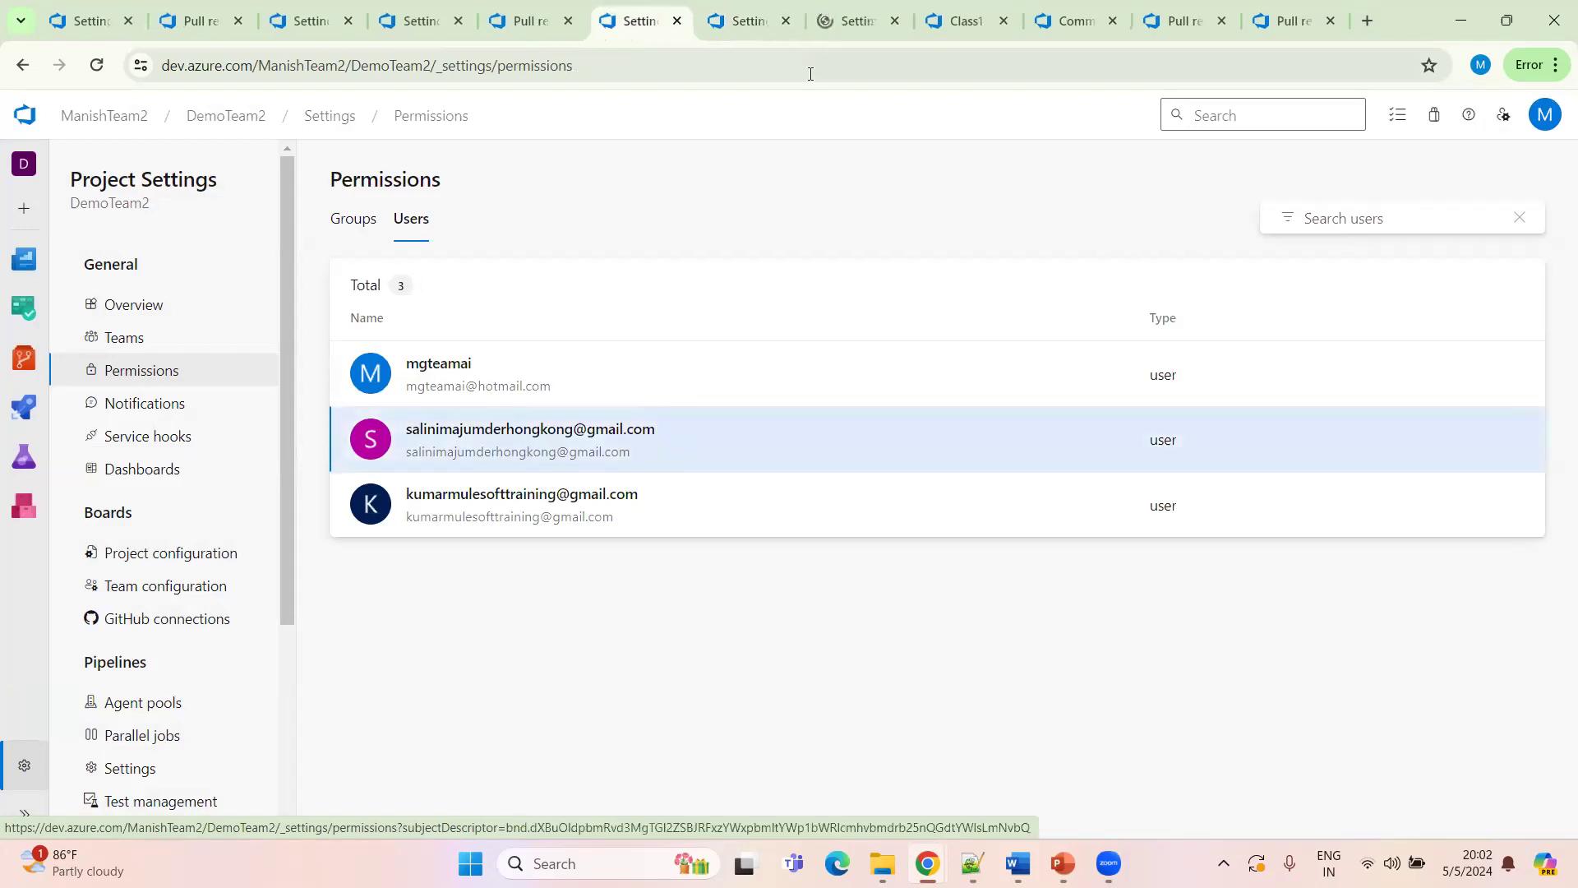
click(850, 21)
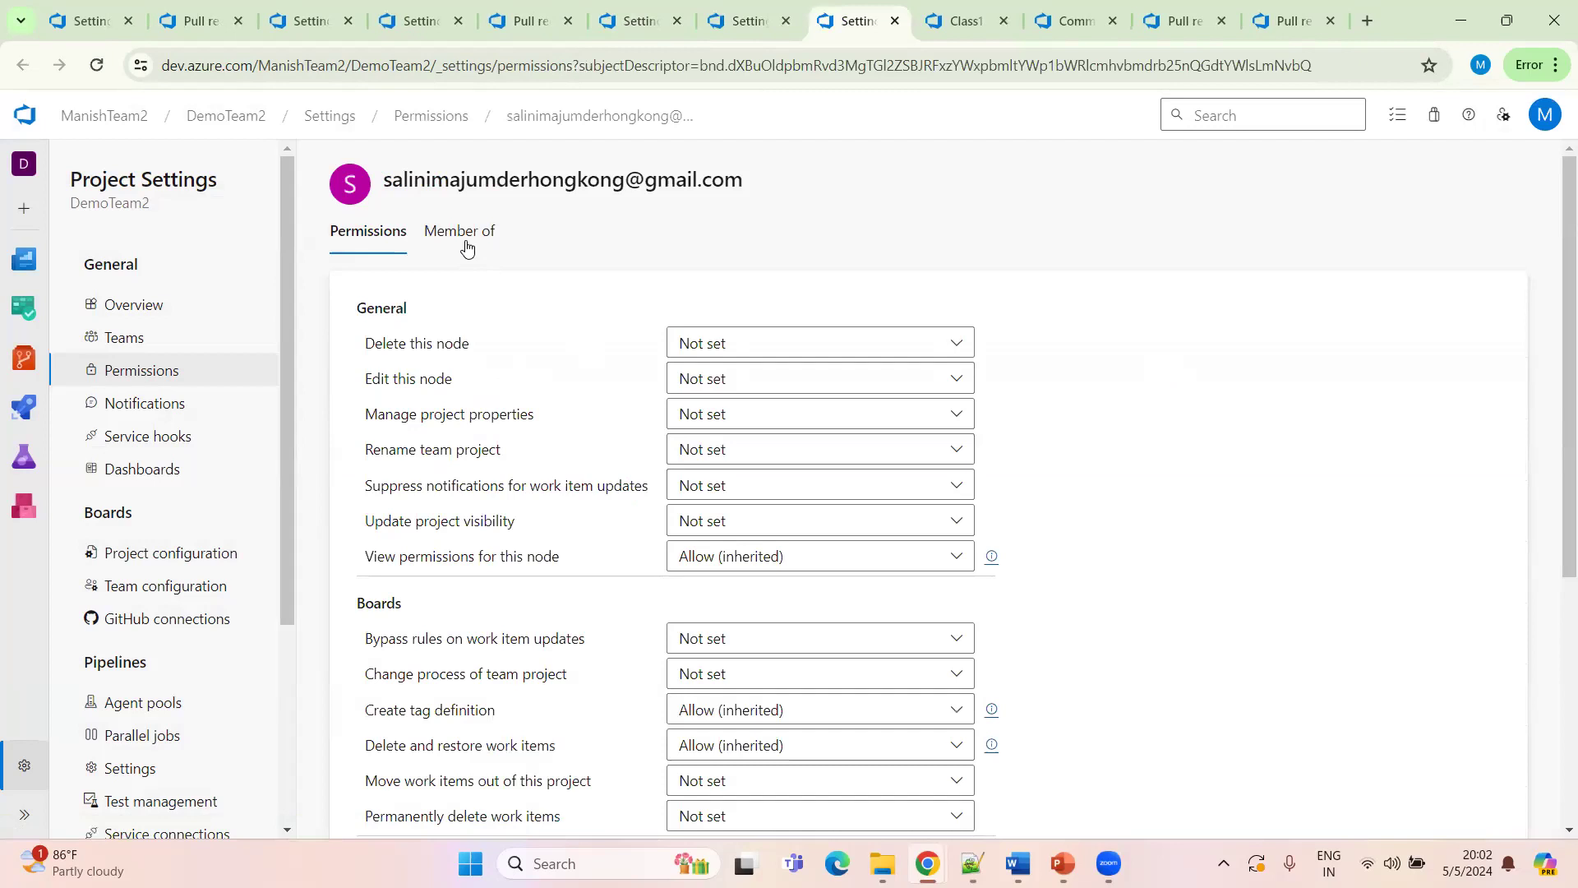
click(466, 241)
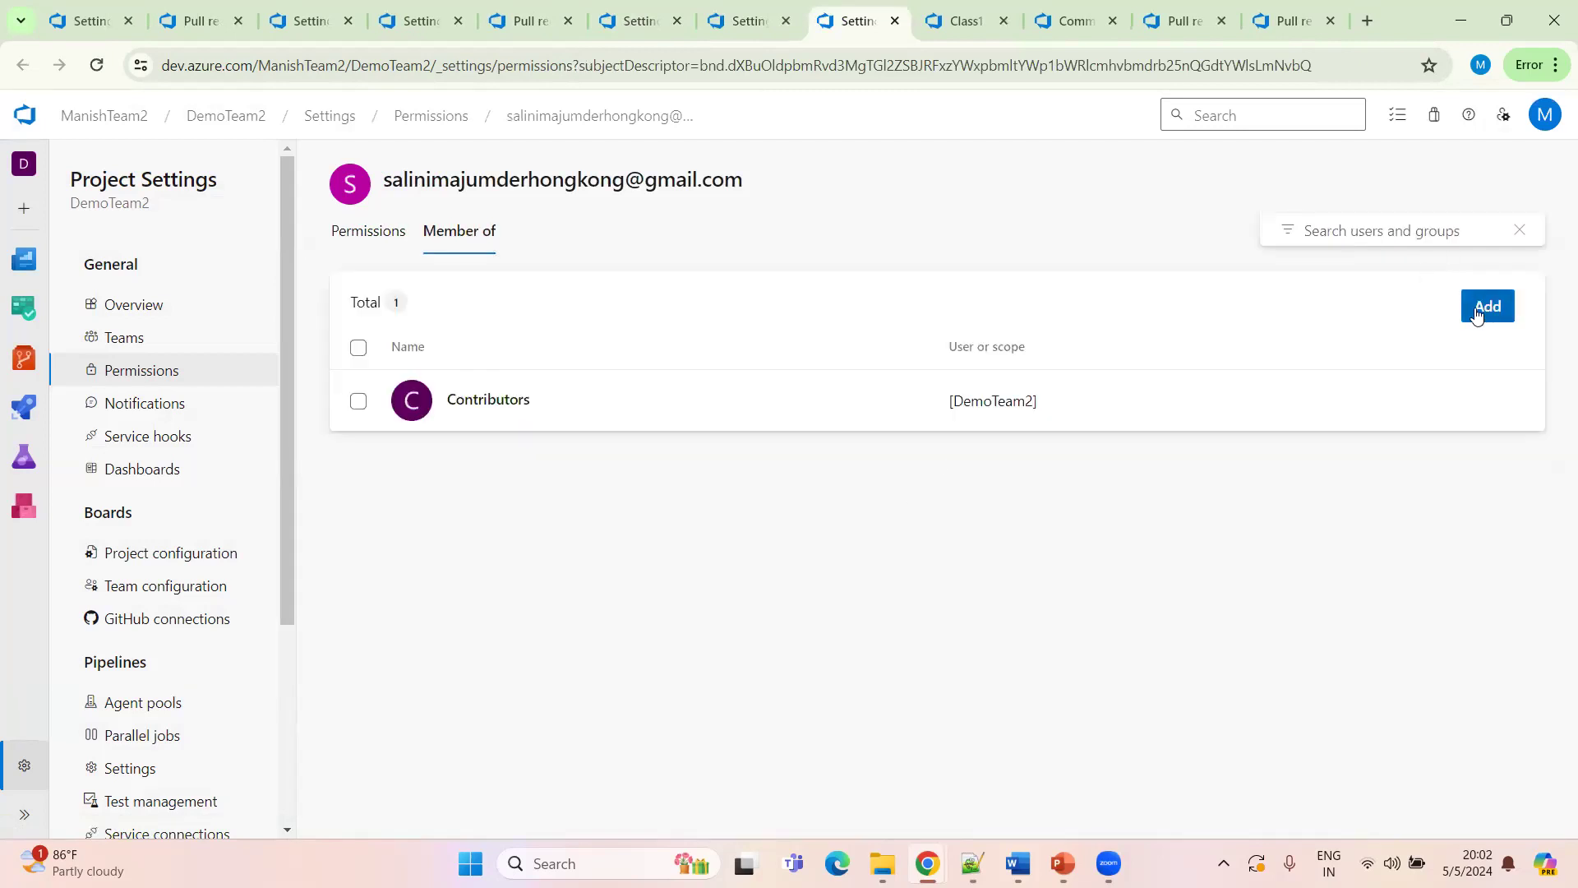
click(1477, 314)
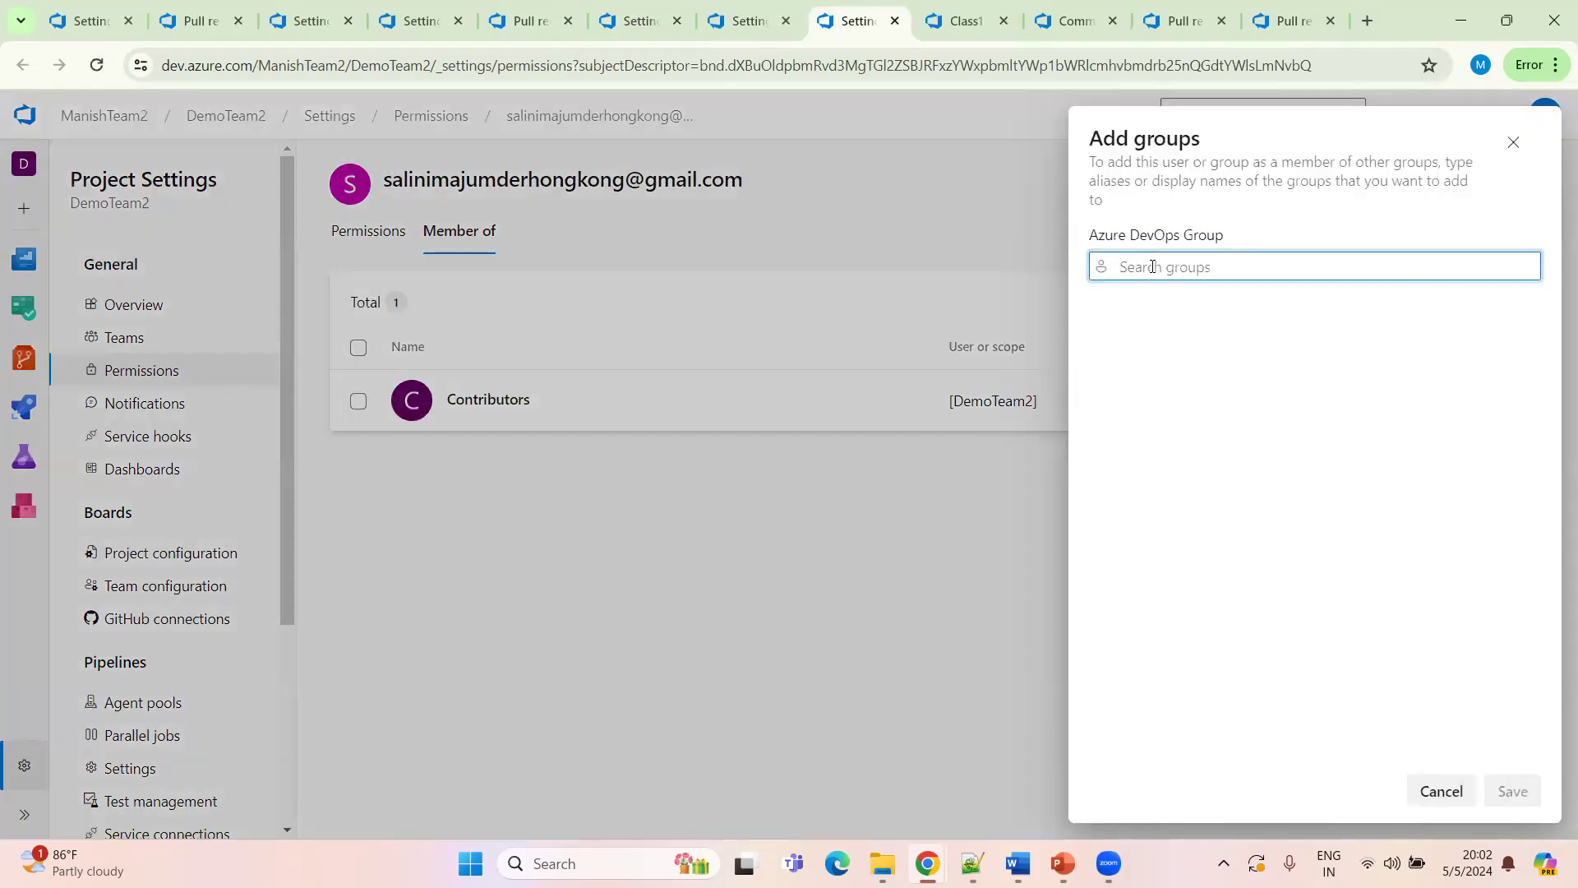
text(proj)
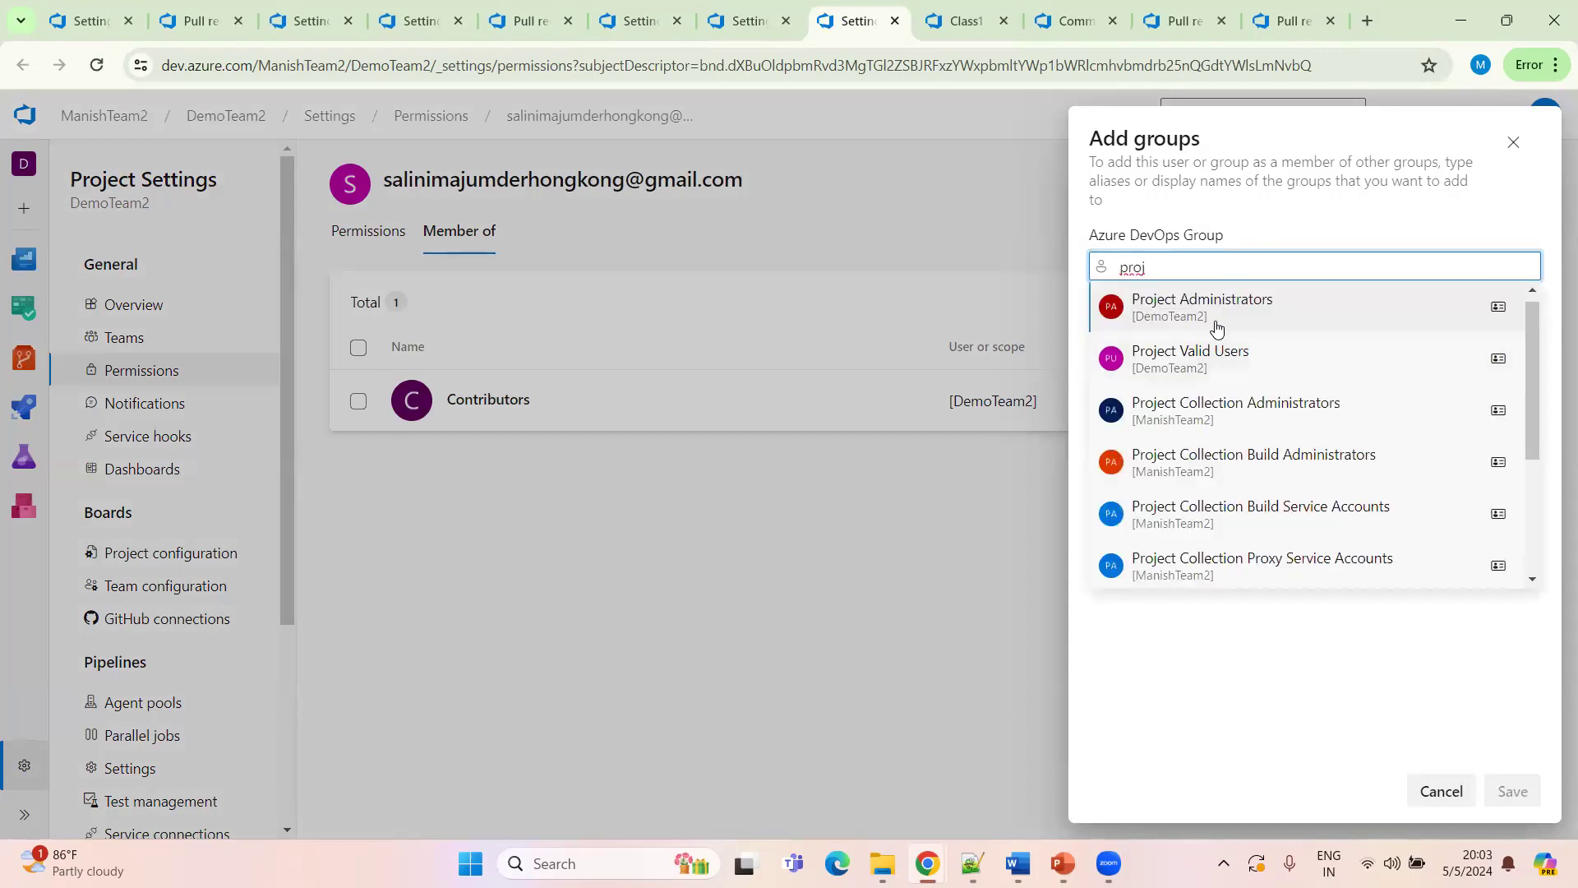
click(1271, 313)
click(1512, 791)
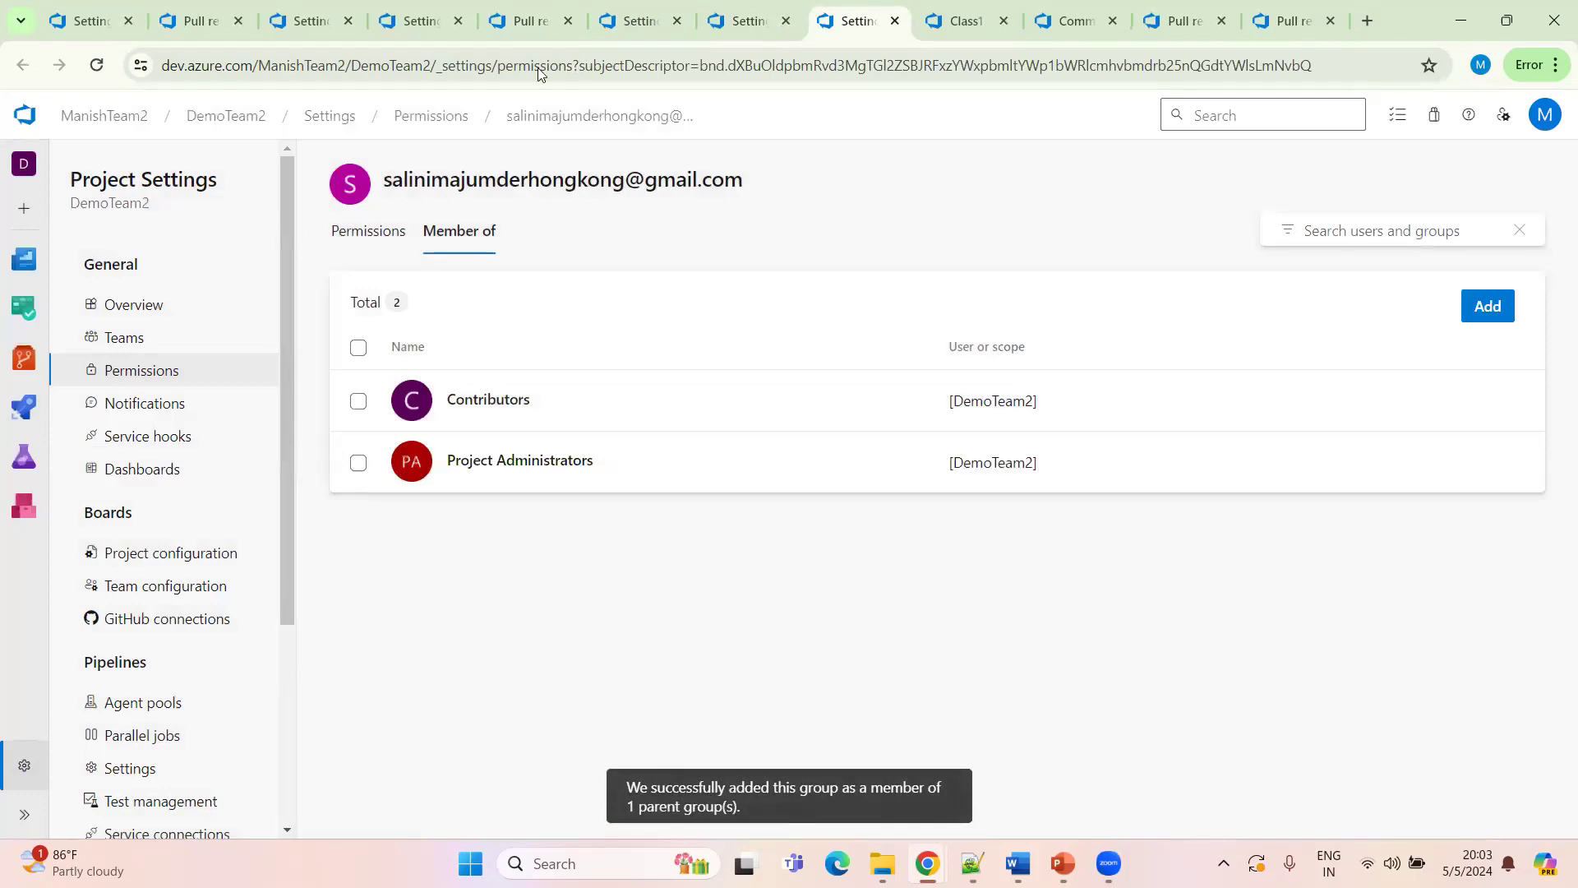
Add the copied e-mail as a new Basic organization user in DemoTeam2 with the Project Administrators group
click(310, 21)
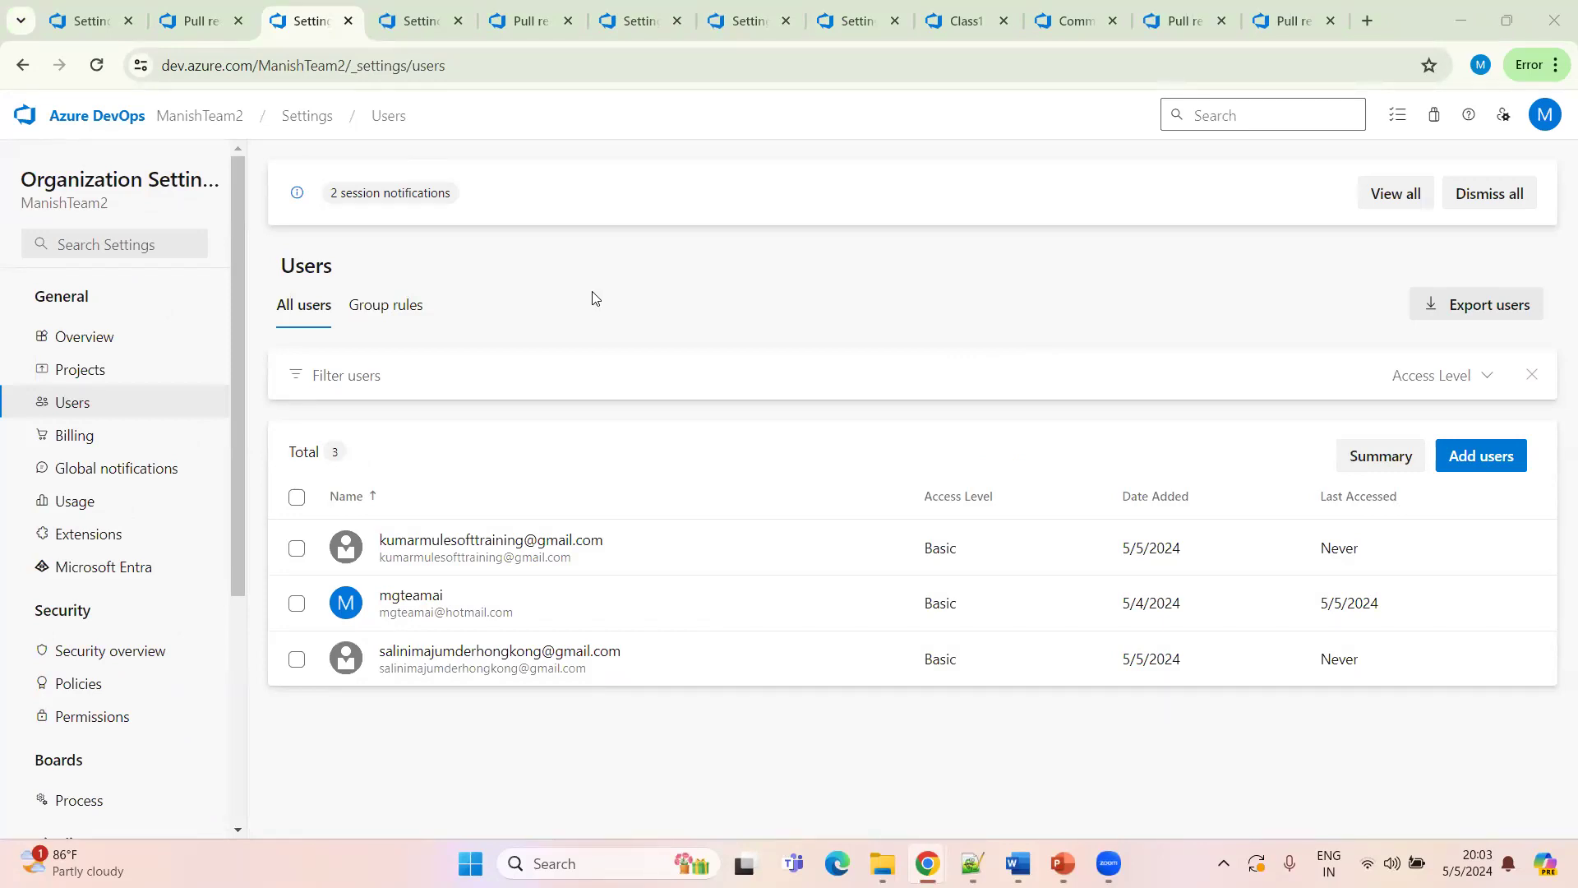
click(388, 381)
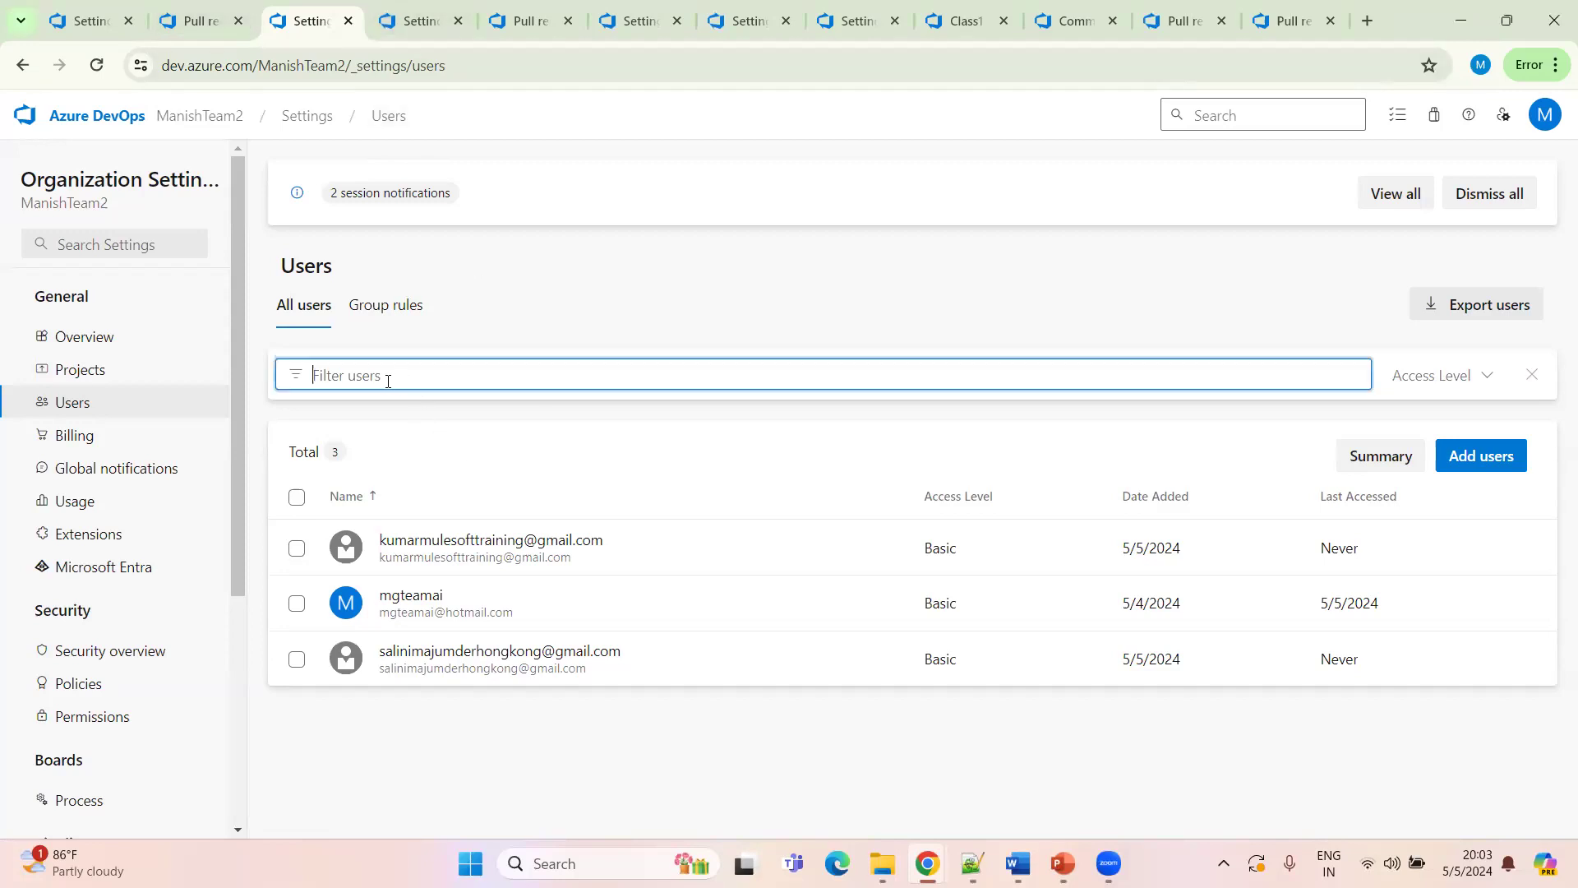
click(1490, 458)
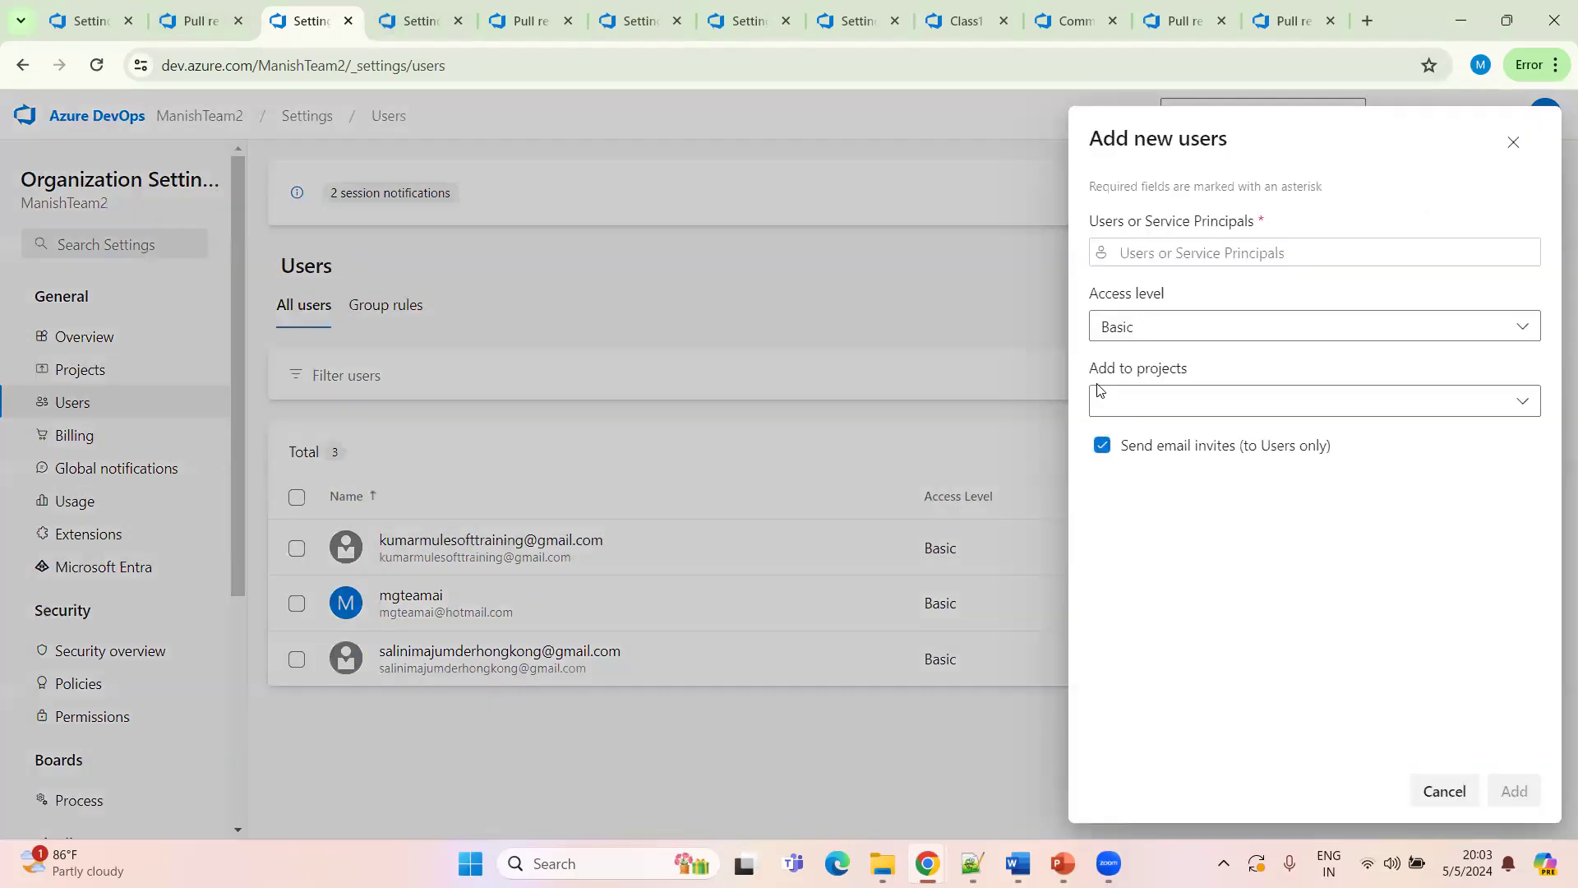
click(1126, 254)
key(ctrl+v)
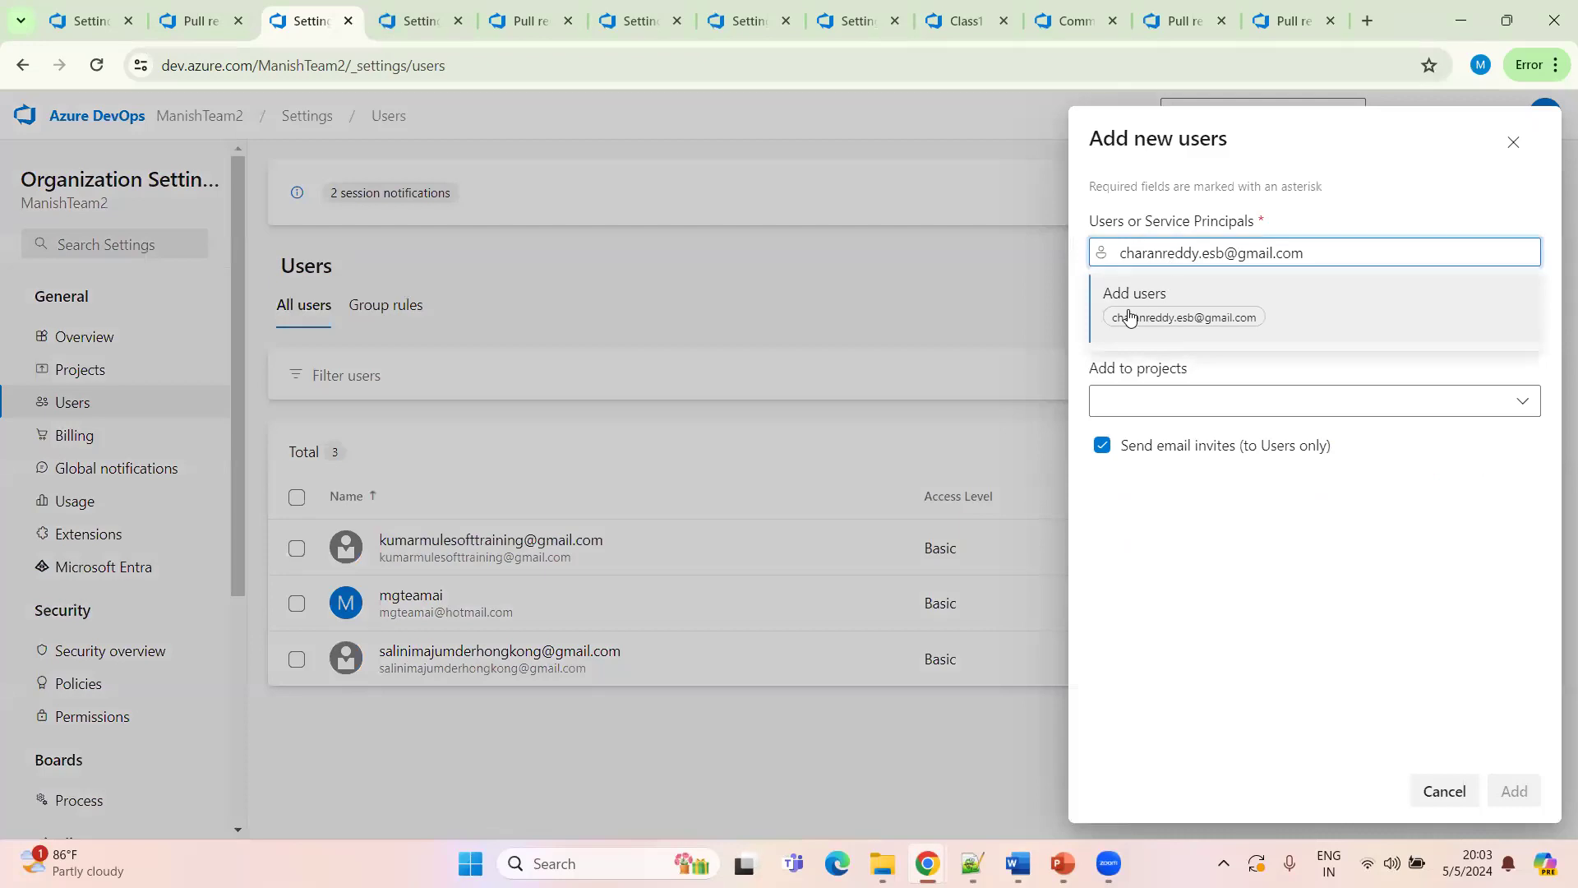
click(1160, 320)
click(1207, 406)
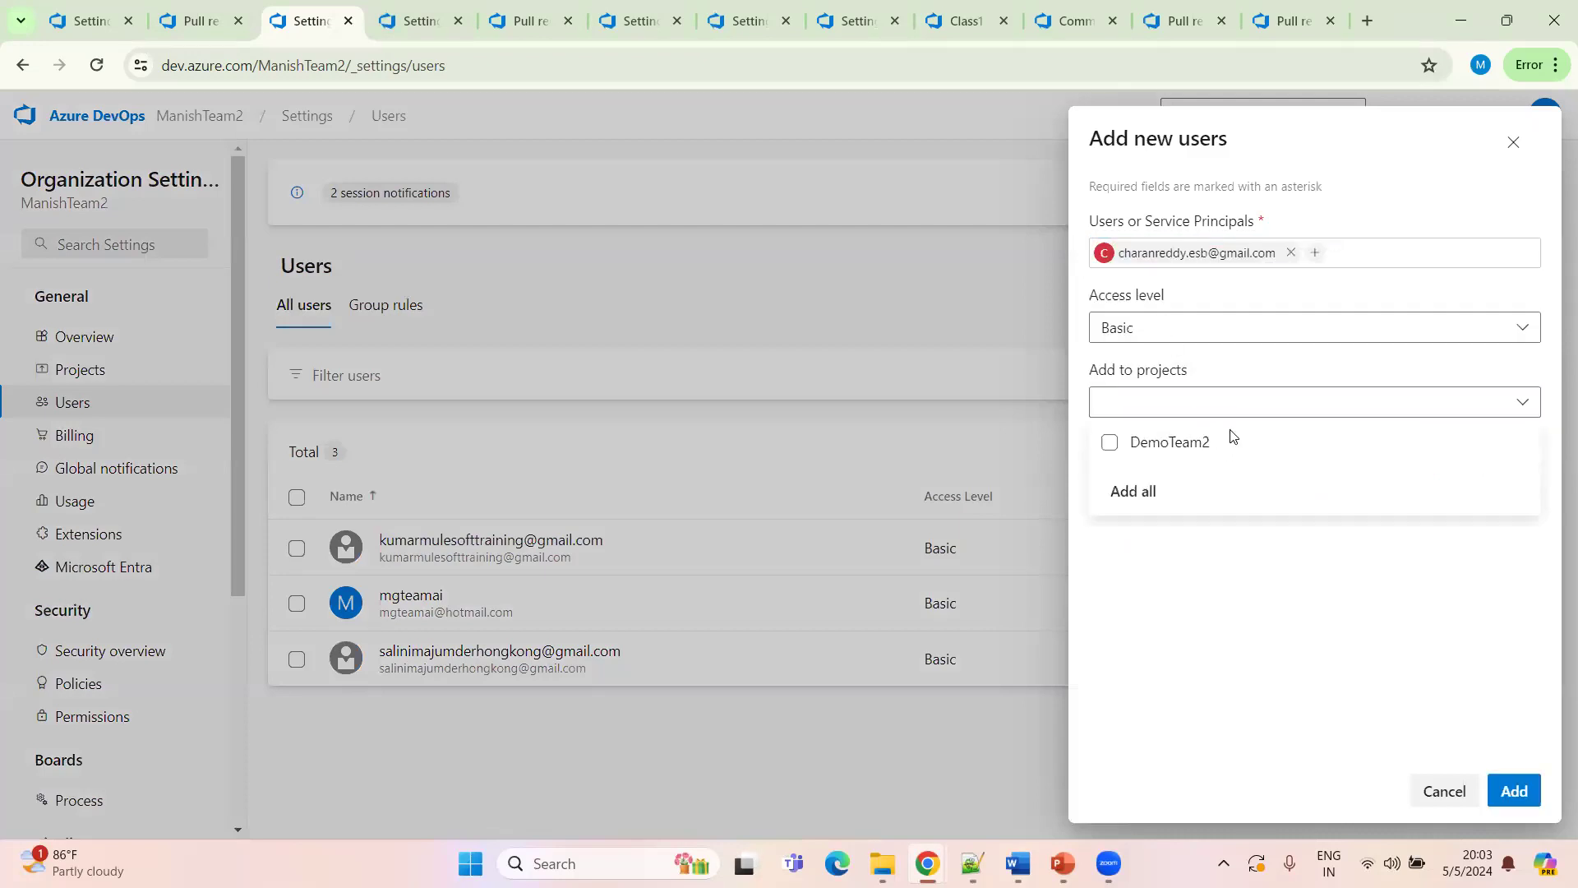
click(1114, 448)
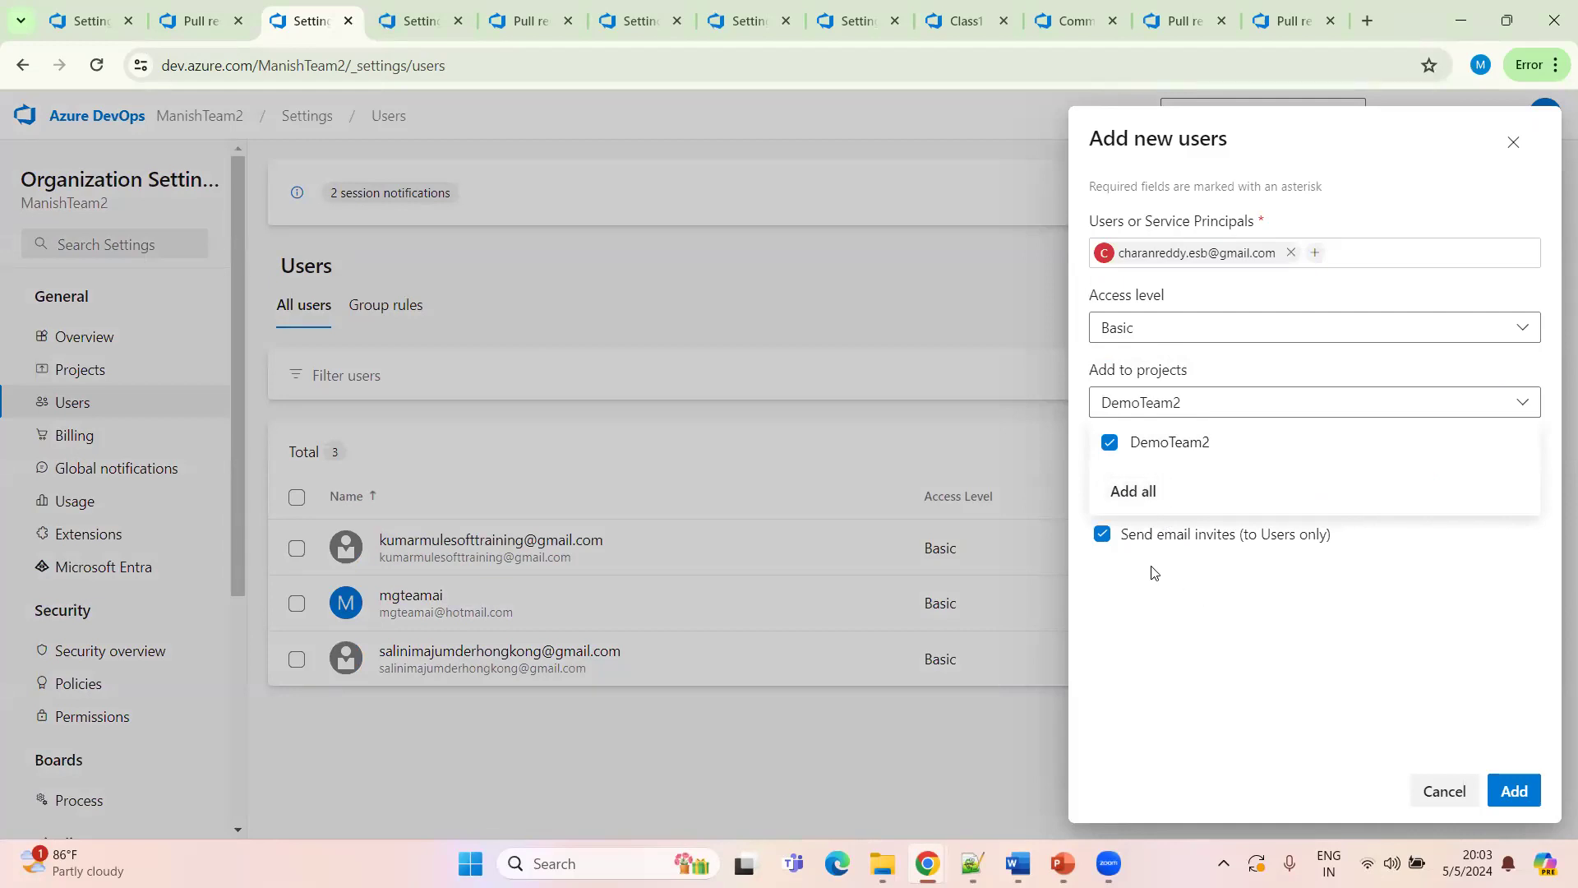
click(1215, 587)
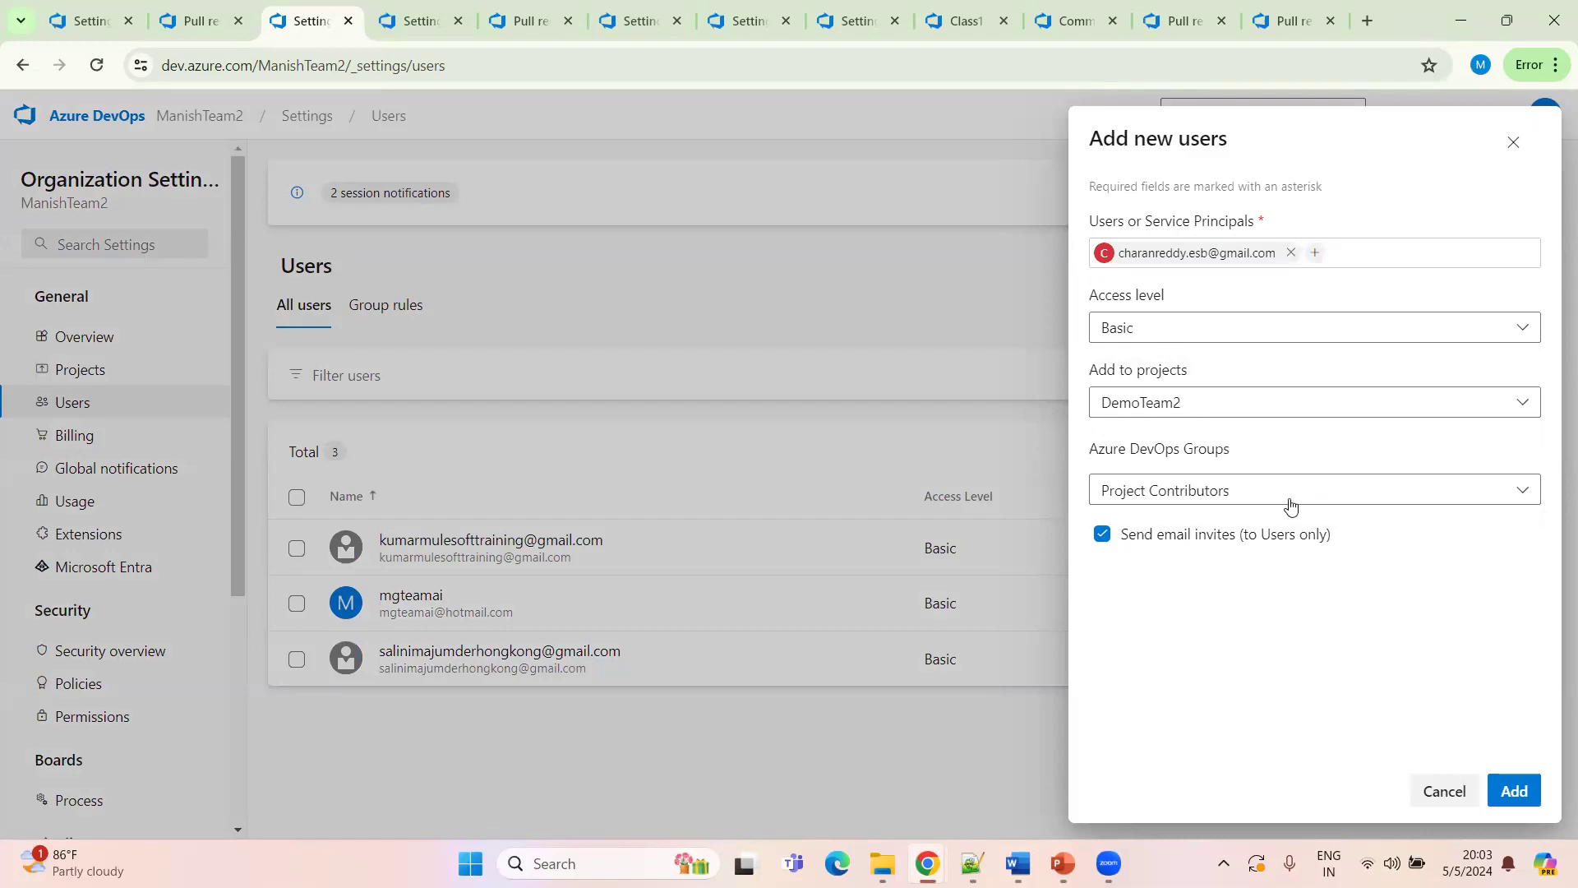
click(1414, 494)
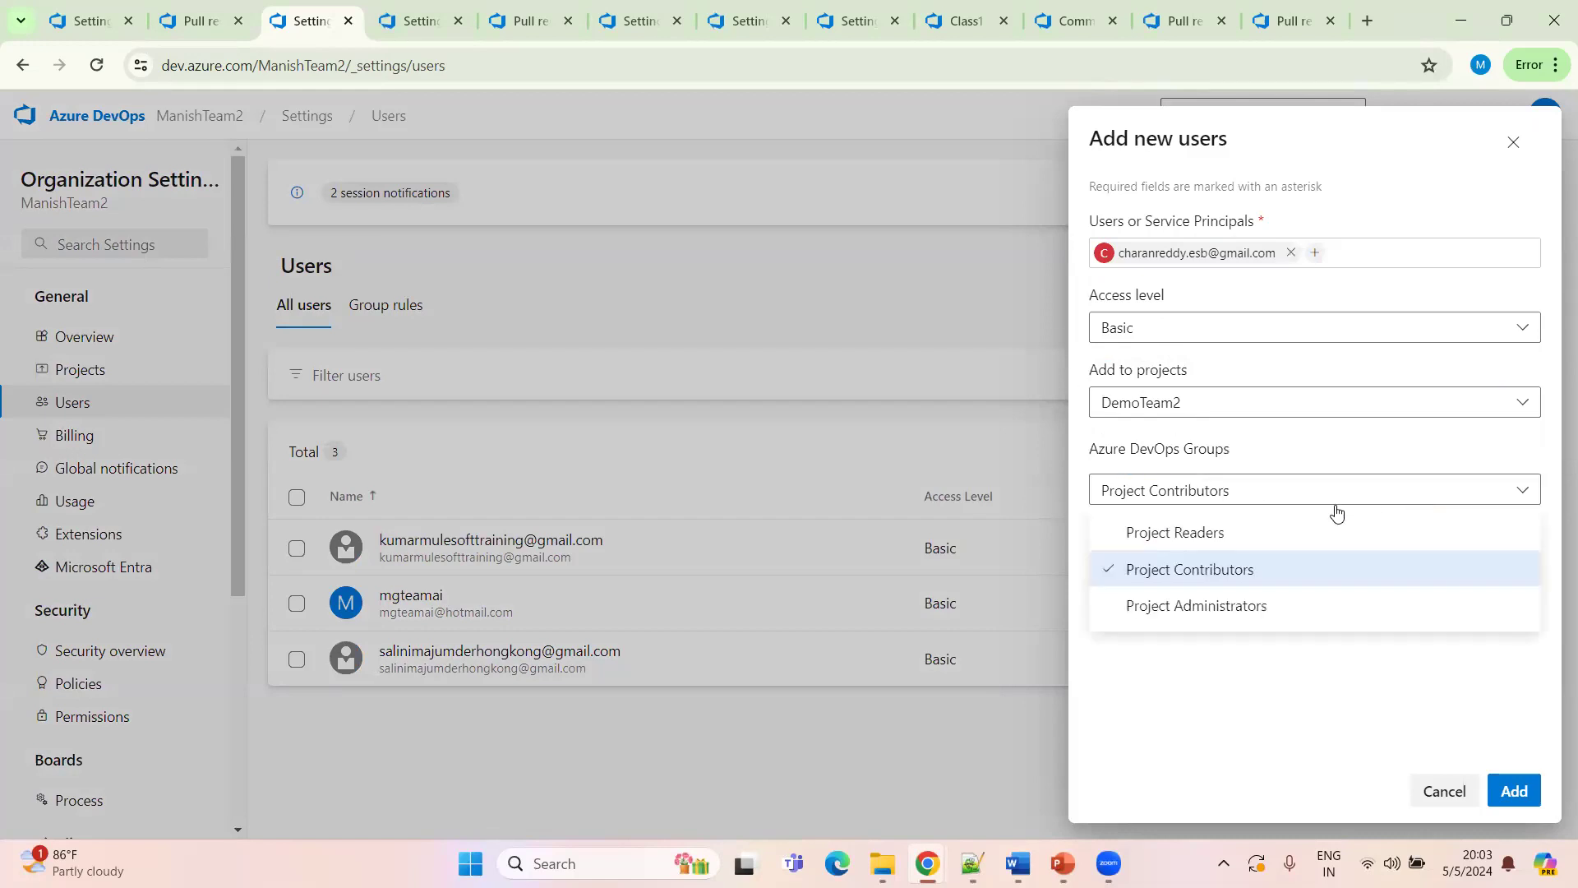
click(1229, 612)
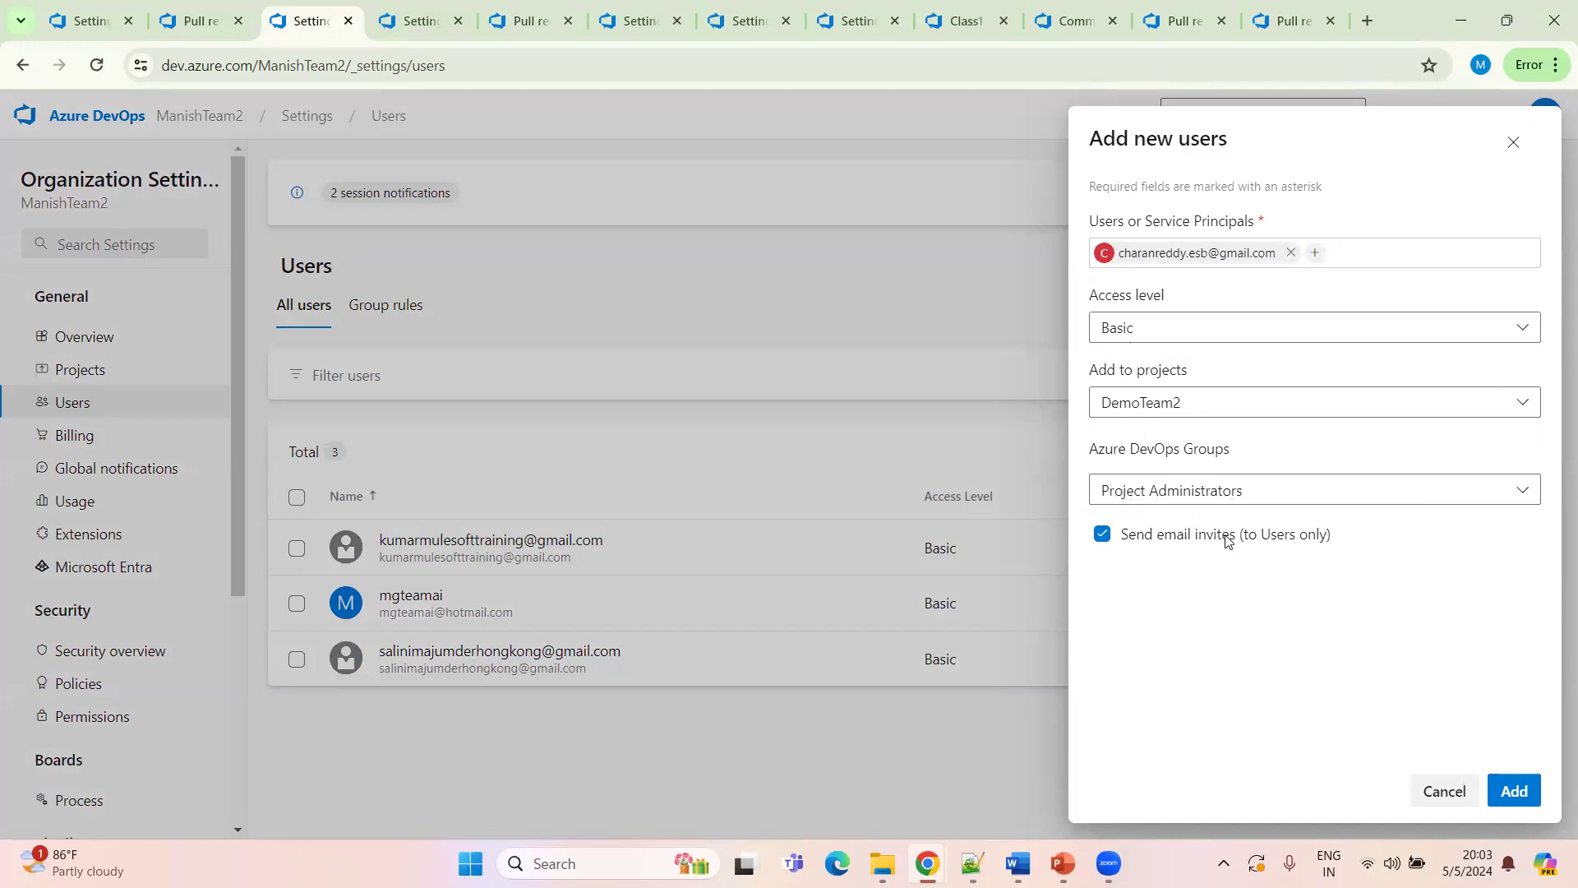
click(1513, 791)
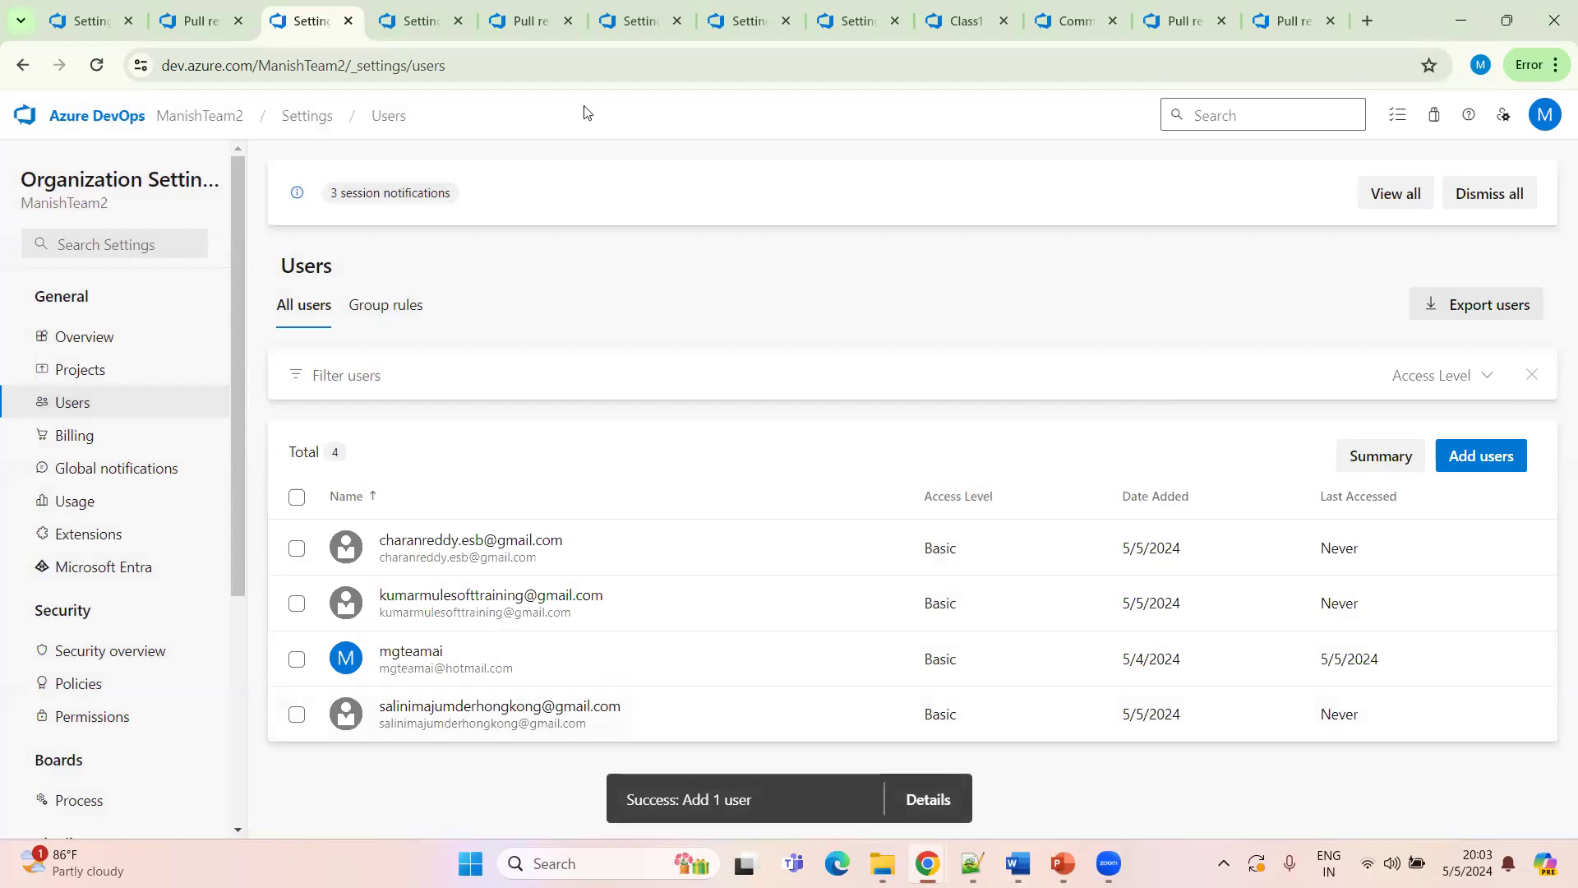
Reload the project's permission users and review the newly invited user's group memberships and permissions
click(421, 28)
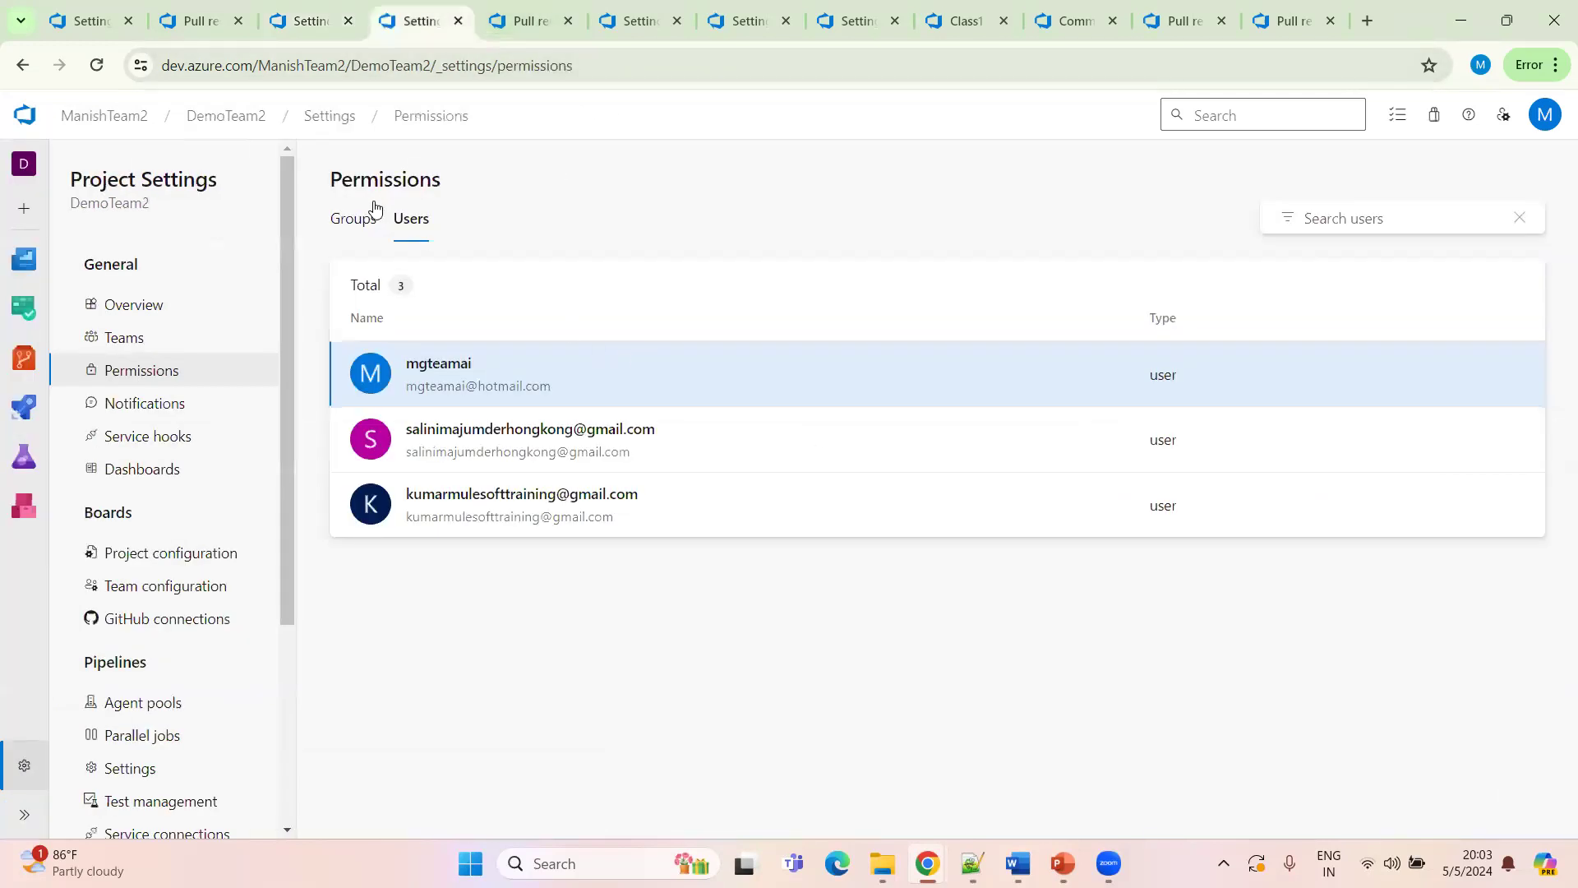
click(406, 233)
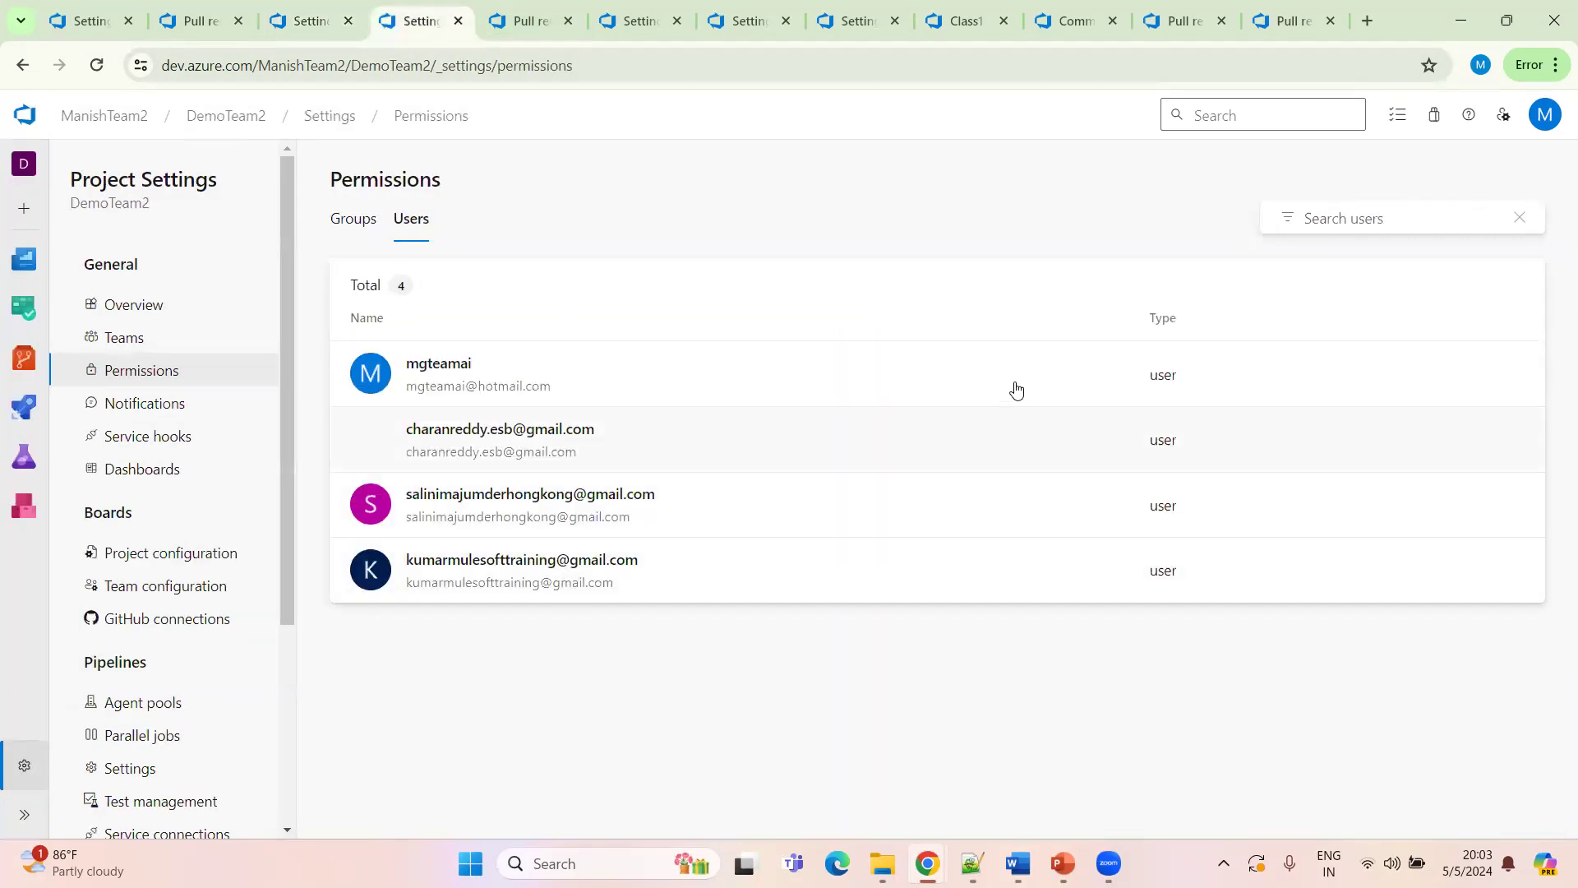
click(96, 67)
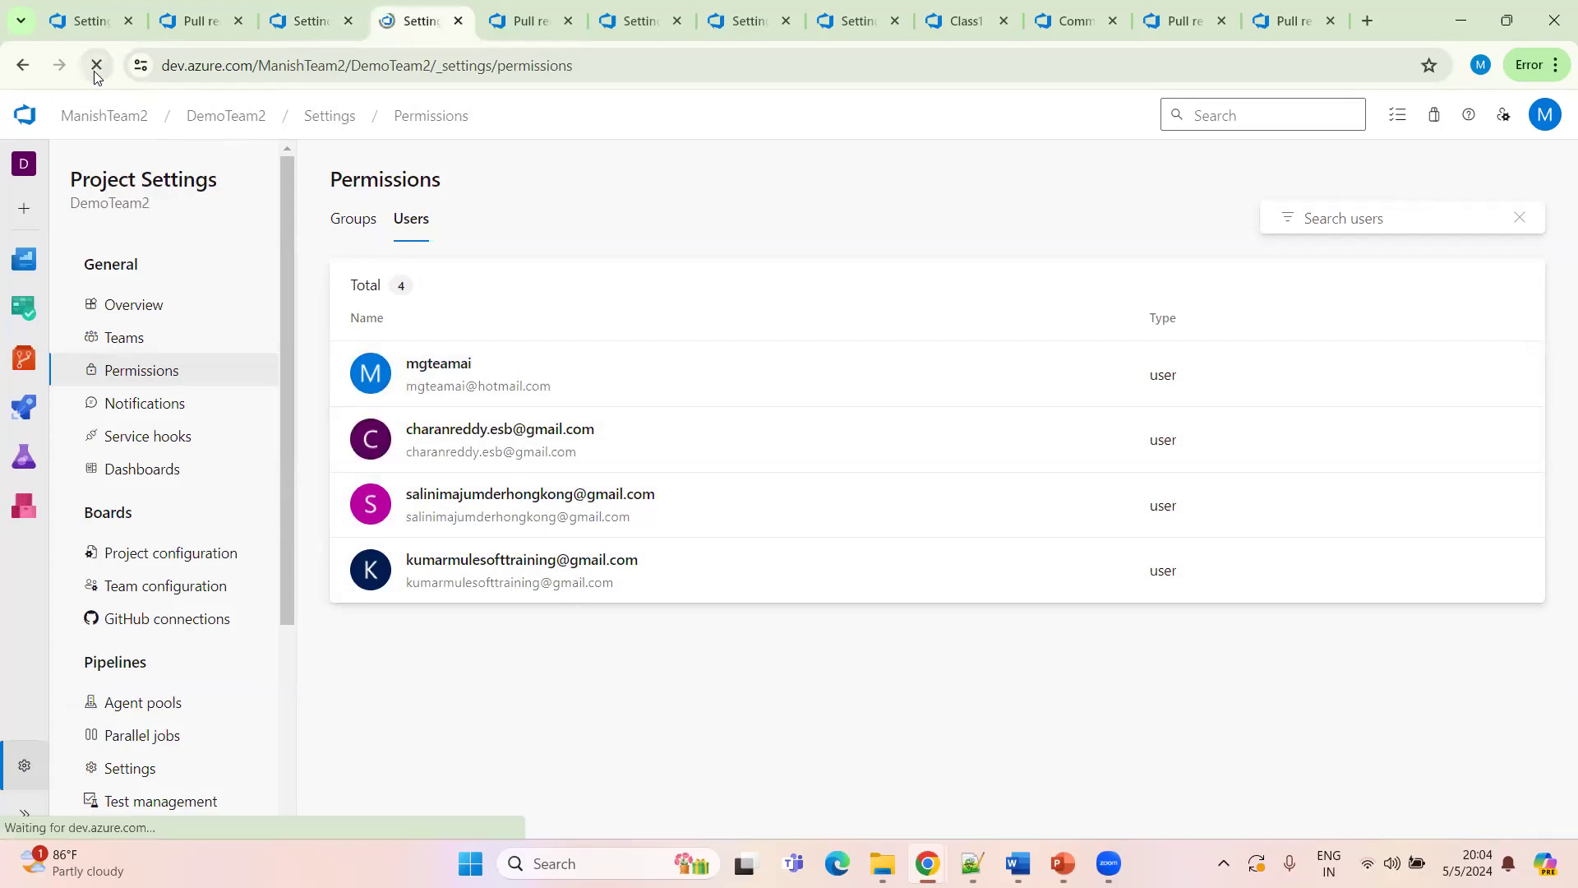
click(405, 227)
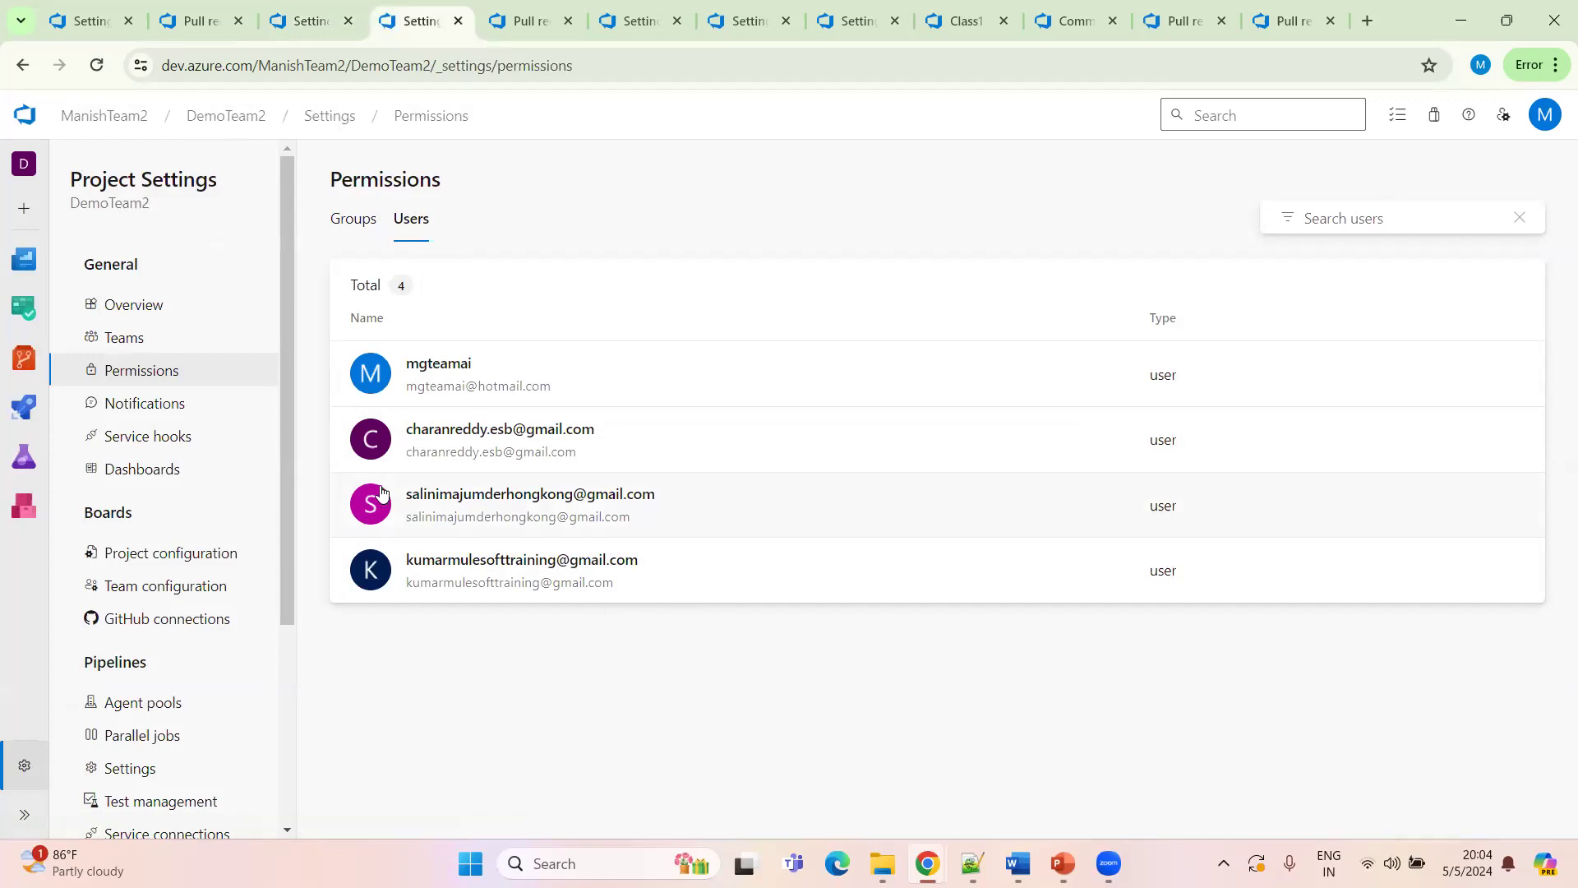
middle_click(675, 443)
click(480, 25)
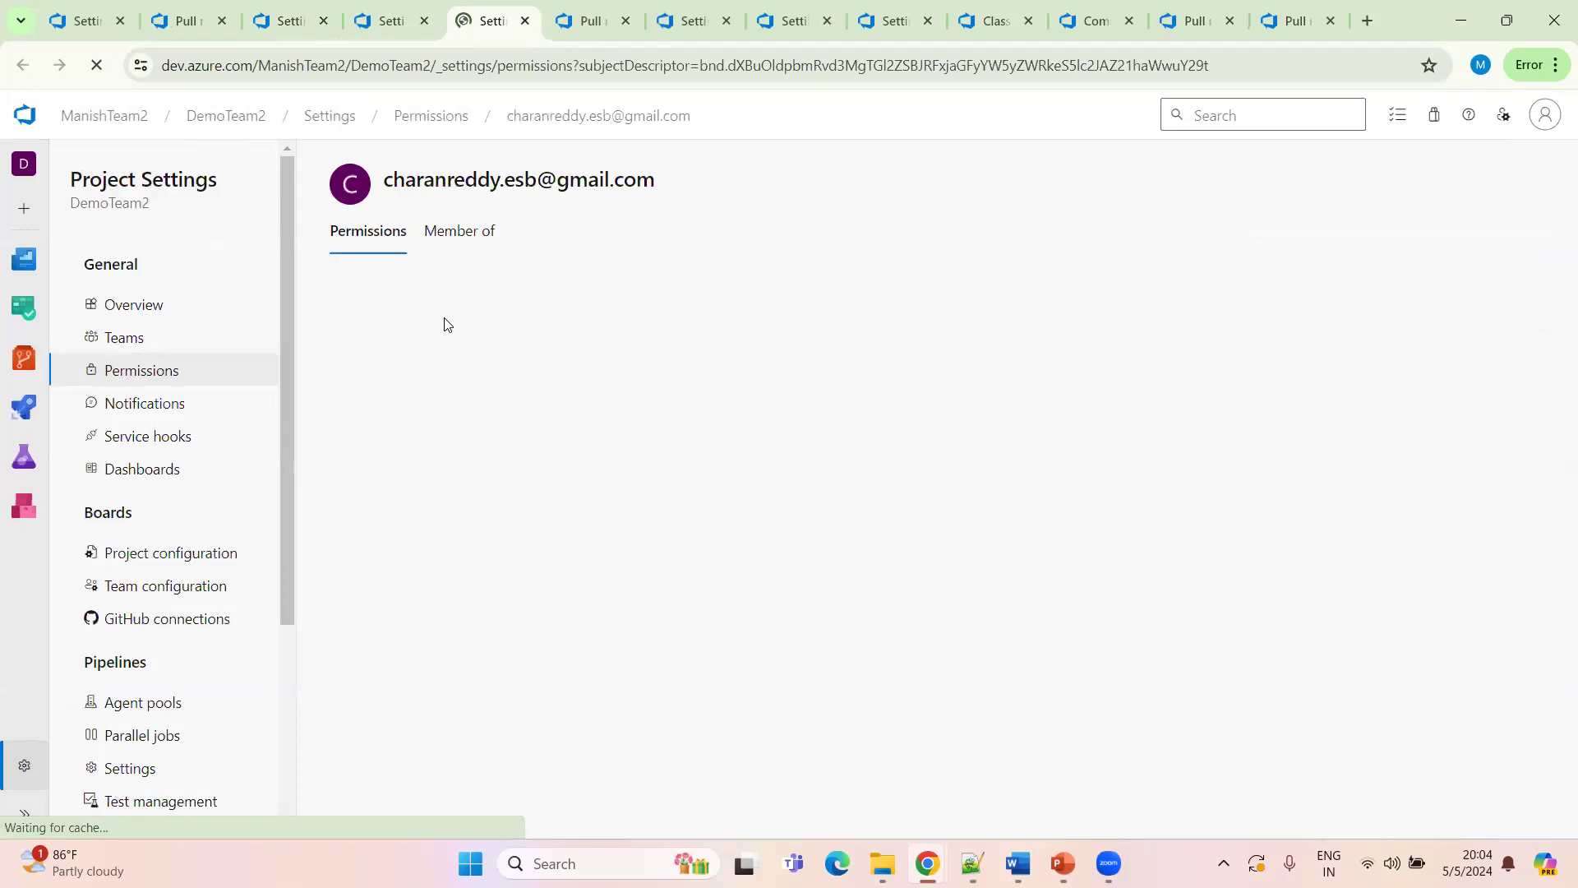
click(448, 238)
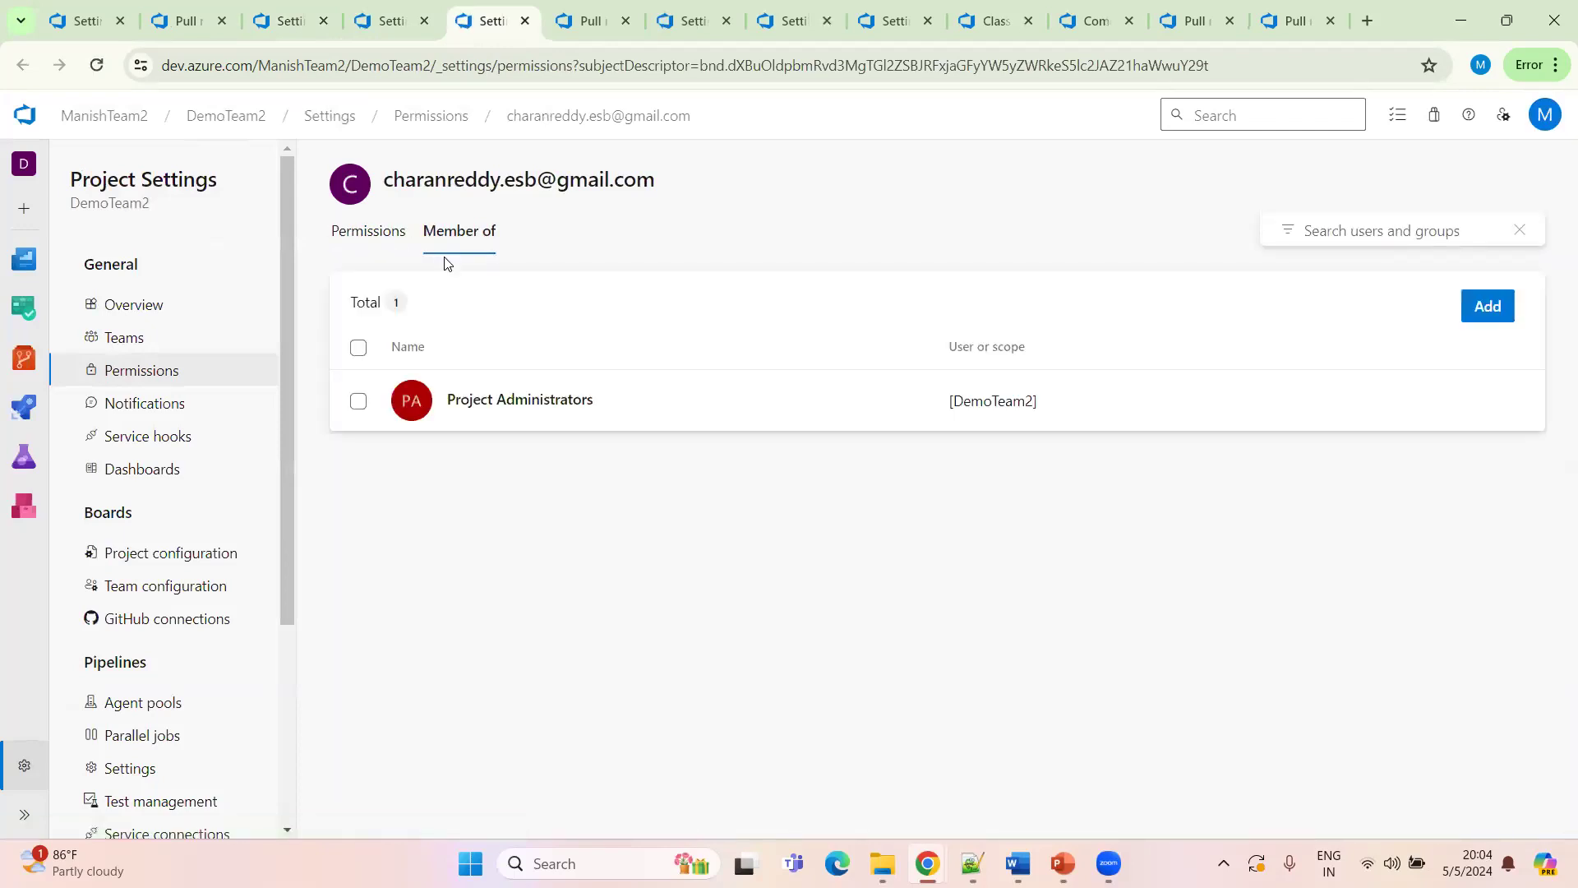
click(381, 243)
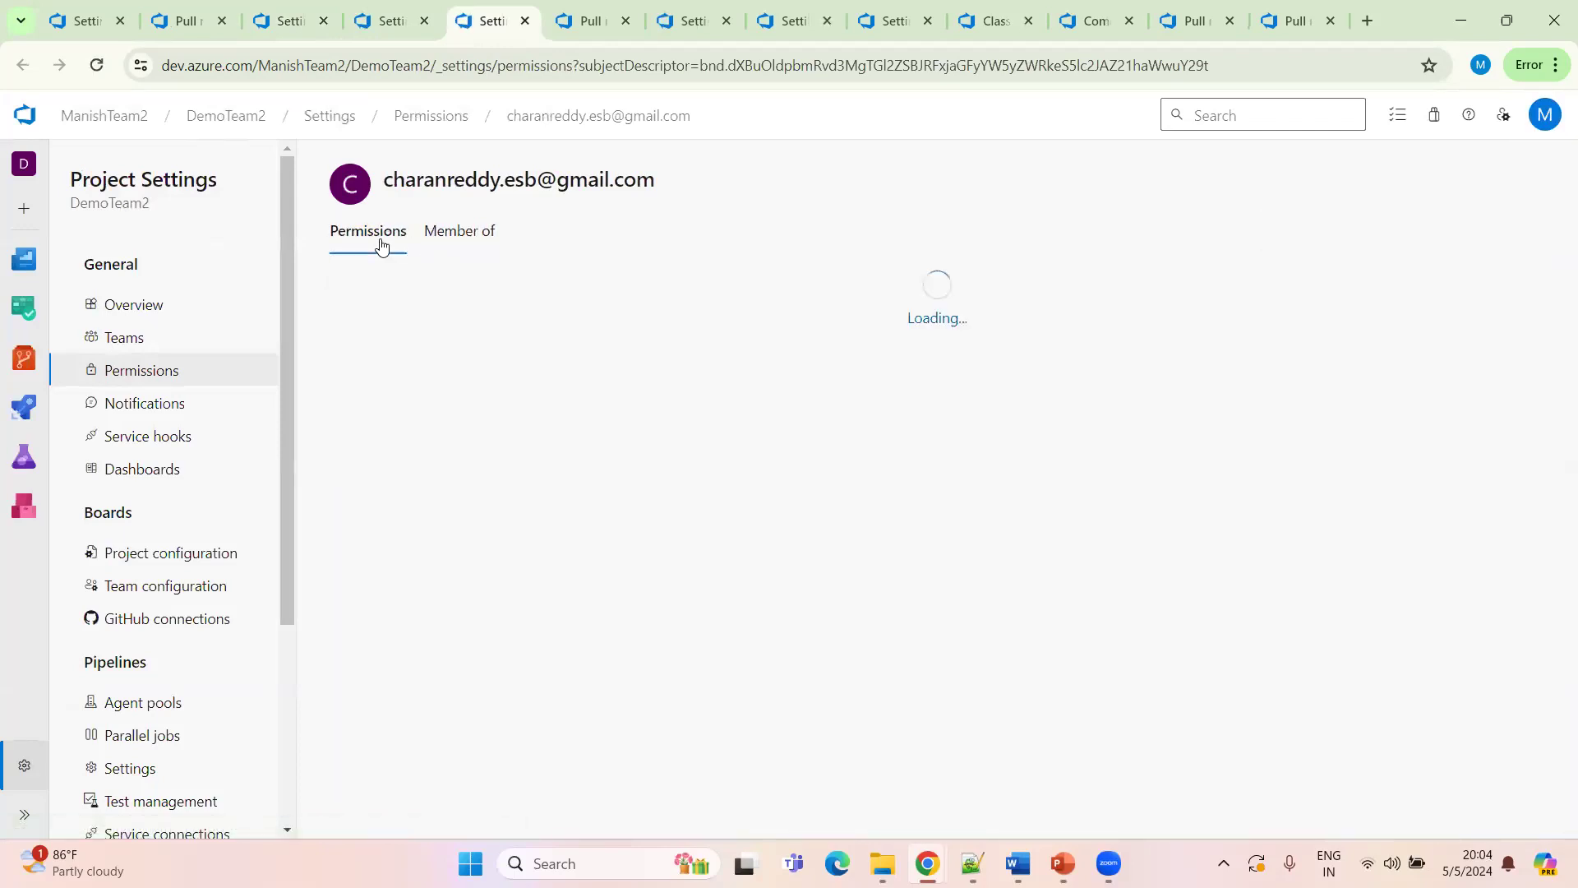
click(458, 238)
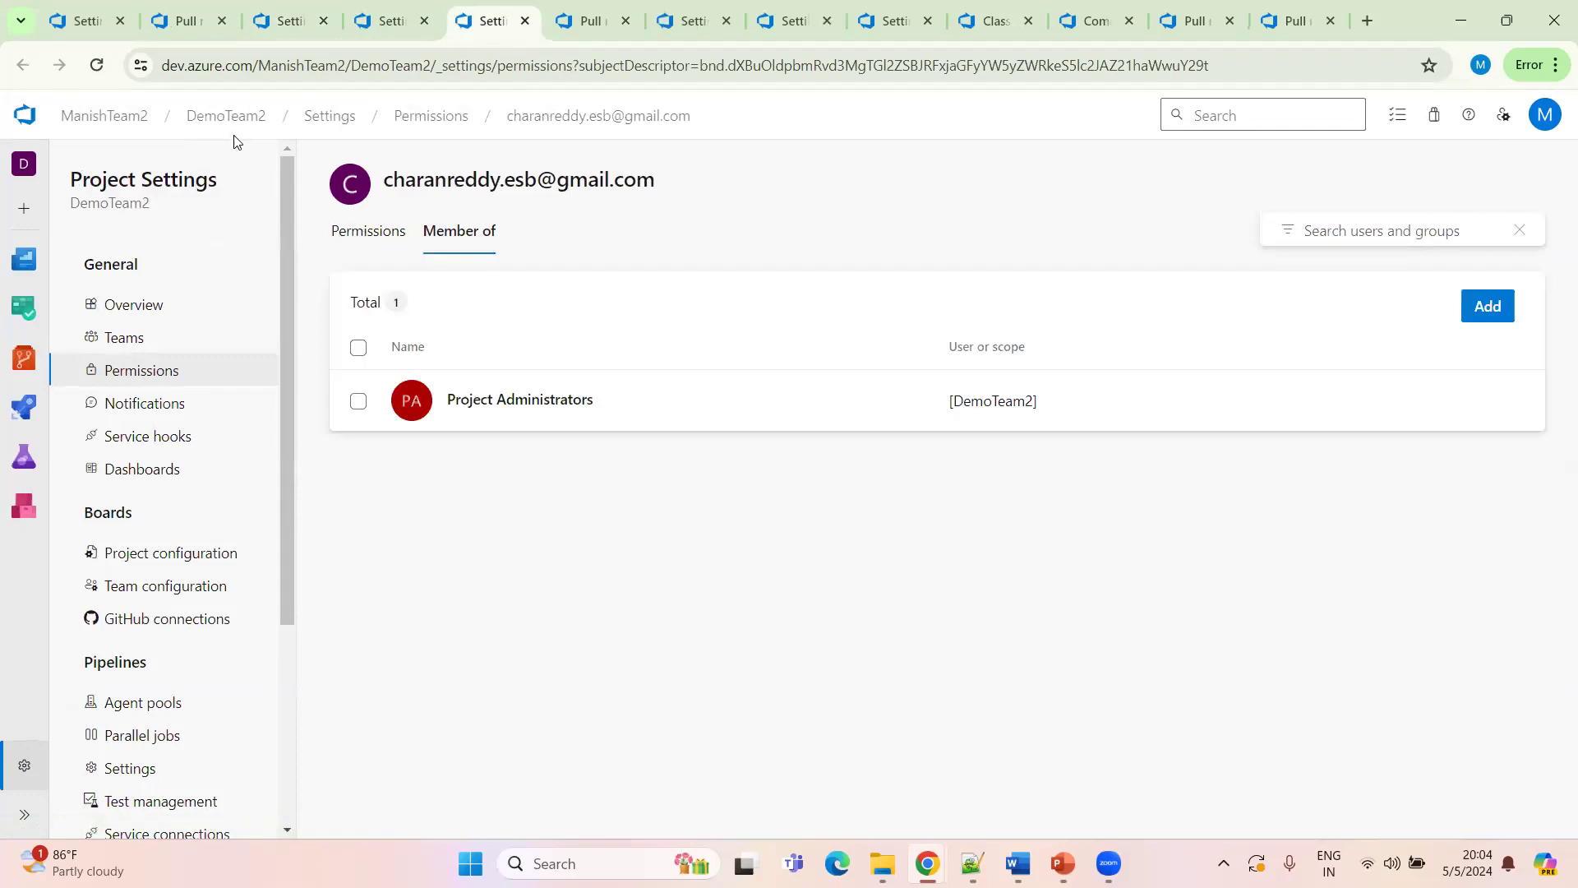
Open the newly invited user's Manage user dialog in the organization users list to check its project access, then close it
click(390, 24)
click(271, 25)
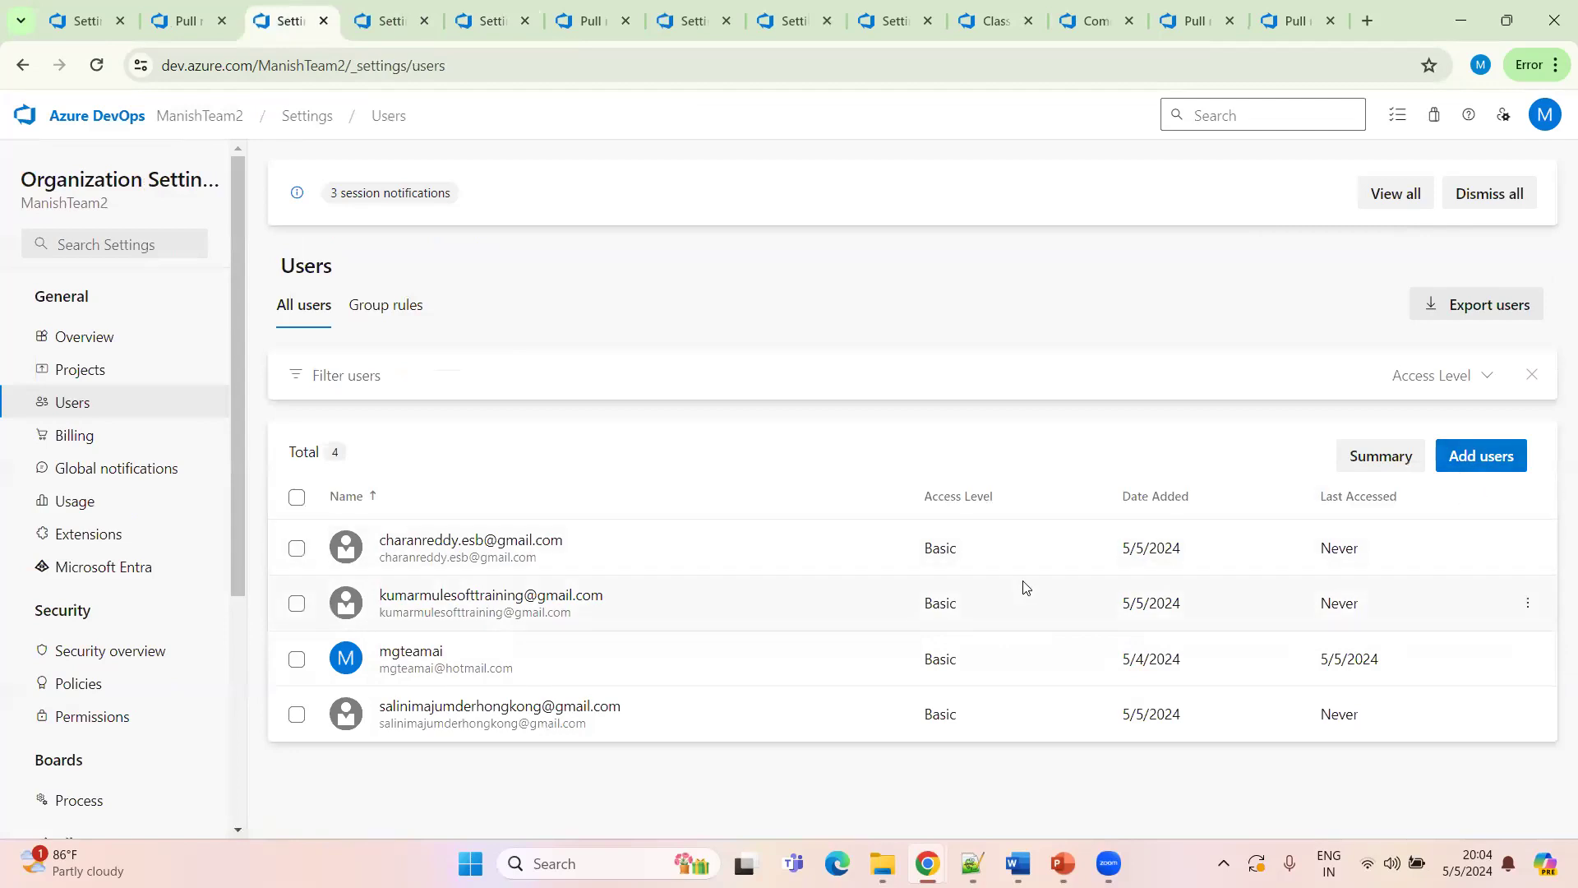
click(1530, 549)
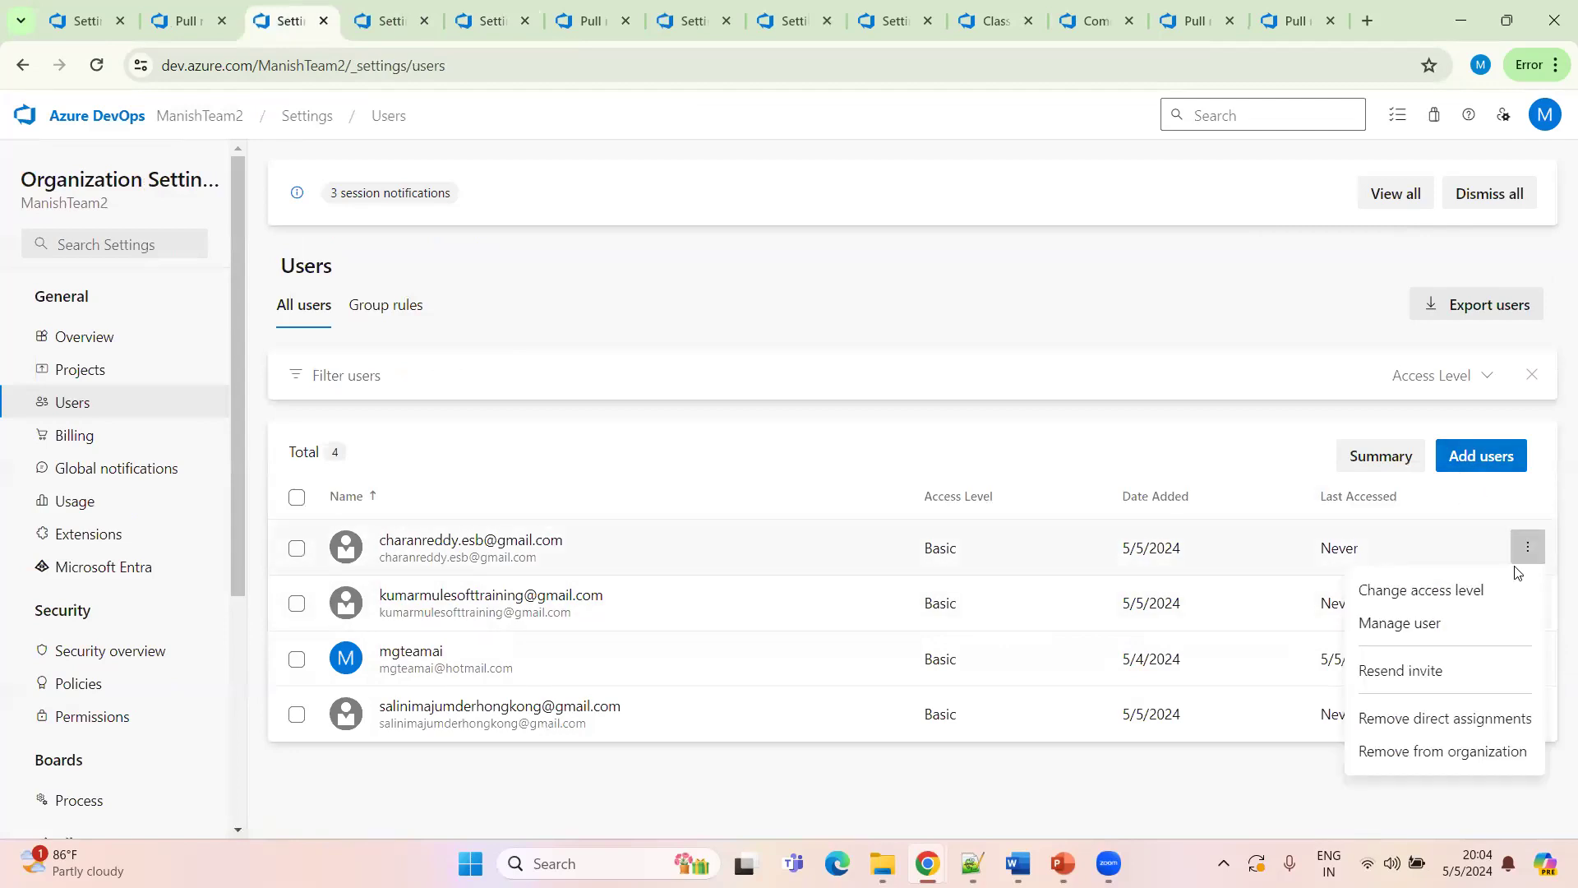
click(1435, 626)
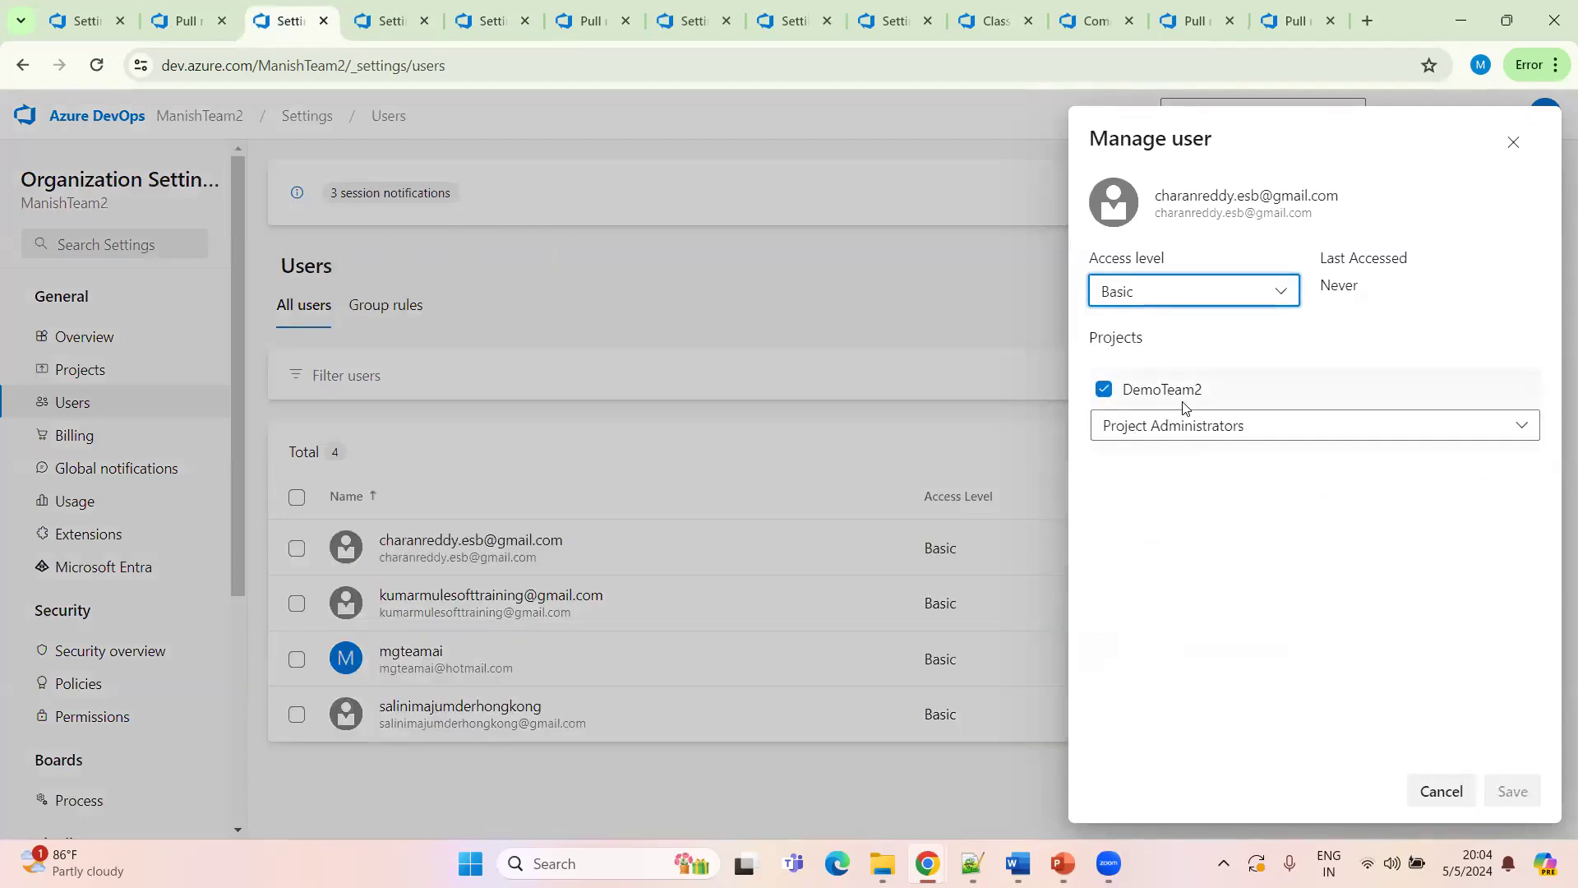
click(825, 276)
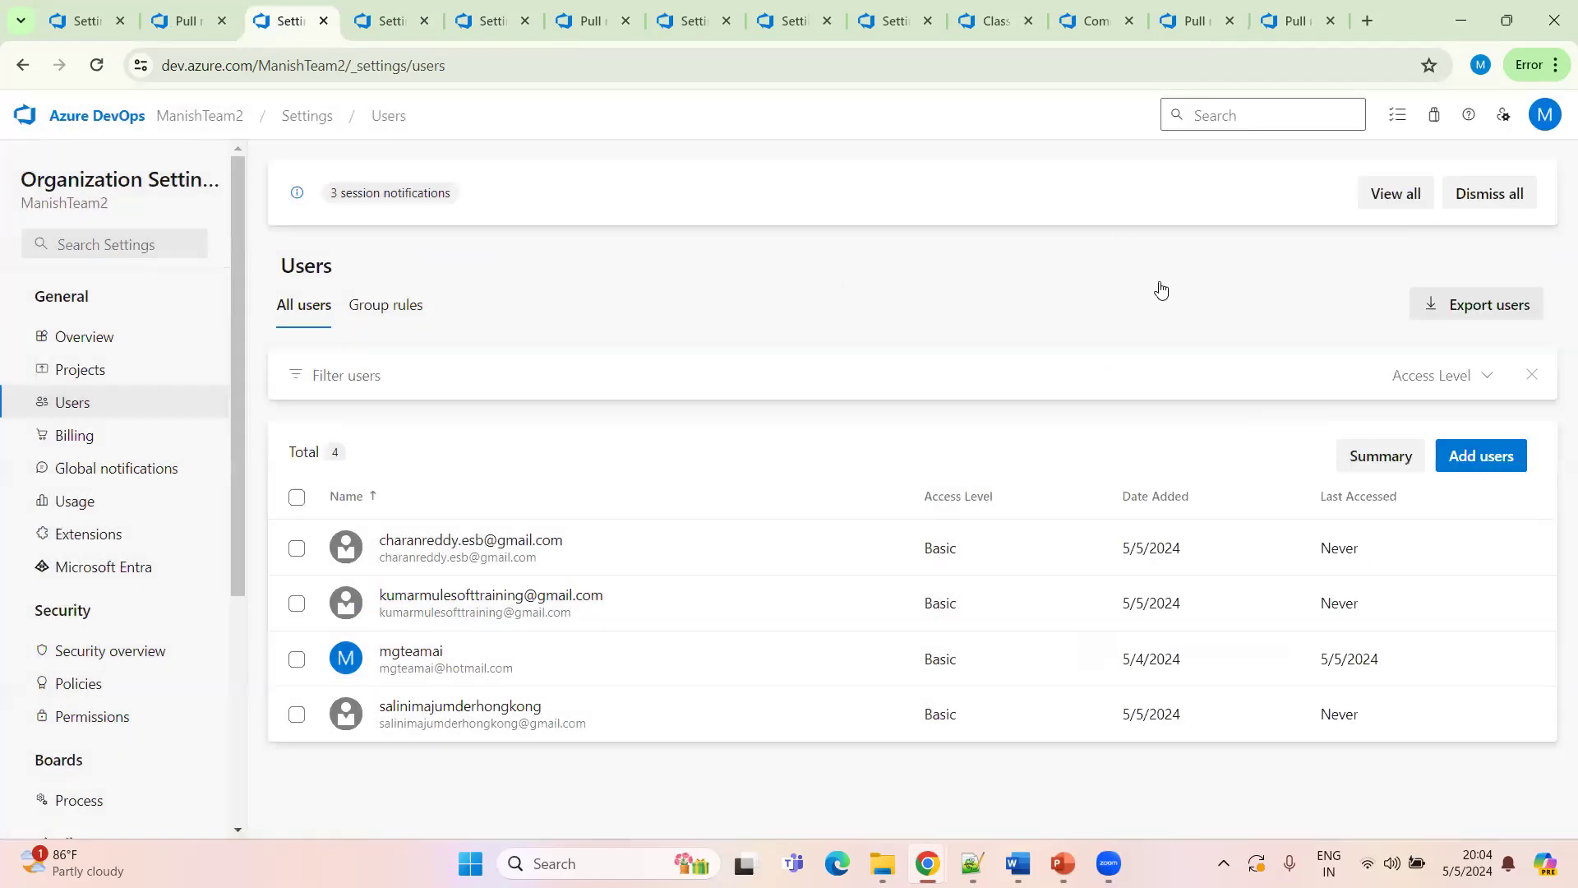
Navigate through the organization home and DemoTeam2 summary back to the organization's users list
click(217, 117)
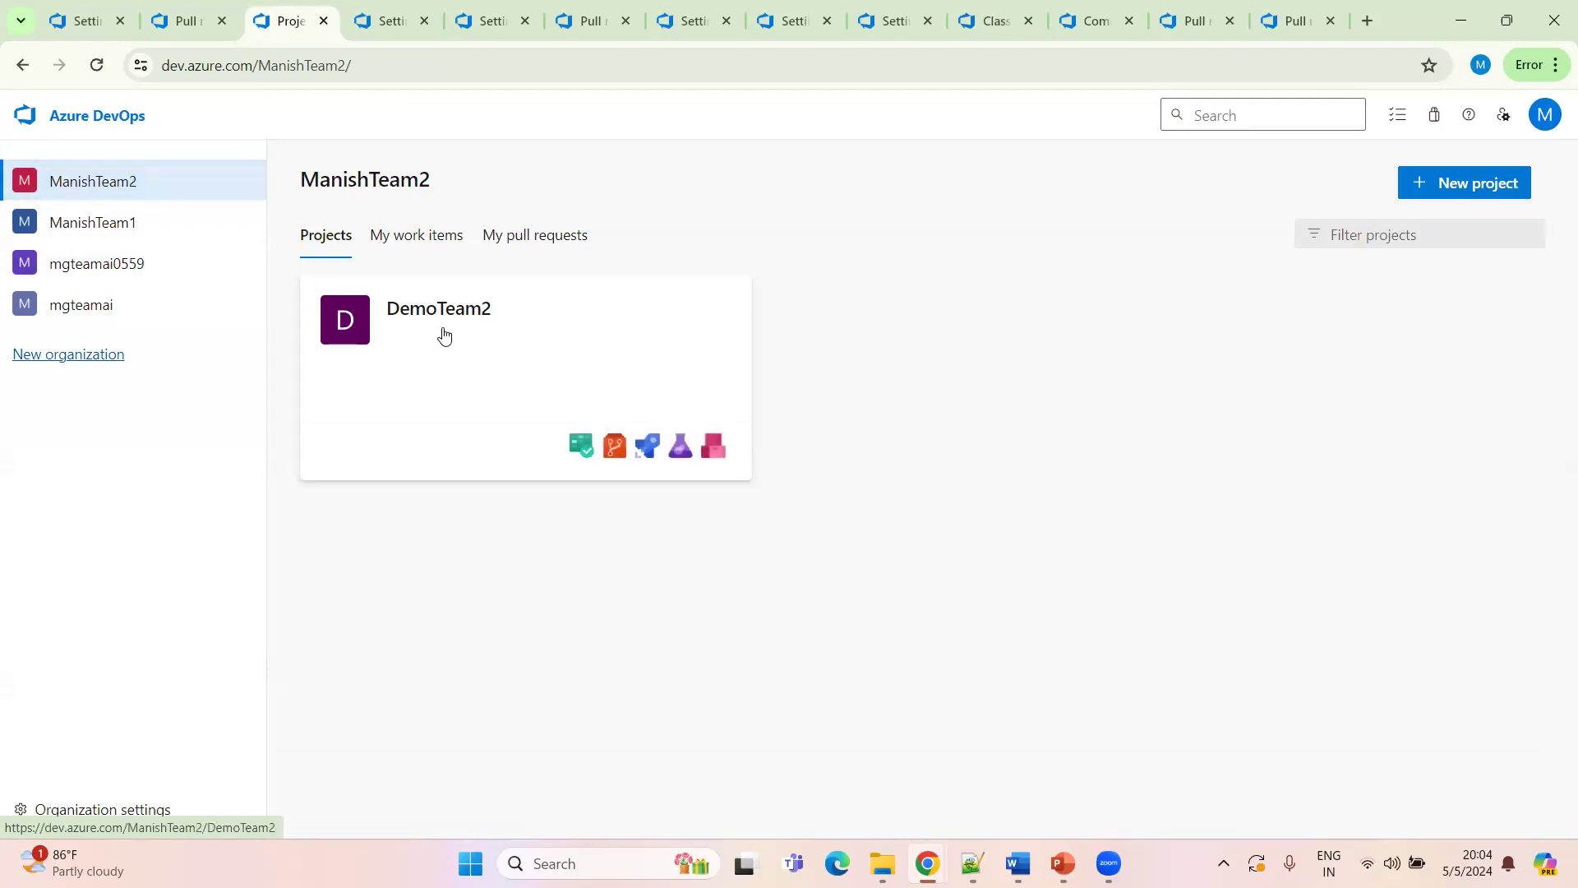
click(518, 337)
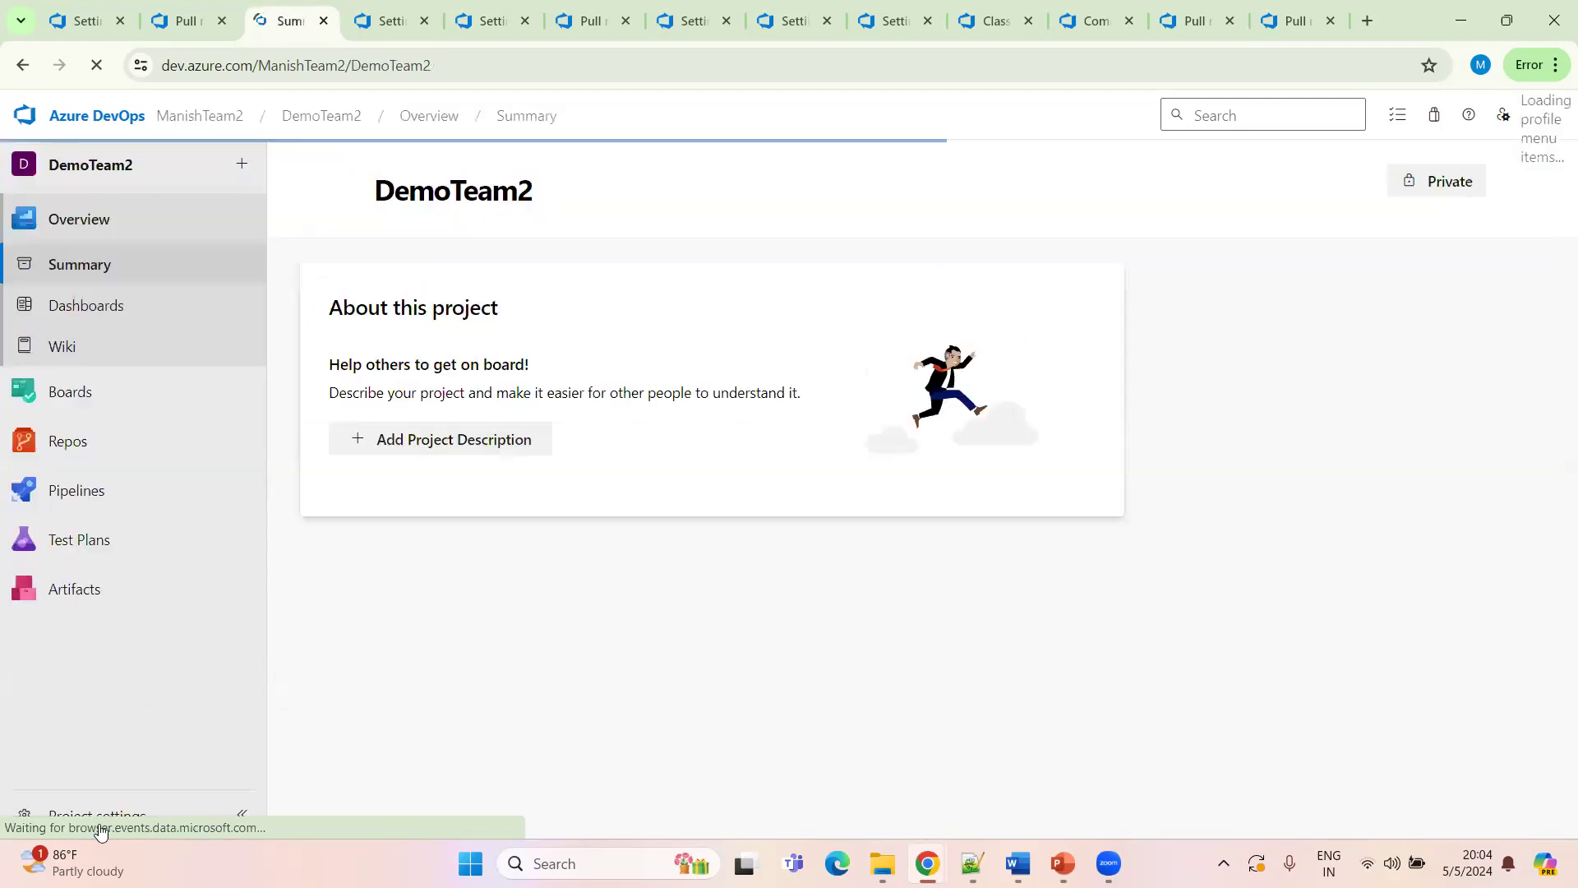
click(211, 118)
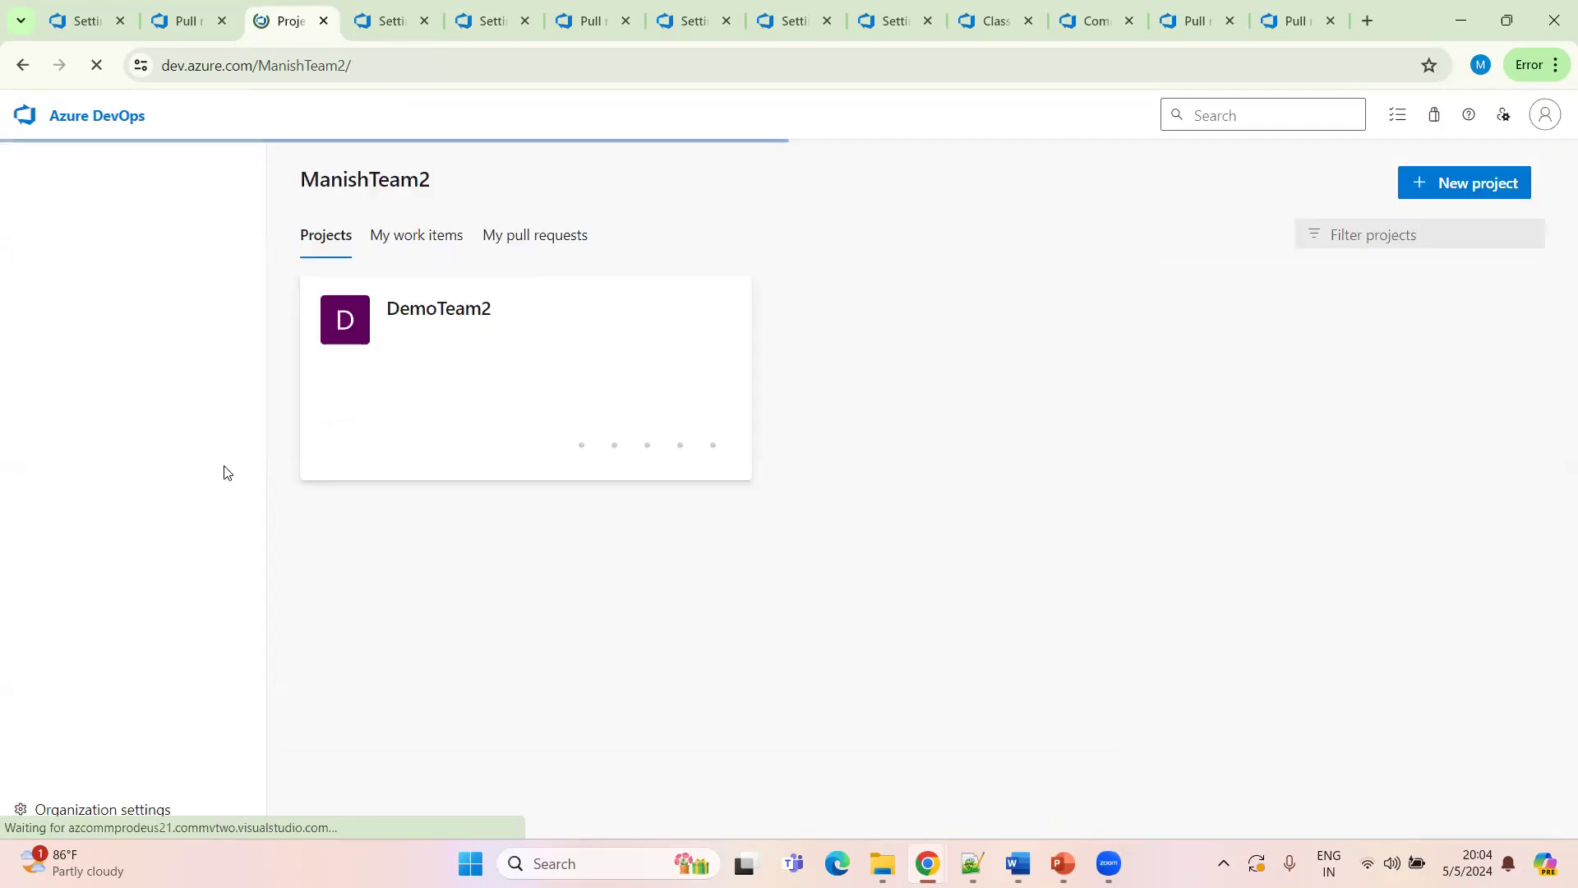
click(130, 819)
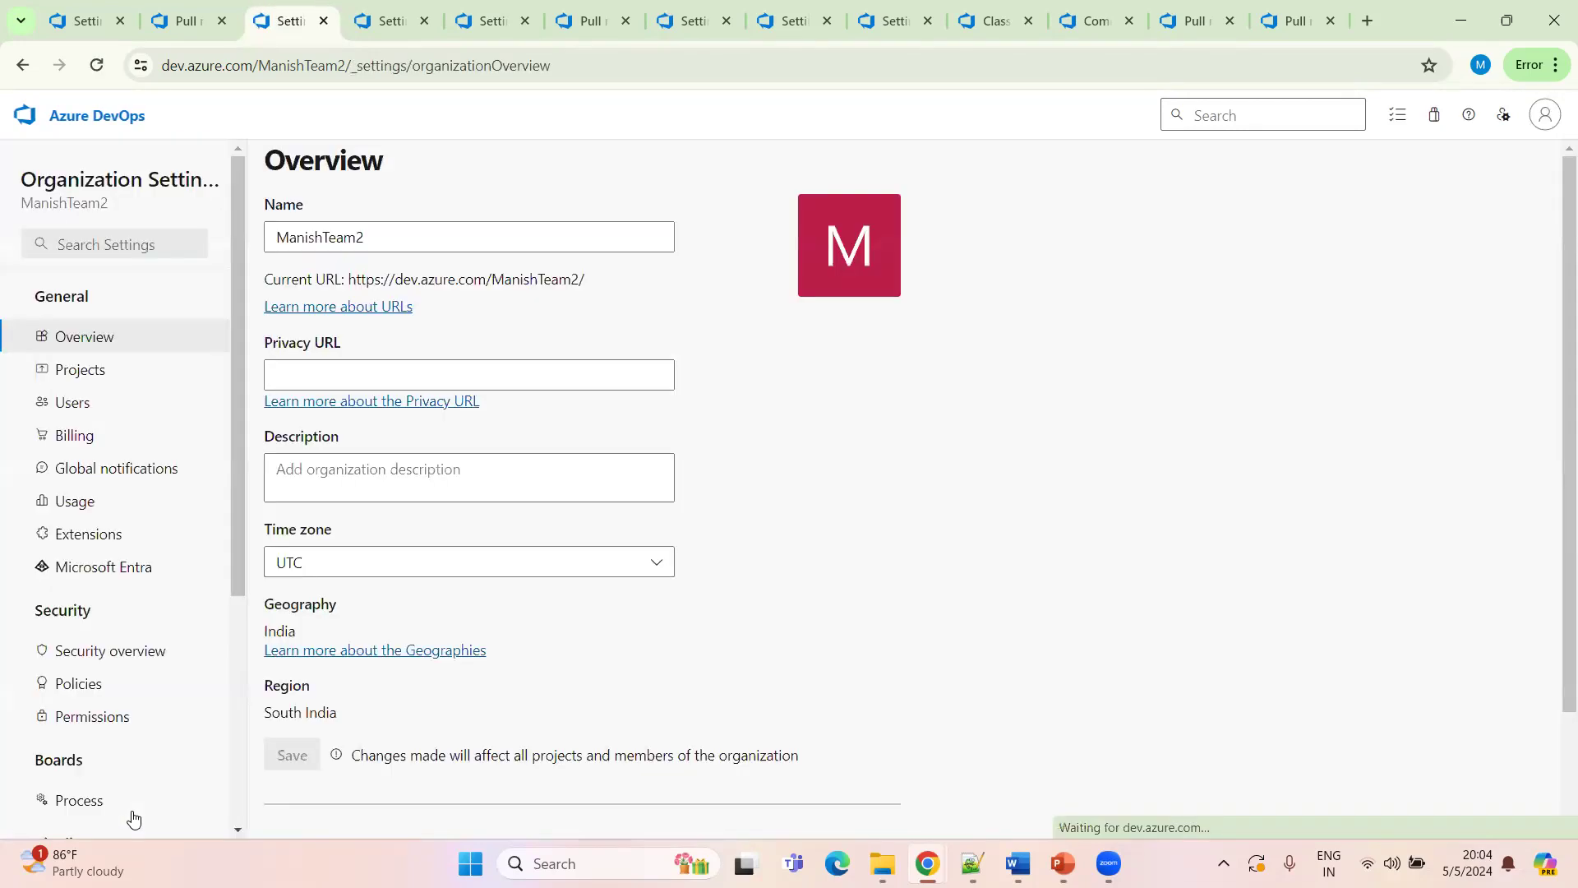
click(73, 402)
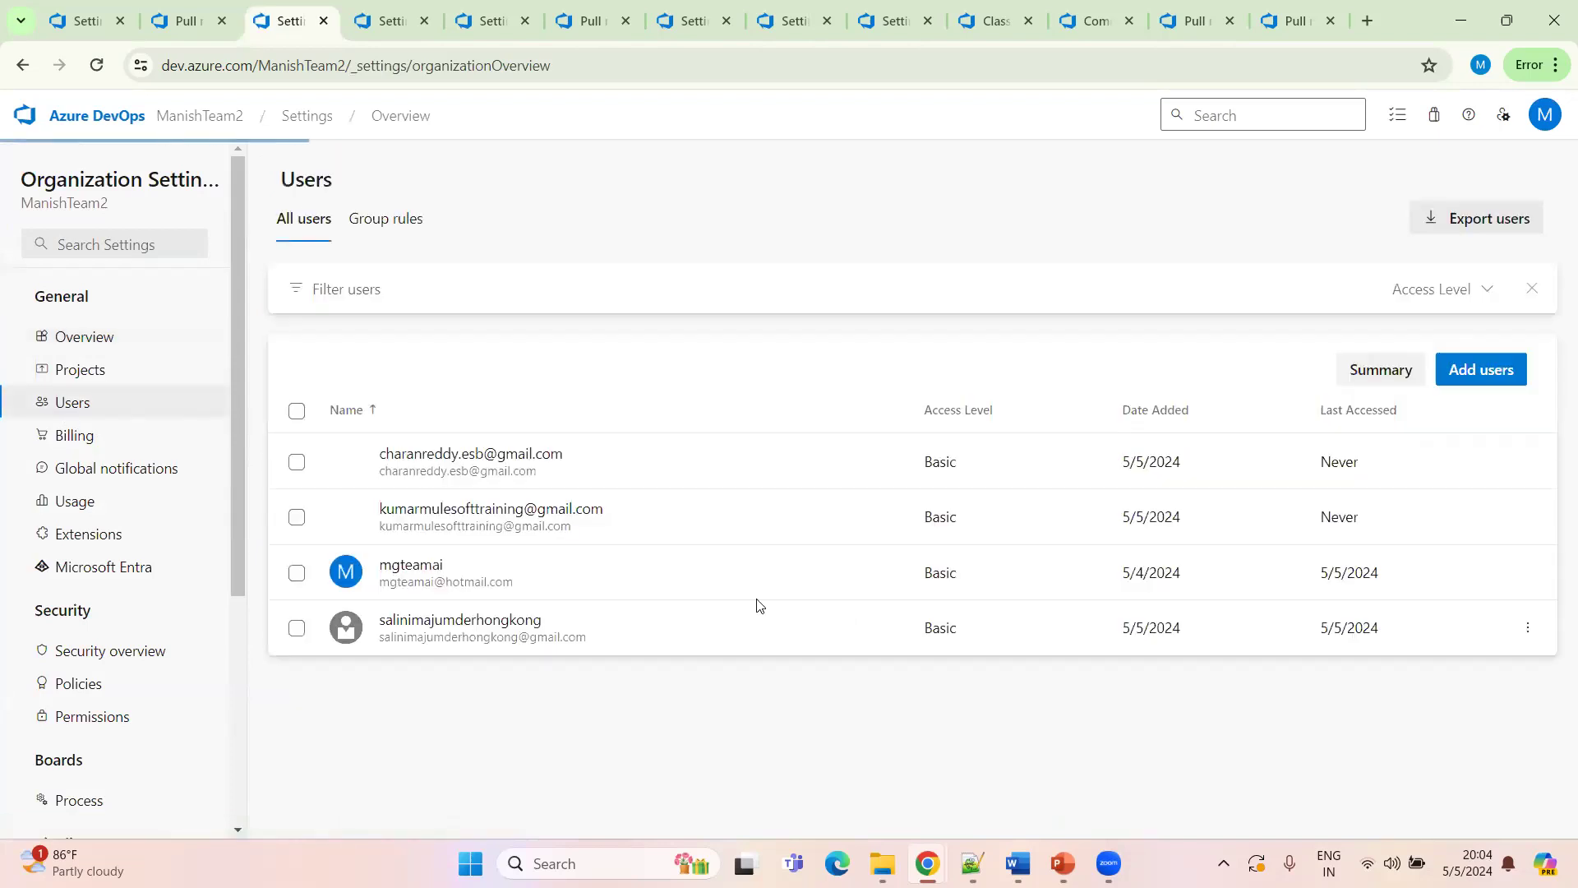
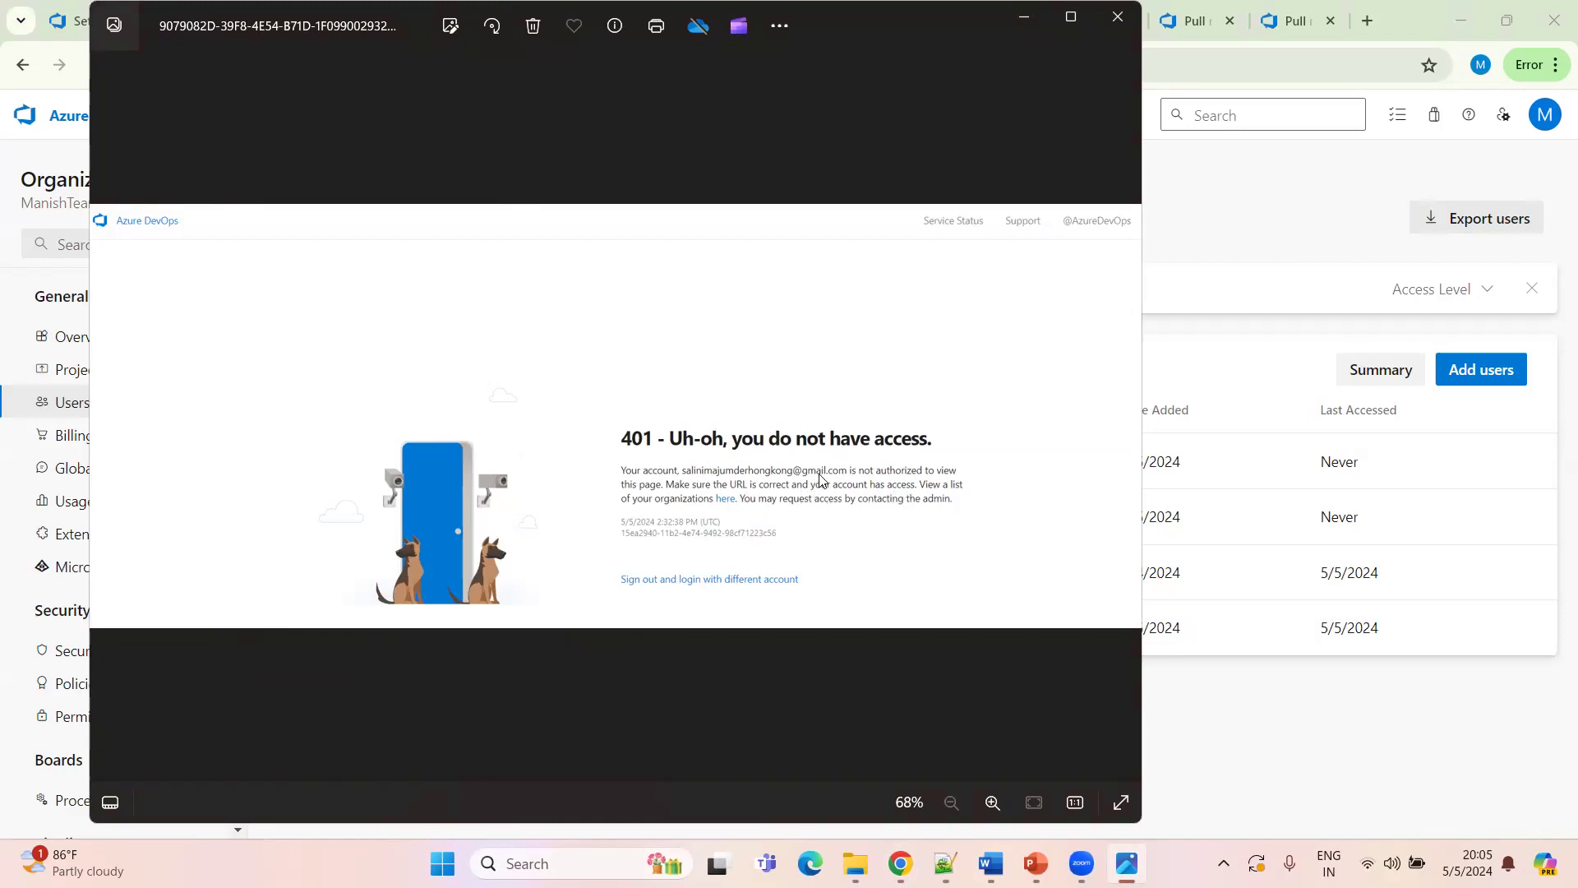
Close the error image and open the project's permissions list of users
click(1116, 16)
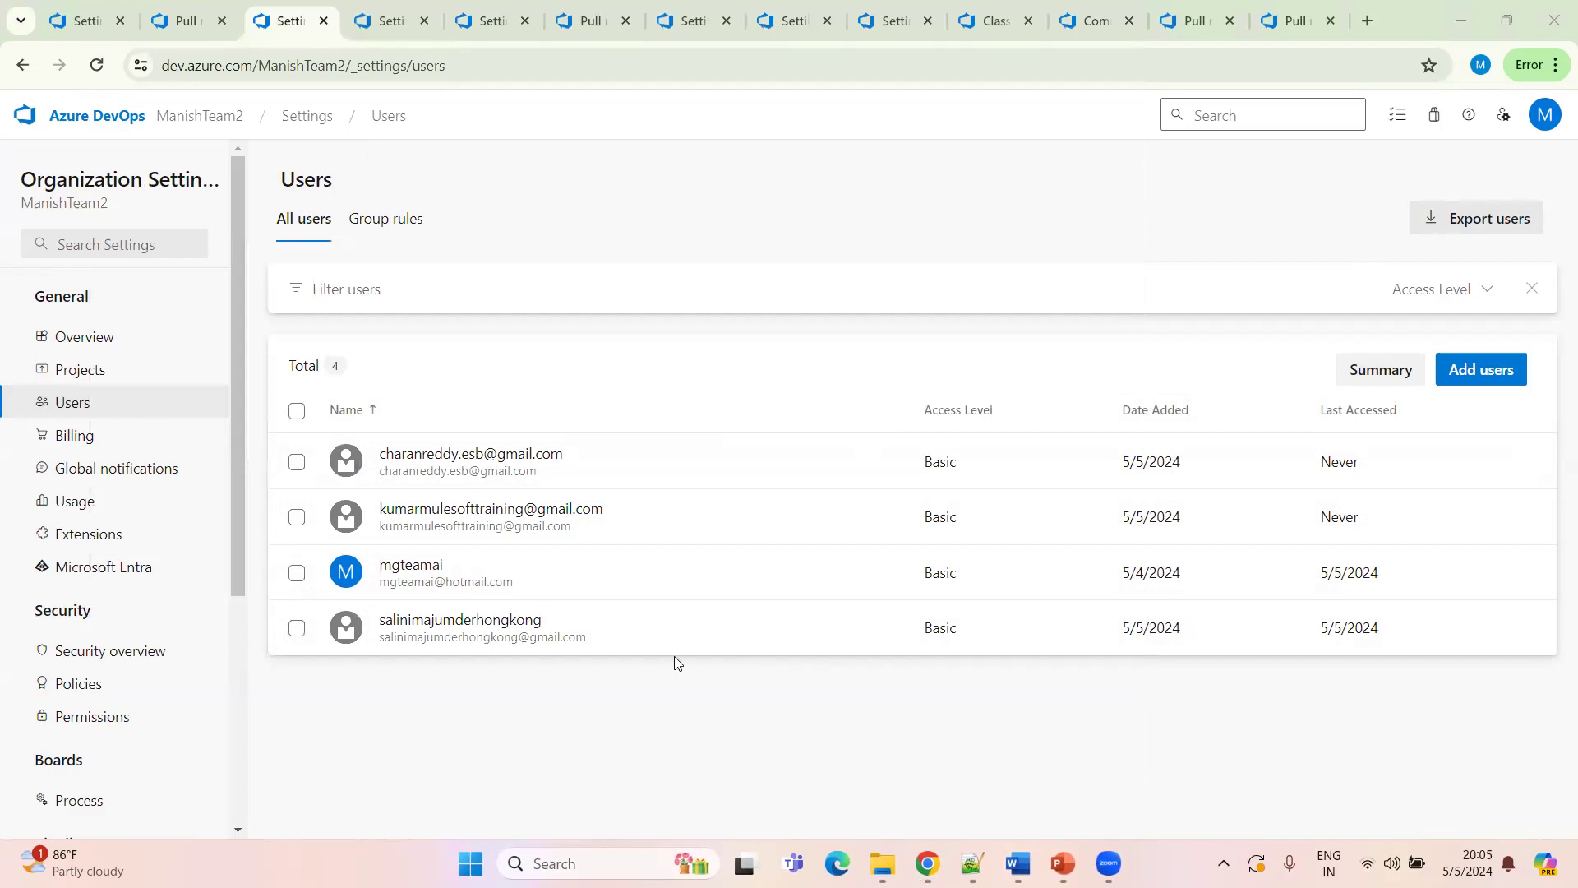
click(490, 28)
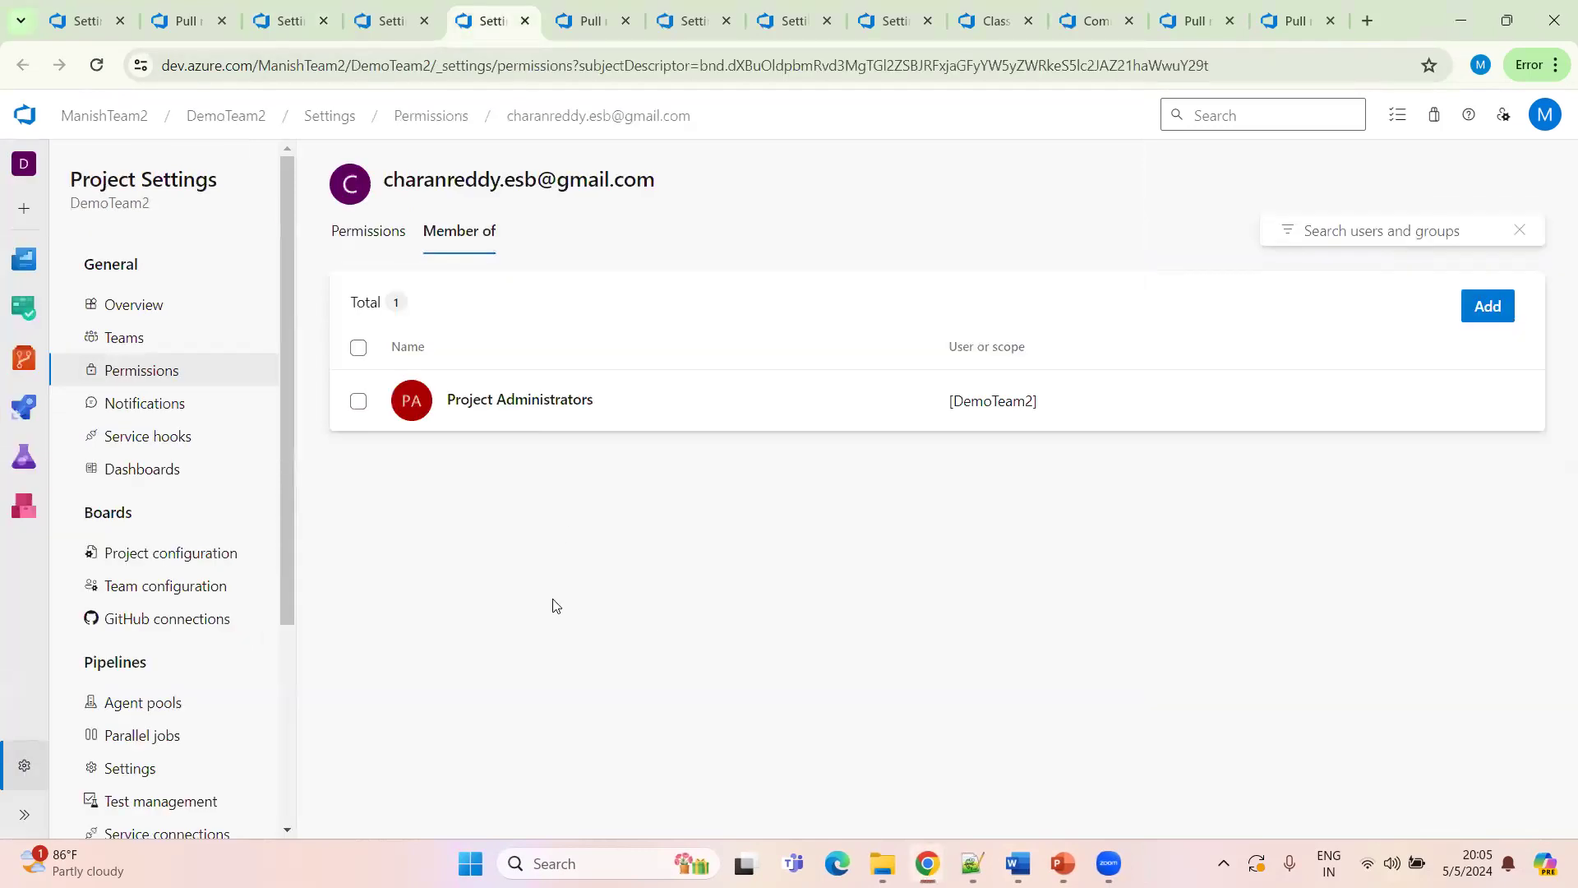
click(366, 236)
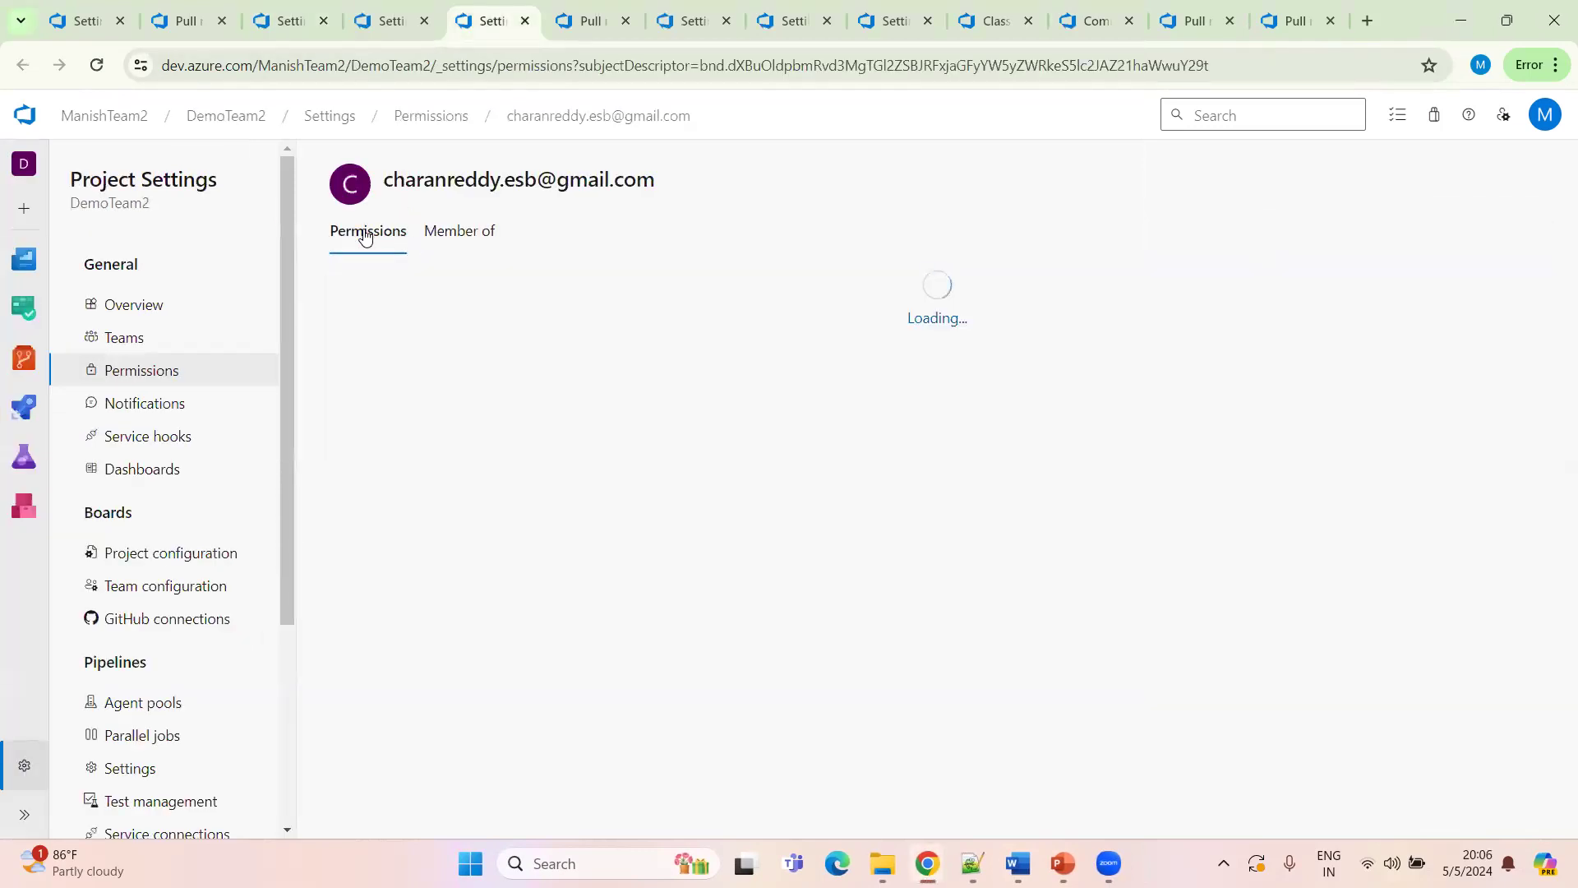
click(169, 383)
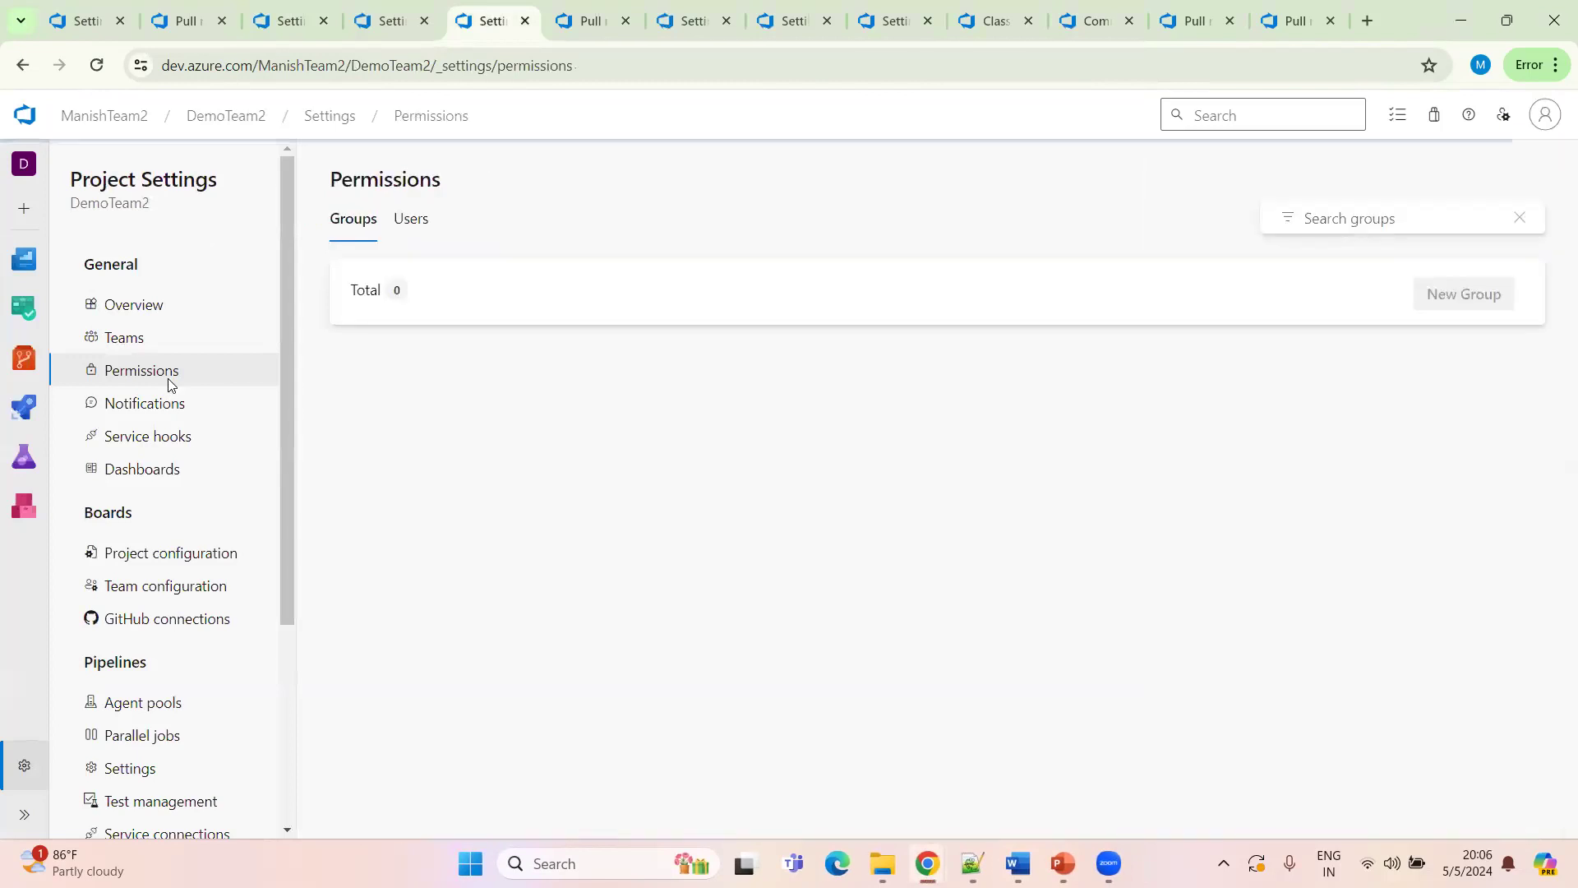
click(414, 219)
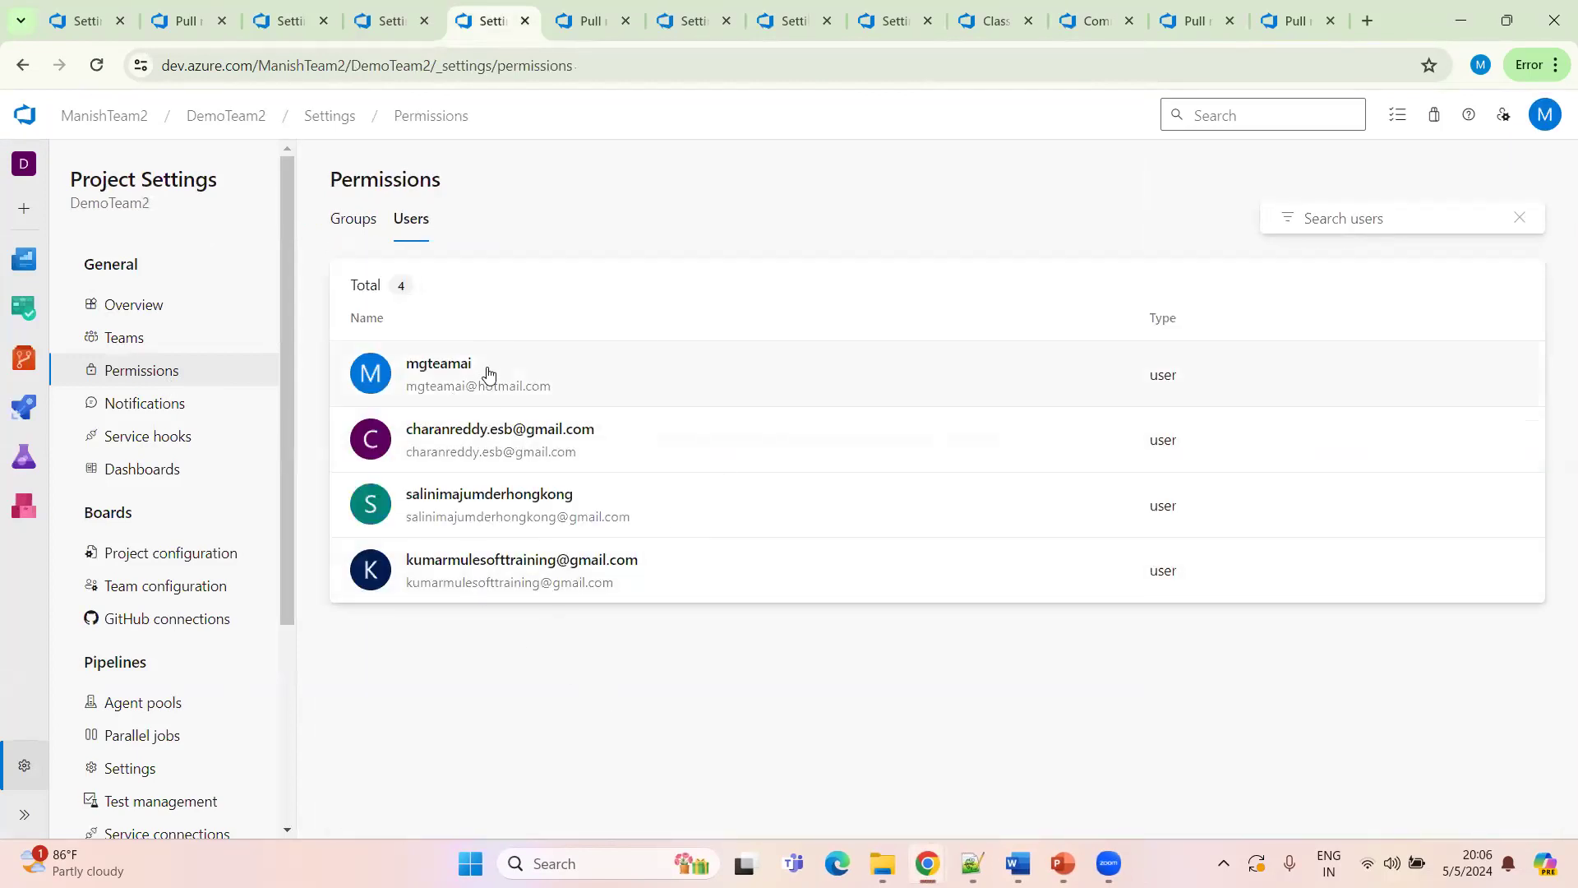
Open the first two users in new tabs and review each one's project group memberships
middle_click(665, 434)
middle_click(669, 394)
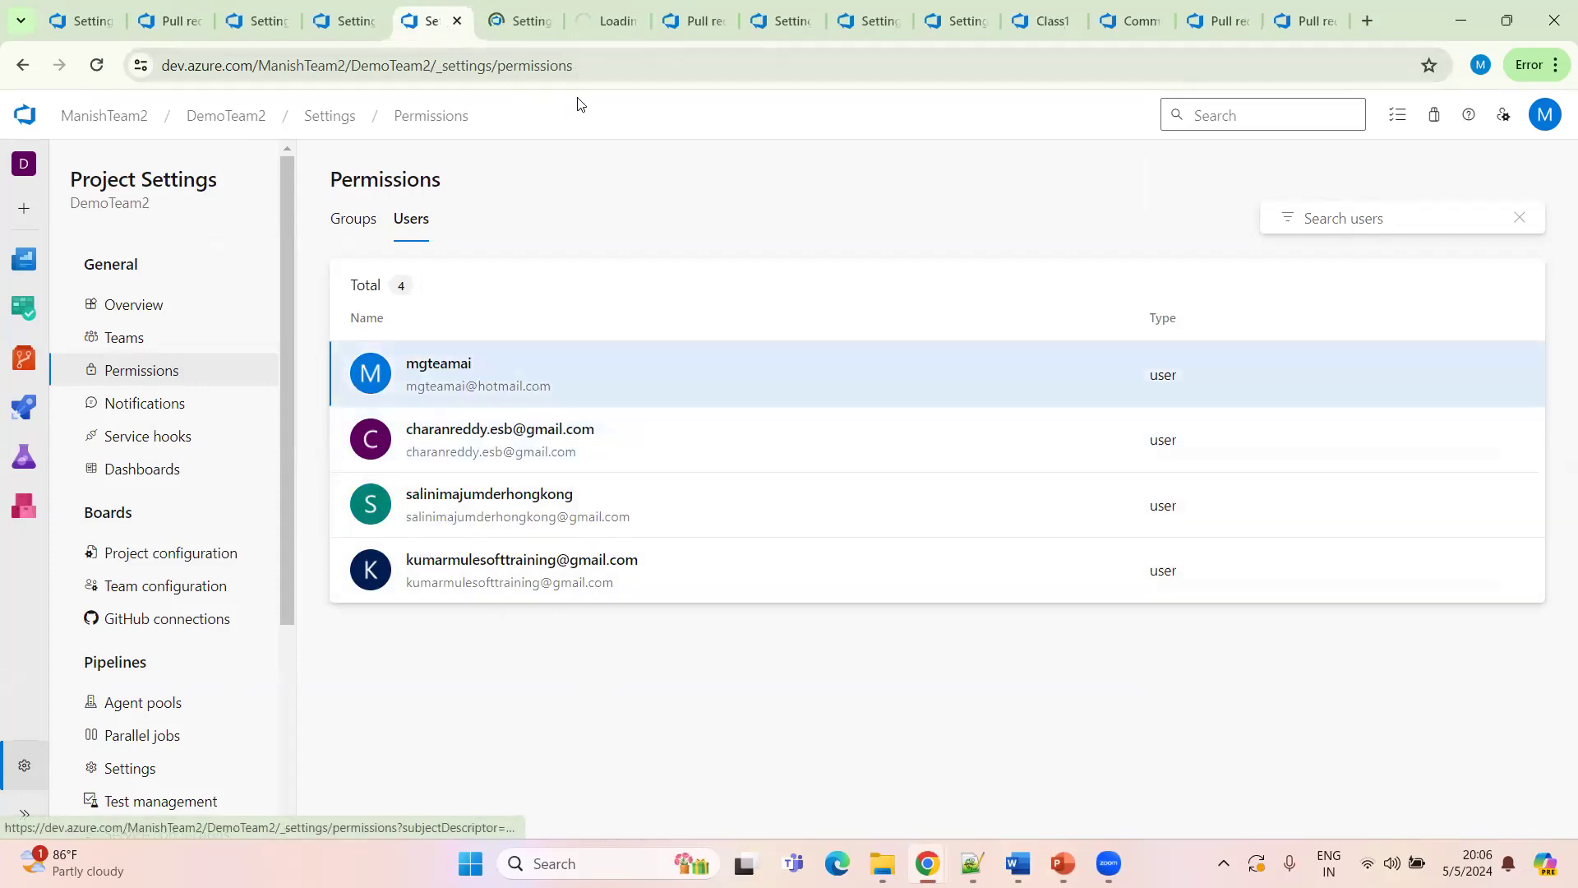
click(607, 20)
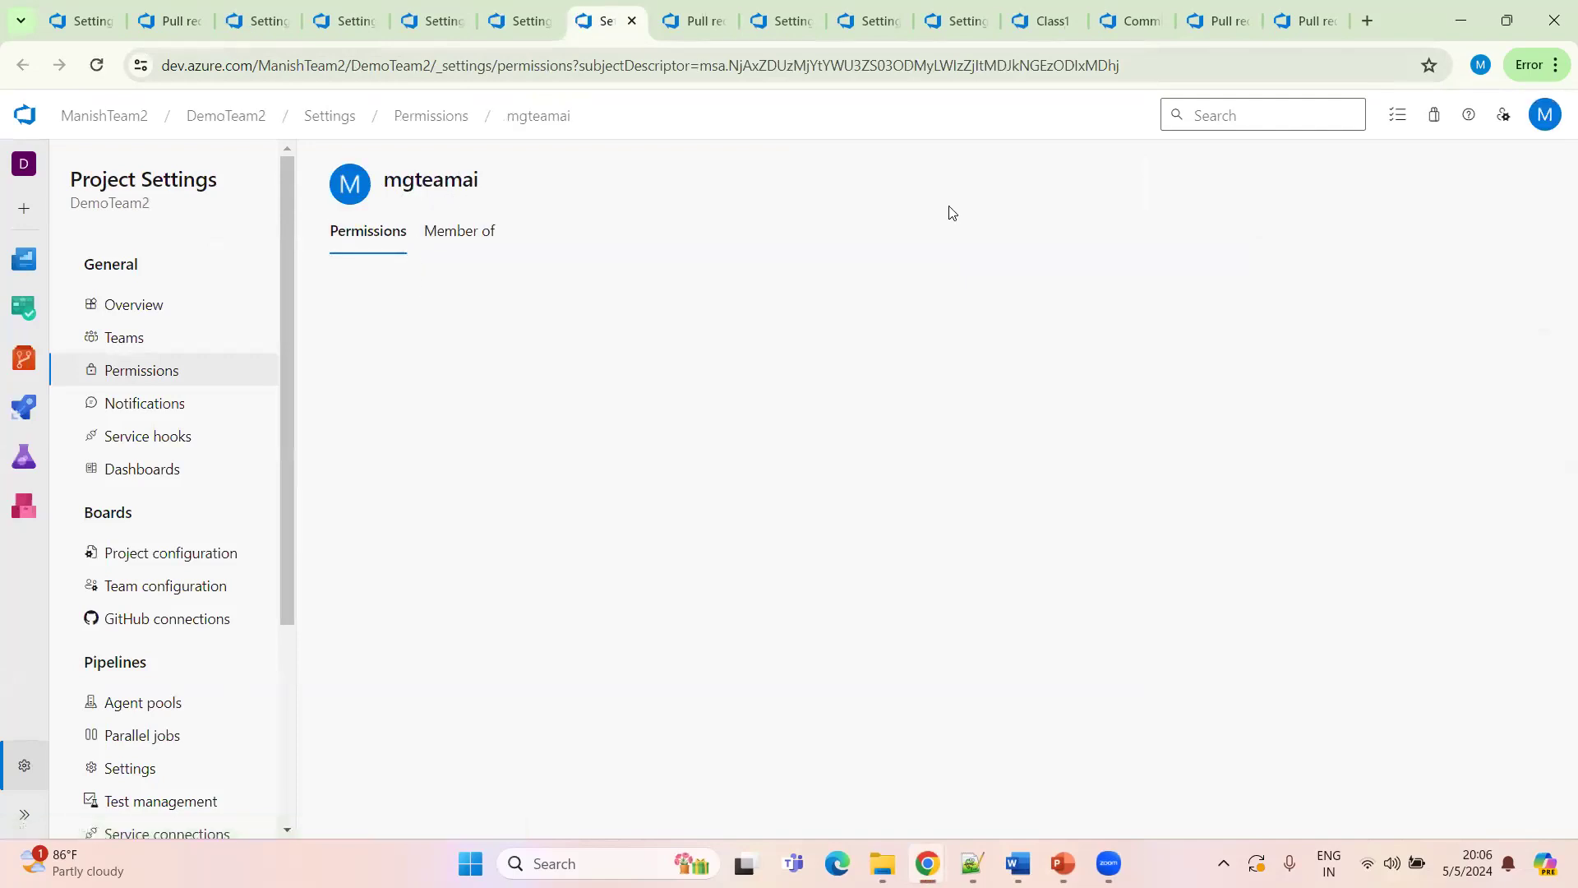
click(451, 236)
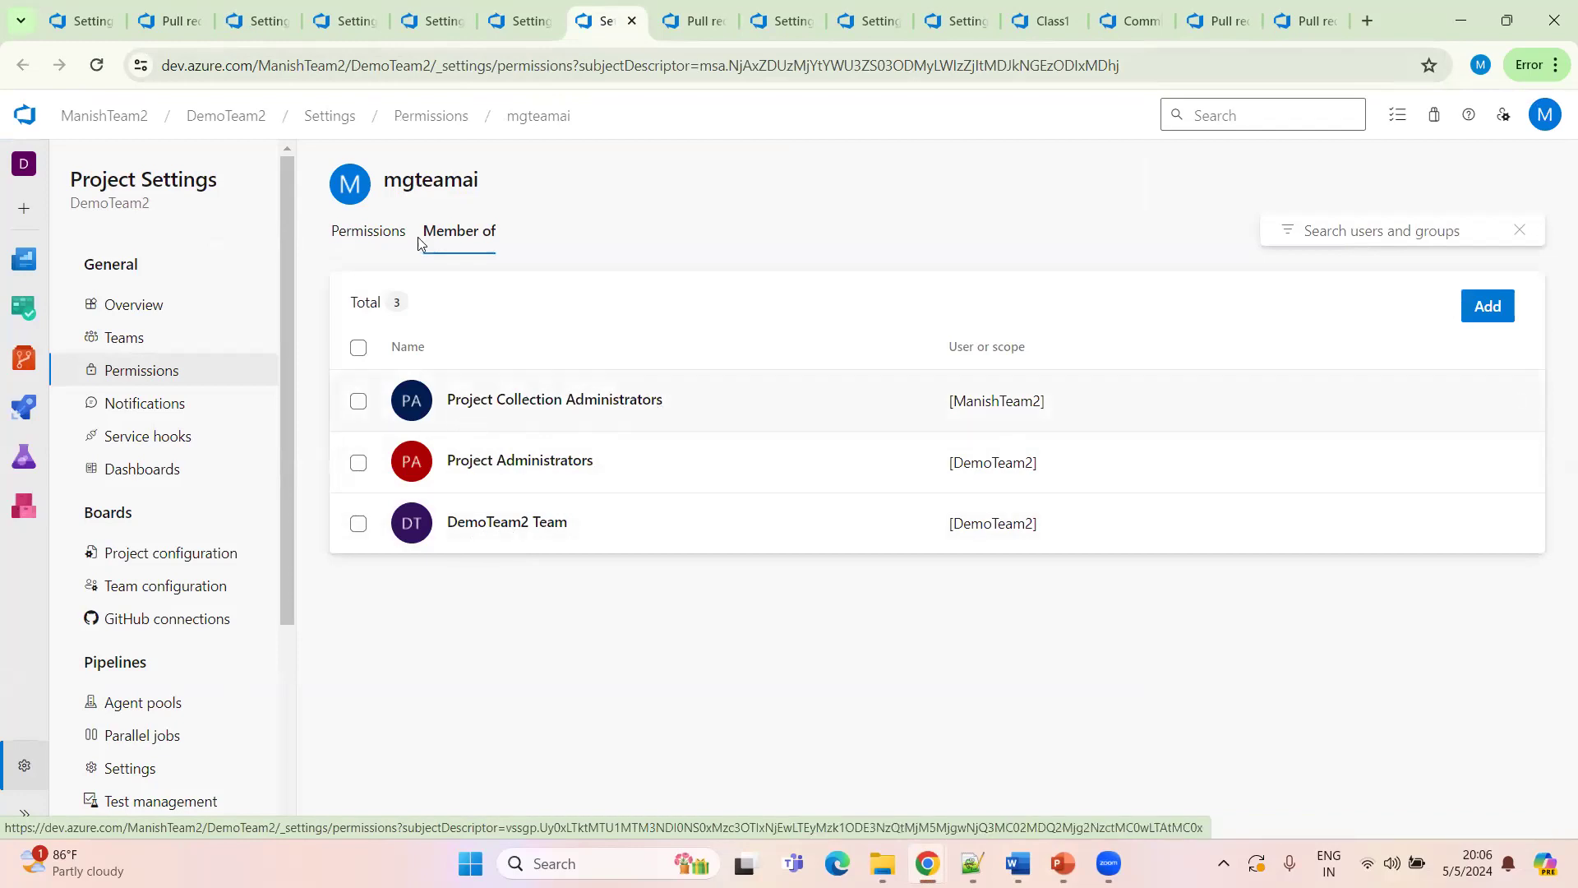
click(518, 23)
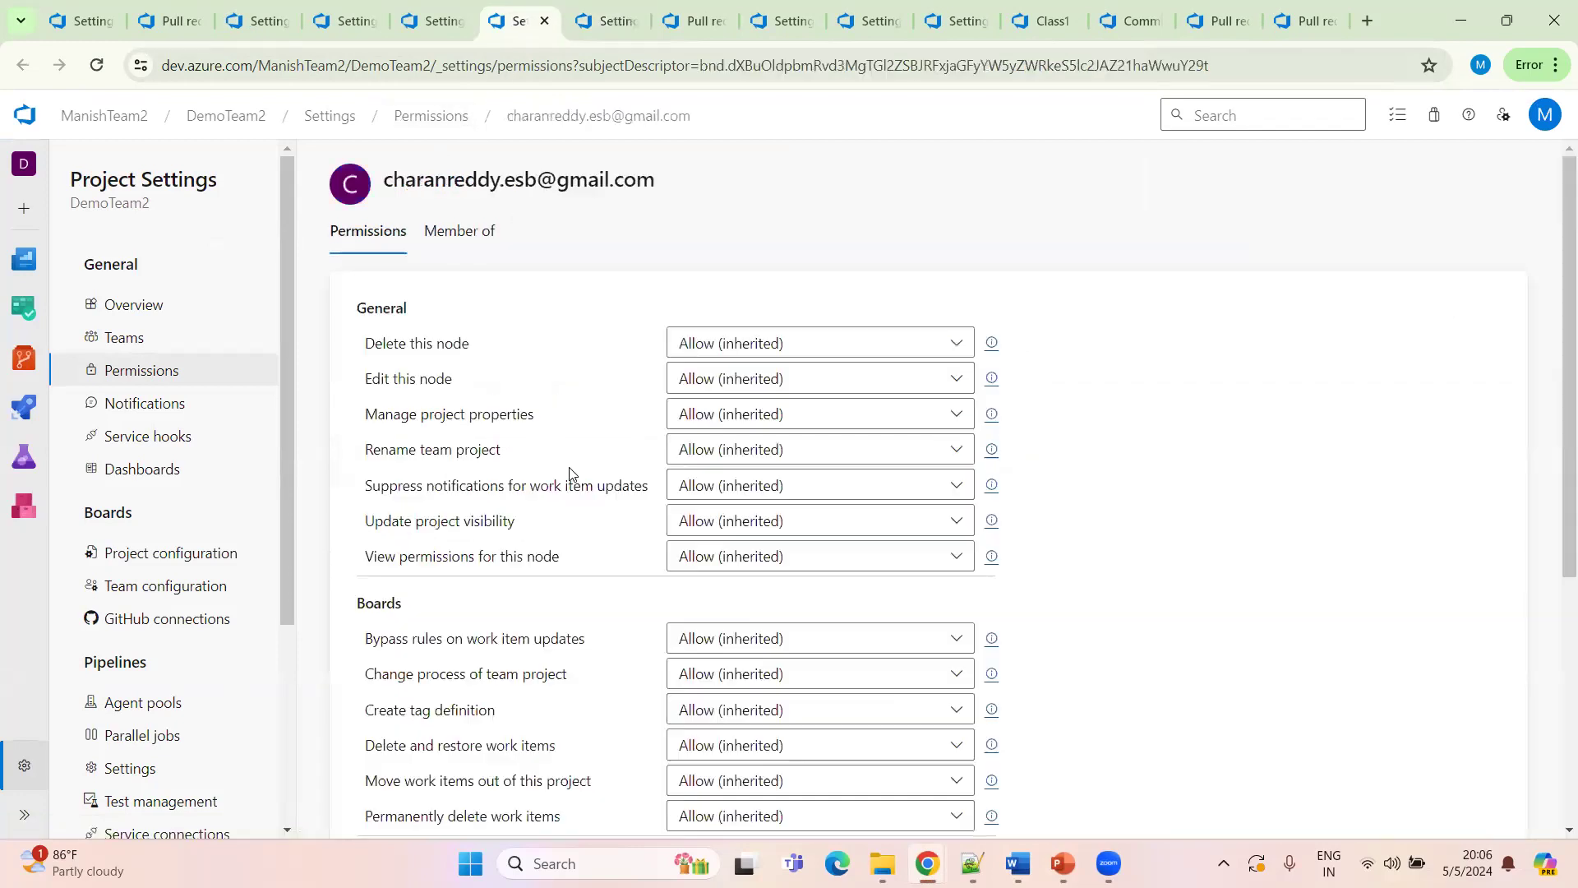
click(452, 231)
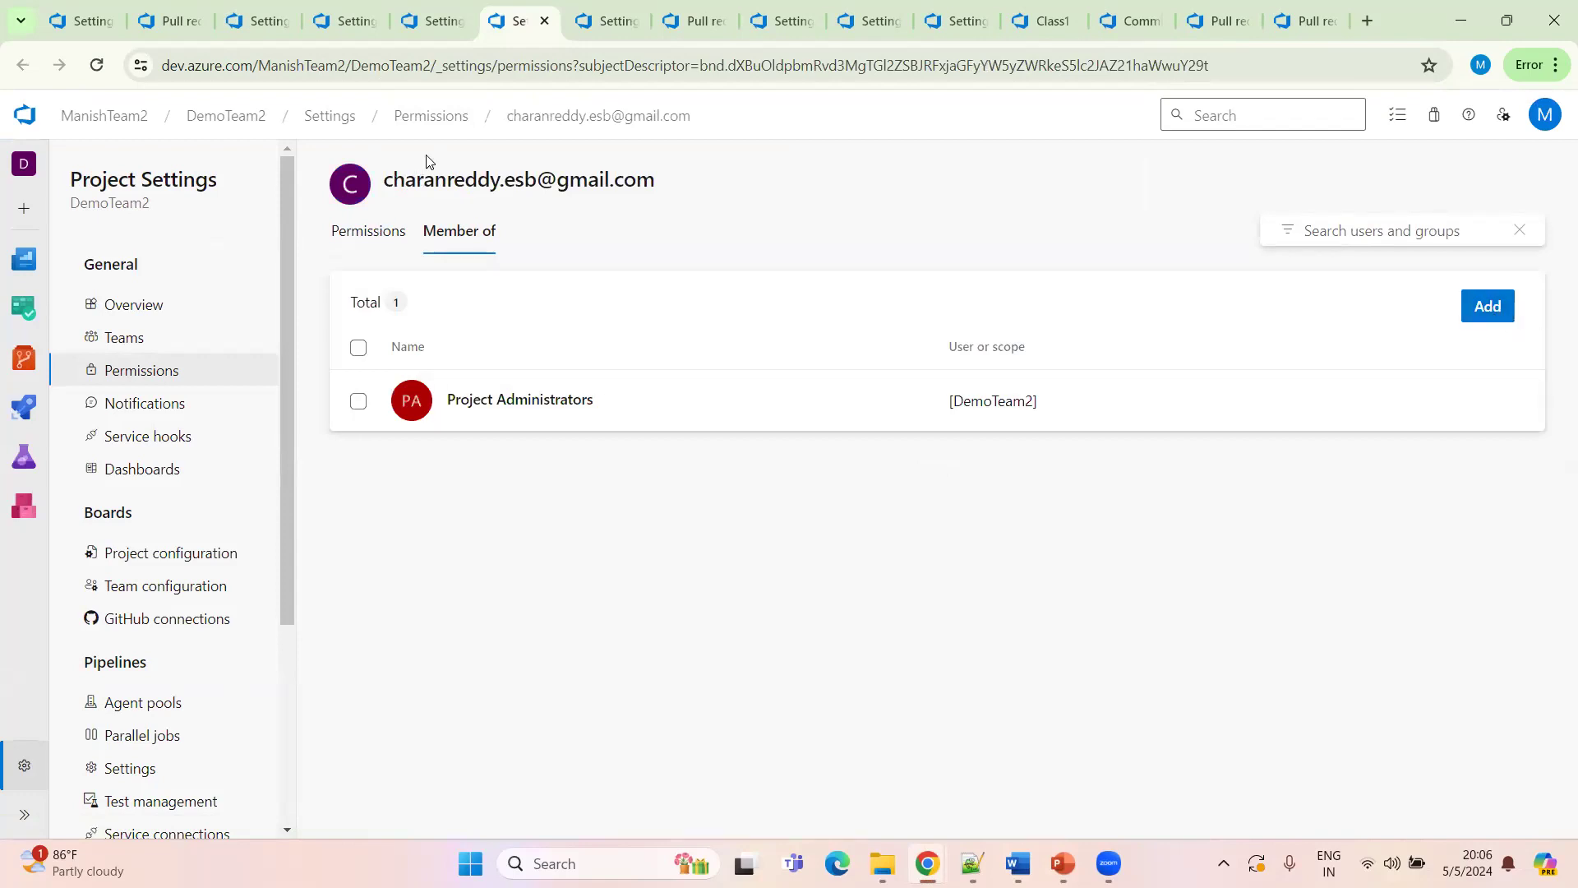
Return to the project permission groups and filter them by name, then clear the filter
click(431, 115)
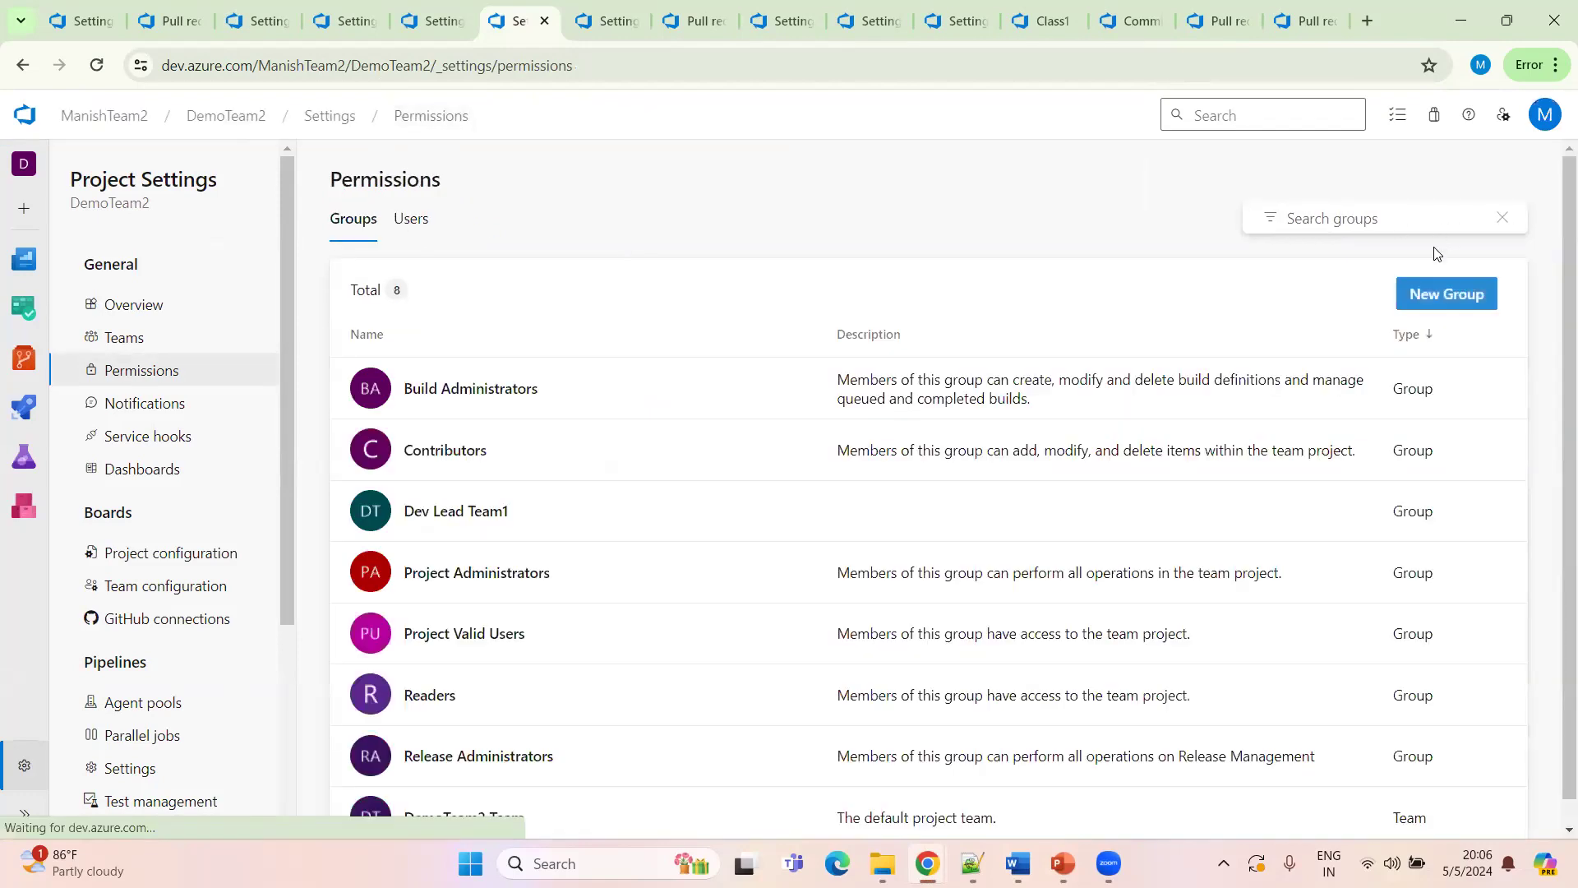
click(1352, 218)
text(project)
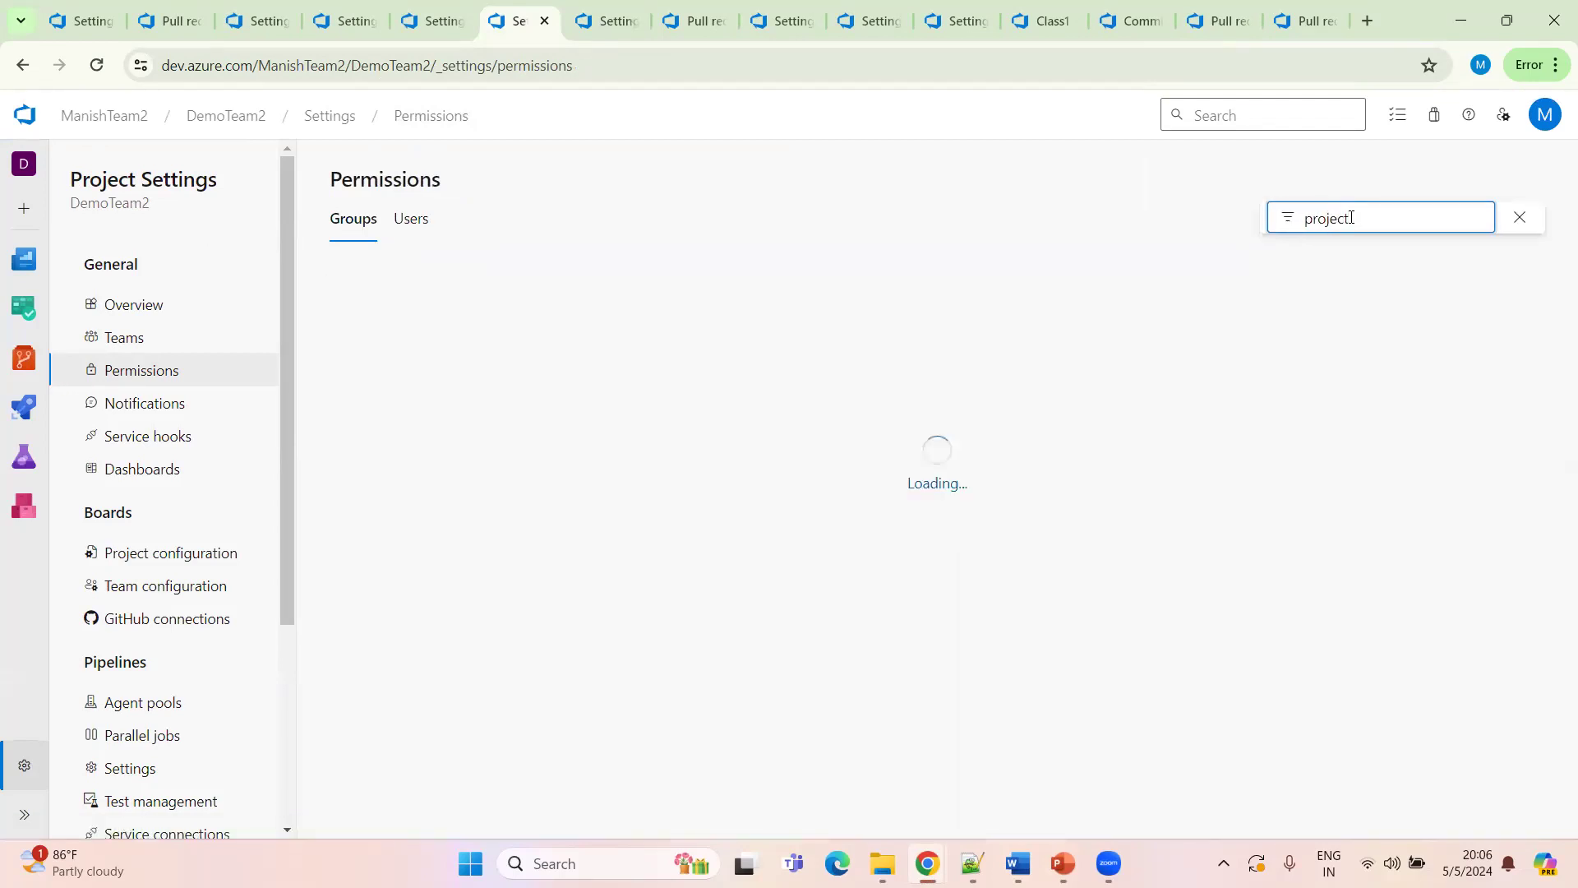
key(BackSpace)
key(BackSpace)
key(BackSpace)
text(coll)
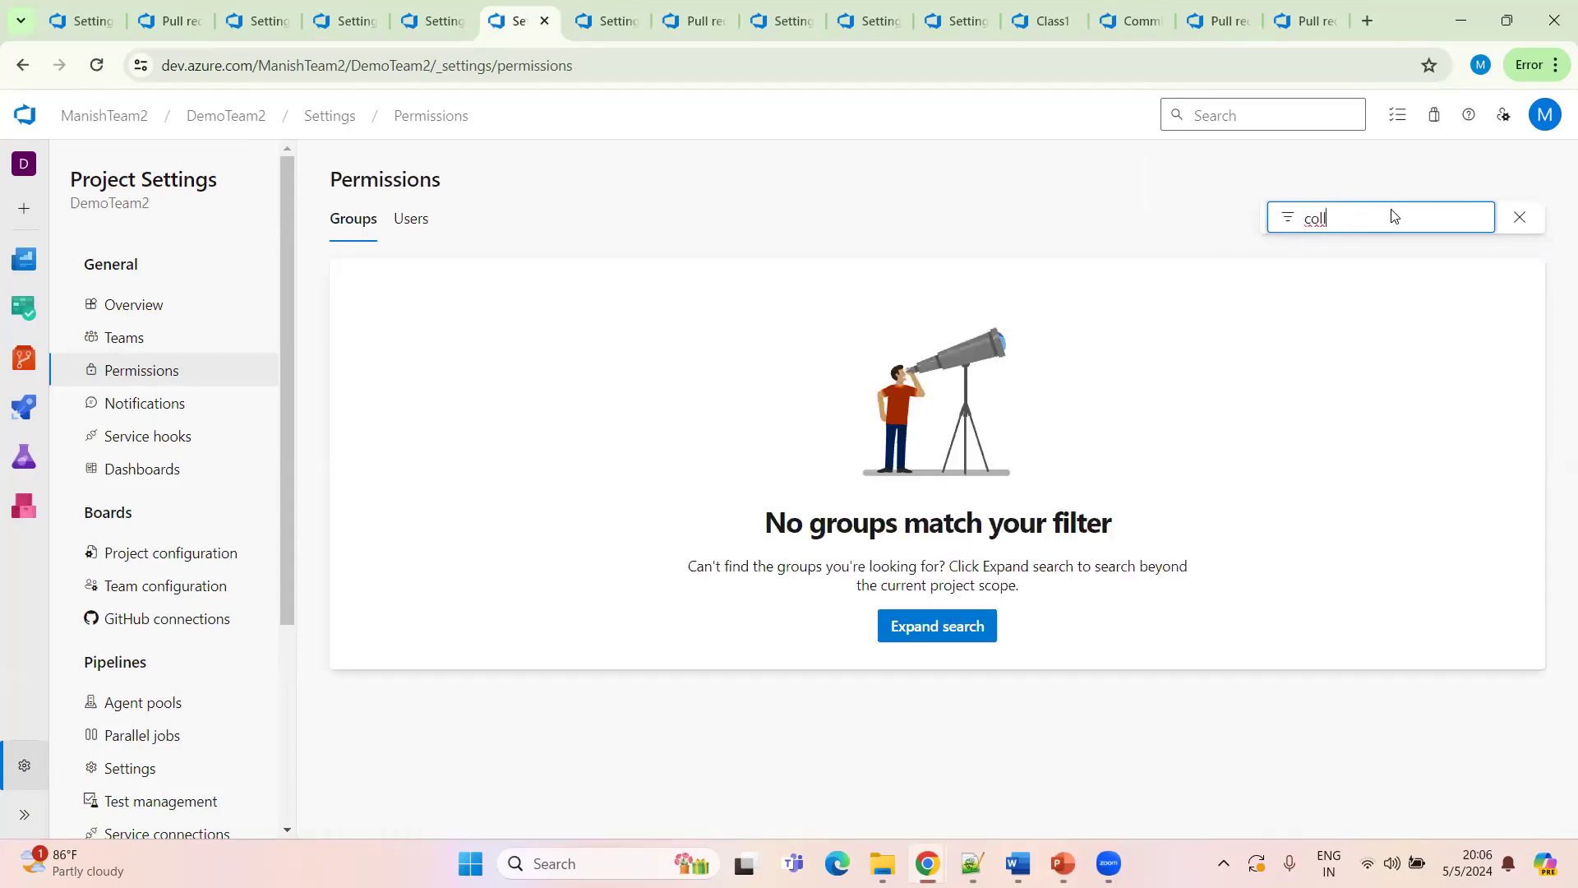
key(BackSpace)
key(BackSpace)
key(BackSpace)
key(BackSpace)
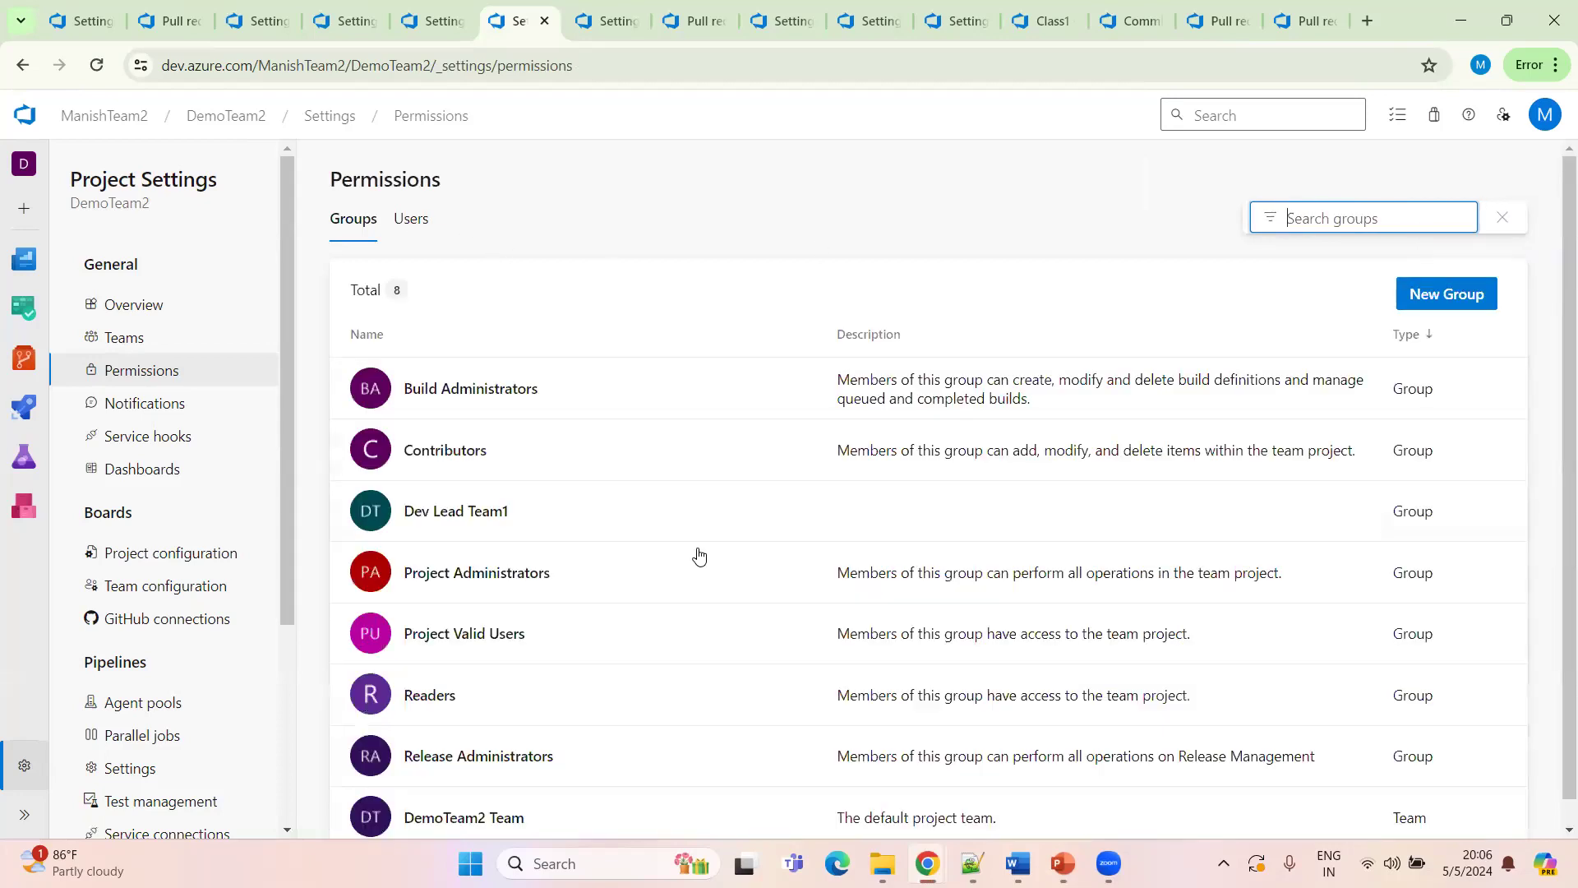
Open the DemoTeam2 Team group's member list
scroll(842, 659, down, 1)
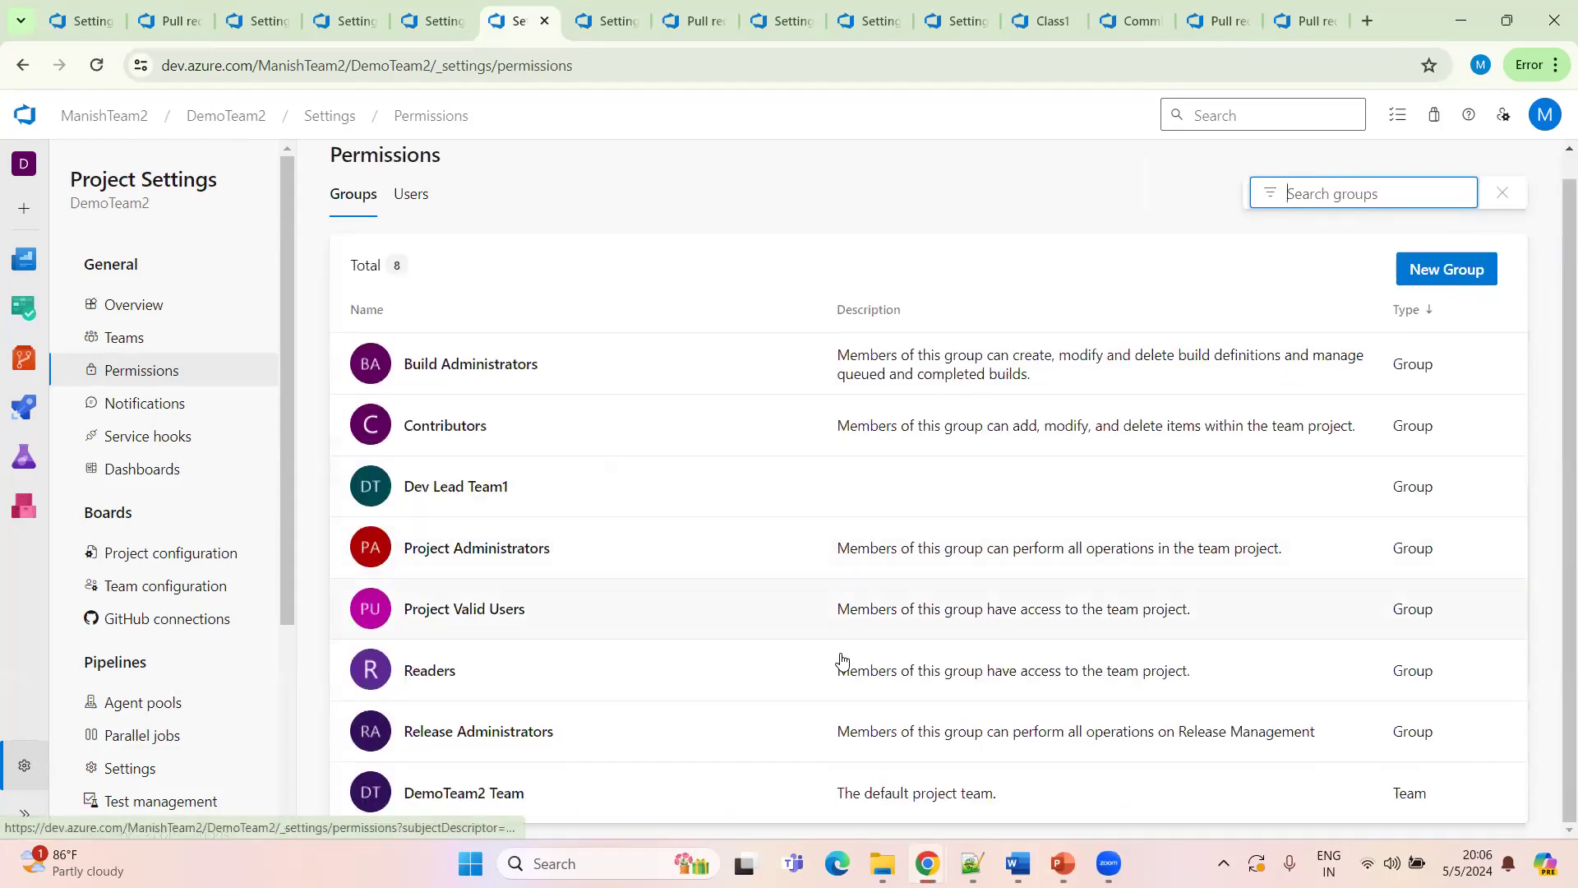
click(594, 794)
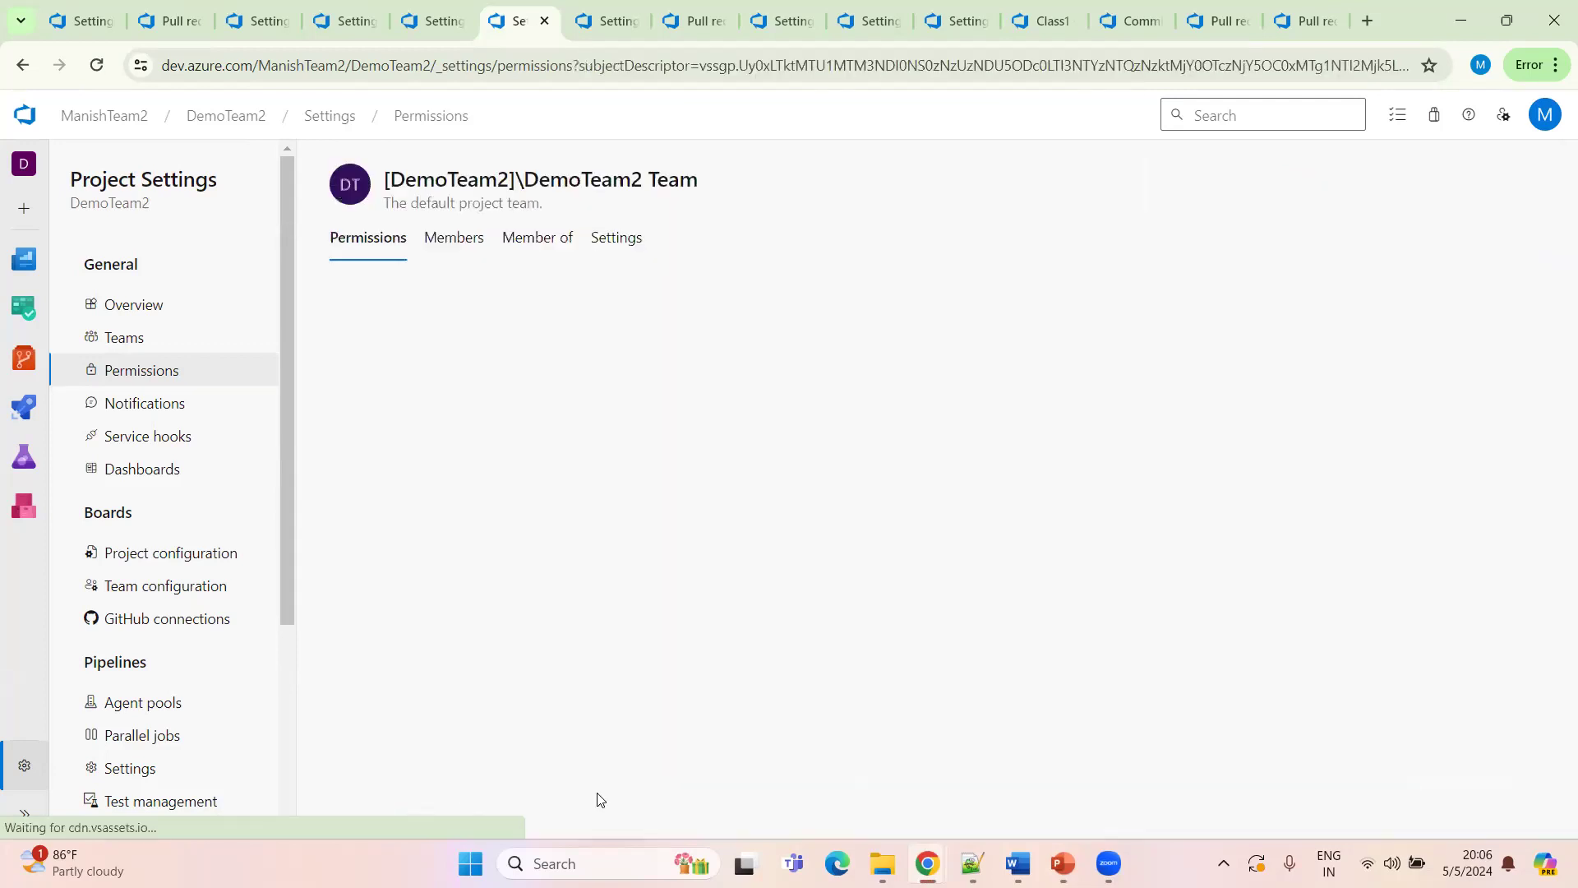
click(454, 246)
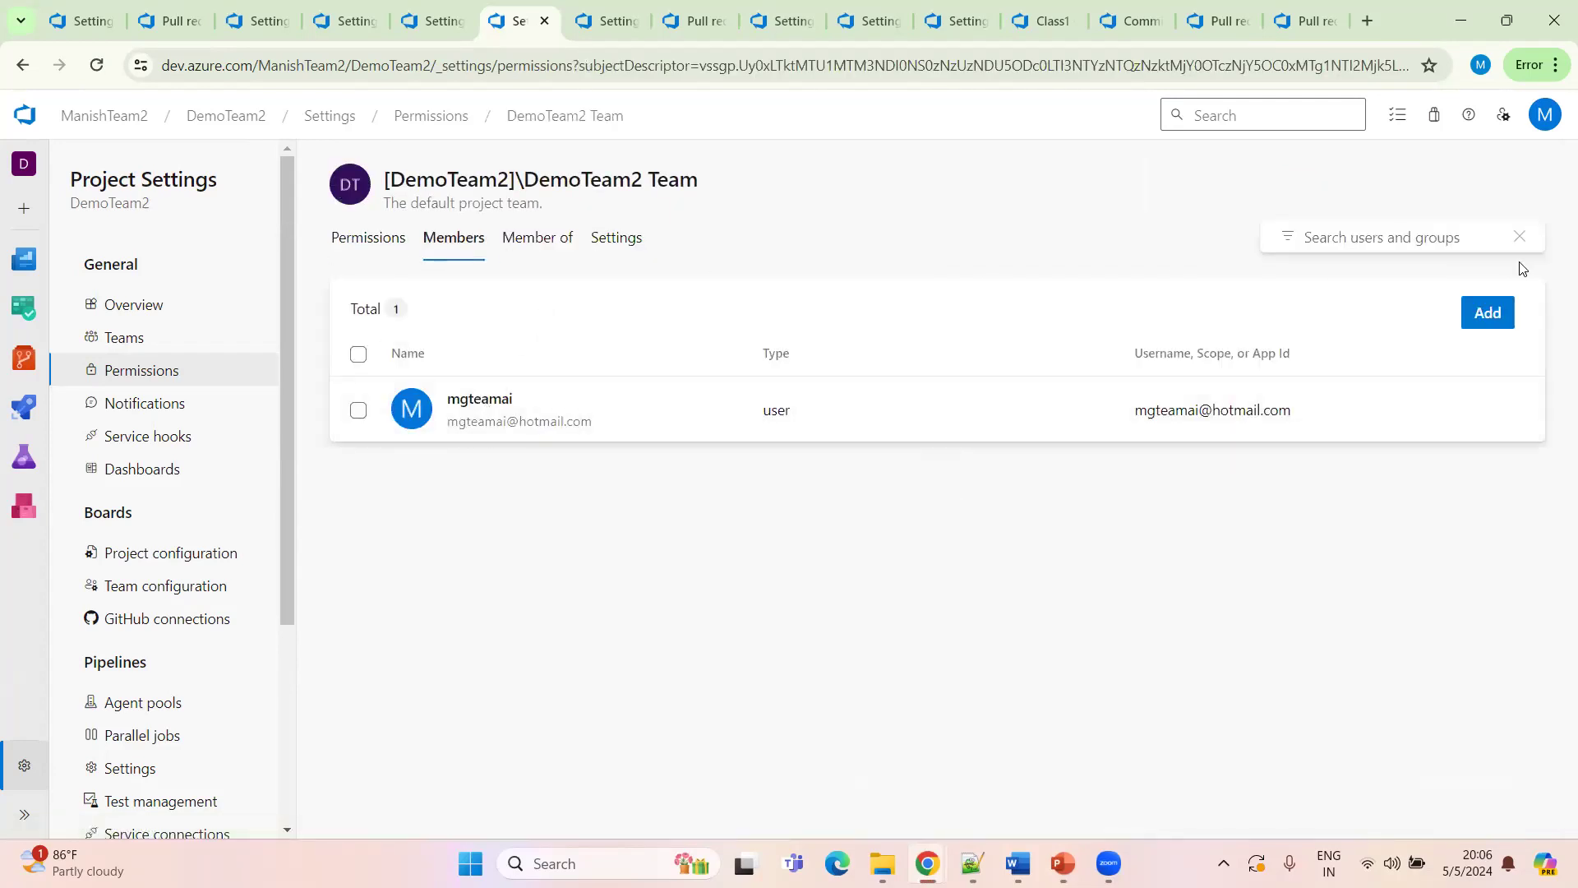
click(1491, 319)
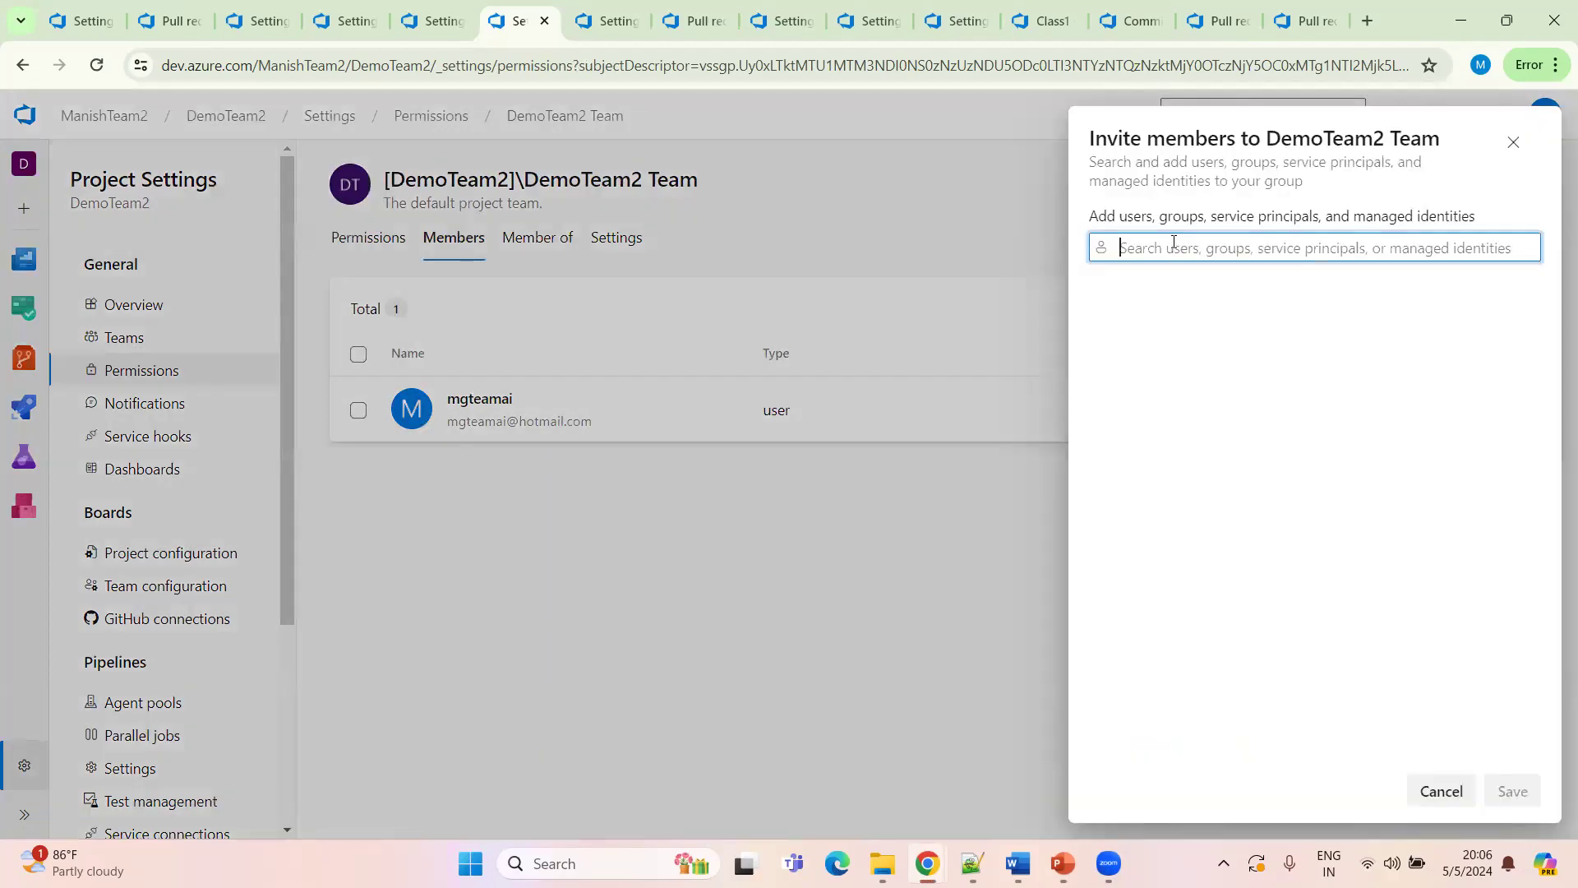
text(ravi)
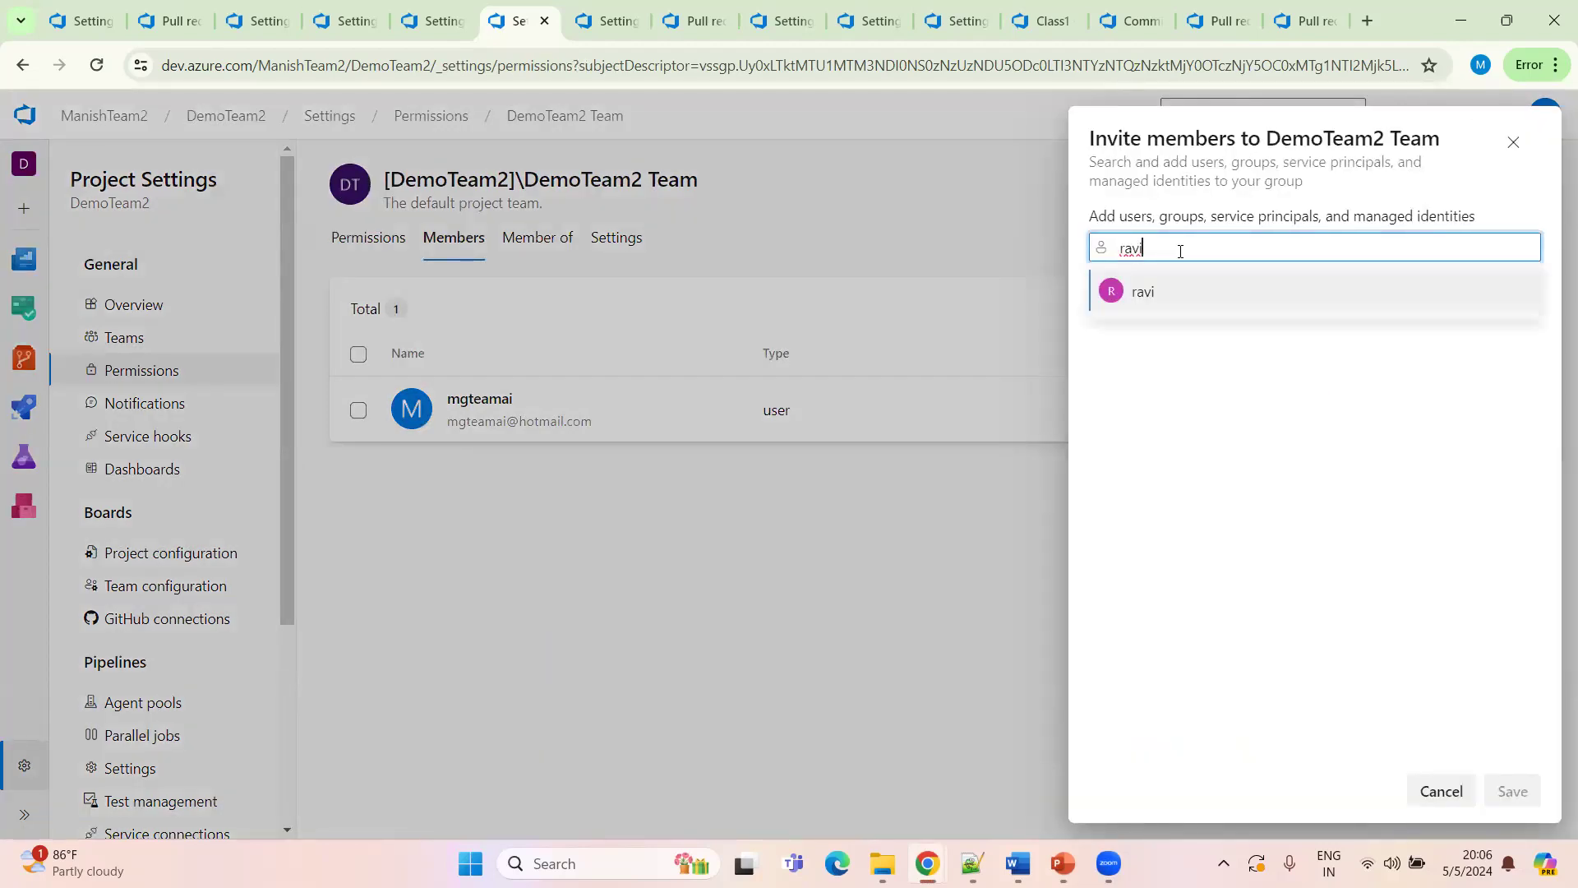
drag(1150, 251, 1112, 256)
key(BackSpace)
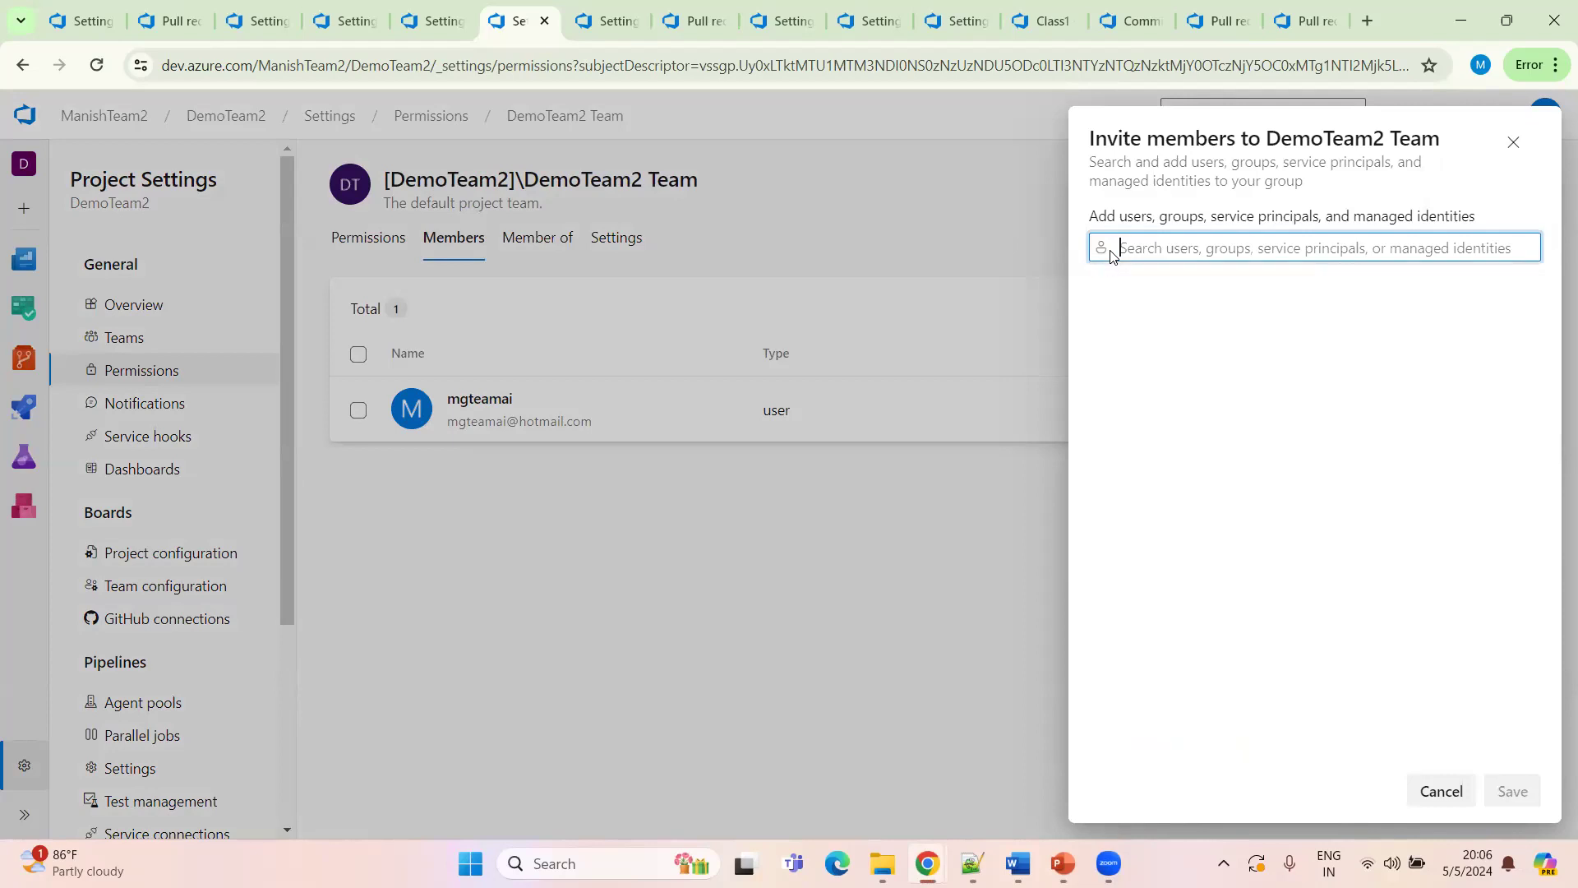
click(934, 506)
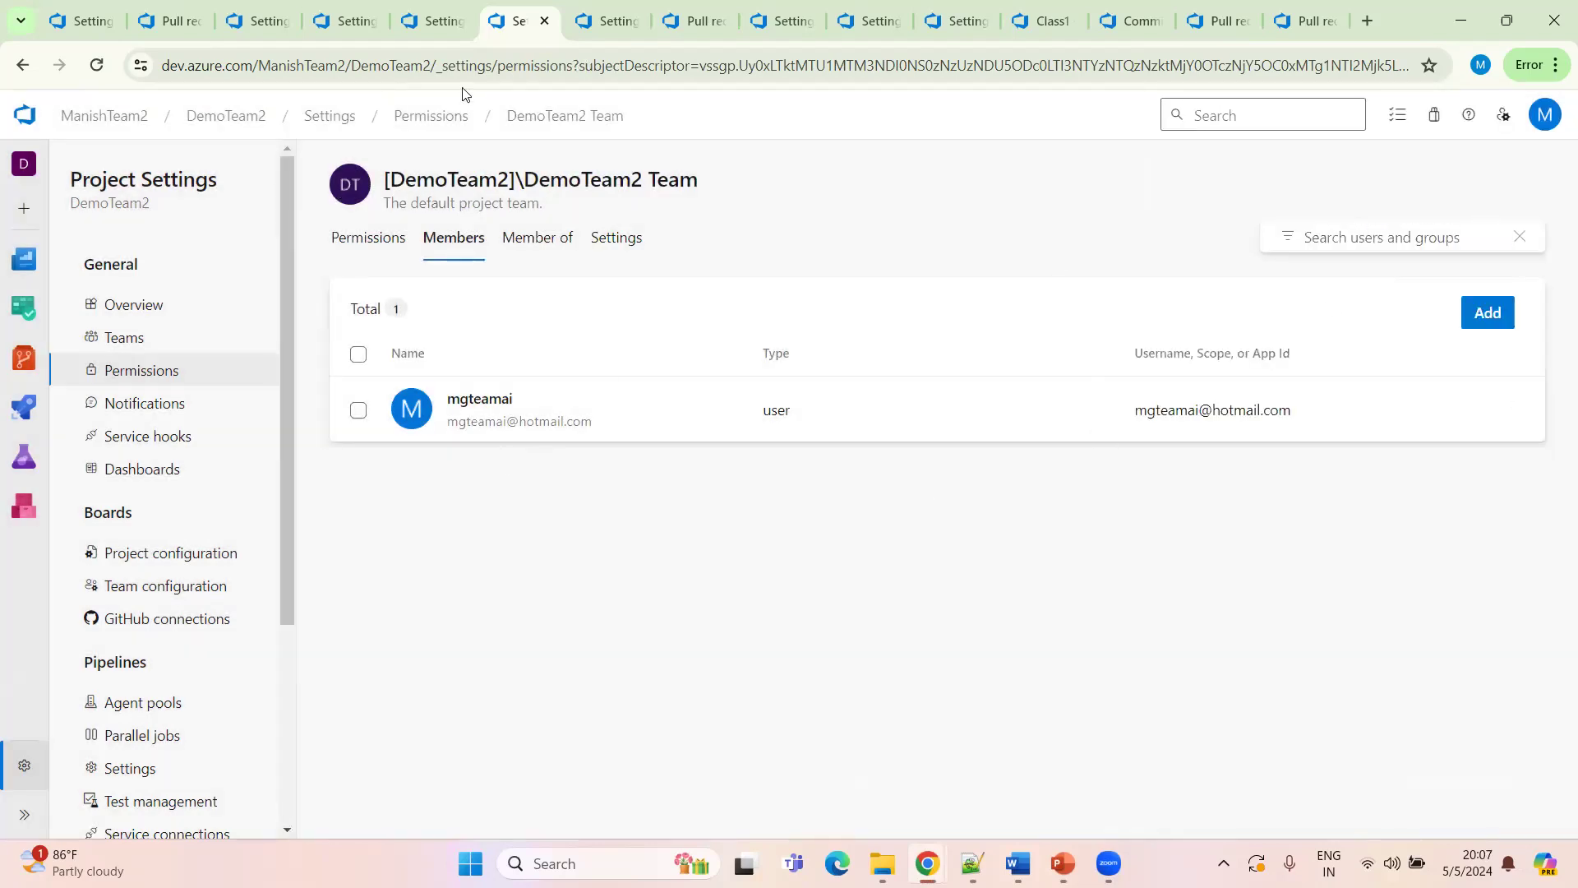
Switch to the pull requests tab and open the repository's Files view
click(685, 23)
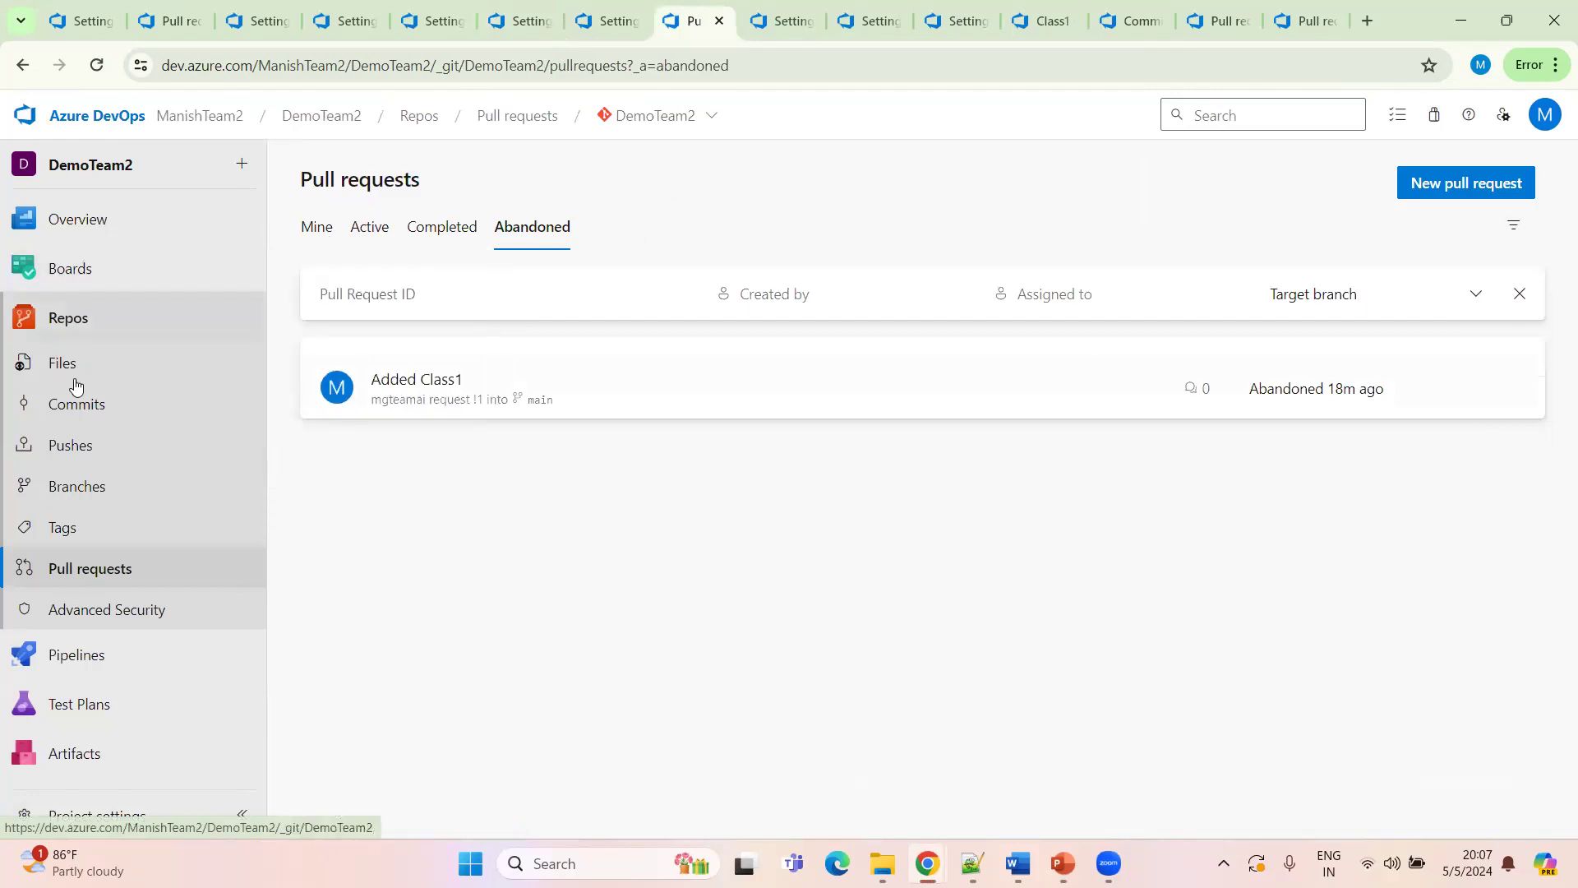
click(82, 336)
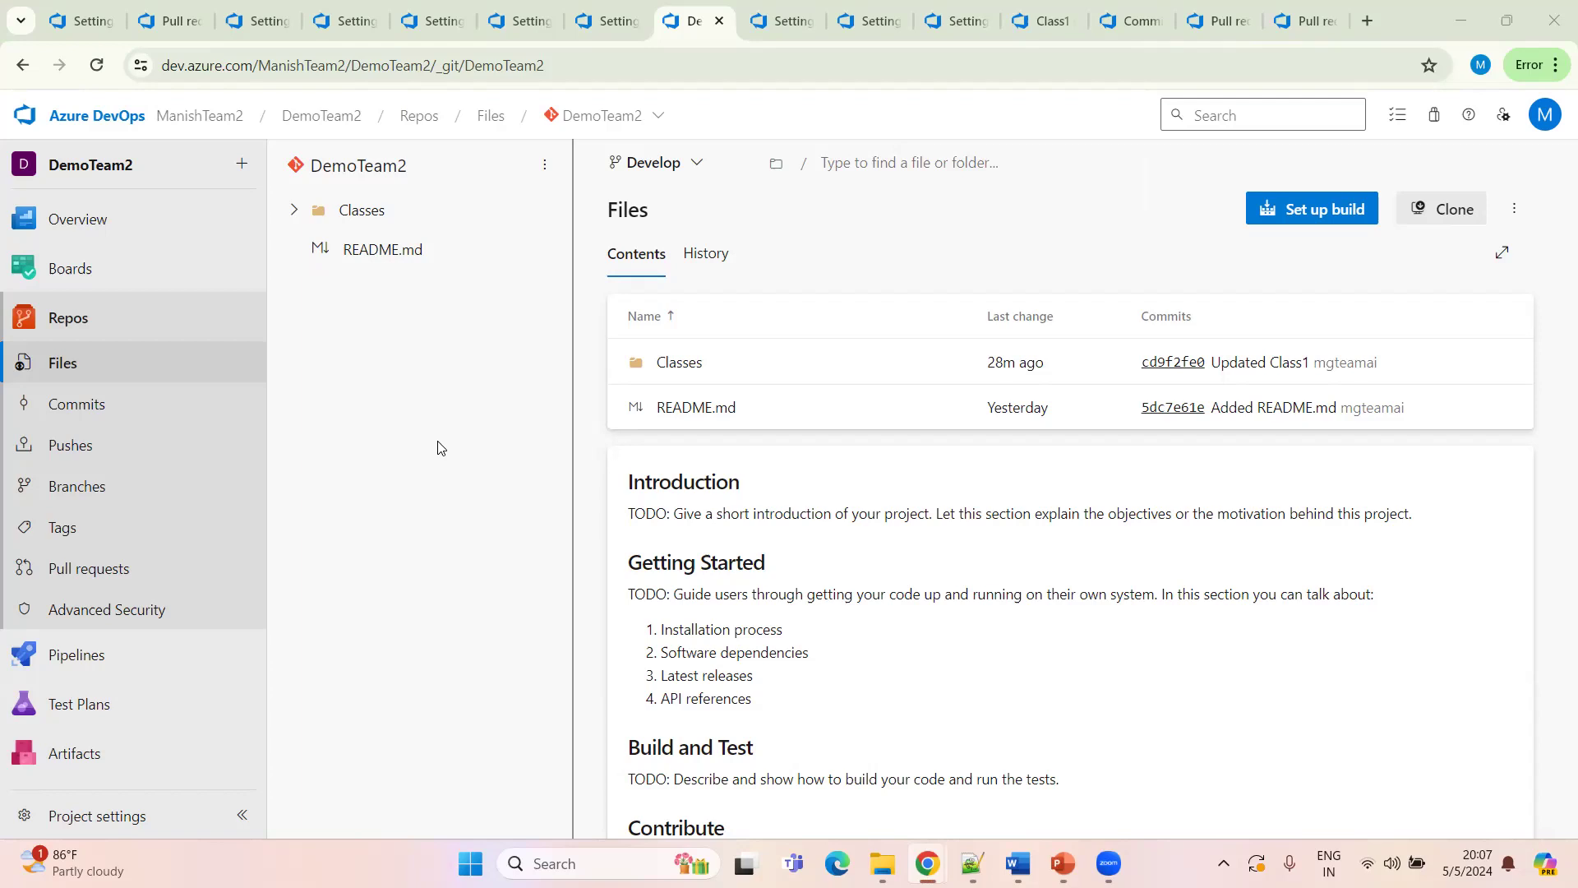
Recheck the first user's permissions and memberships, then return to the project's permission users list
click(608, 21)
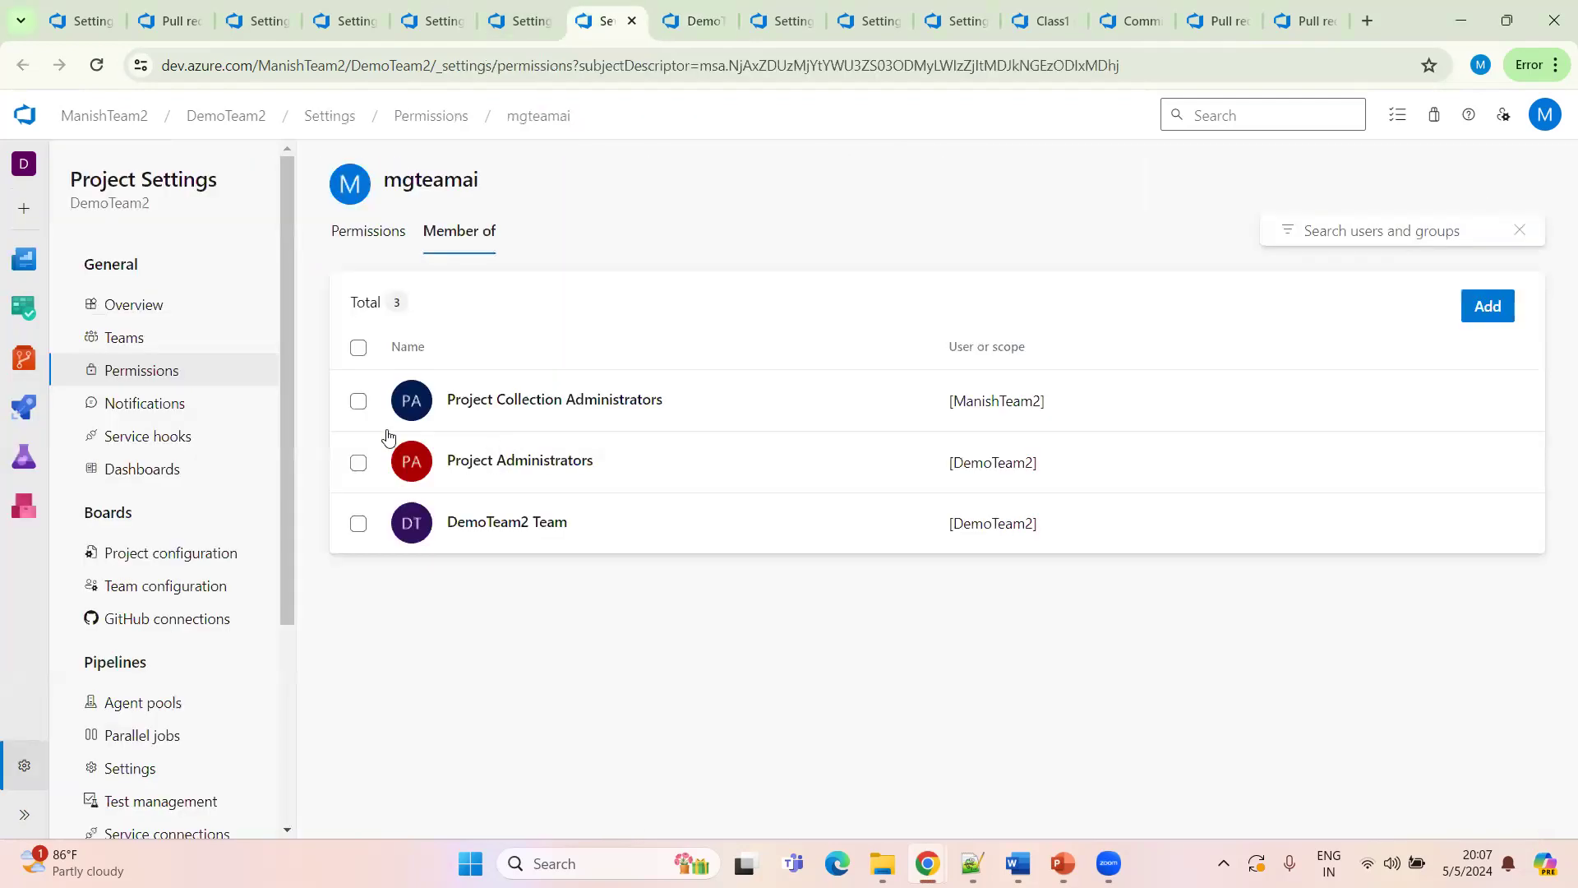
click(368, 238)
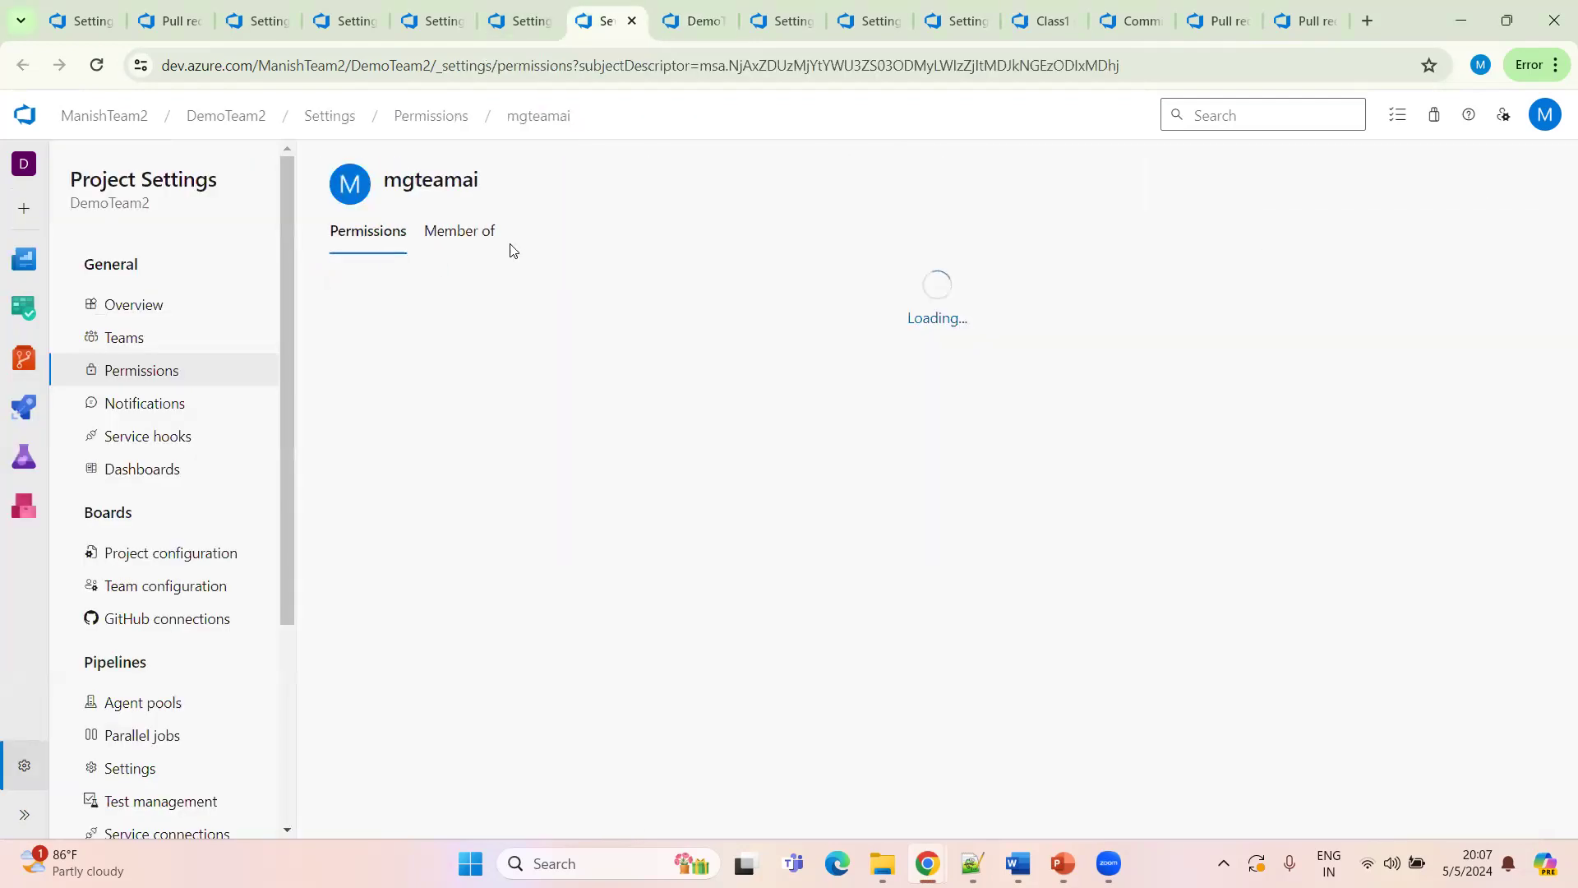
click(465, 237)
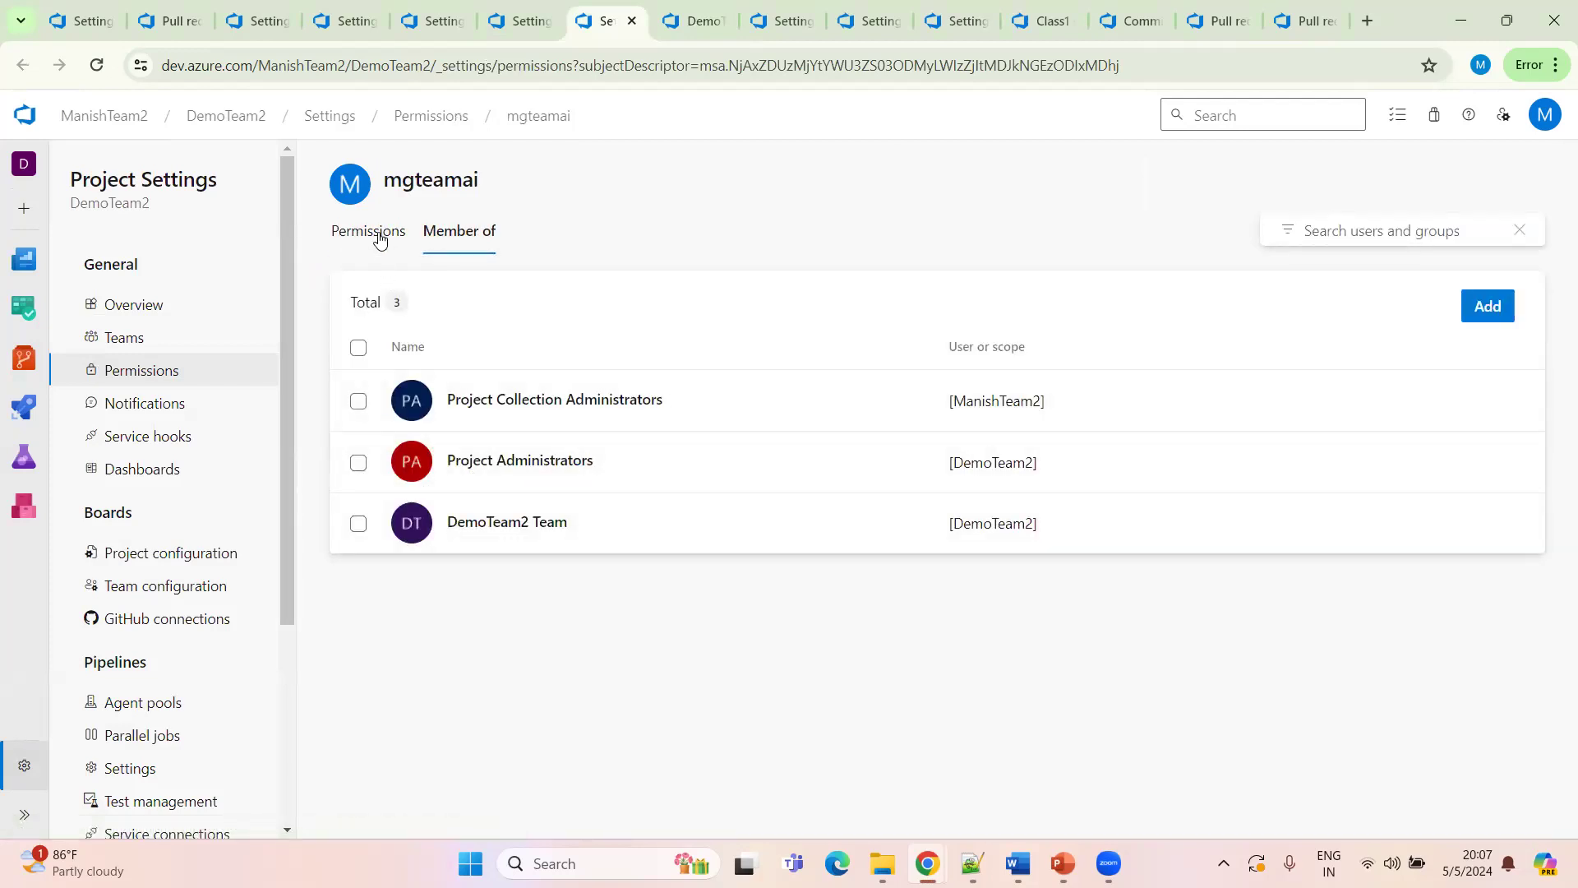
click(149, 379)
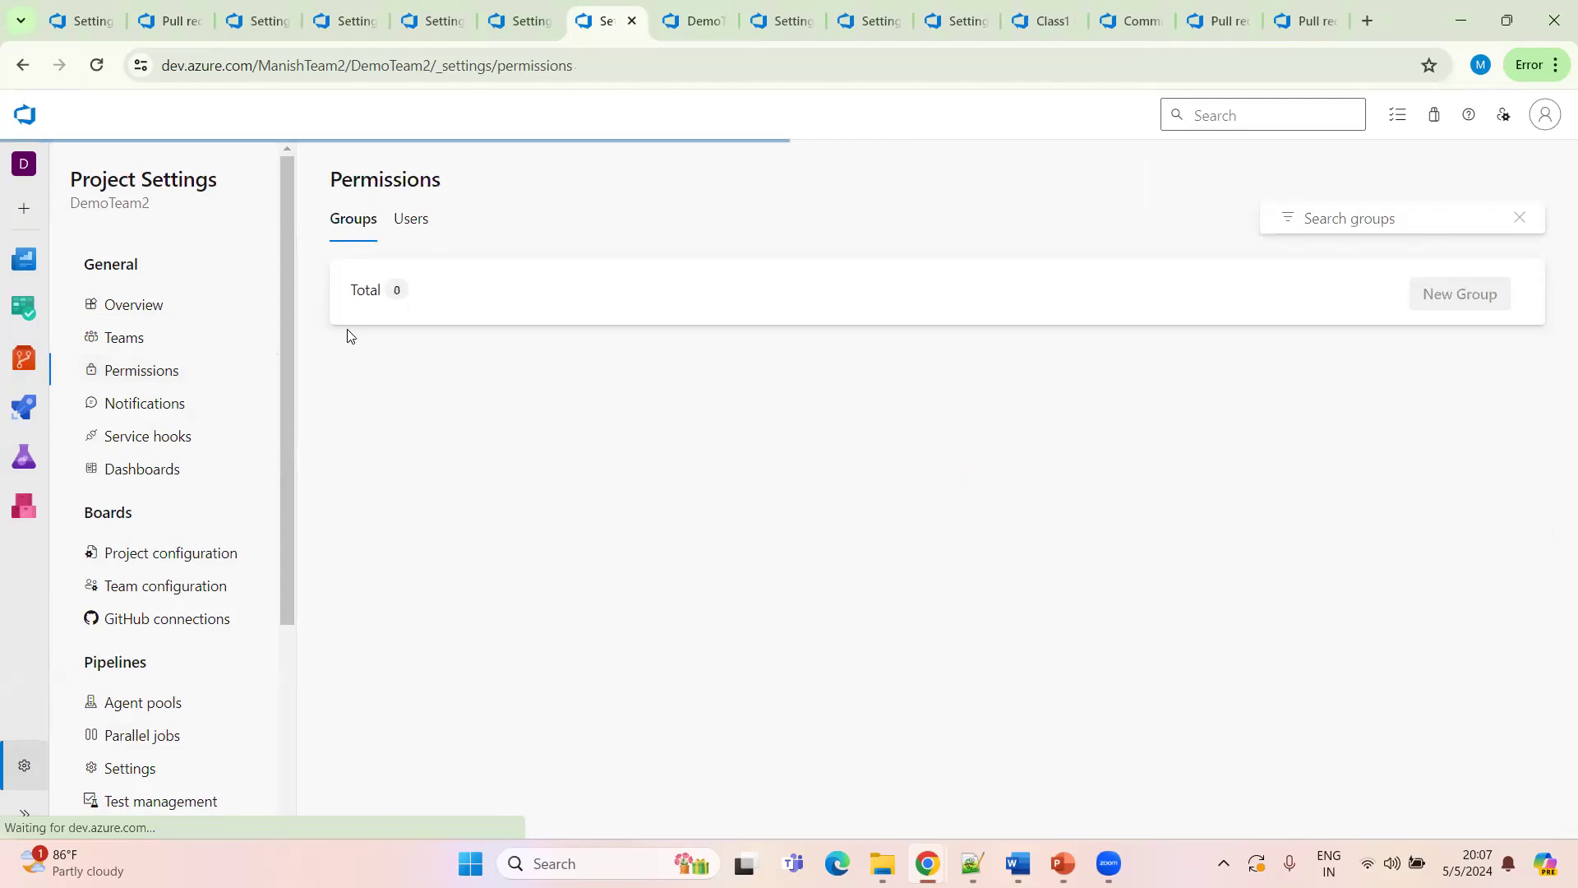
click(483, 25)
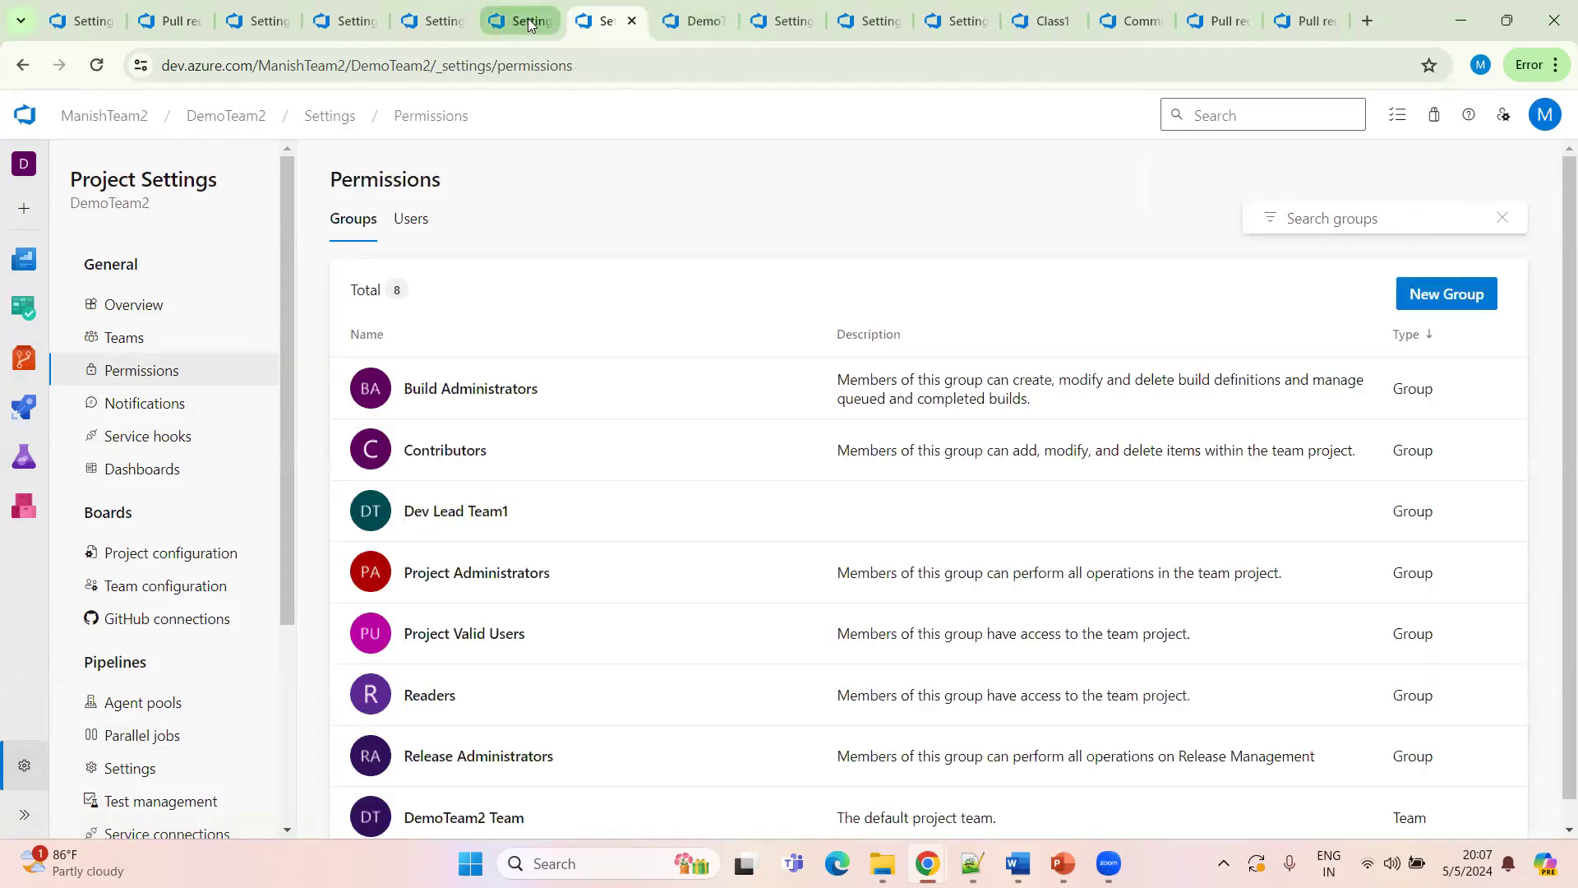
click(551, 20)
click(419, 243)
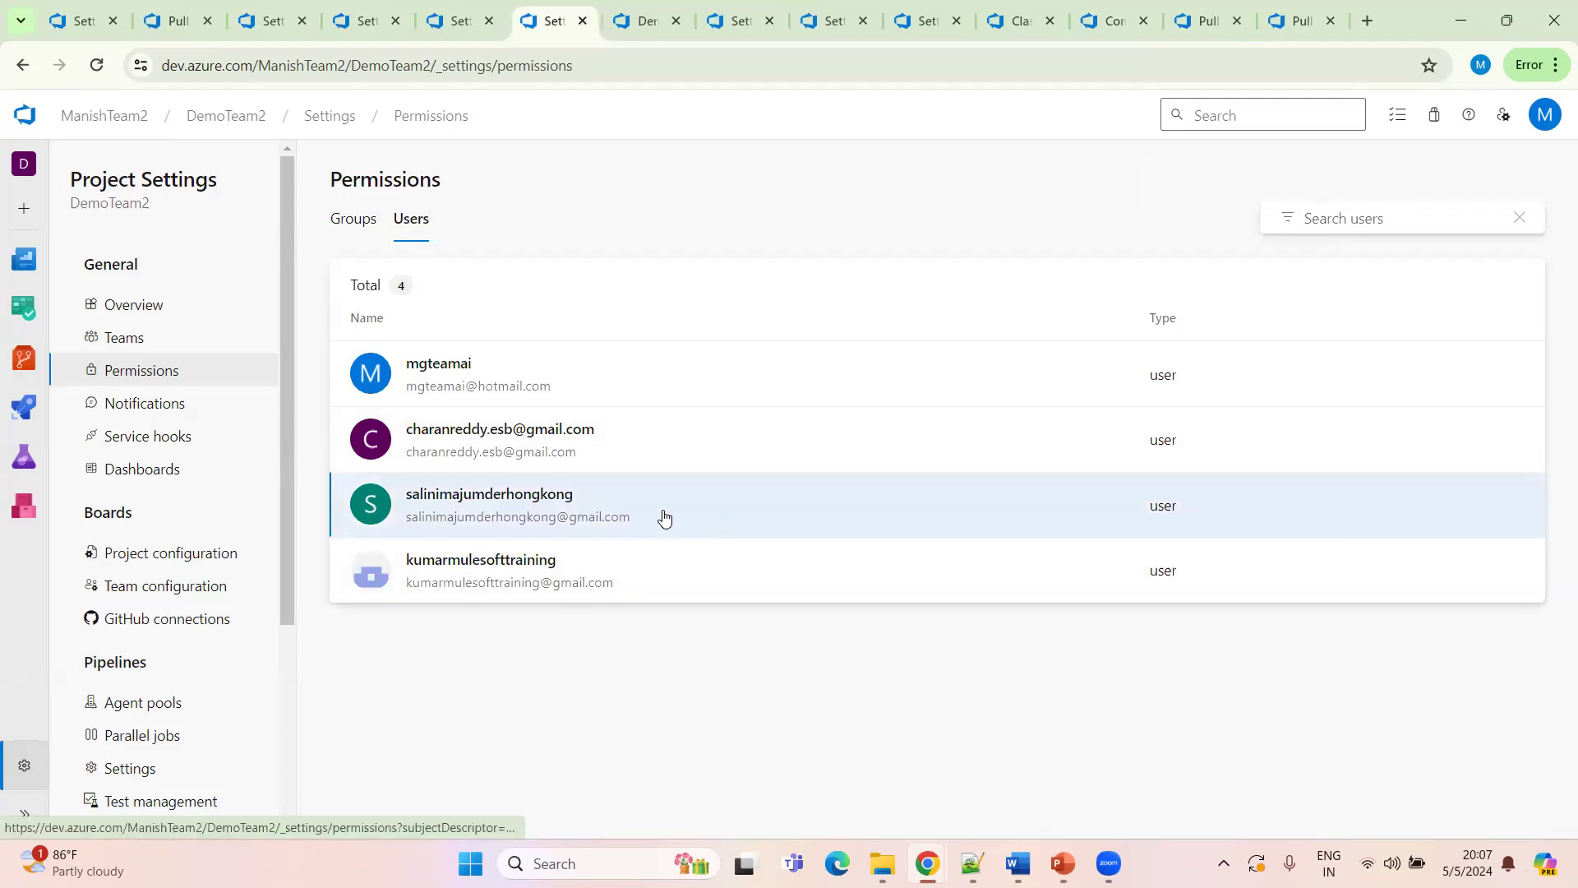
Open the two newly invited users in new tabs and review one's project permissions and group memberships
middle_click(662, 518)
middle_click(566, 552)
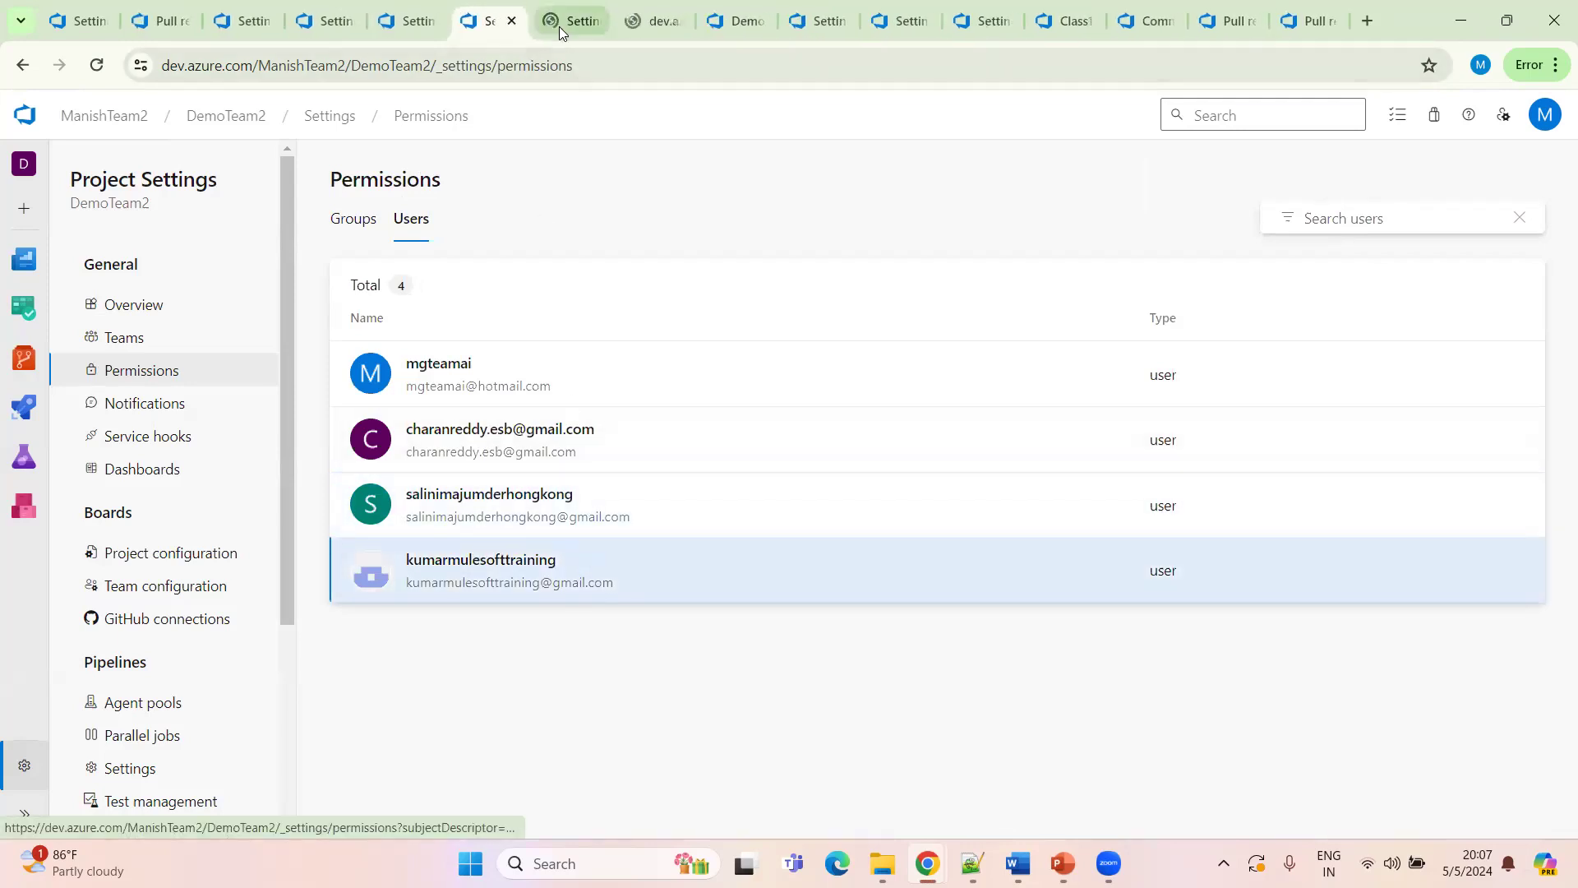
click(576, 21)
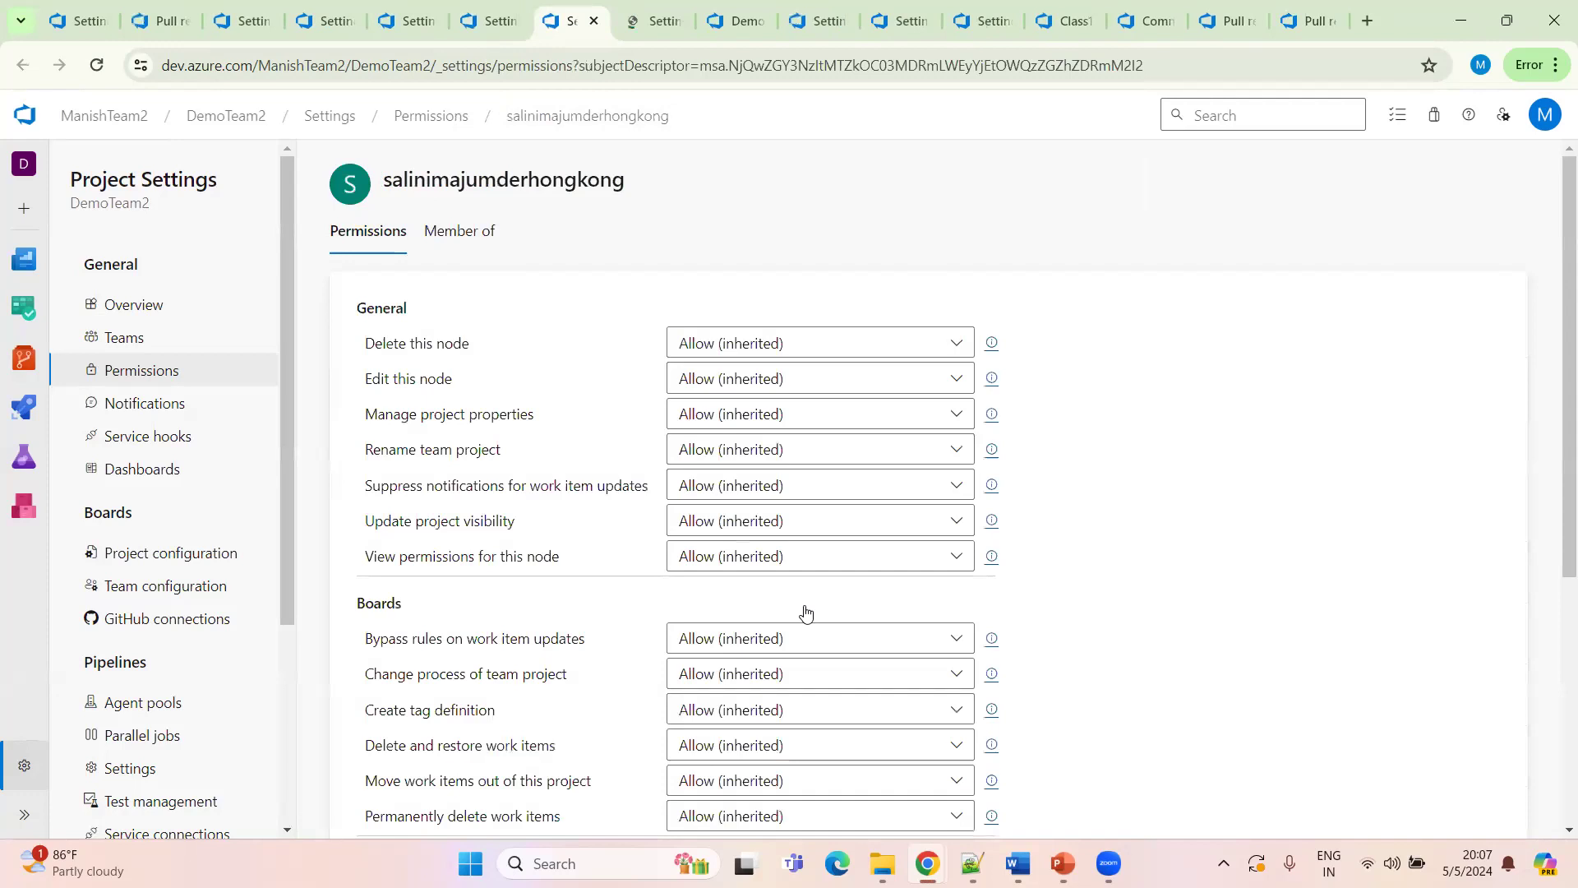
scroll(772, 625, down, 5)
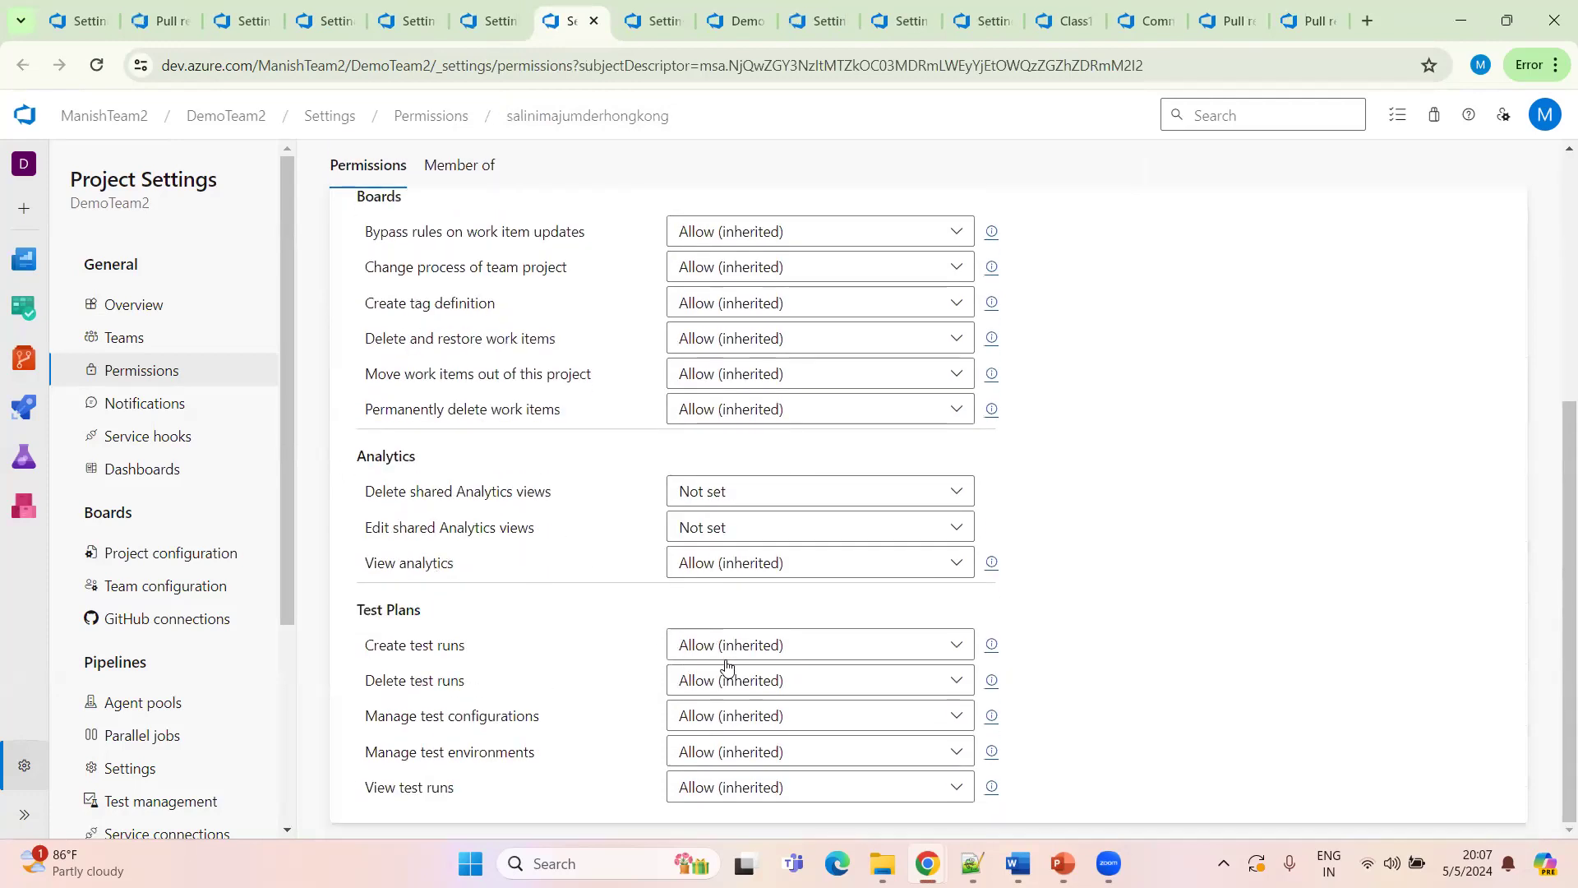
scroll(575, 534, up, 5)
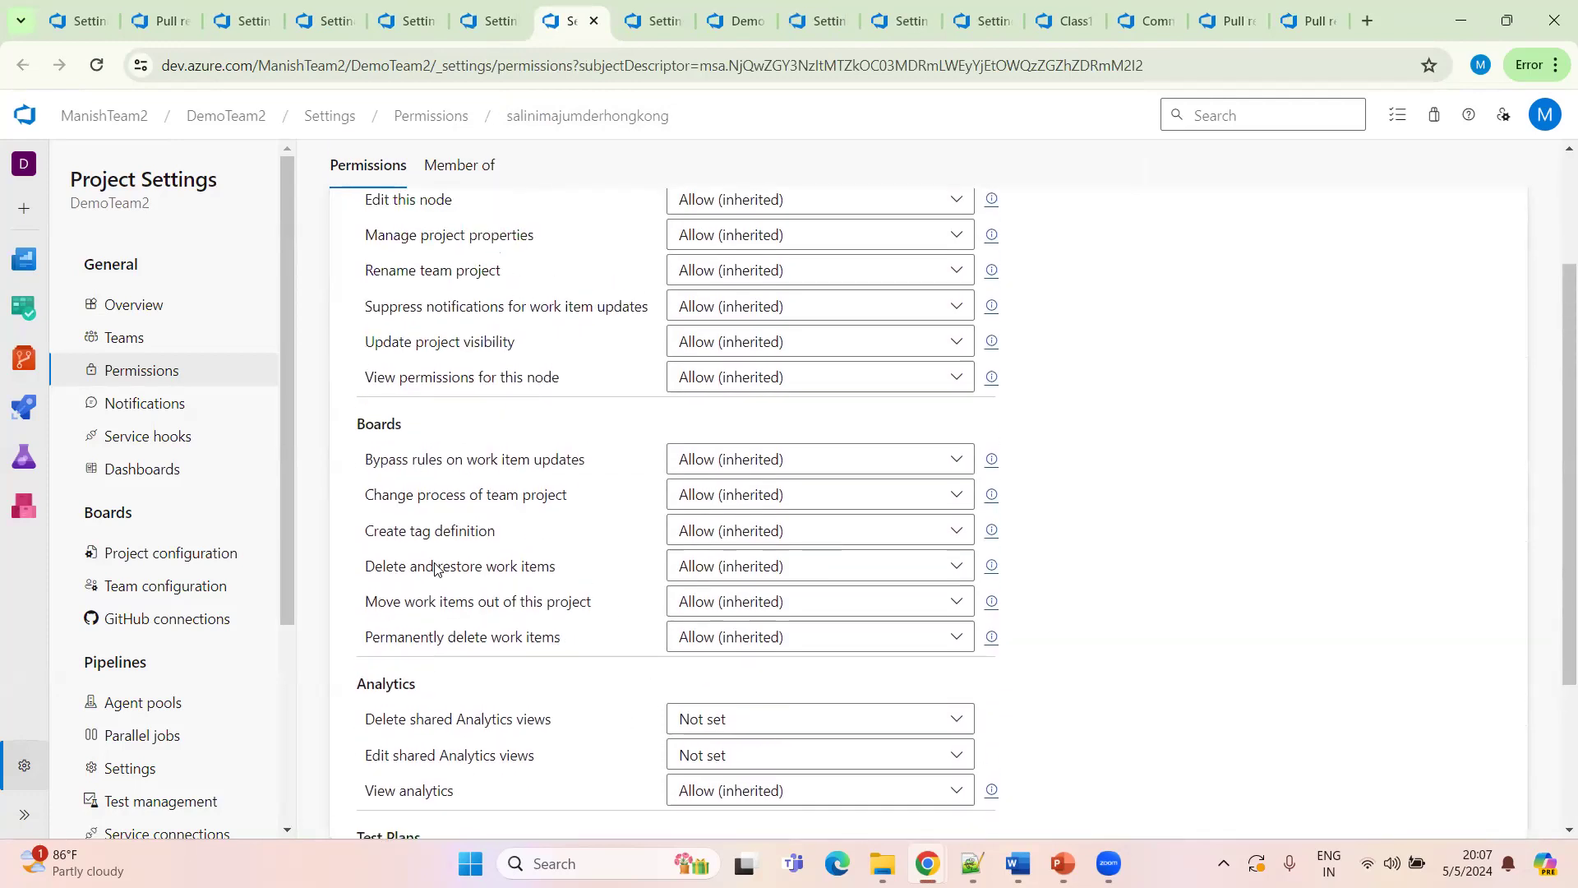
scroll(515, 378, down, 5)
scroll(389, 250, up, 3)
scroll(389, 249, up, 3)
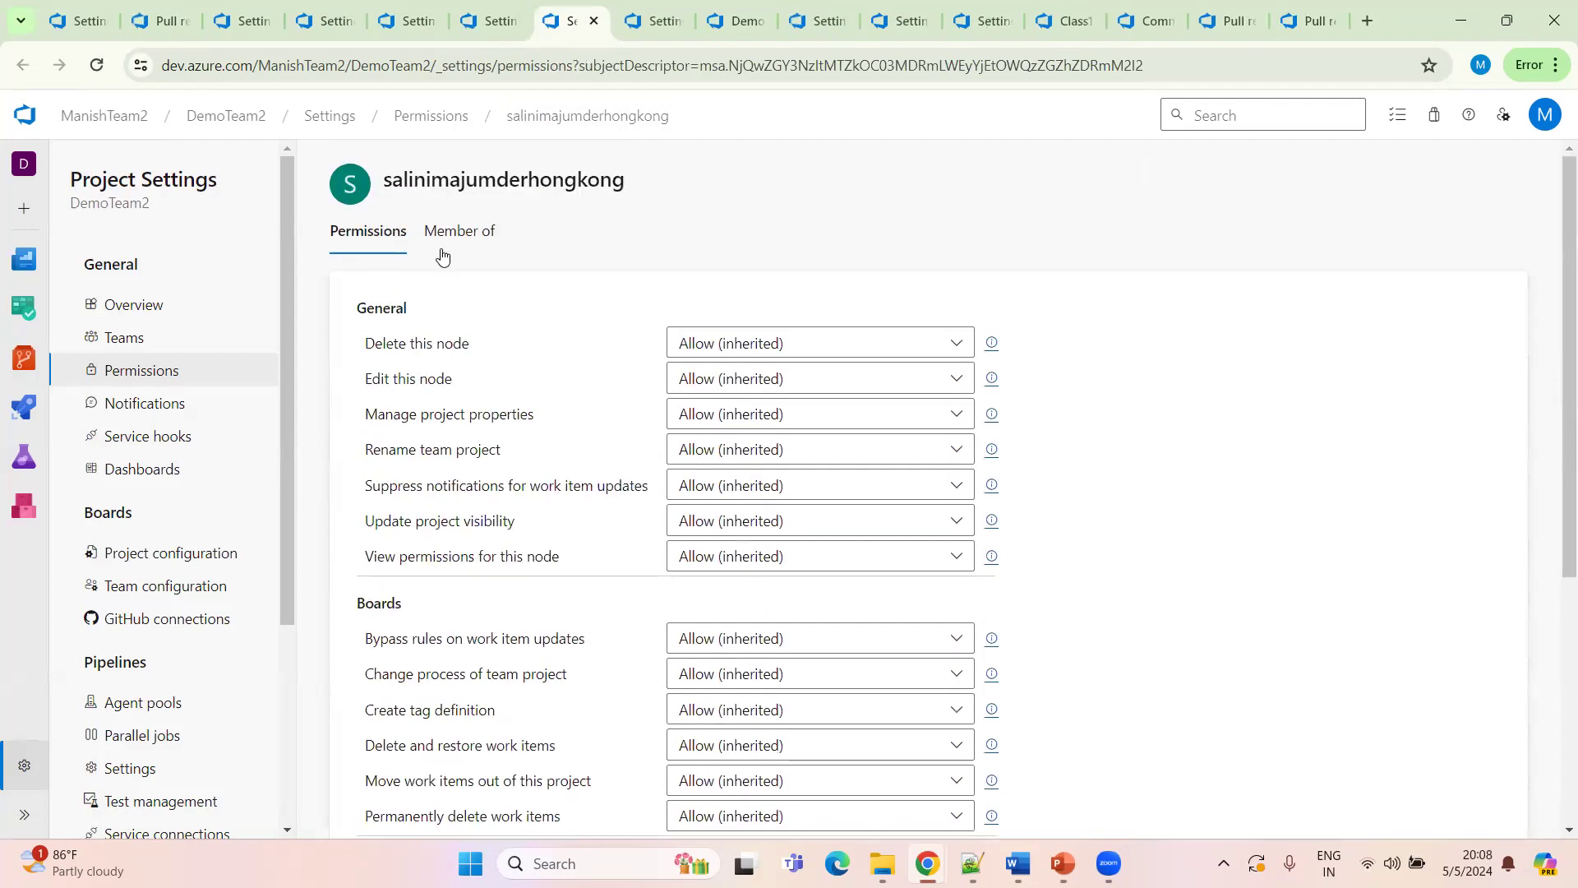
click(440, 231)
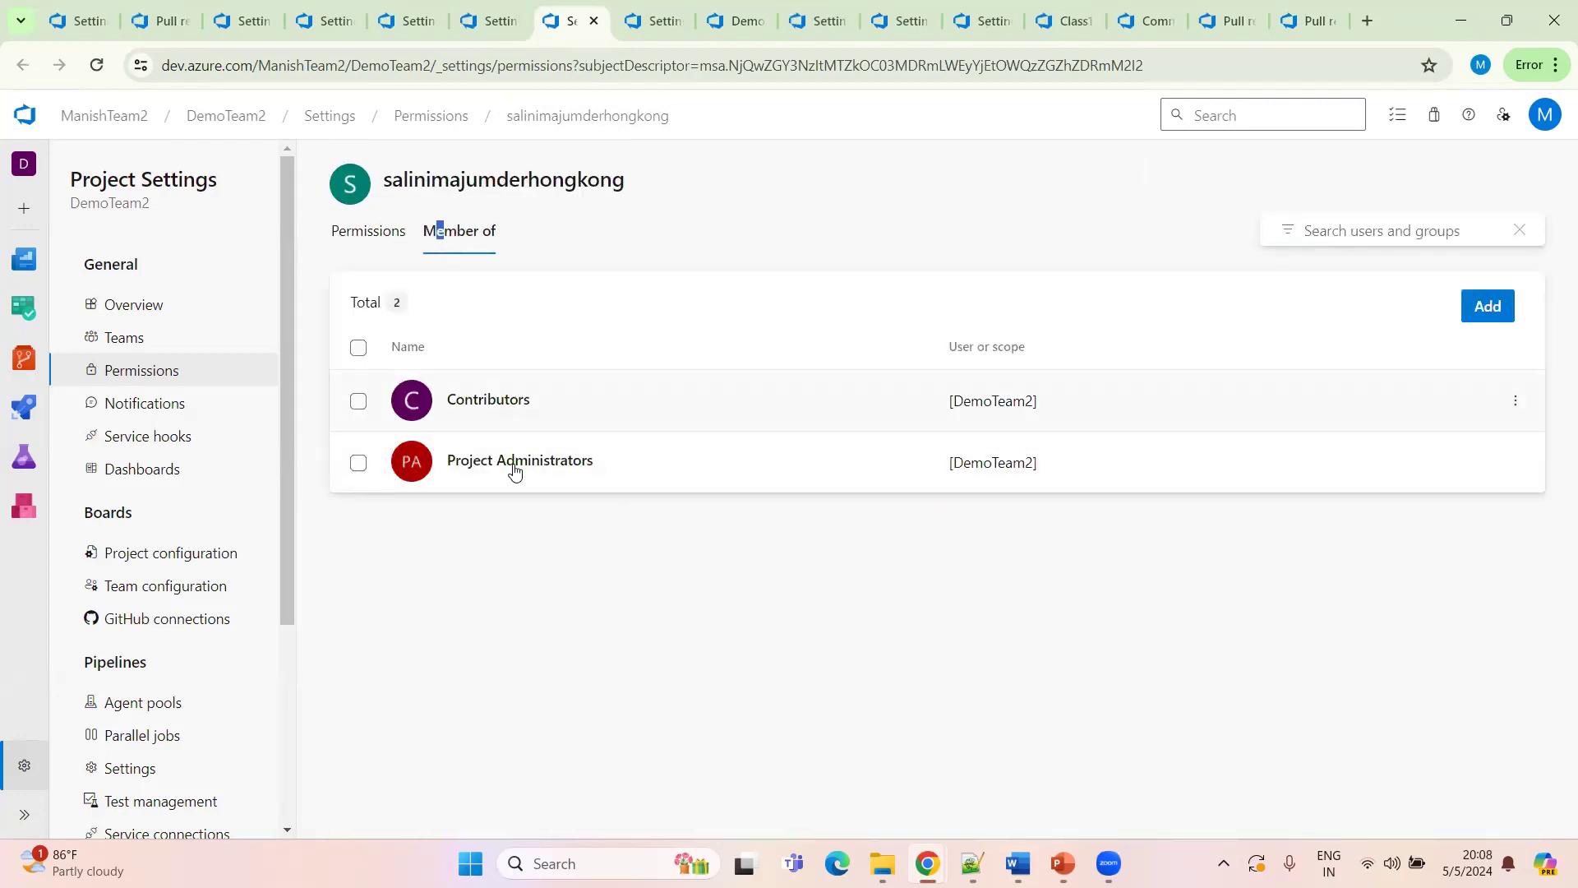
Compare the group memberships of the two newly invited users by switching between their tabs
click(643, 23)
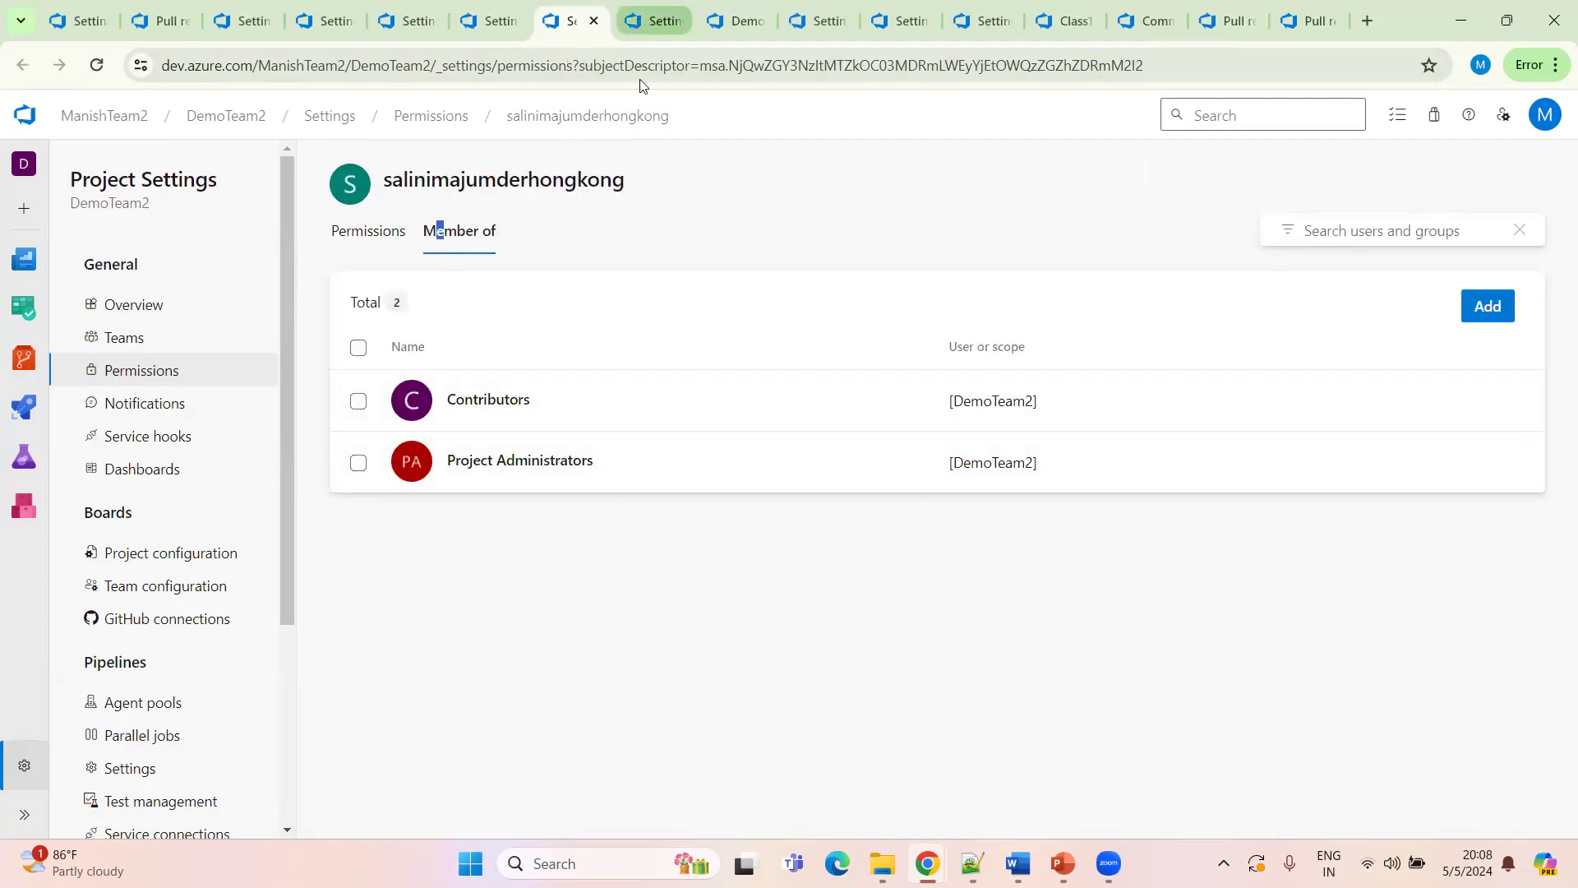
click(469, 231)
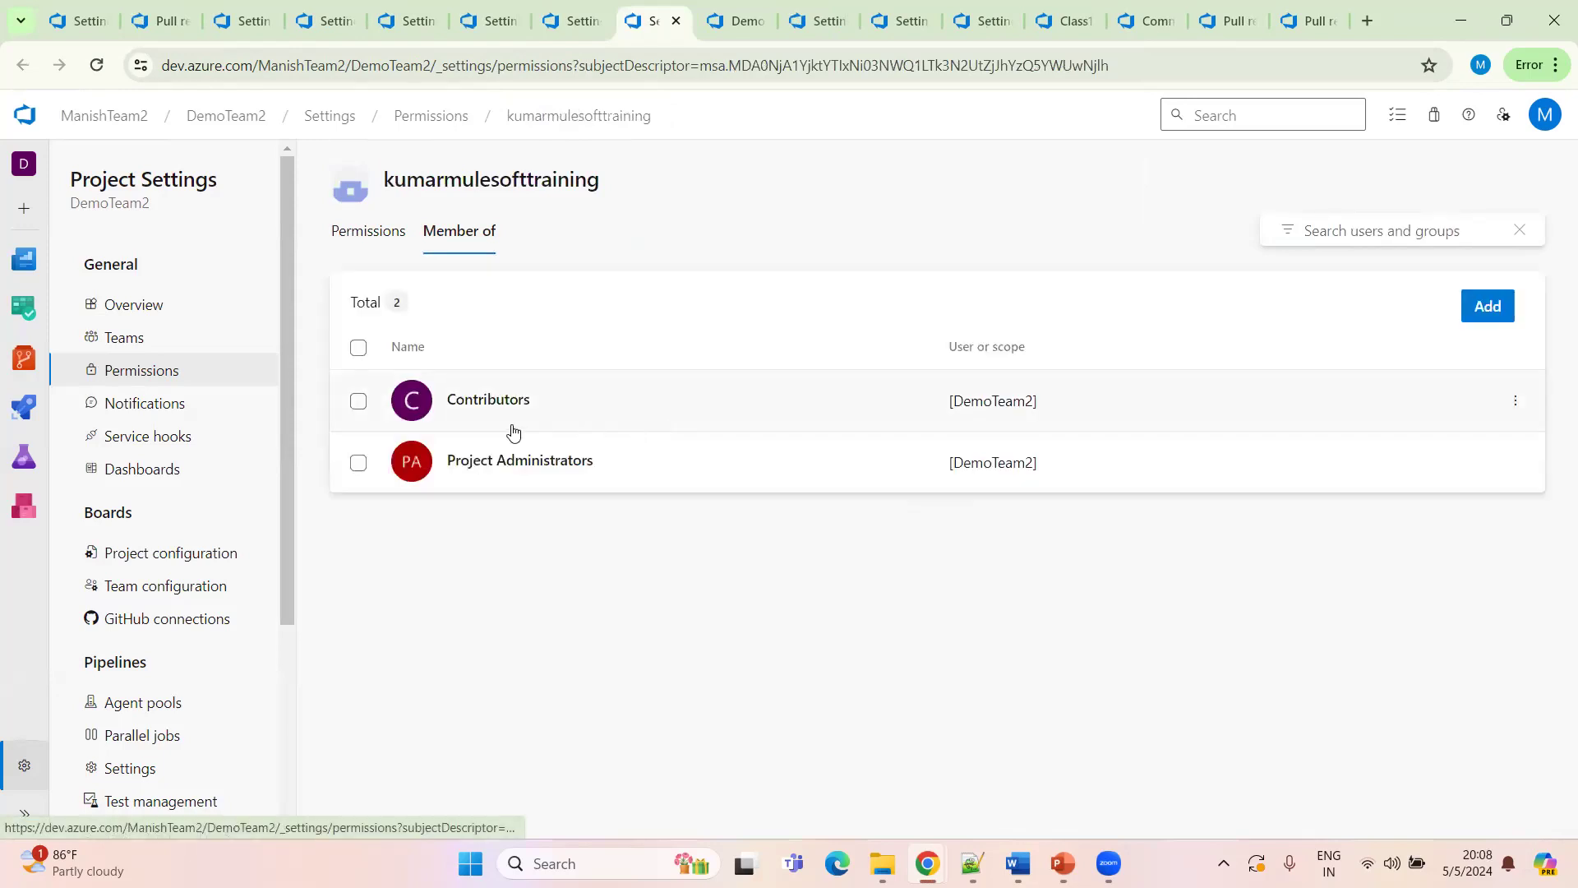
click(571, 21)
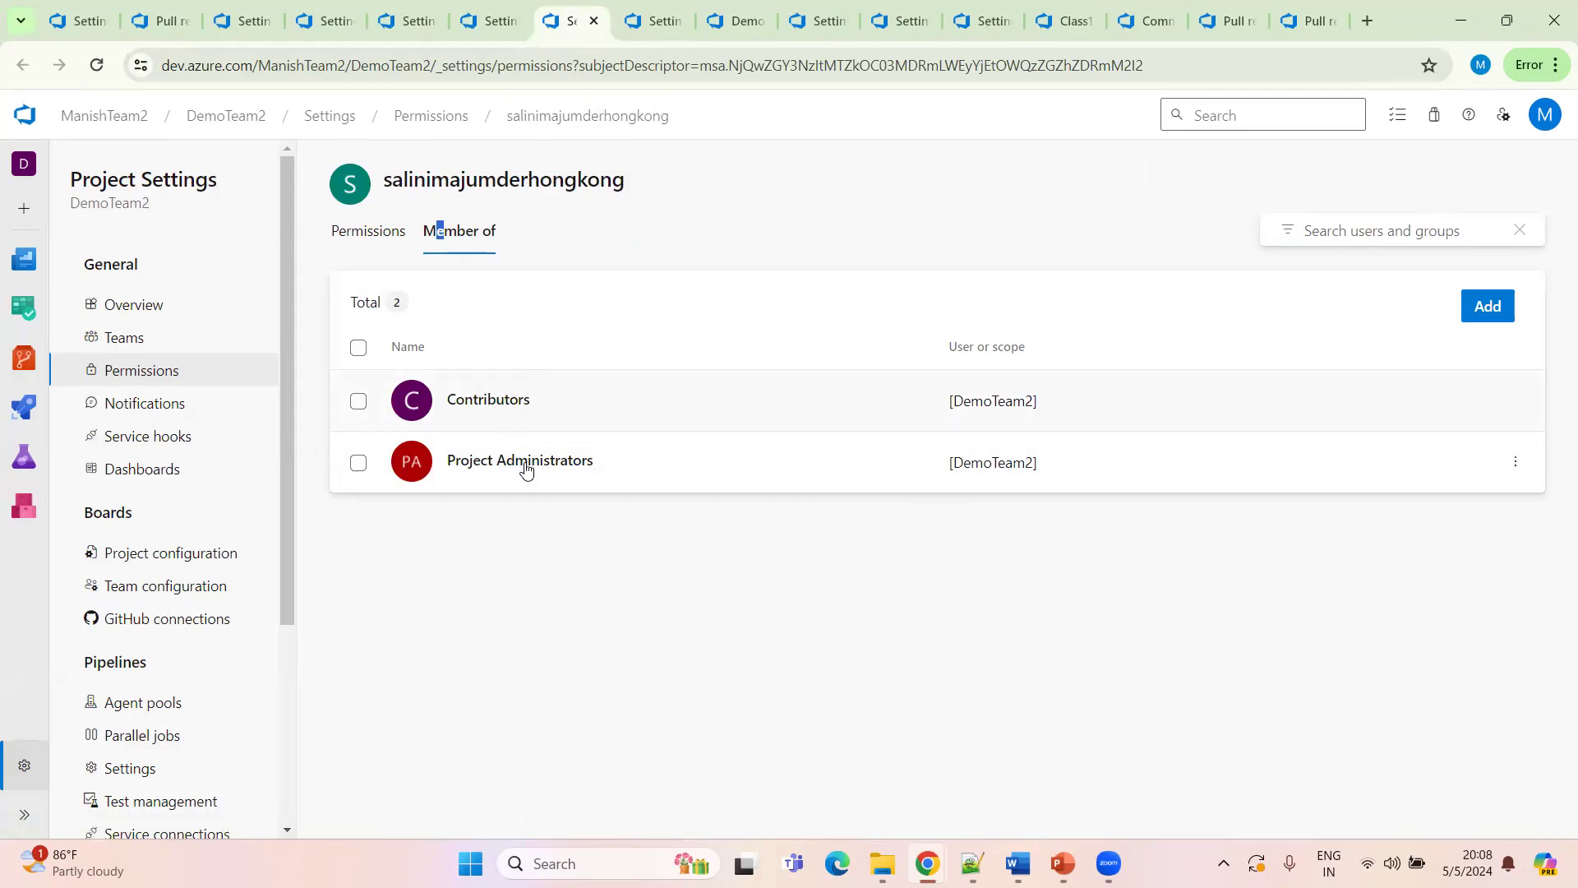
click(637, 29)
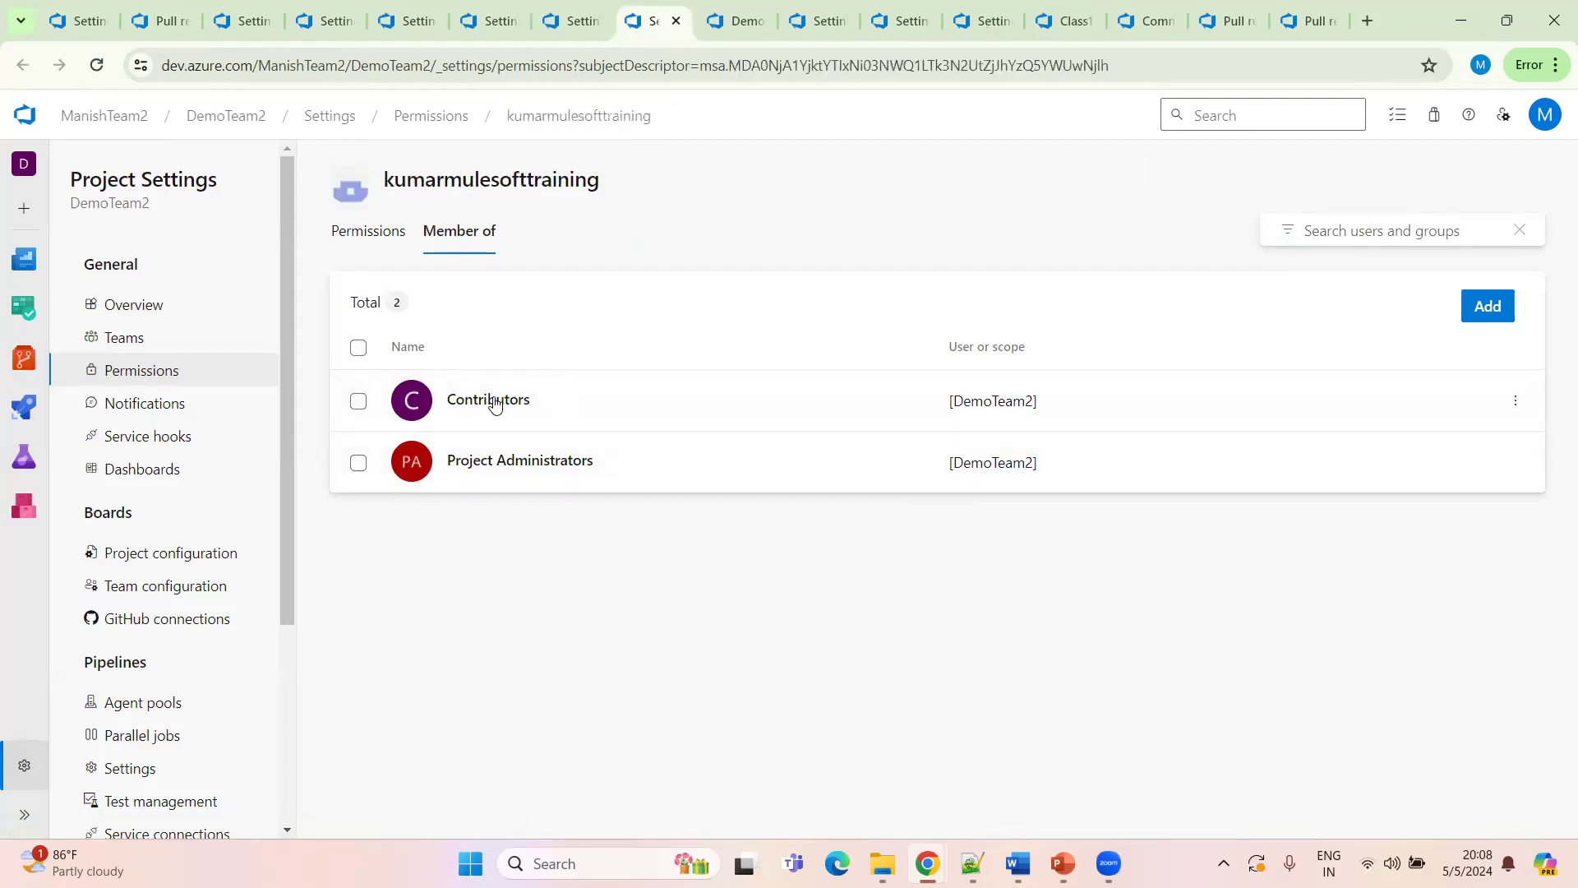
click(549, 25)
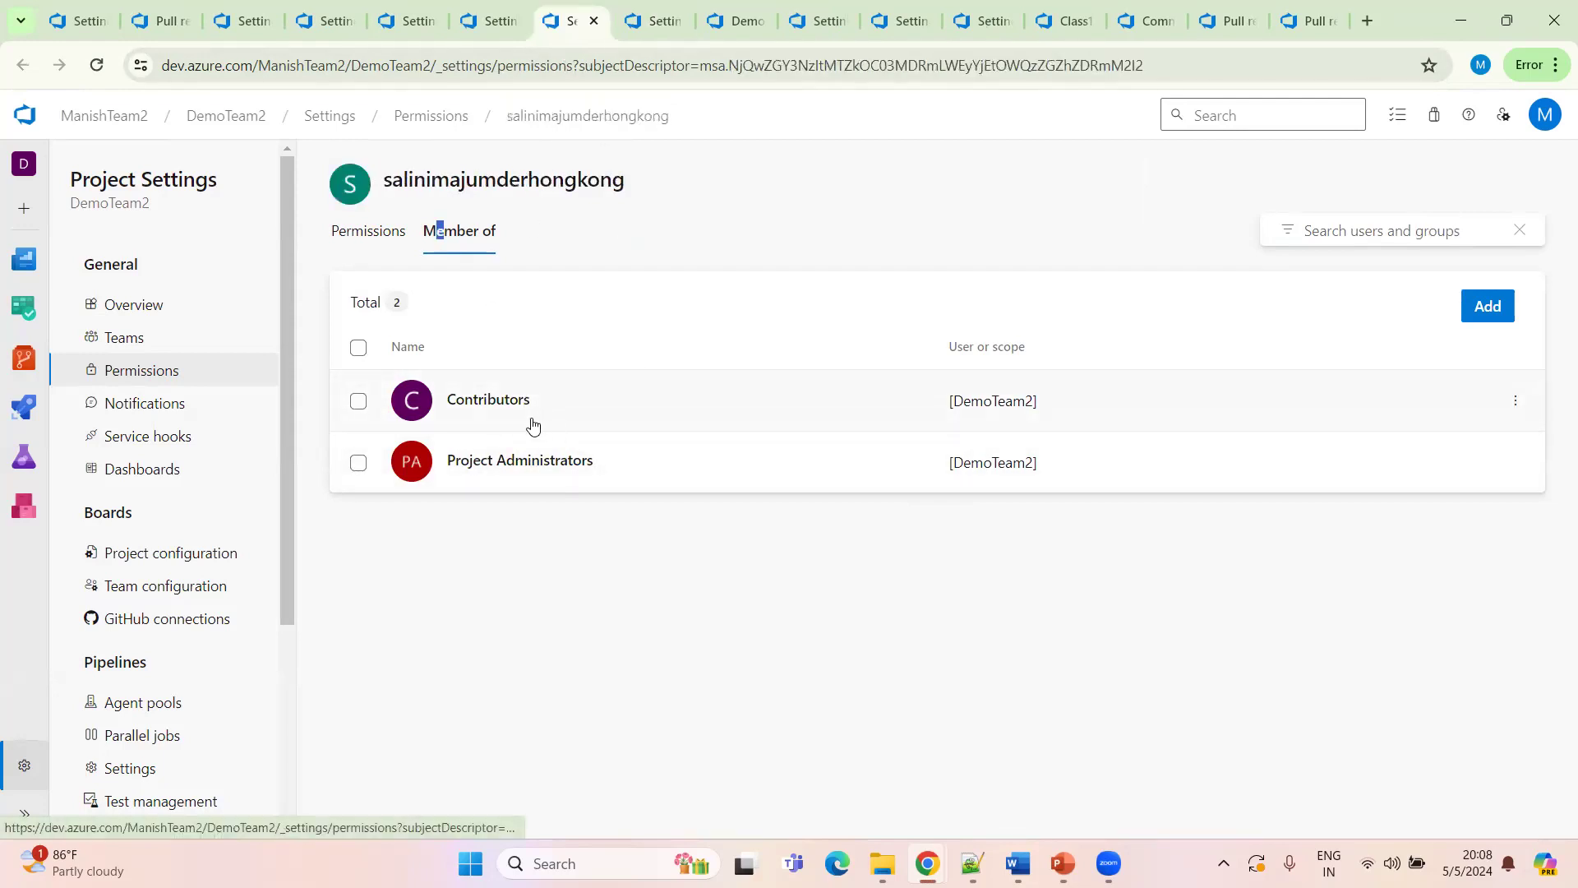
key(ctrl+Tab)
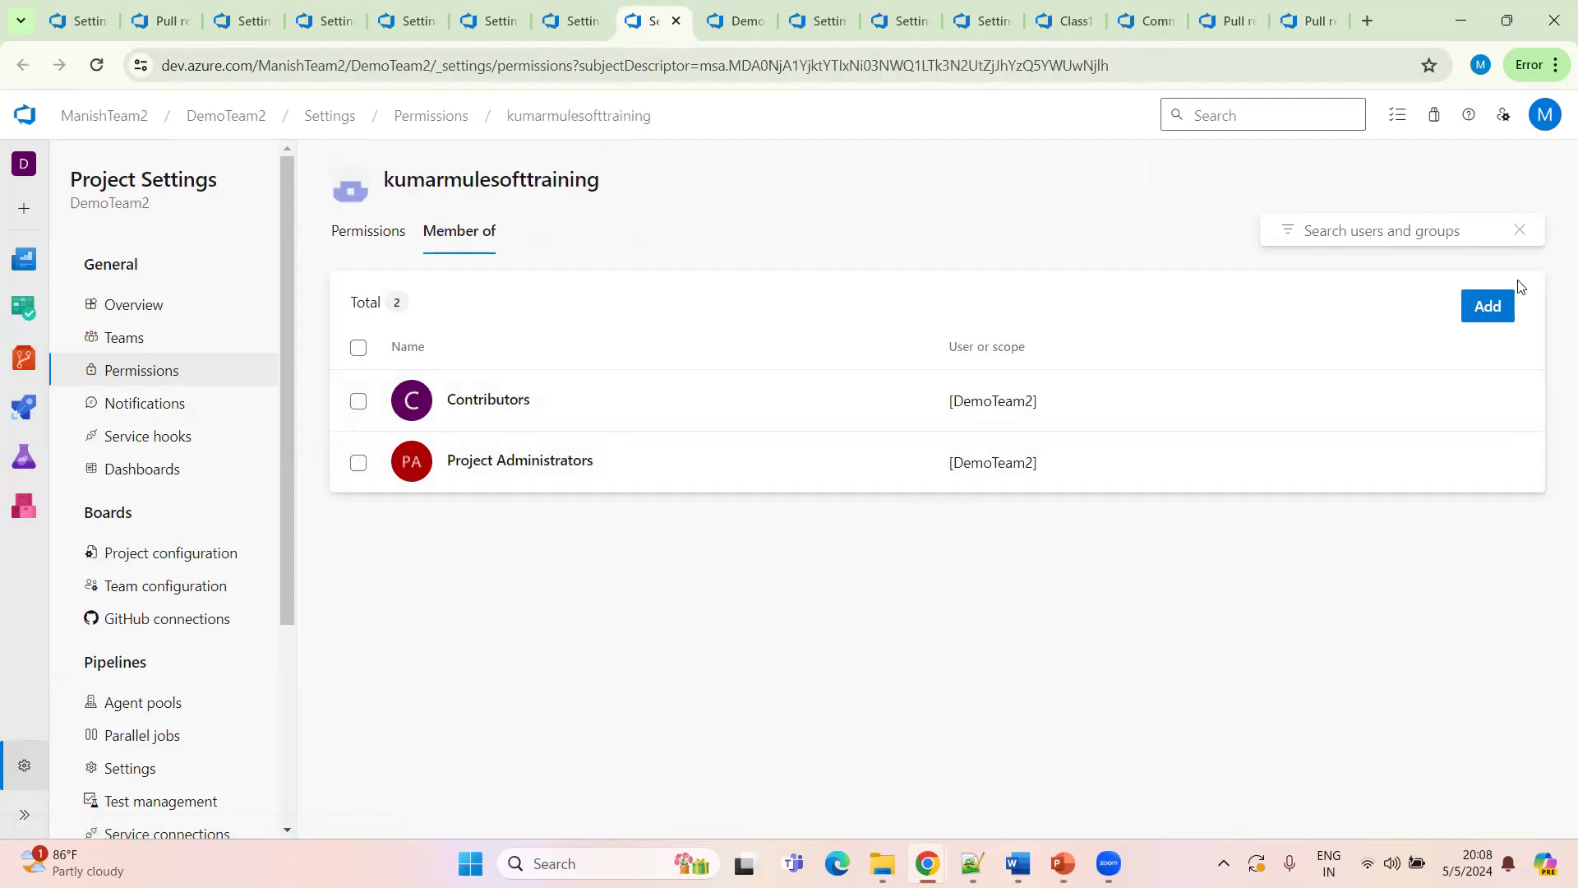
Add the last listed user as a member of the Dev Lead Team1 group
click(1488, 316)
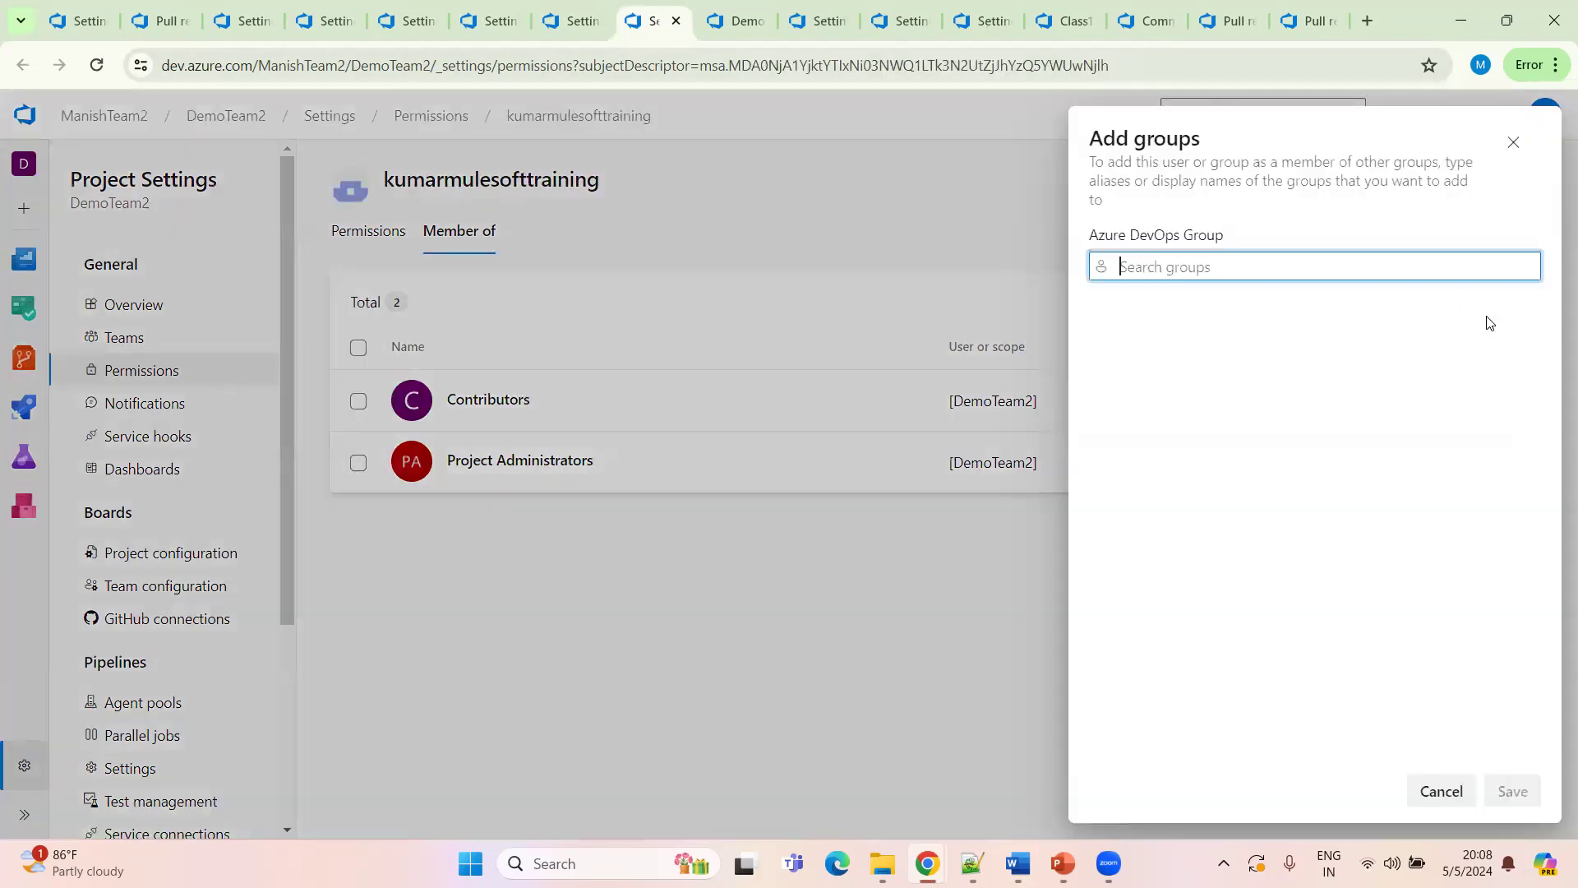
click(1217, 266)
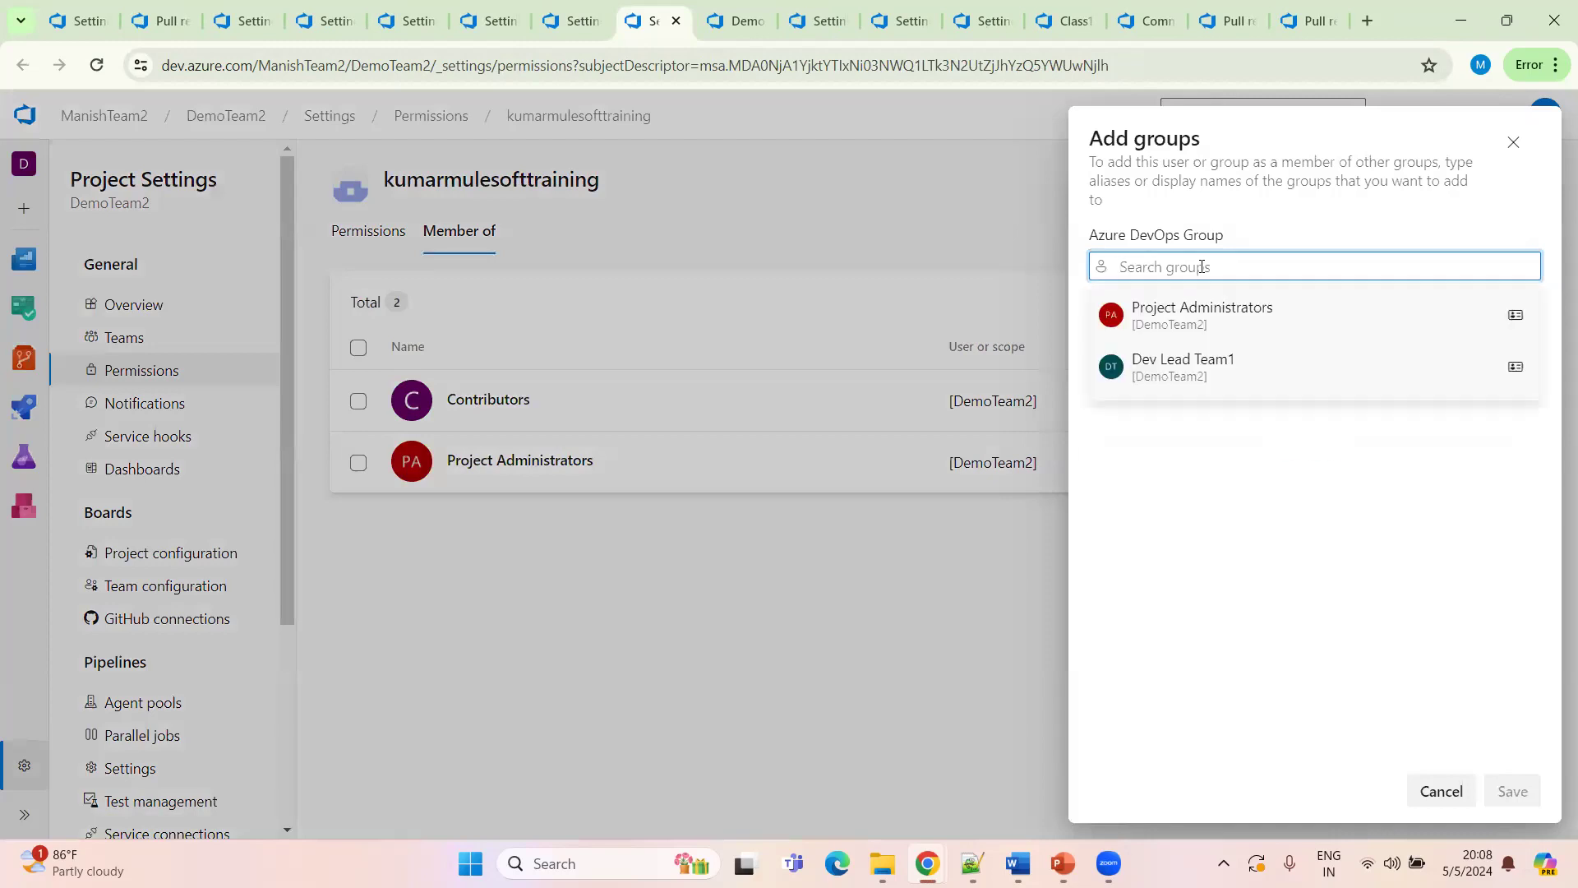
click(1216, 359)
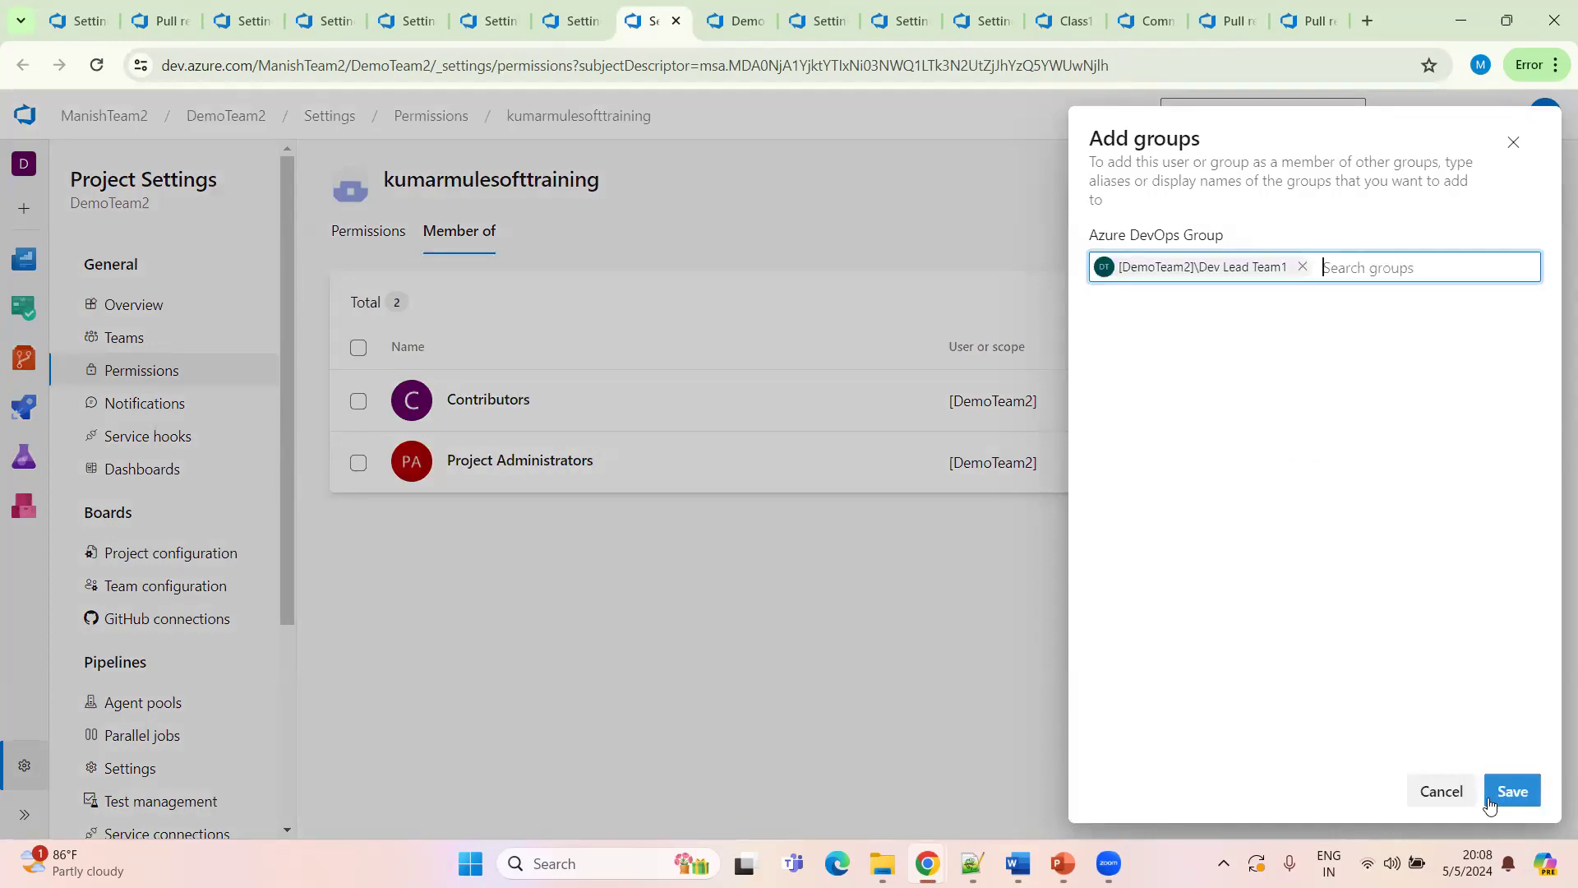
click(1515, 798)
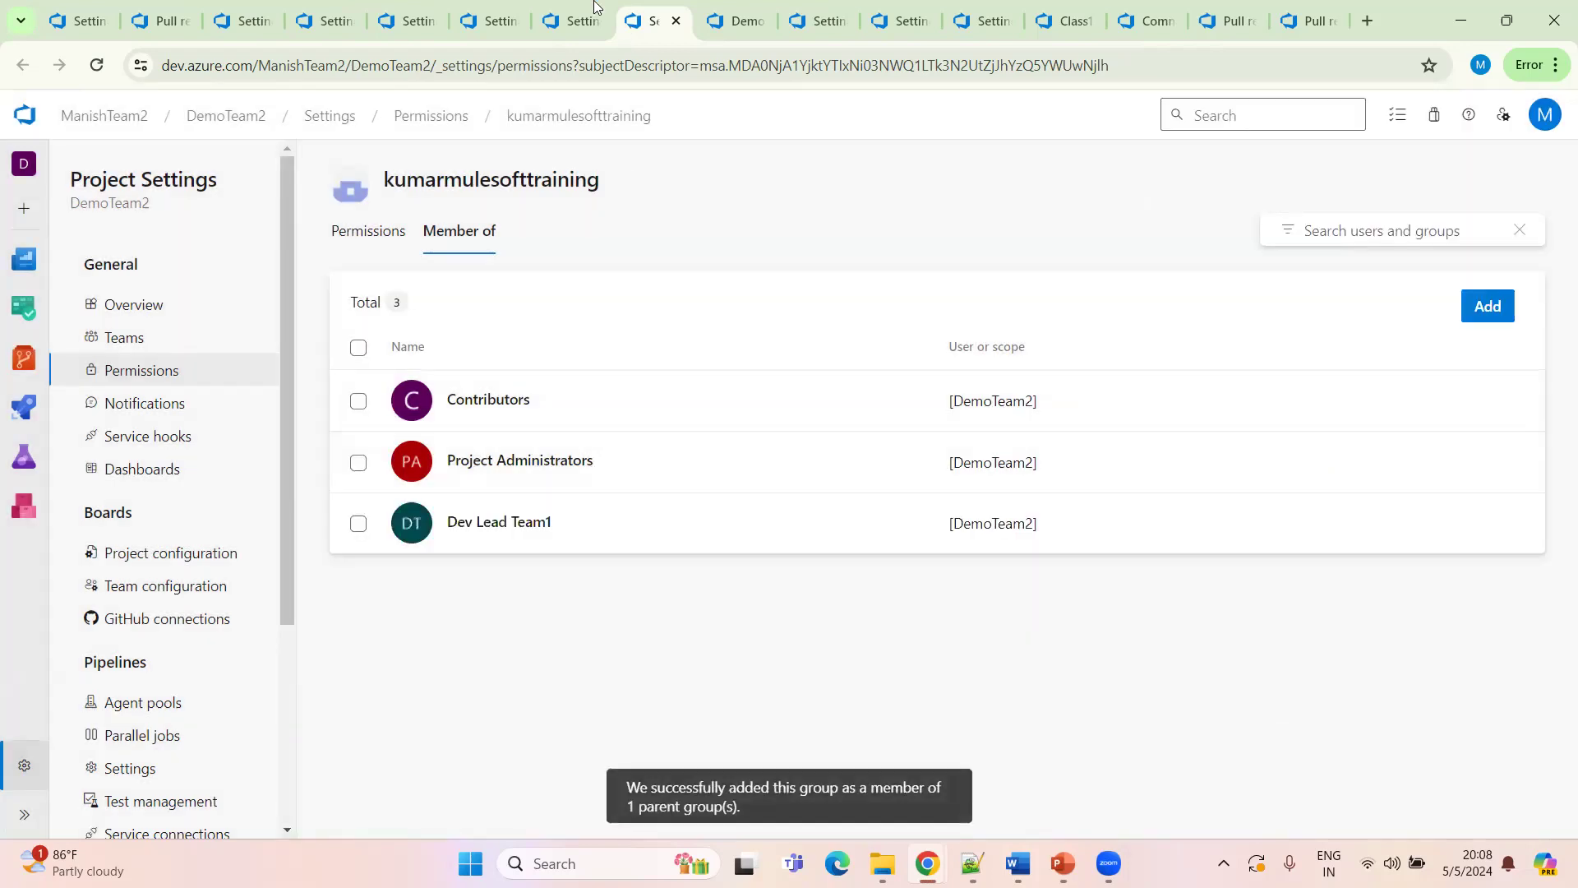
Add the third listed user as a member of the Dev Lead Team1 group as well
click(573, 33)
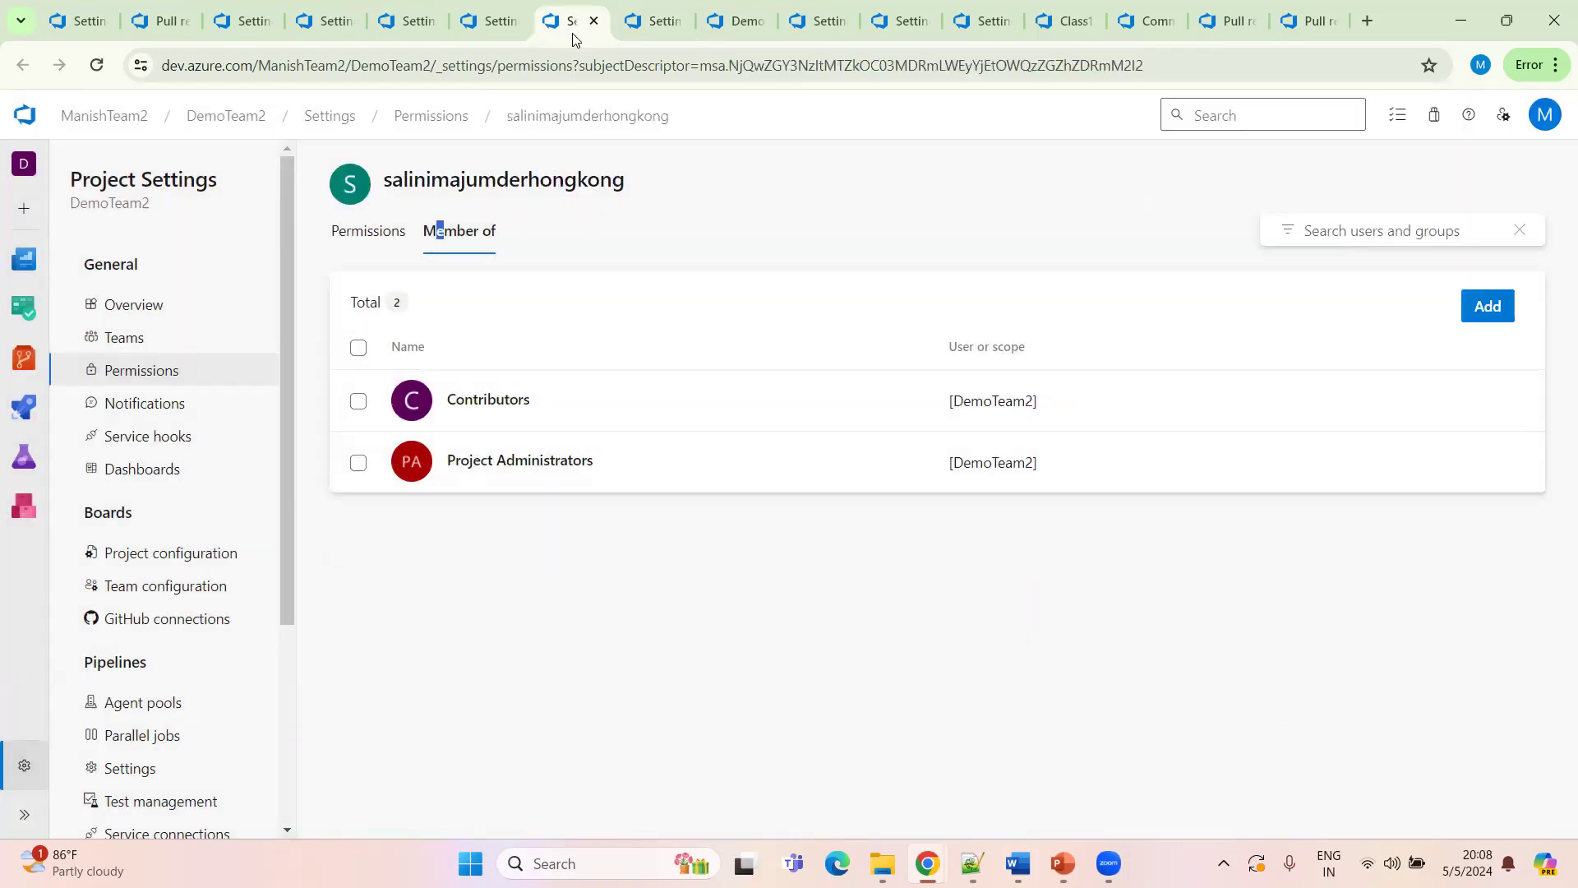
click(1499, 314)
click(1219, 265)
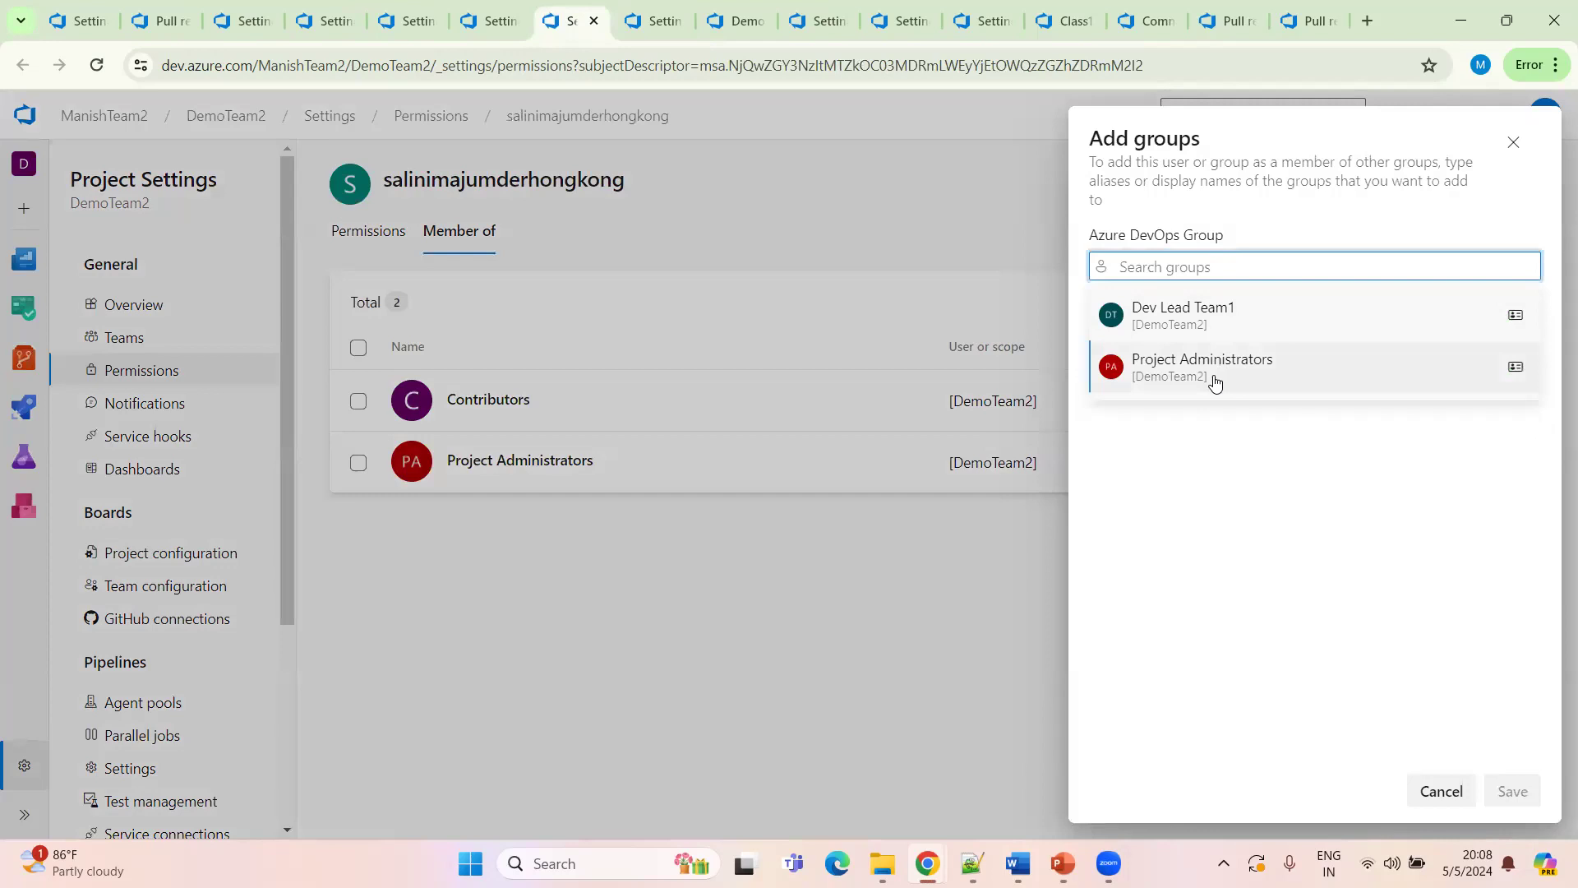
click(1234, 323)
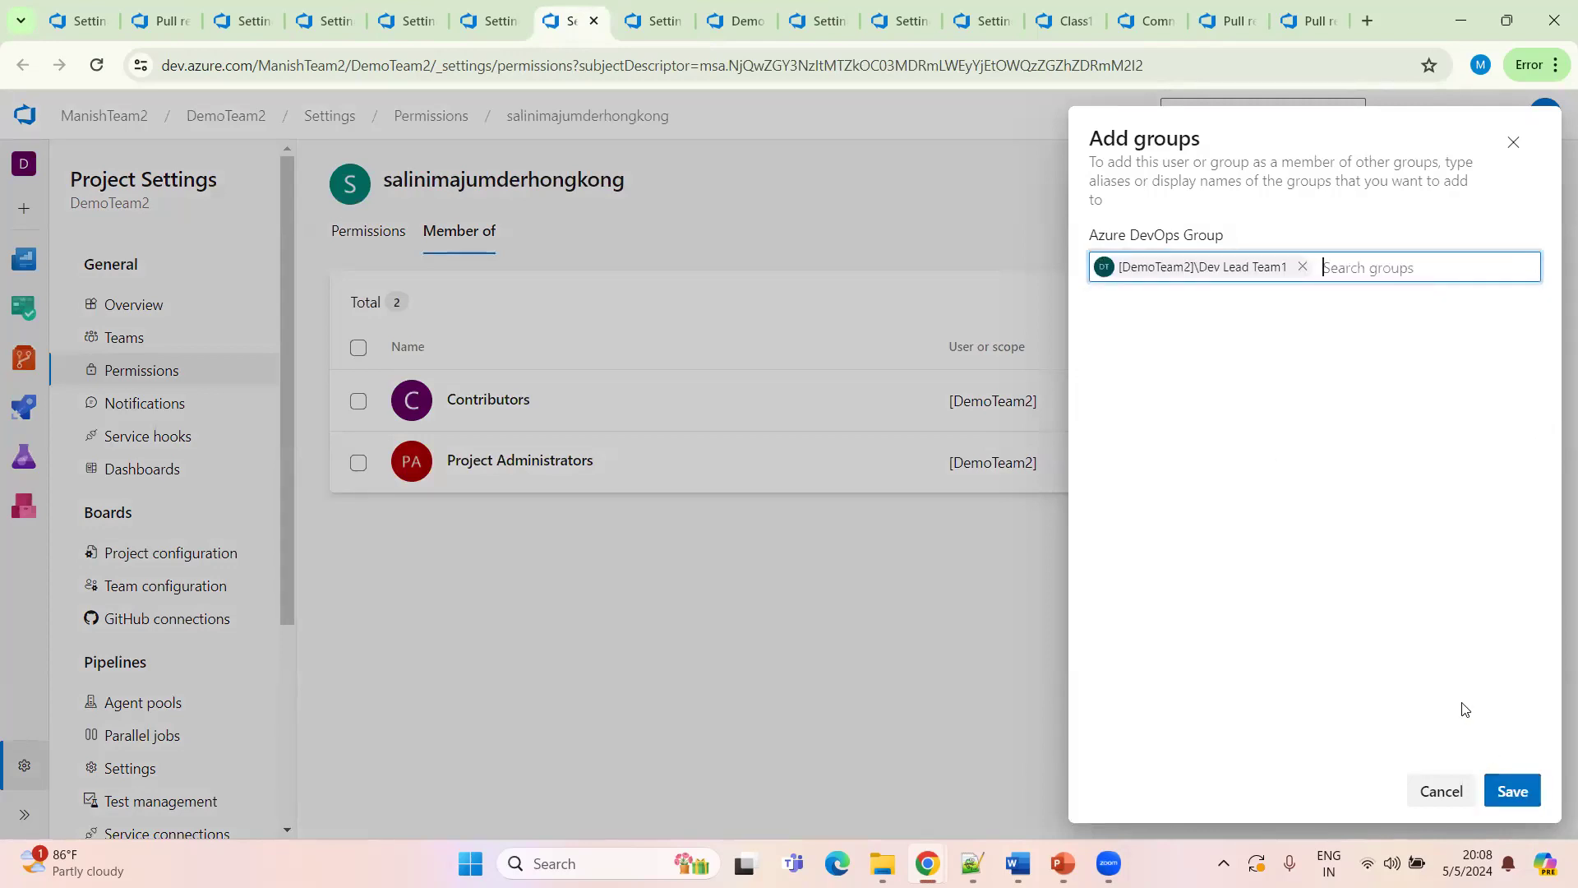
click(1508, 791)
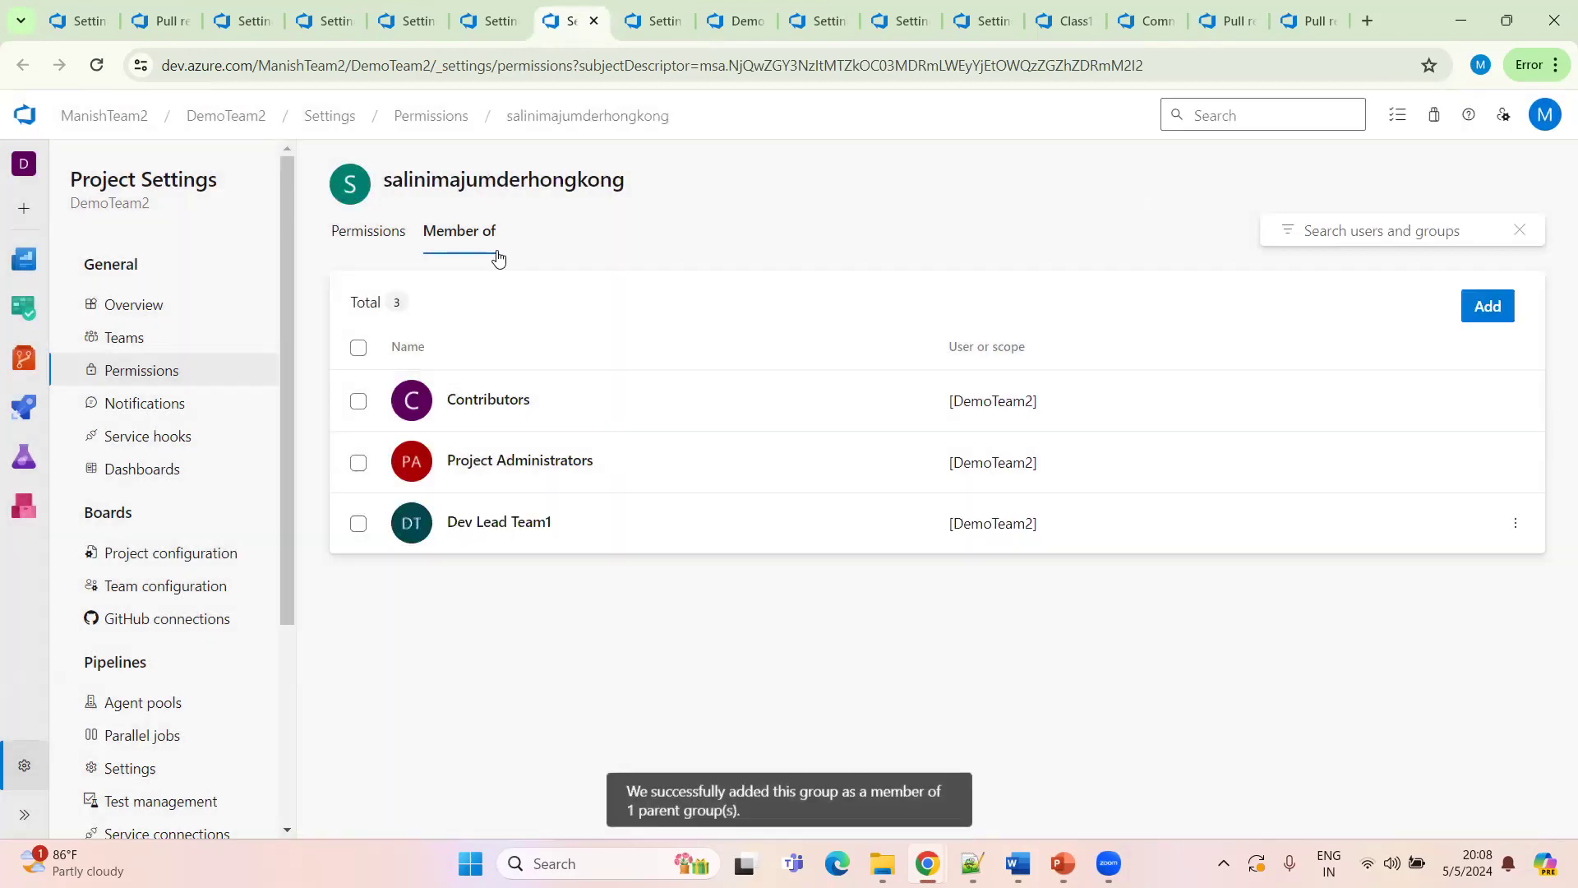
Review that user's project permissions and memberships, then close the user's tab
click(381, 238)
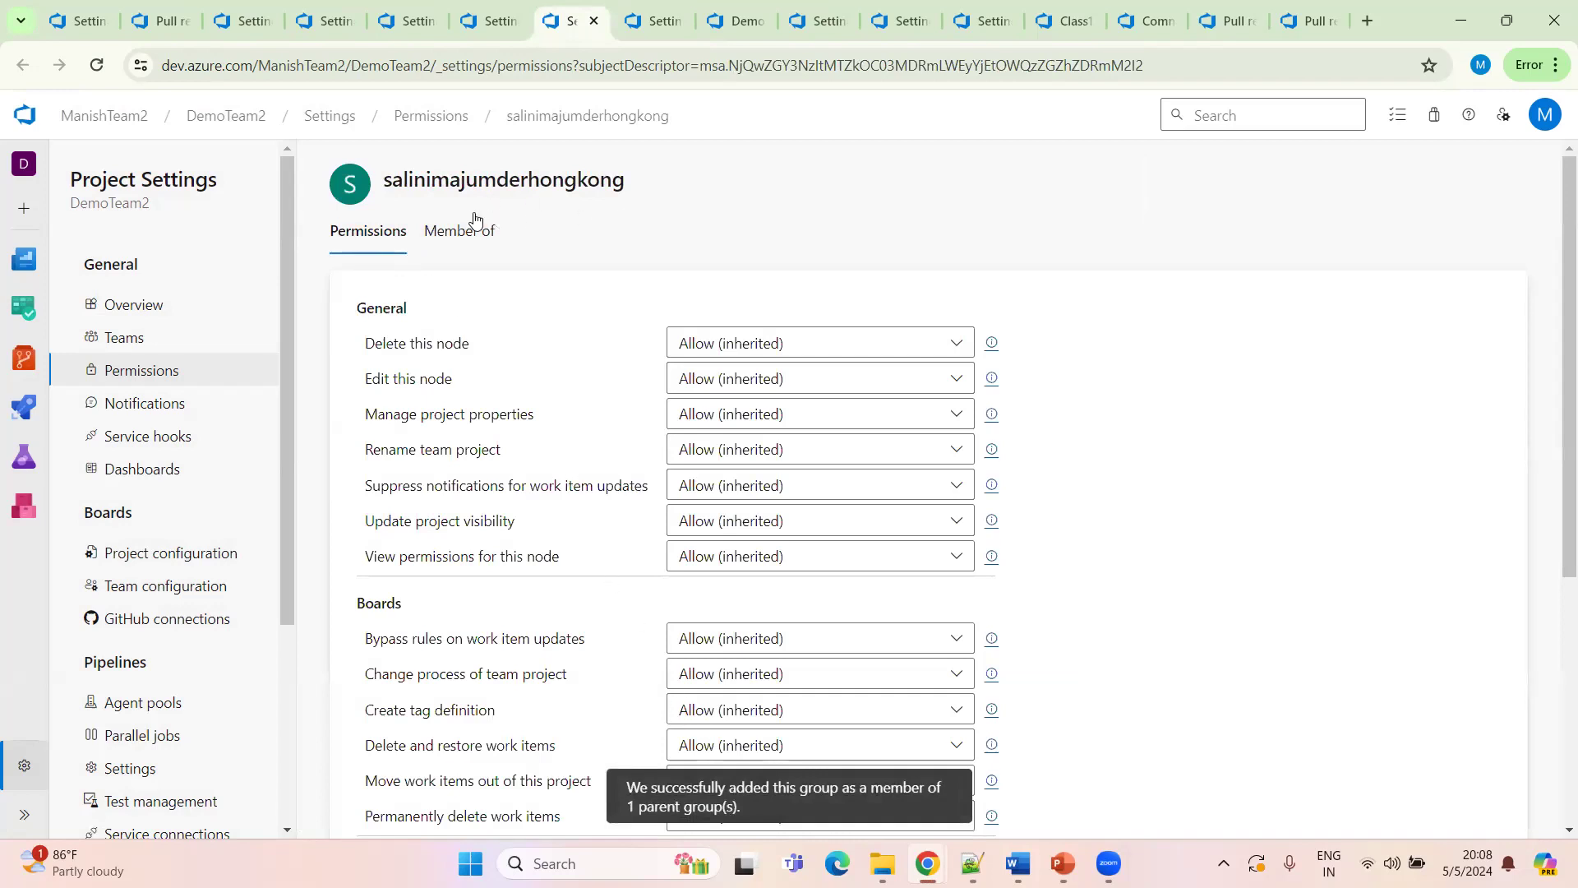
click(466, 238)
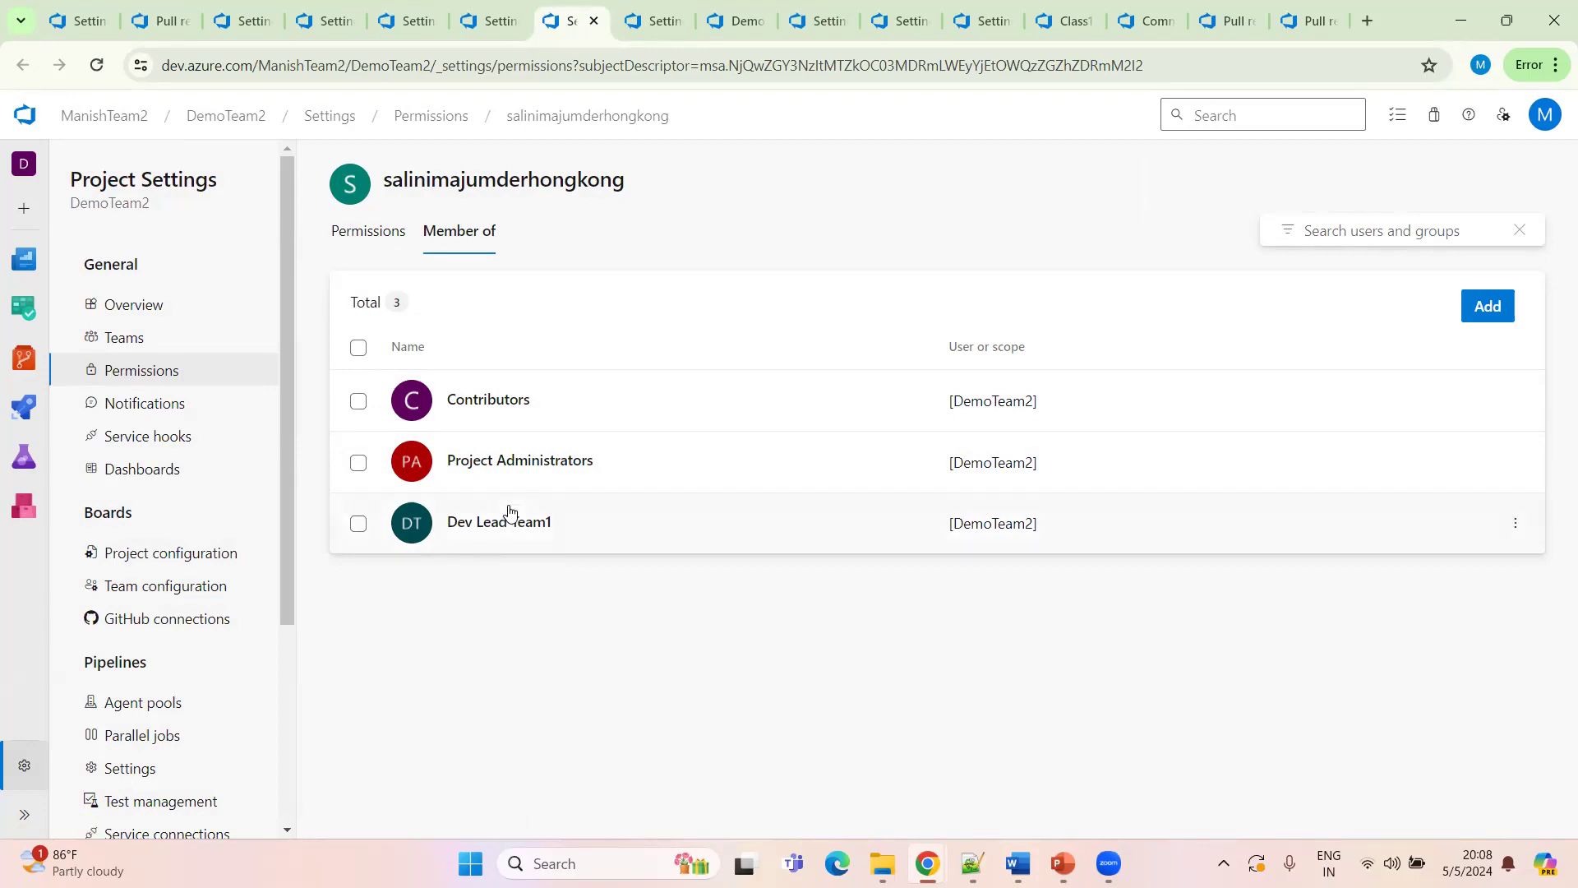
click(369, 226)
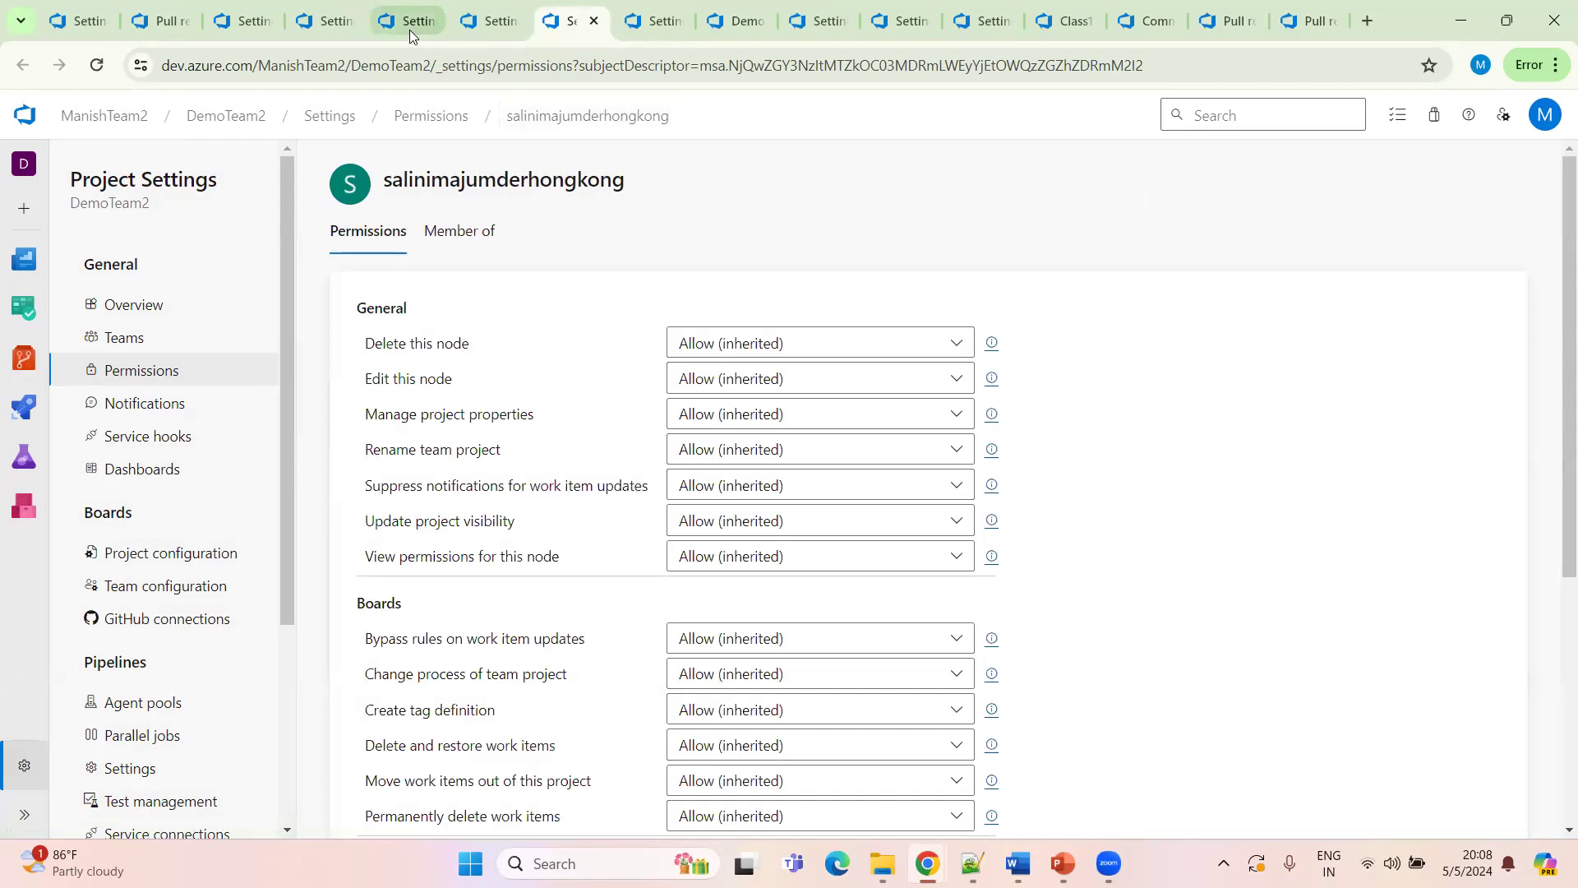
click(594, 22)
click(594, 22)
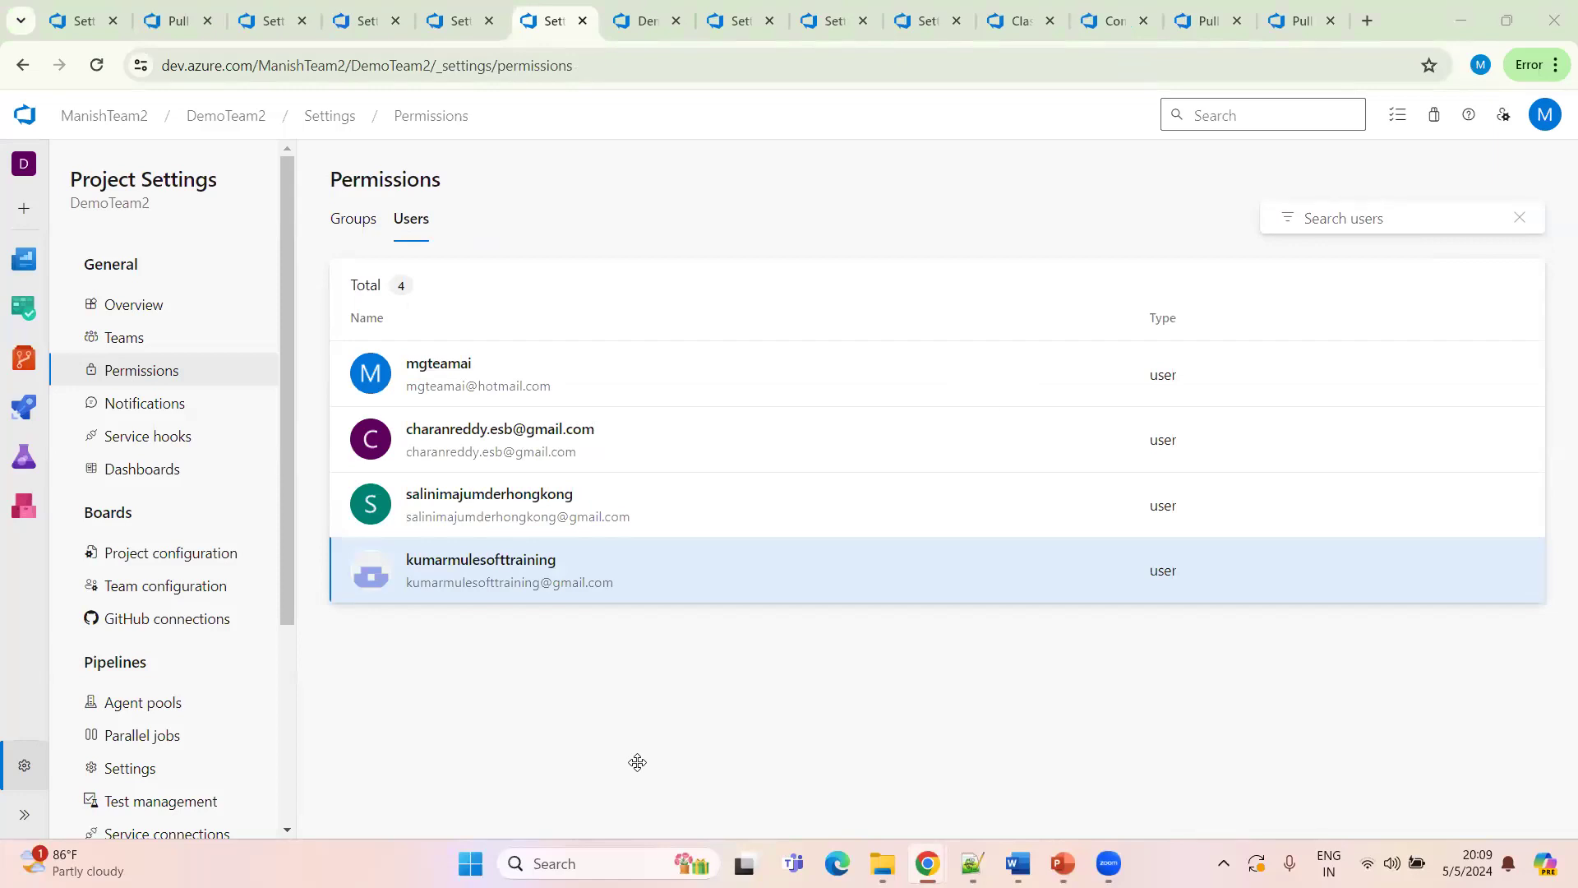
Close the spare tabs and reload the project's permission users list
click(362, 222)
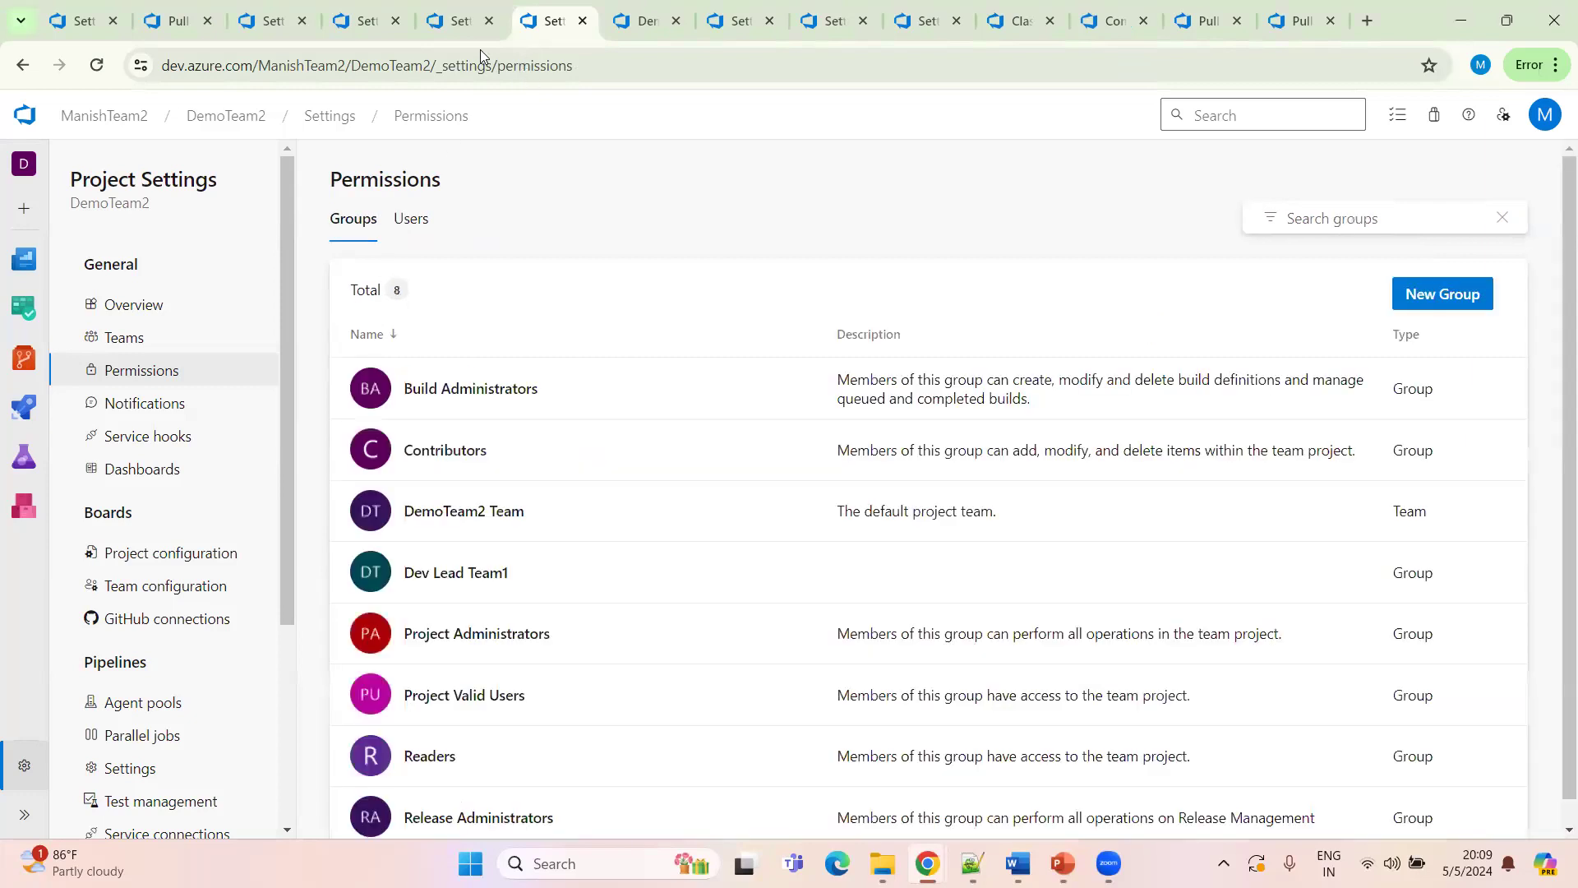
click(460, 27)
click(489, 22)
click(489, 21)
click(489, 22)
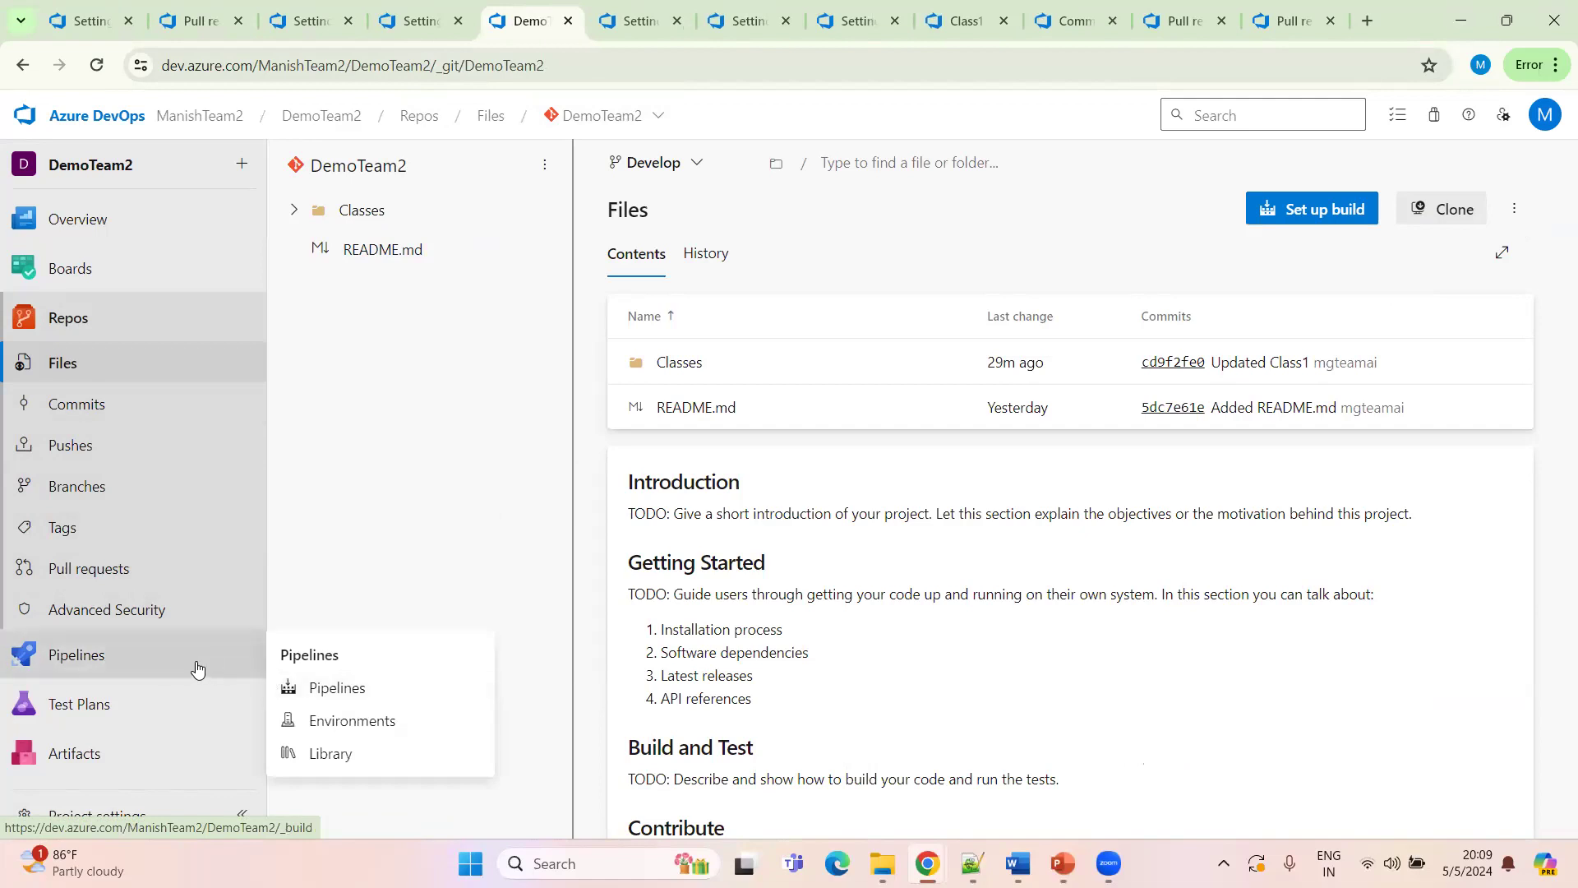
click(633, 21)
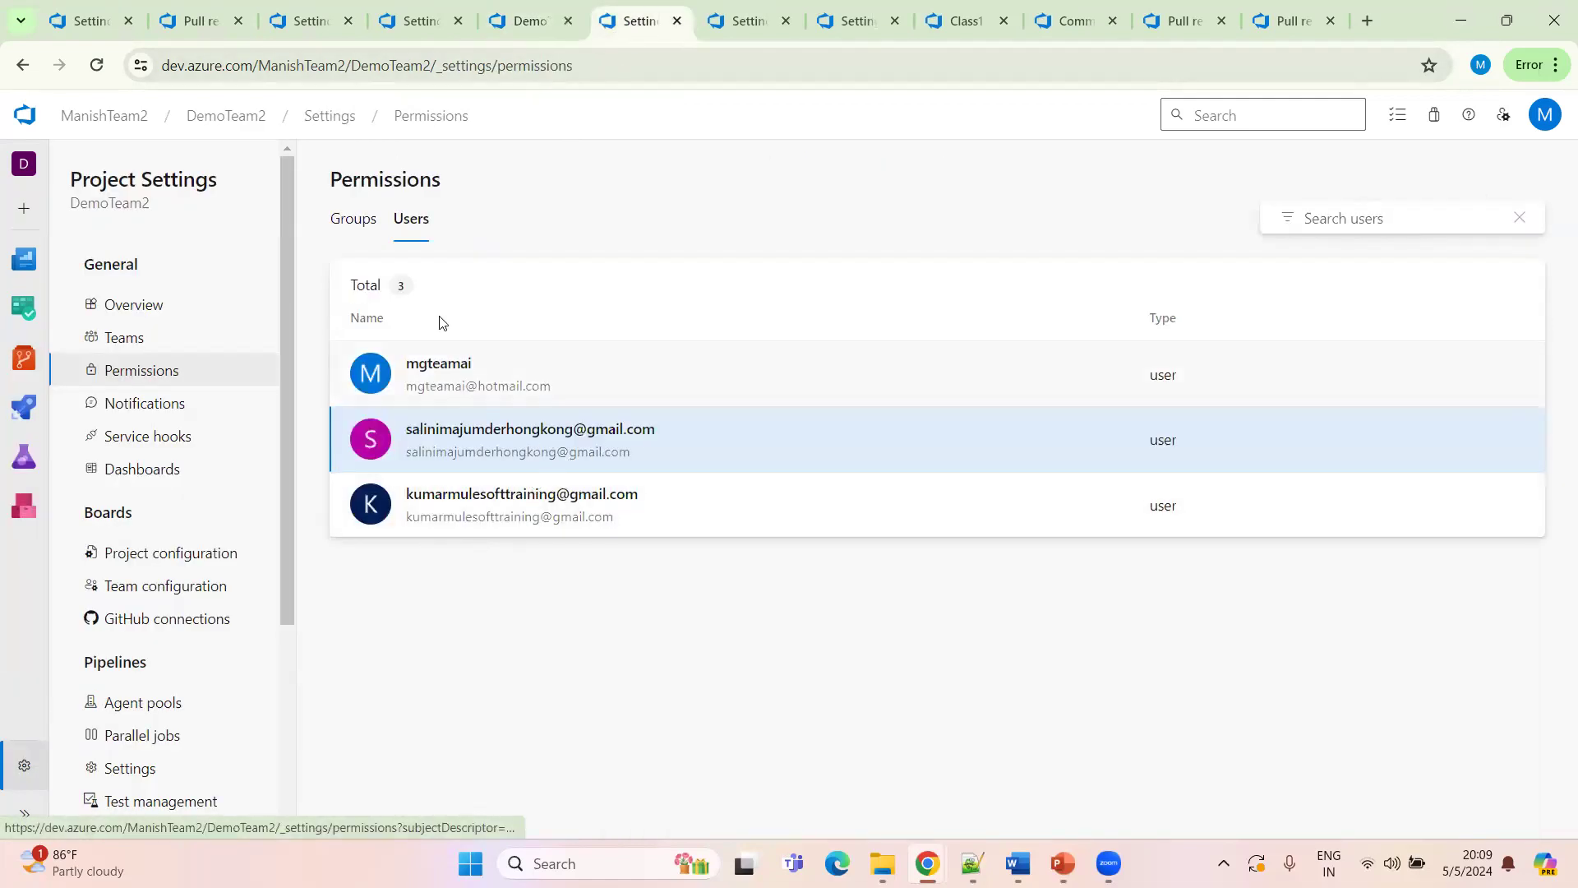
click(97, 65)
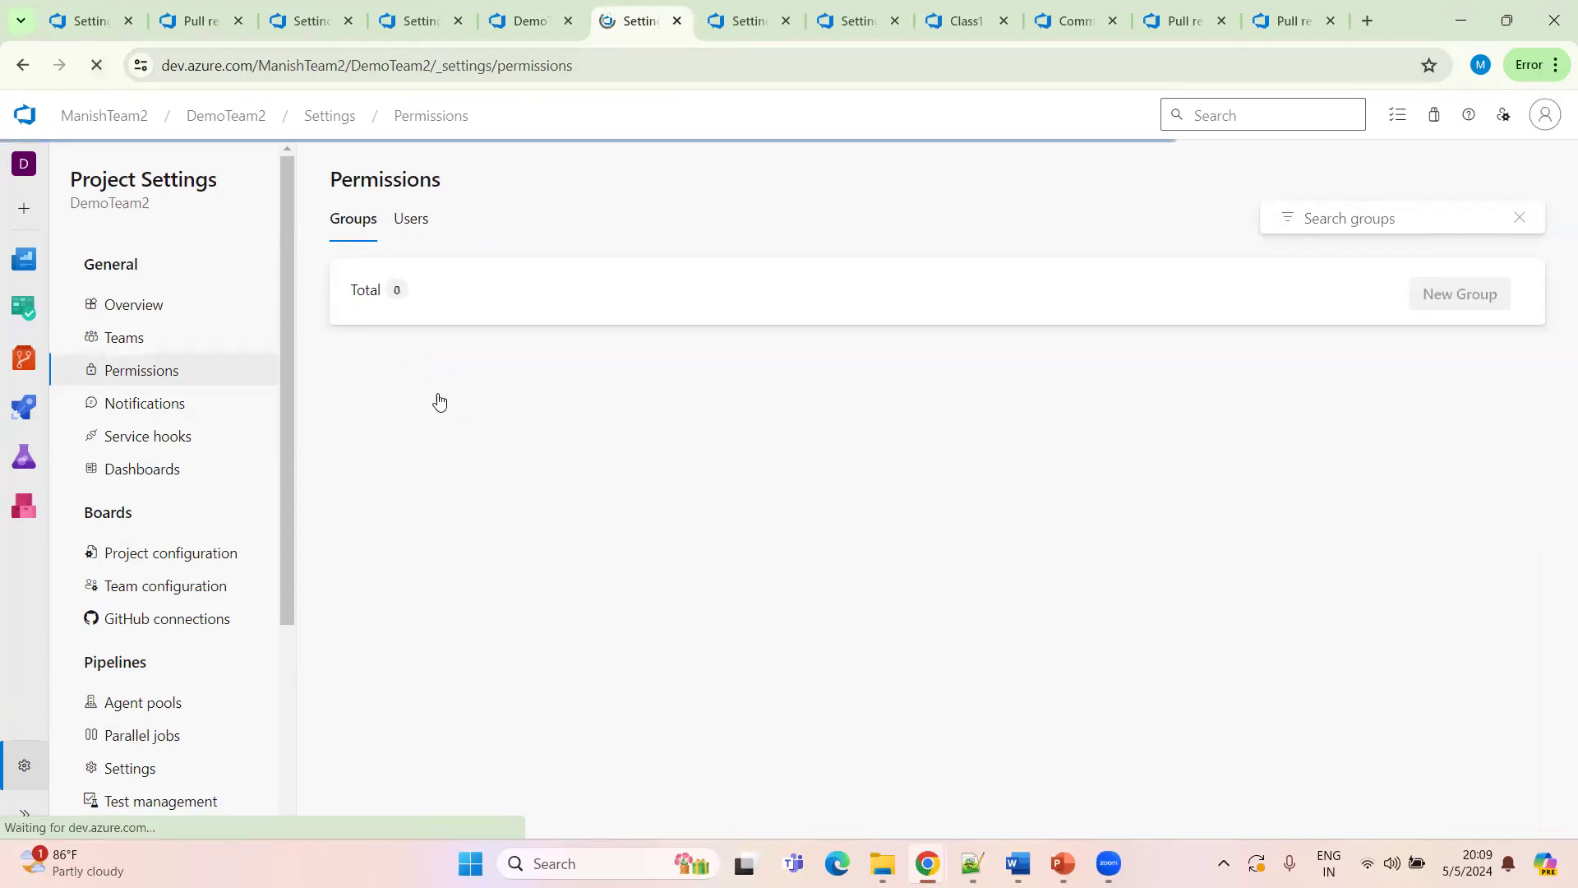
click(411, 220)
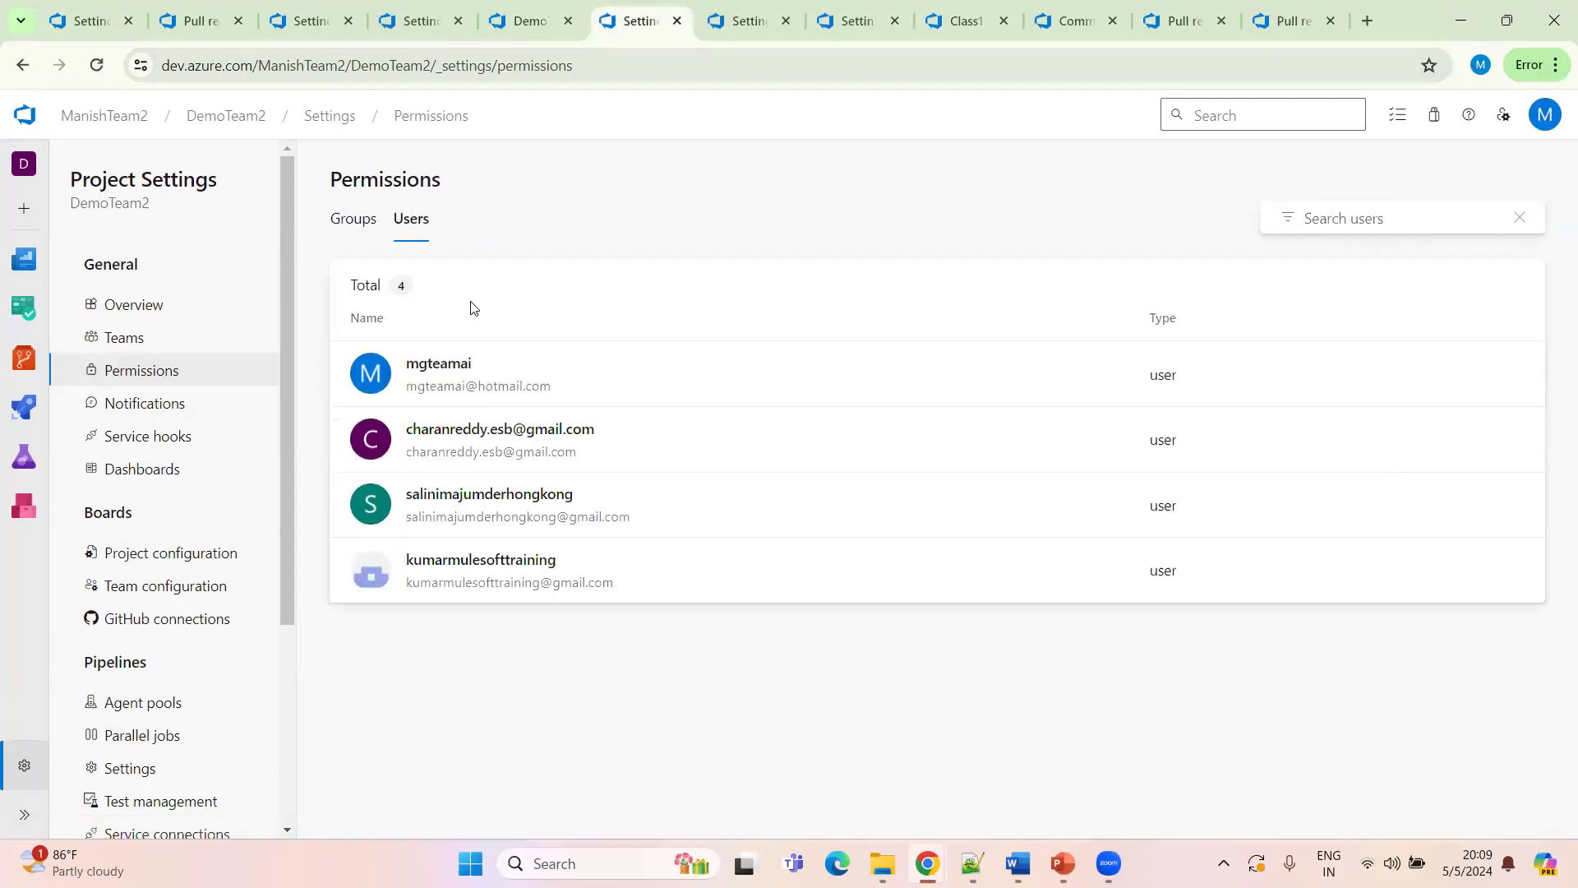
Open the third listed user in a new tab and check its group memberships
middle_click(644, 513)
click(666, 22)
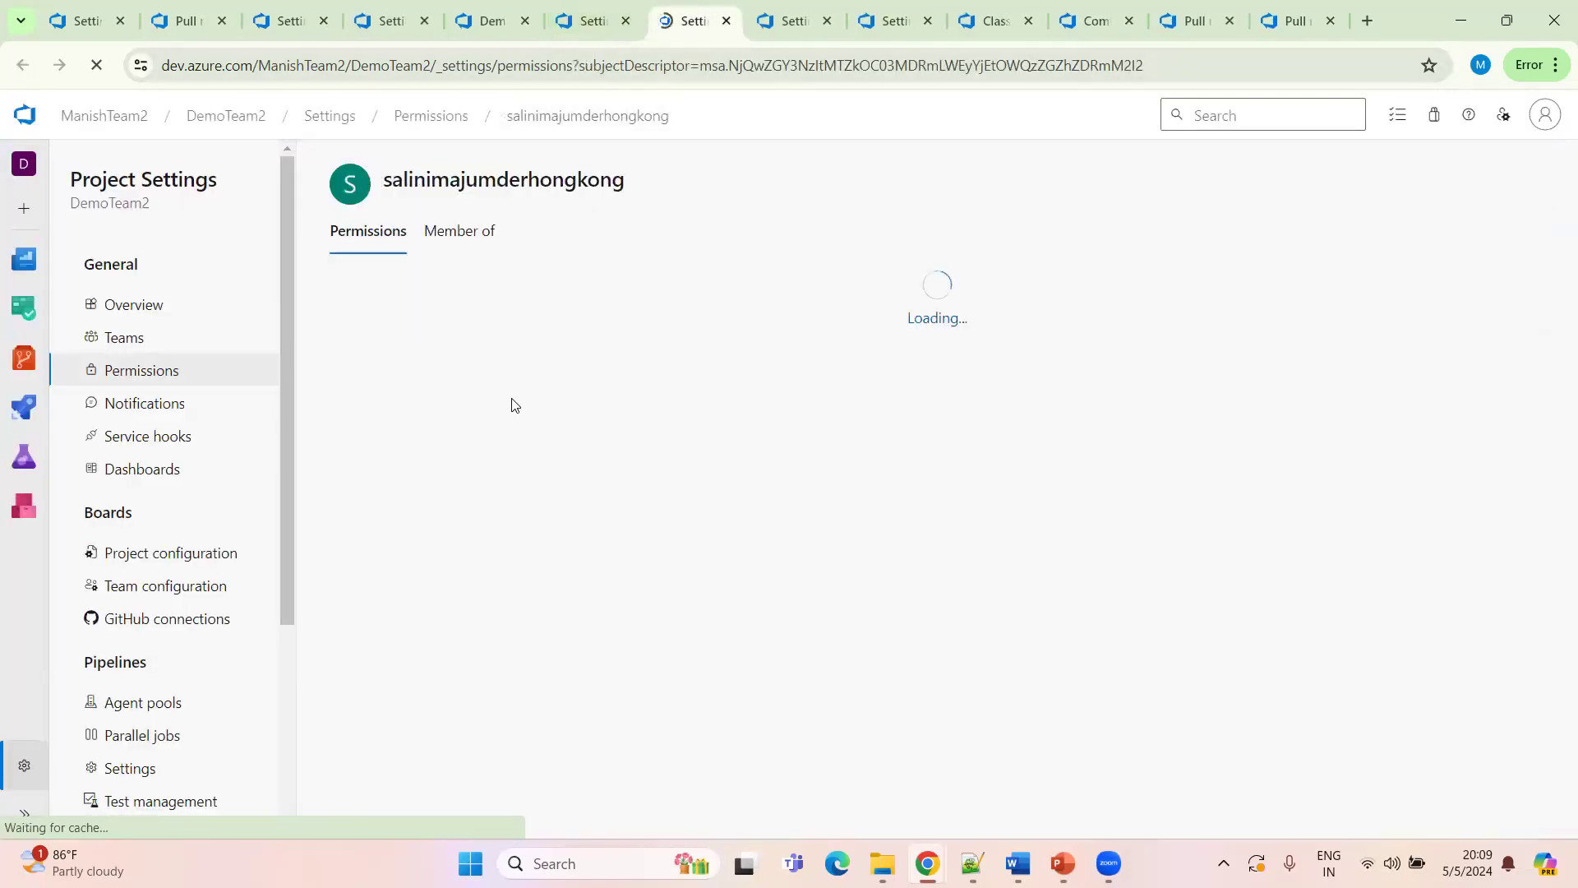
click(490, 235)
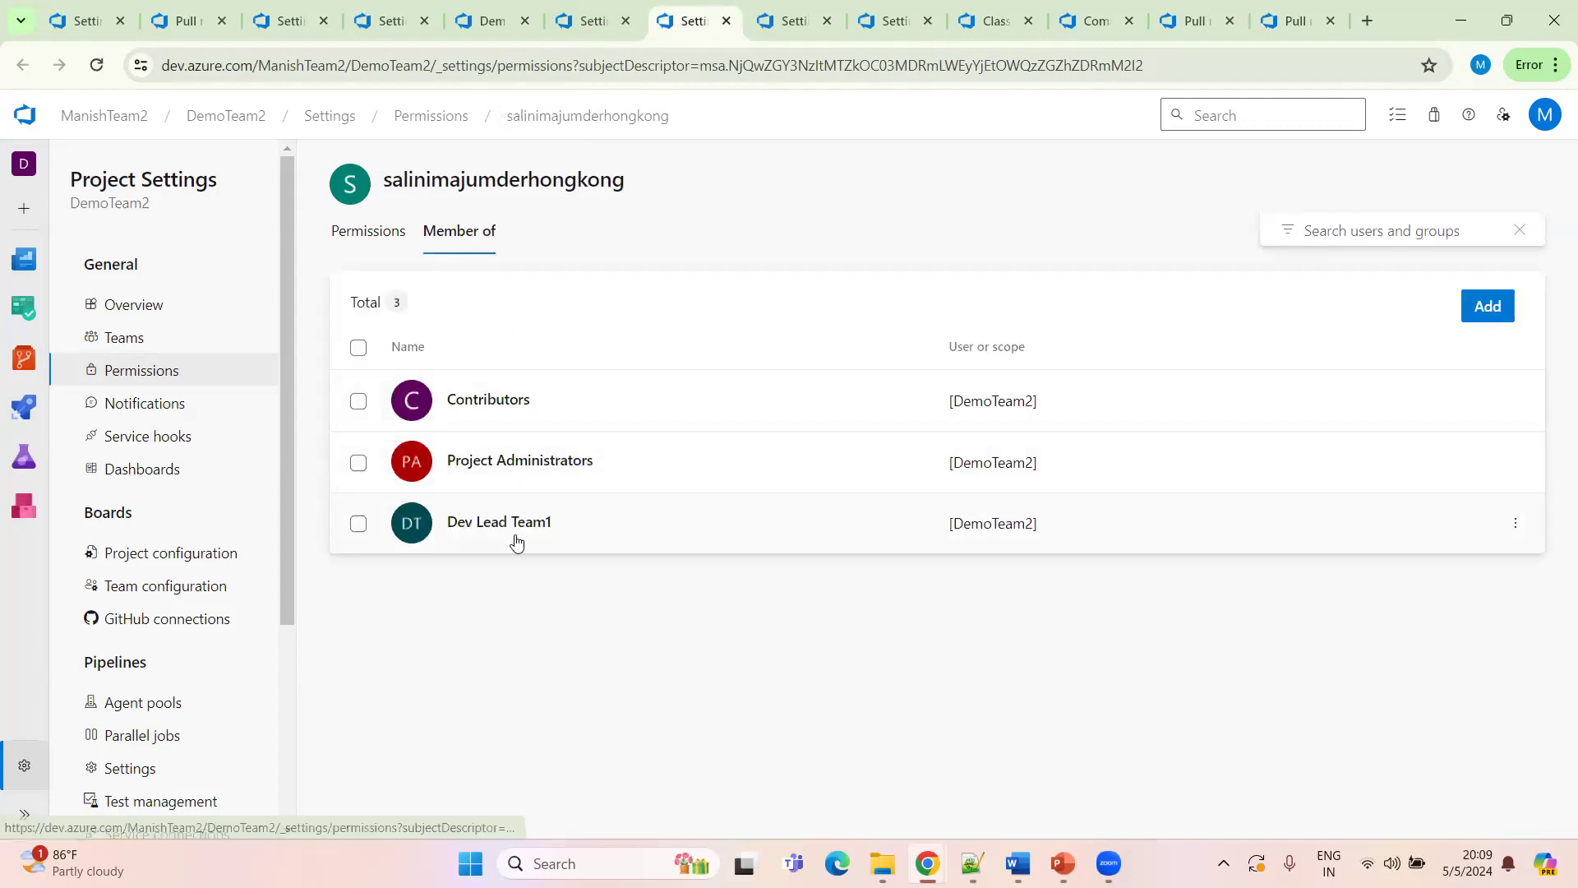
key(ctrl+shift+Tab)
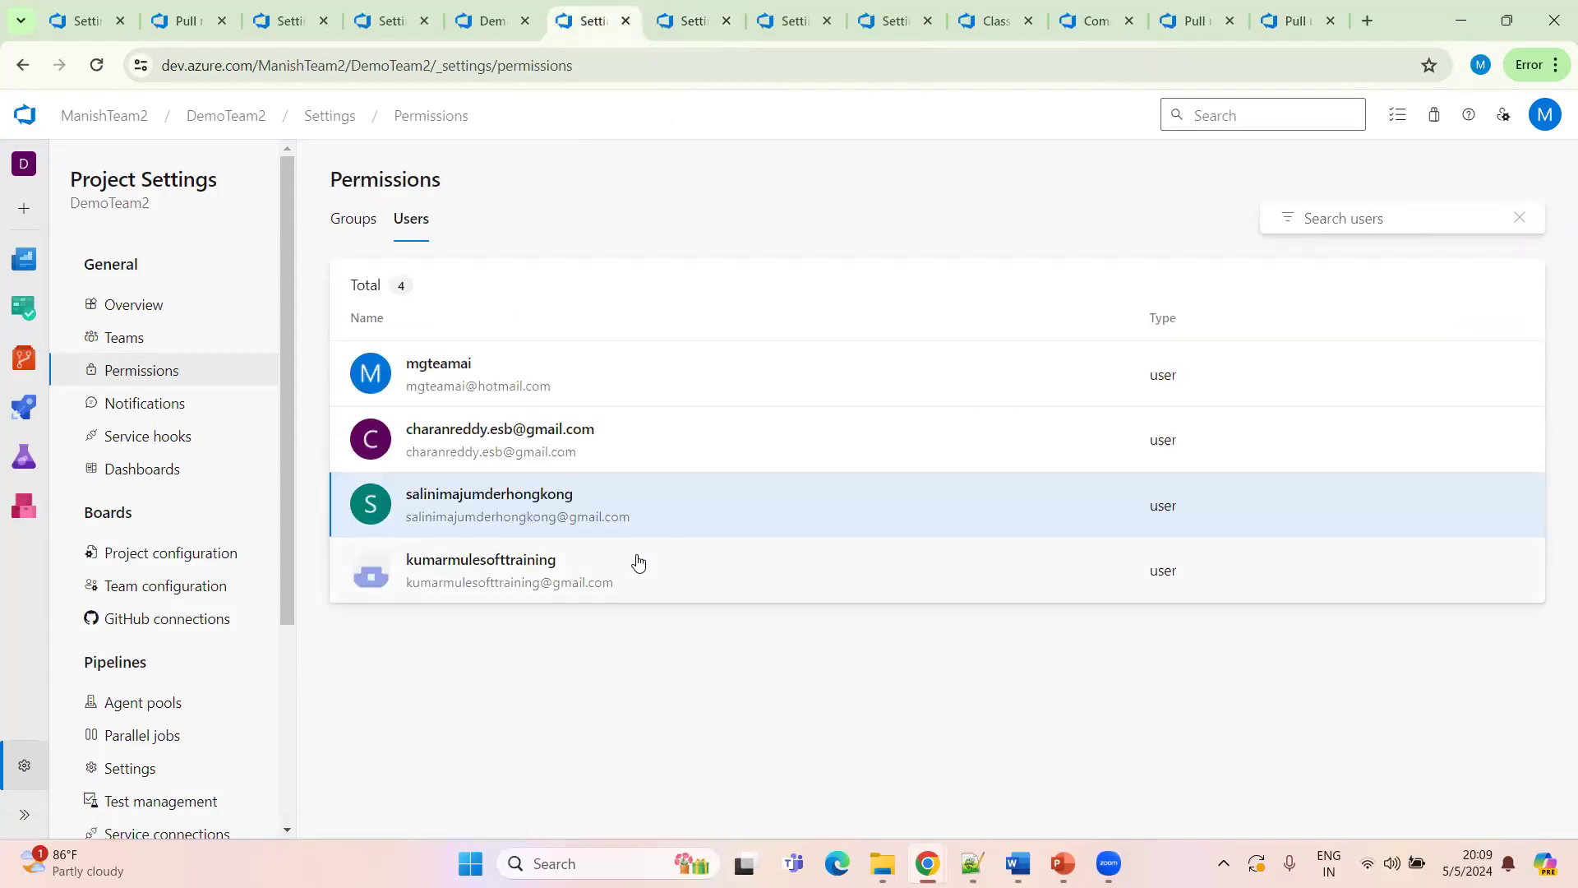
Open the last listed user in a new tab, check its group memberships, and return to the users list
ctrl+click(642, 567)
click(721, 32)
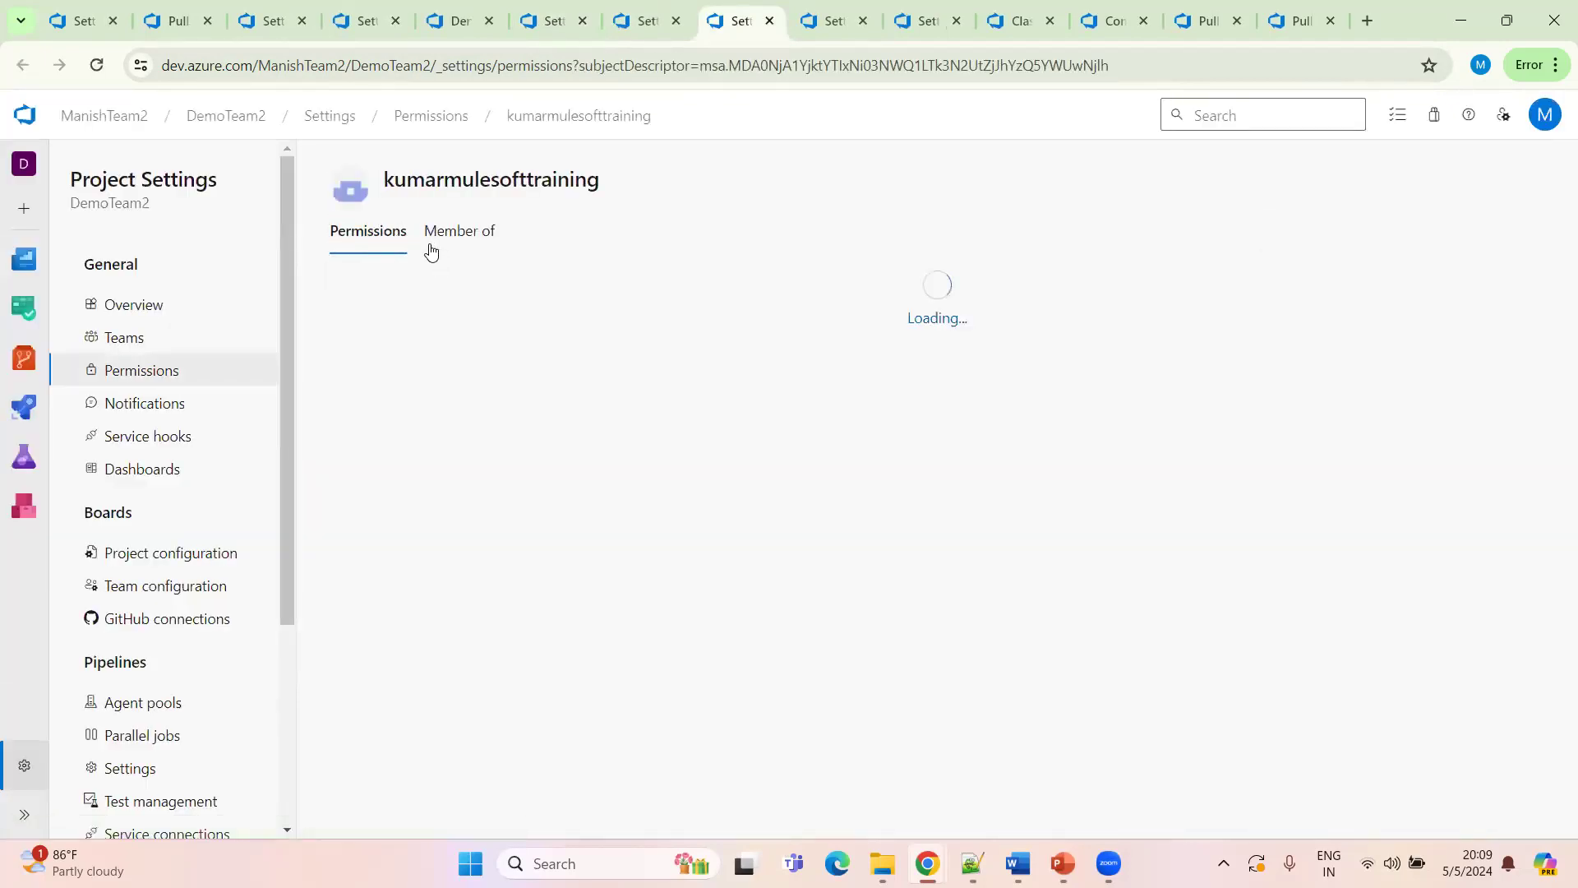
click(439, 238)
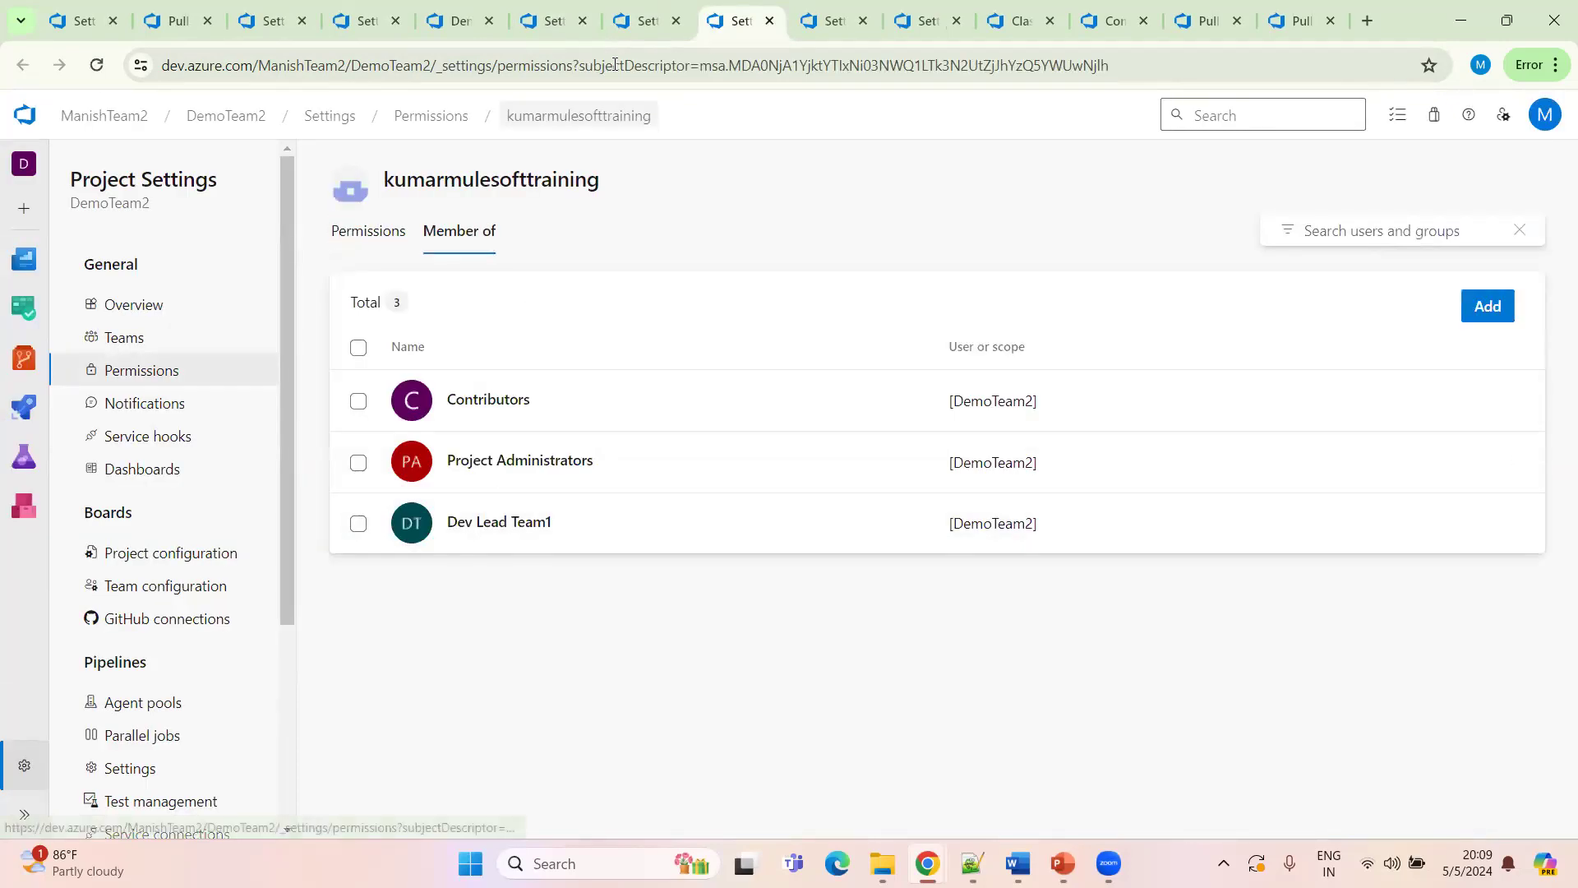
click(551, 24)
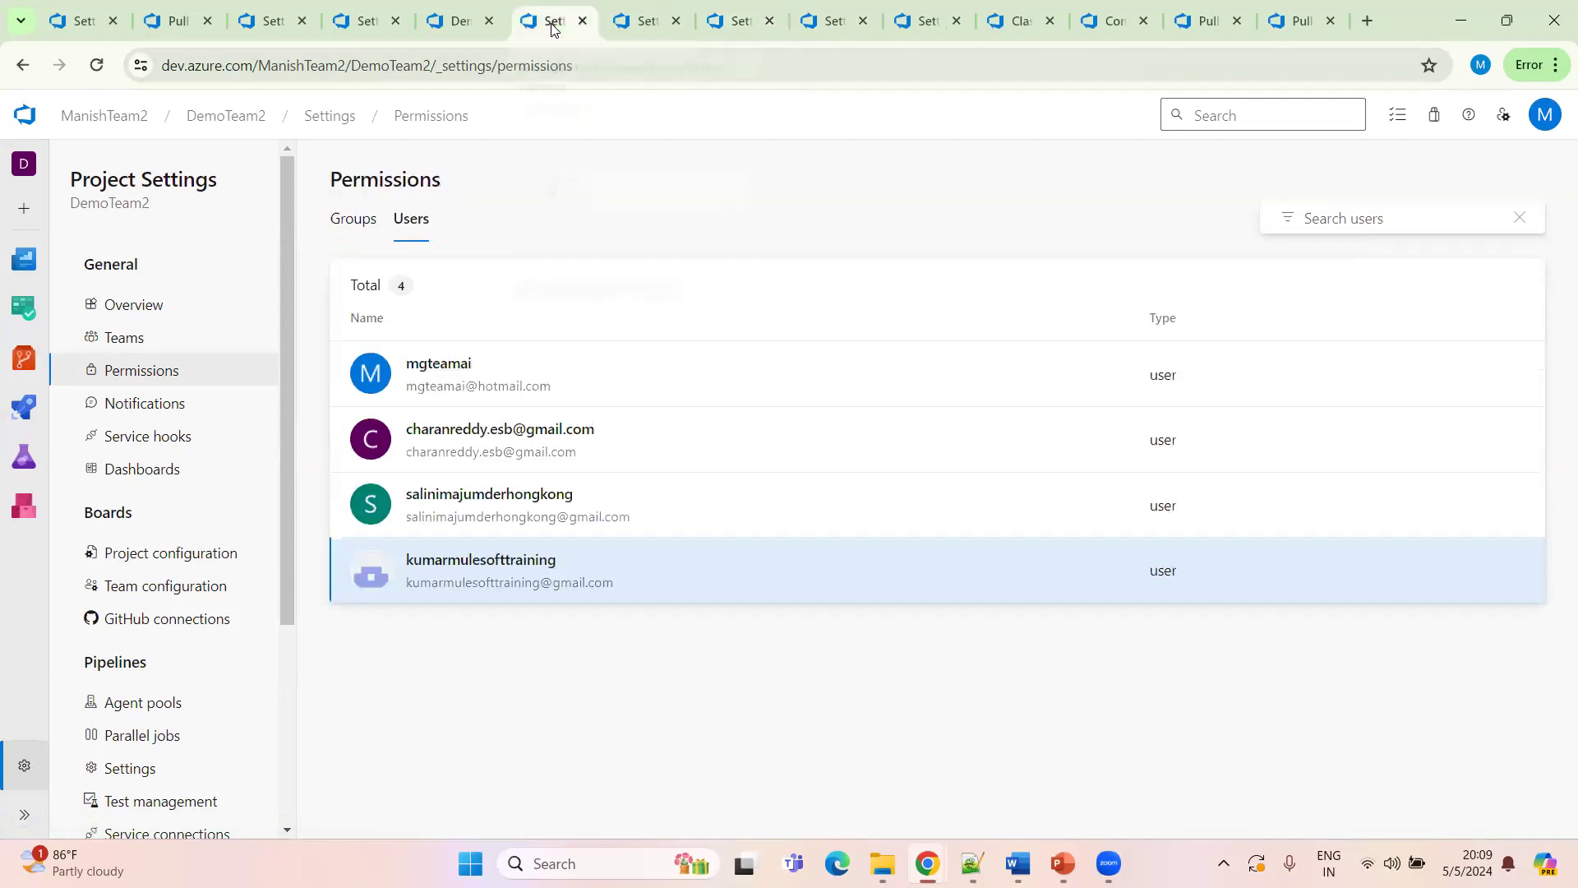
Open the second listed user in a new tab and add it to the Dev Lead Team1 group
ctrl+click(620, 441)
click(769, 23)
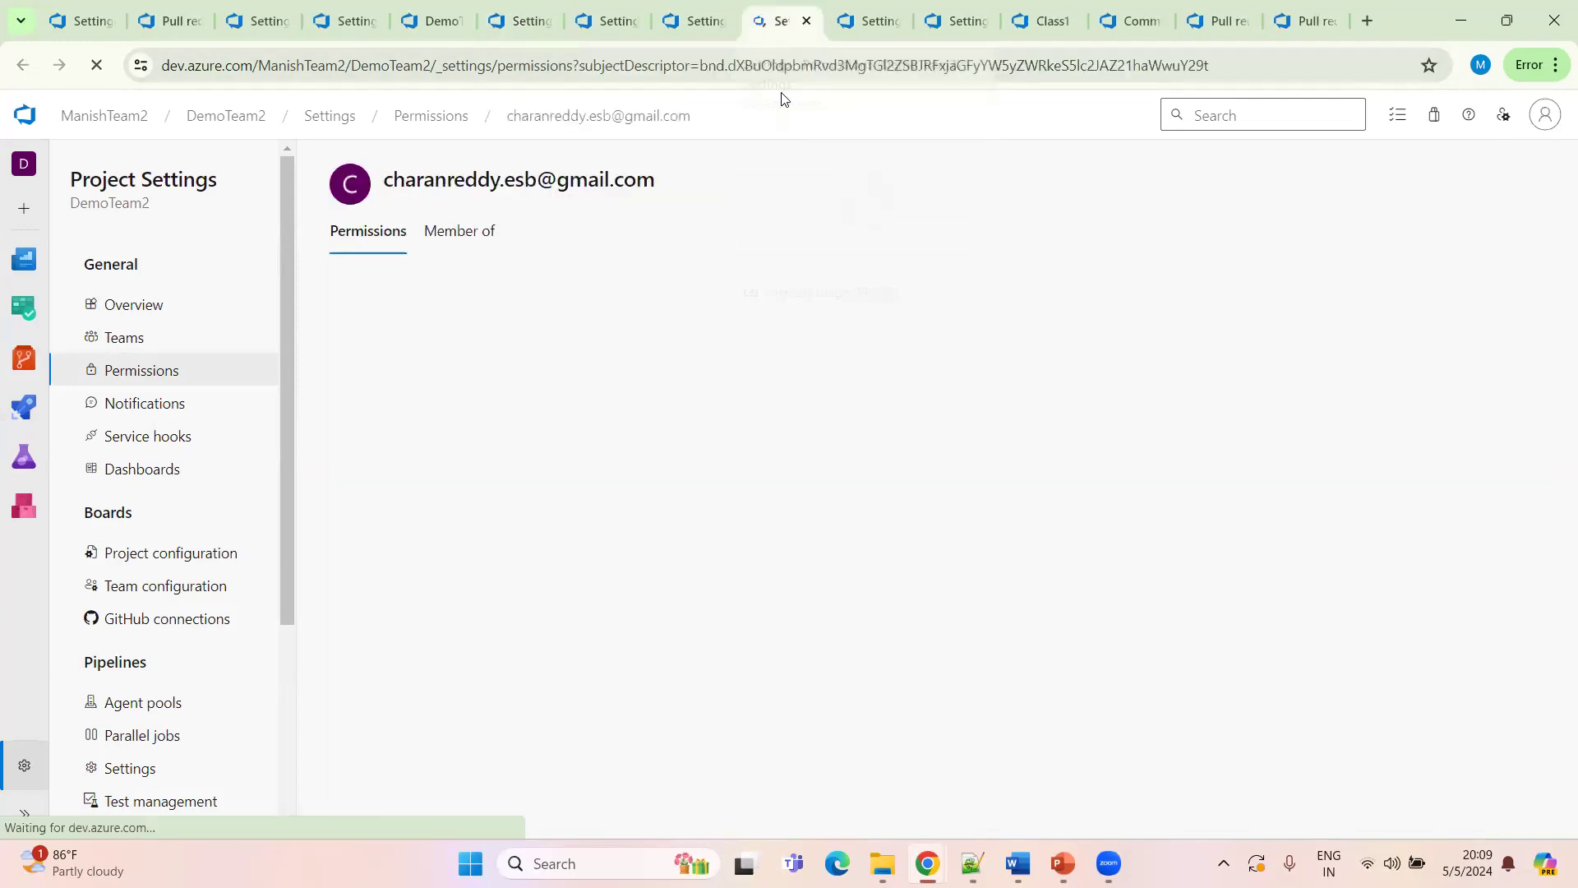
click(477, 240)
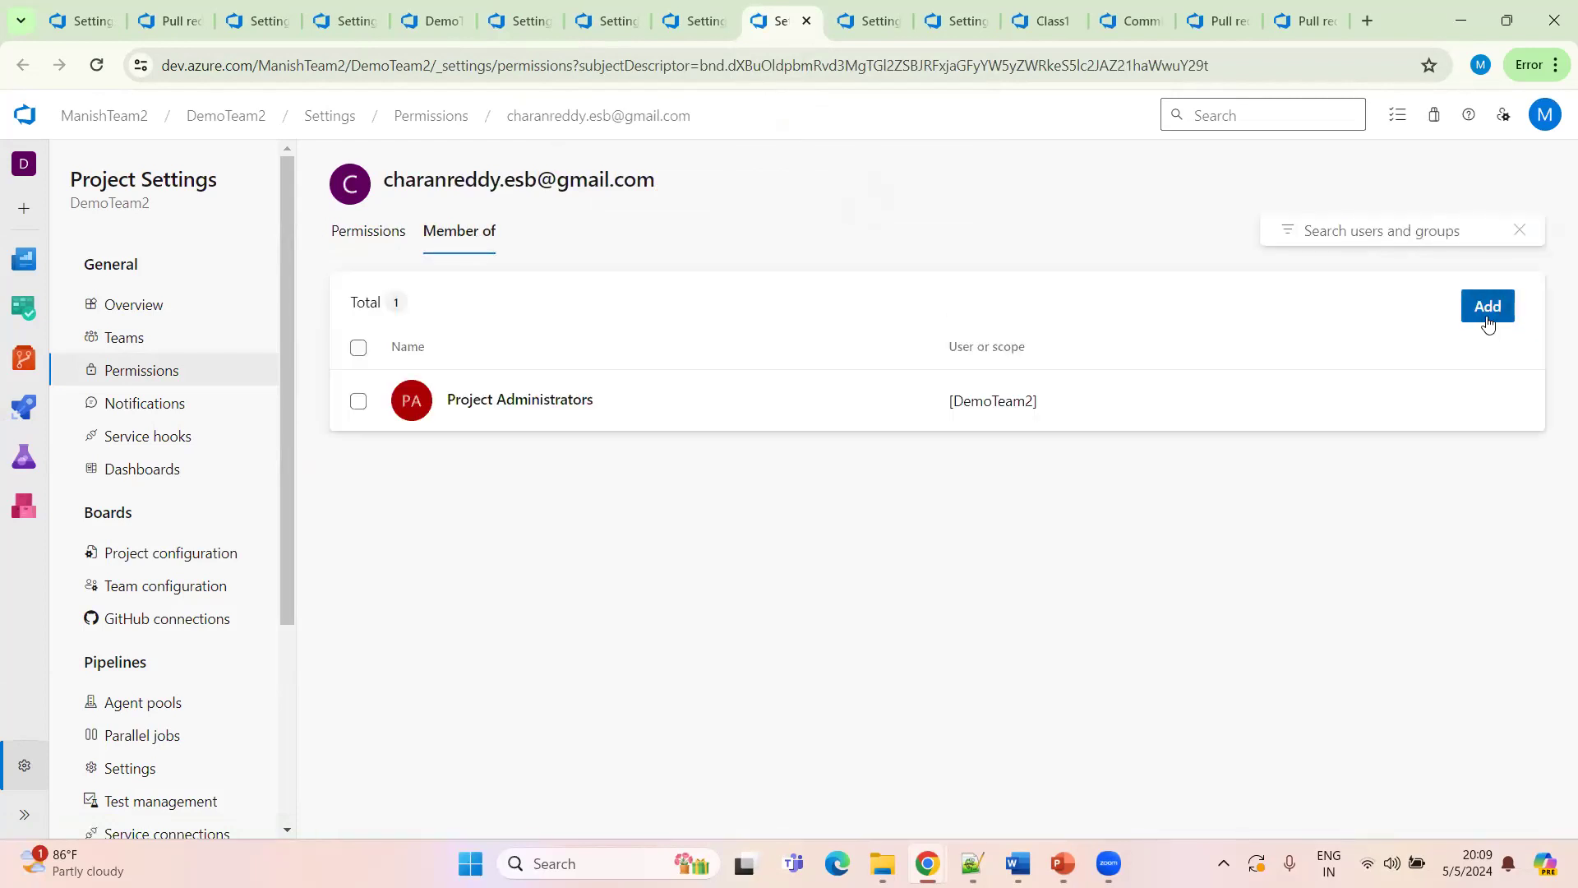
click(1488, 317)
click(1210, 265)
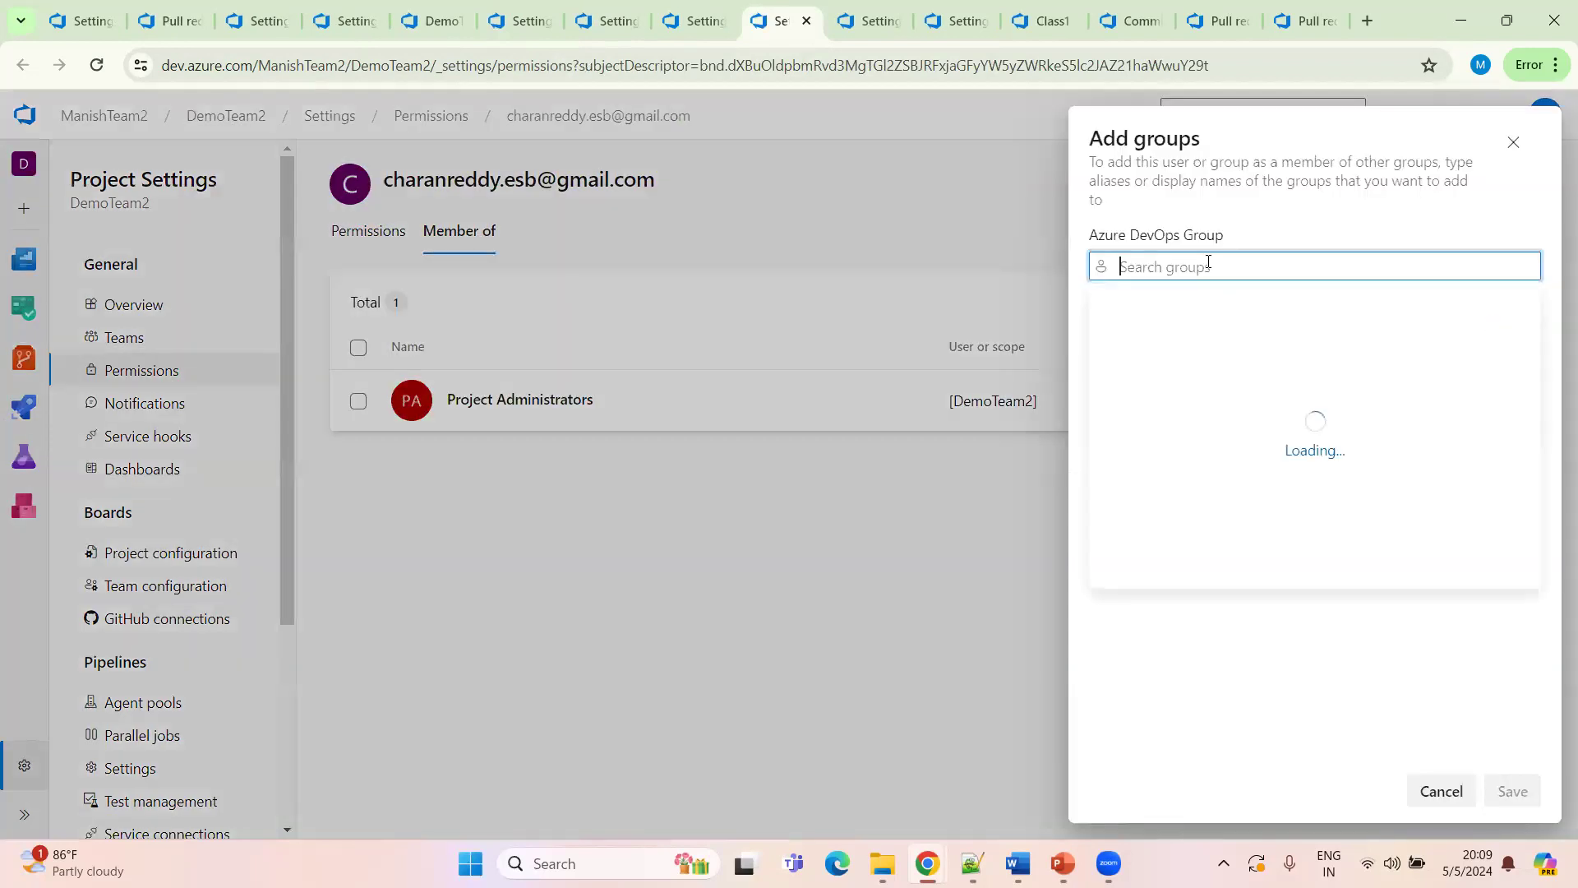
click(1243, 309)
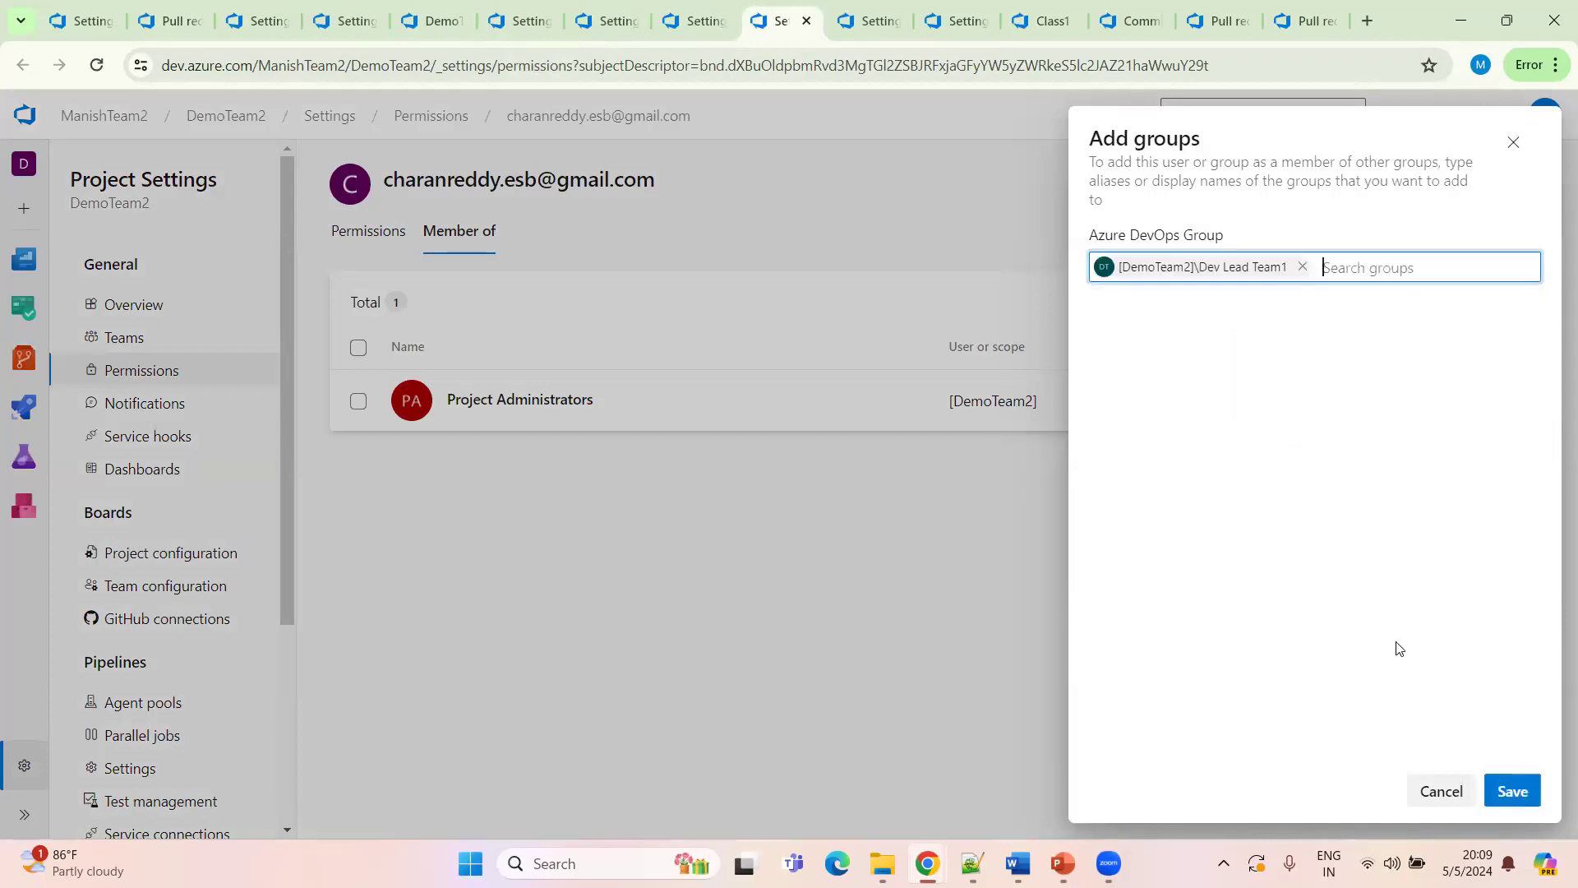
click(1513, 793)
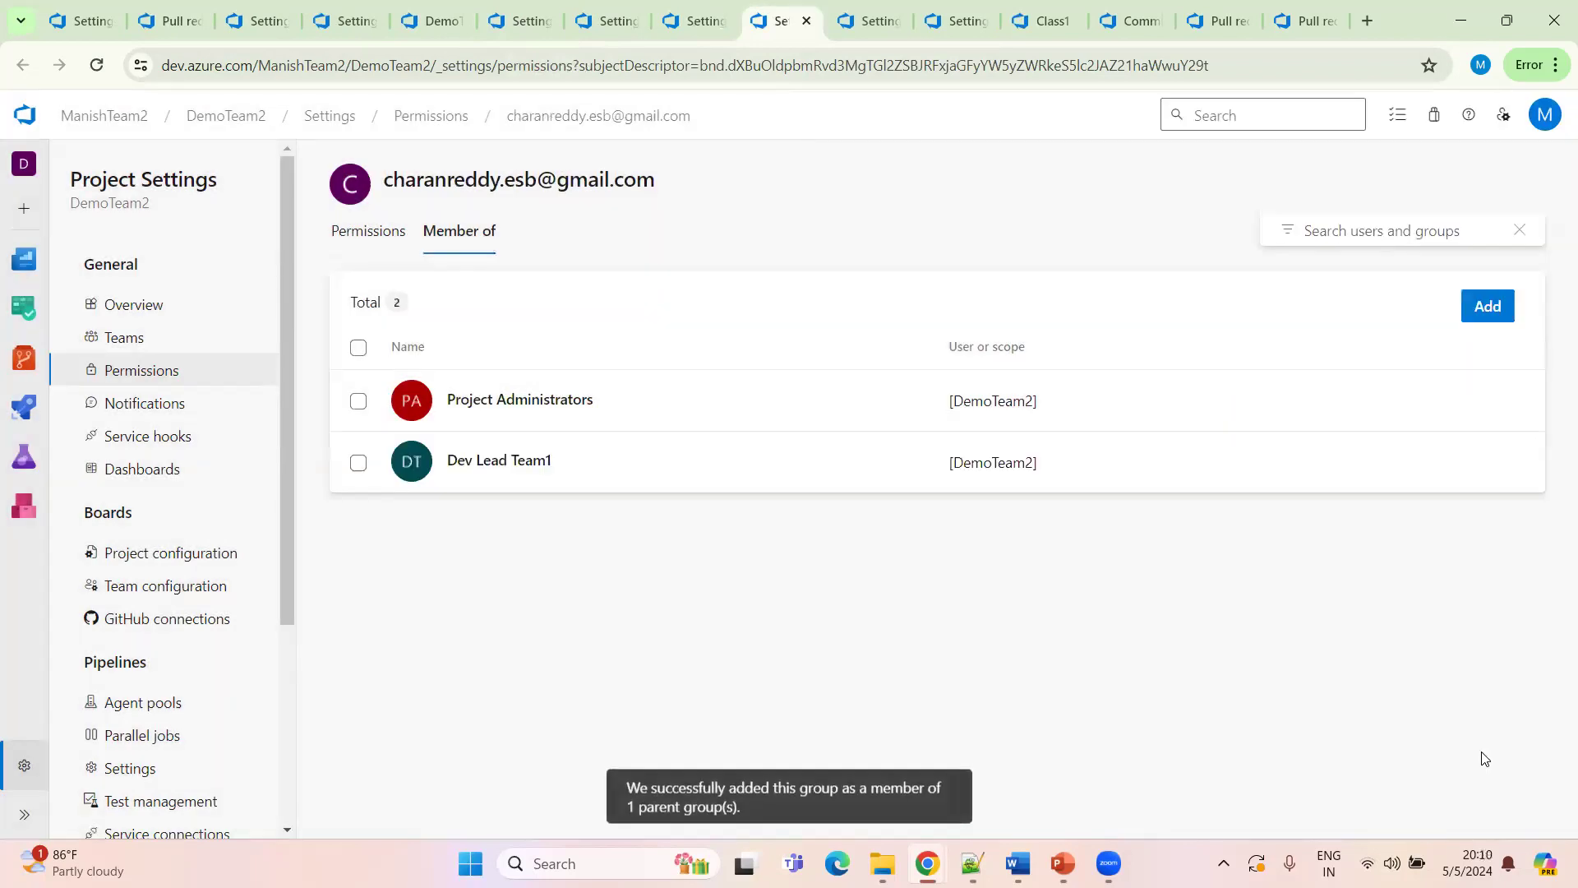
Add the open user to the Contributors group
click(1490, 314)
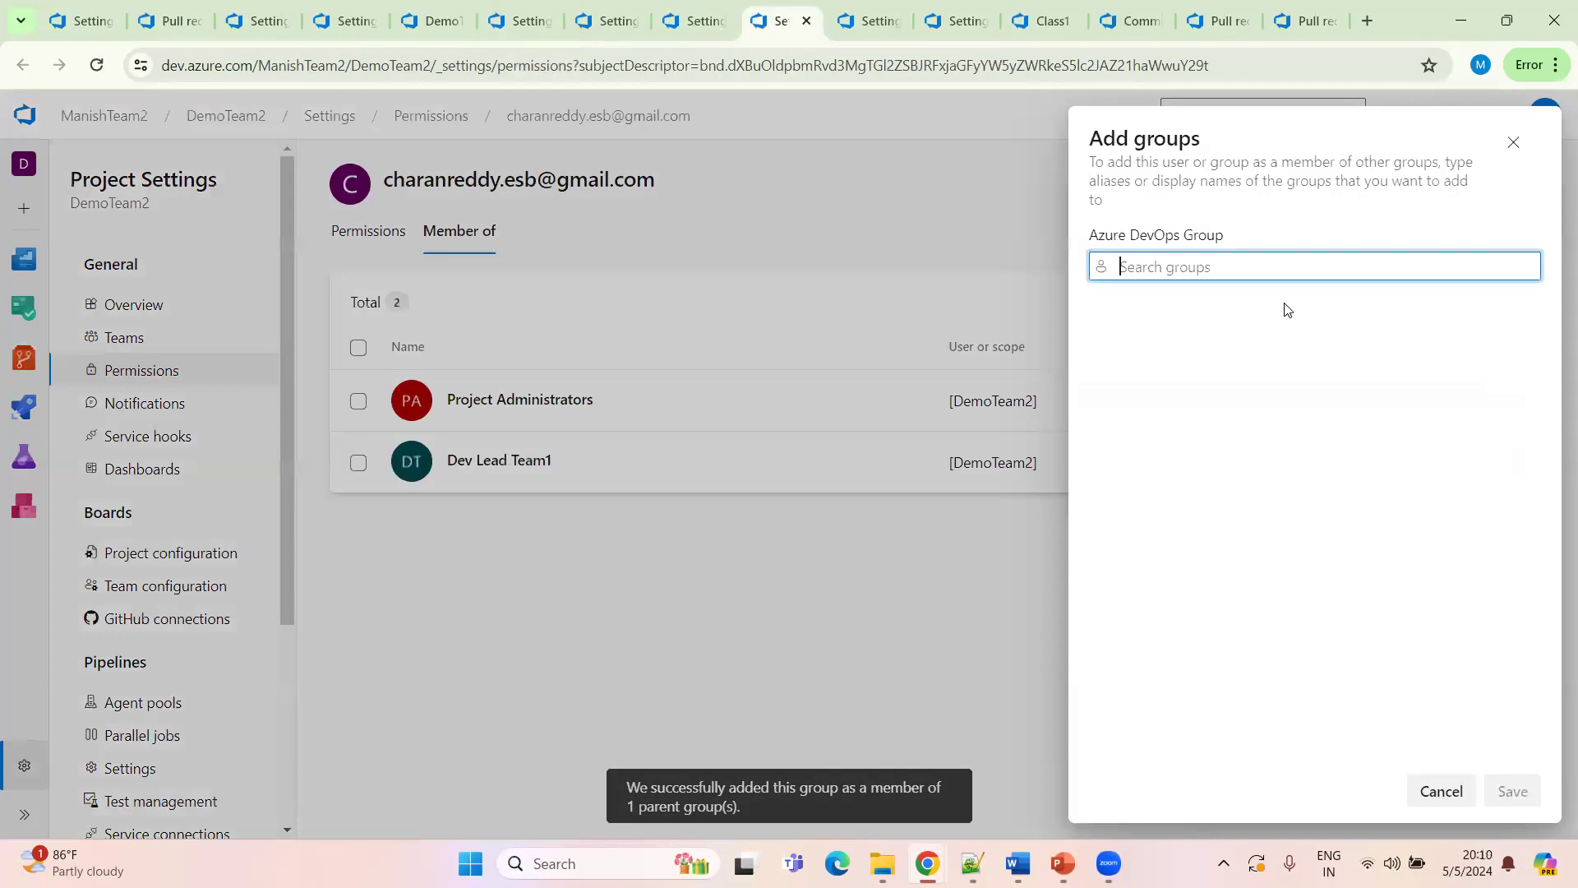
text(cont)
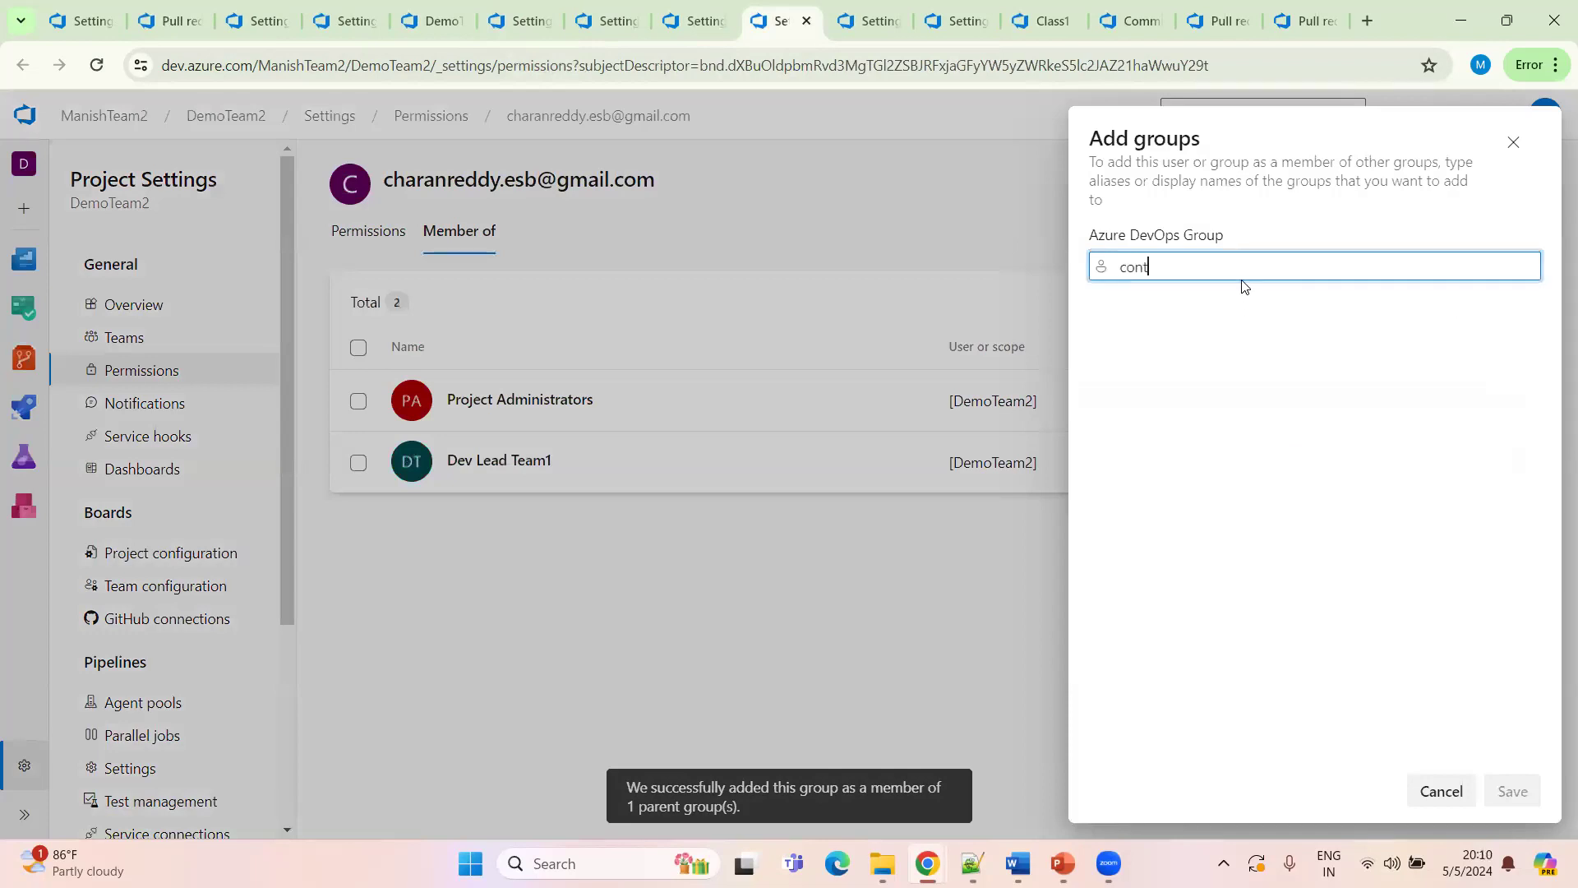
click(1207, 314)
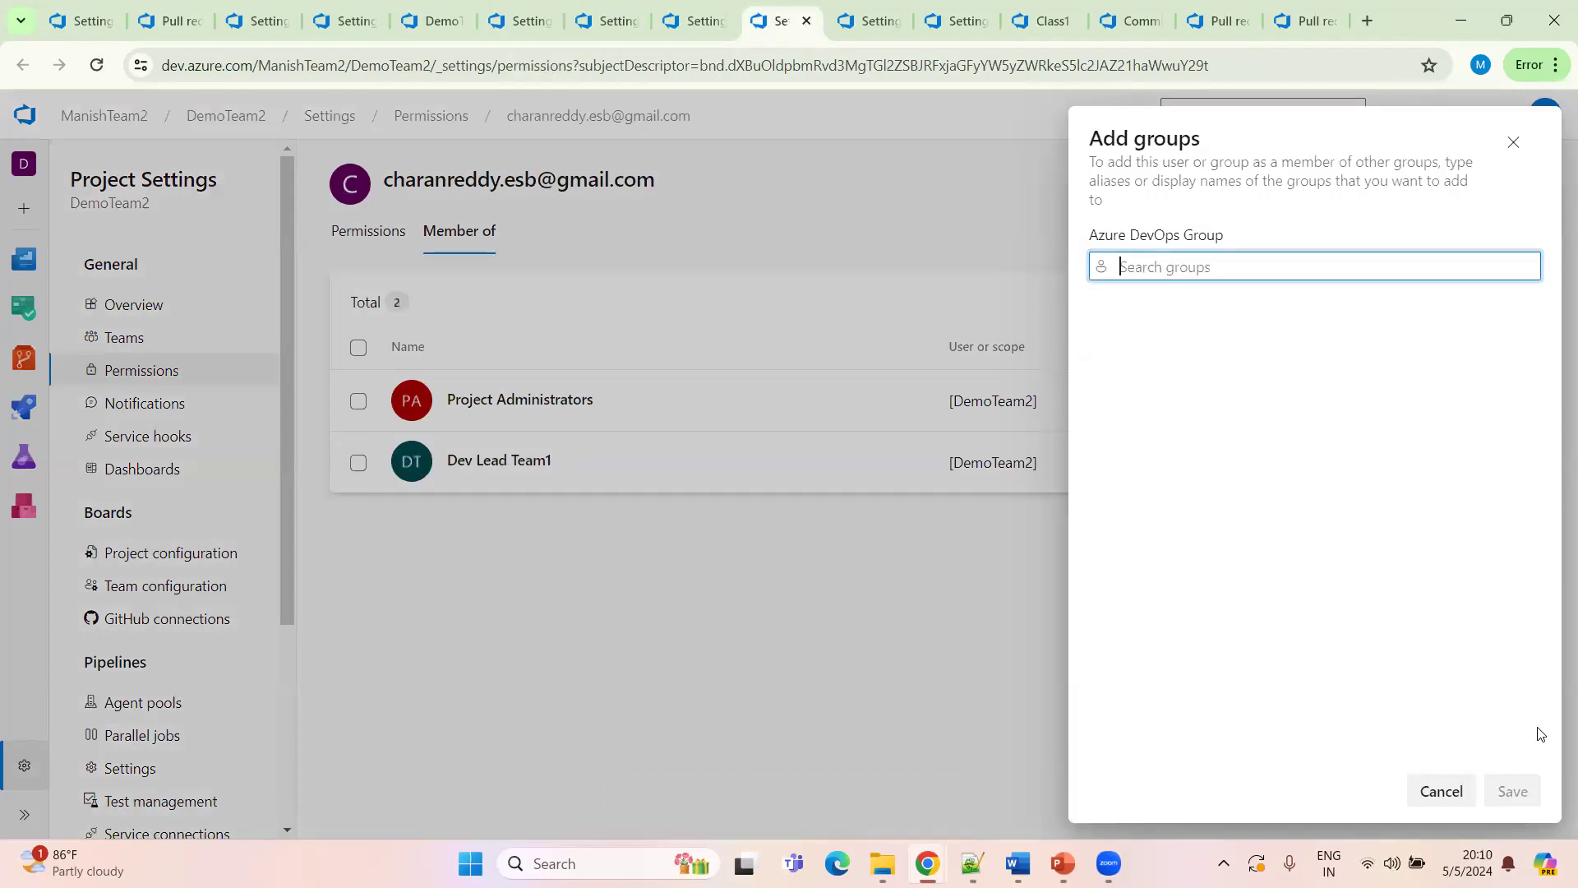
click(1520, 795)
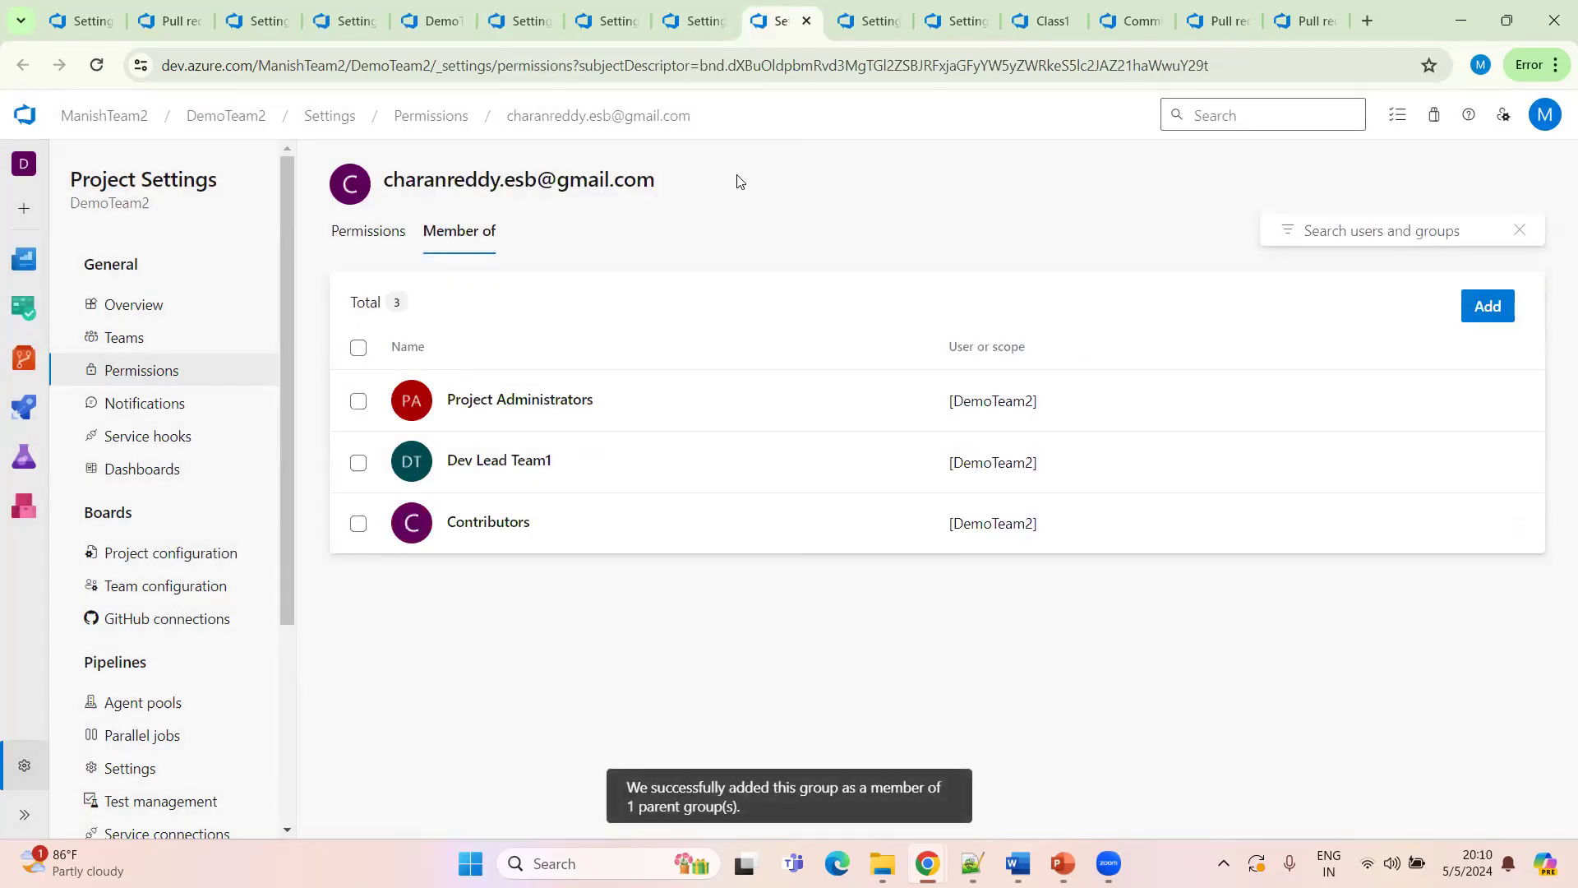
Close the spare user tabs and return to the remaining user's group memberships
click(695, 25)
click(720, 23)
click(720, 24)
click(720, 25)
click(719, 22)
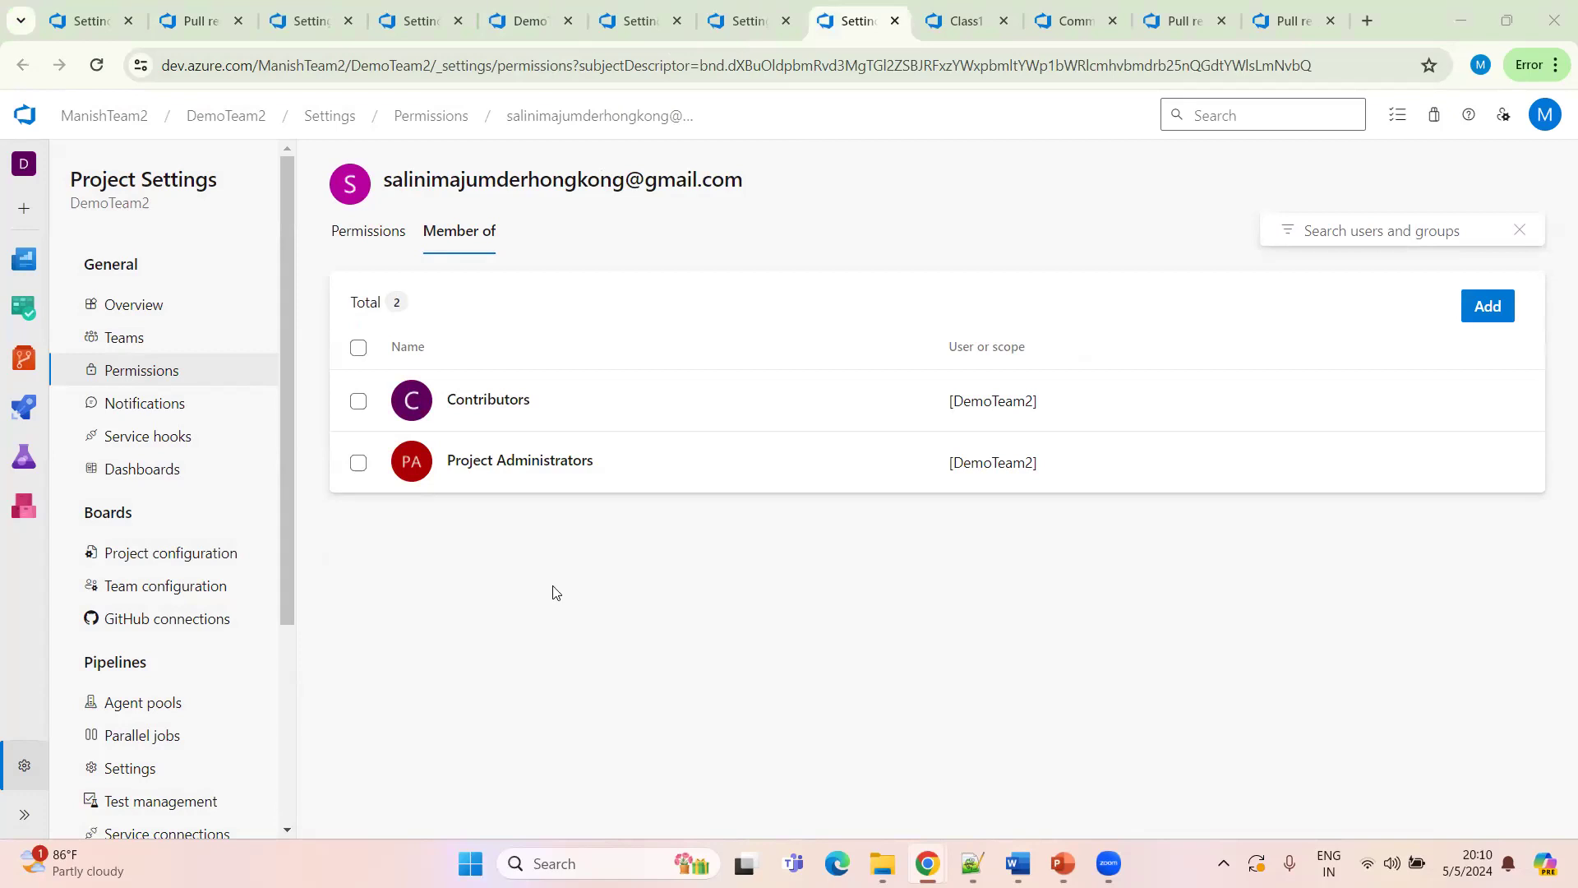
click(644, 23)
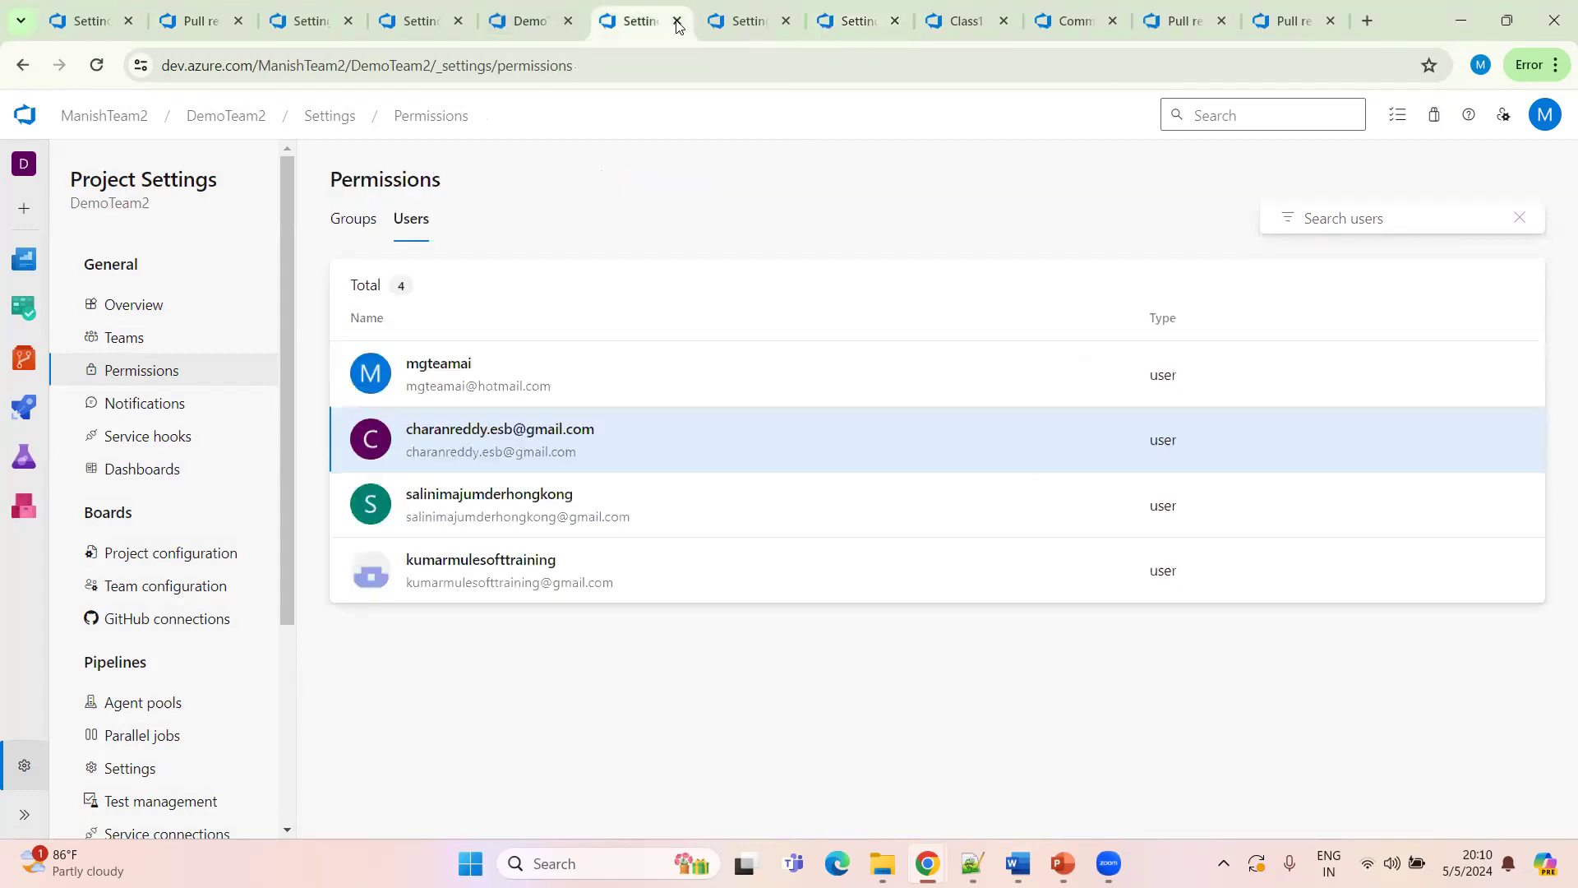
click(676, 23)
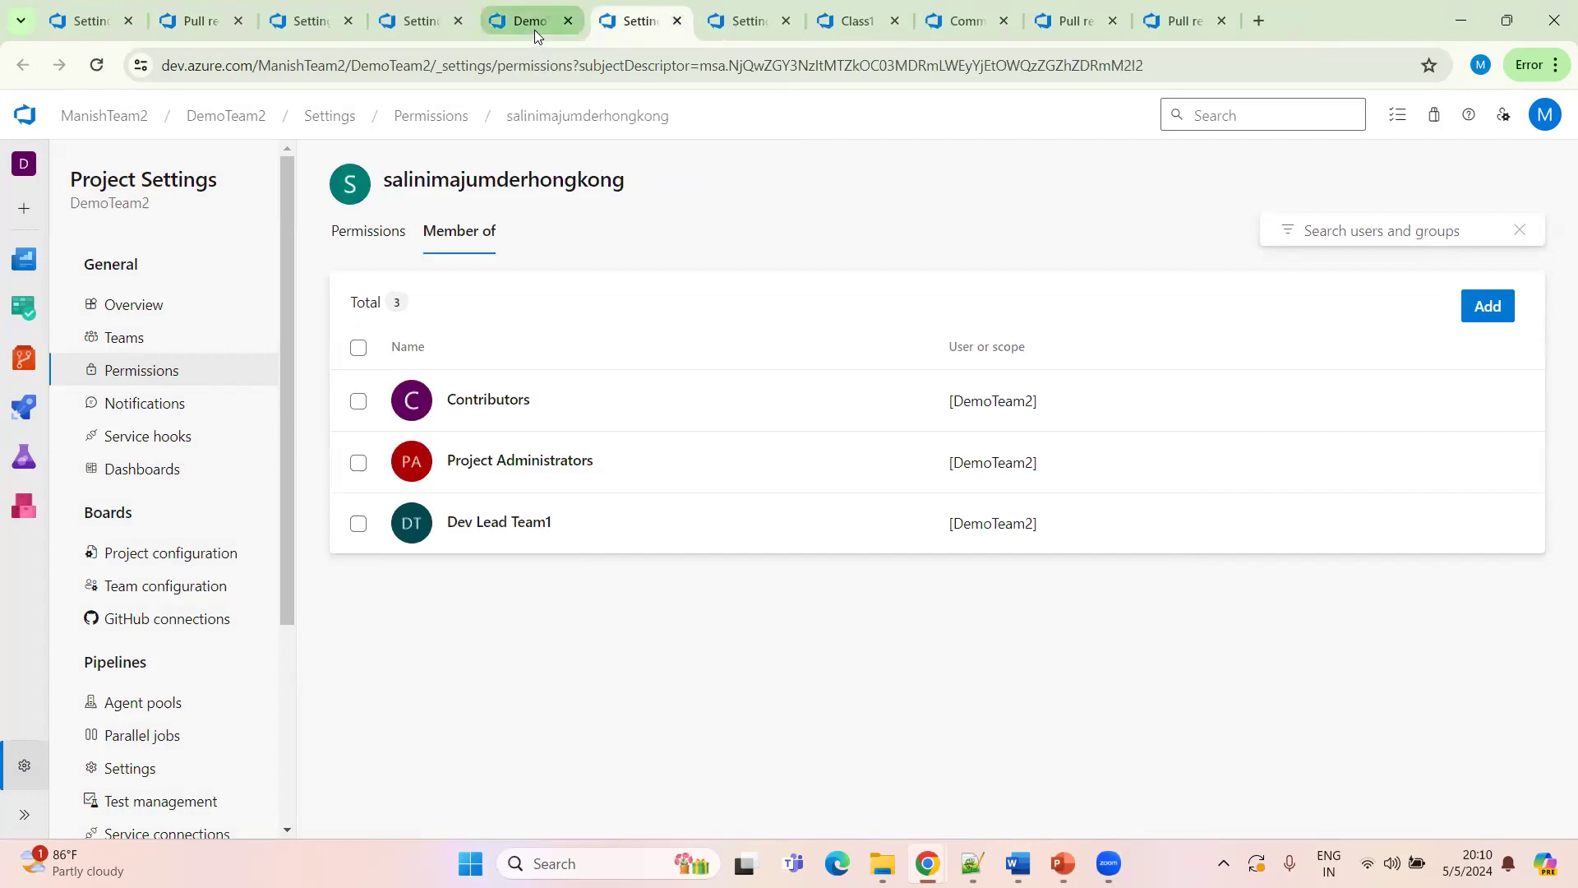
Start creating a new project permissions group named Dev Lead Team 3
click(120, 371)
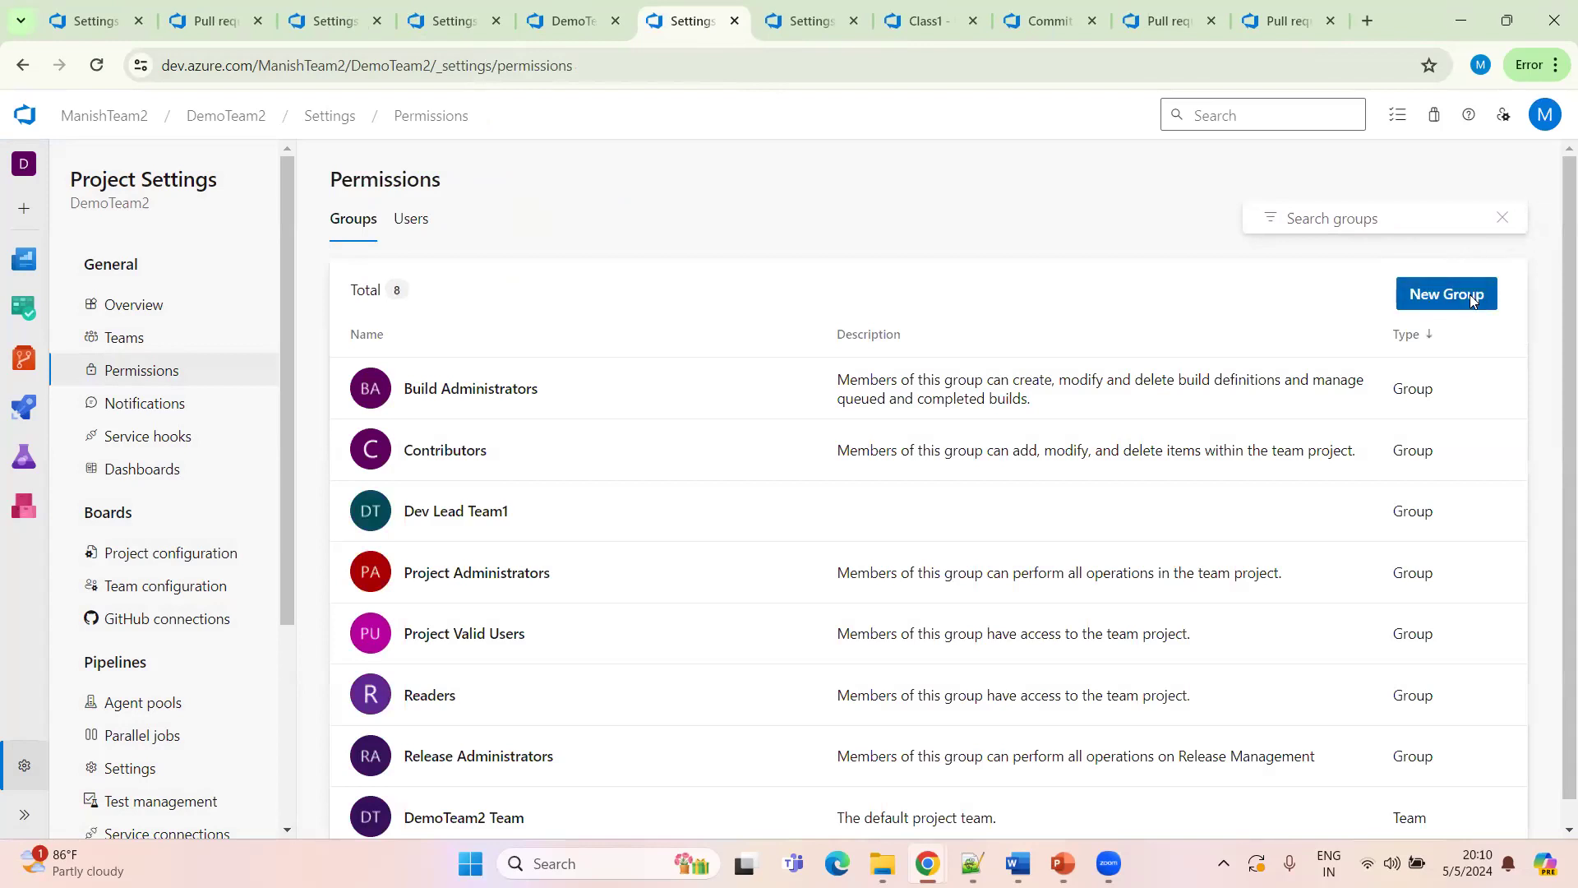
click(1471, 301)
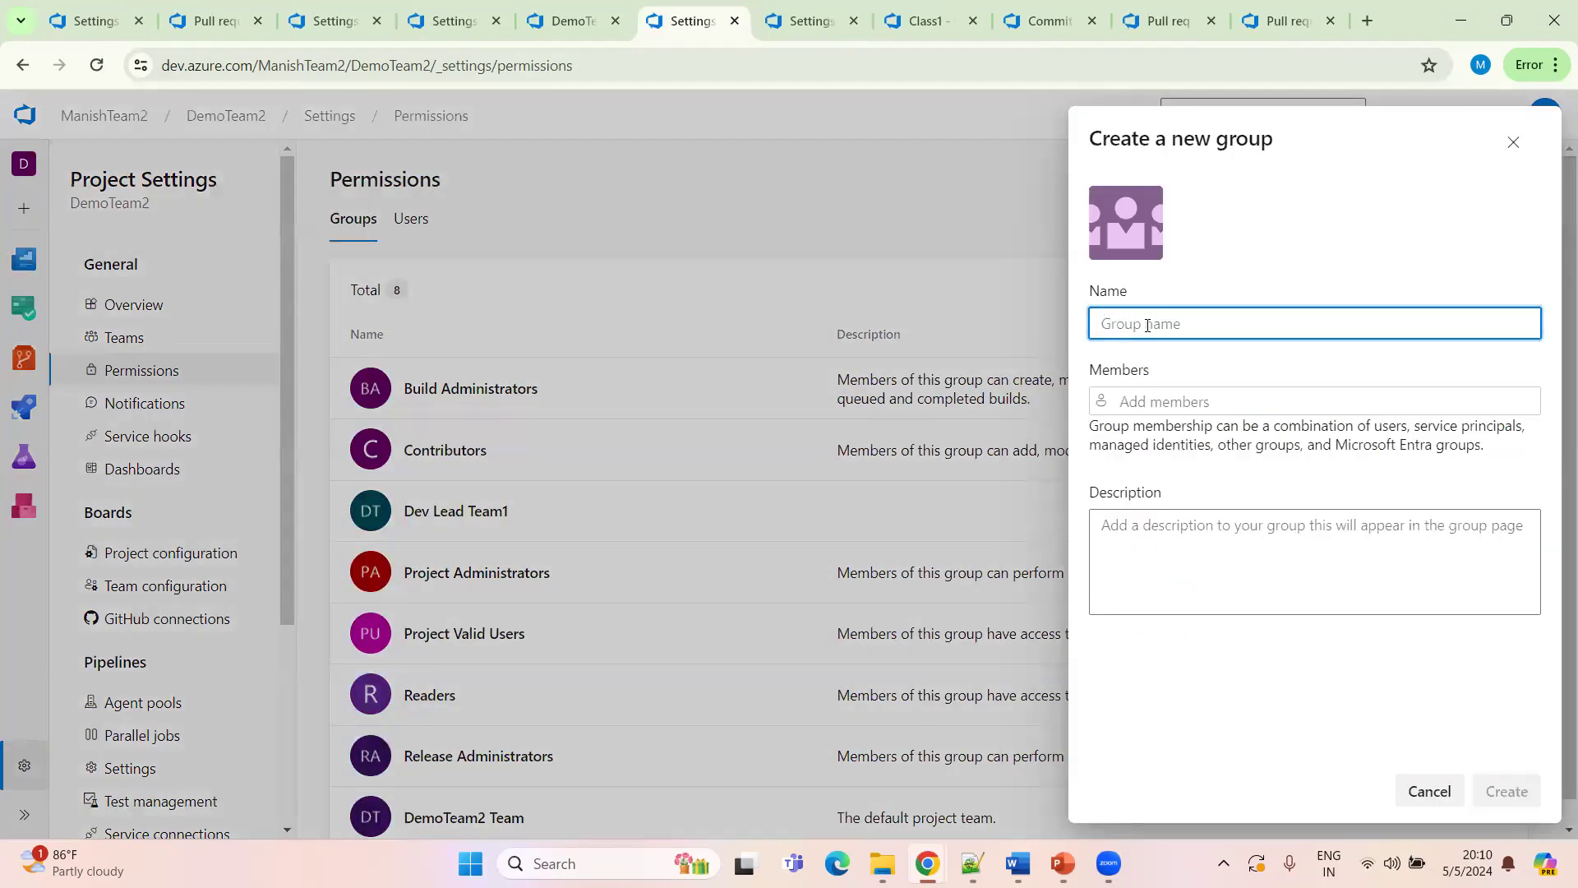
text(Dev Lead)
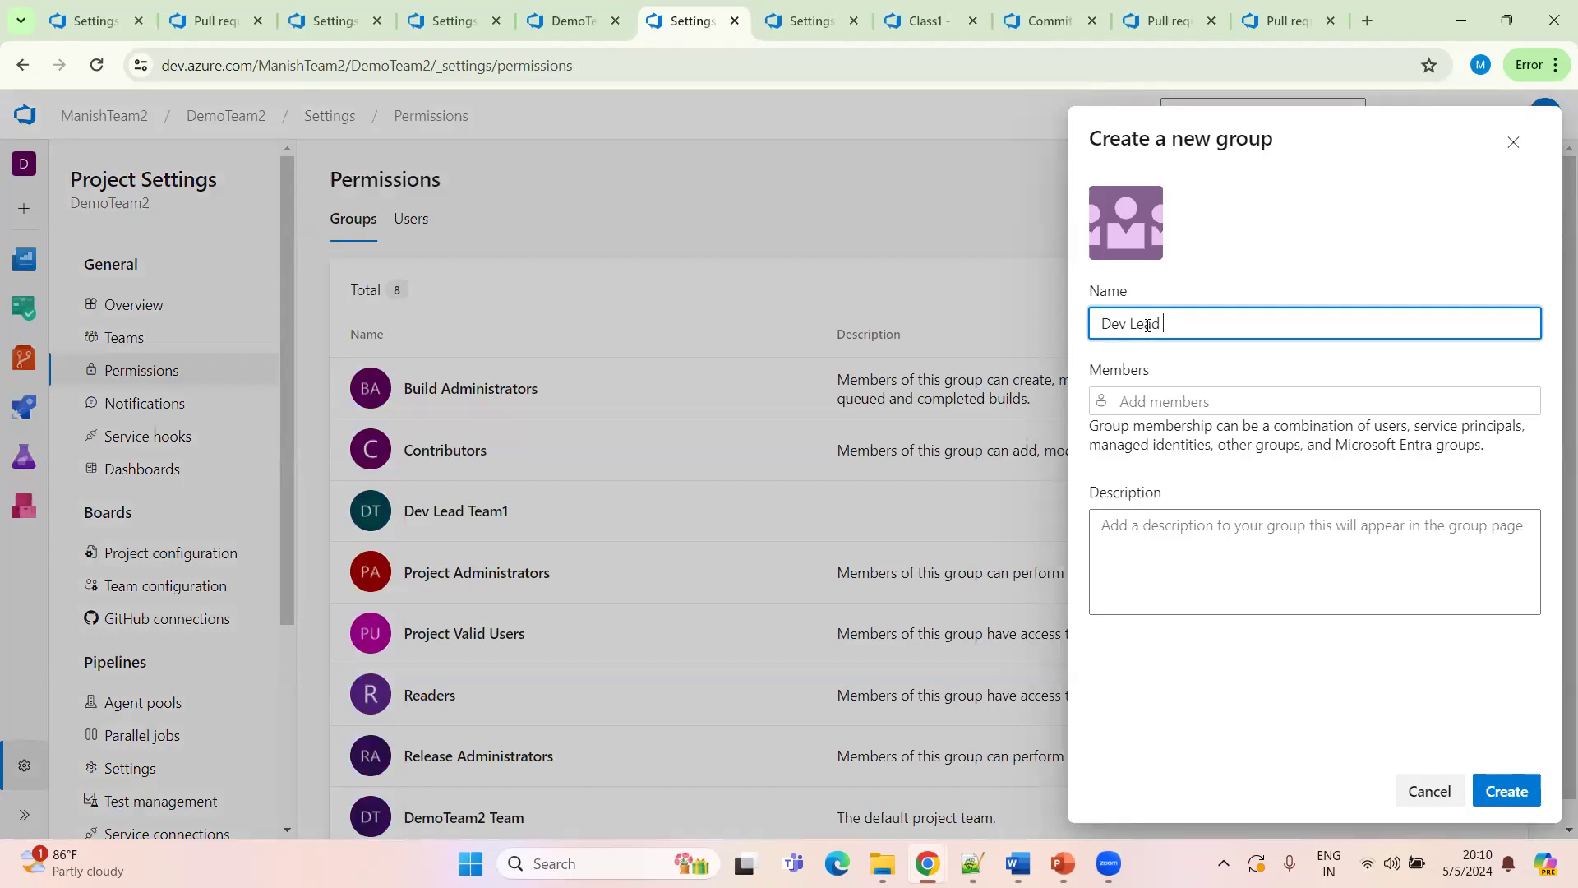
text(Team)
Copy the trainee user's e-mail from the Notepad++ note and add that user as a group member
click(1151, 398)
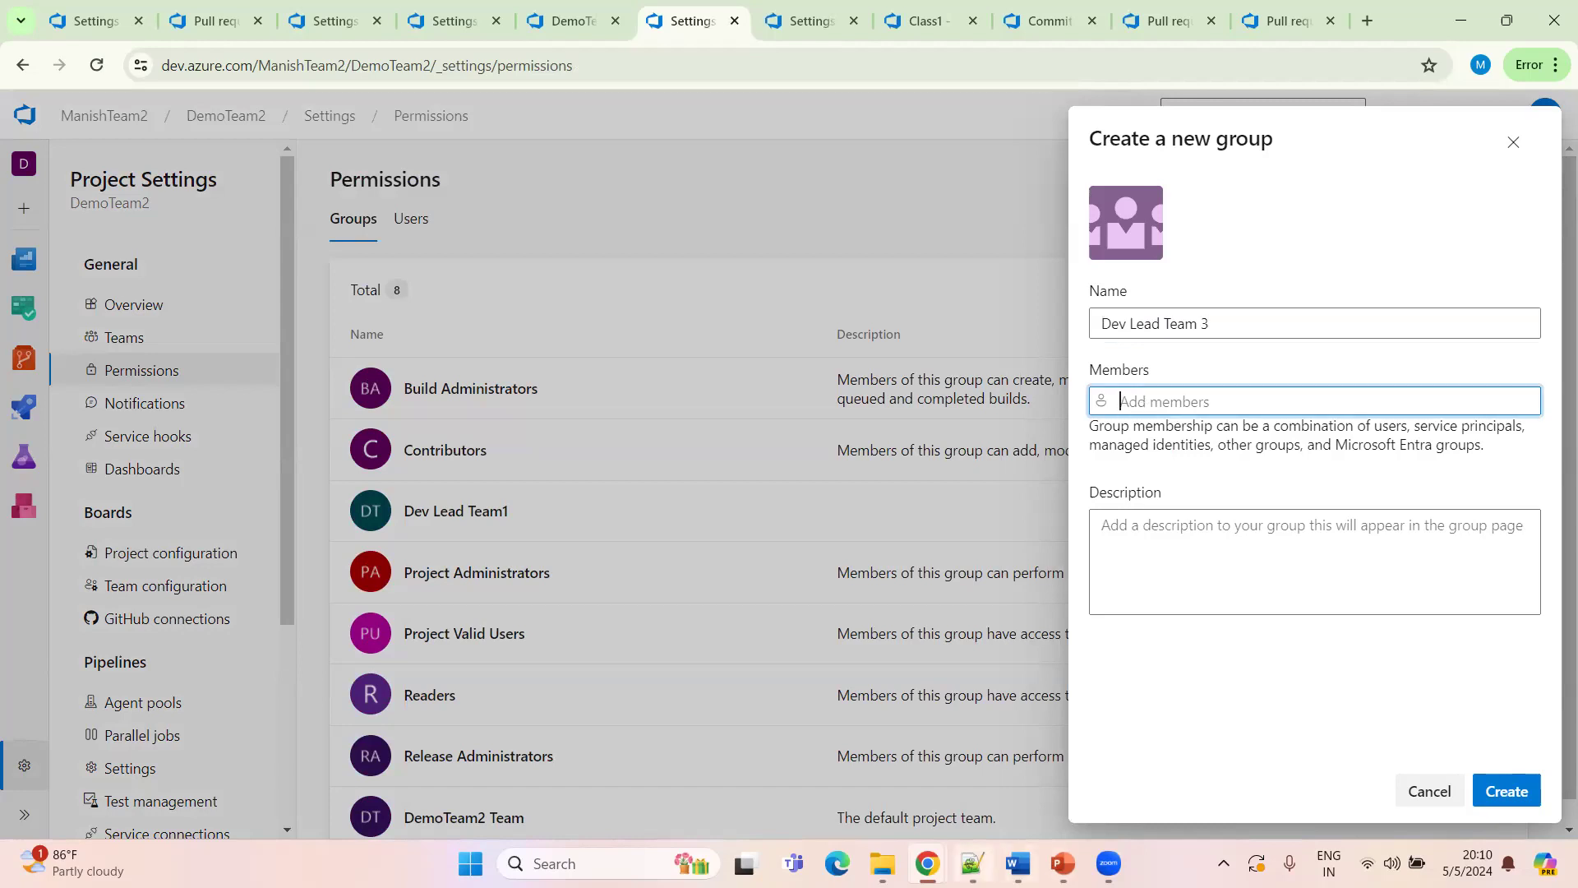
key(alt+Tab)
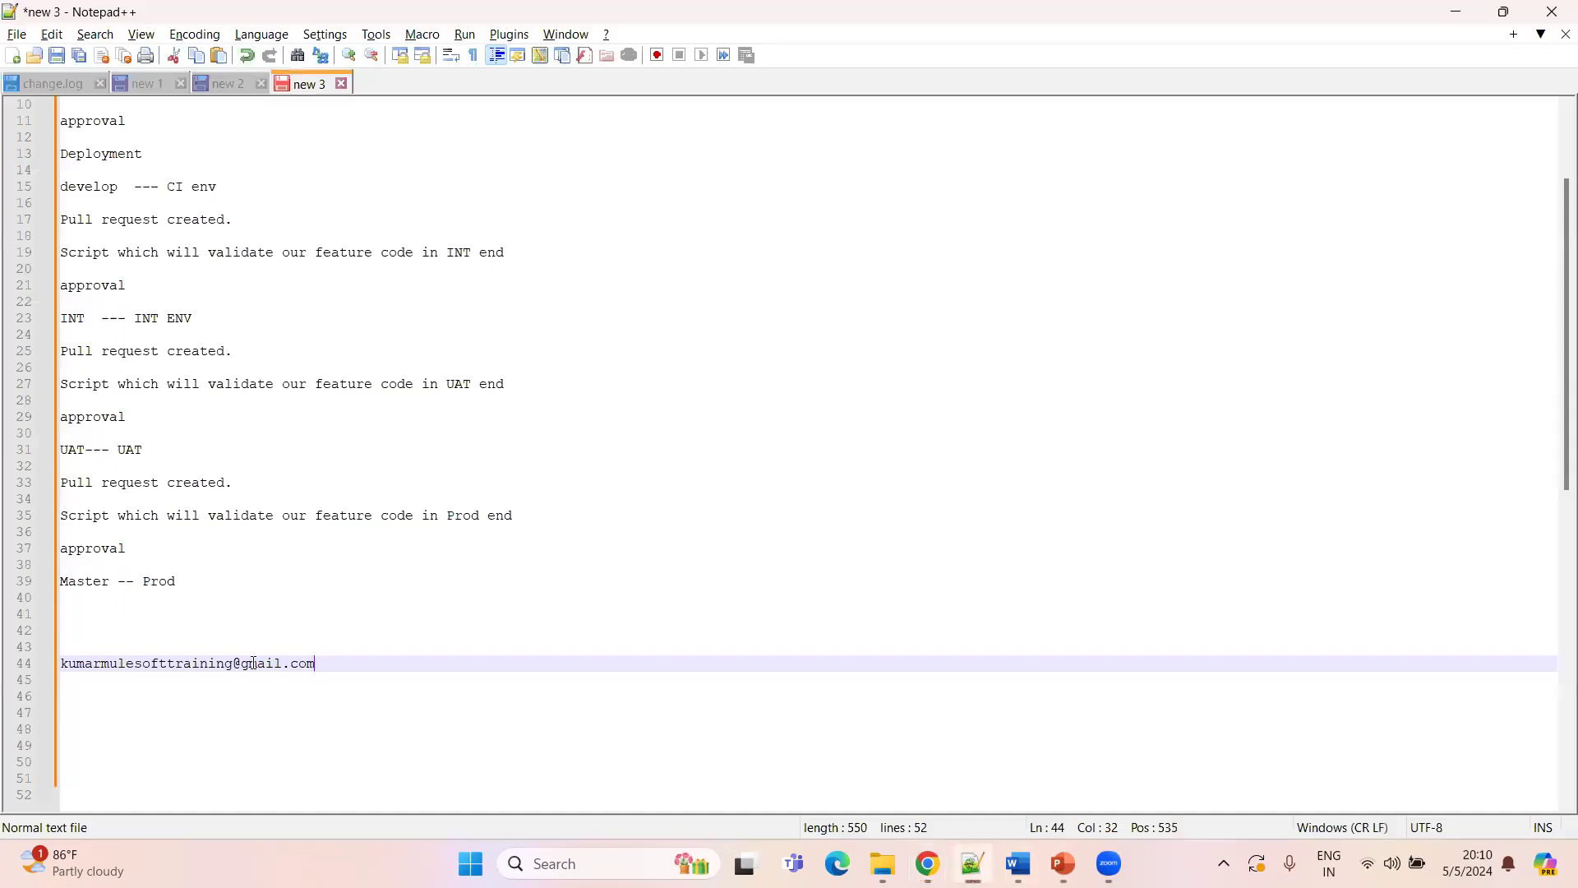
drag(315, 664, 48, 664)
key(ctrl+c)
key(alt+Tab)
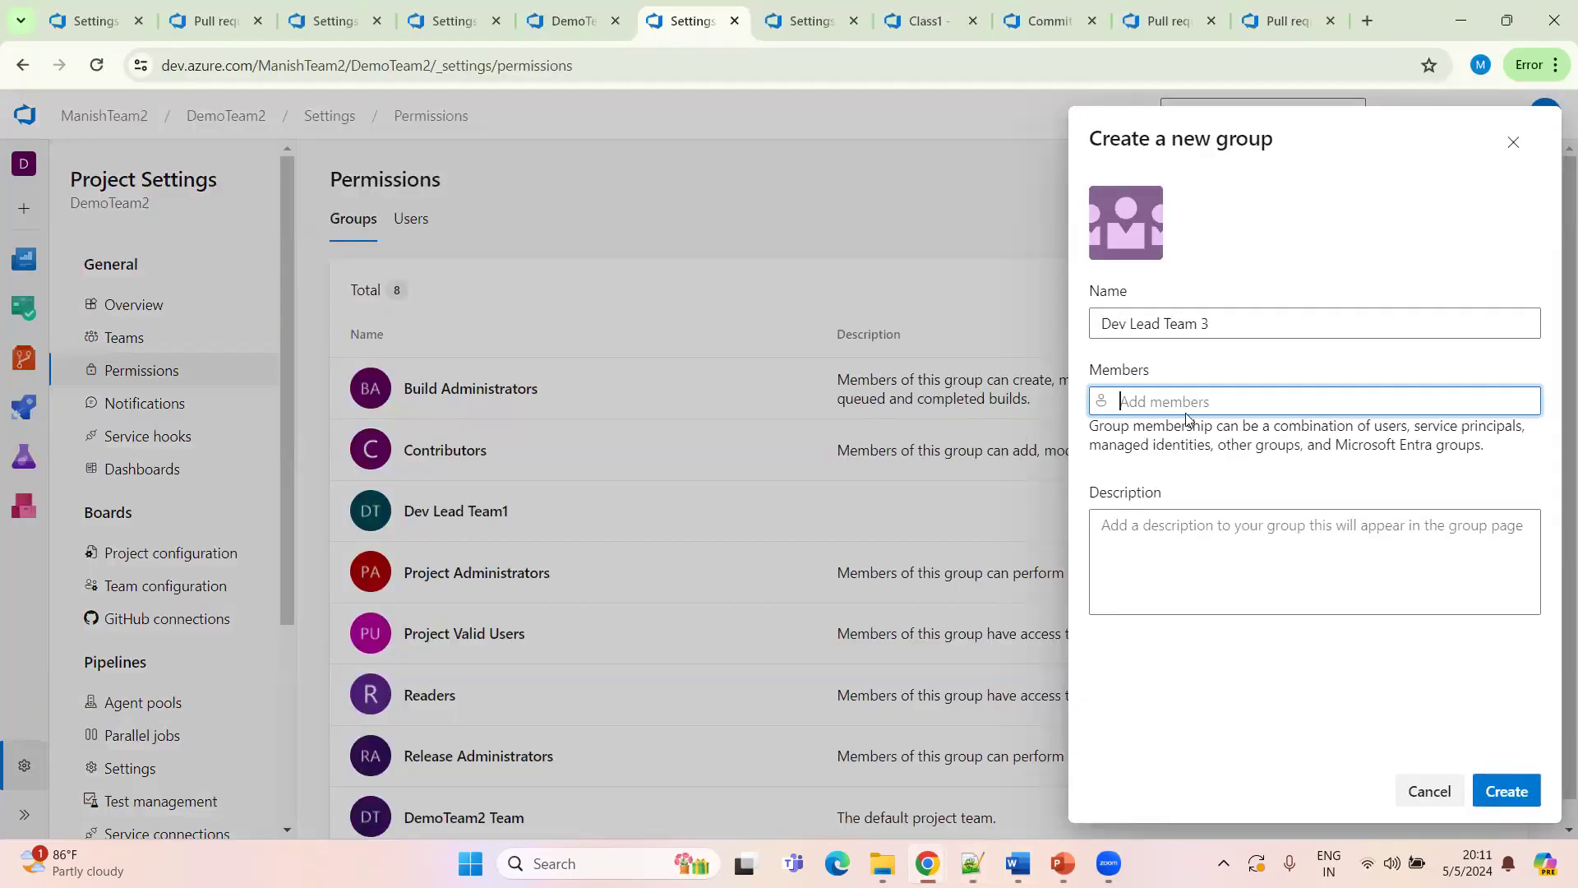
key(ctrl+v)
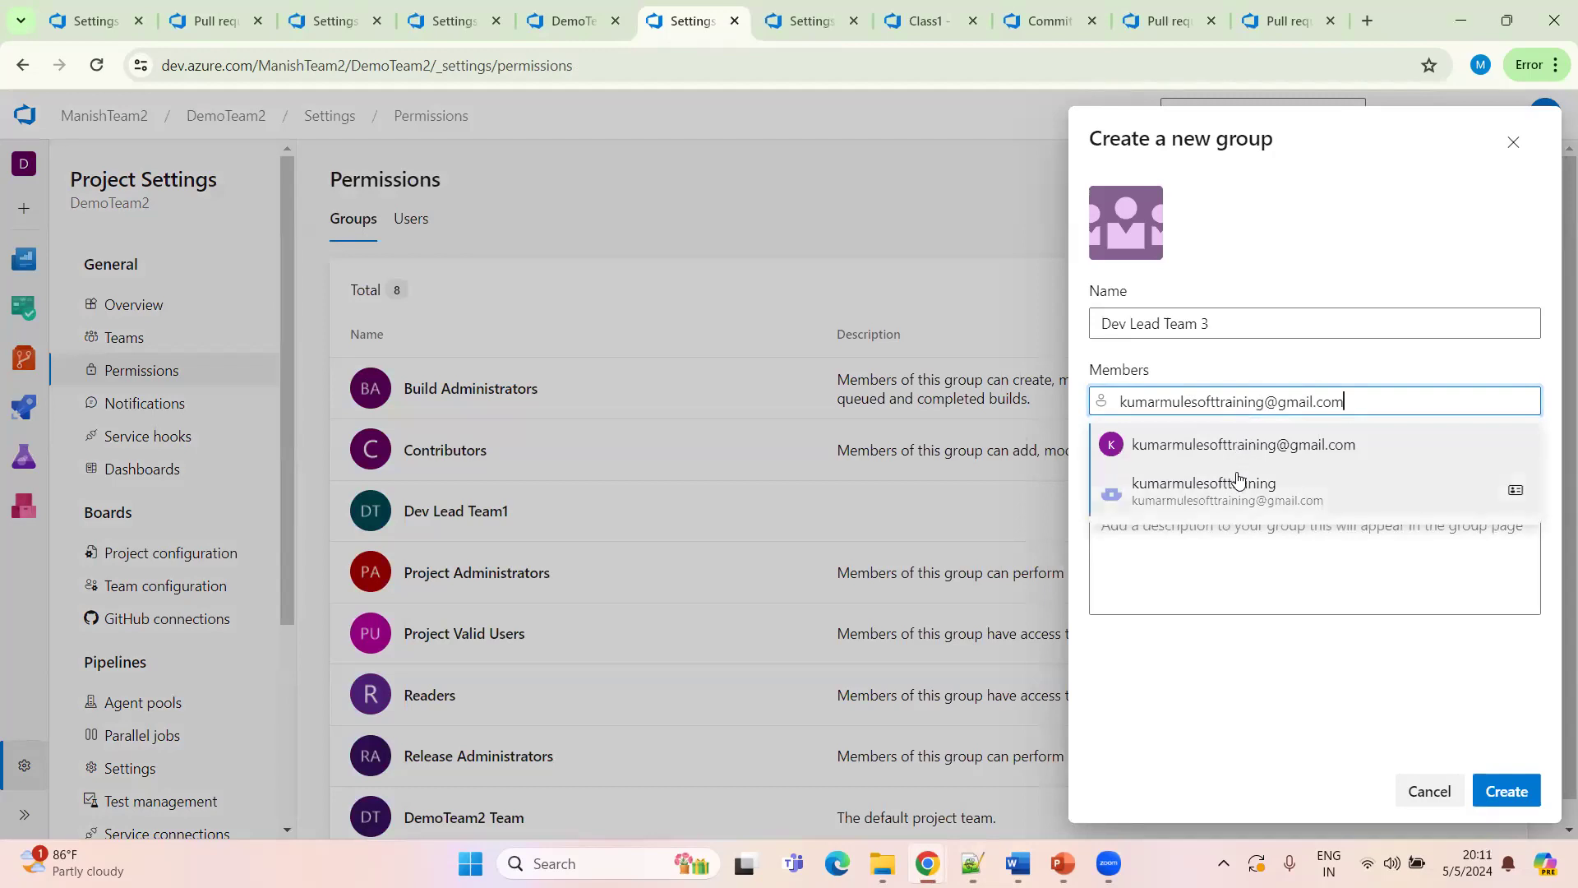
click(1197, 503)
Add the other two invited users as members and create the Dev Lead Team 3 group
text(sal)
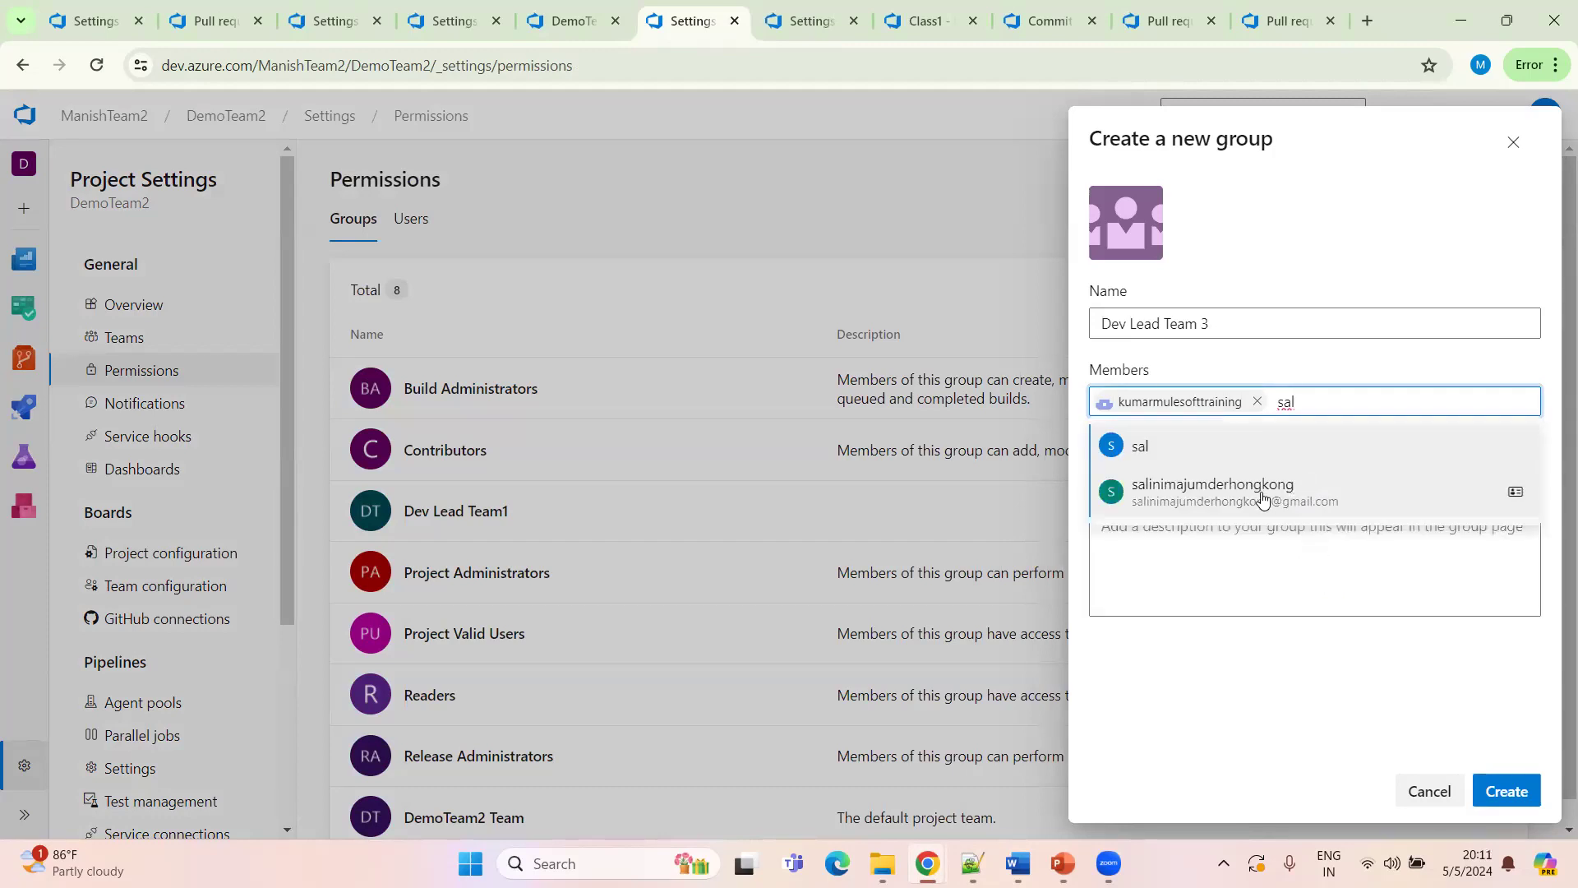
click(1240, 497)
text(c)
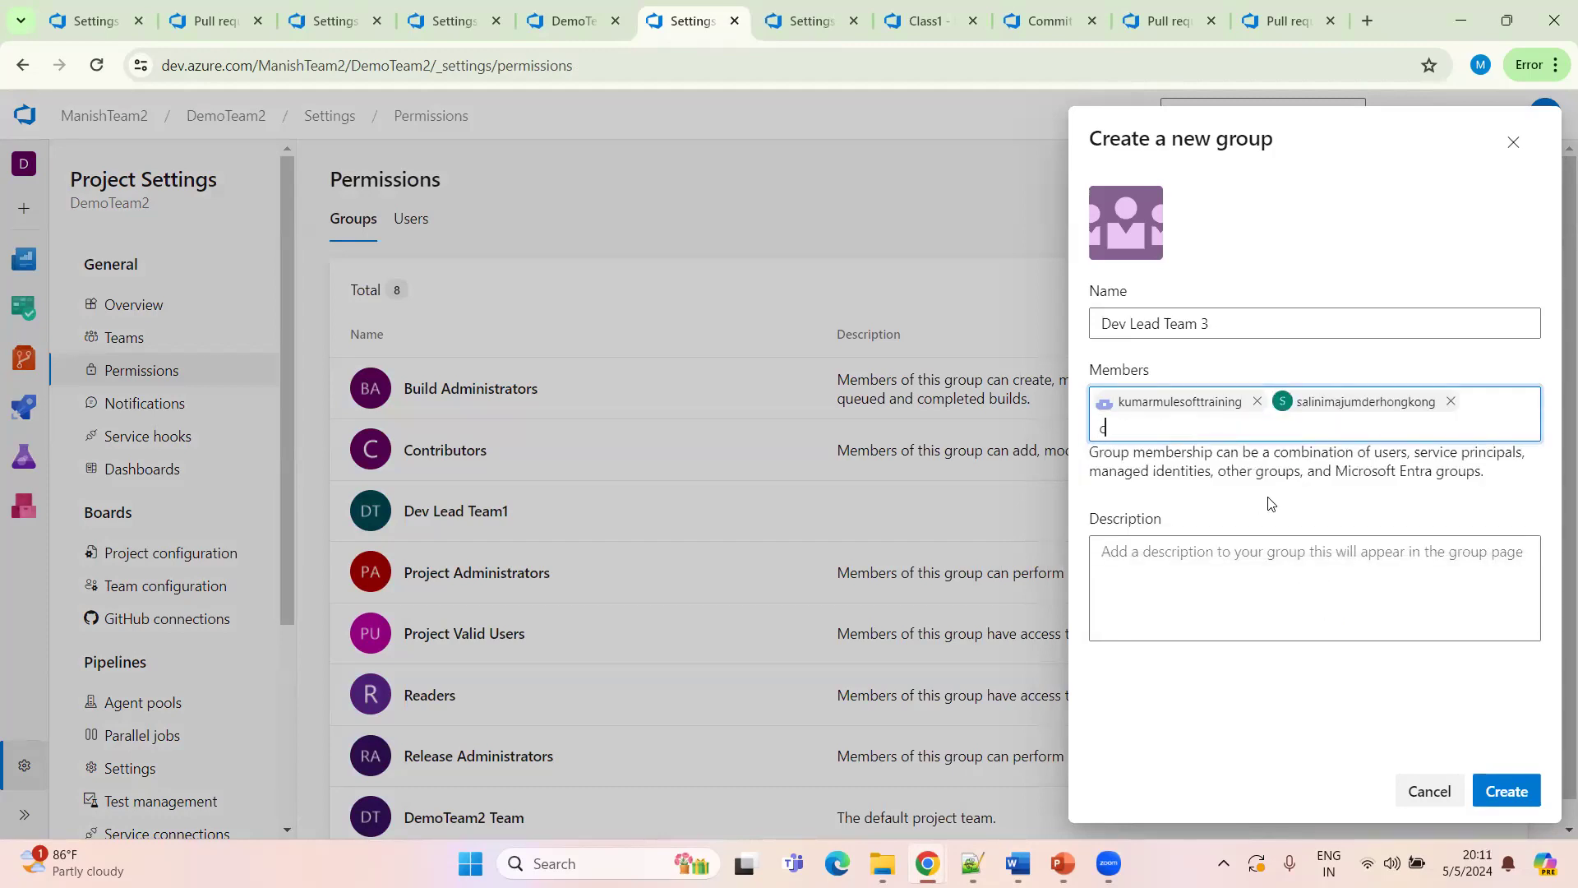
text(har)
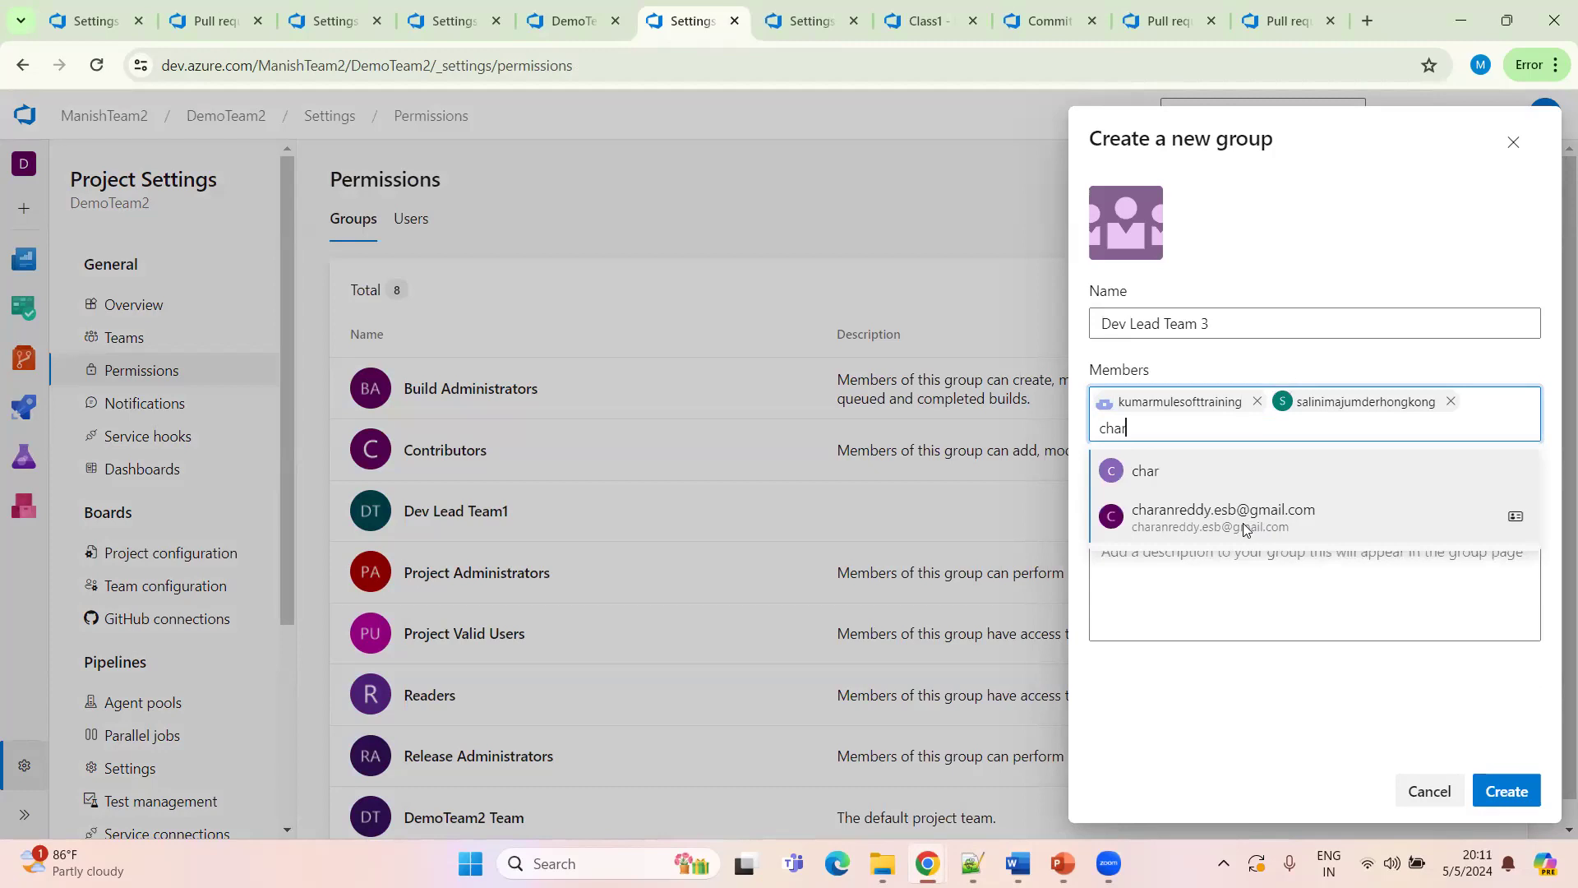
click(1259, 516)
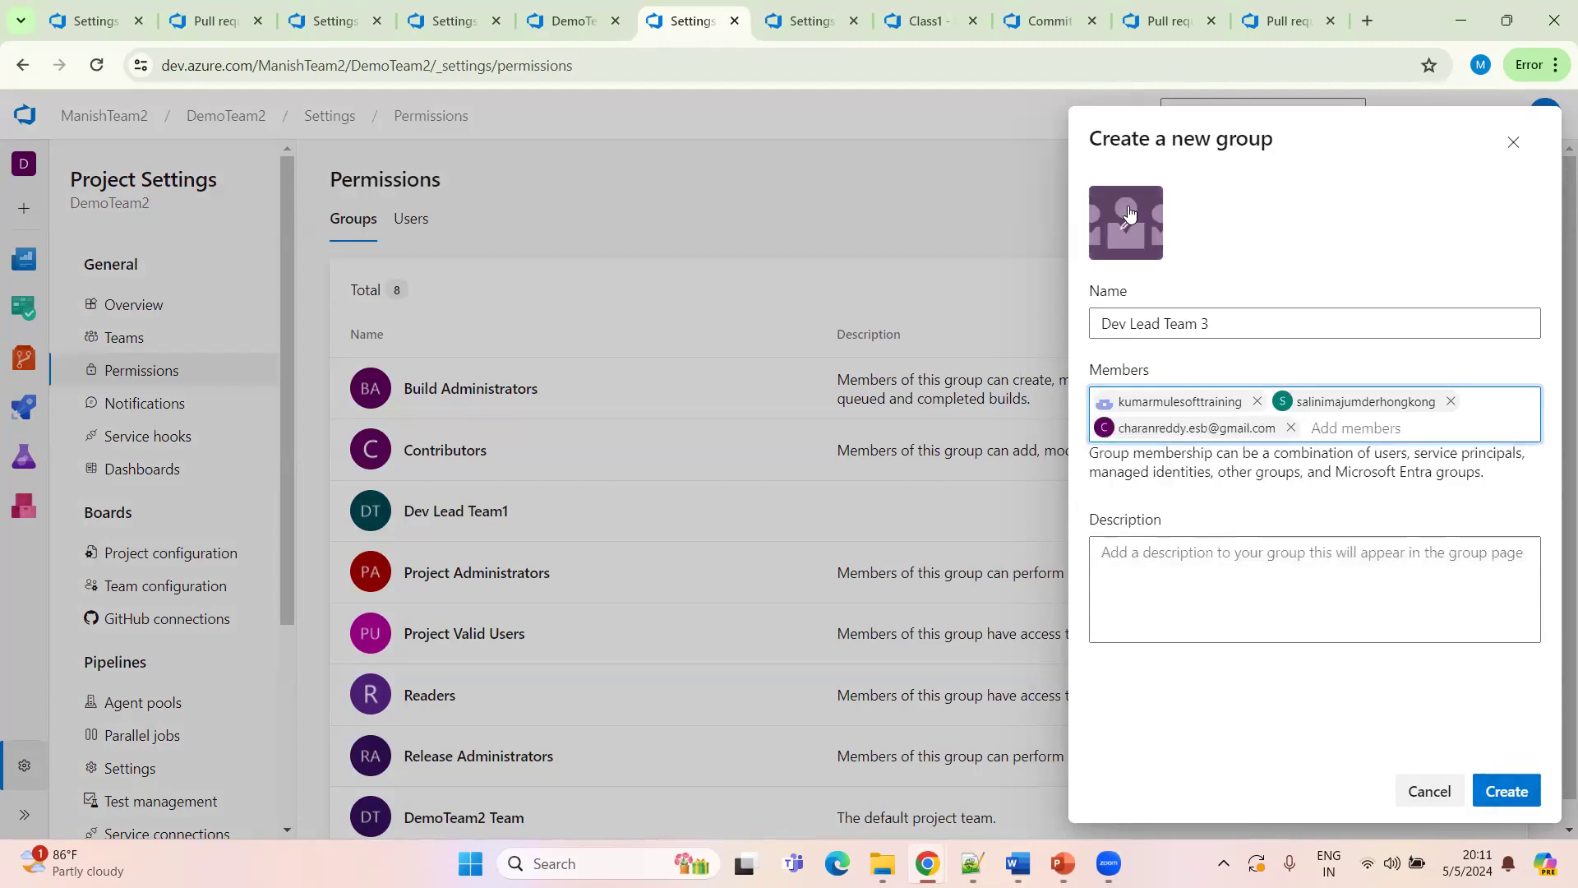
click(1512, 790)
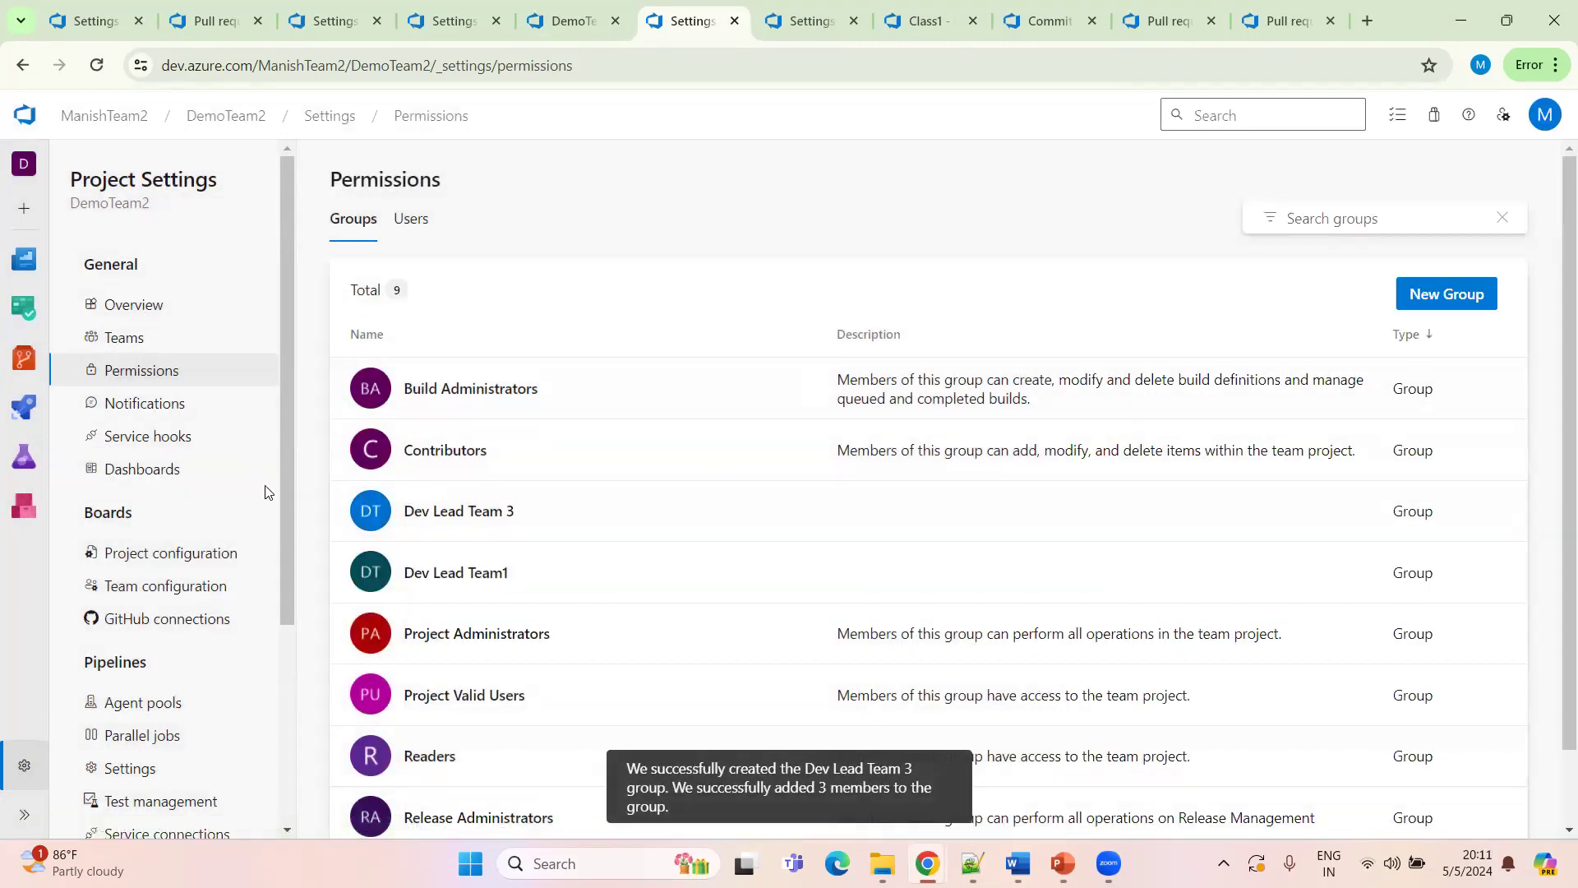
Open the branch policies of the Develop branch from the repository's branches list
click(226, 115)
click(496, 20)
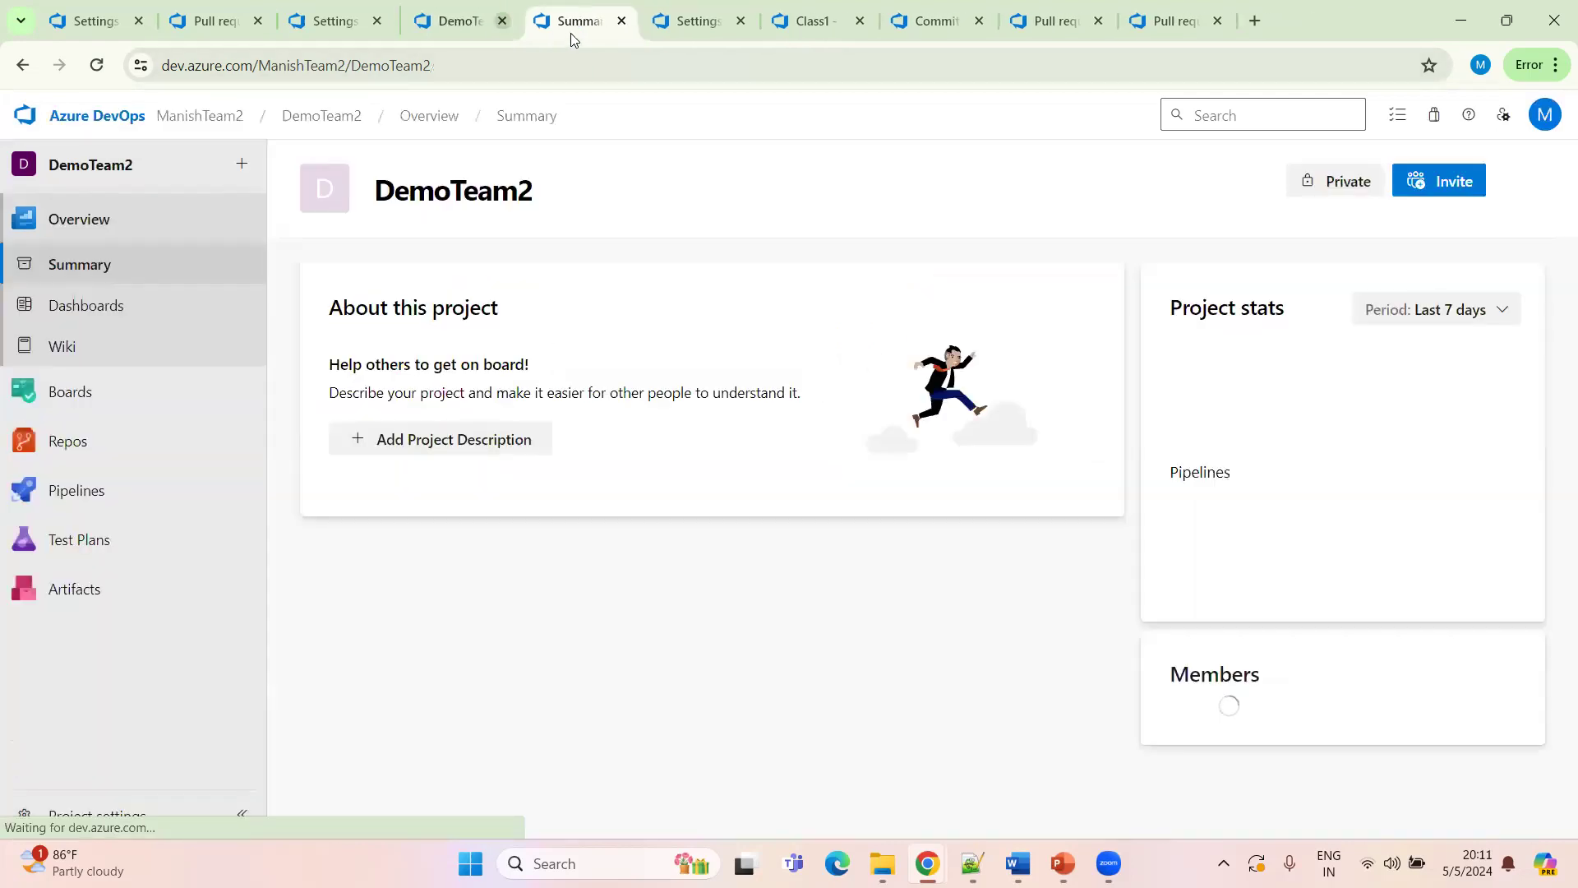
mouse_move(106, 496)
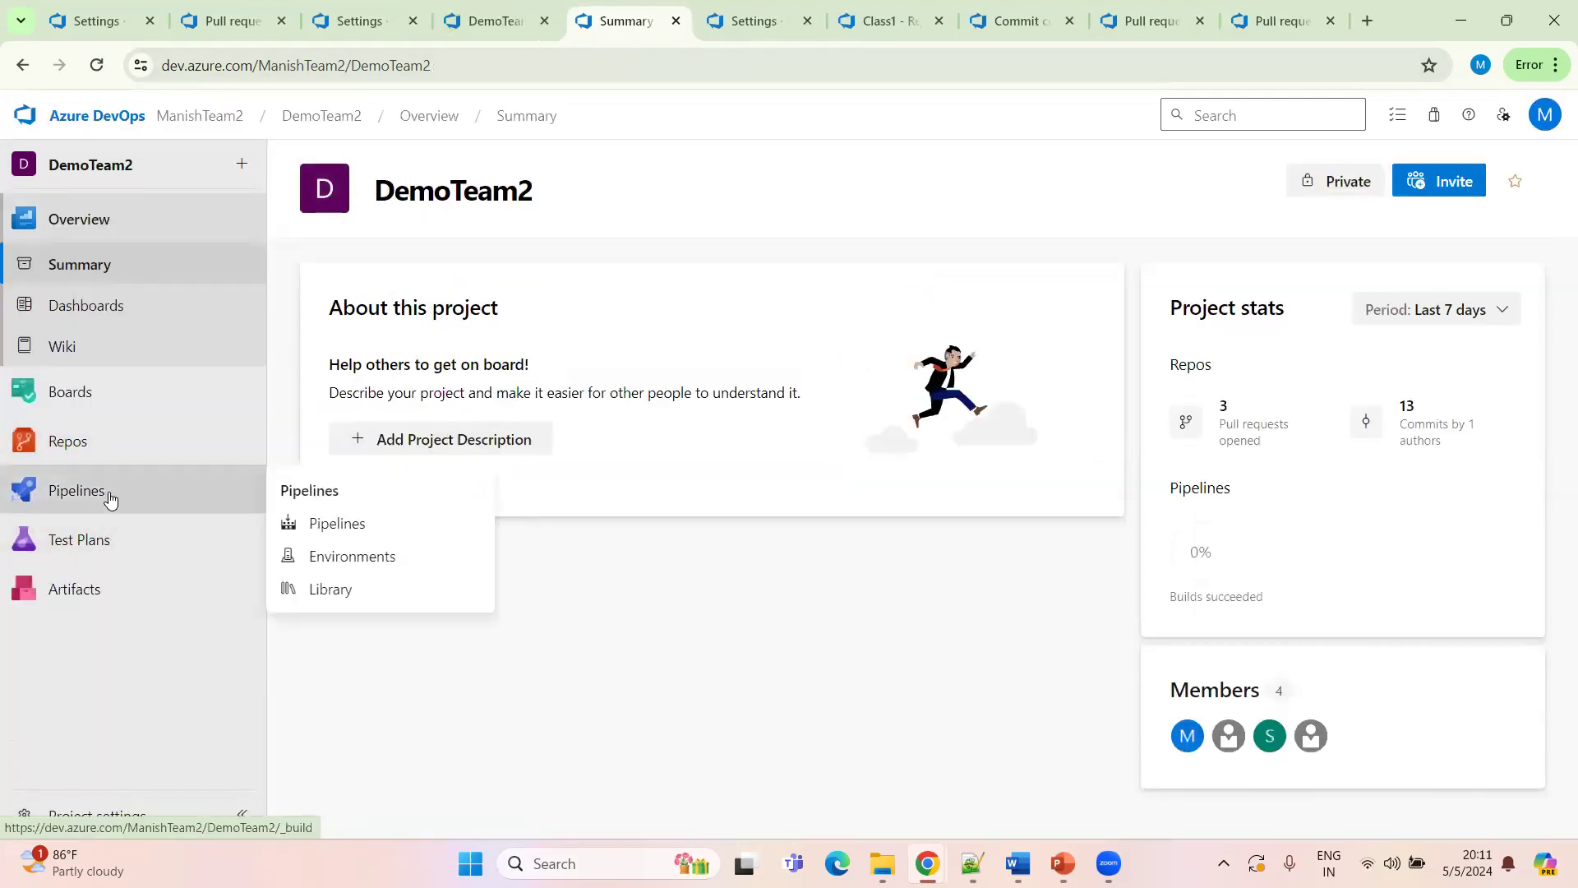
mouse_move(118, 464)
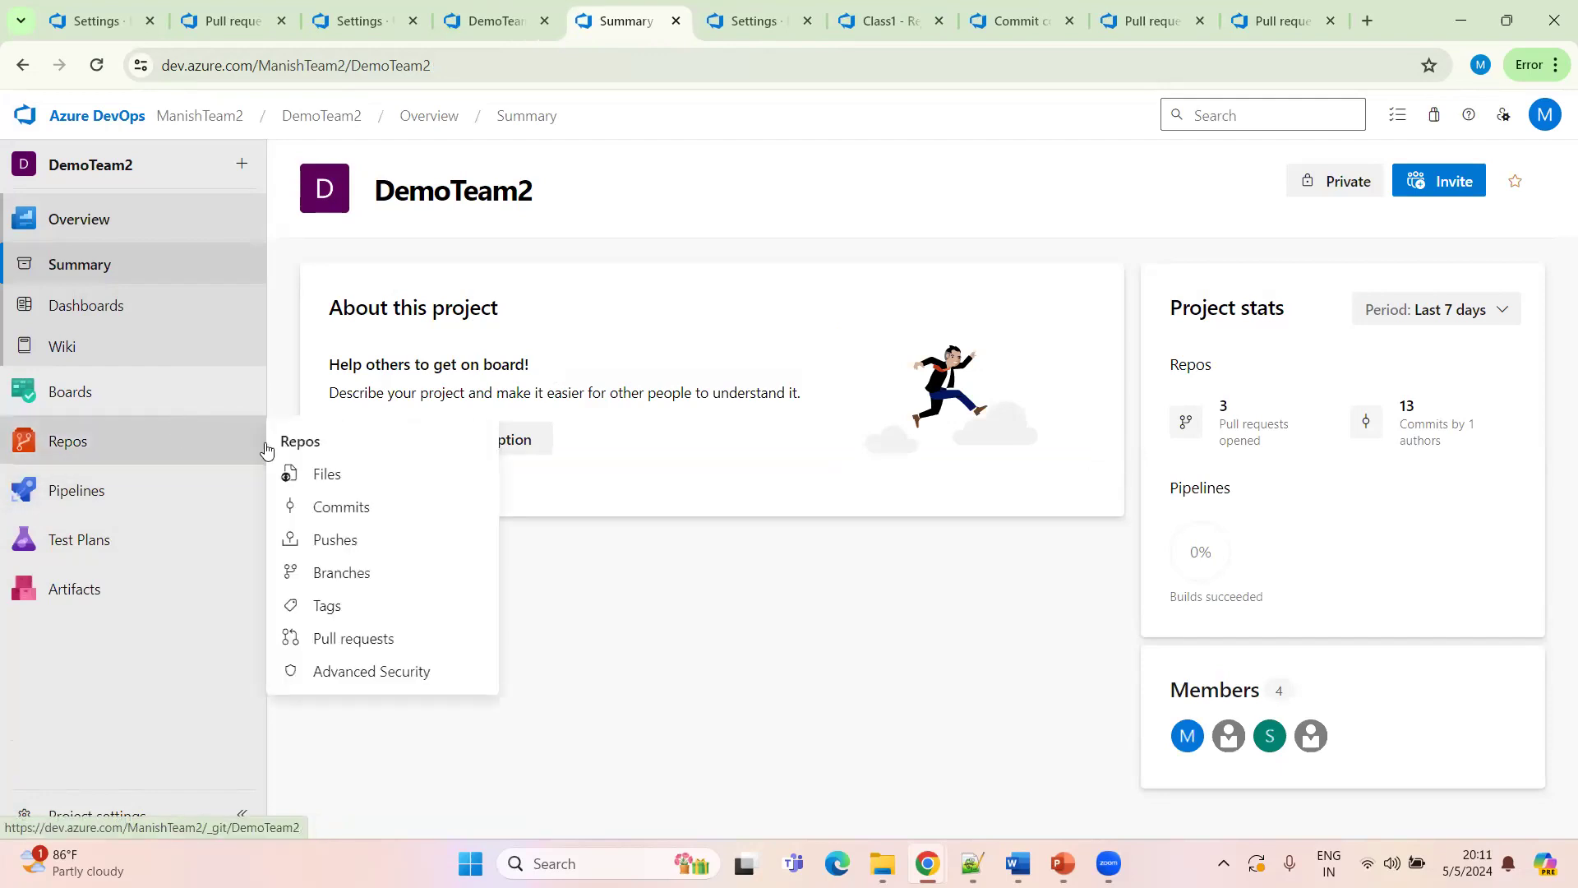
click(350, 576)
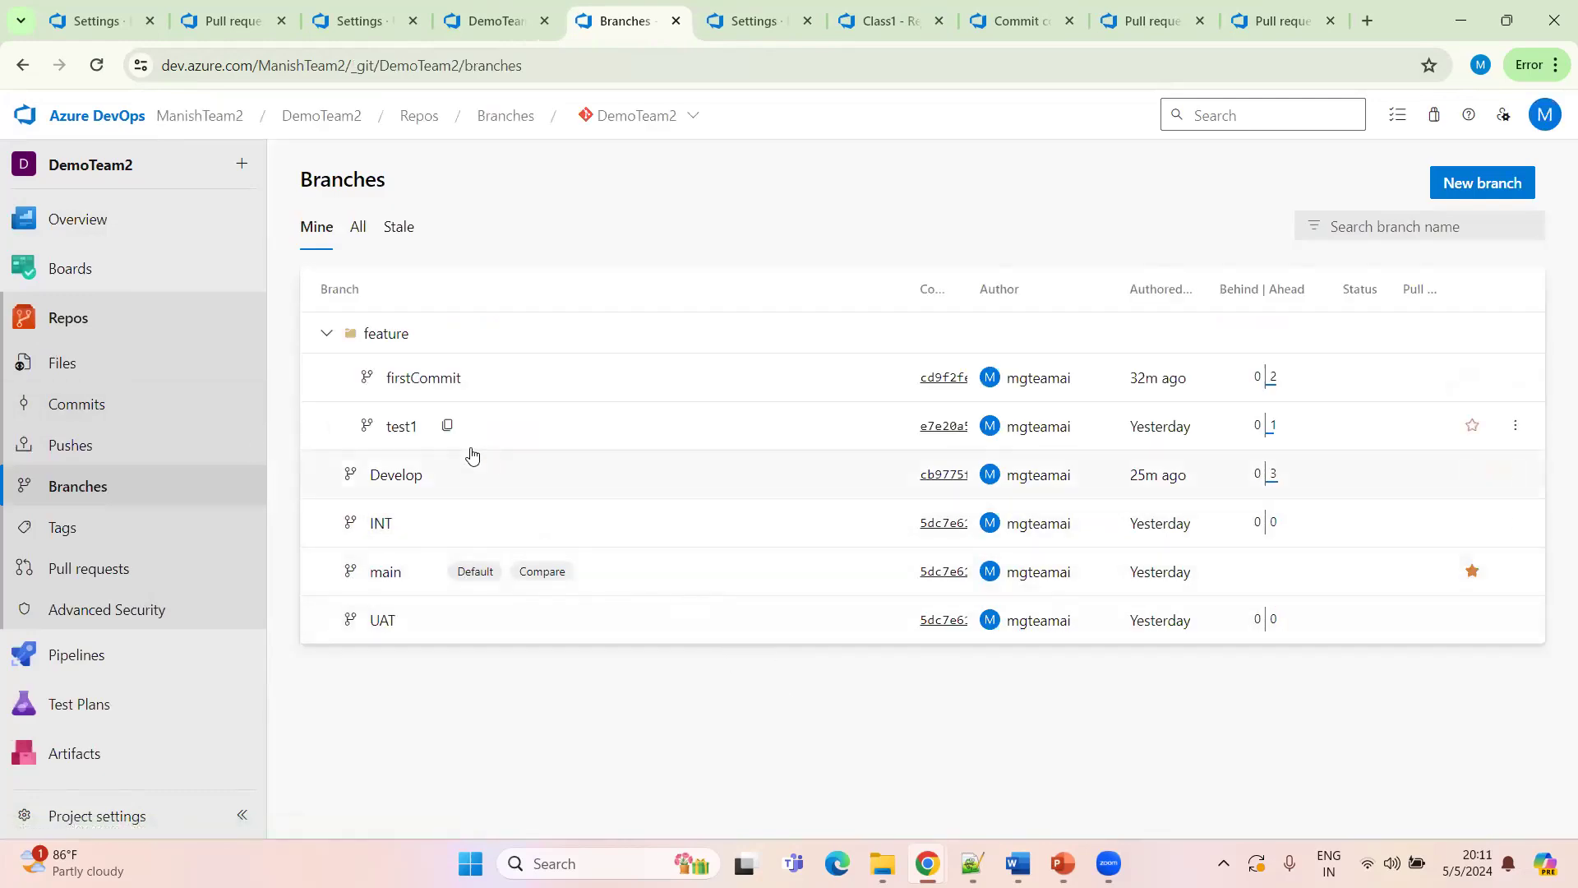
click(1515, 475)
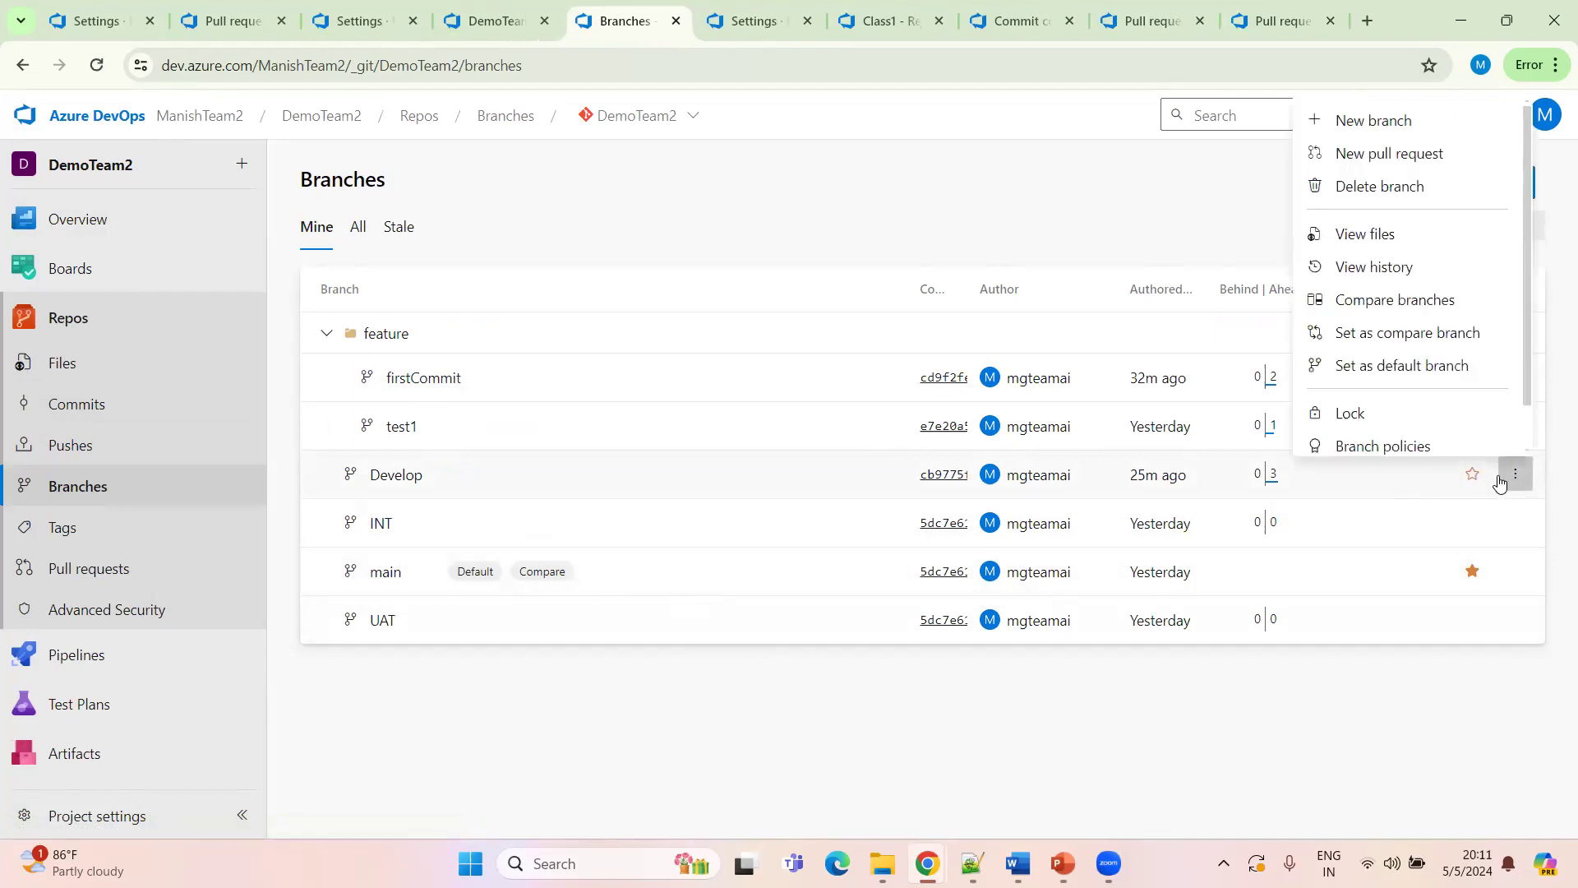
scroll(1434, 387, down, 1)
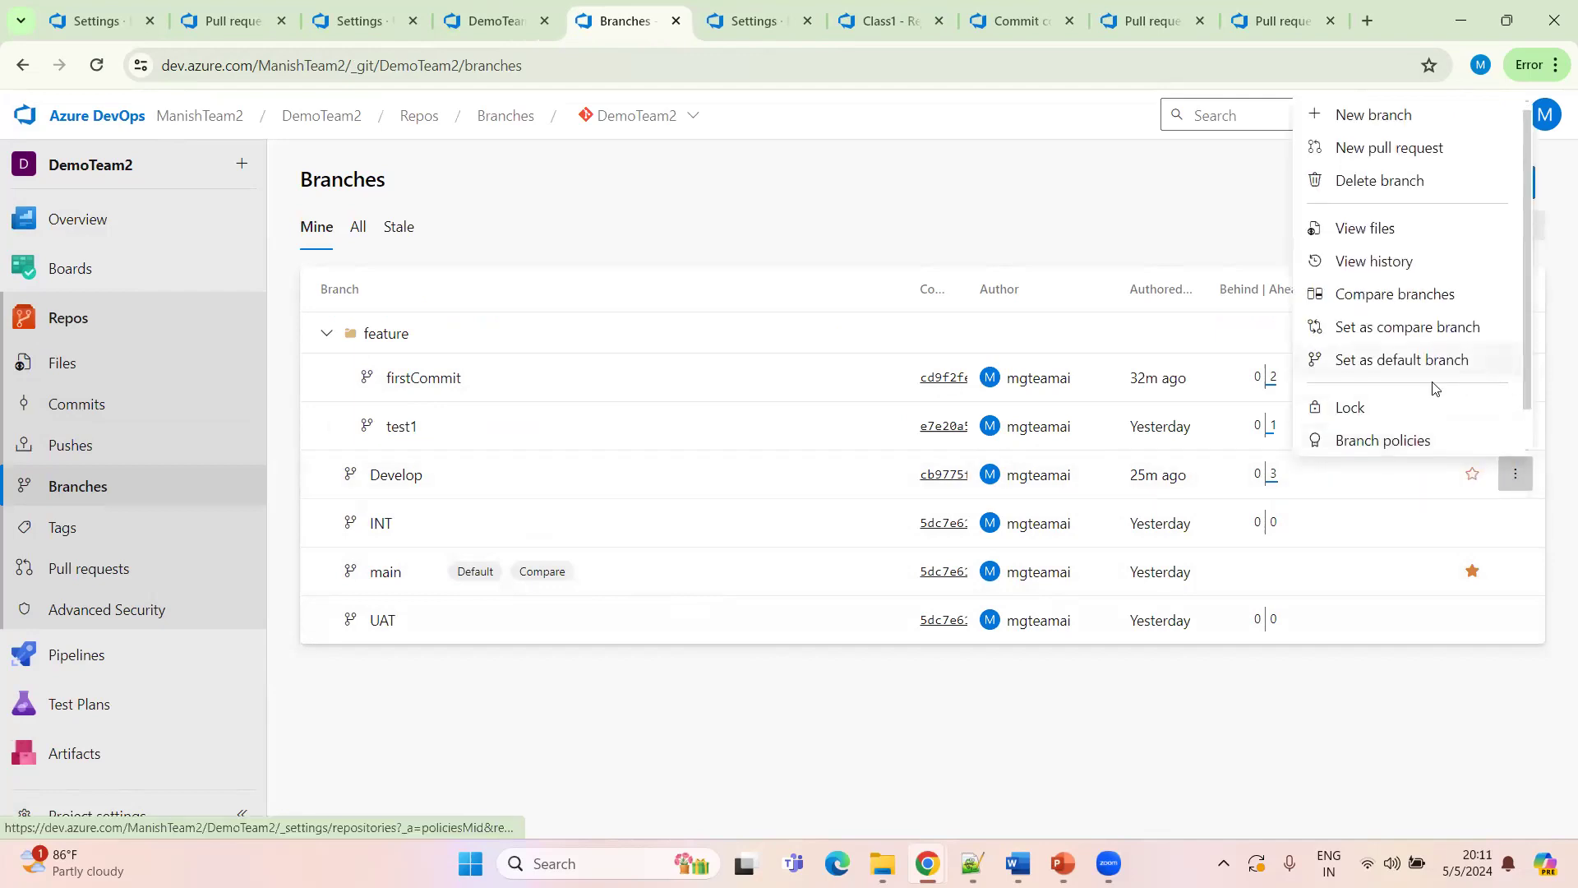
click(1379, 443)
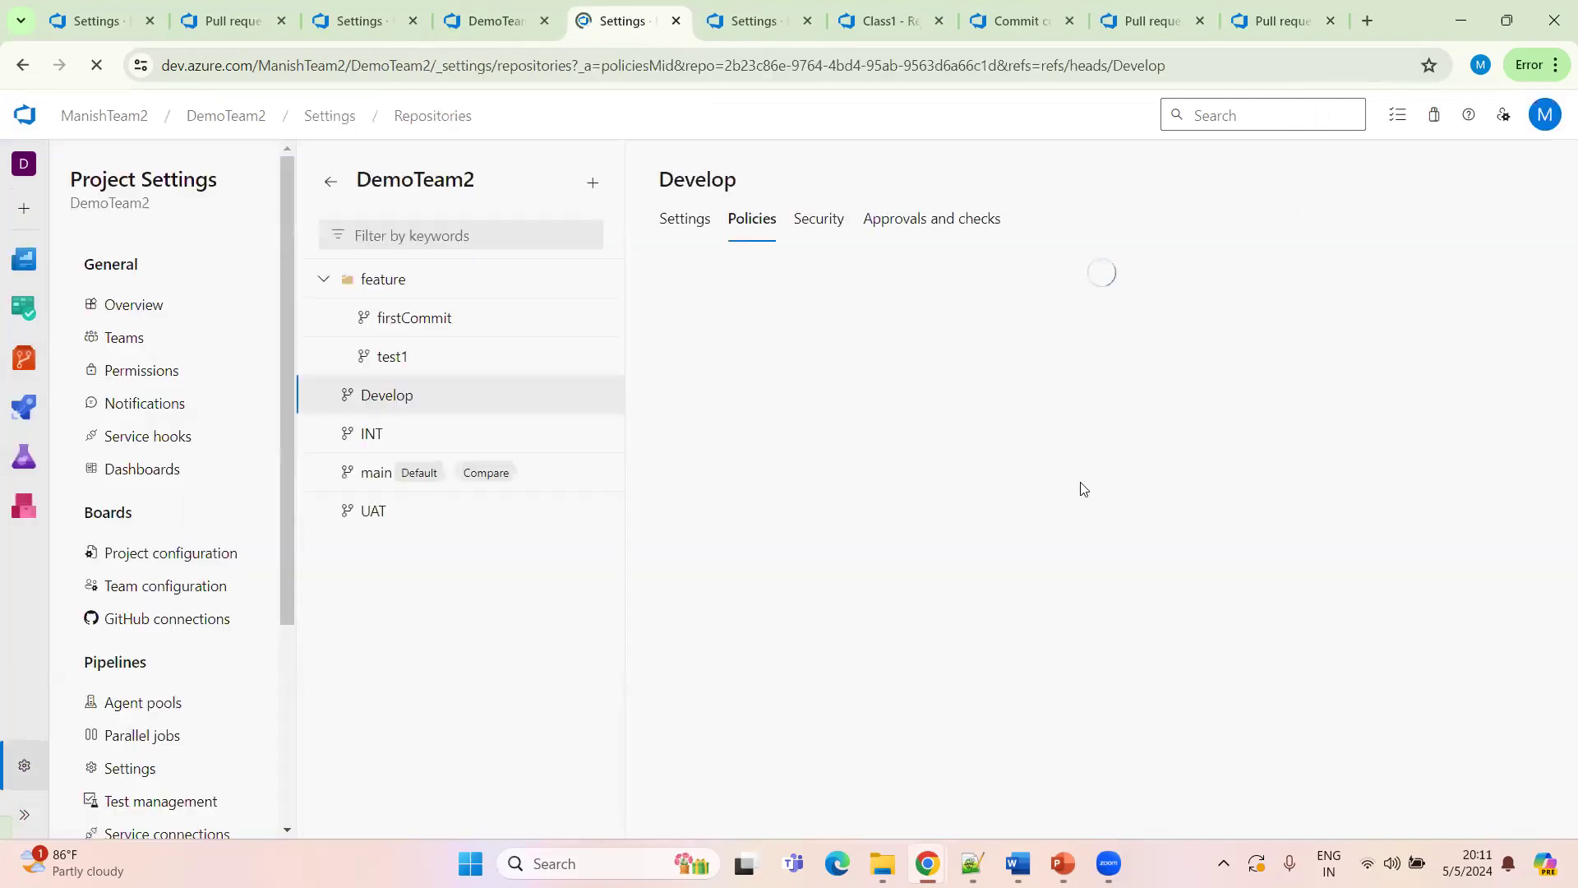
Add an automatically included reviewer policy requiring Dev Lead Team 3, disallowing requestors from approving their own changes
scroll(716, 599, down, 10)
scroll(803, 476, up, 2)
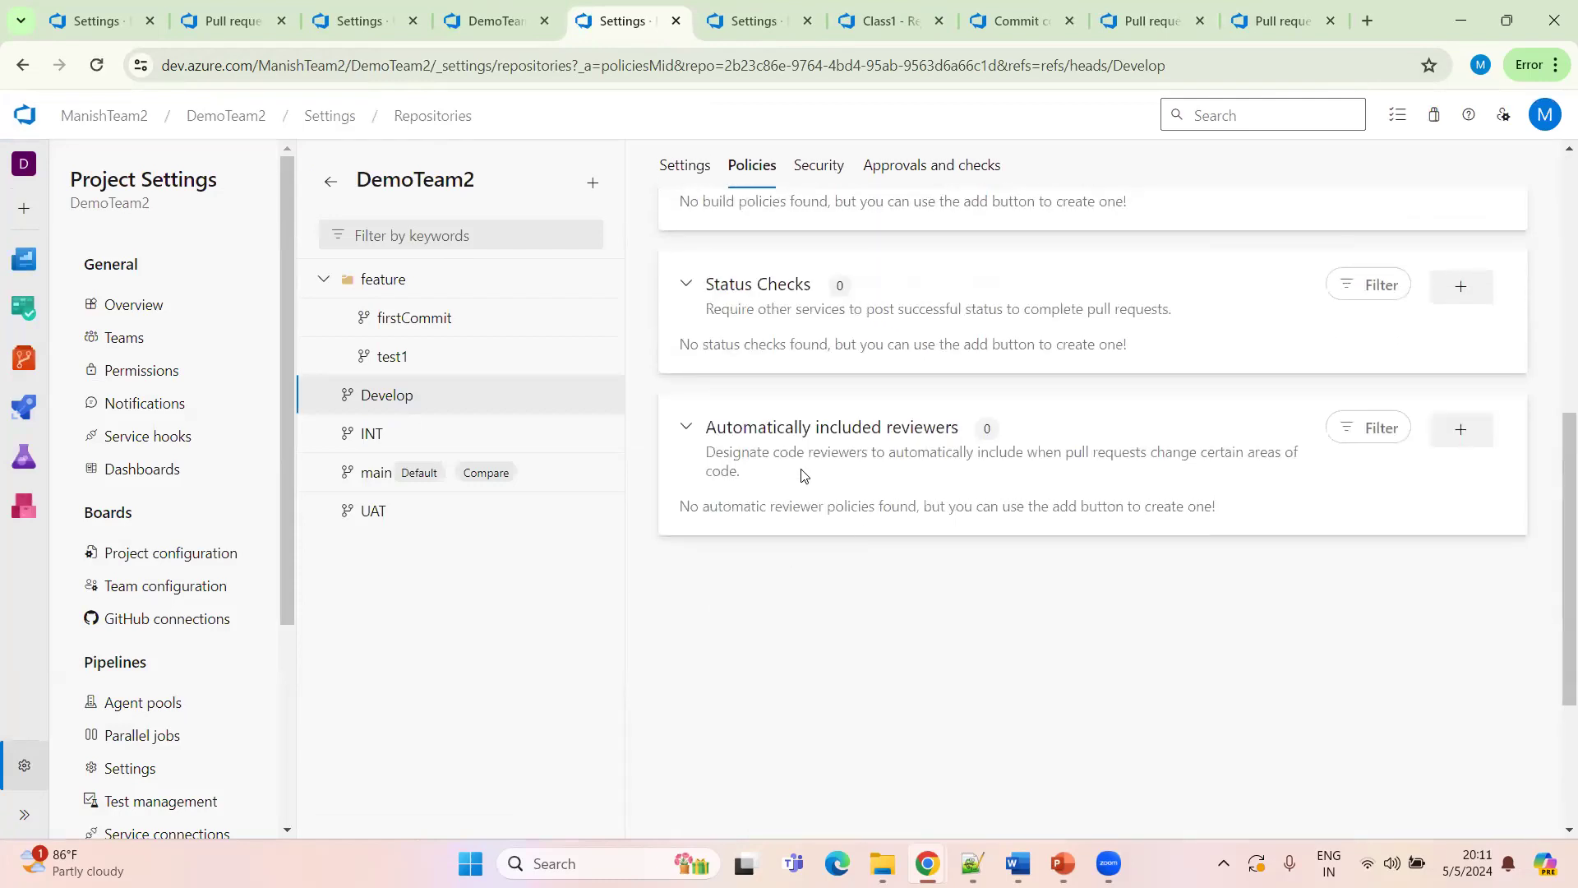
click(1469, 436)
click(1163, 222)
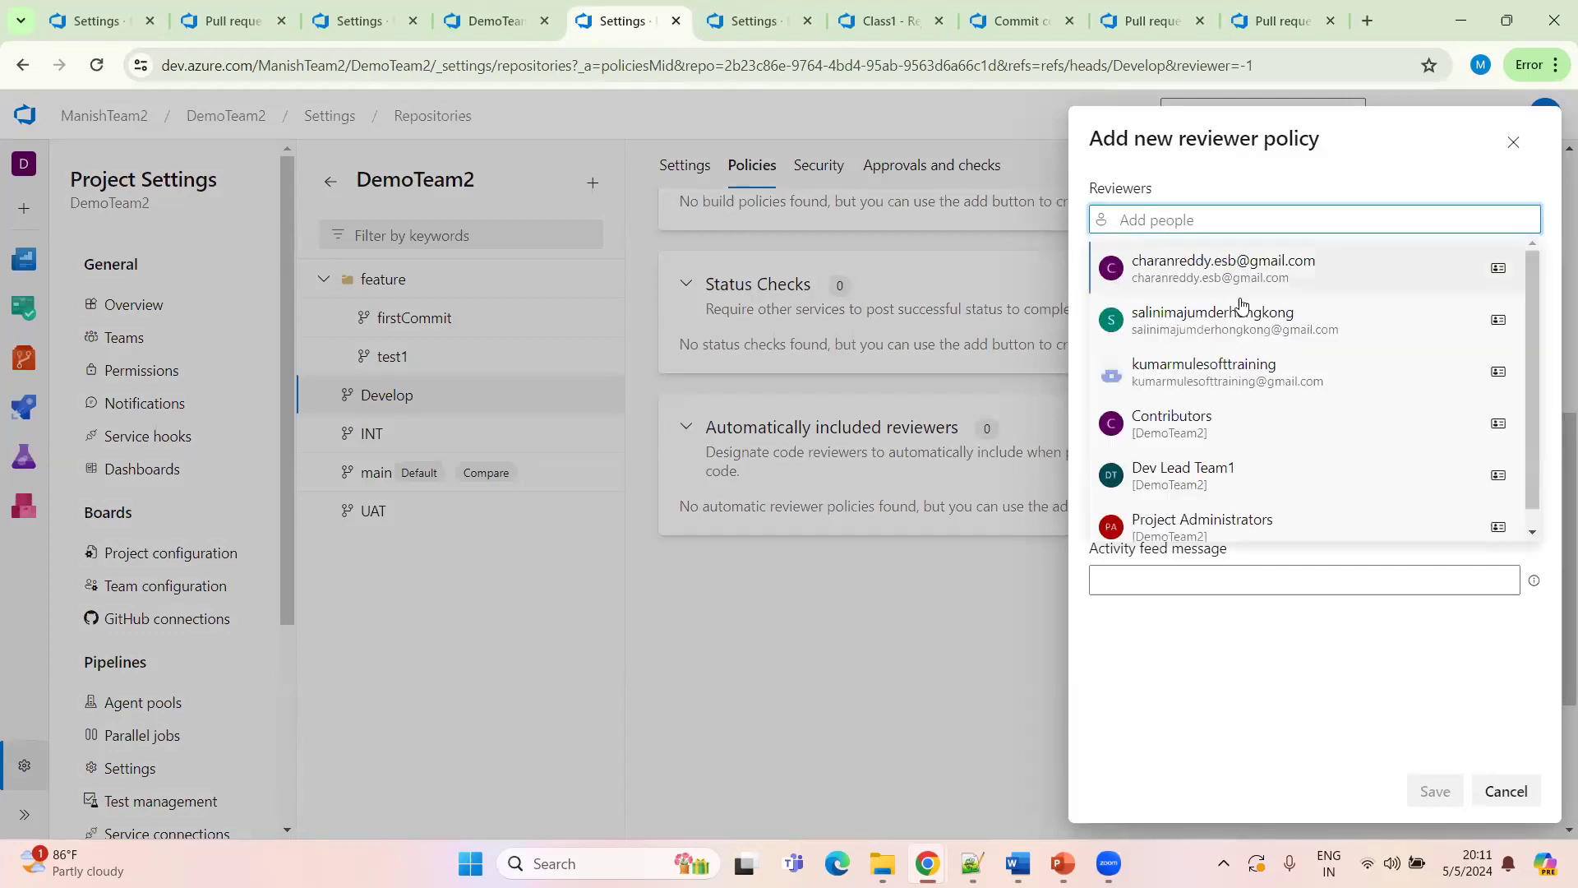
scroll(1257, 477, down, 1)
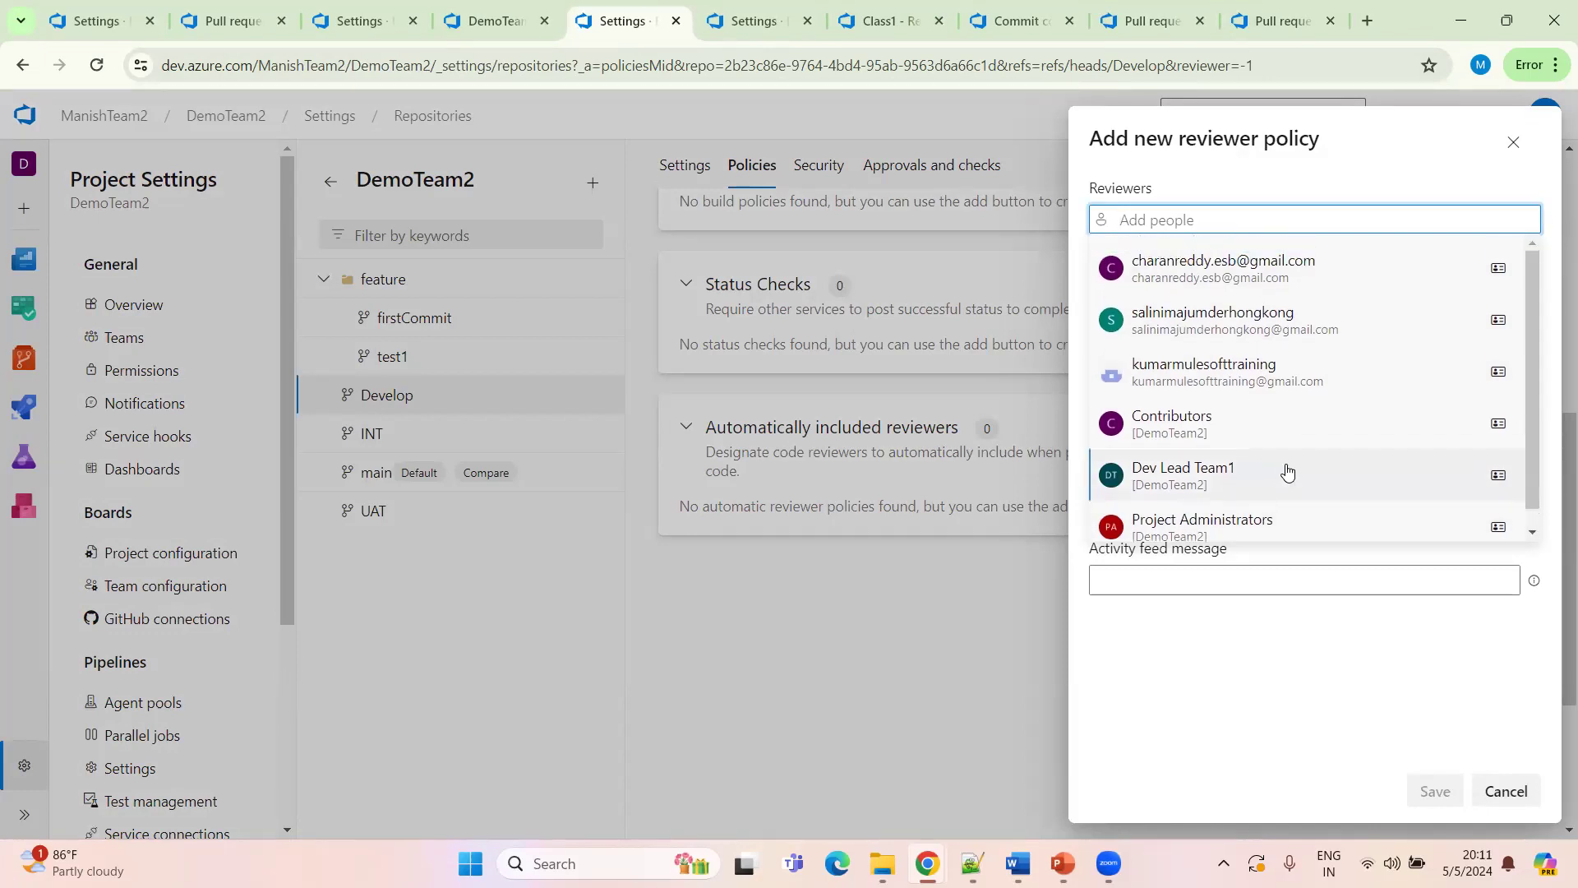
text(dev)
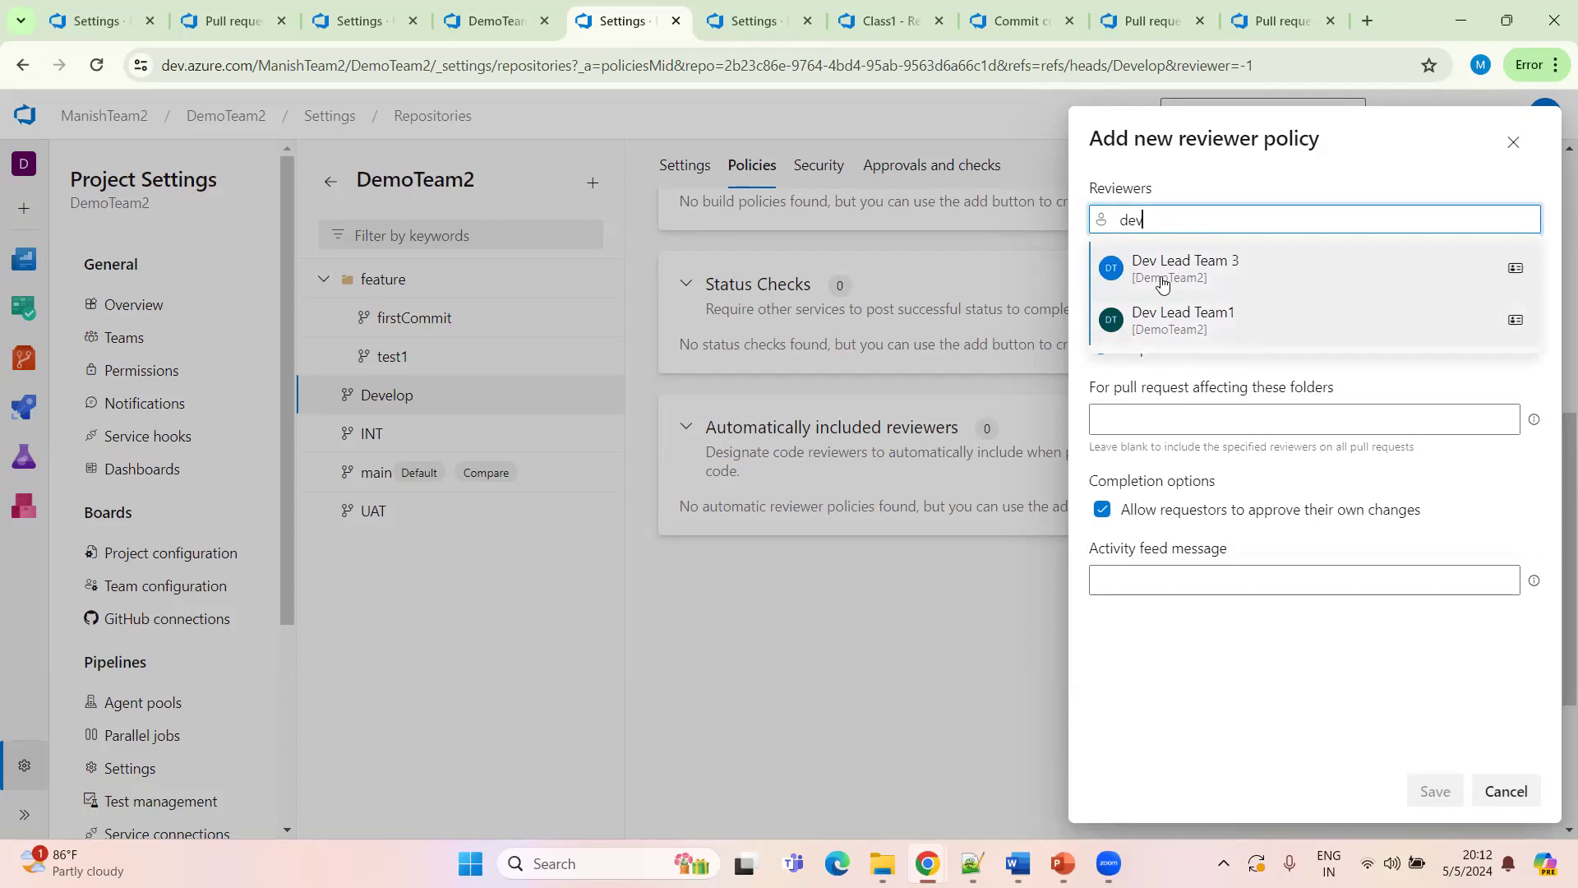
click(1250, 278)
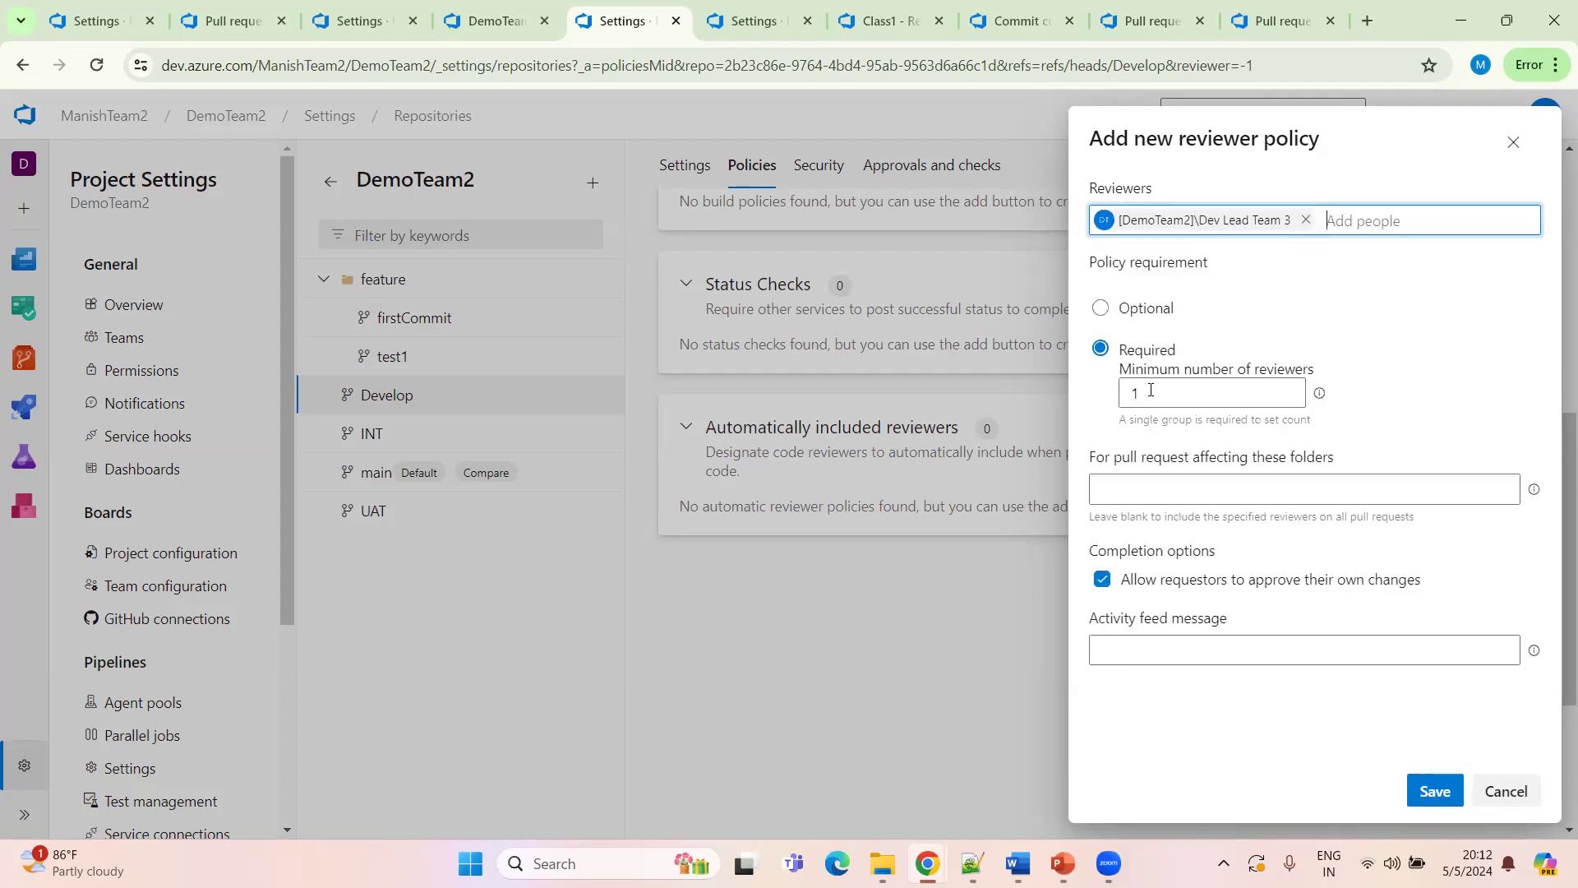
click(1102, 581)
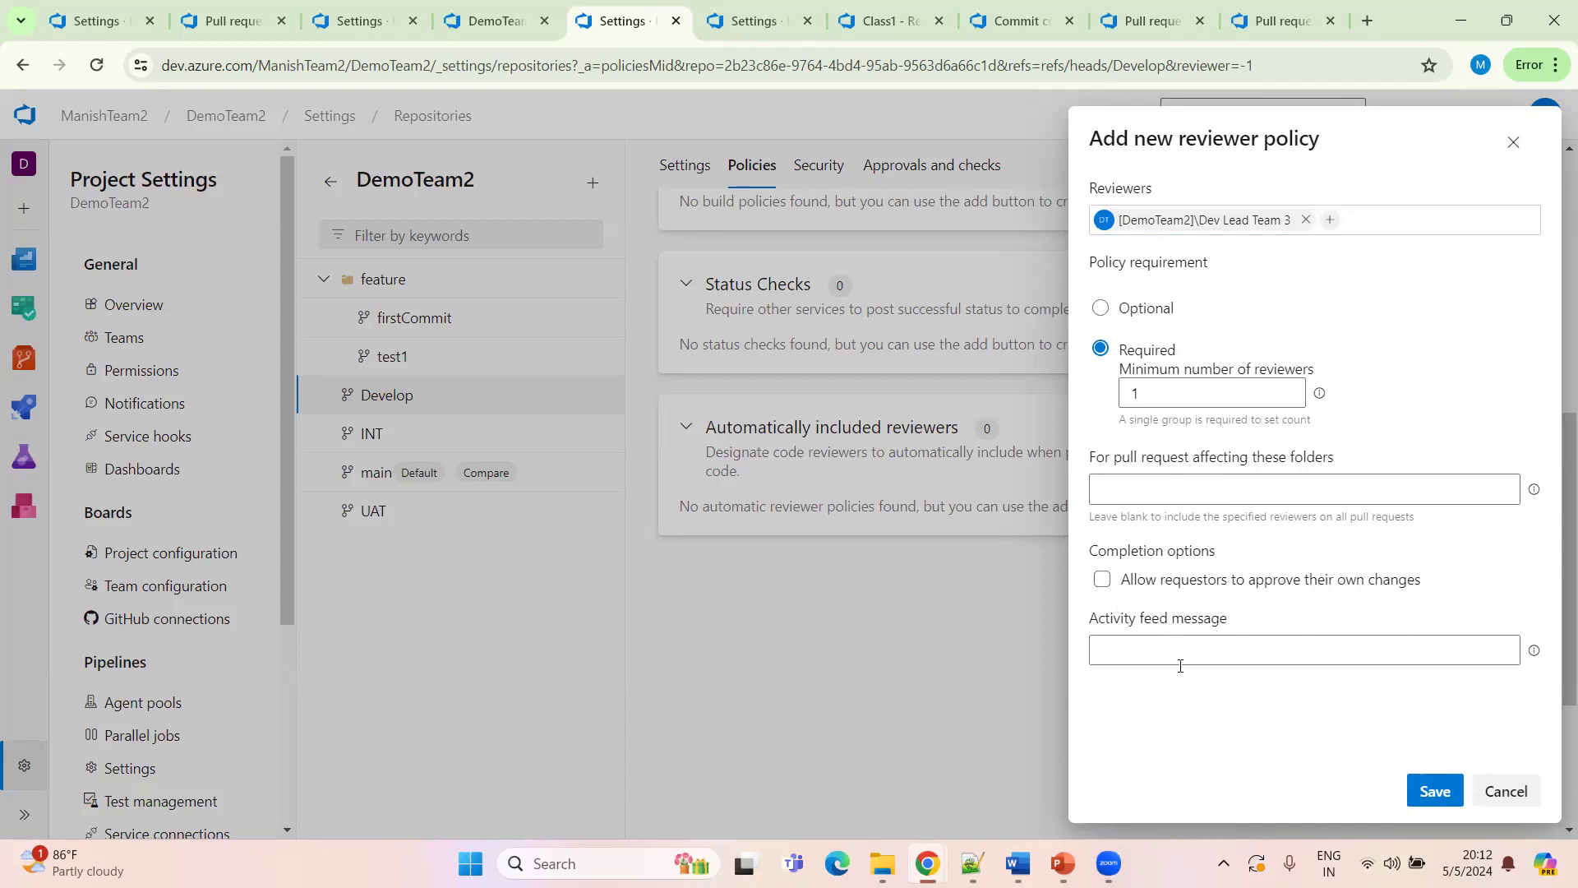
click(1435, 791)
scroll(987, 530, up, 6)
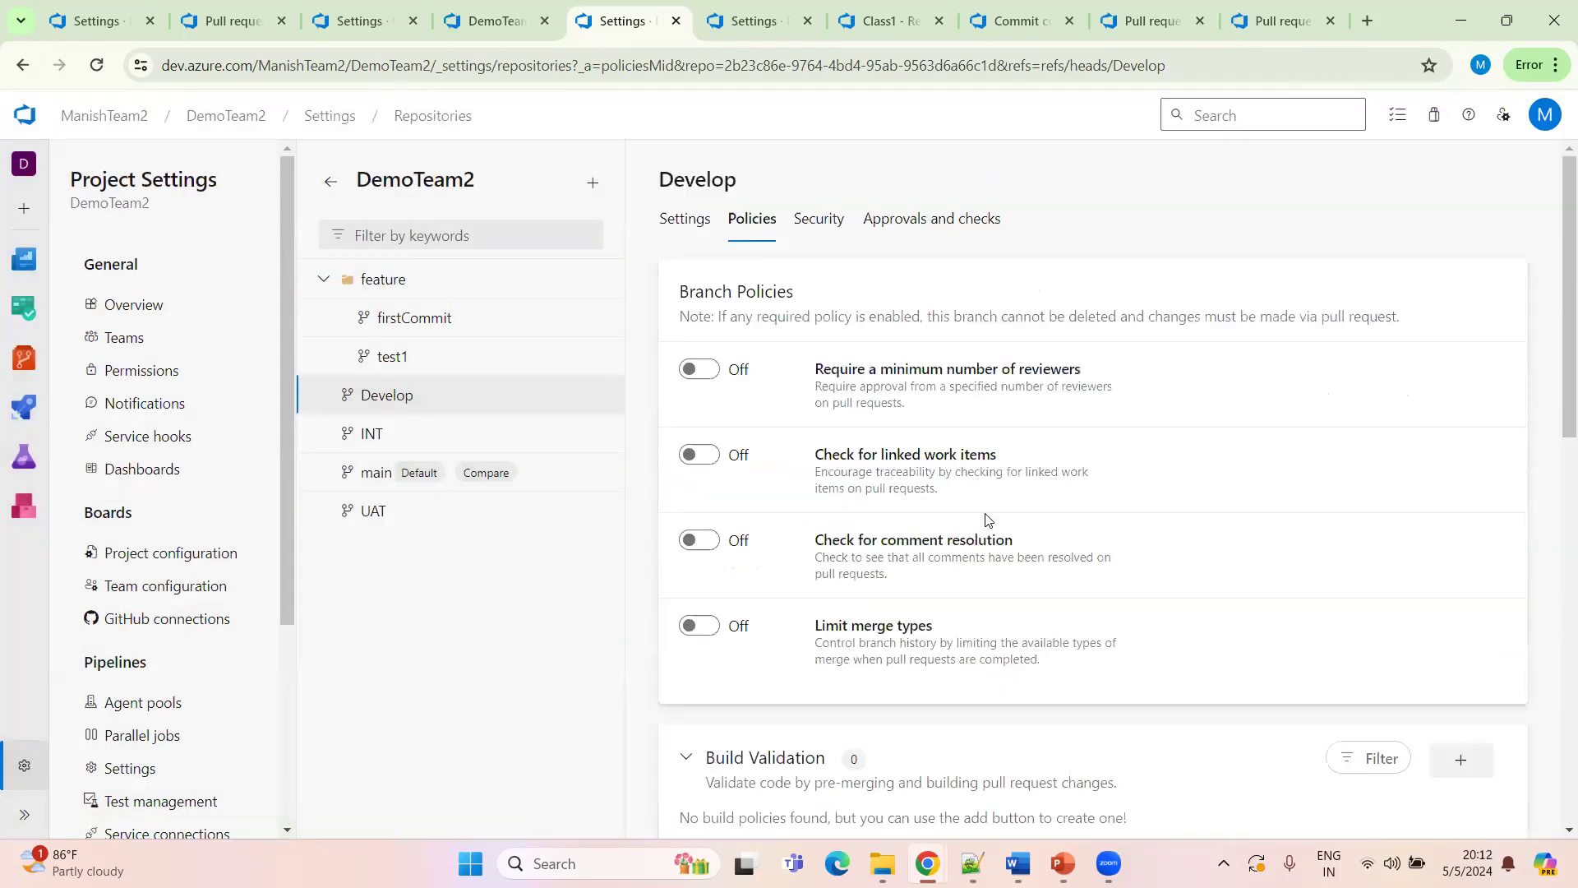
Open the completed First Commit pull request and its feature/firstCommit source branch
click(477, 21)
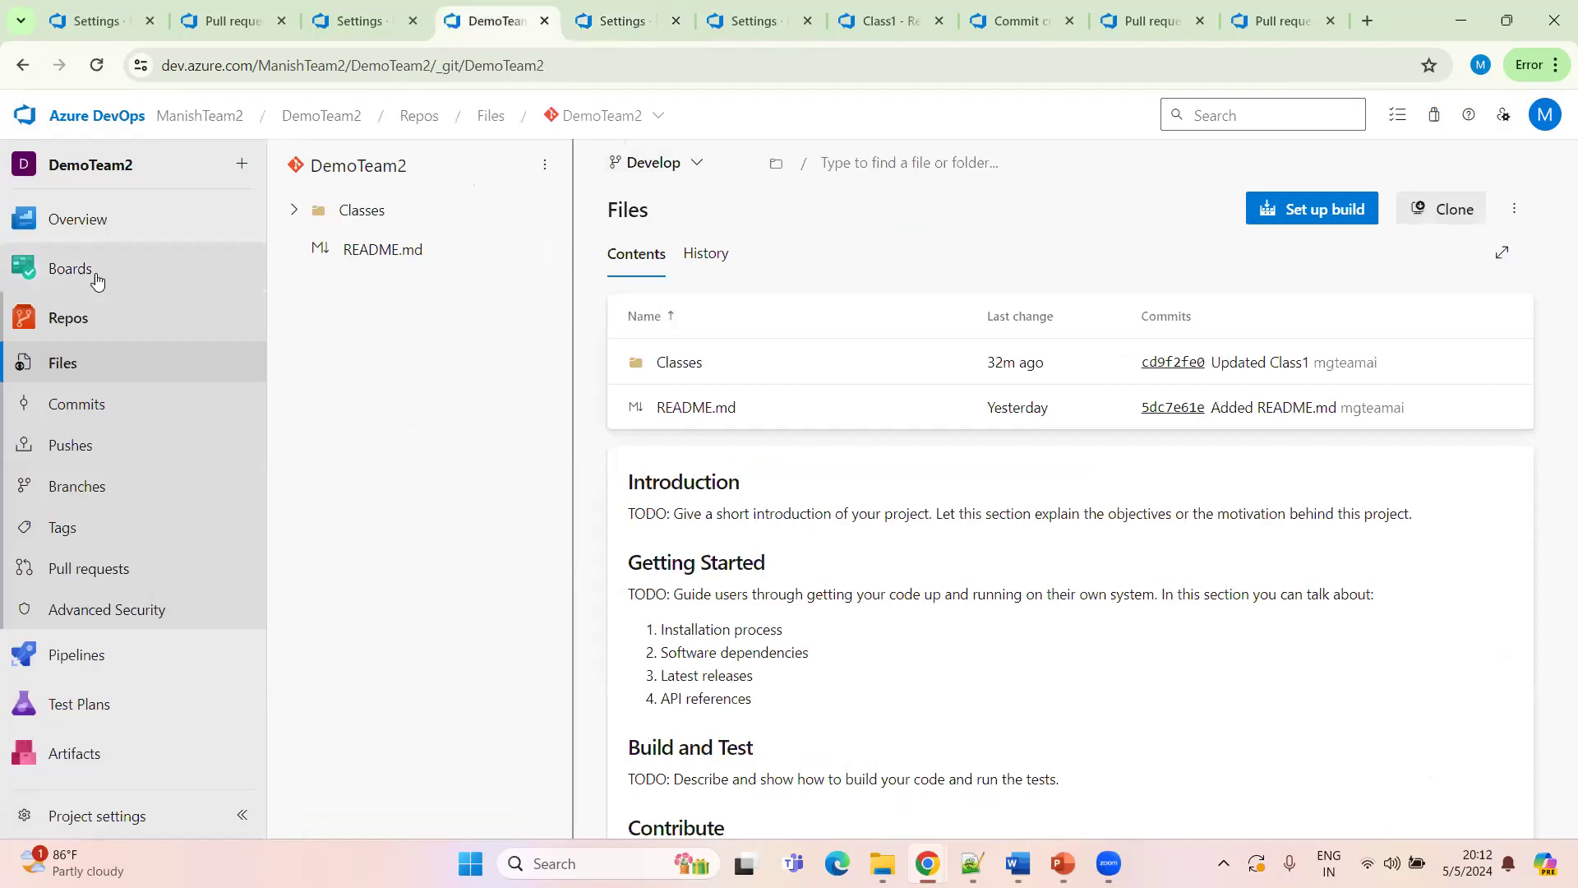
click(683, 162)
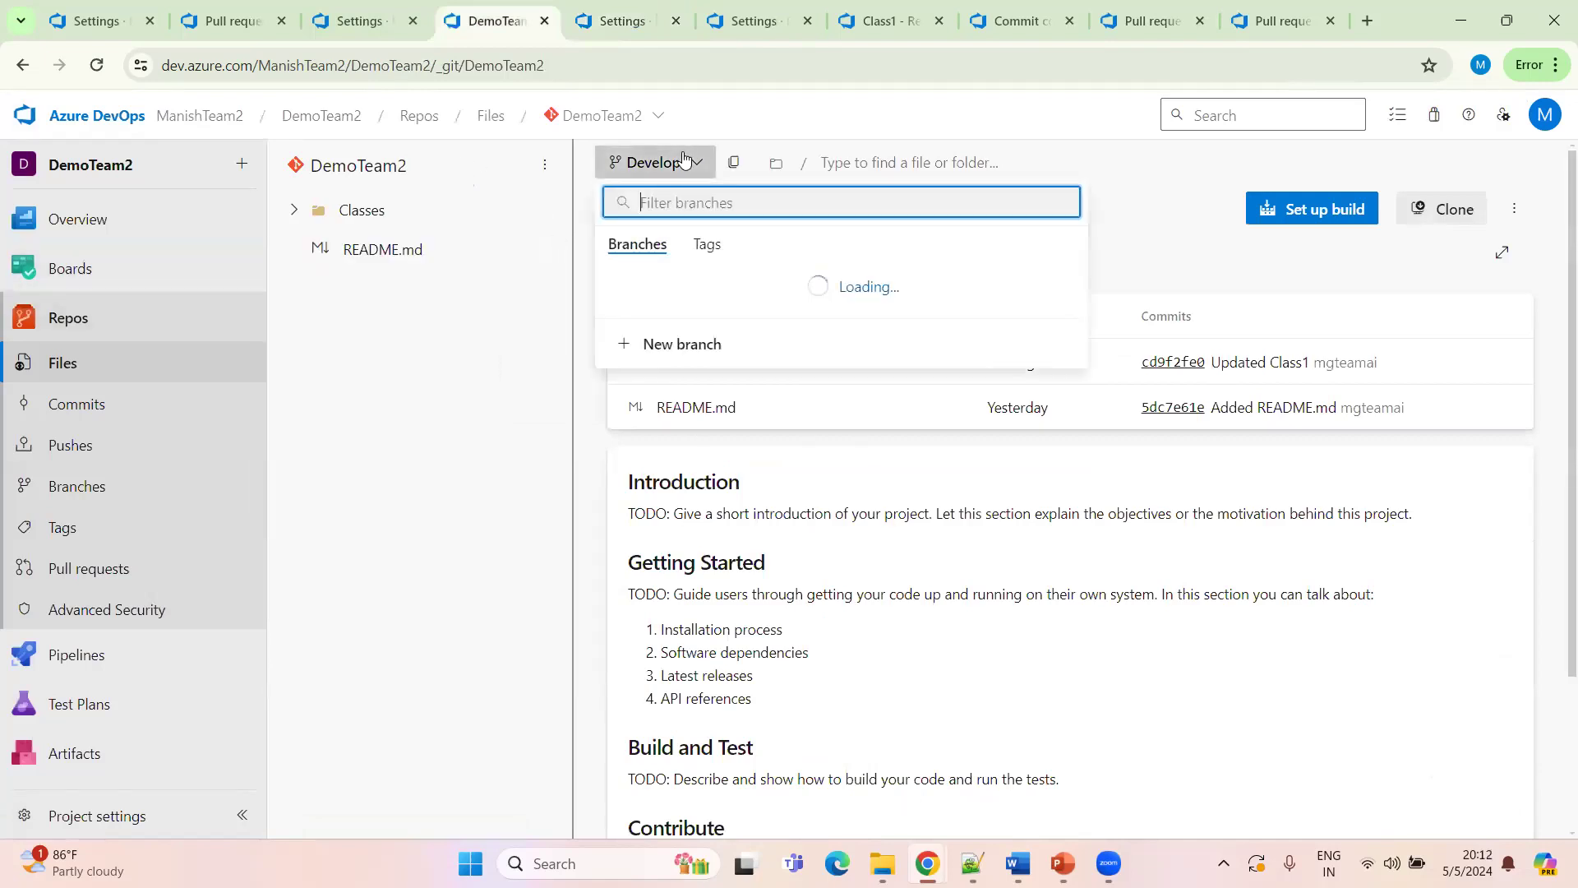
click(115, 566)
click(446, 235)
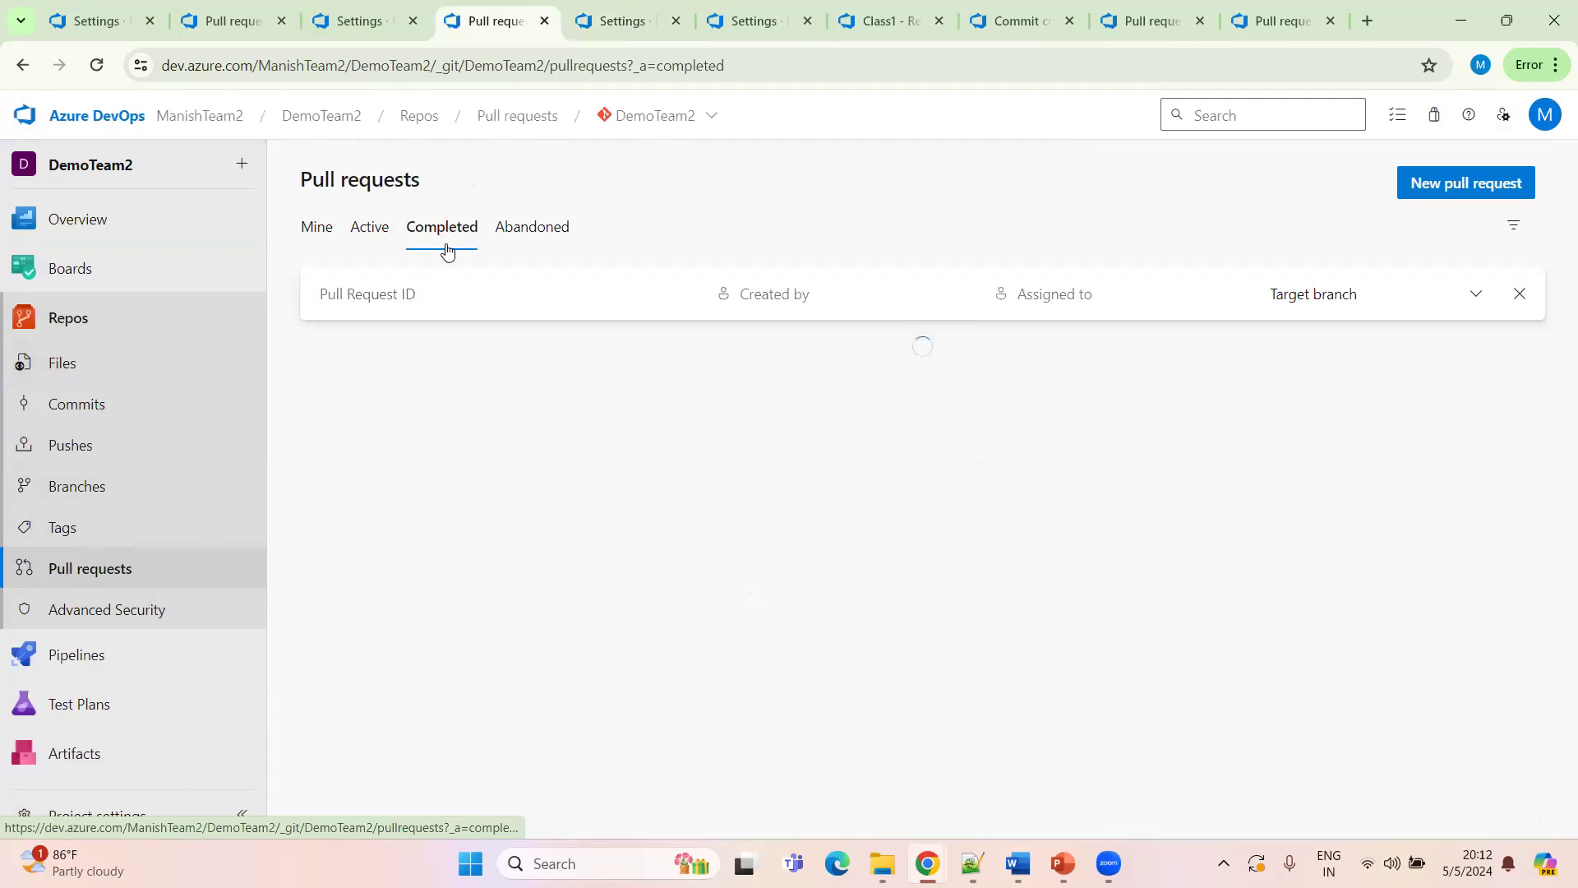
click(655, 408)
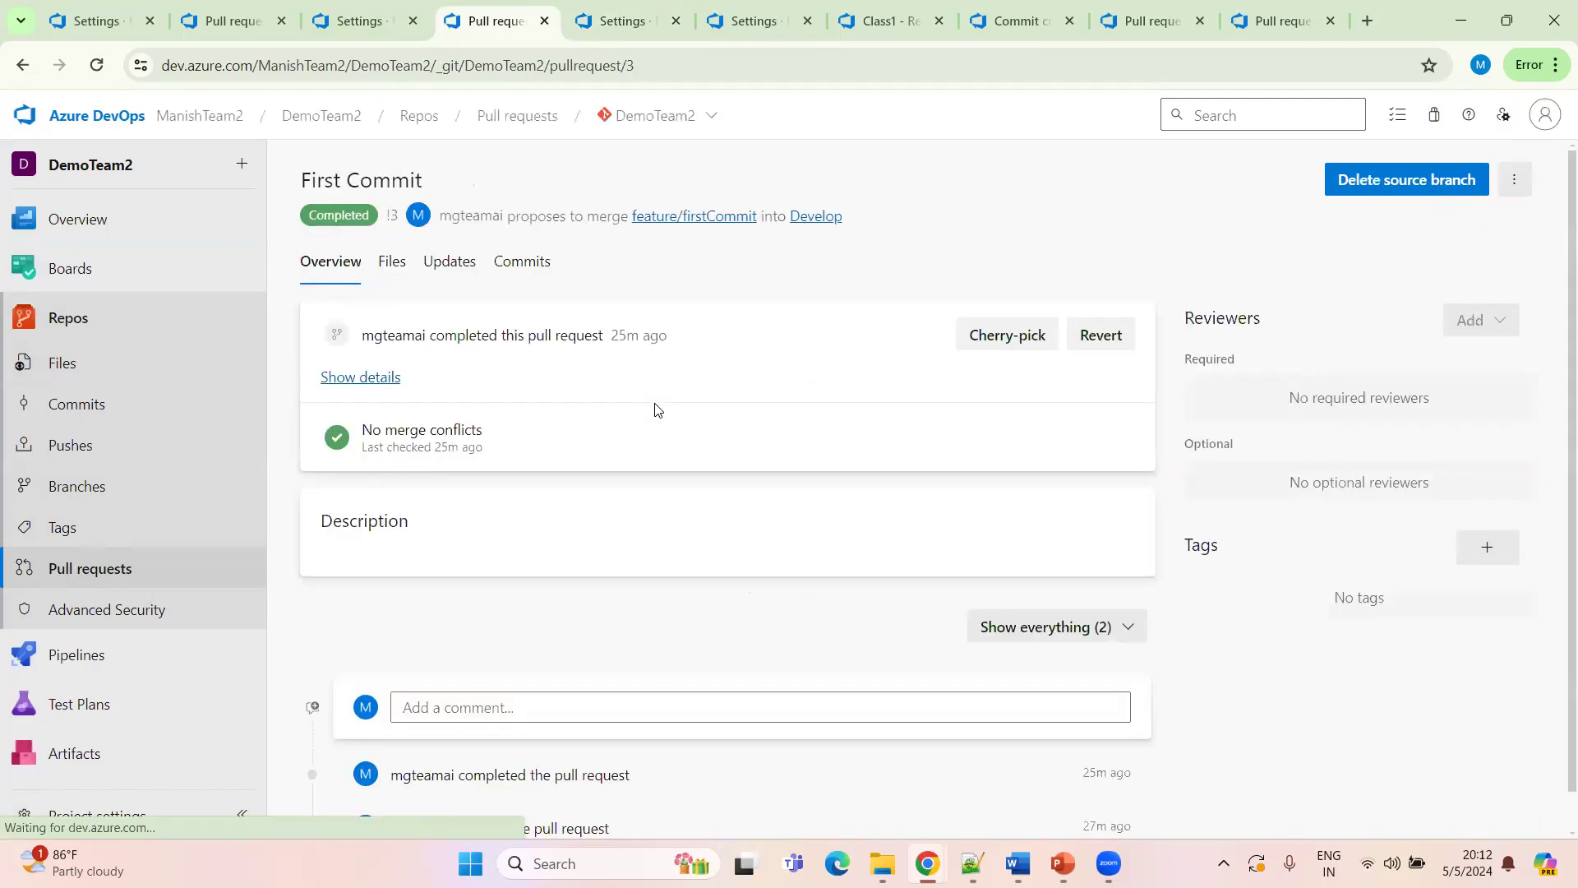
middle_click(669, 223)
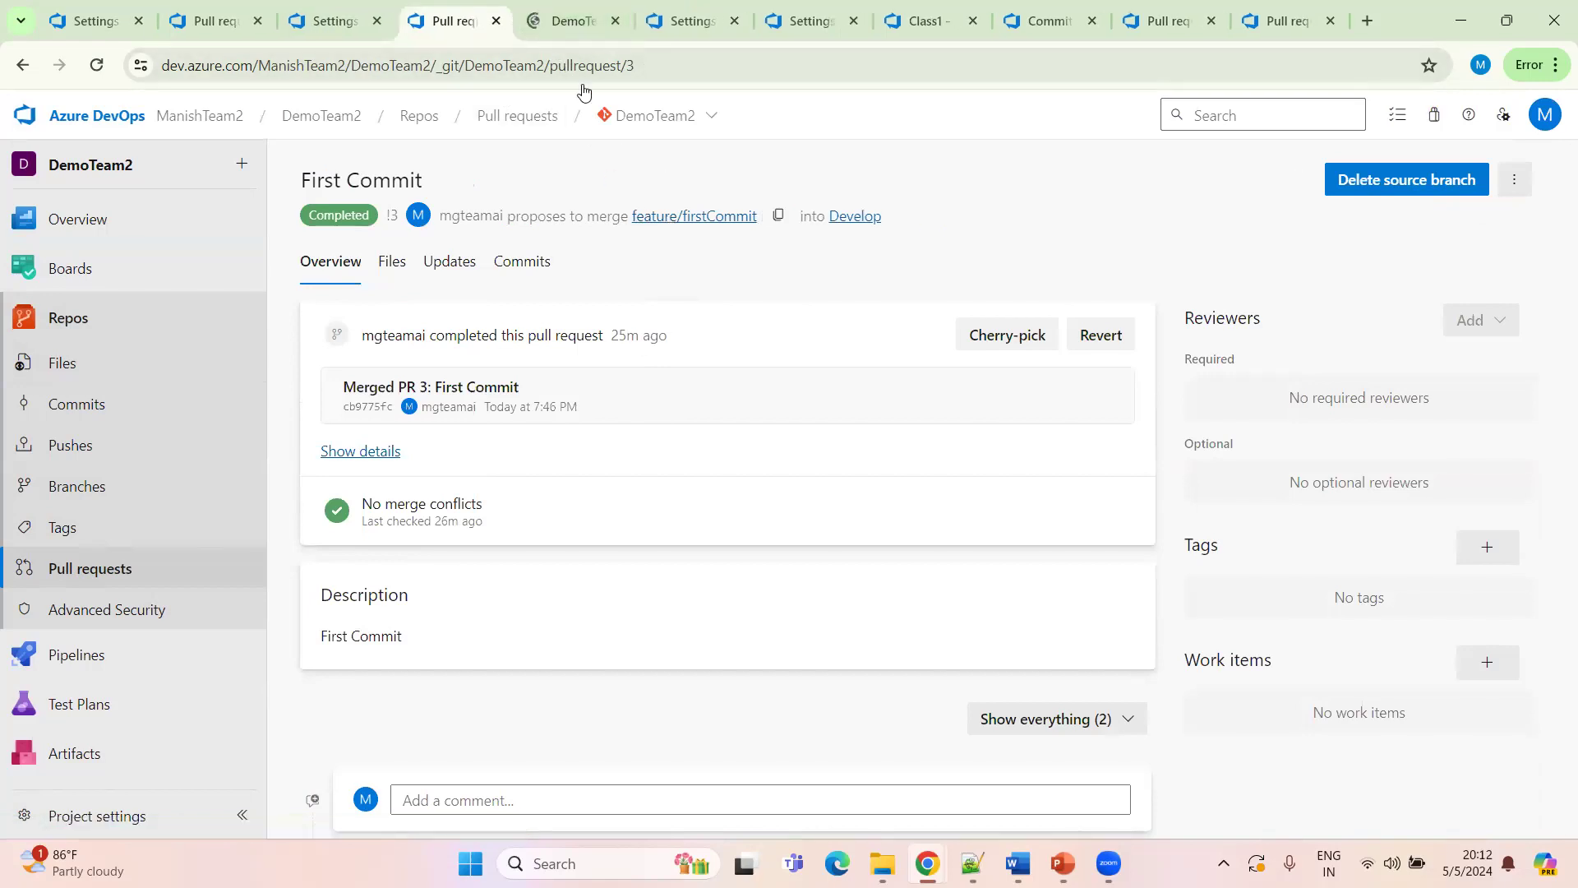
click(569, 20)
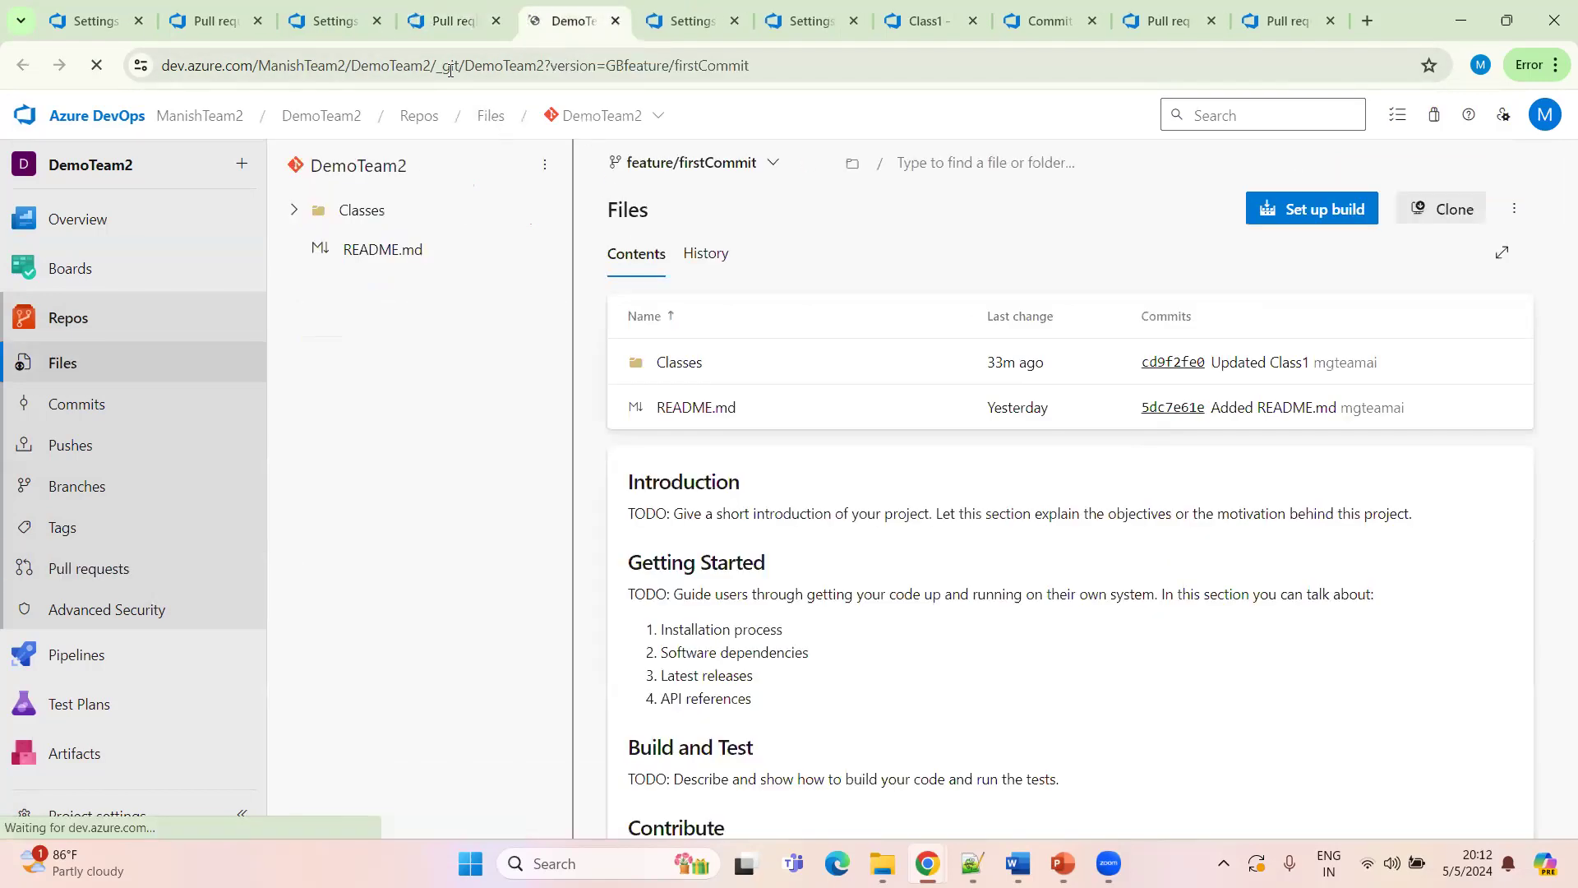
click(241, 164)
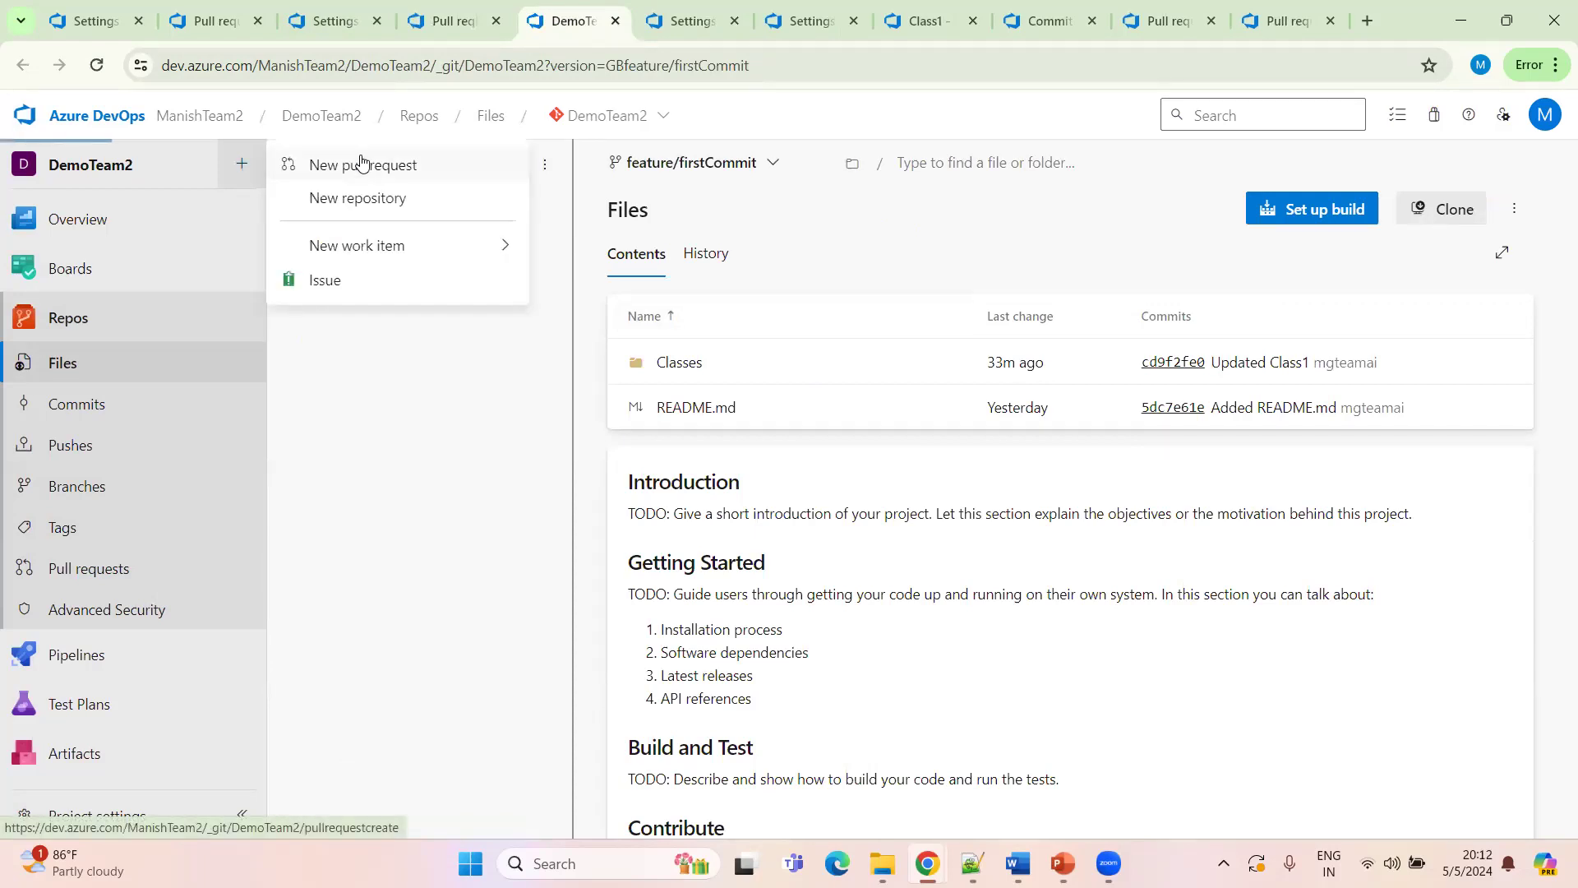
click(361, 163)
click(599, 233)
text(dev)
click(613, 337)
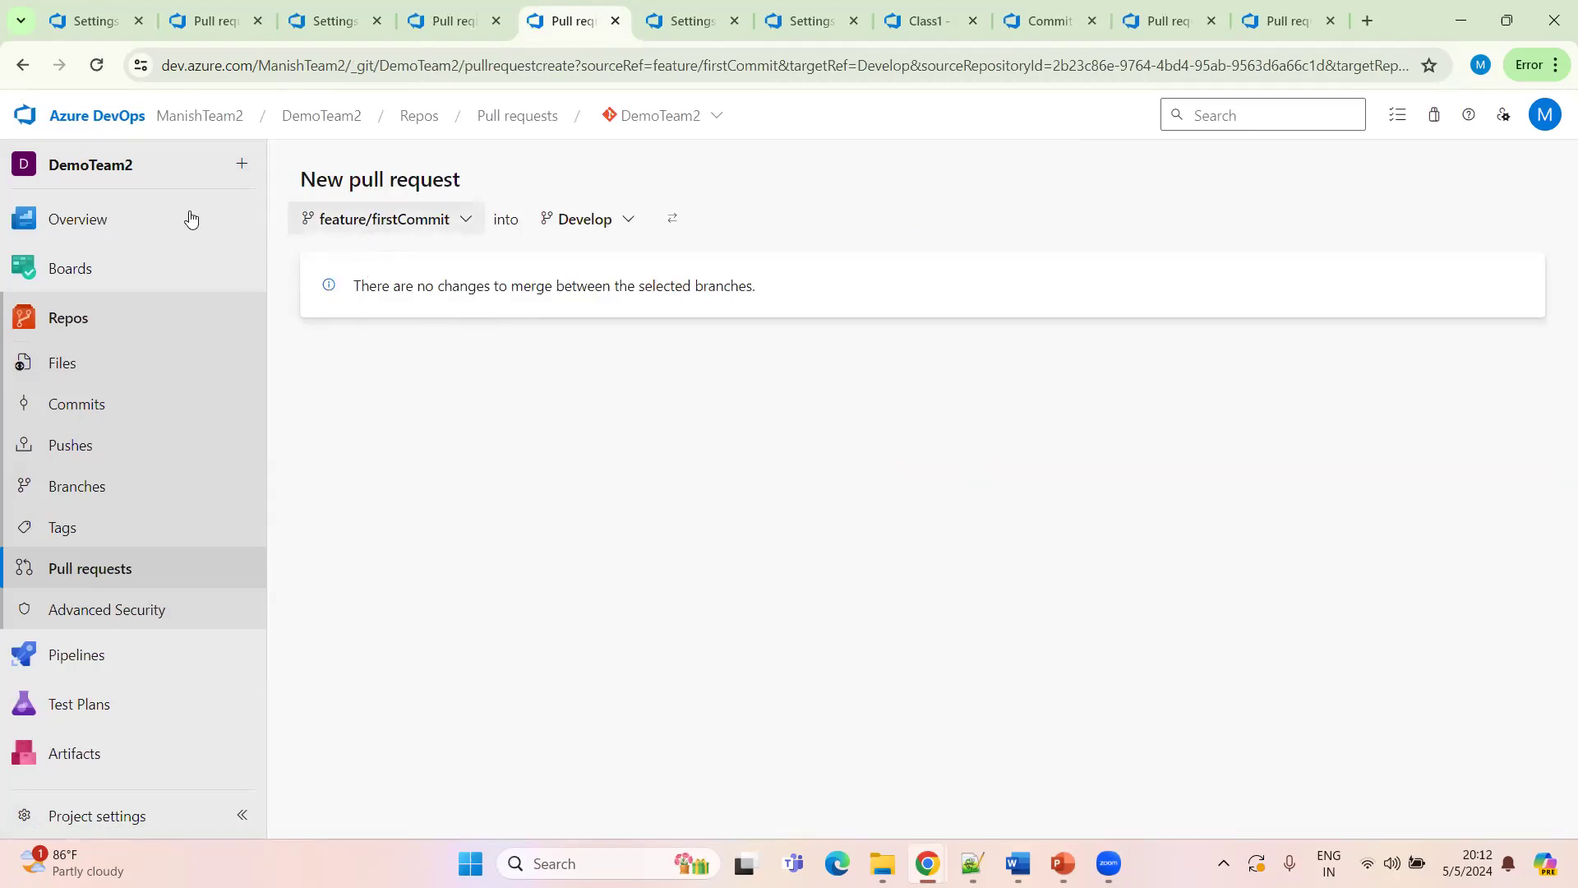
click(24, 69)
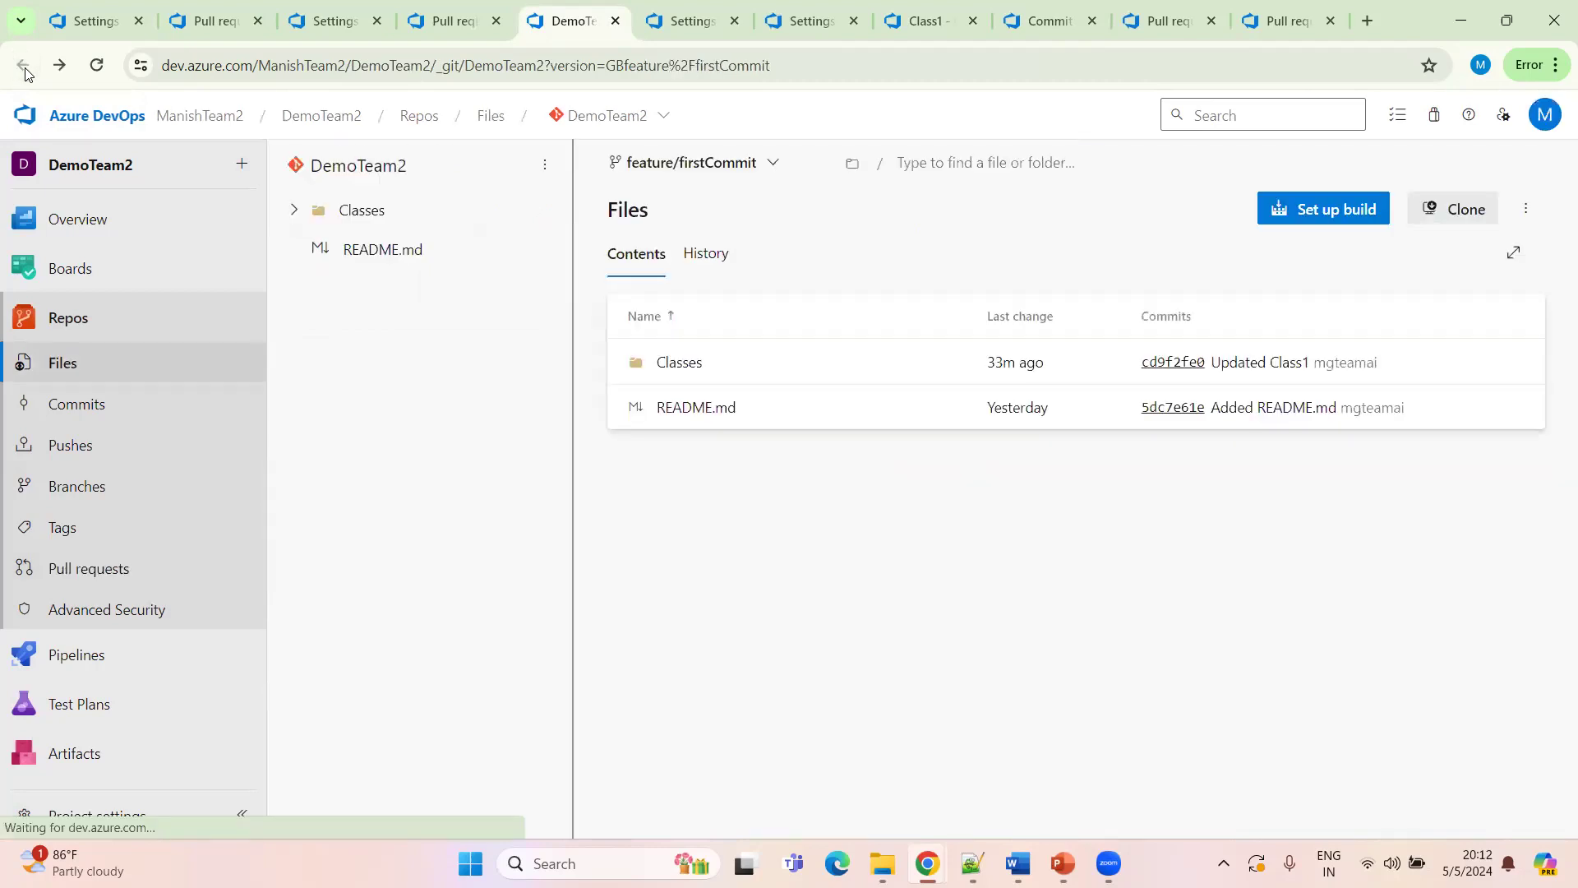
Create a new file named Class2 inside the Classes folder on the feature/firstCommit branch
click(295, 211)
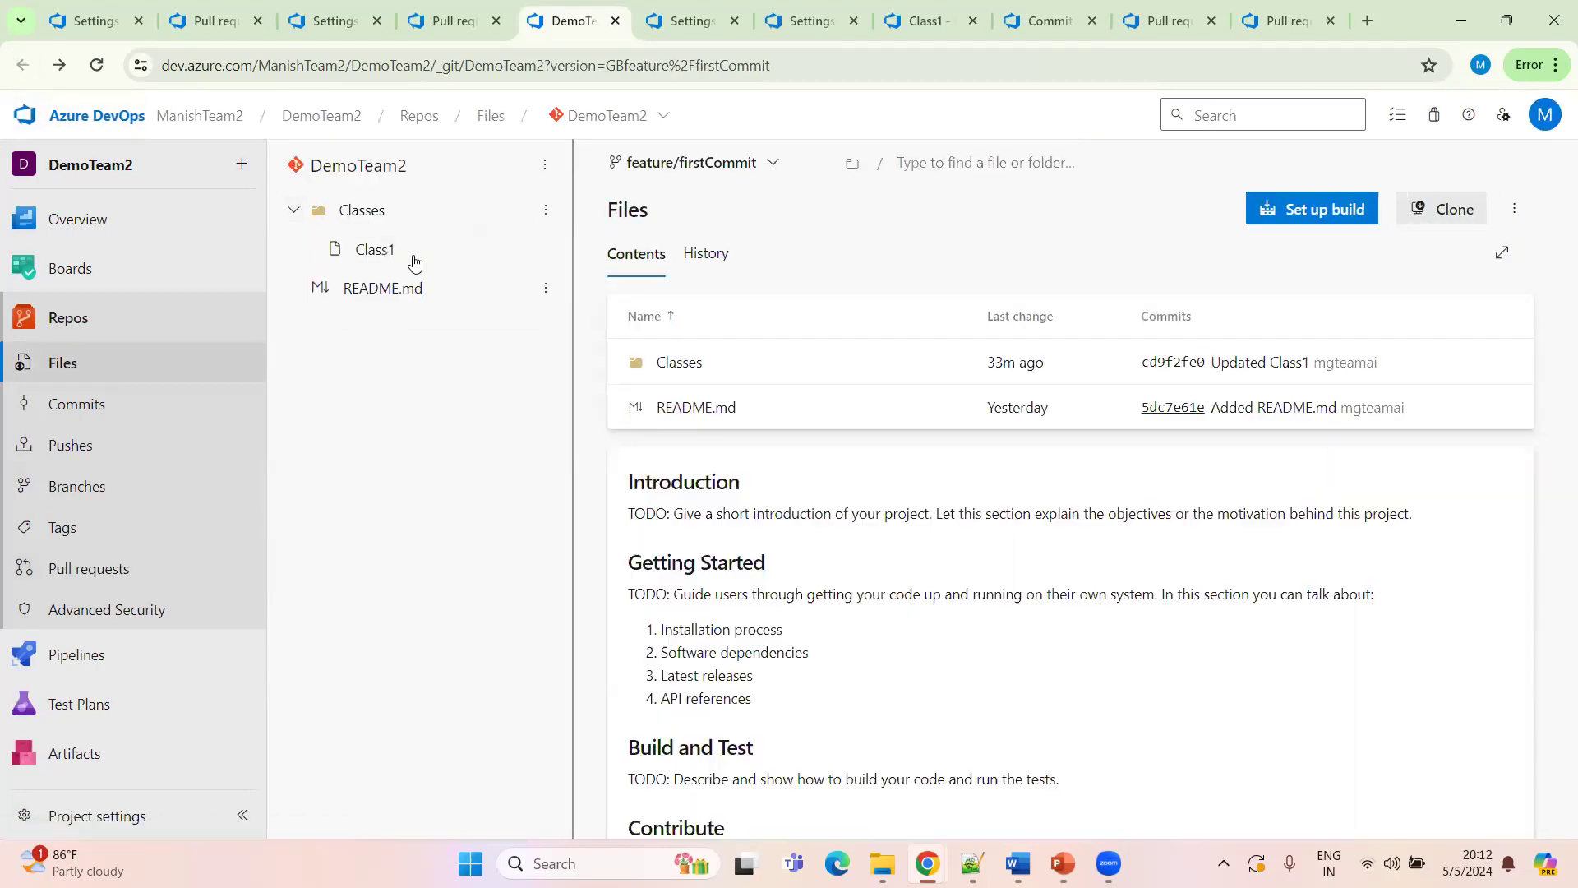
click(545, 213)
mouse_move(518, 254)
click(600, 250)
text(Class2)
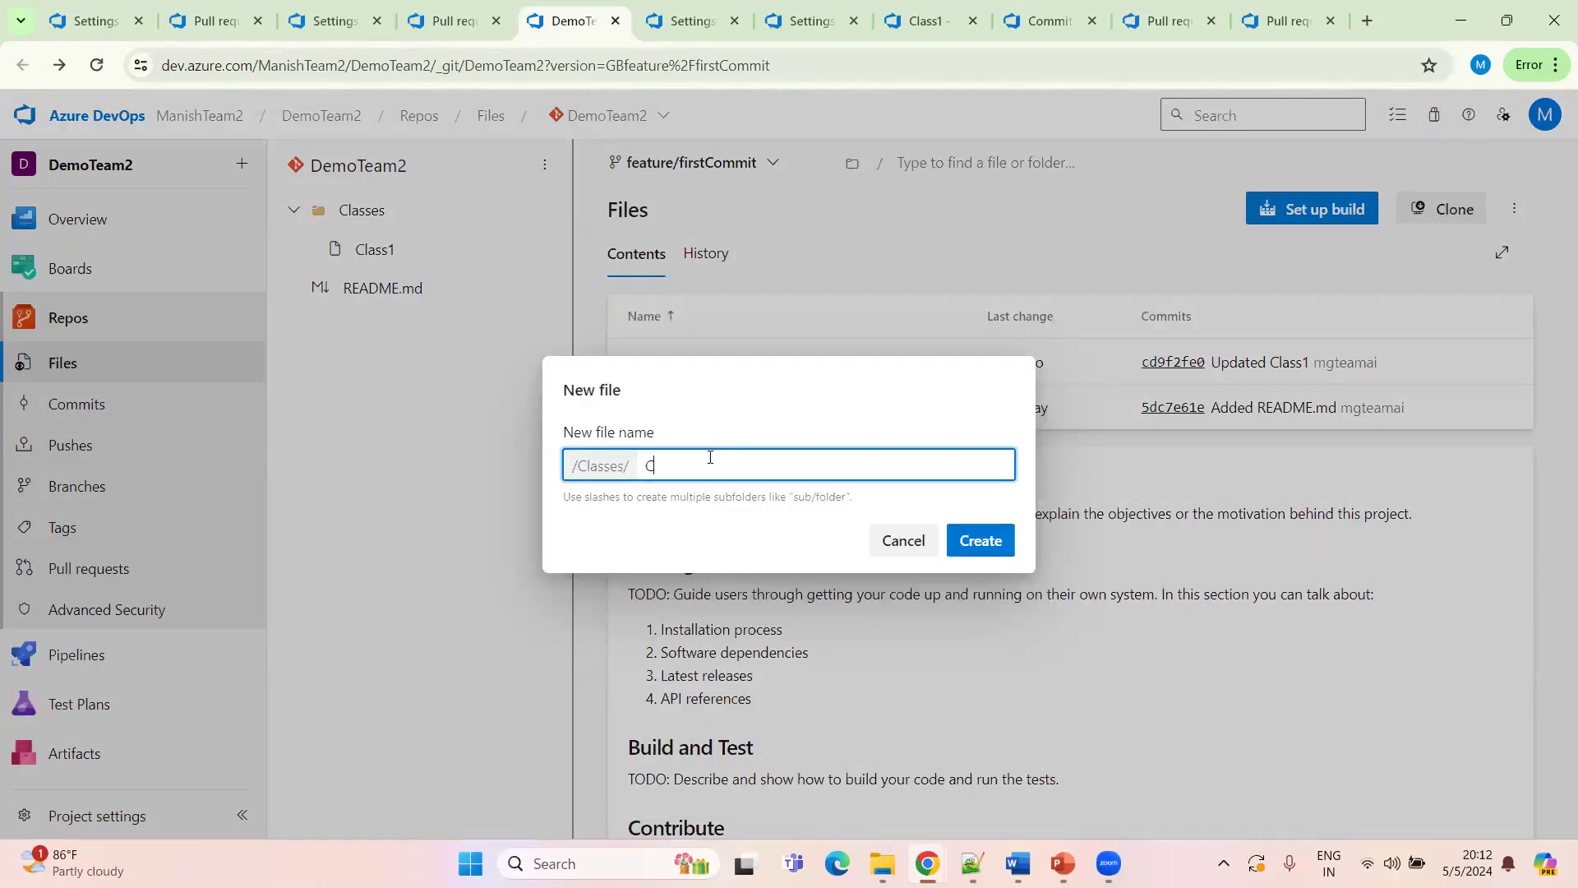
click(979, 540)
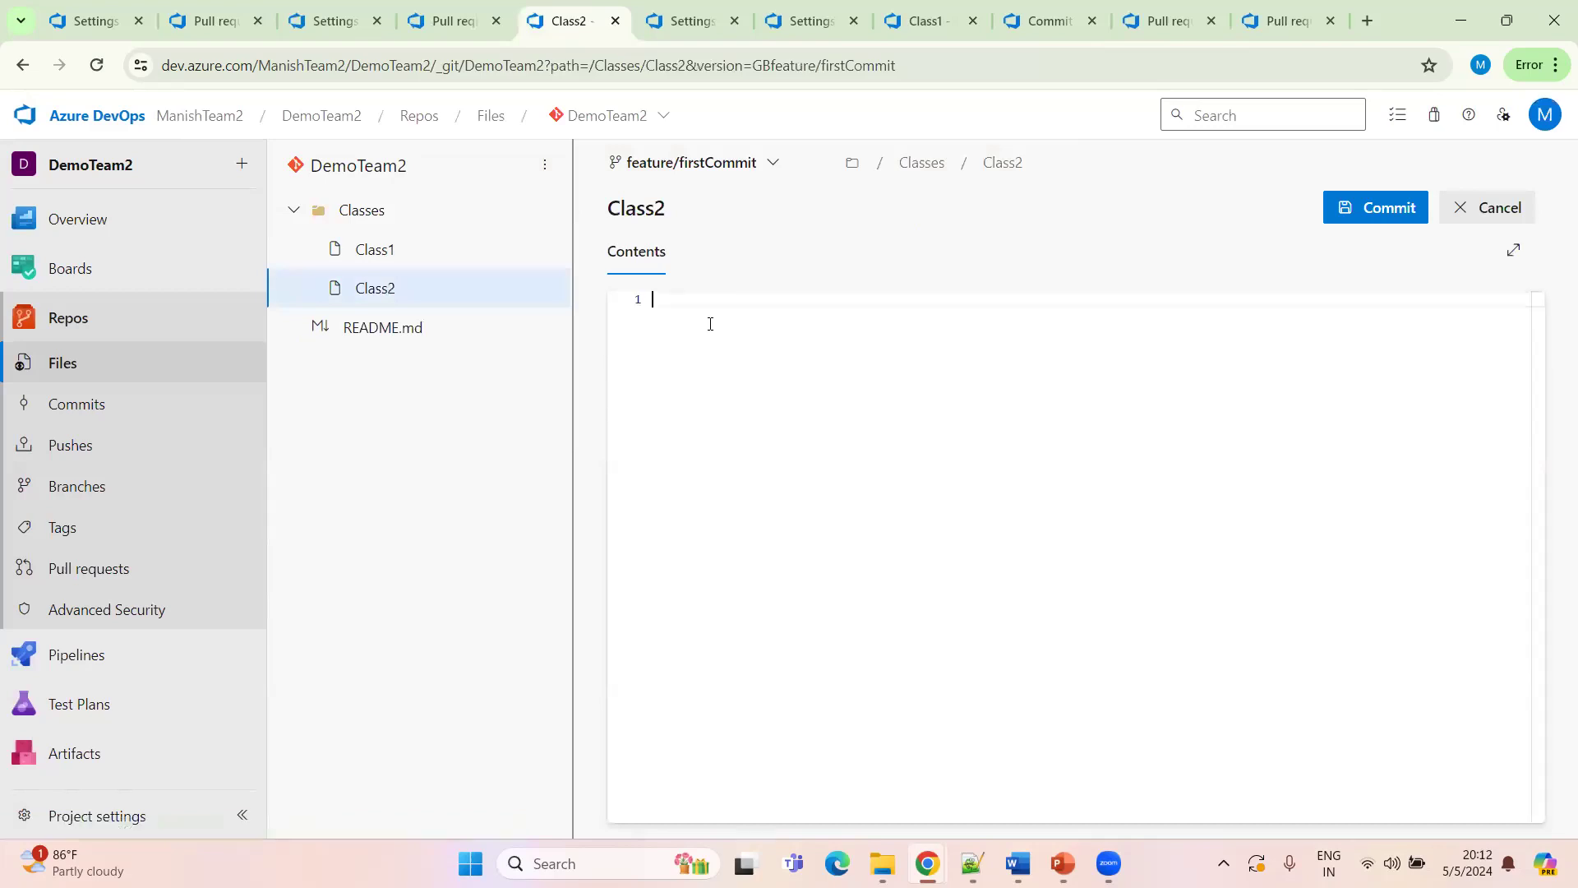
Enter Test2 as the file's content and commit it with the comment Added Class2
text(Test2)
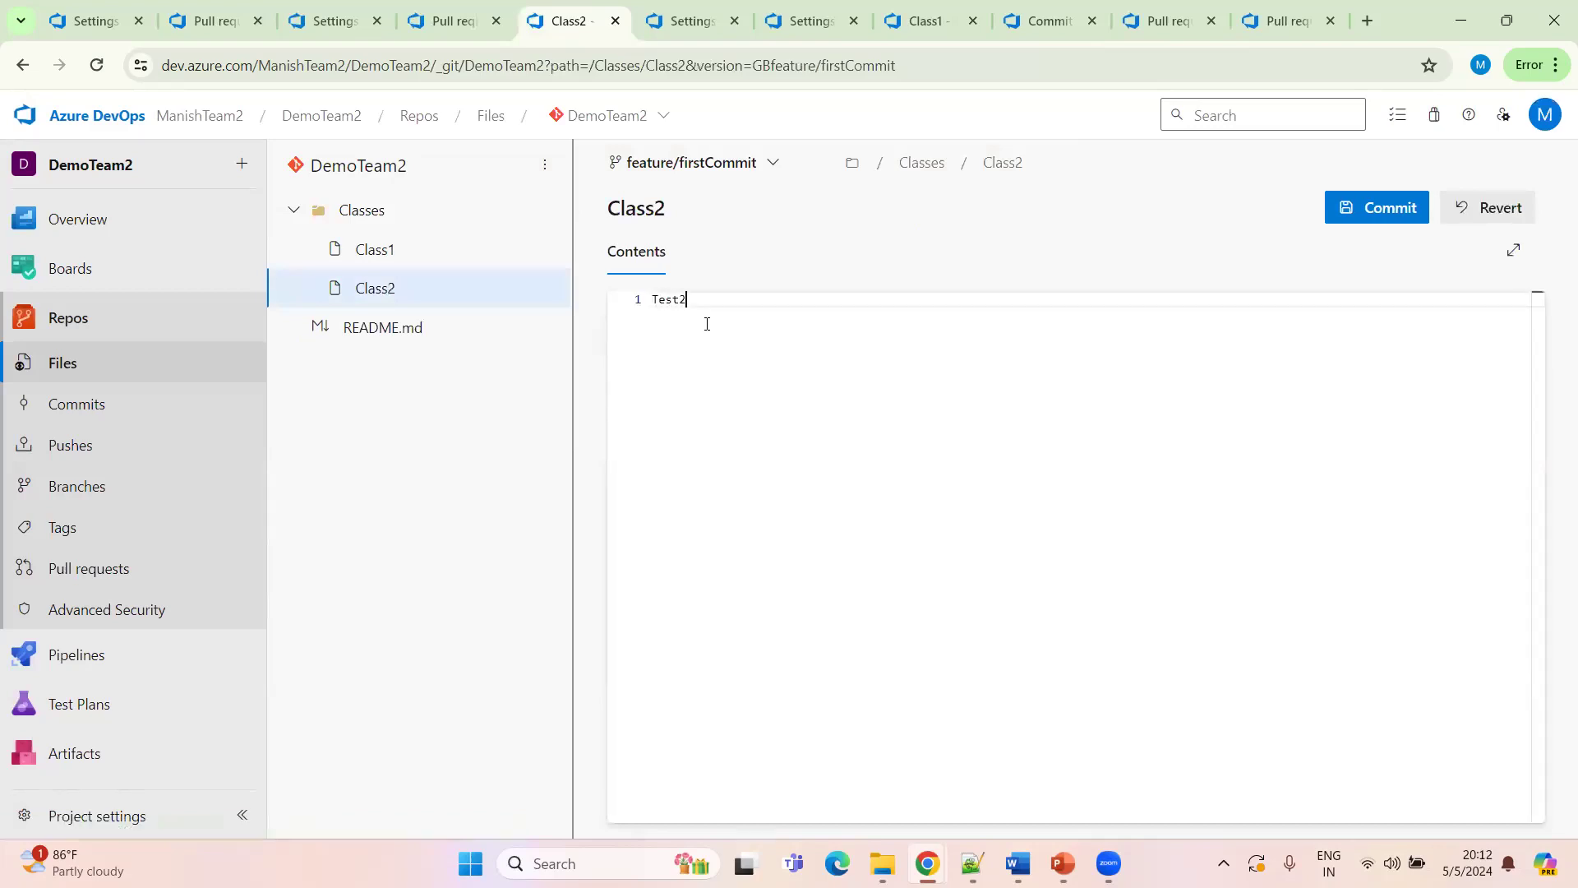
click(1381, 211)
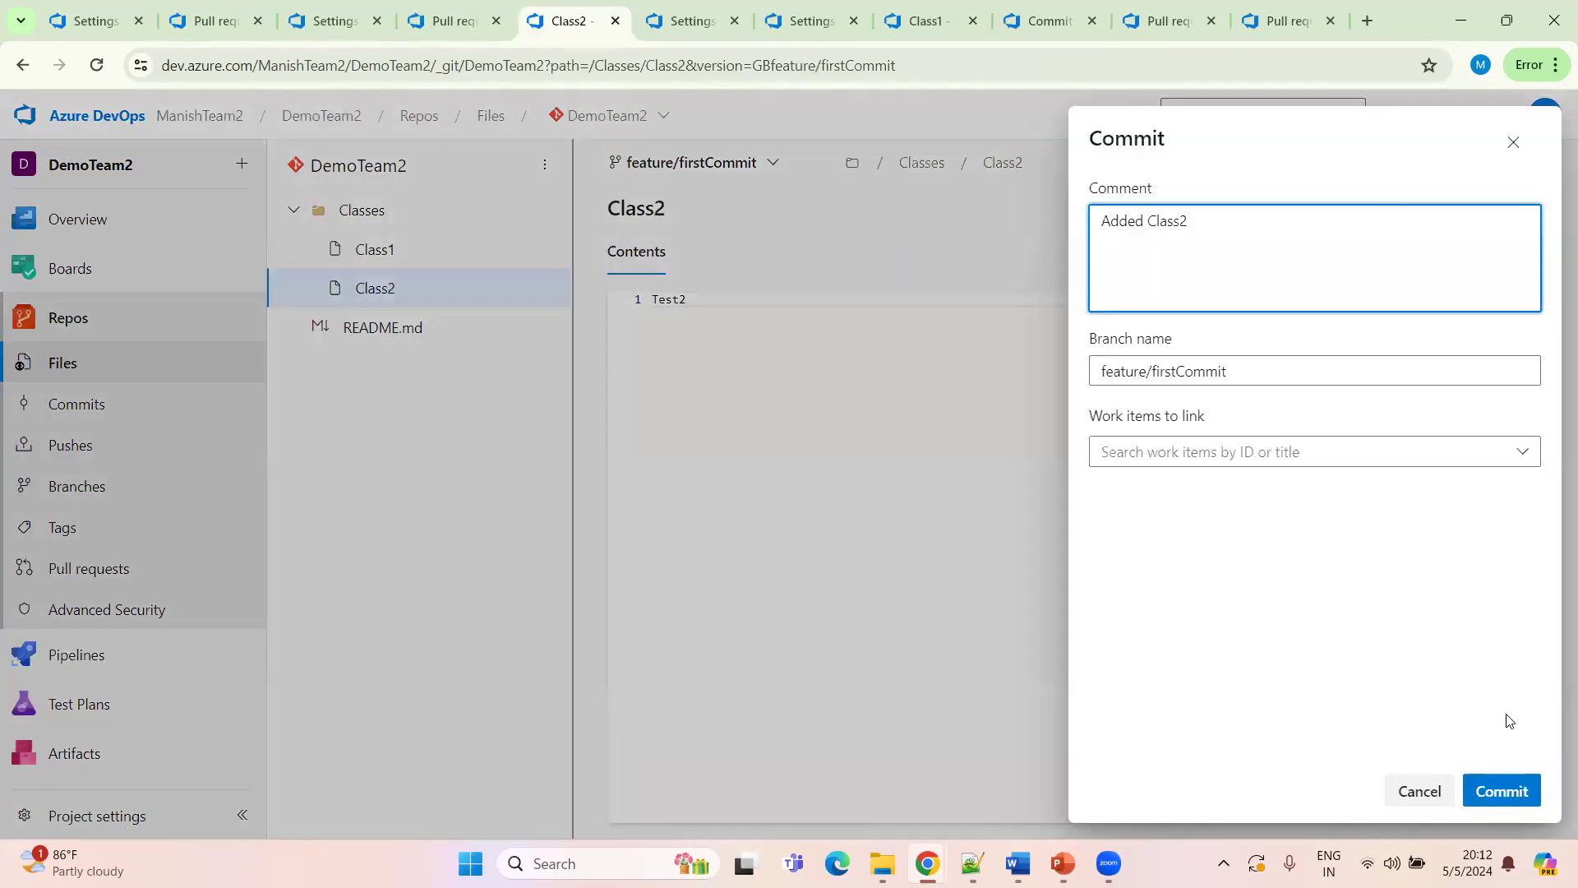
click(1502, 792)
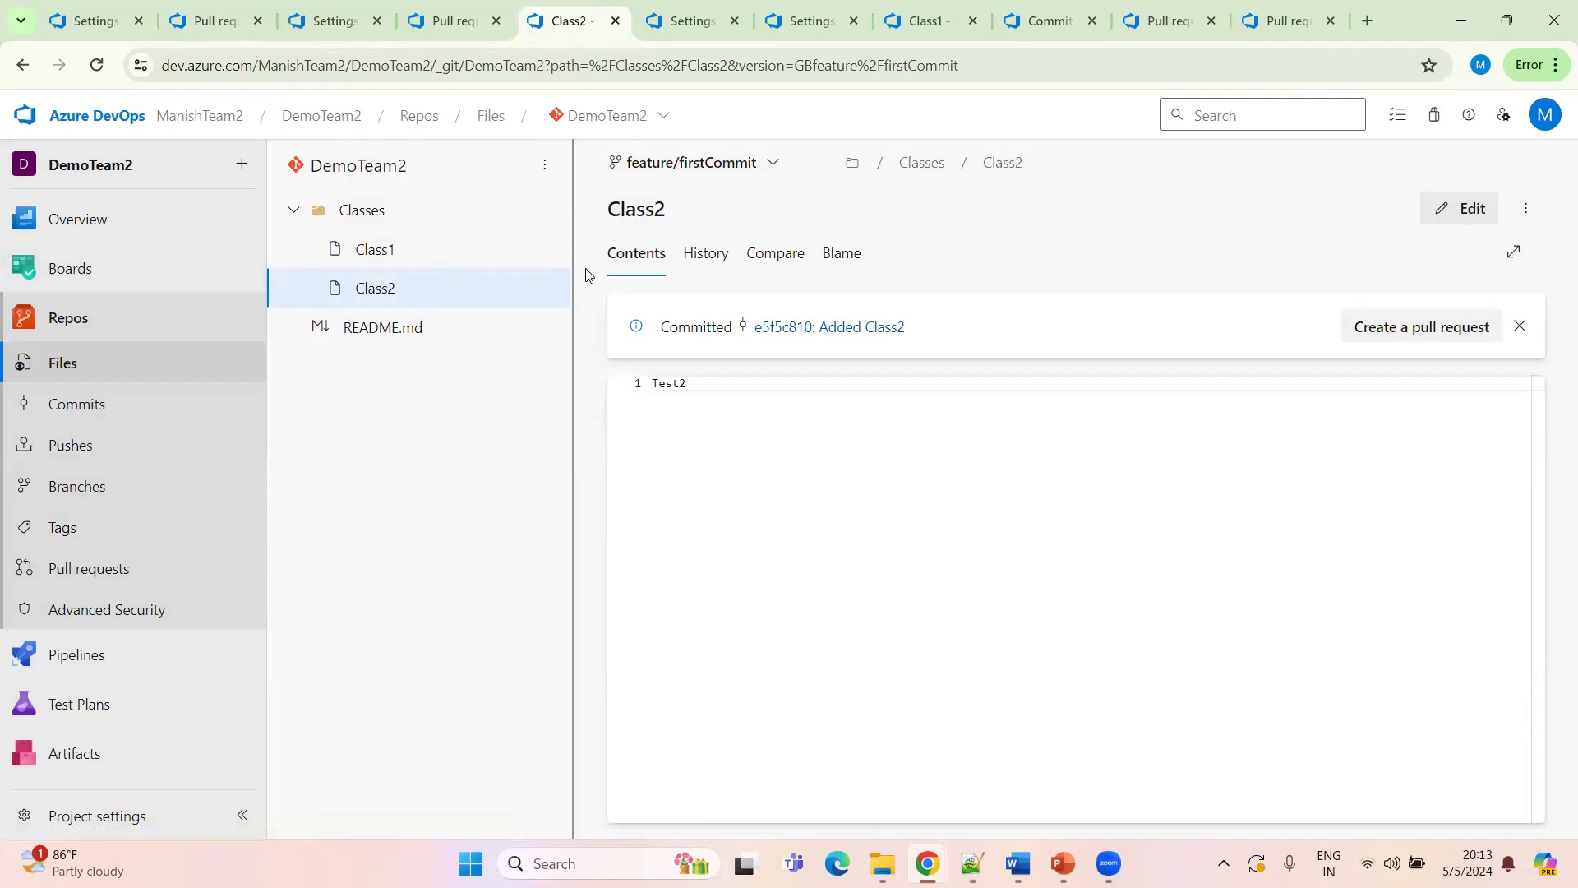
Create a pull request titled Added Class2 from feature/firstCommit into Develop
click(244, 167)
click(364, 167)
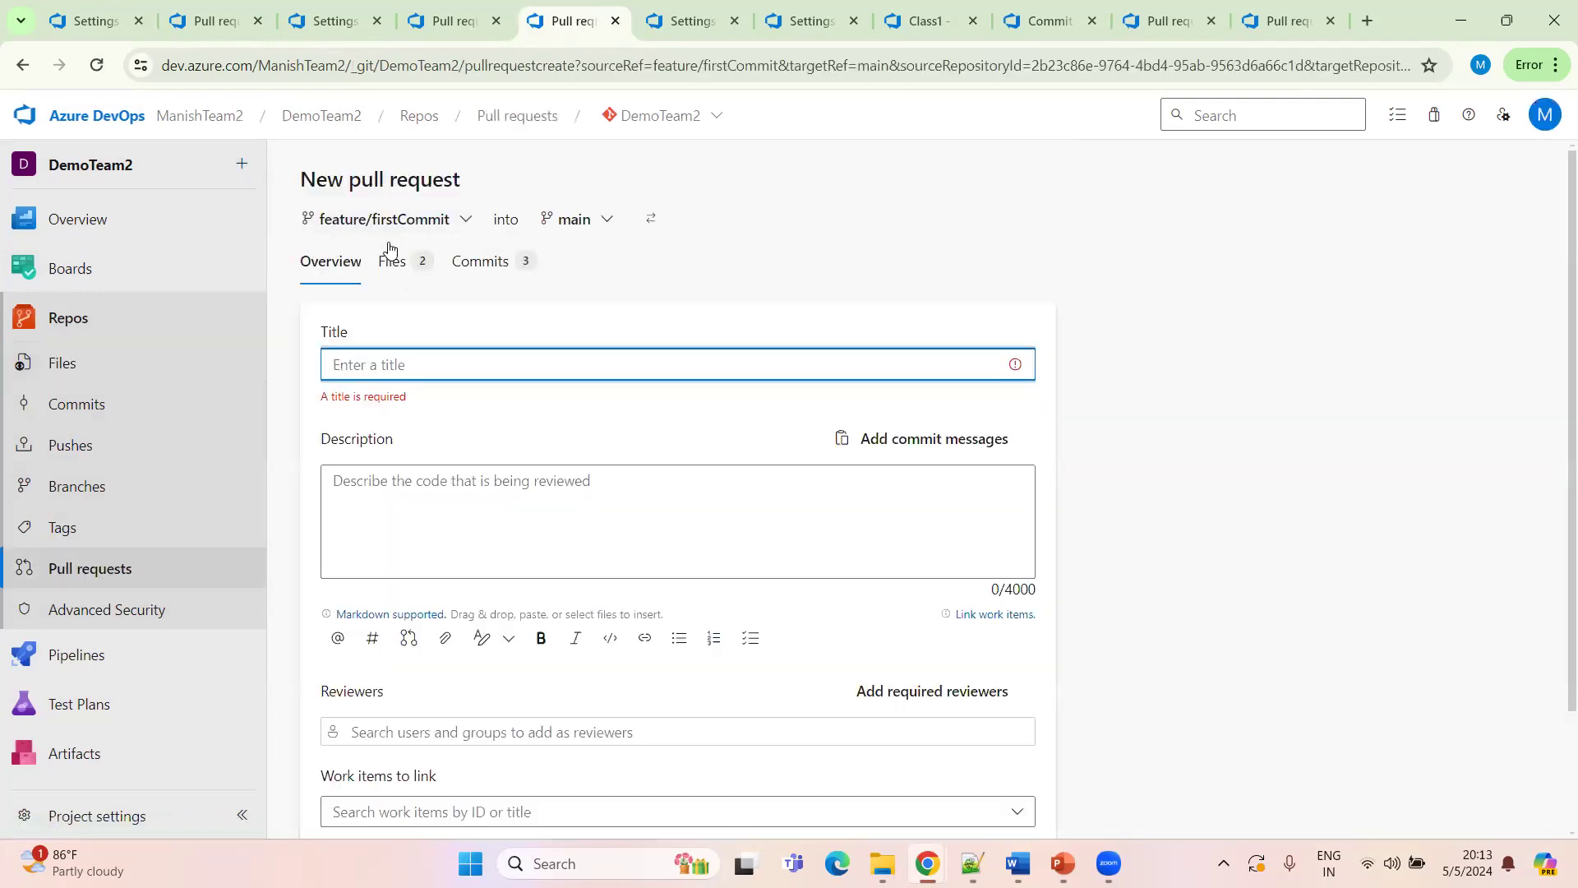
click(586, 224)
text(dev)
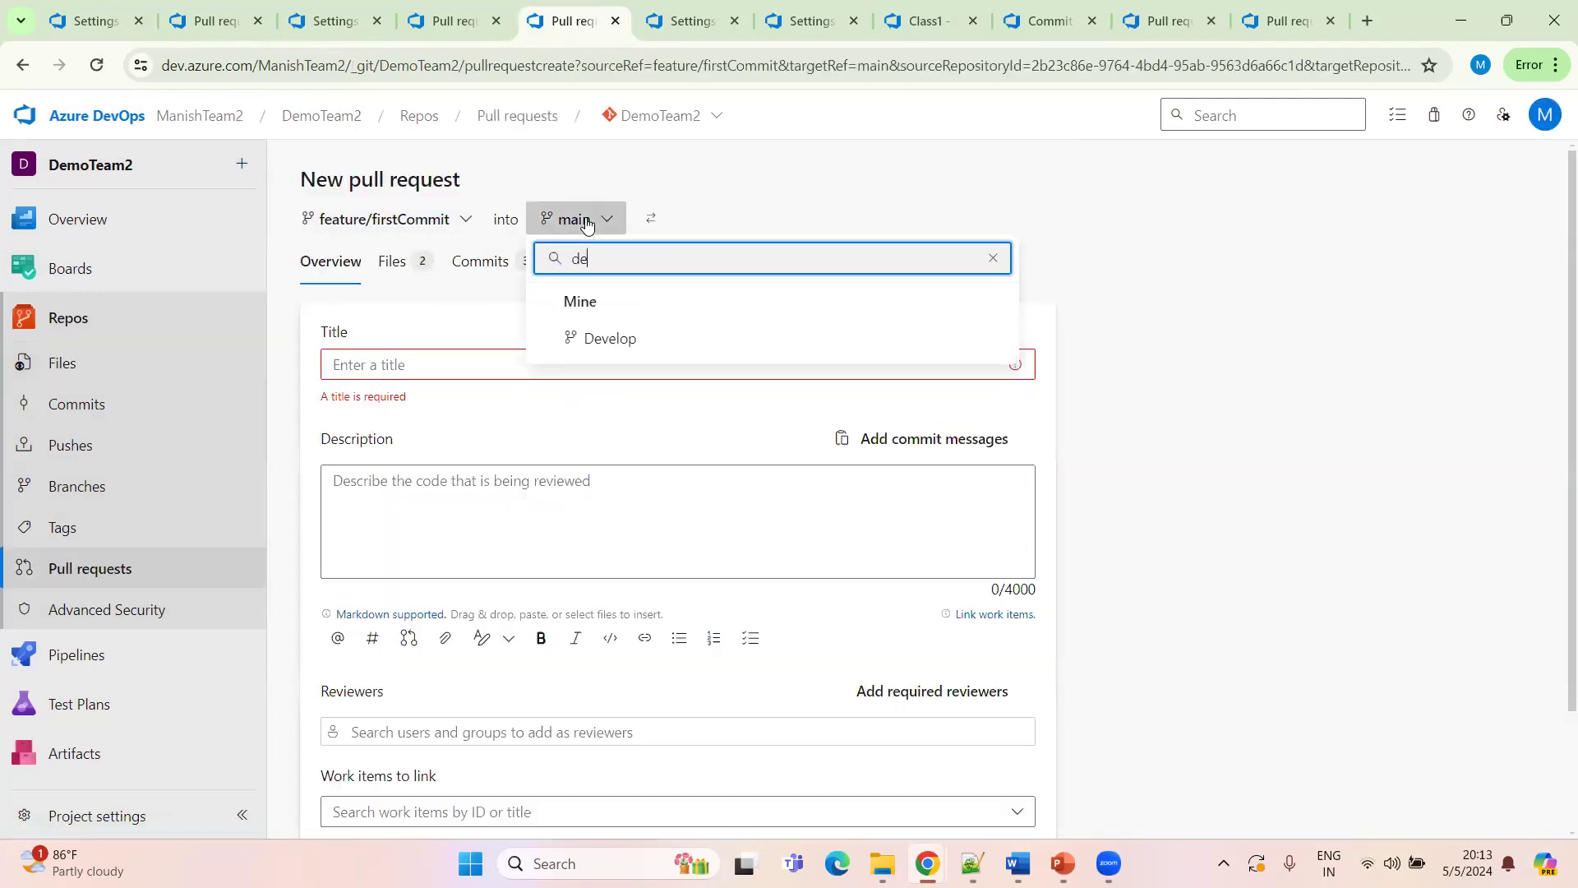
click(629, 341)
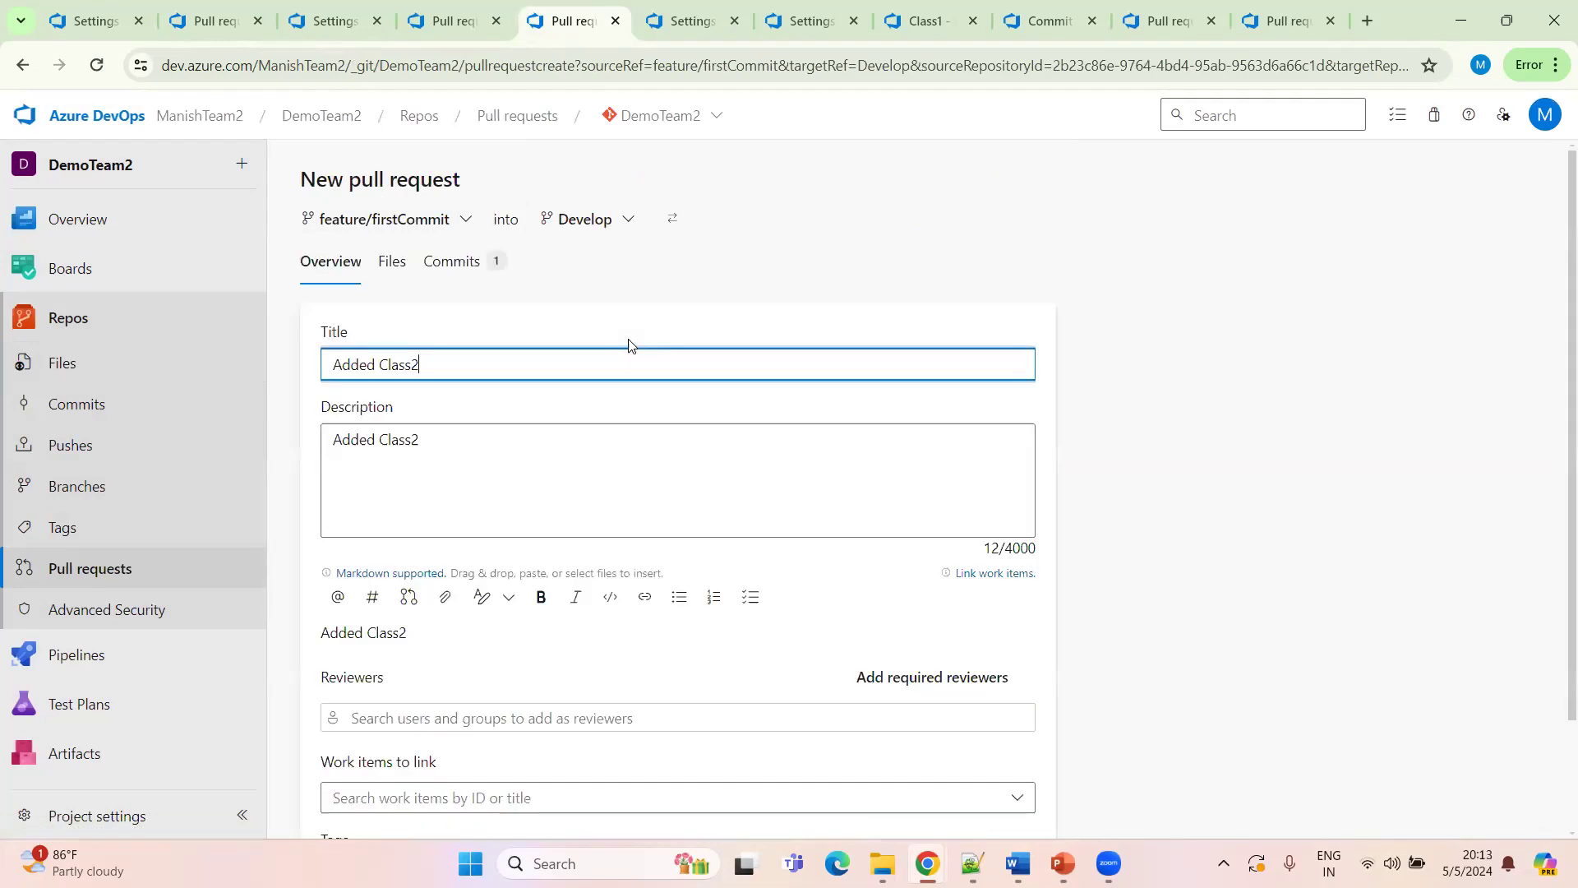
scroll(453, 475, down, 2)
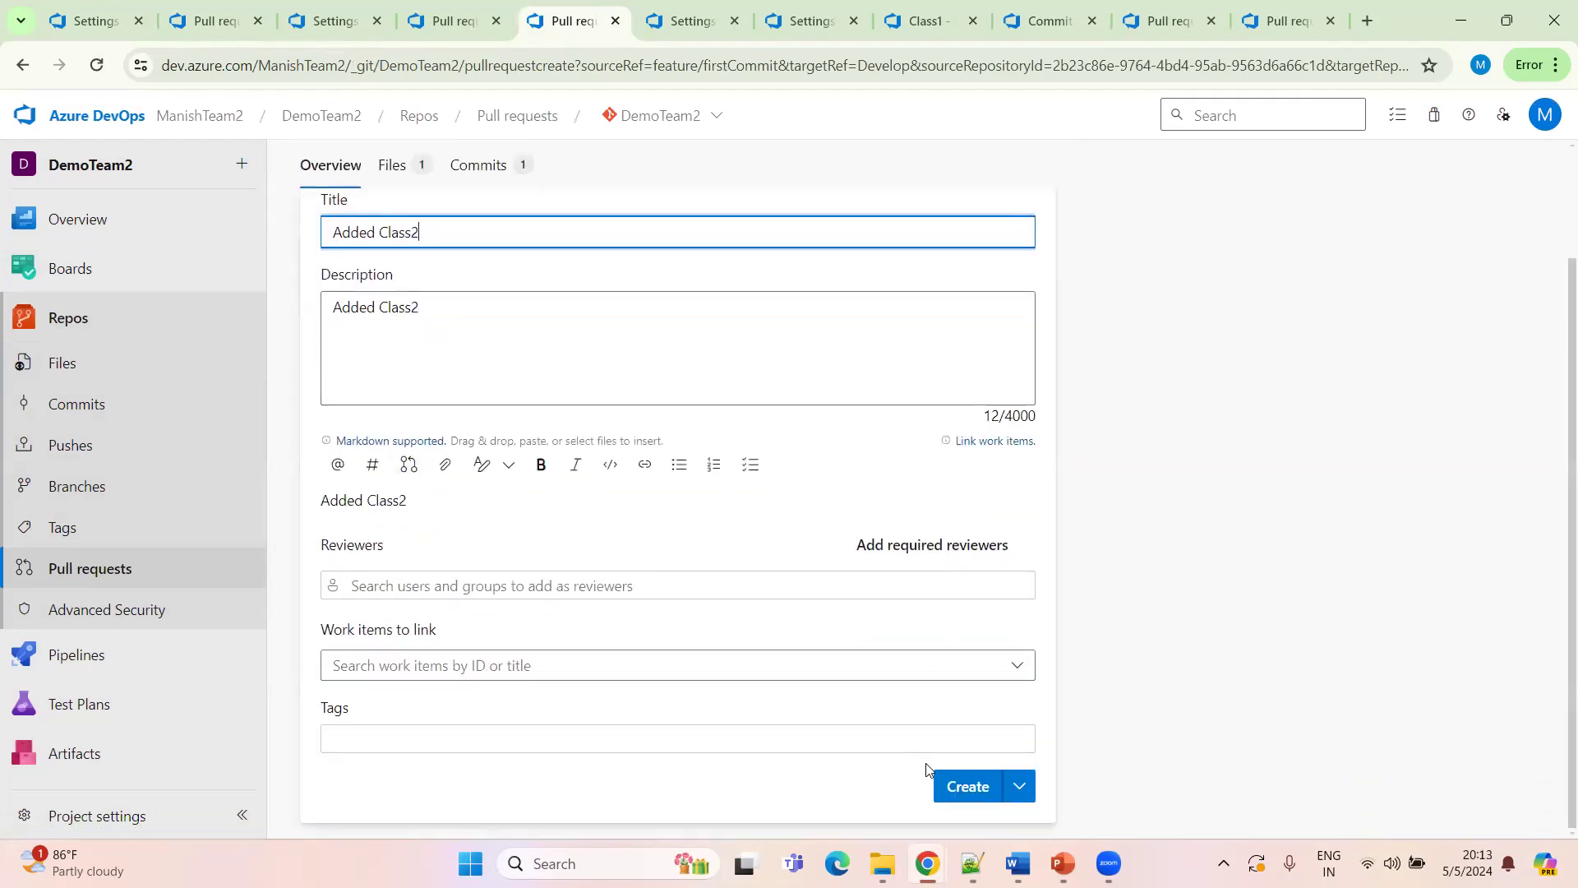
click(967, 788)
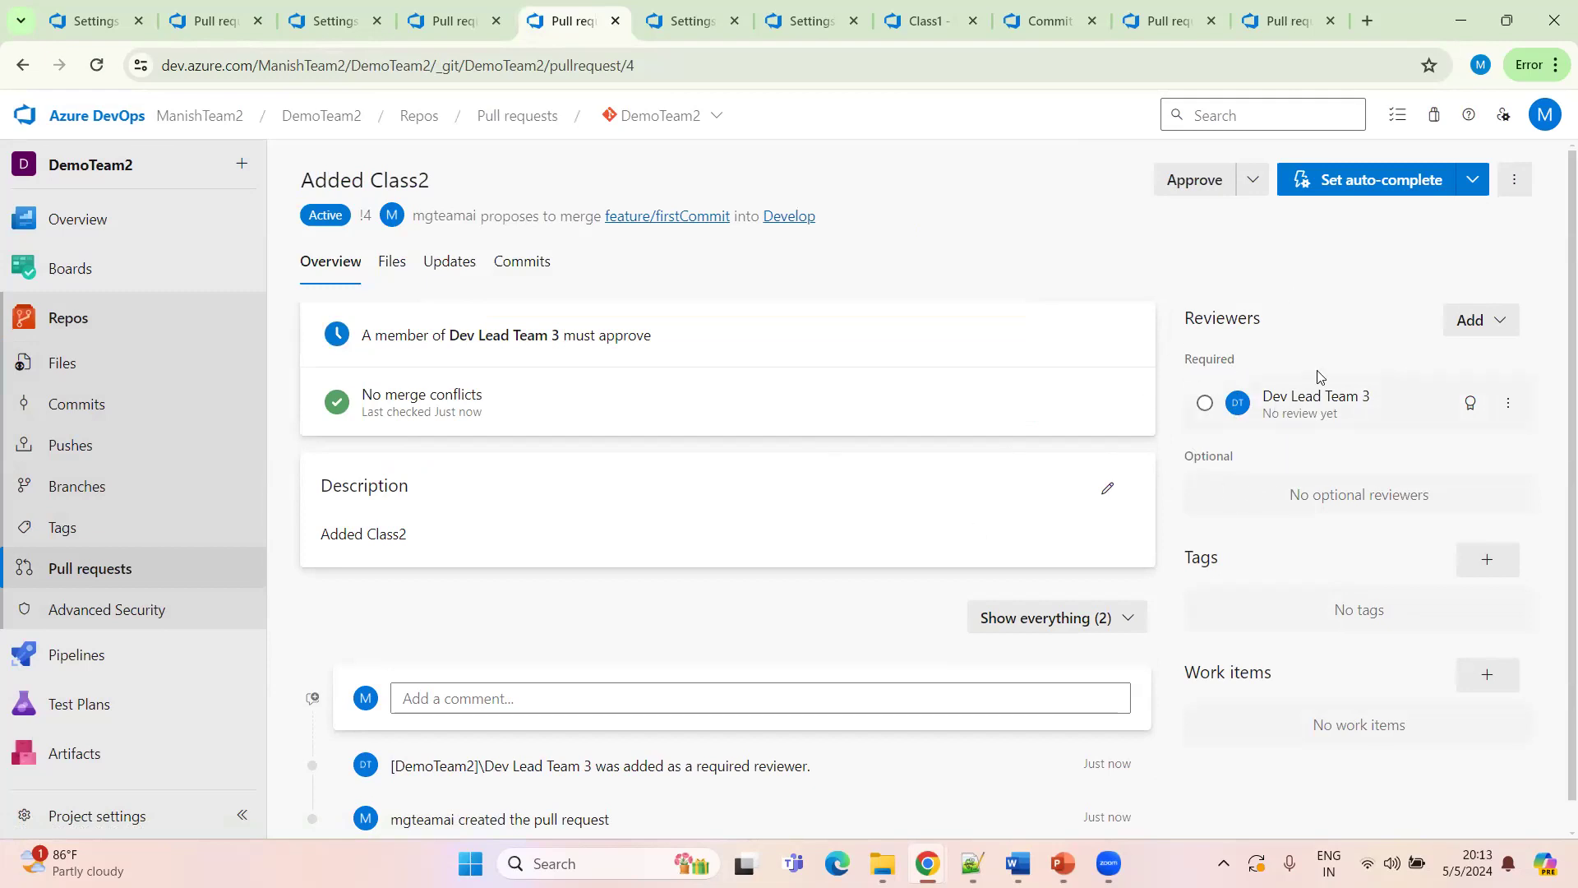
Try to complete the pull request without the required reviewer's approval
click(1473, 181)
click(1387, 226)
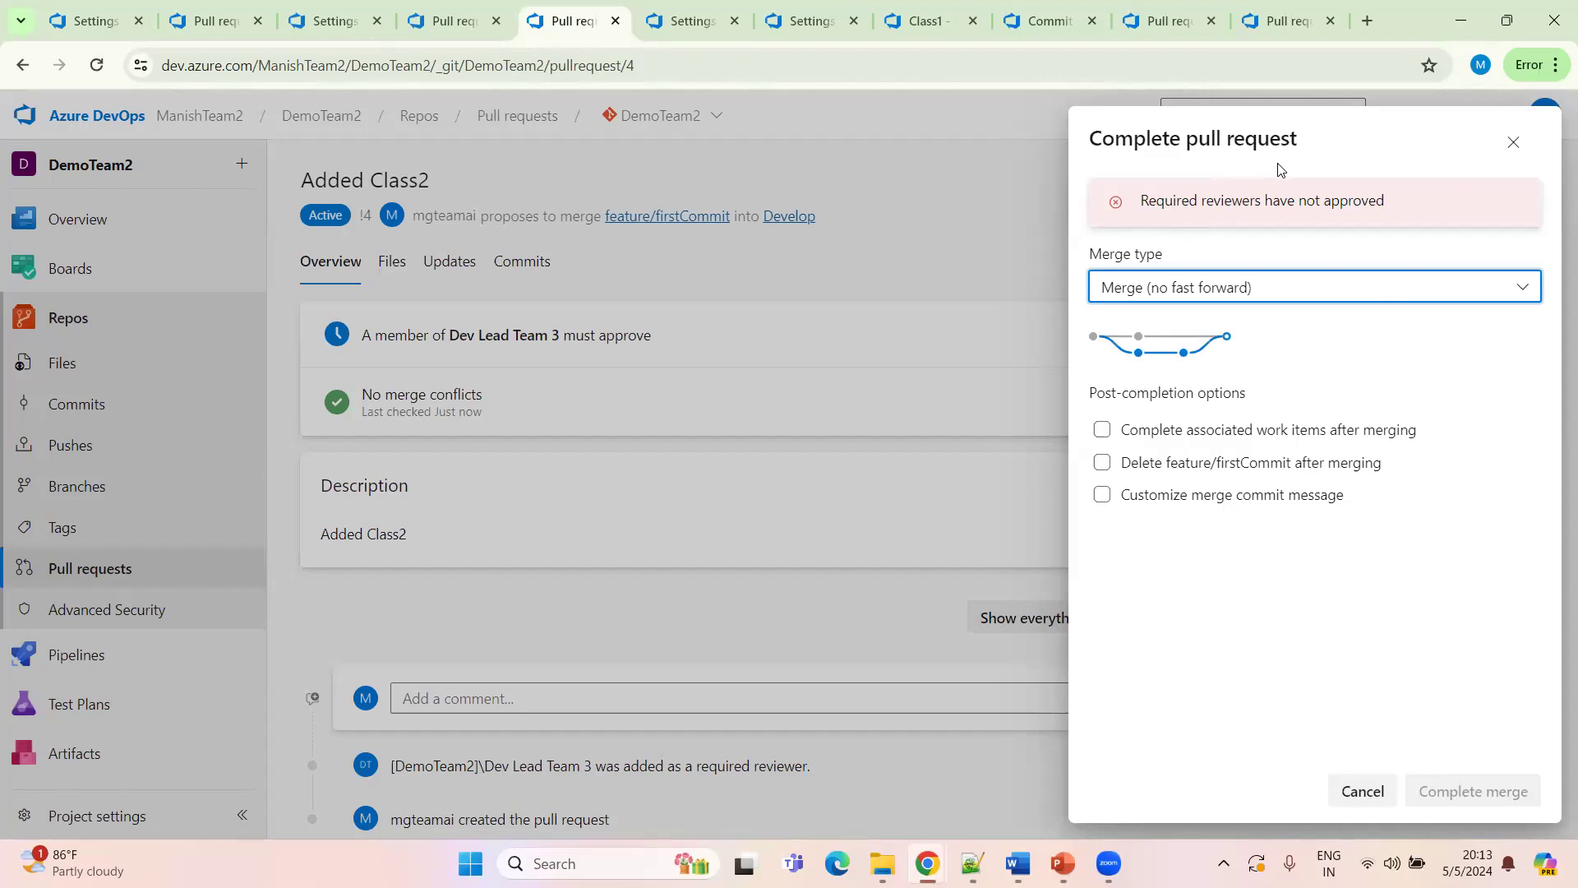
click(1358, 792)
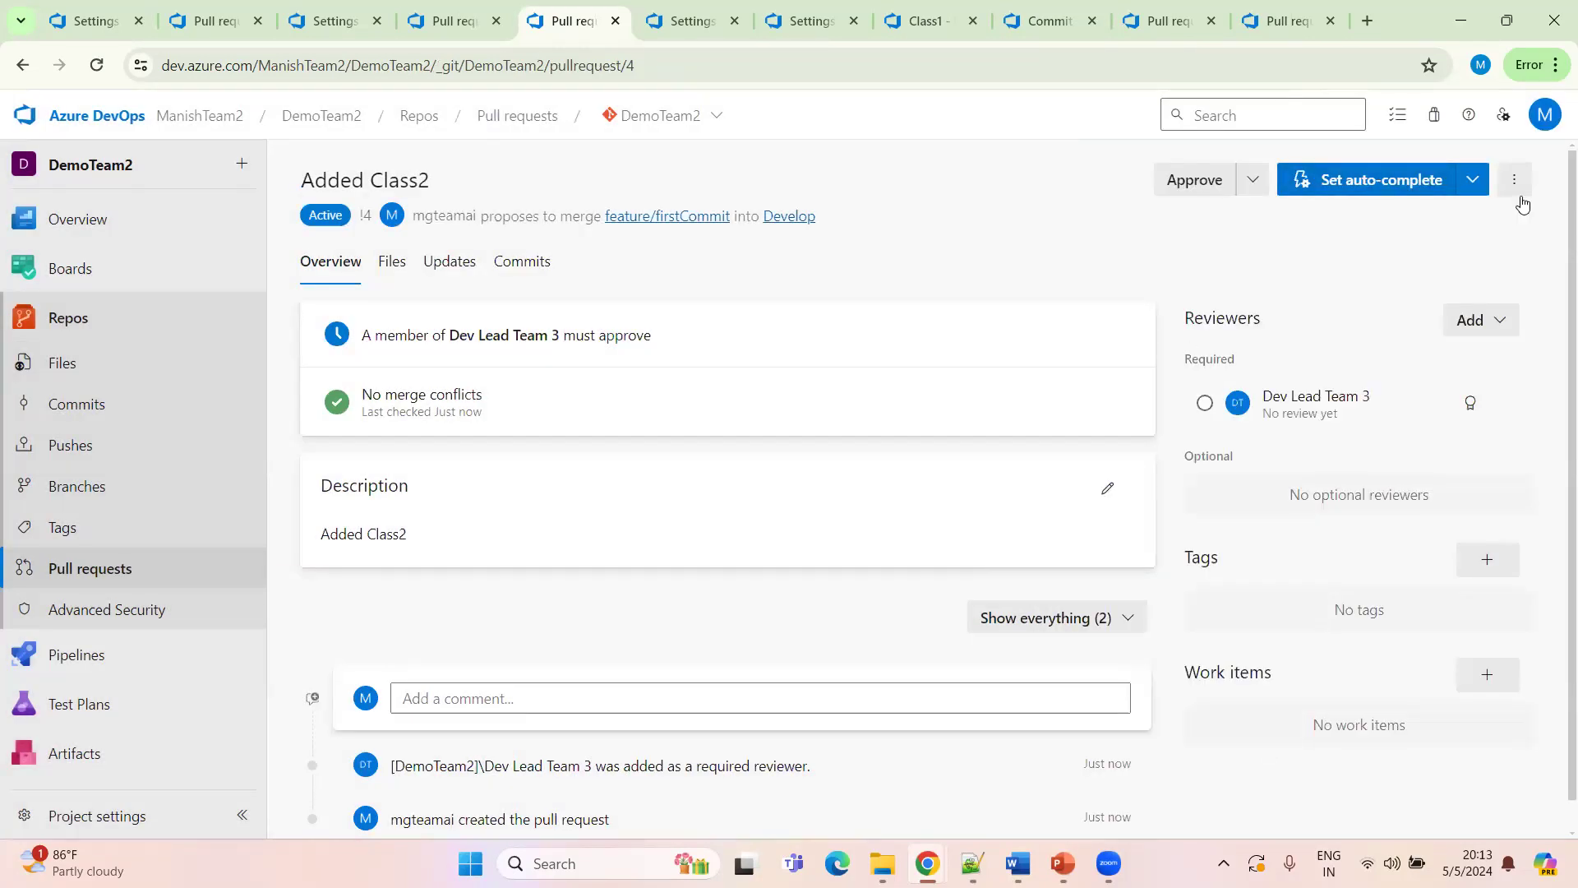
click(1484, 194)
click(1363, 219)
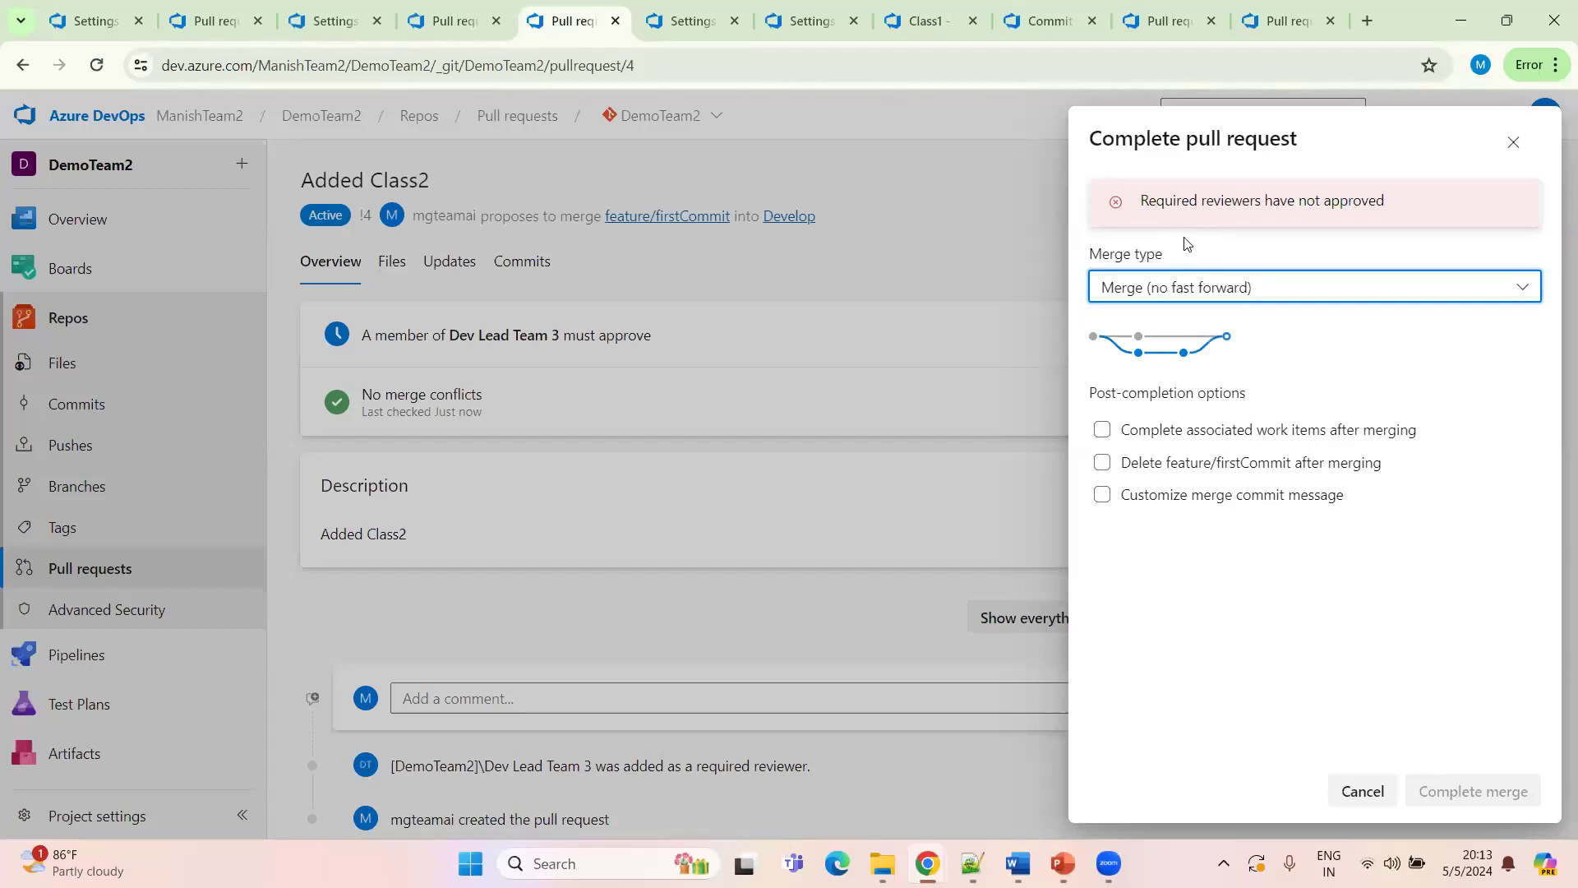
click(1364, 790)
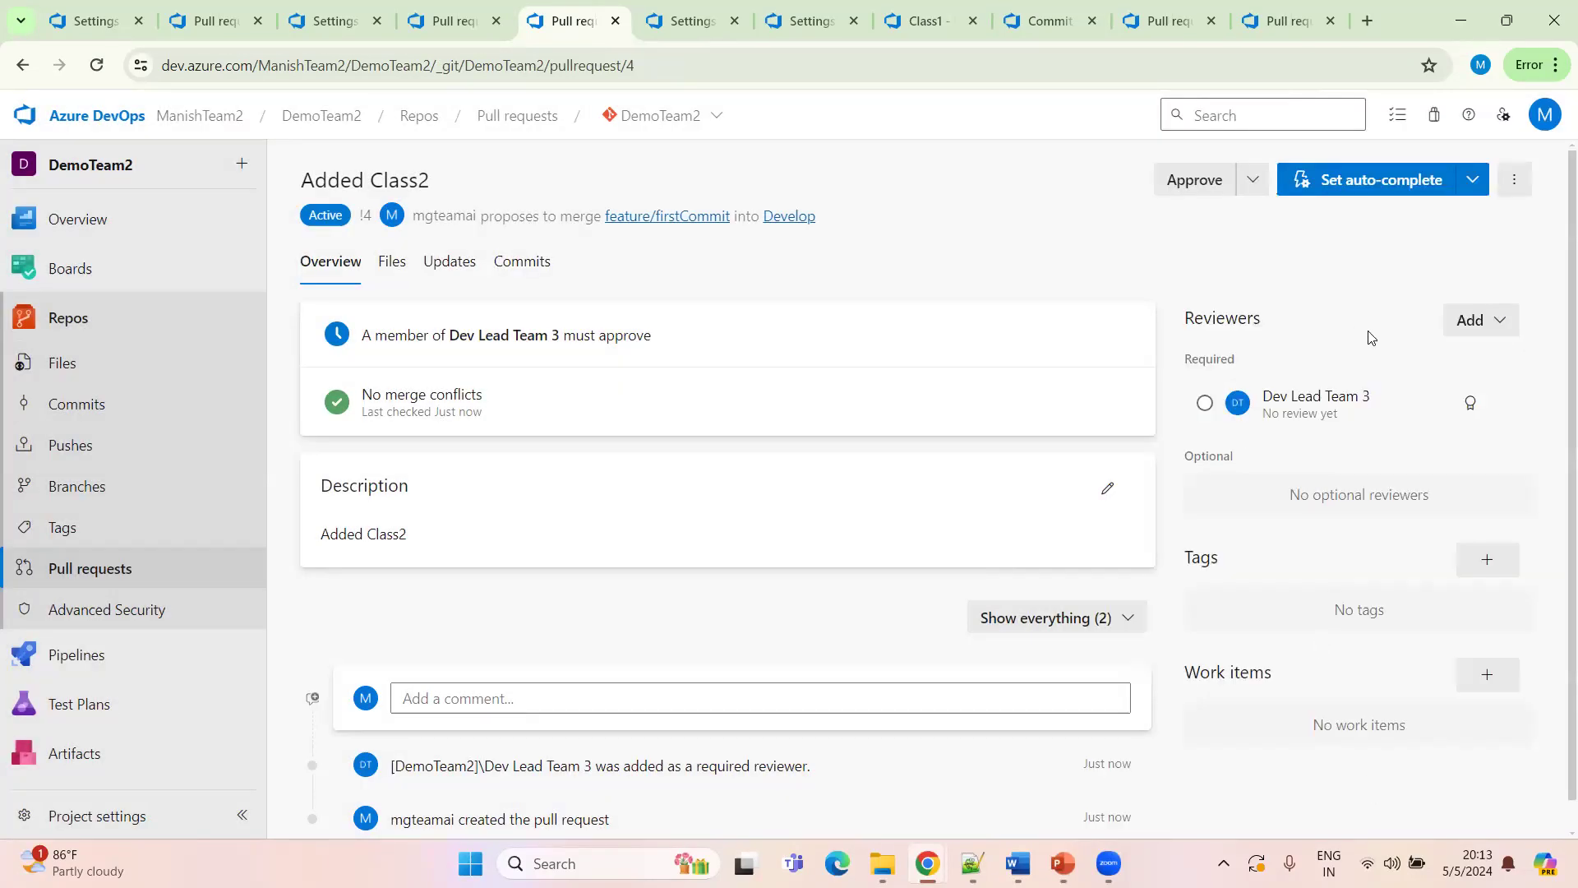
click(520, 66)
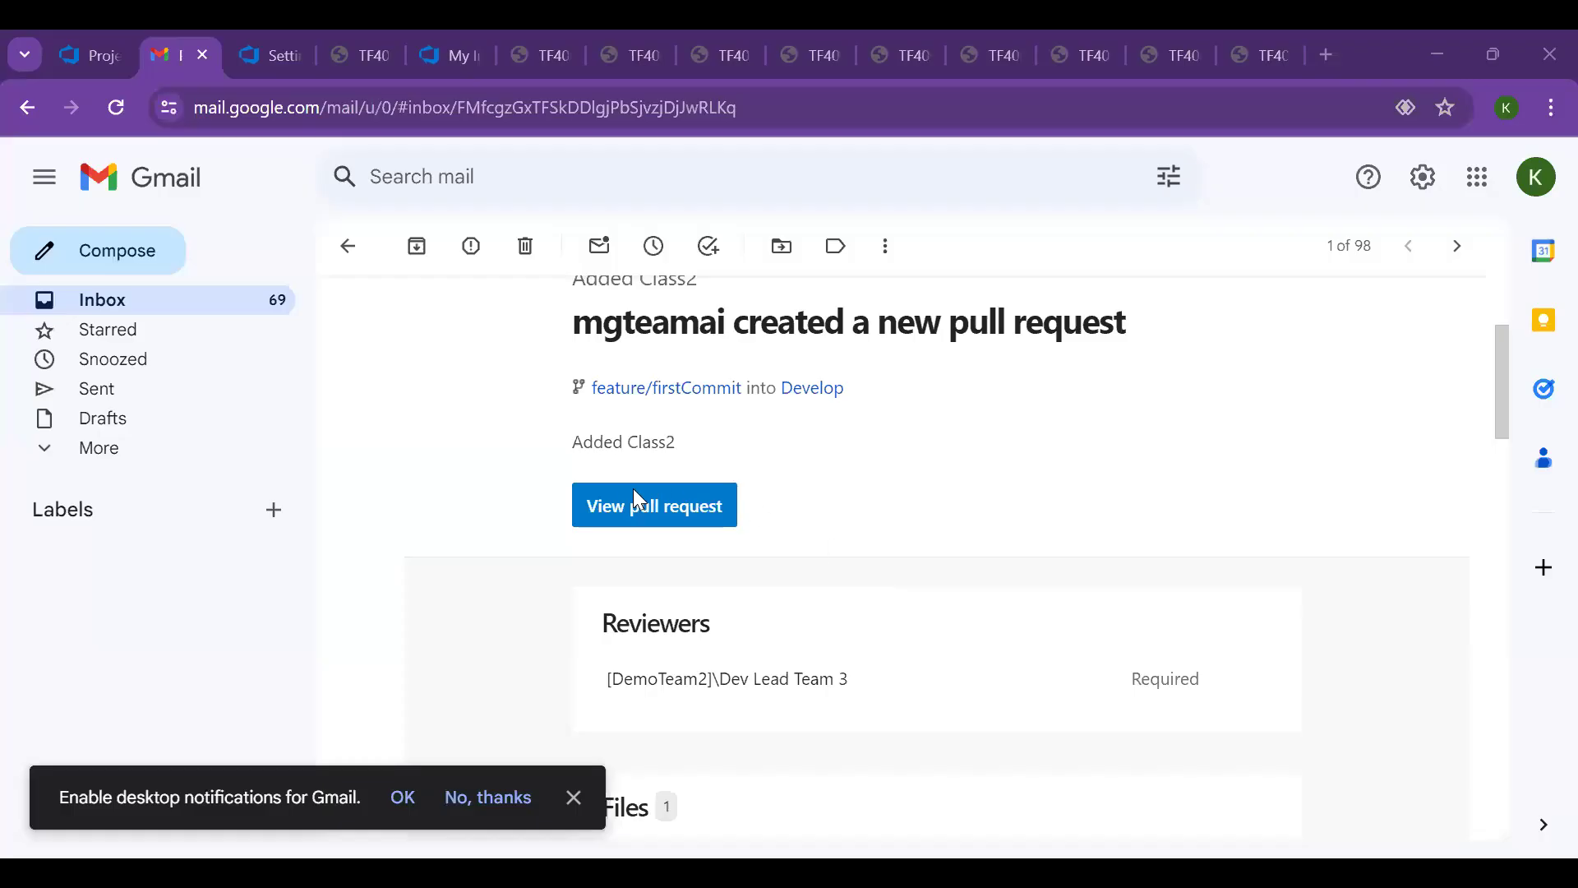
Open the Added Class2 pull request notification e-mail in the reviewer's inbox
scroll(633, 494, up, 3)
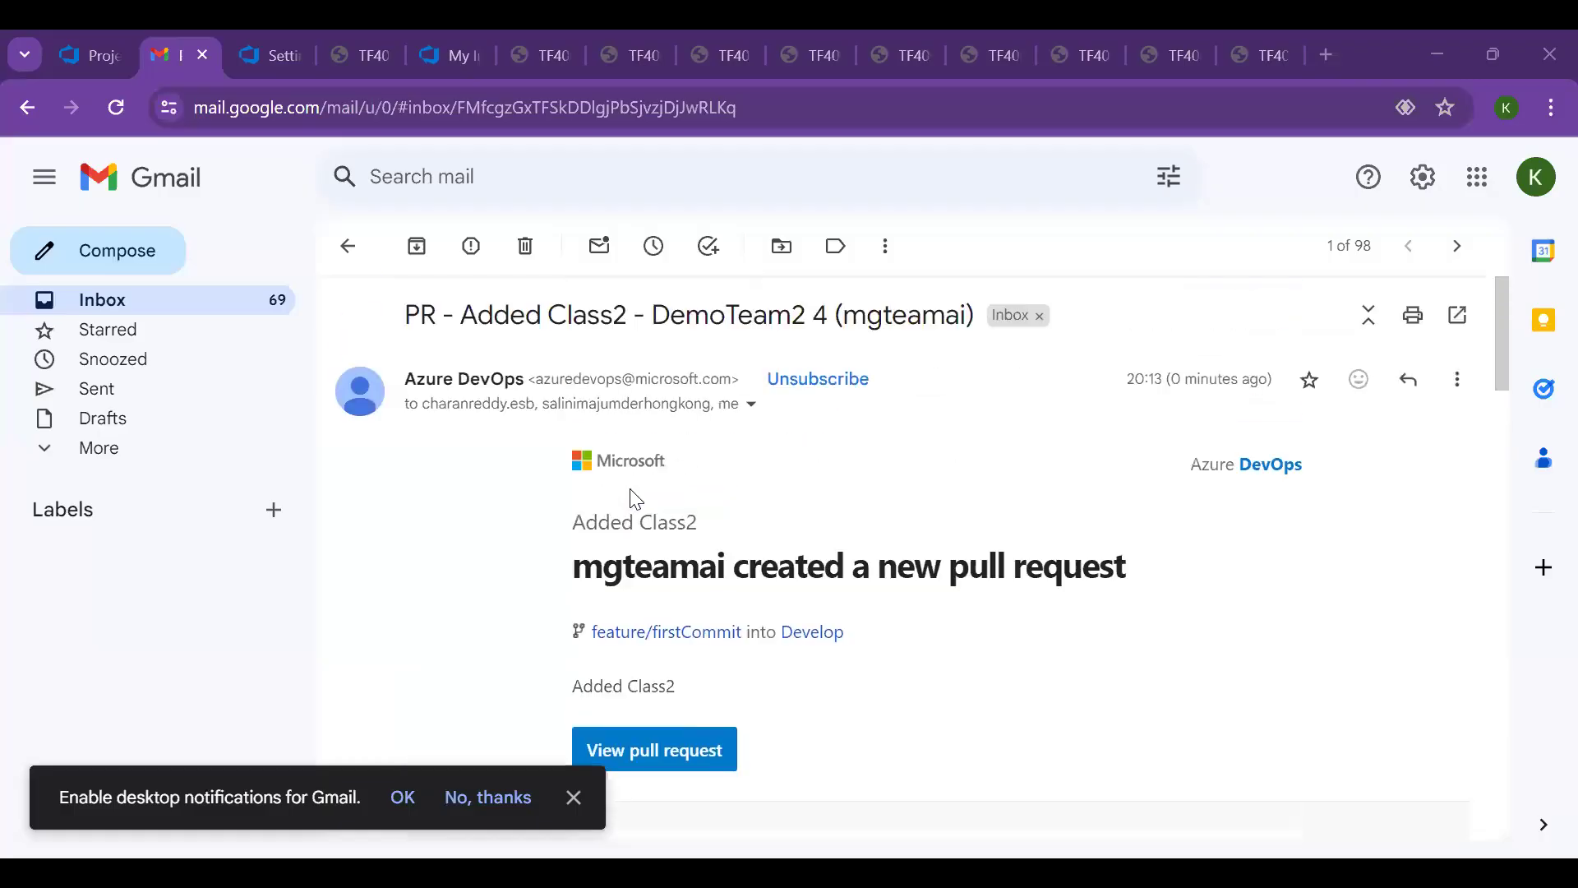
click(350, 250)
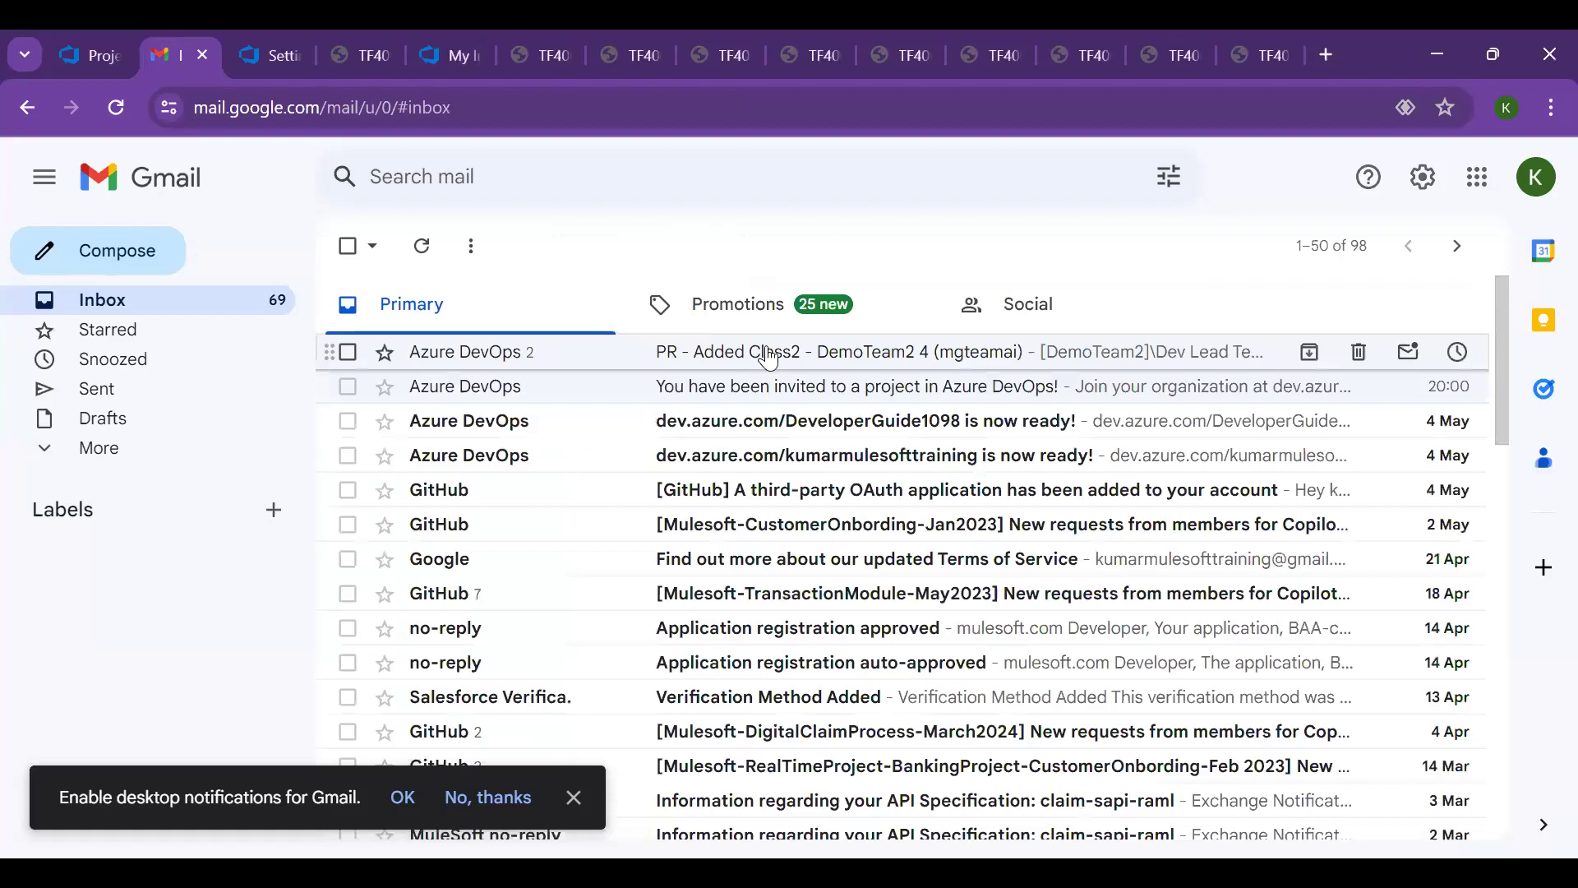
click(769, 358)
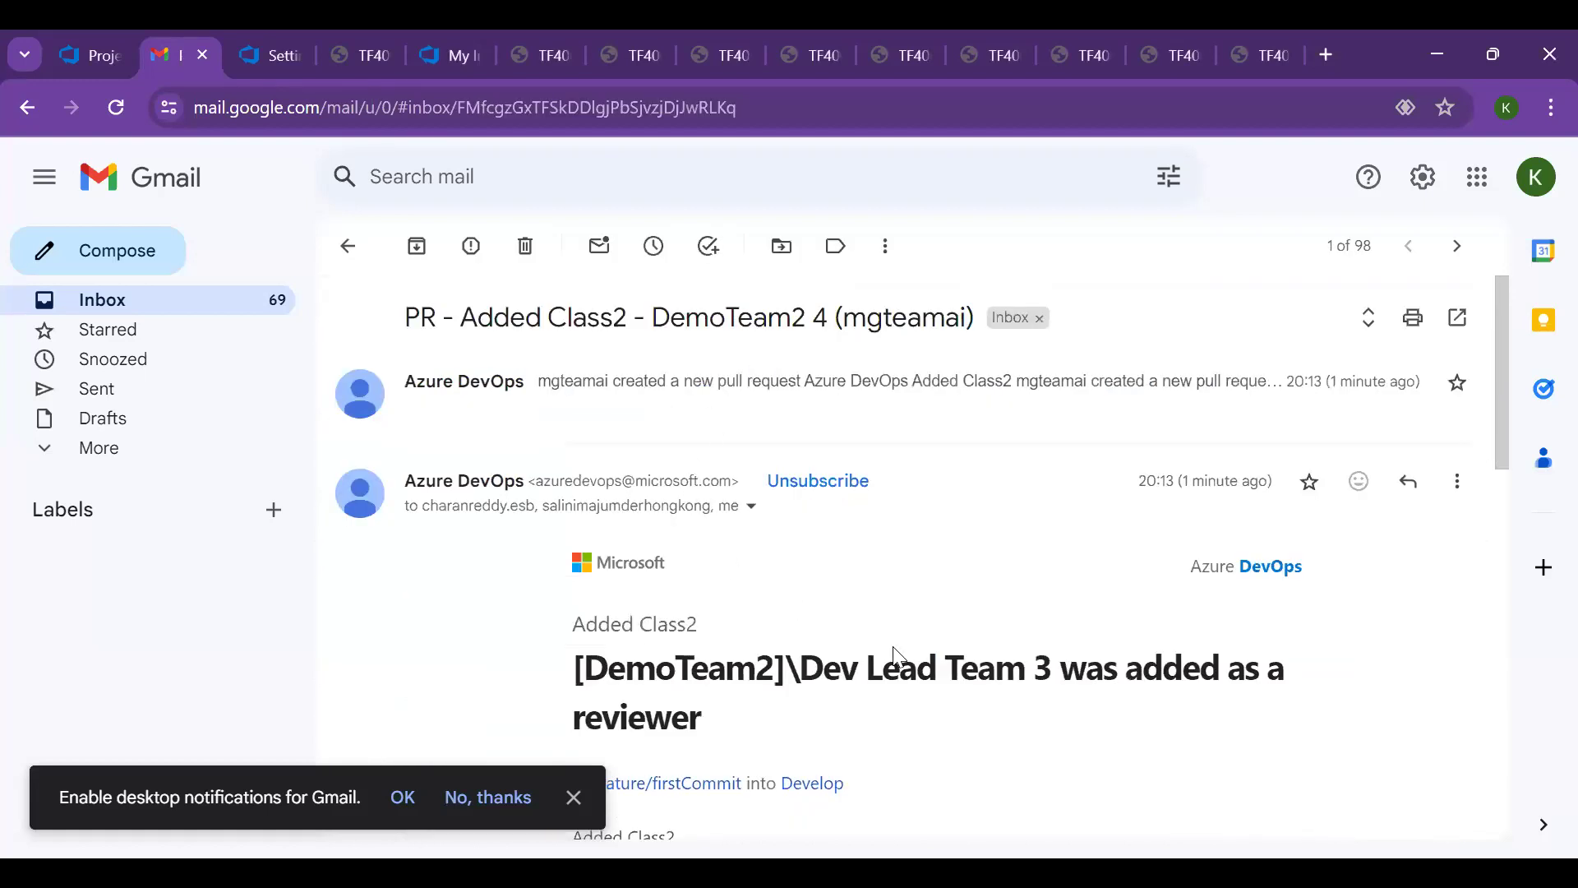
scroll(1019, 576, down, 1)
scroll(1022, 580, down, 2)
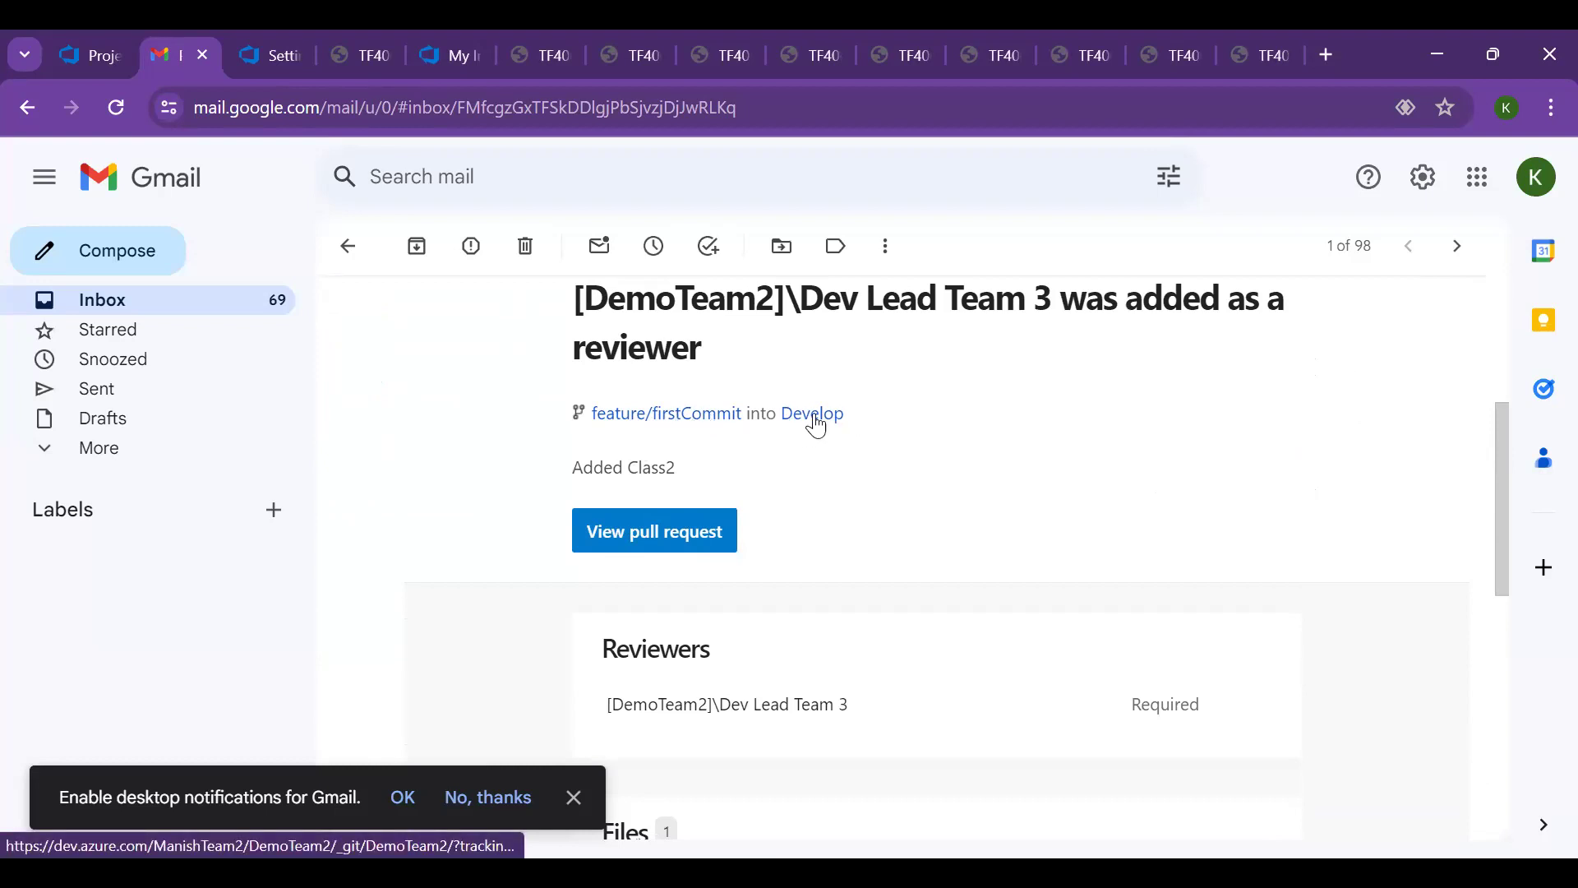
Open the pull request from the e-mail and review its approval options, commits and changed files
click(693, 539)
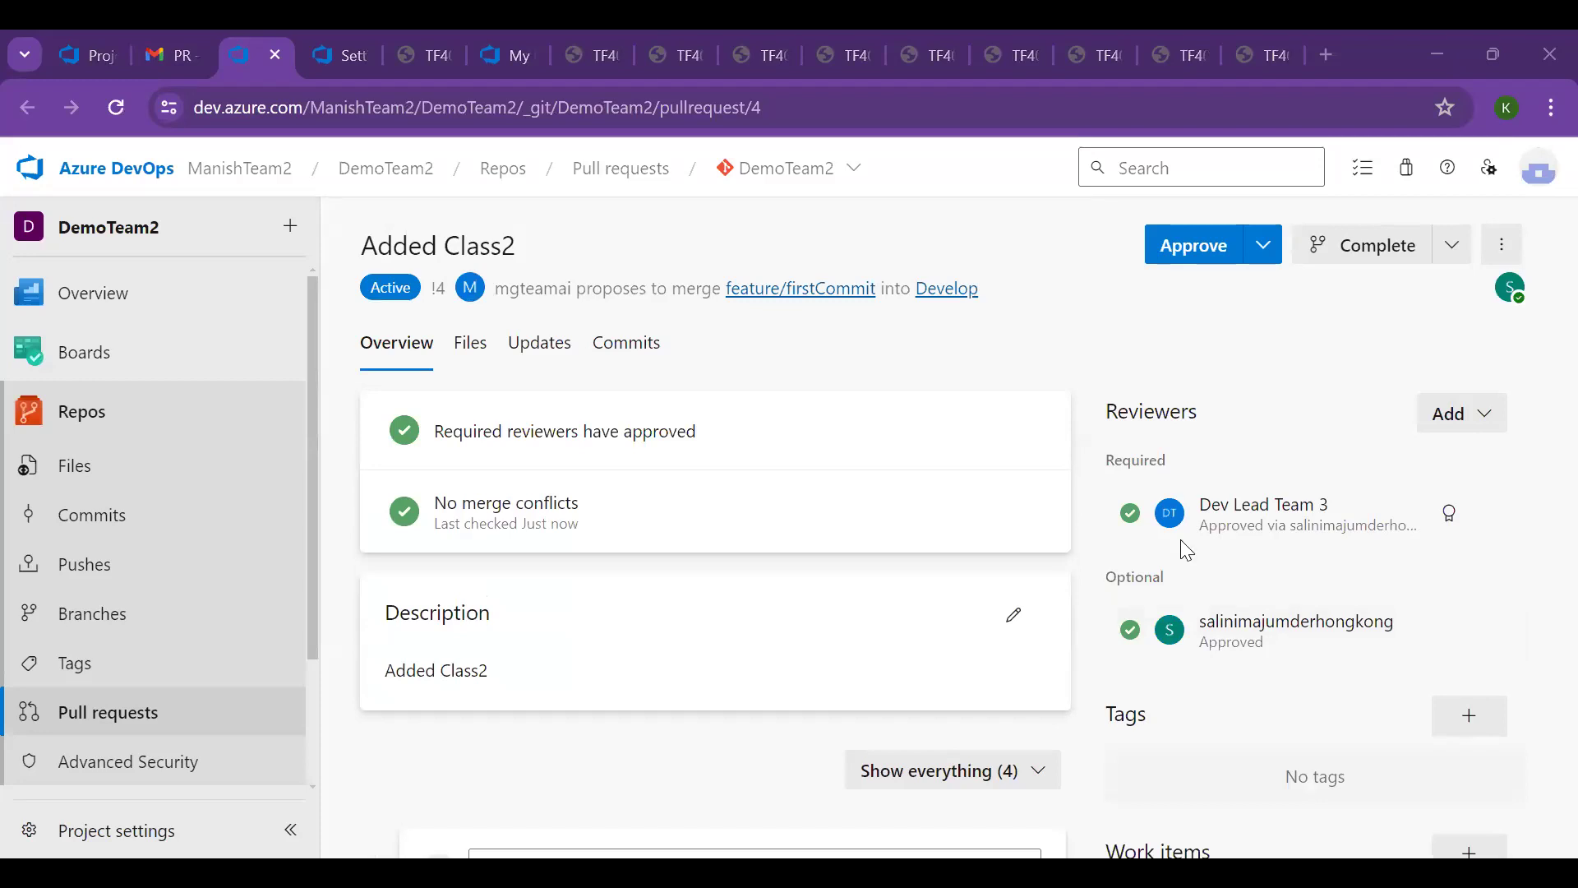
click(1255, 253)
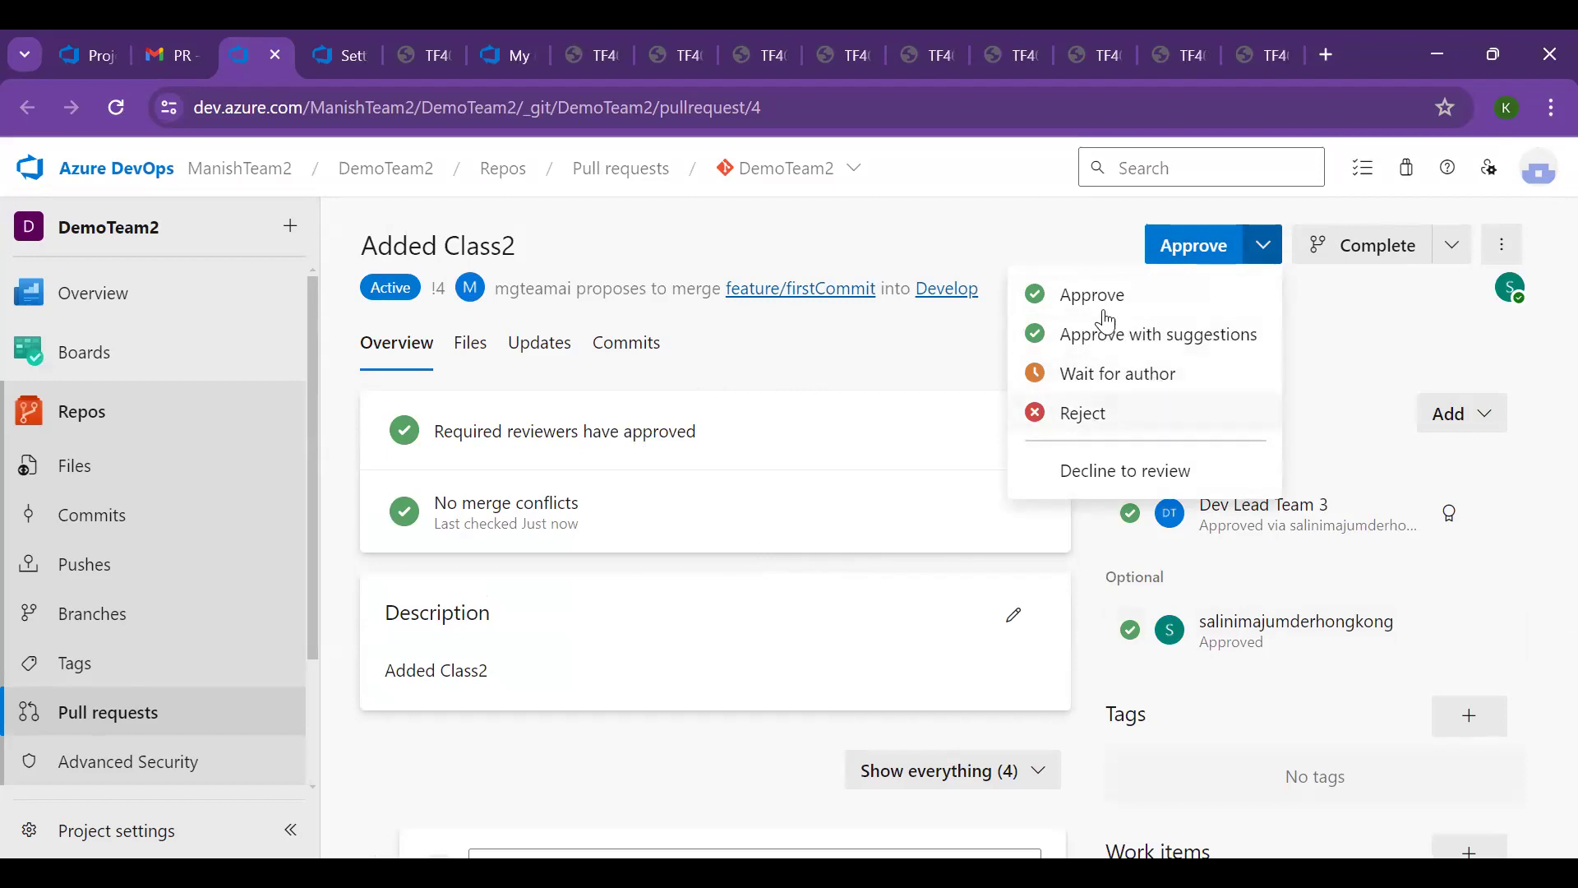
click(1345, 334)
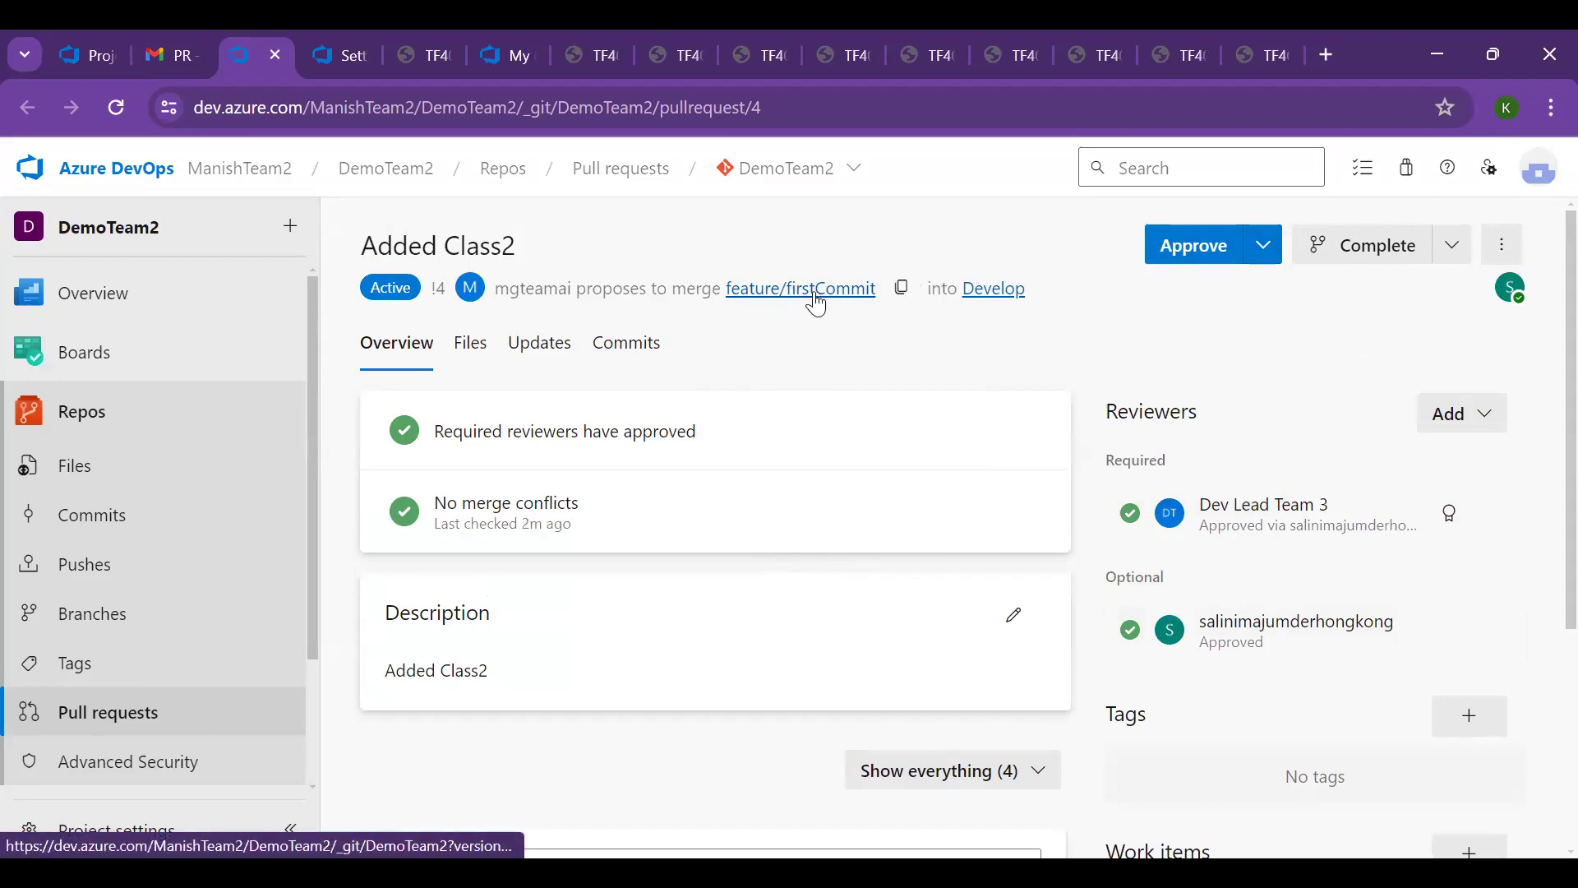
click(630, 349)
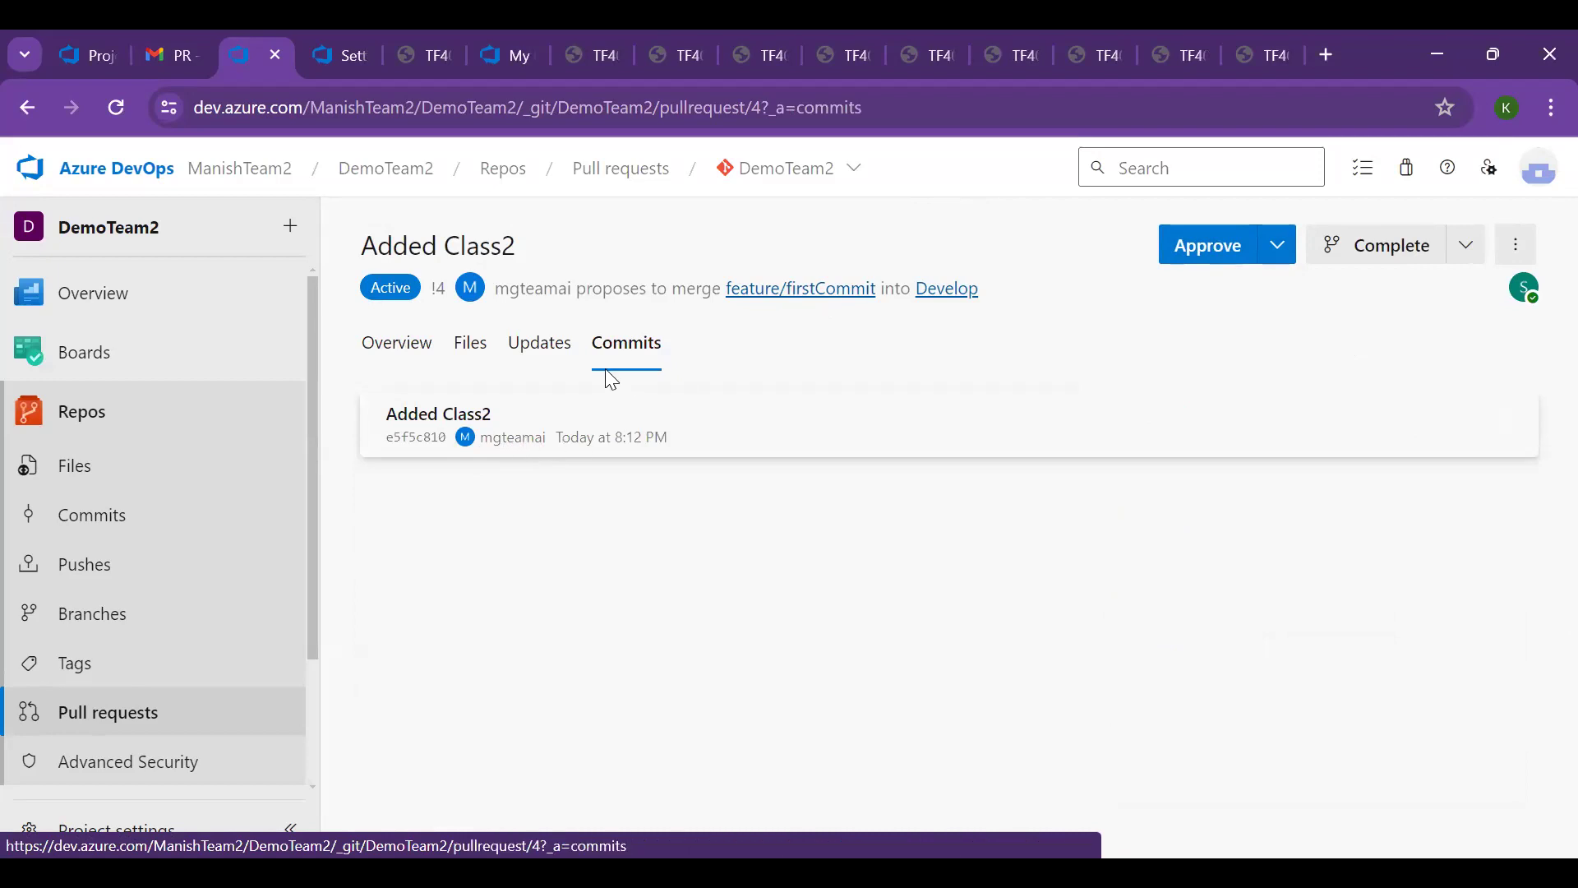
click(475, 359)
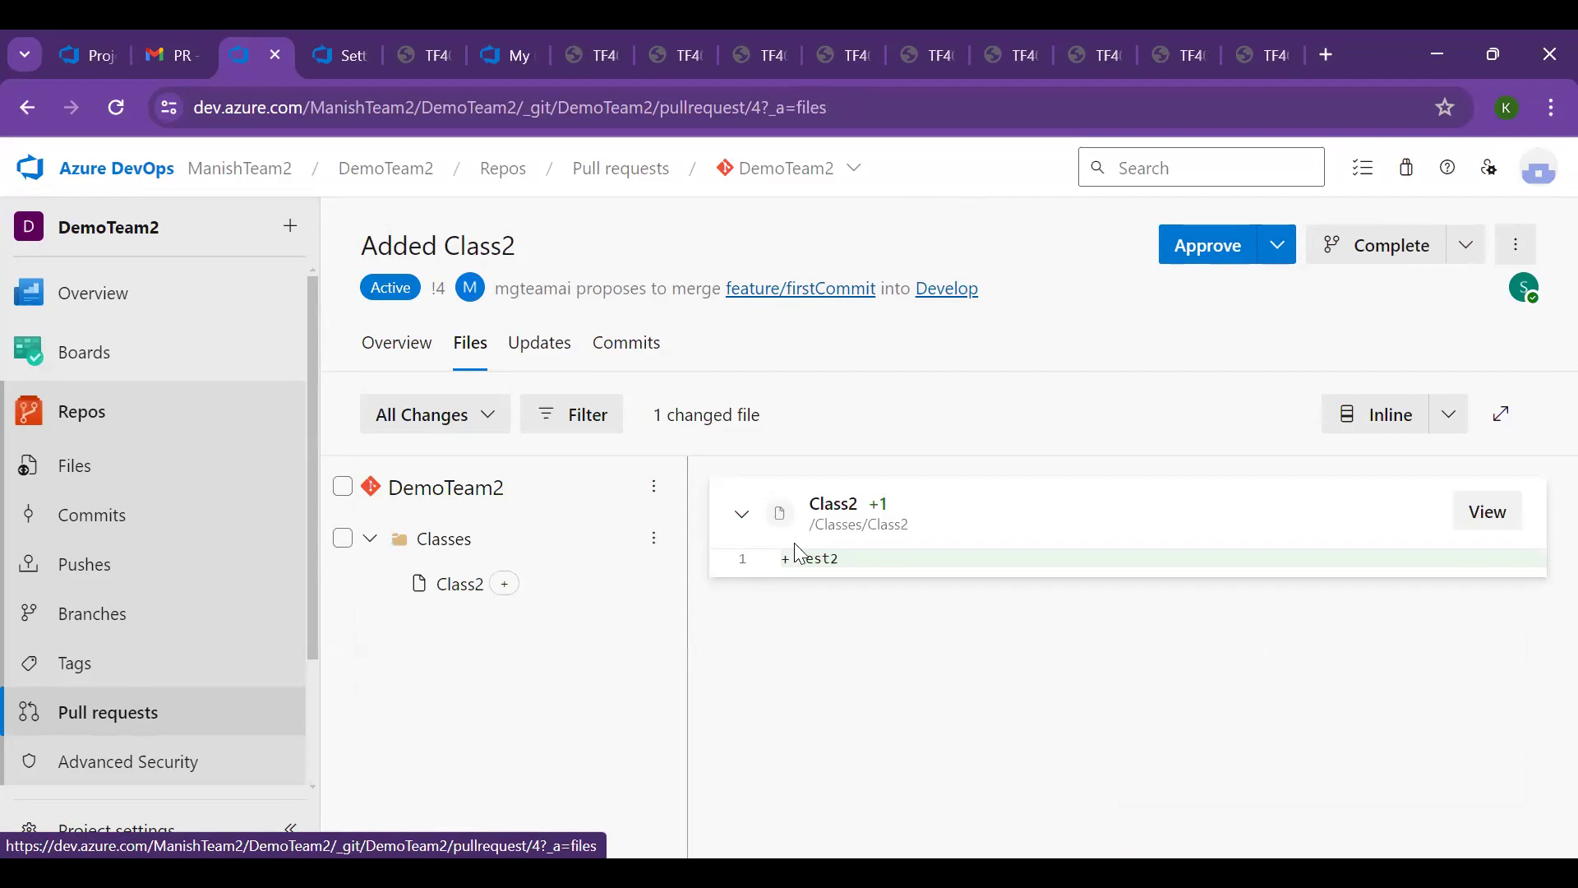
mouse_move(804, 559)
mouse_down()
mouse_move(888, 559)
mouse_move(790, 567)
mouse_up()
double_click(831, 566)
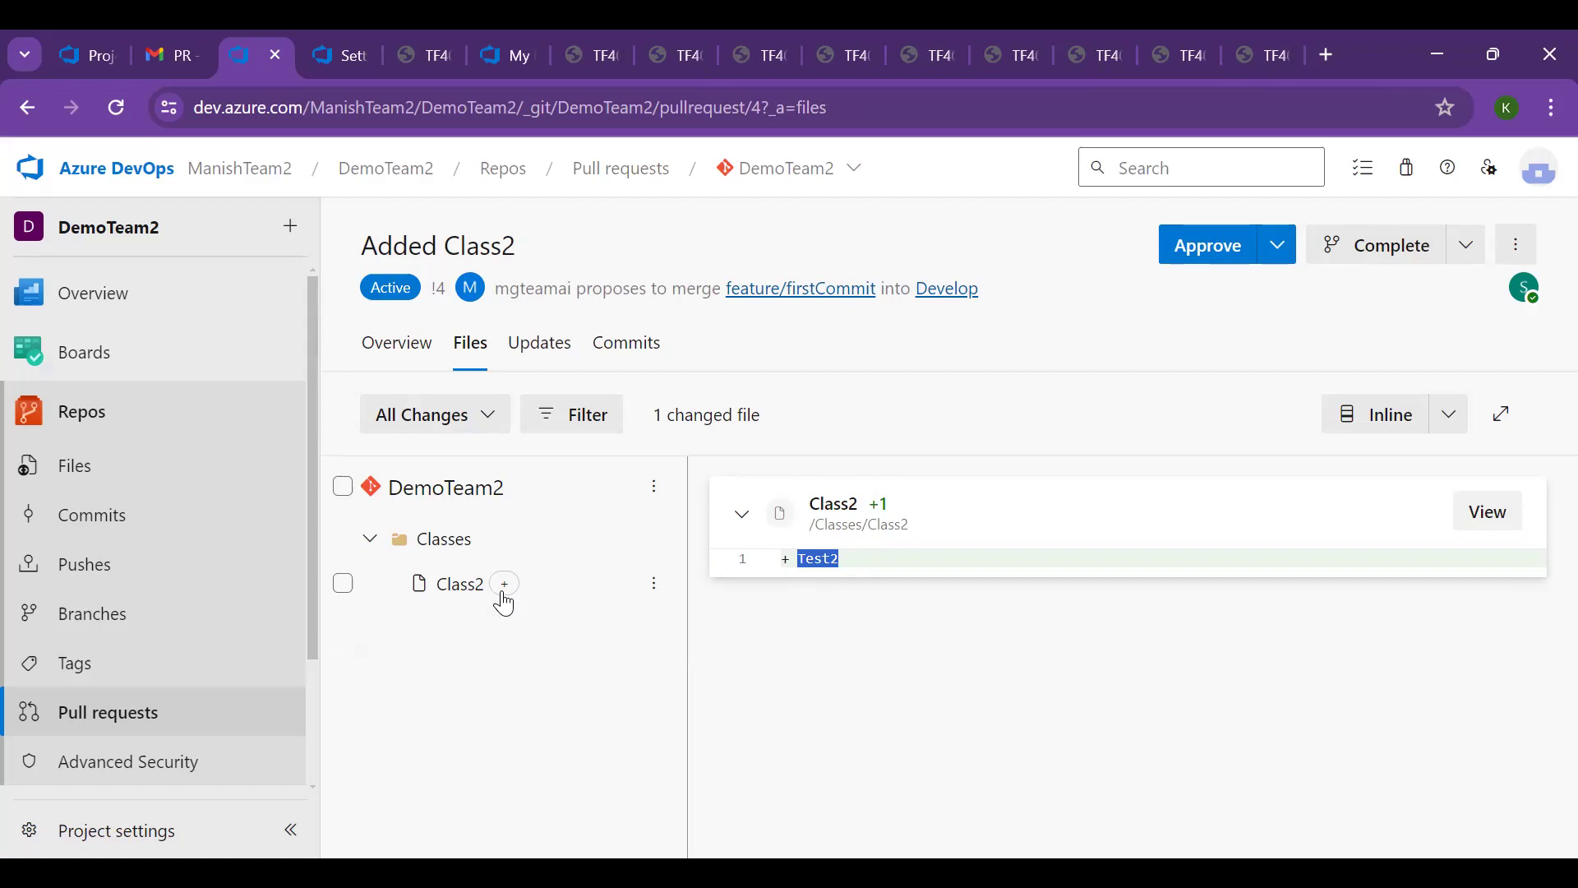
Approve the Added Class2 pull request as the invited reviewer
drag(840, 557, 790, 568)
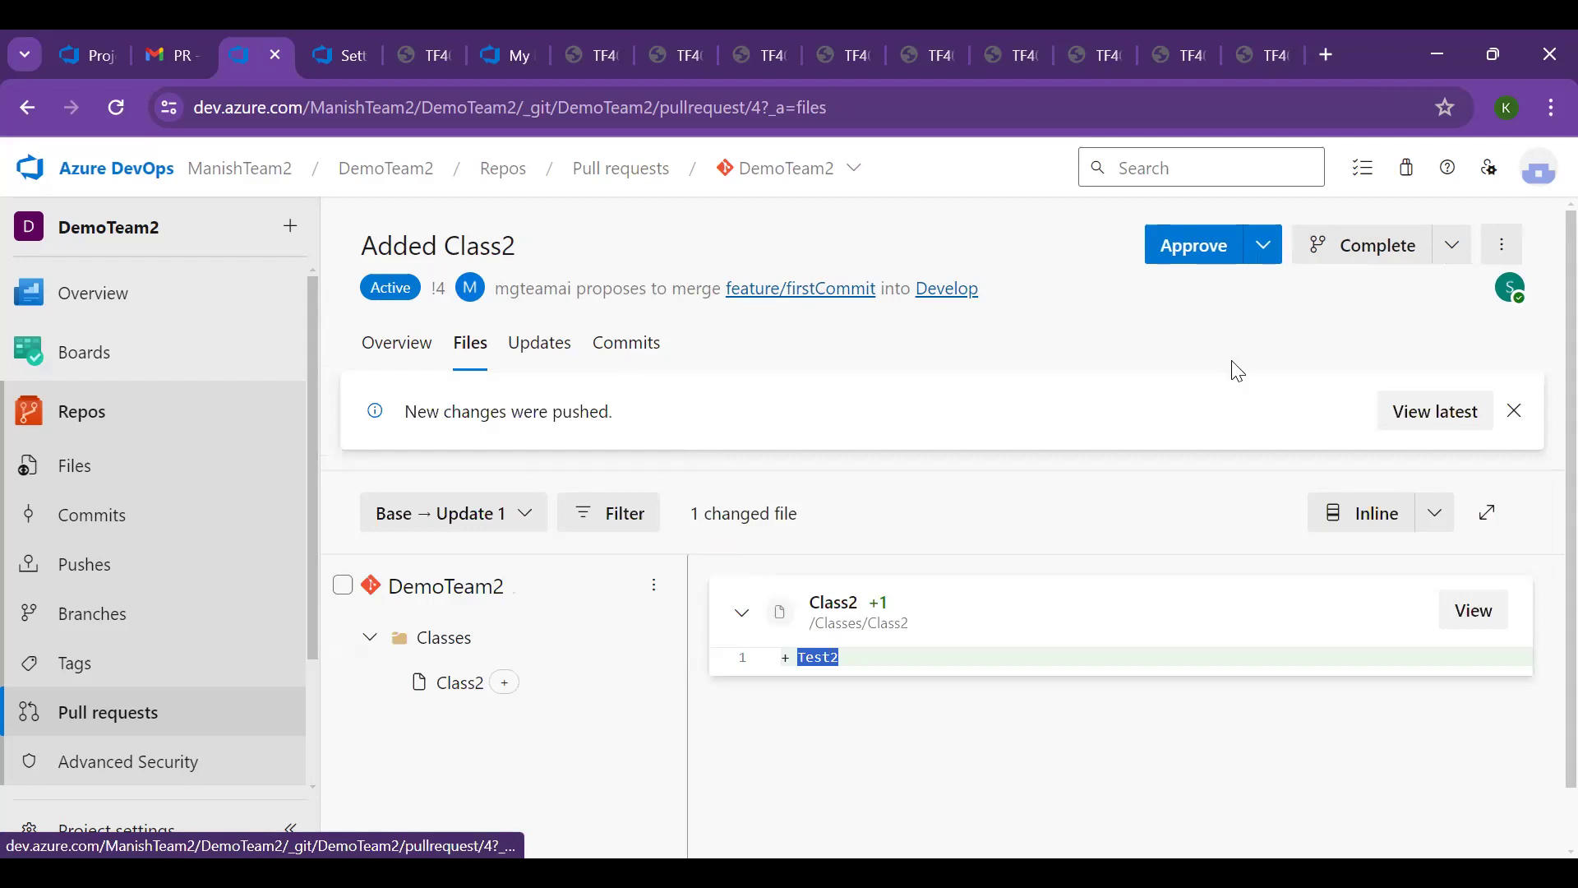
click(1264, 260)
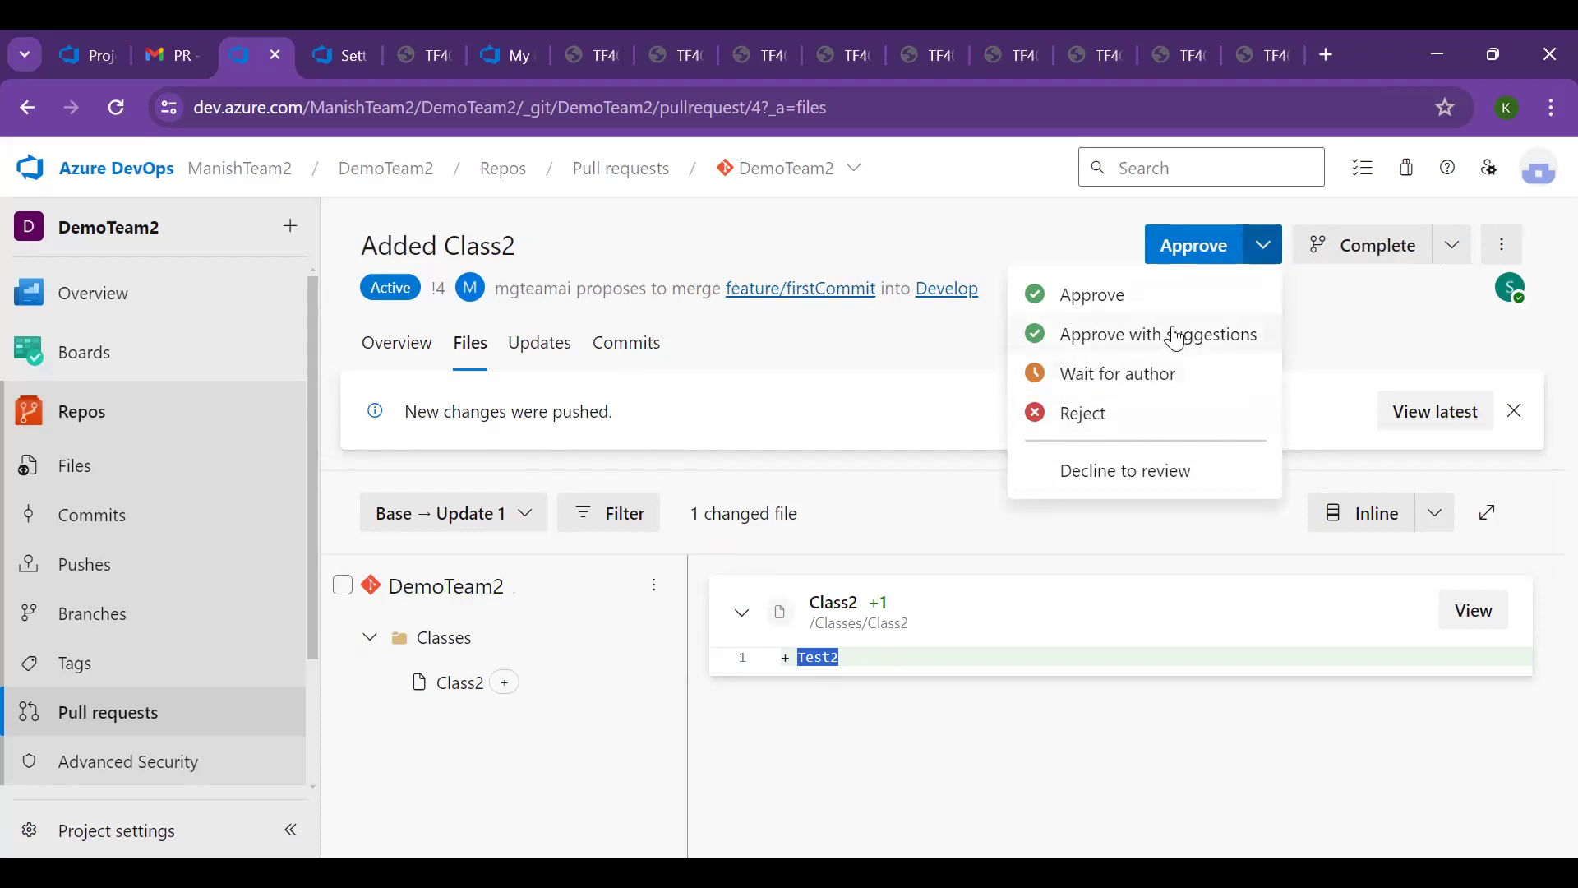
click(1074, 304)
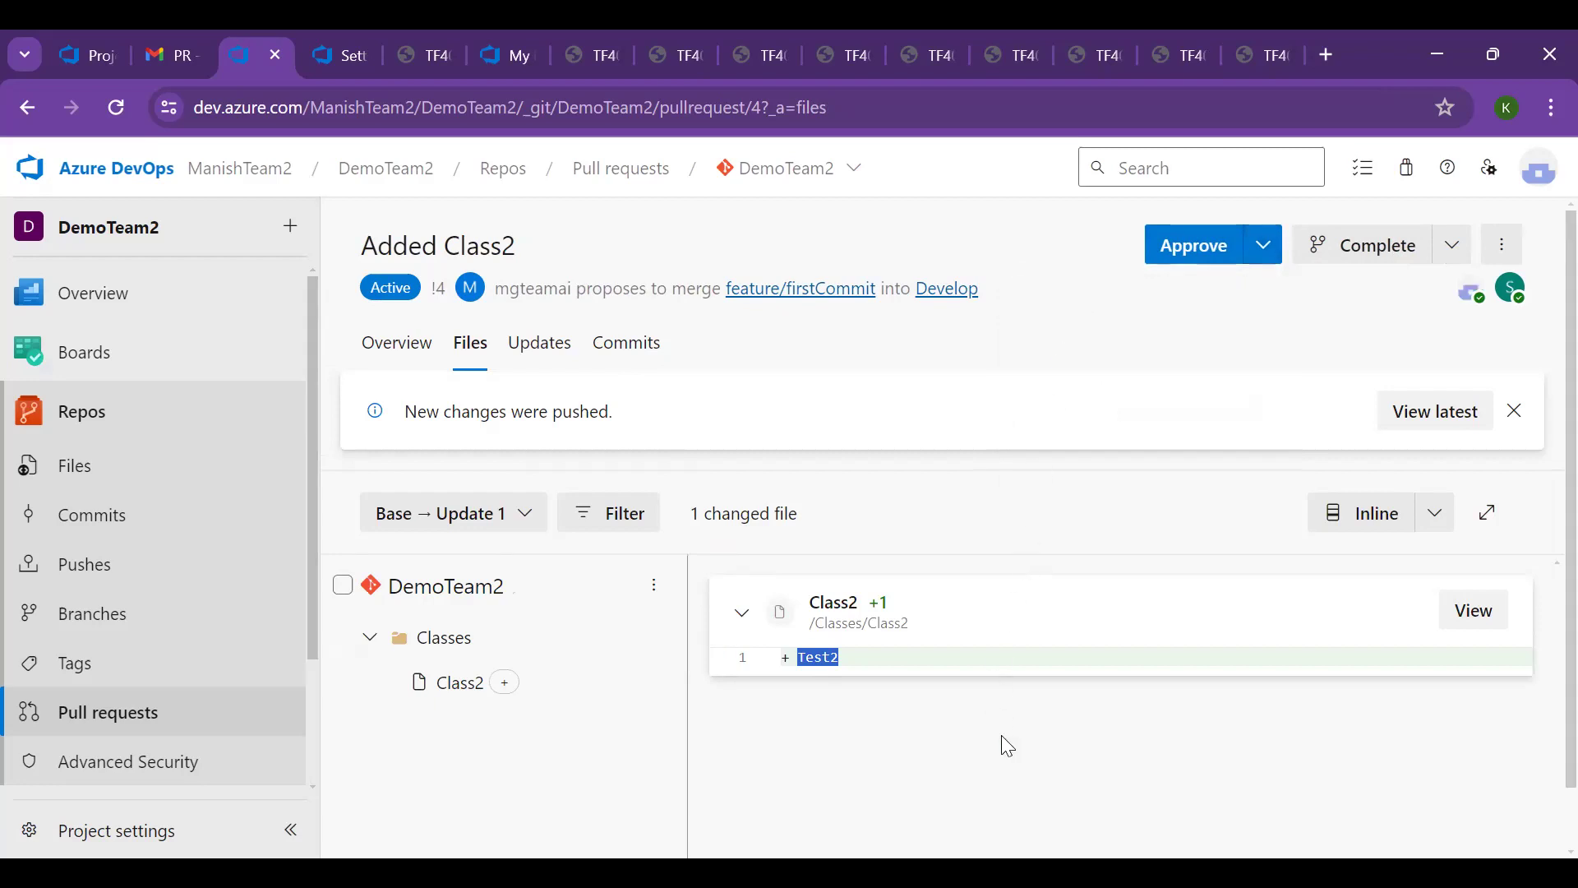
Reload the pull request's changed files and examine the newly pushed changes to Class1 and Class2
scroll(1054, 600, down, 1)
scroll(1072, 583, up, 1)
click(114, 109)
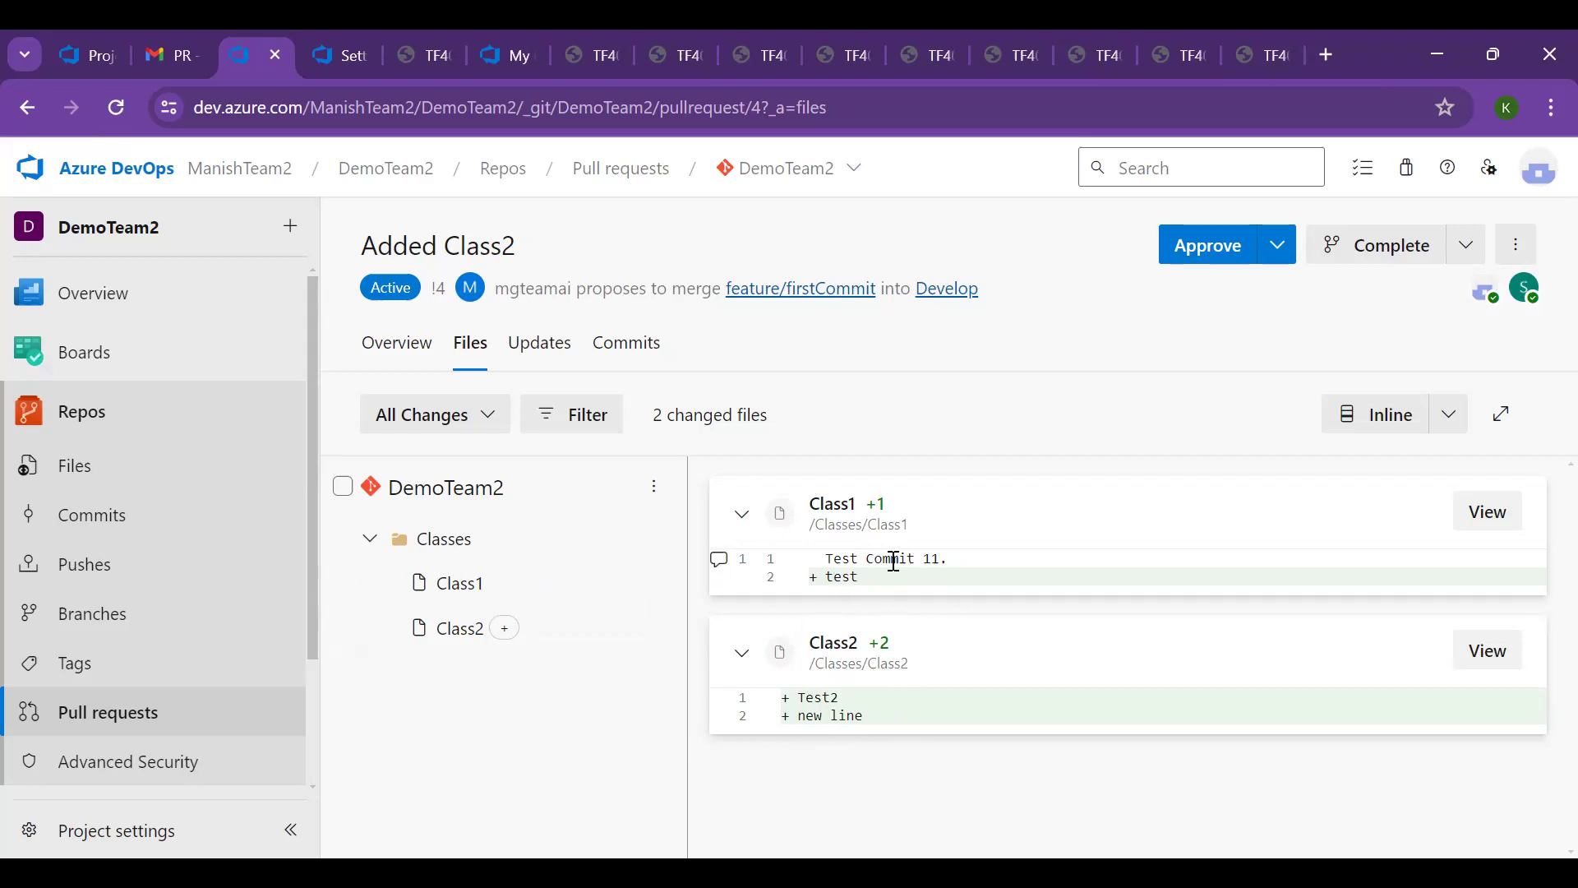
drag(966, 564, 755, 561)
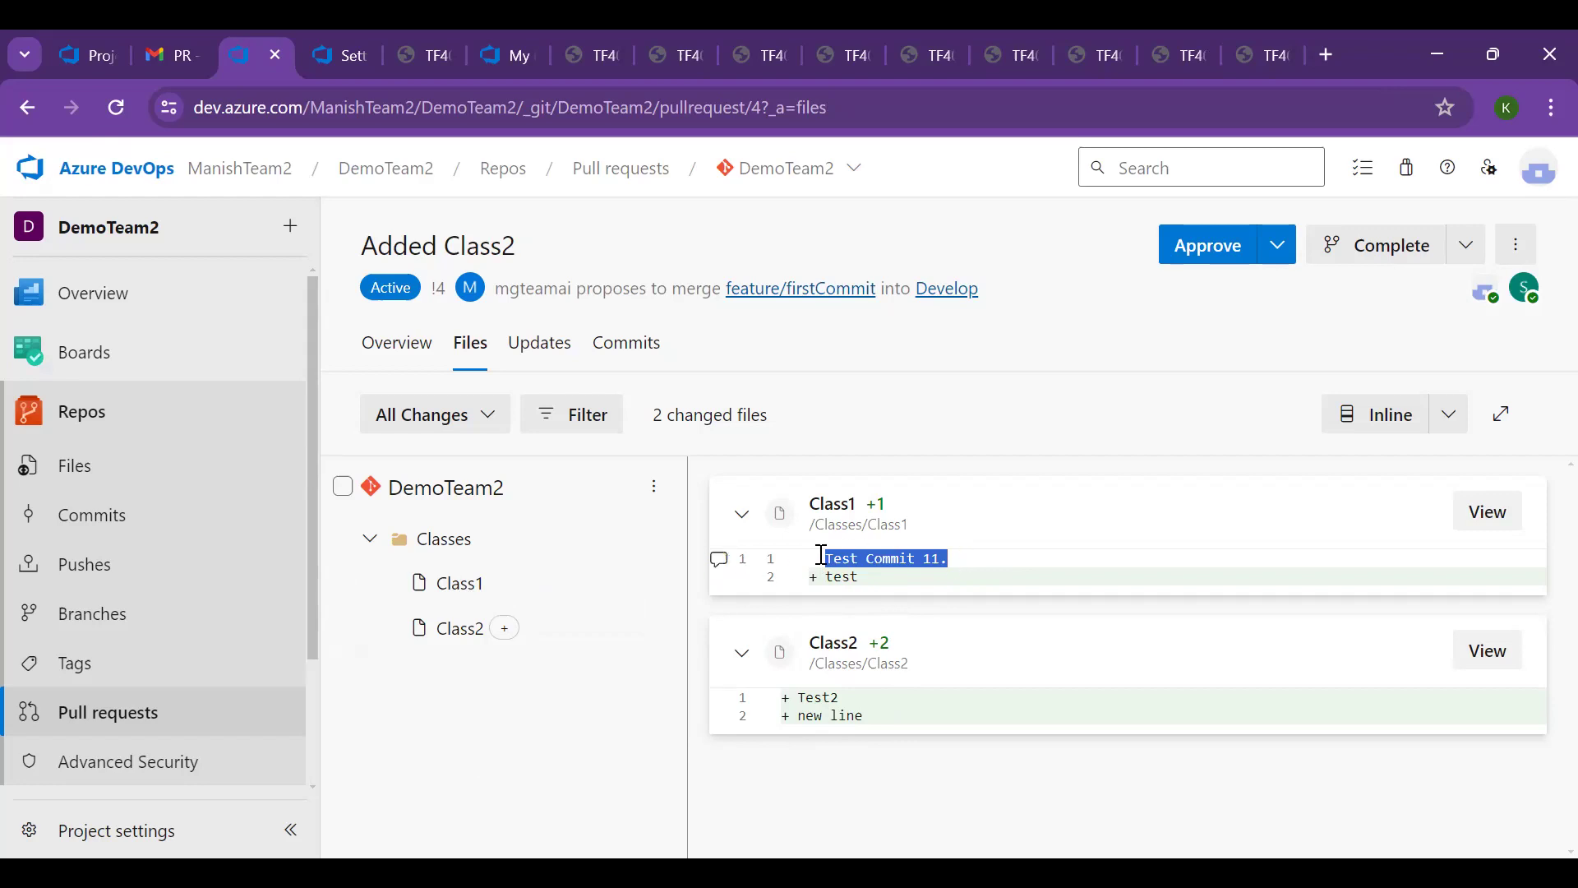
click(882, 574)
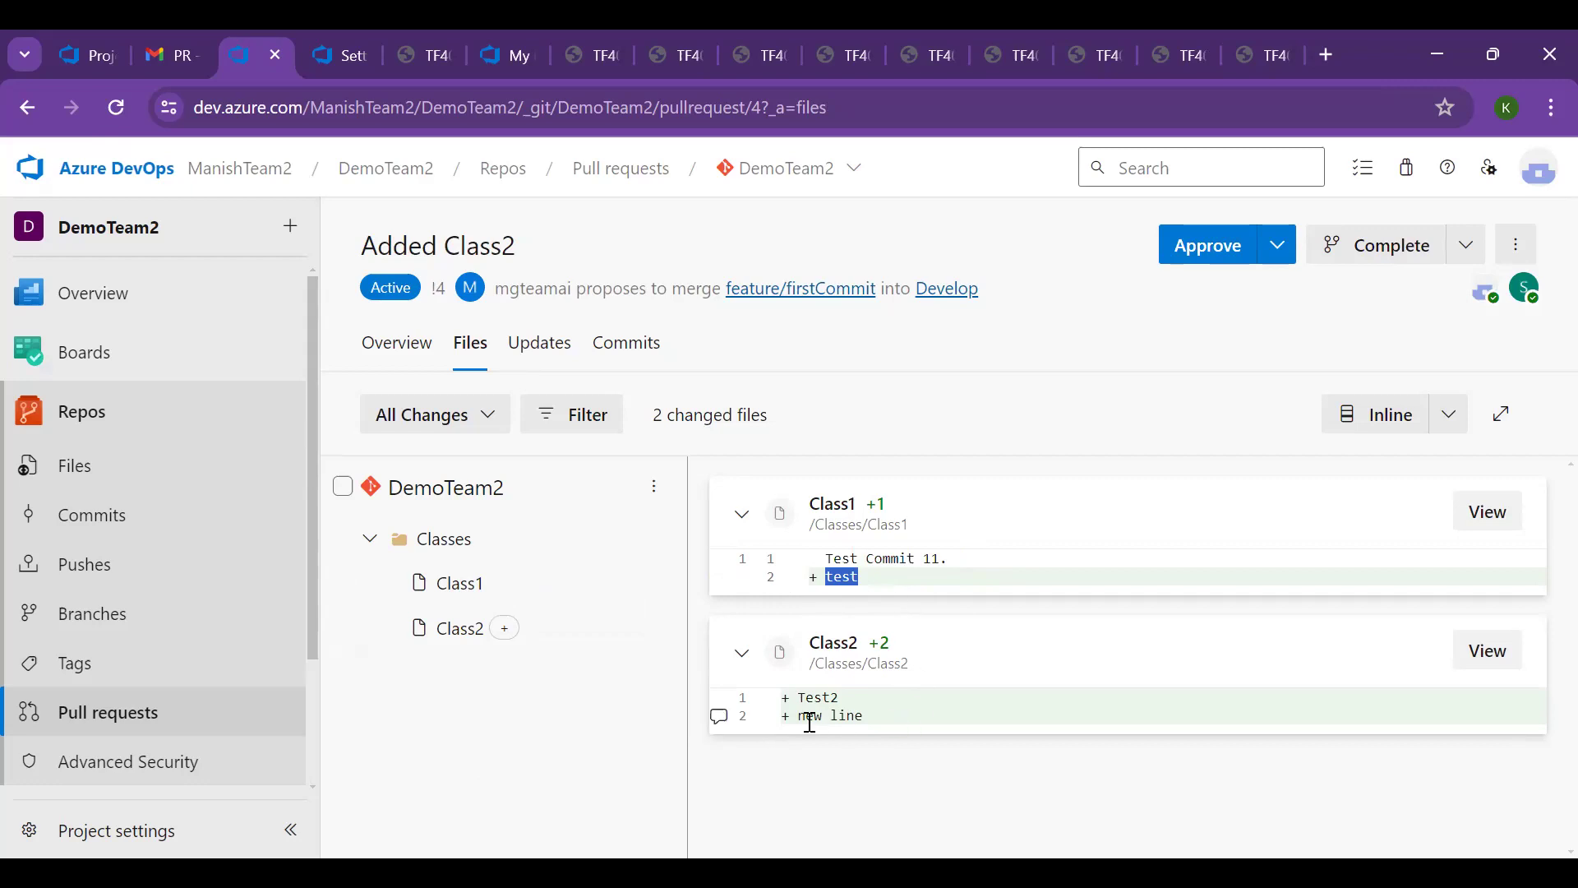
drag(951, 559, 806, 564)
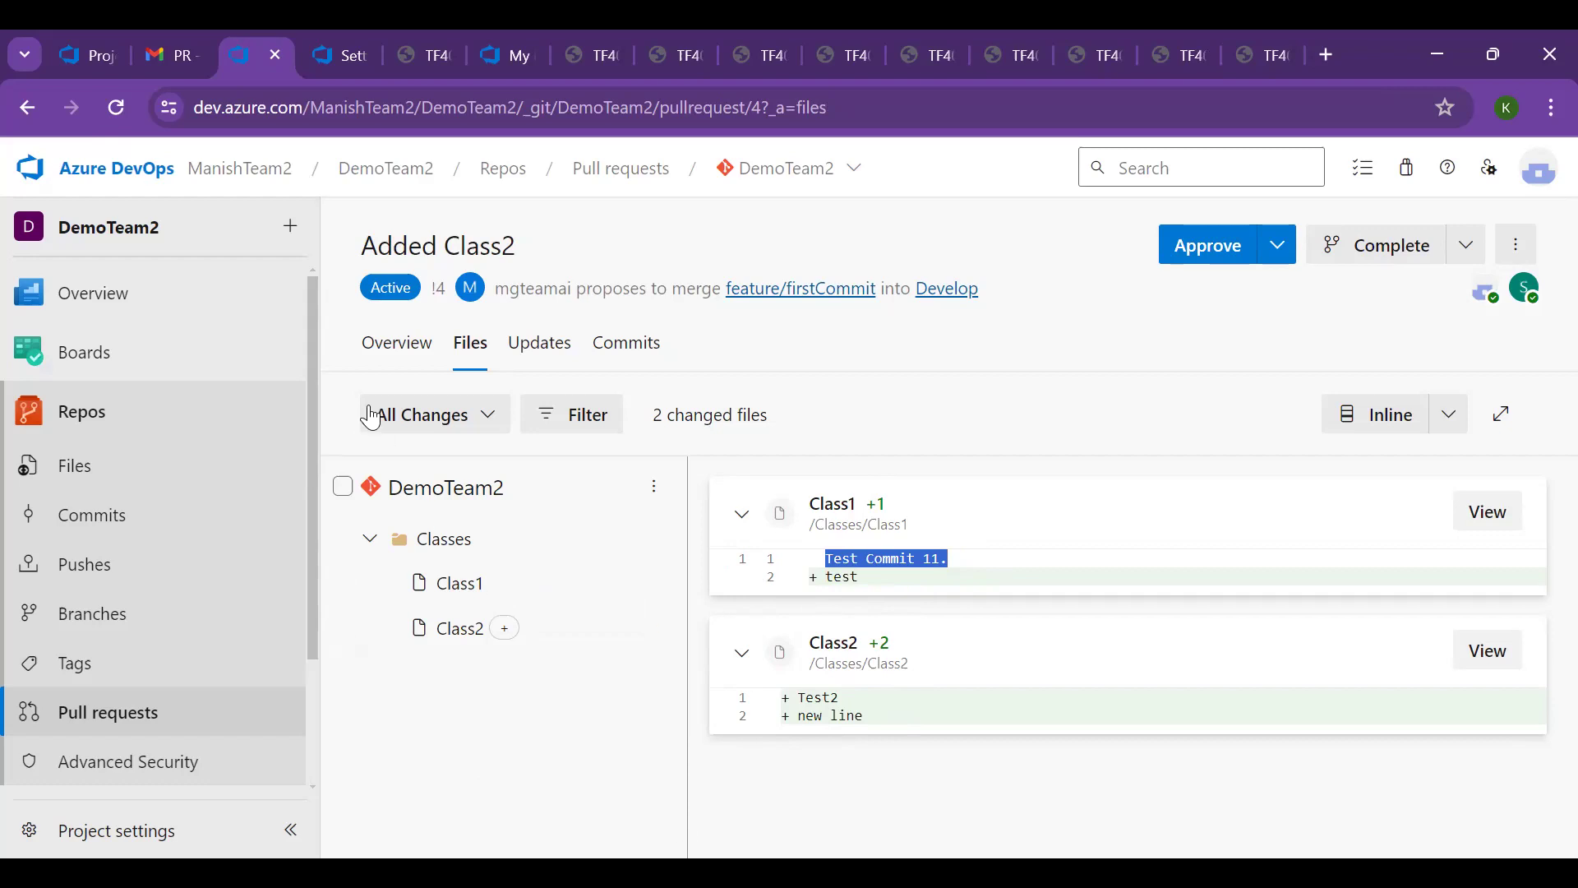
click(115, 111)
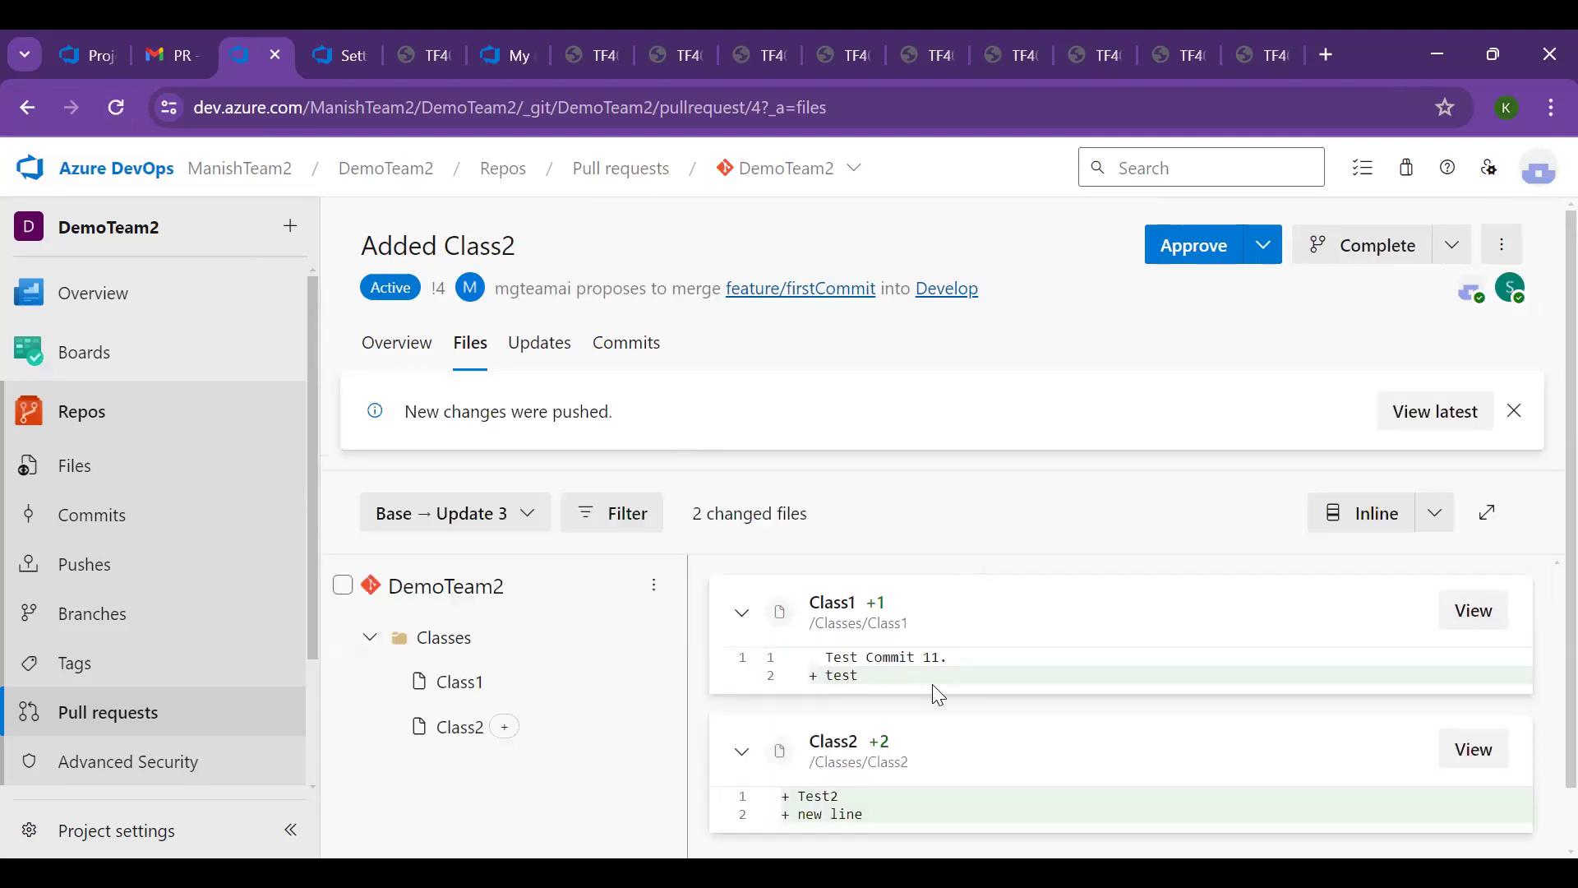
scroll(927, 713, down, 1)
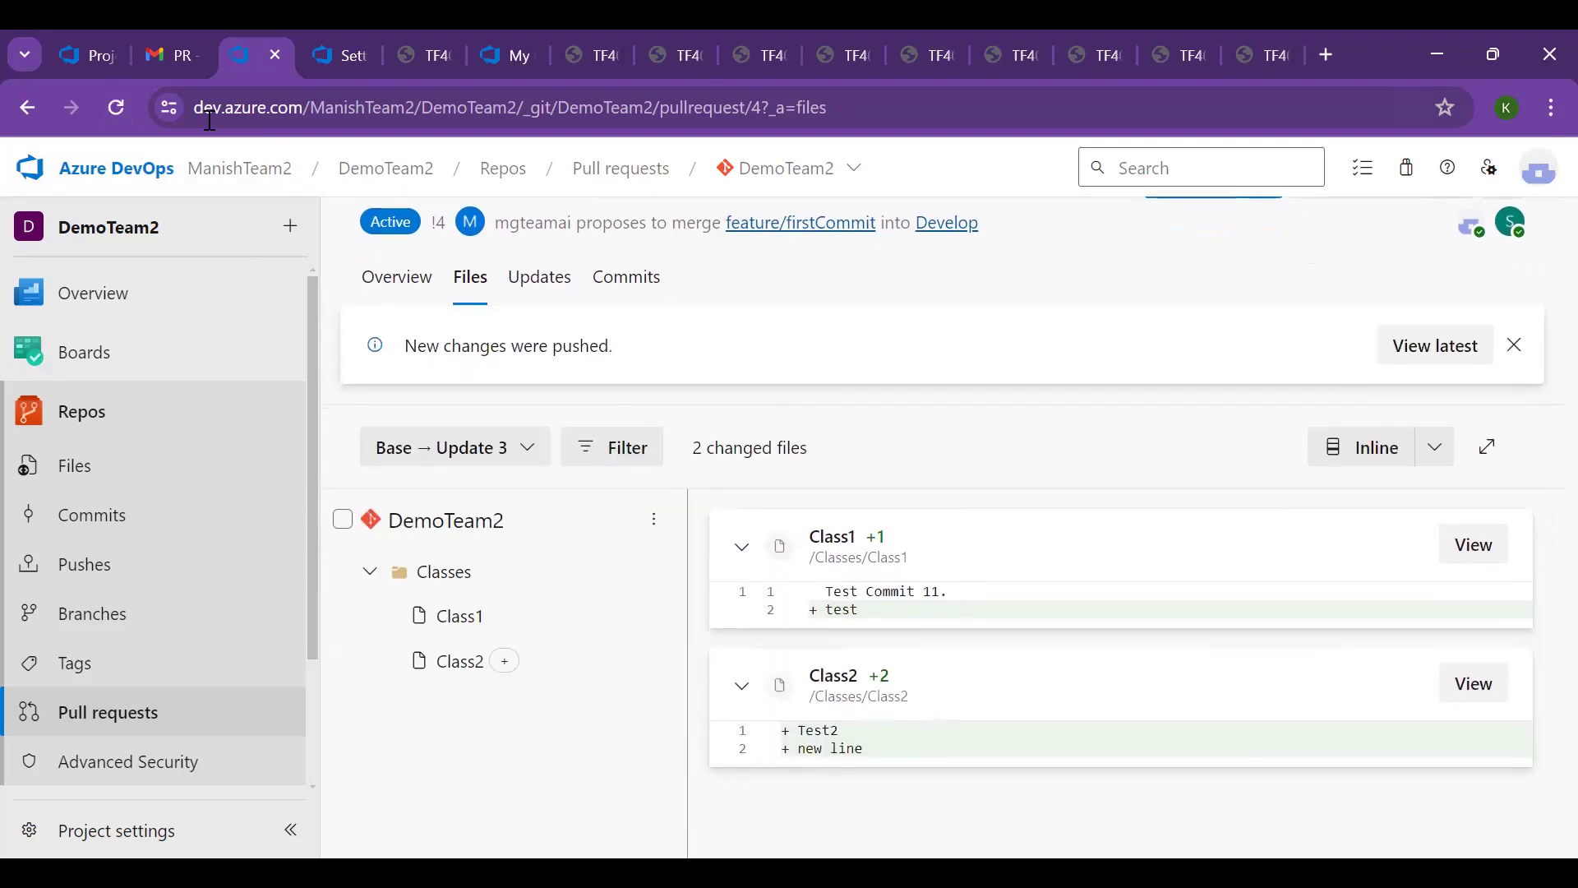
click(117, 110)
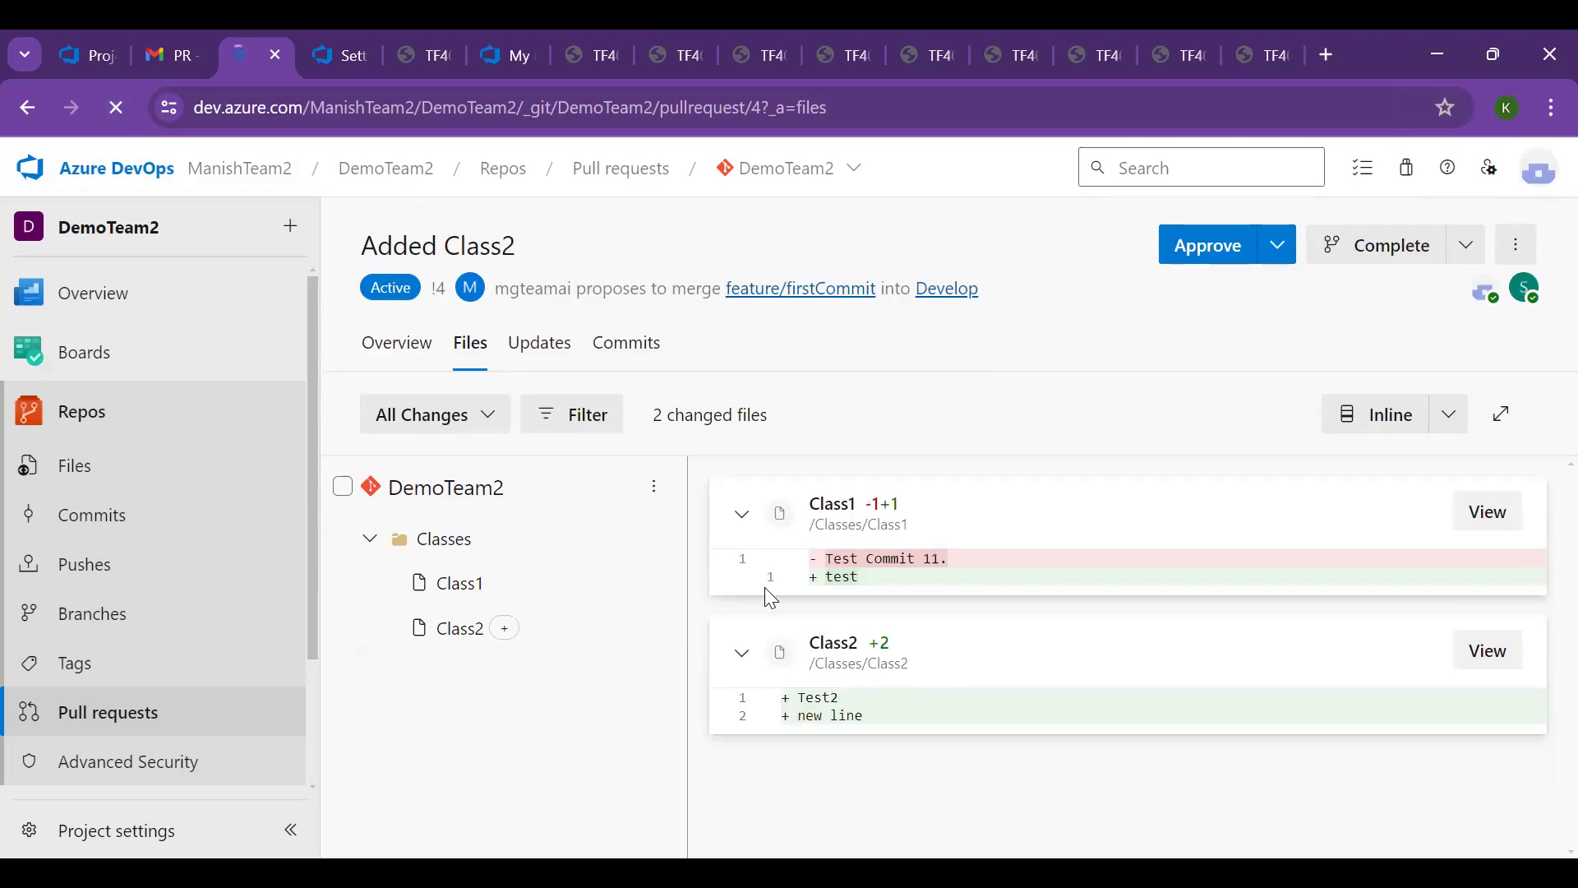
drag(826, 558, 977, 590)
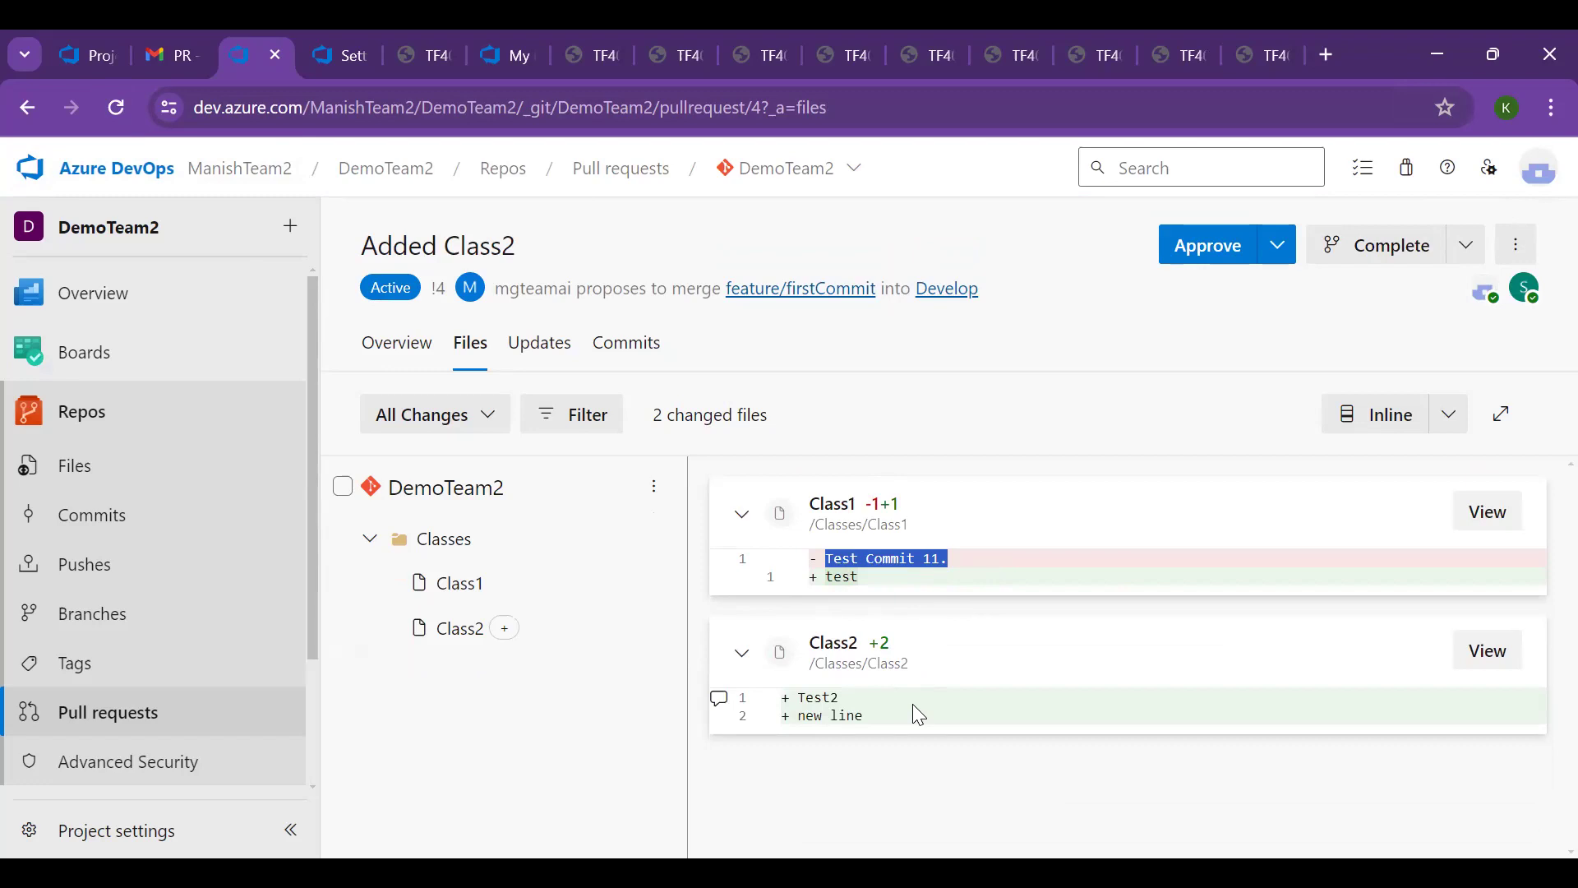
Check the reviewer's approval status on the pull request
click(1276, 257)
mouse_move(1530, 298)
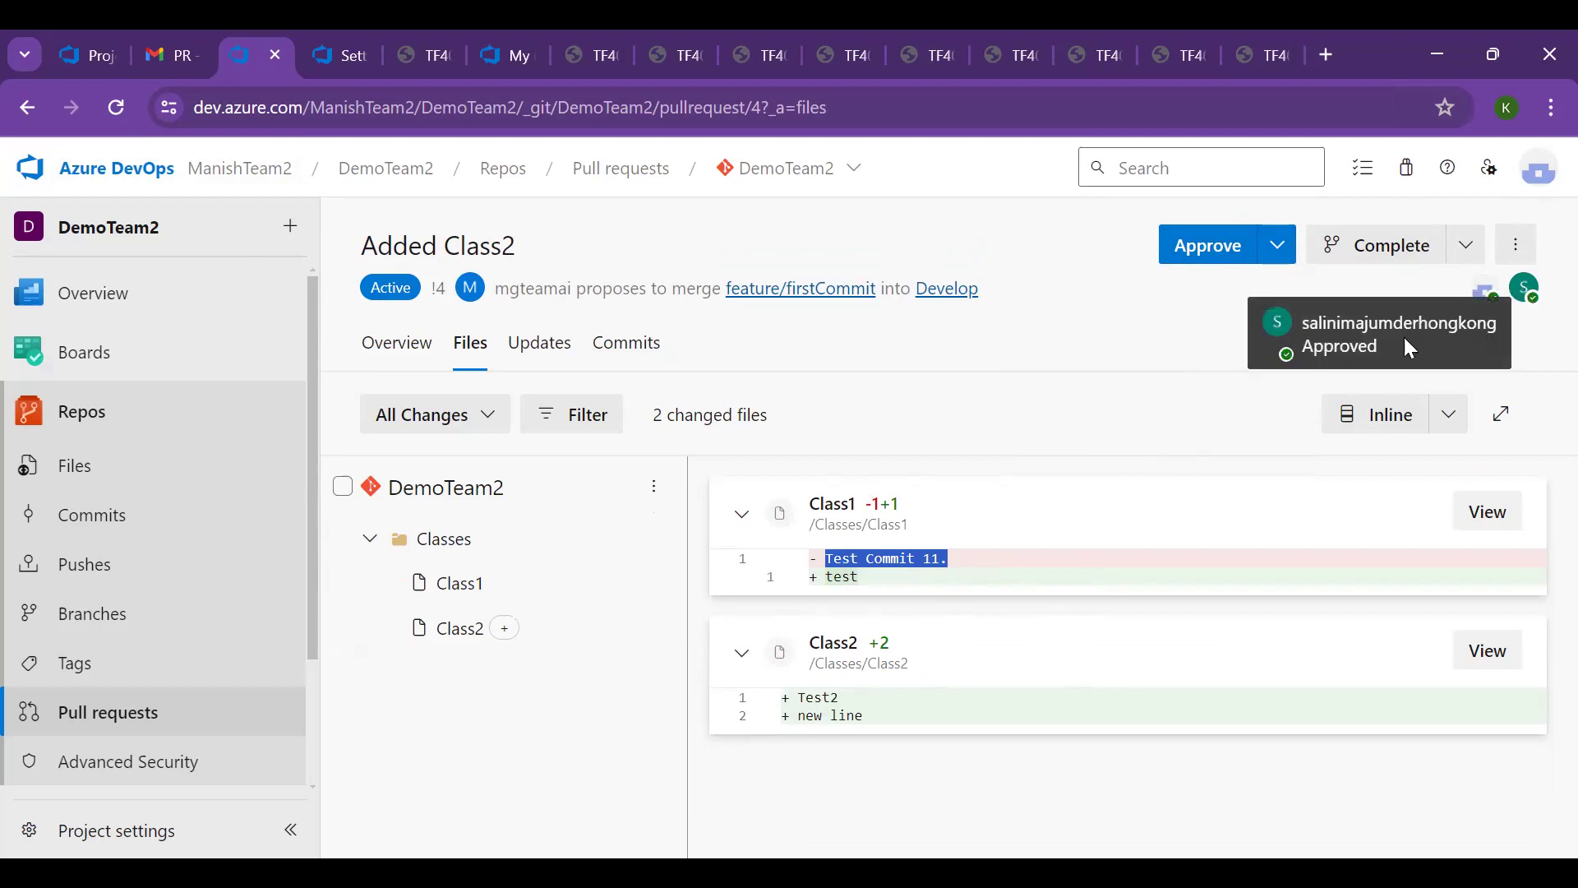
click(1307, 346)
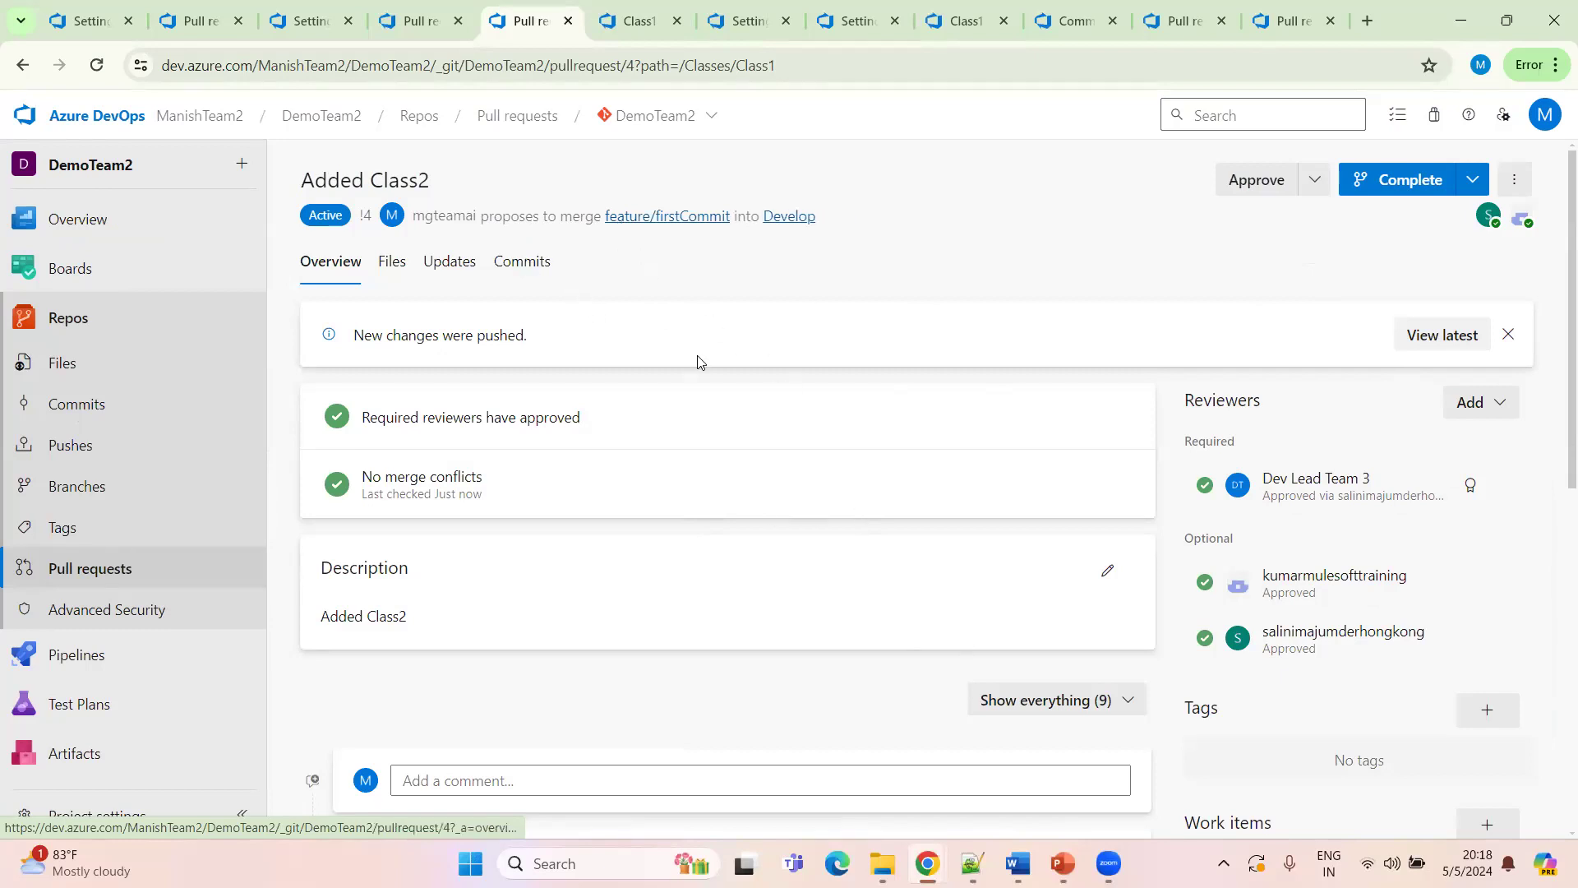
In the author's window, review the pull request's overview, changed files and commits
scroll(775, 515, down, 3)
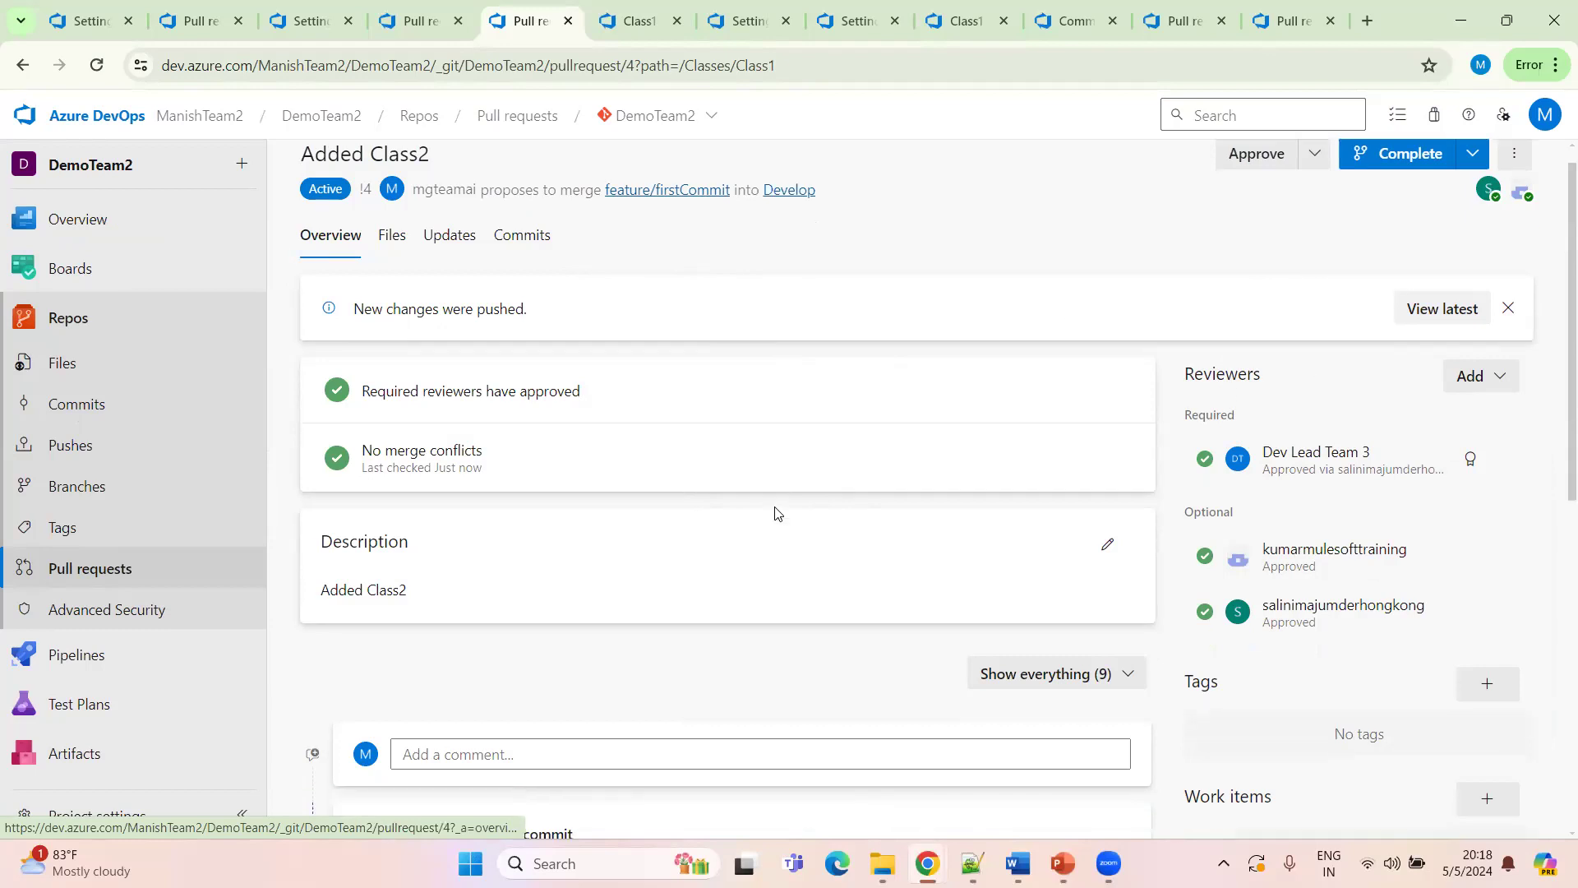
scroll(627, 504, up, 3)
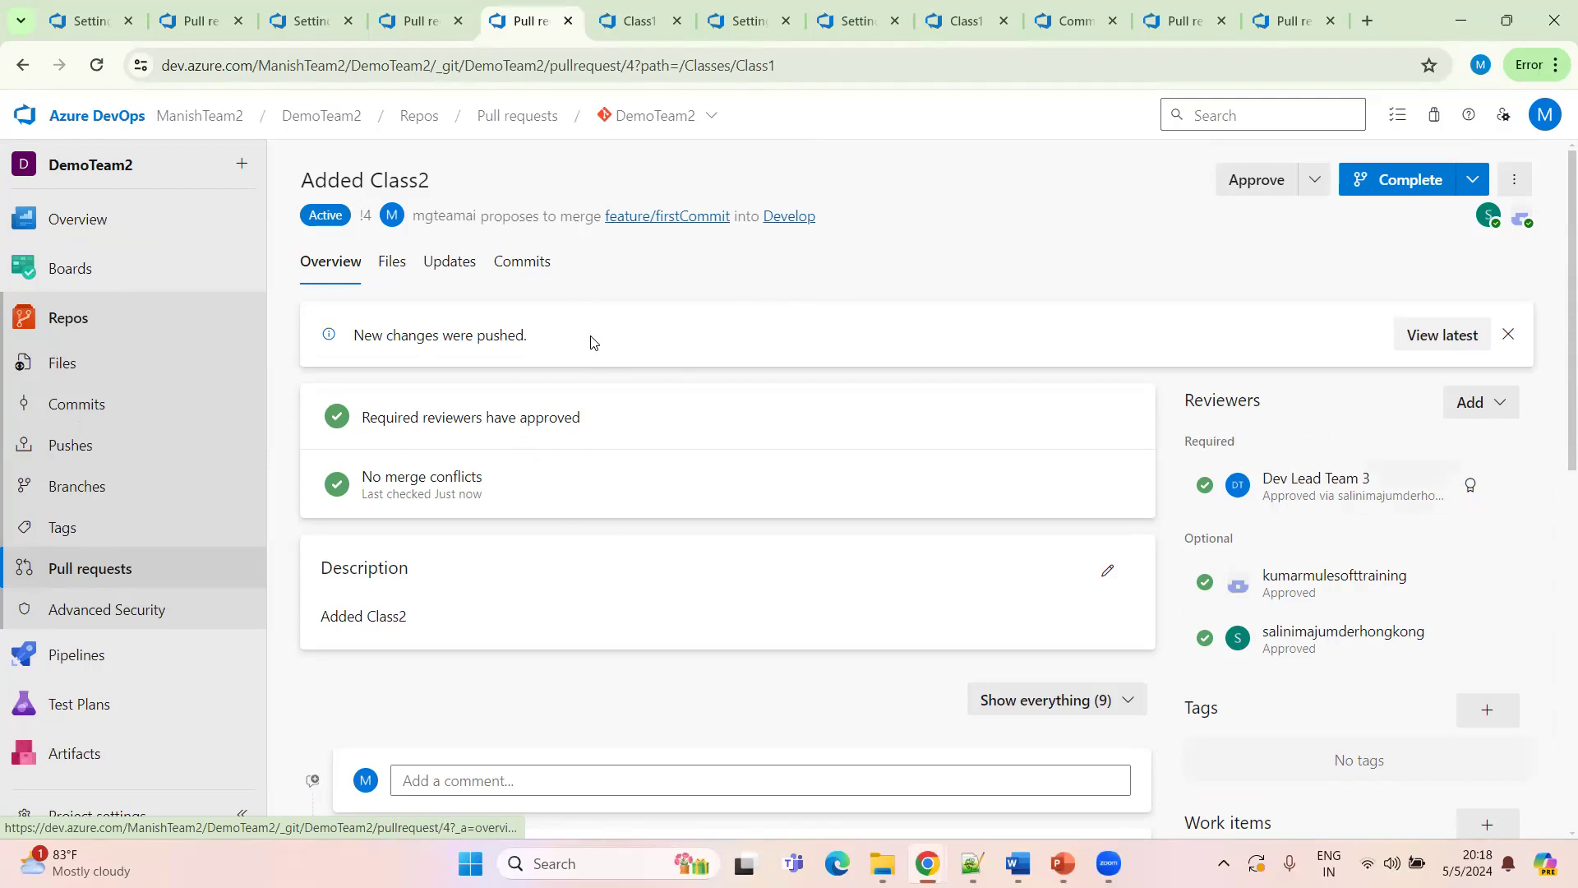
click(391, 262)
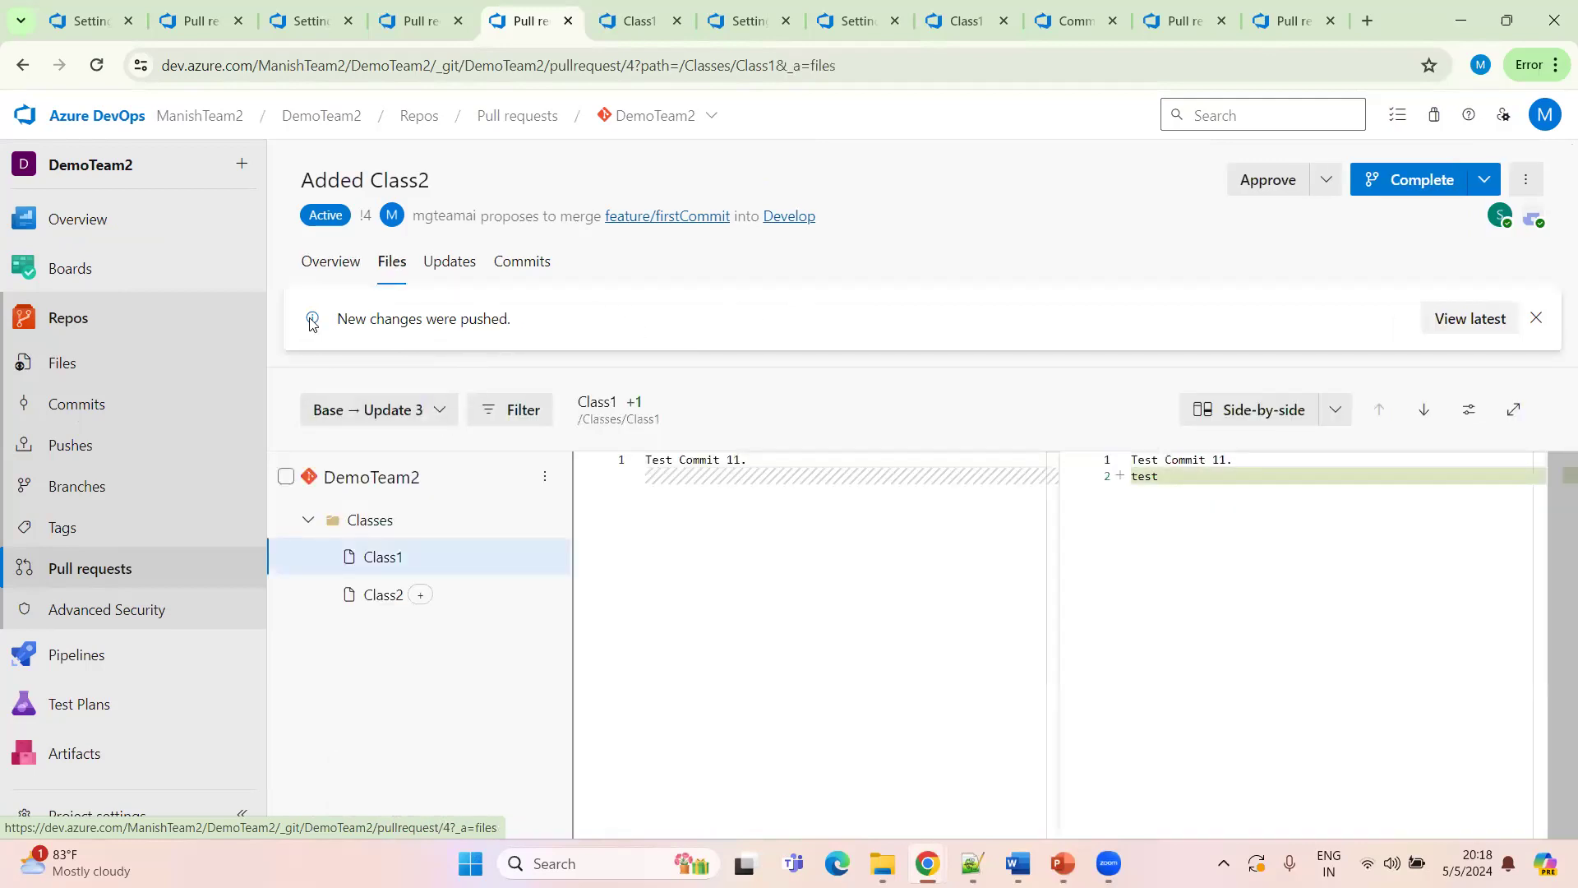
click(501, 263)
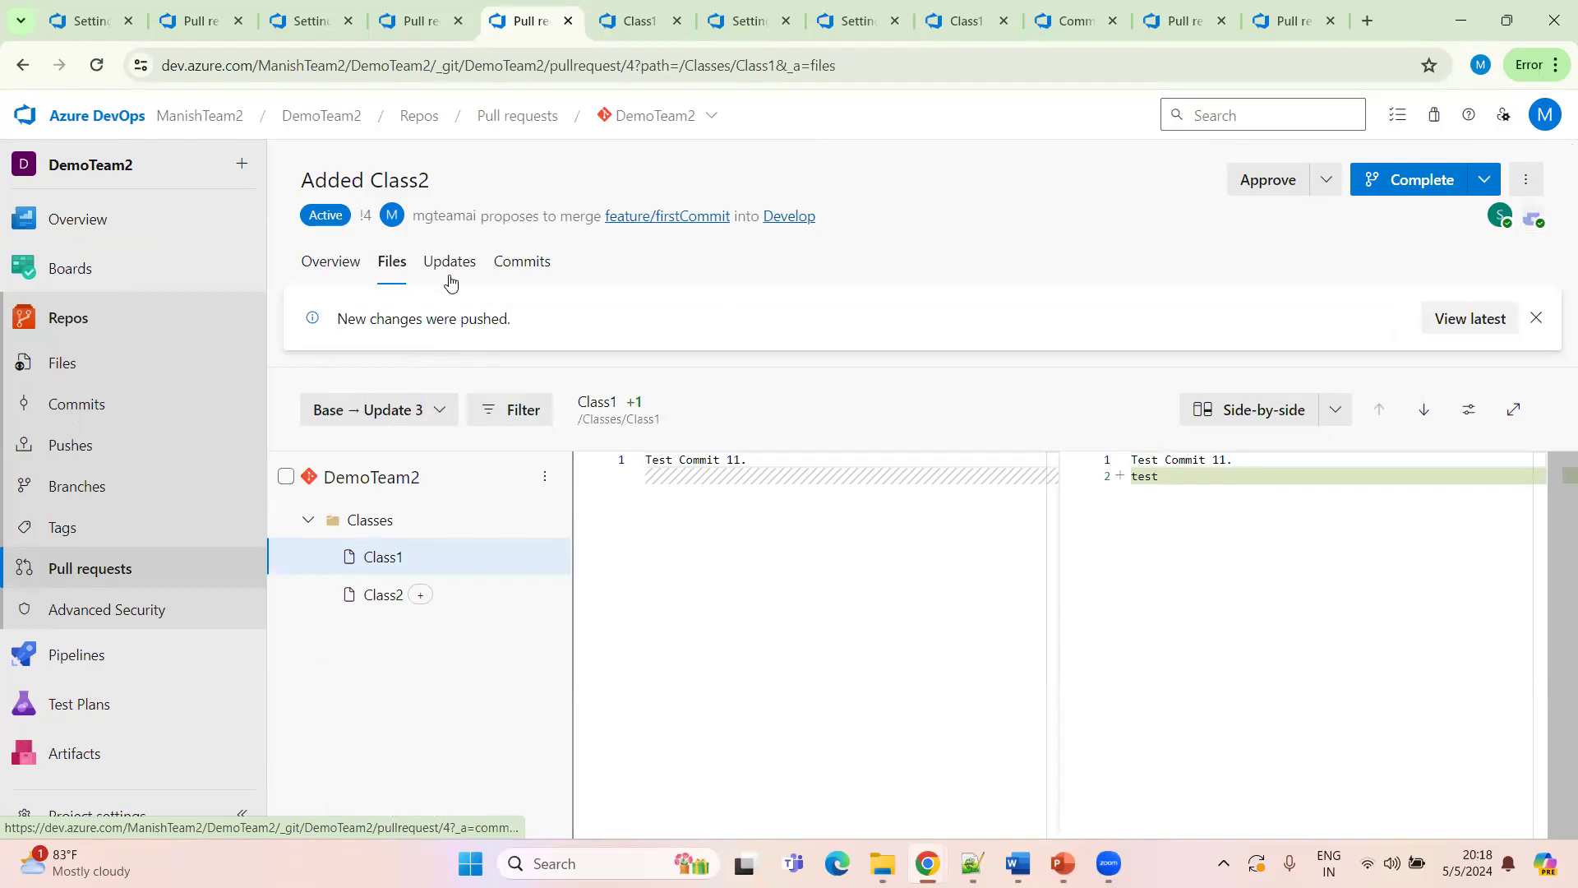
click(333, 263)
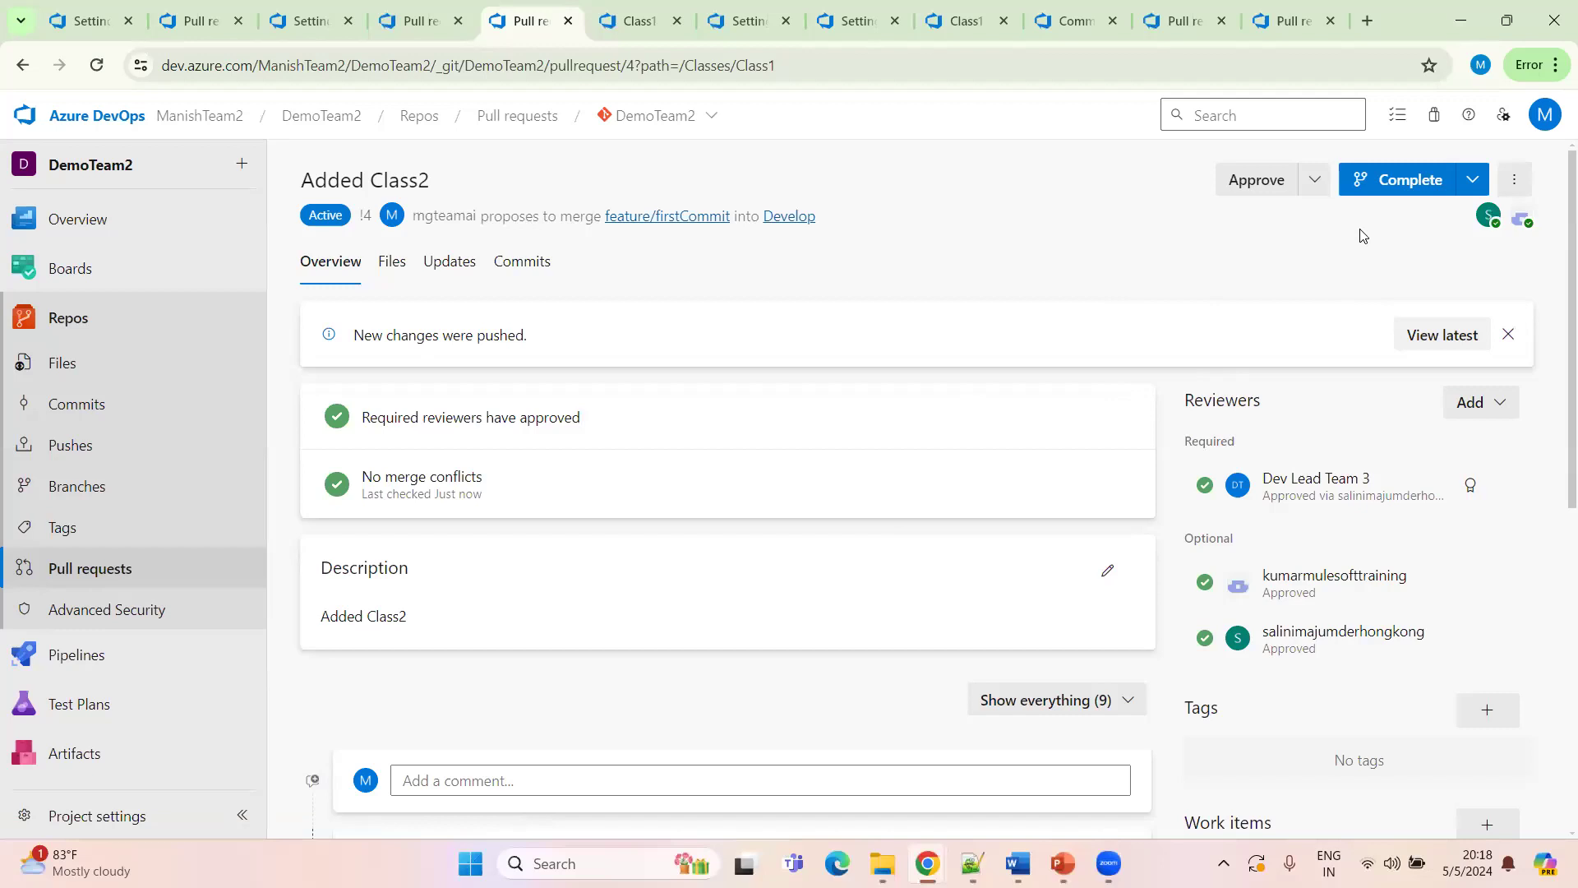
Complete the pull request with a Merge (no fast forward) merge type
click(1402, 190)
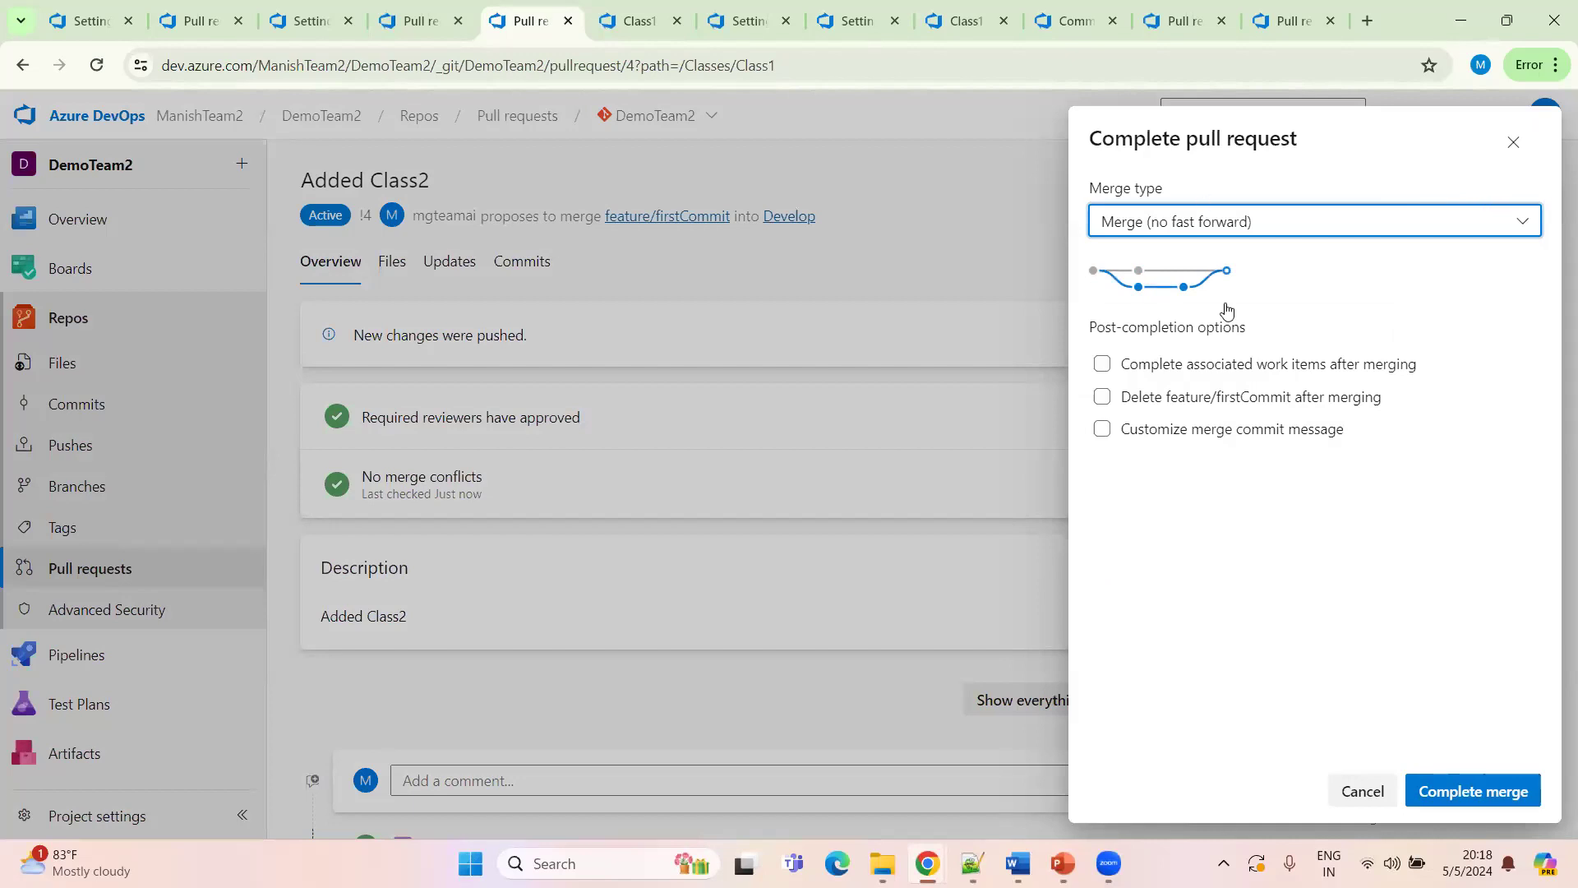
click(1386, 791)
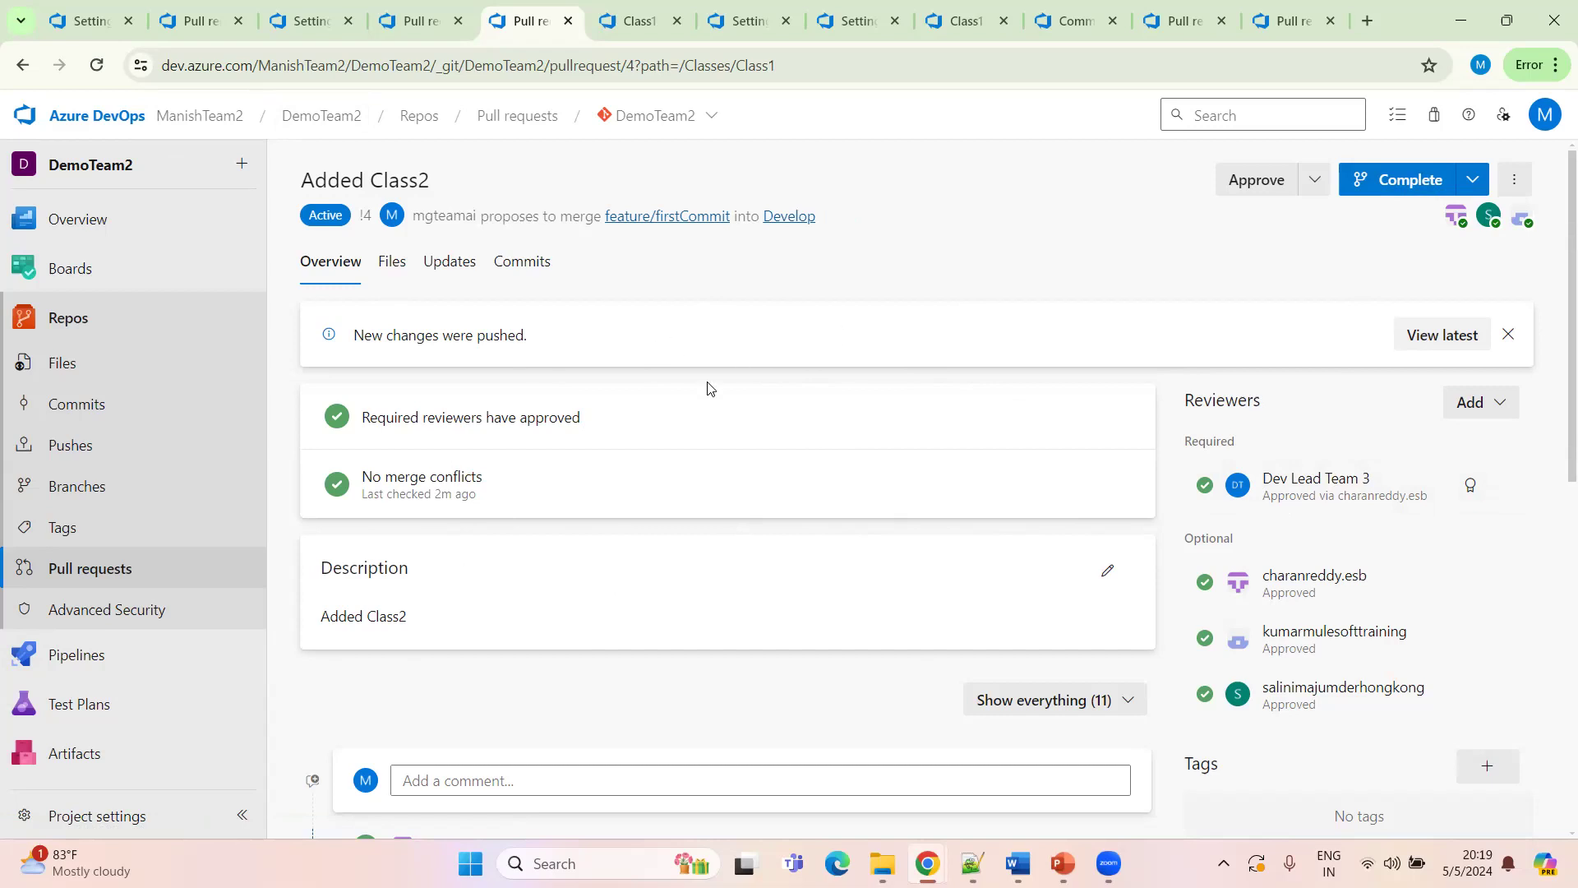
Open Pipelines for DemoTeam2 in a new browser tab and switch to it
scroll(703, 395, down, 3)
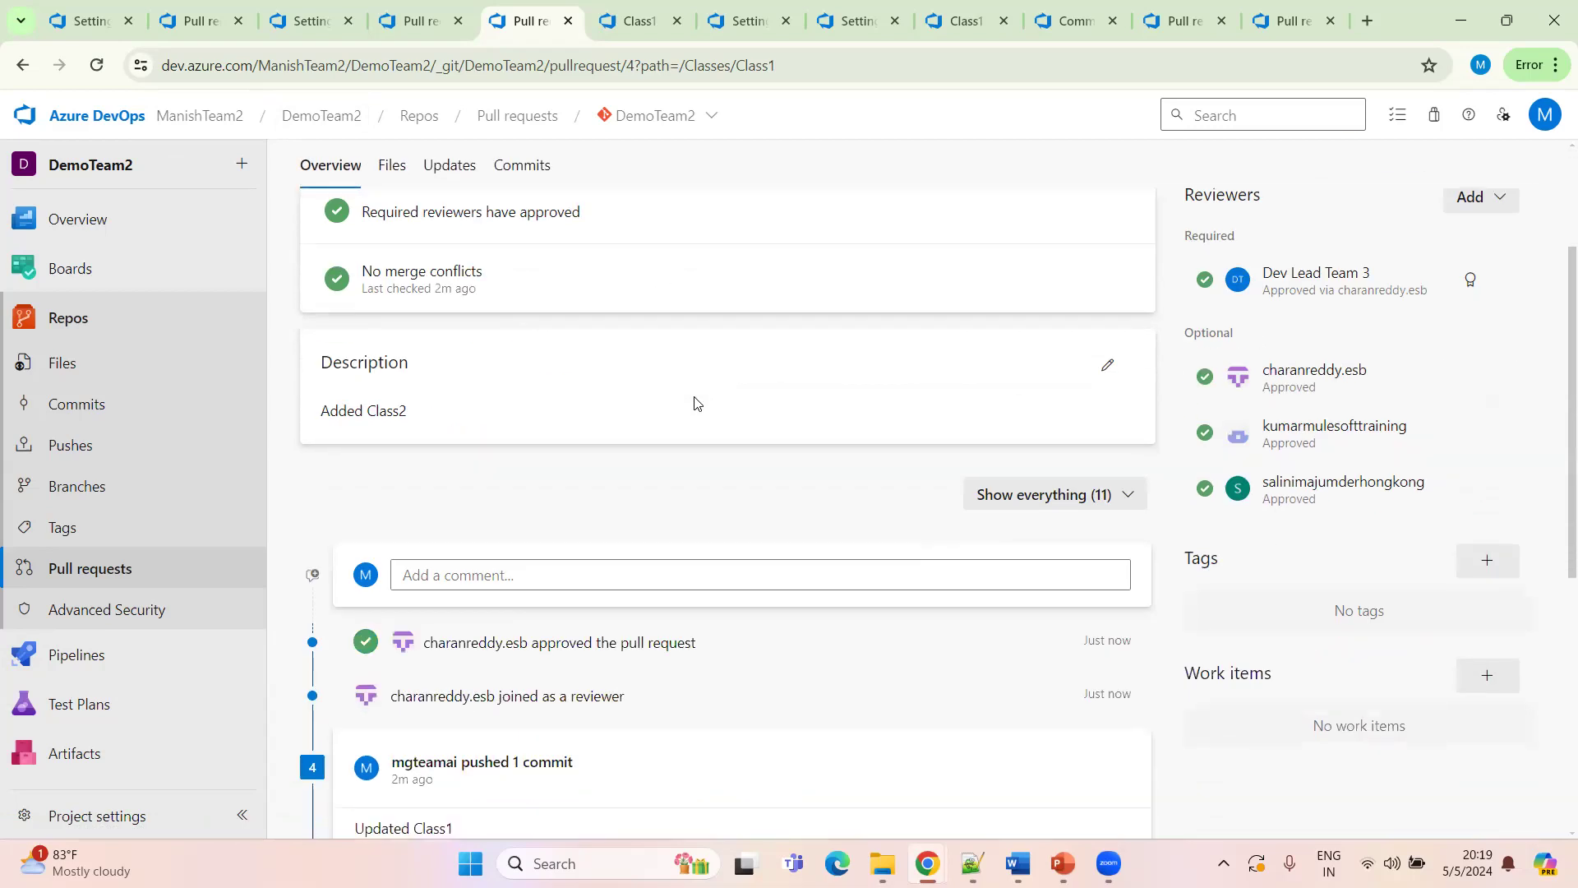
scroll(695, 403, up, 3)
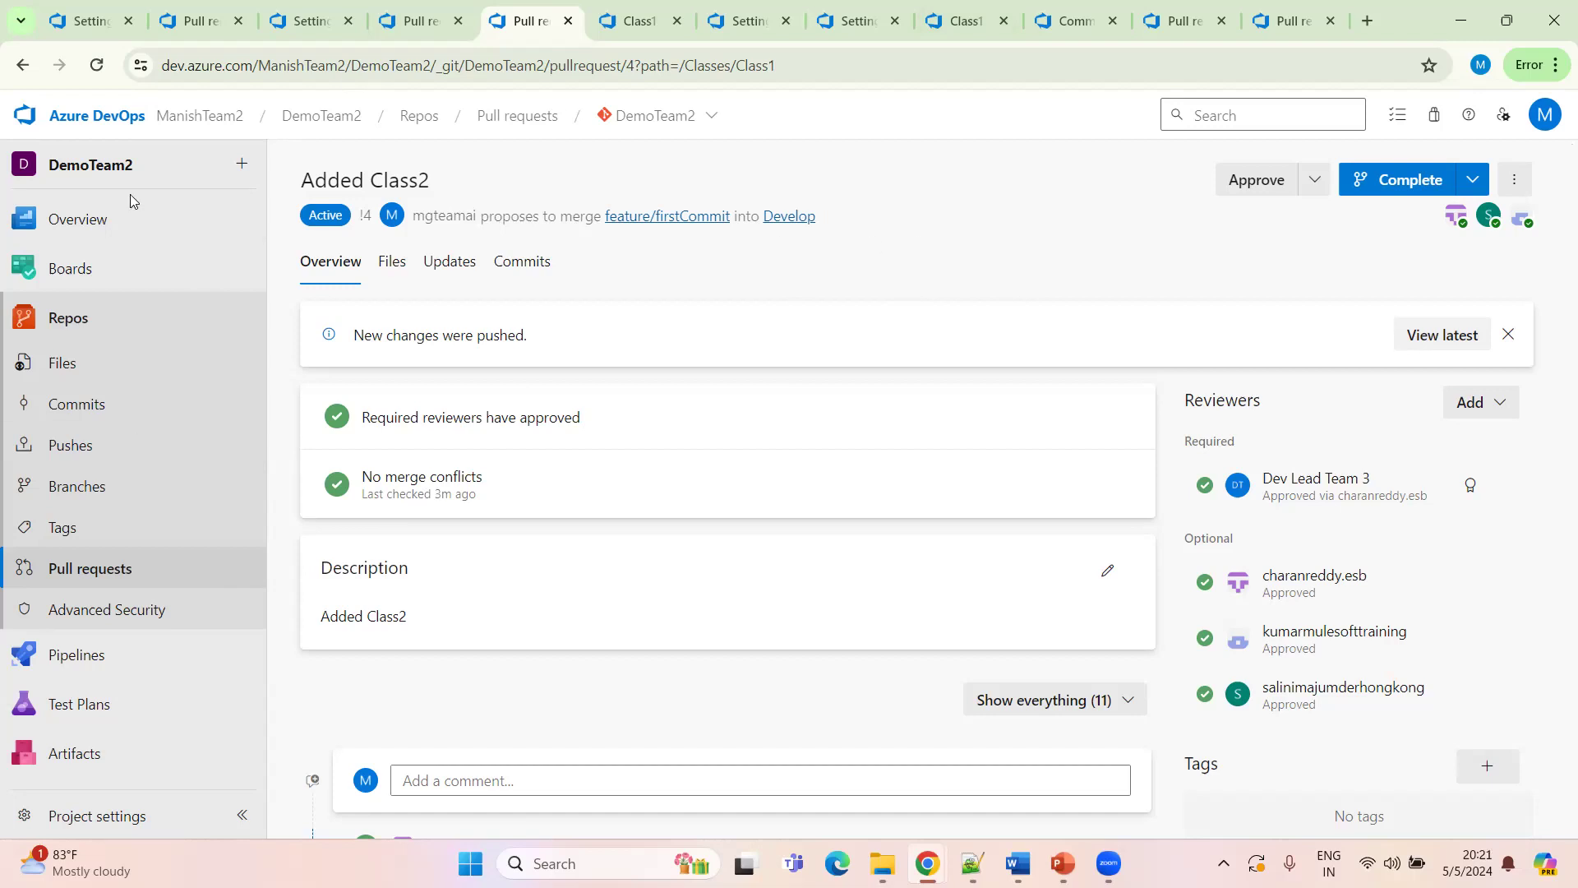
mouse_move(263, 189)
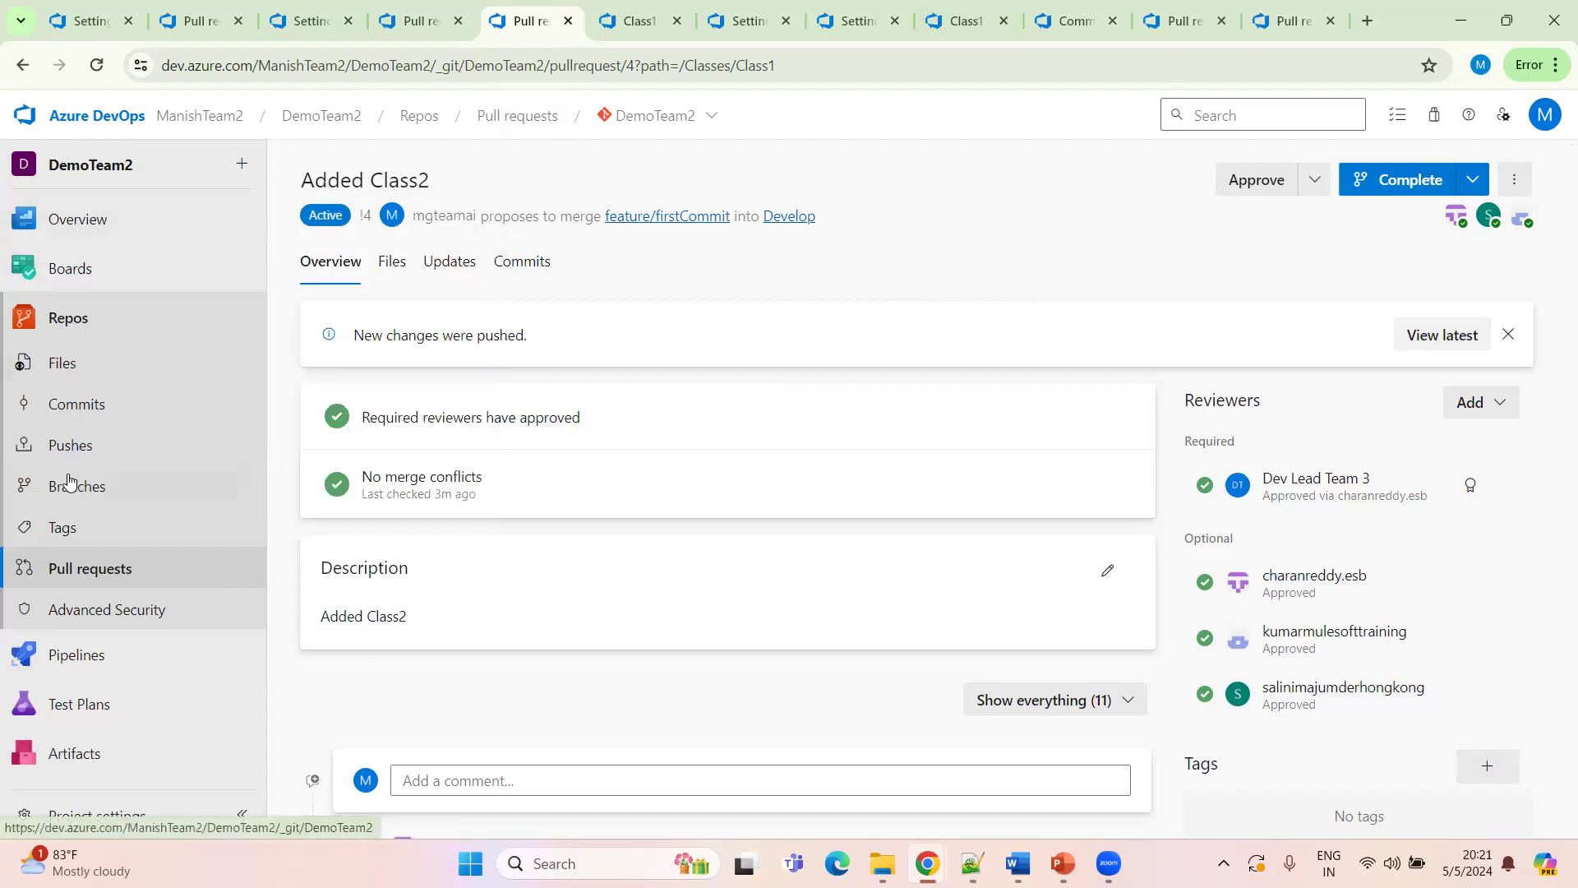
mouse_move(70, 653)
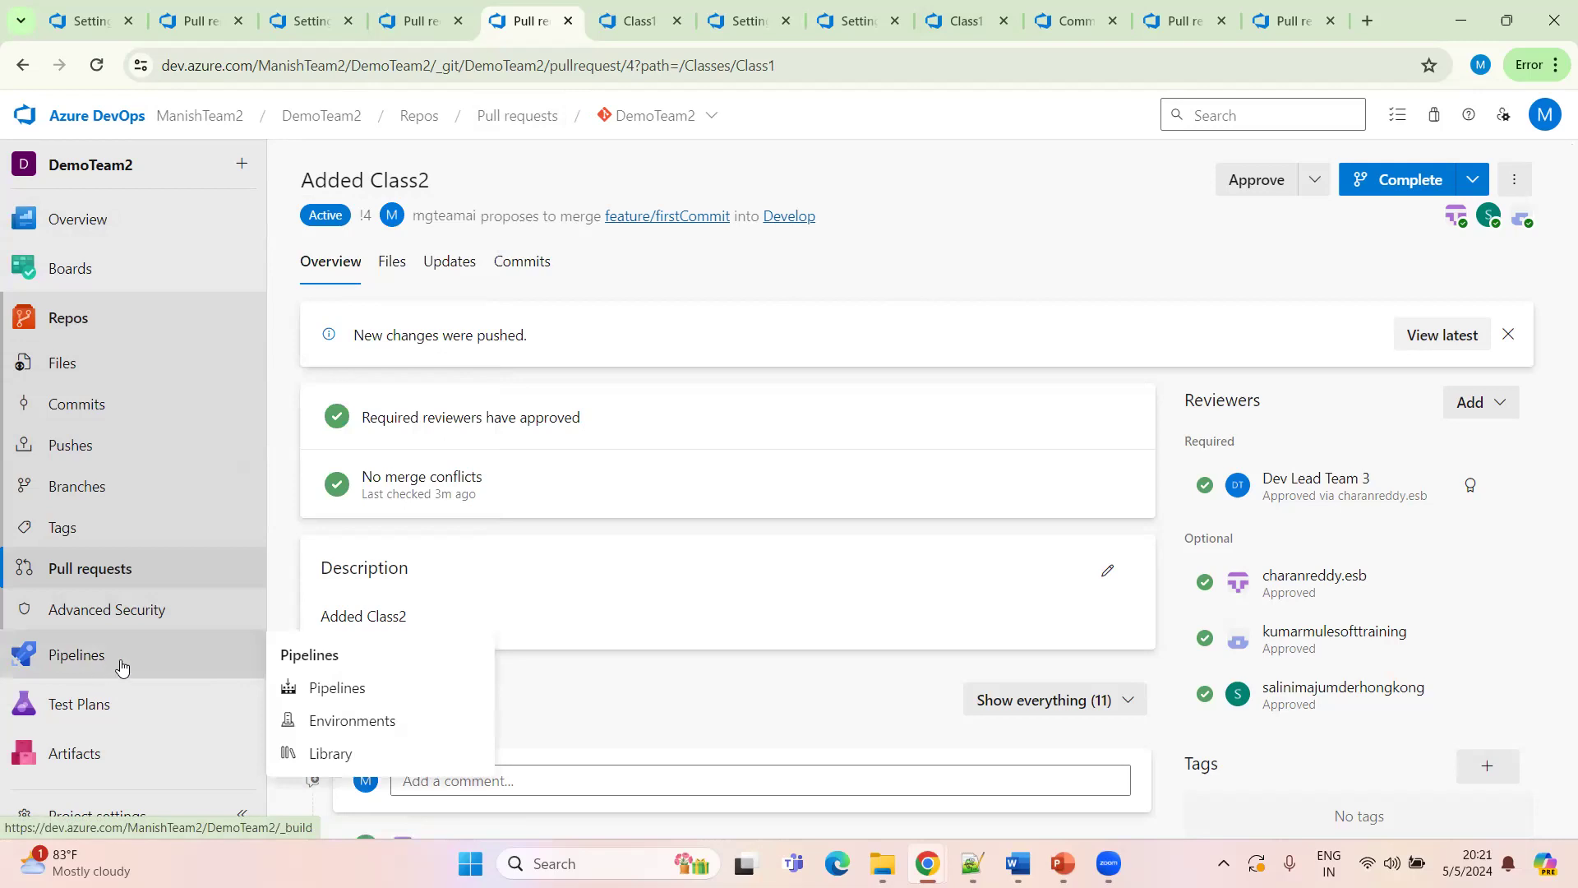
middle_click(338, 687)
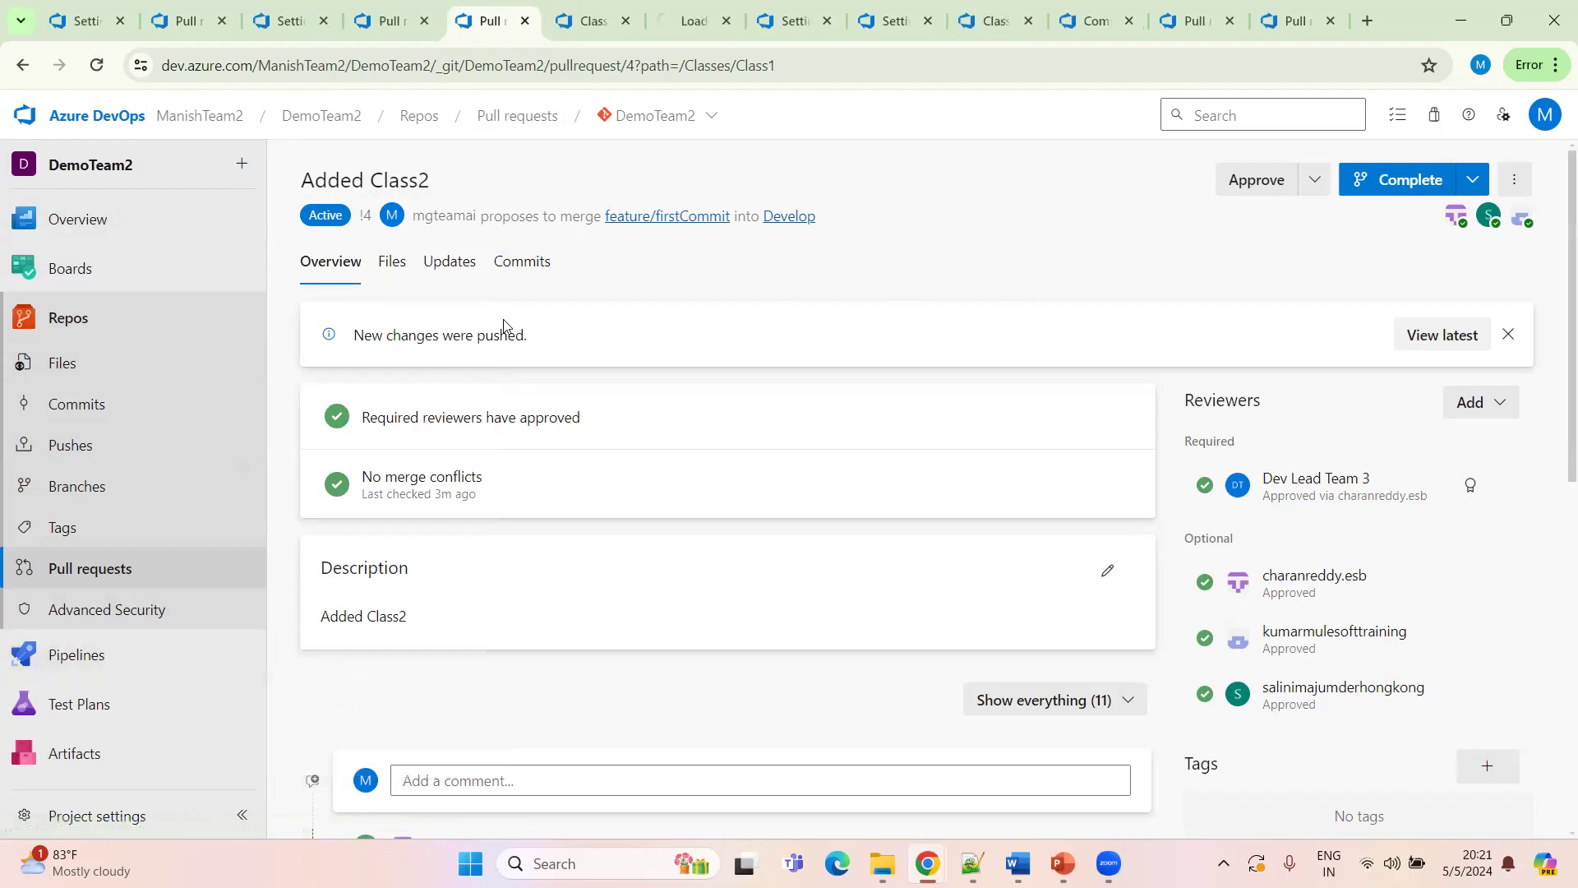
click(590, 23)
click(626, 21)
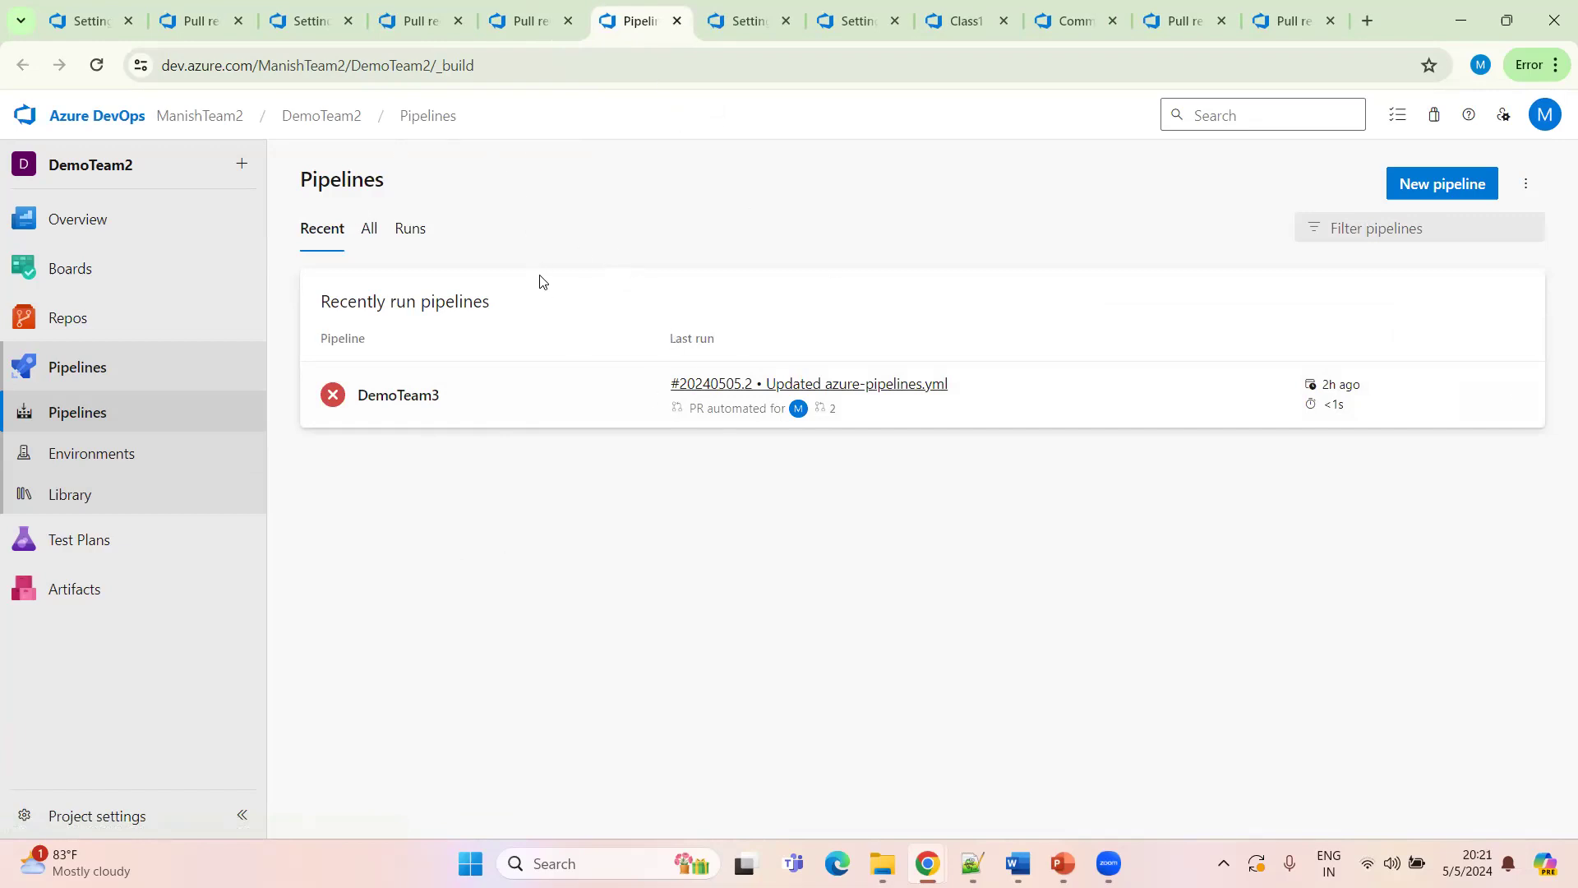
Start a new pipeline from Azure Repos Git for the DemoTeam2 repository using the Starter pipeline template
click(369, 229)
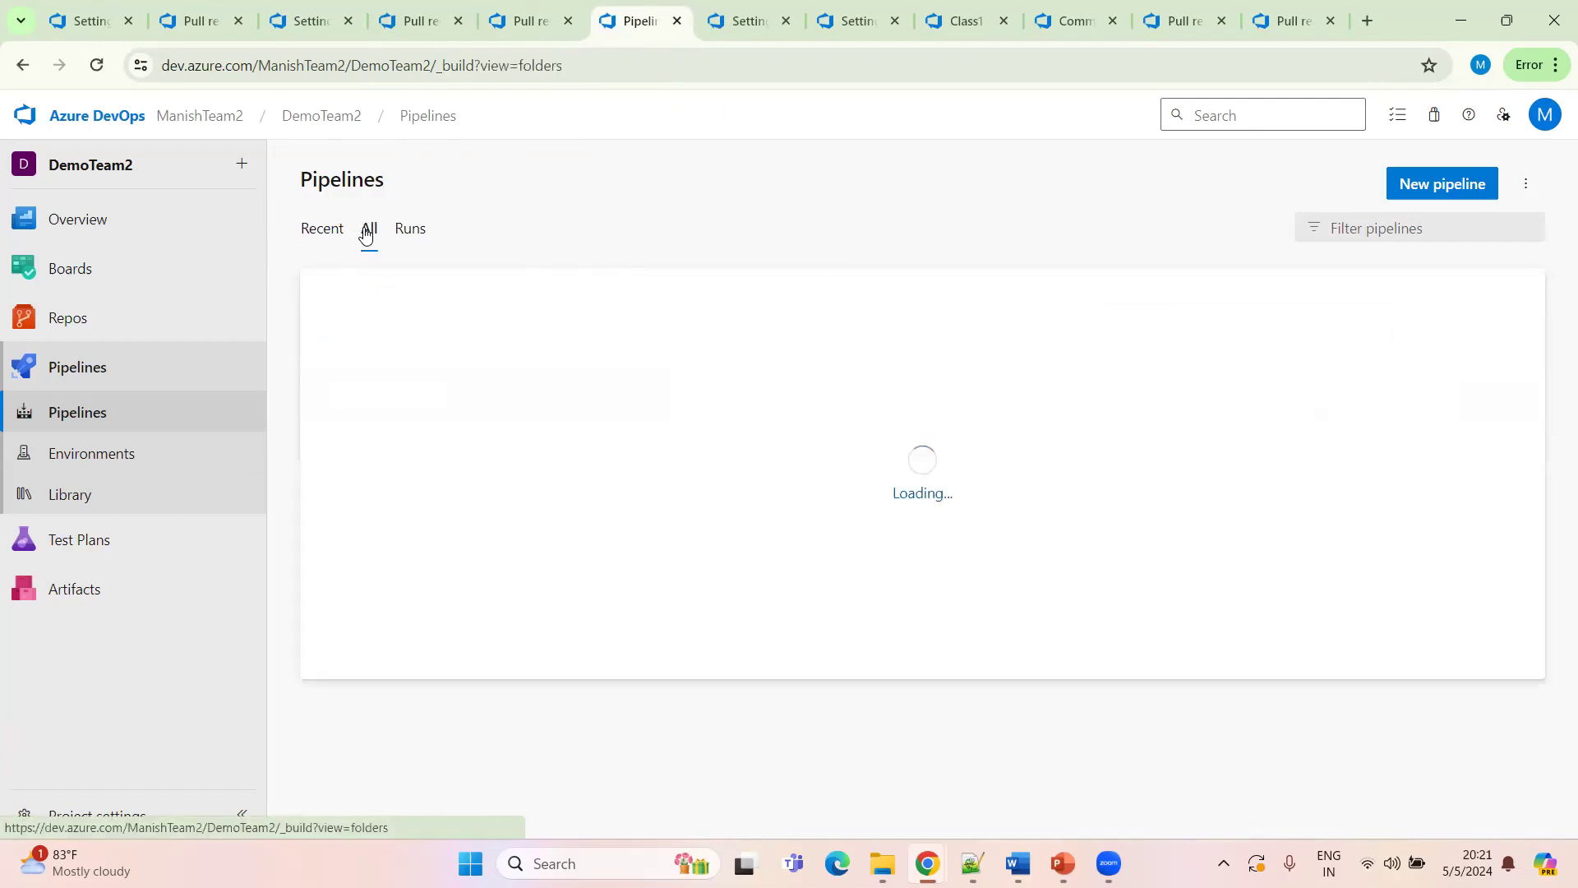
click(1458, 194)
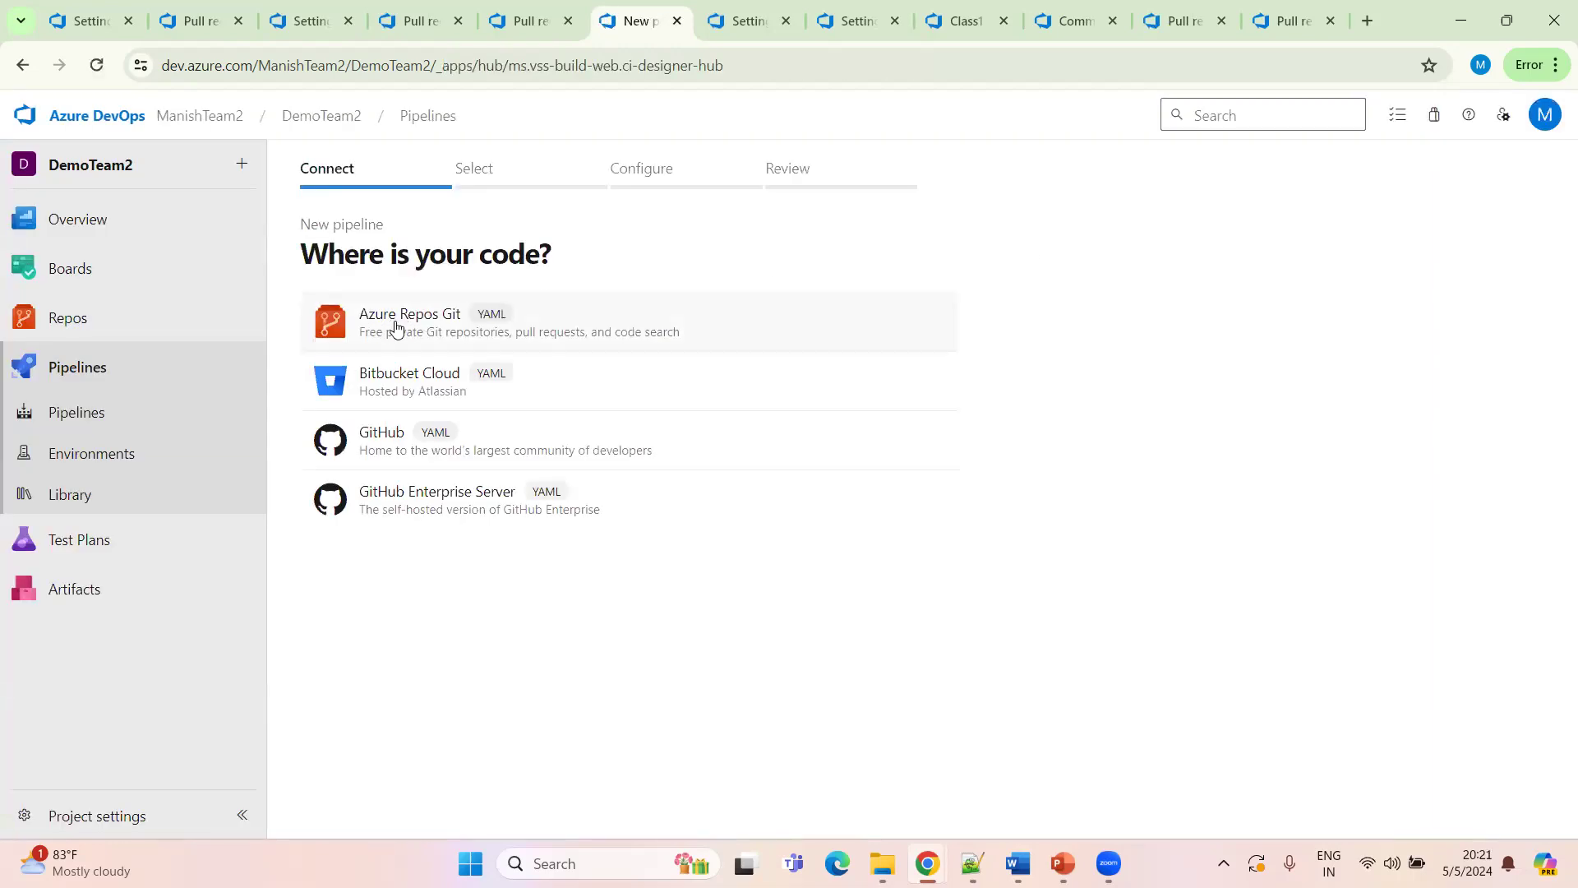
click(371, 337)
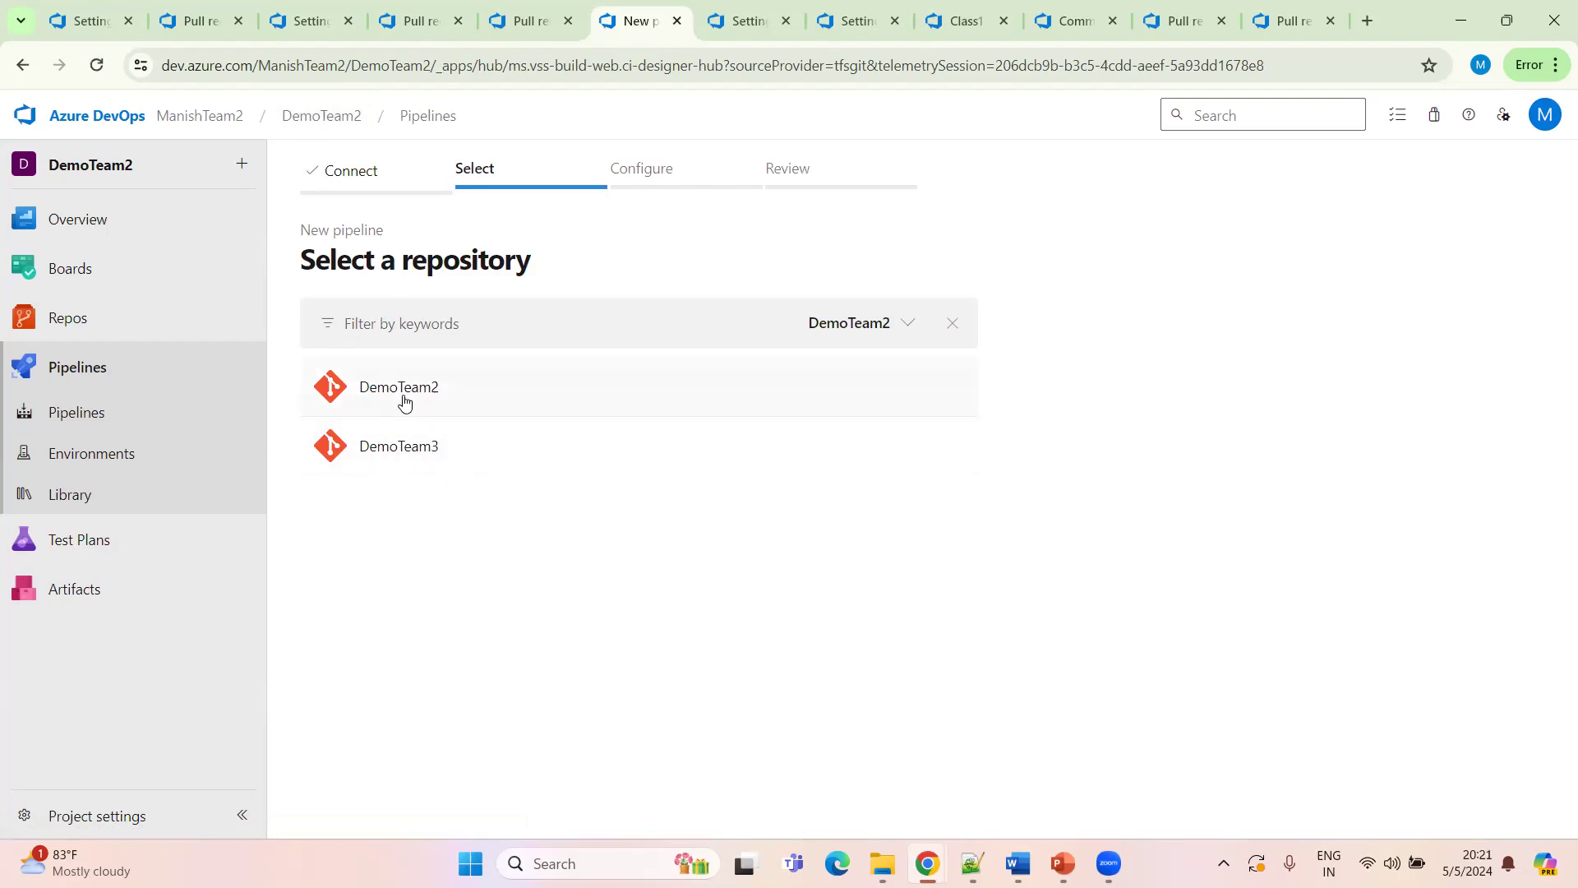
click(403, 400)
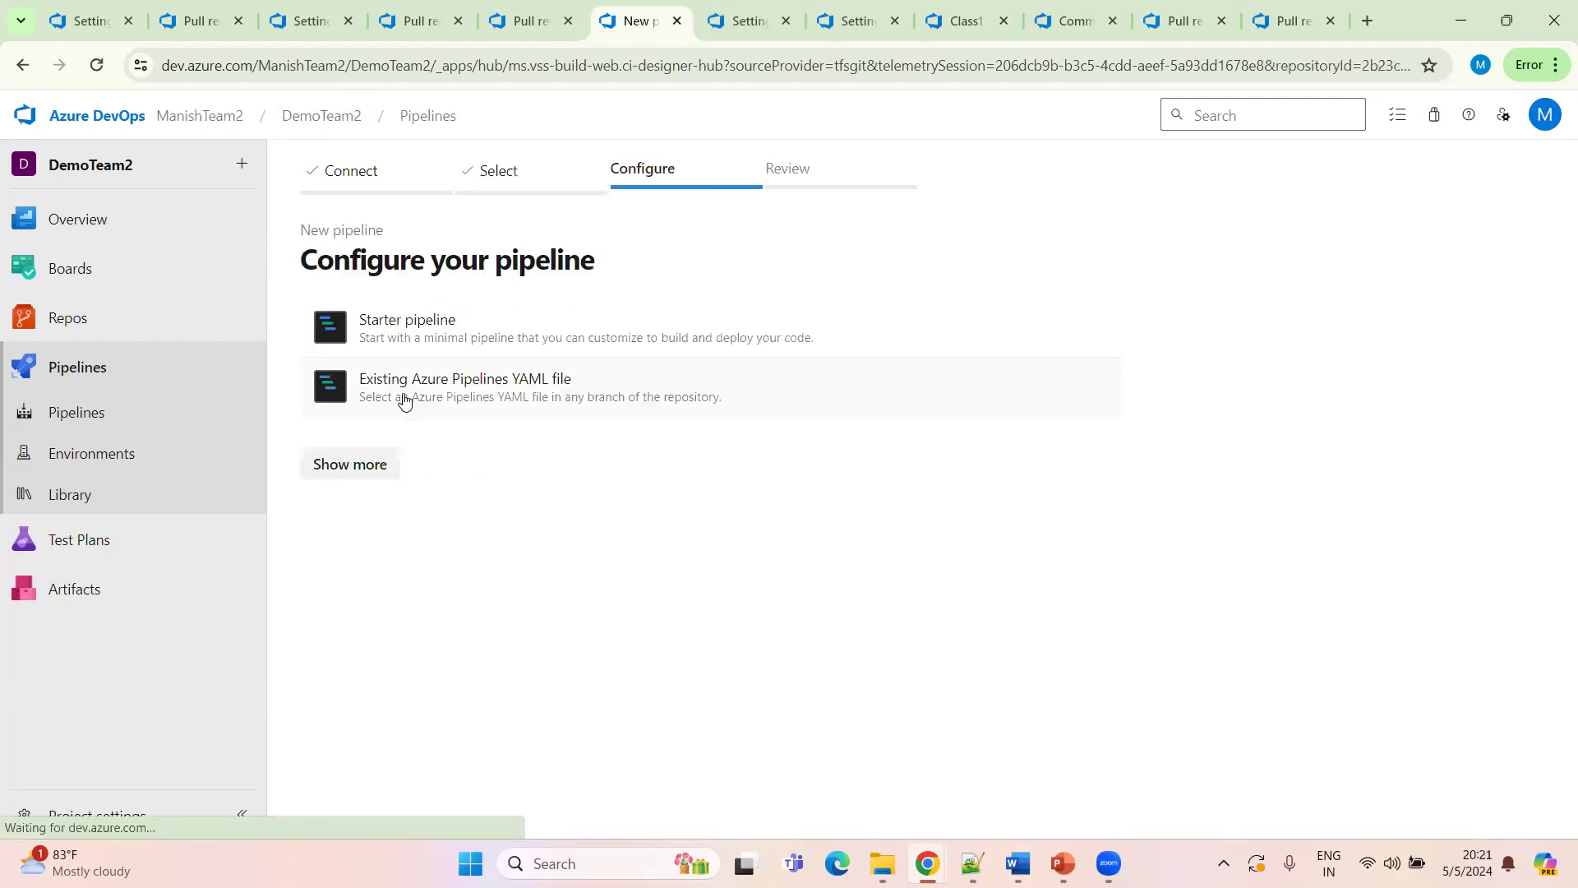
click(427, 330)
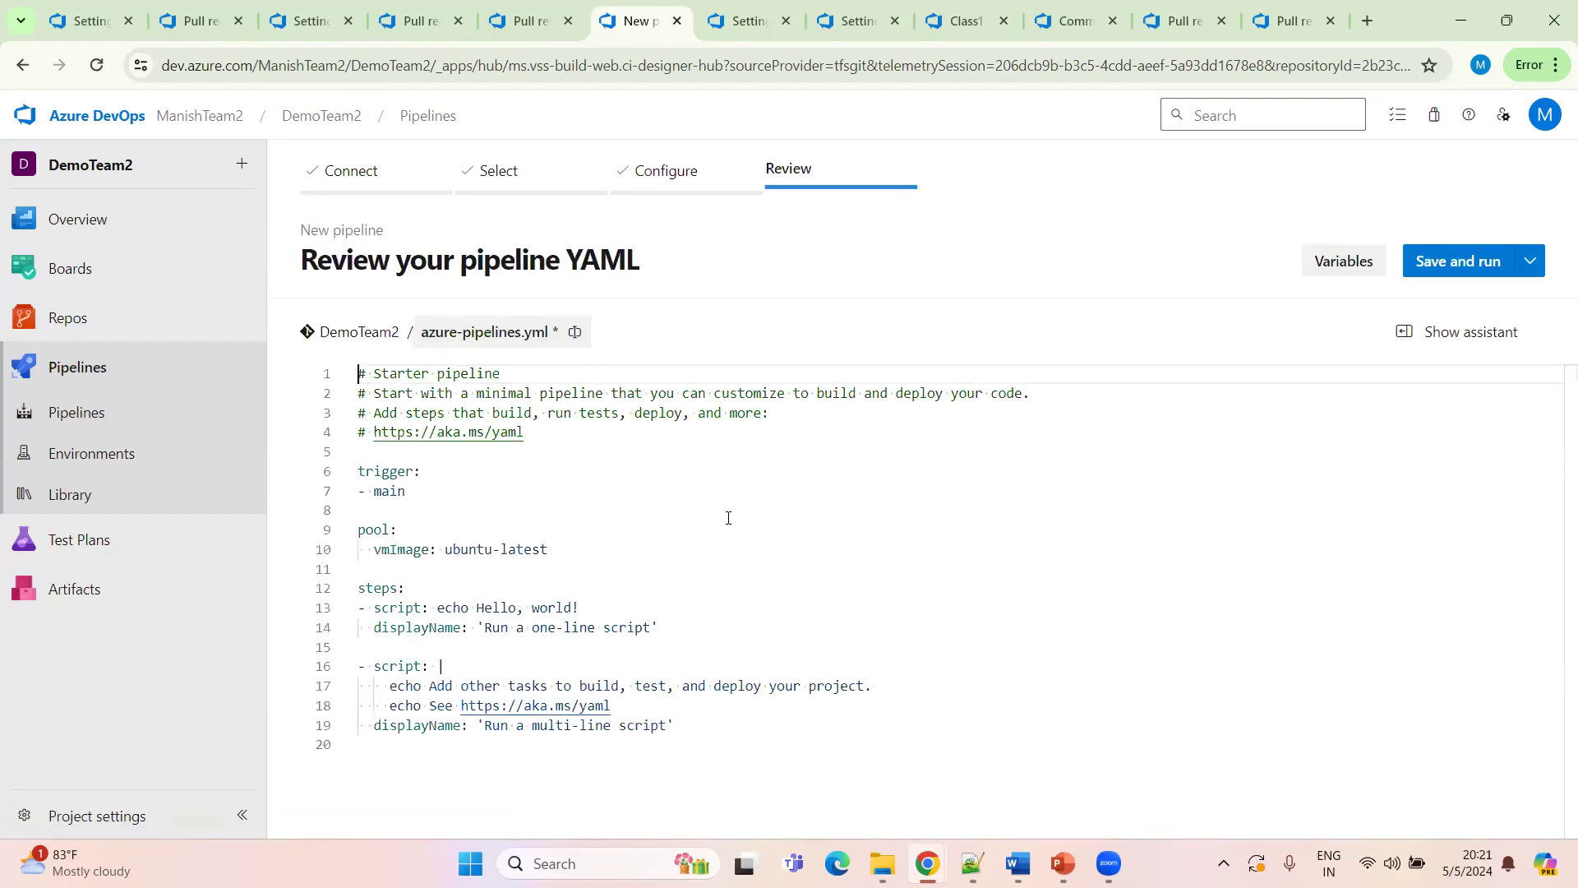
Review the starter pipeline YAML and save it with the default commit message directly to the main branch
scroll(564, 648, down, 2)
drag(714, 572, 307, 321)
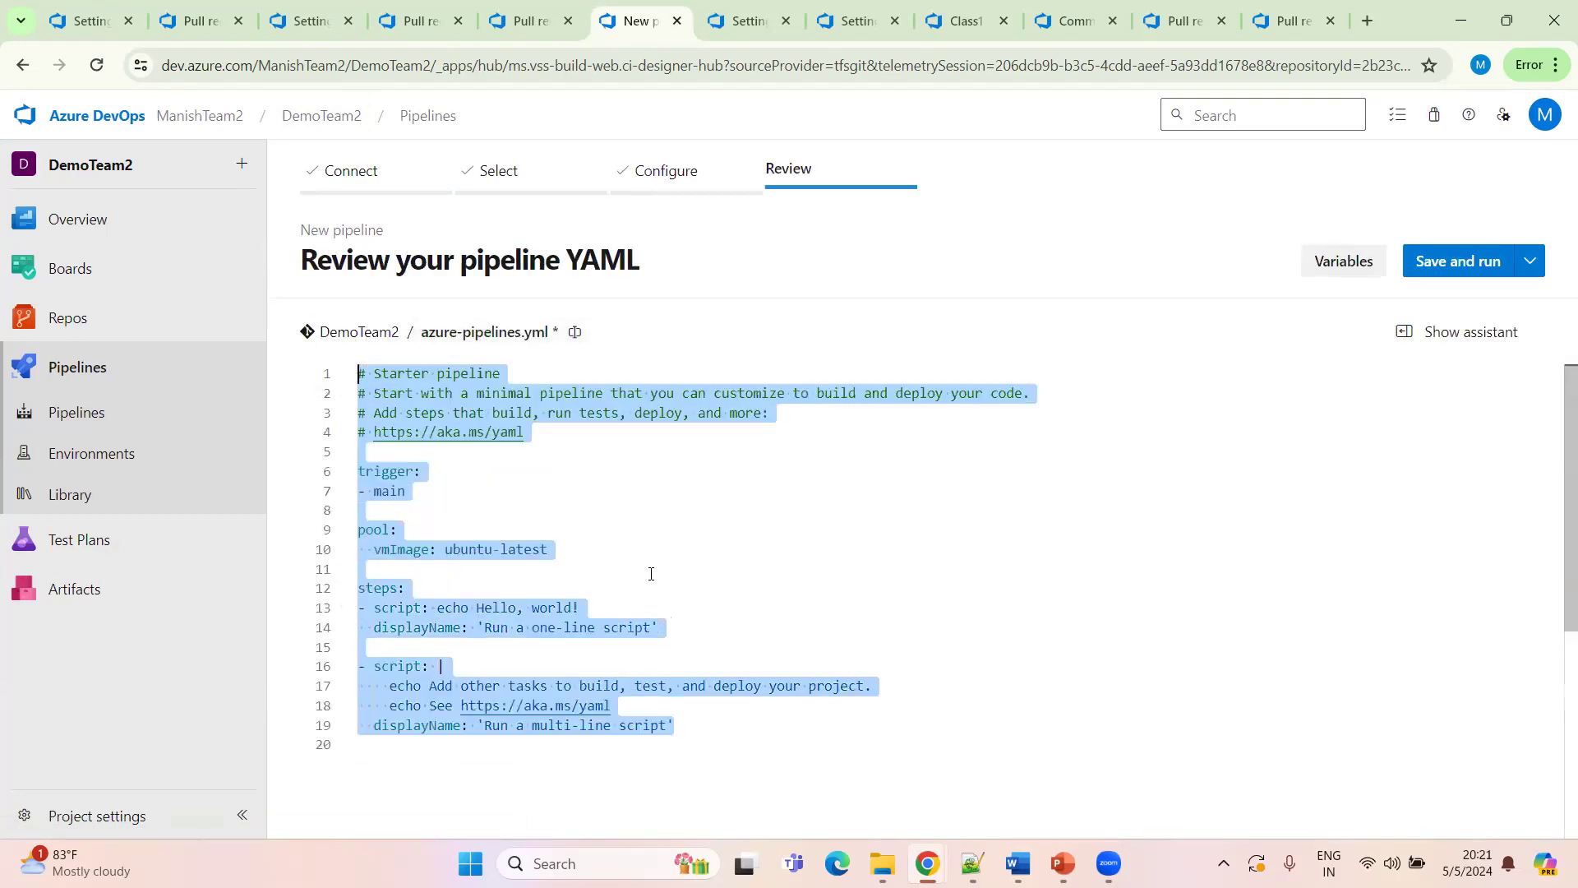
click(653, 575)
scroll(647, 546, down, 2)
scroll(997, 455, up, 2)
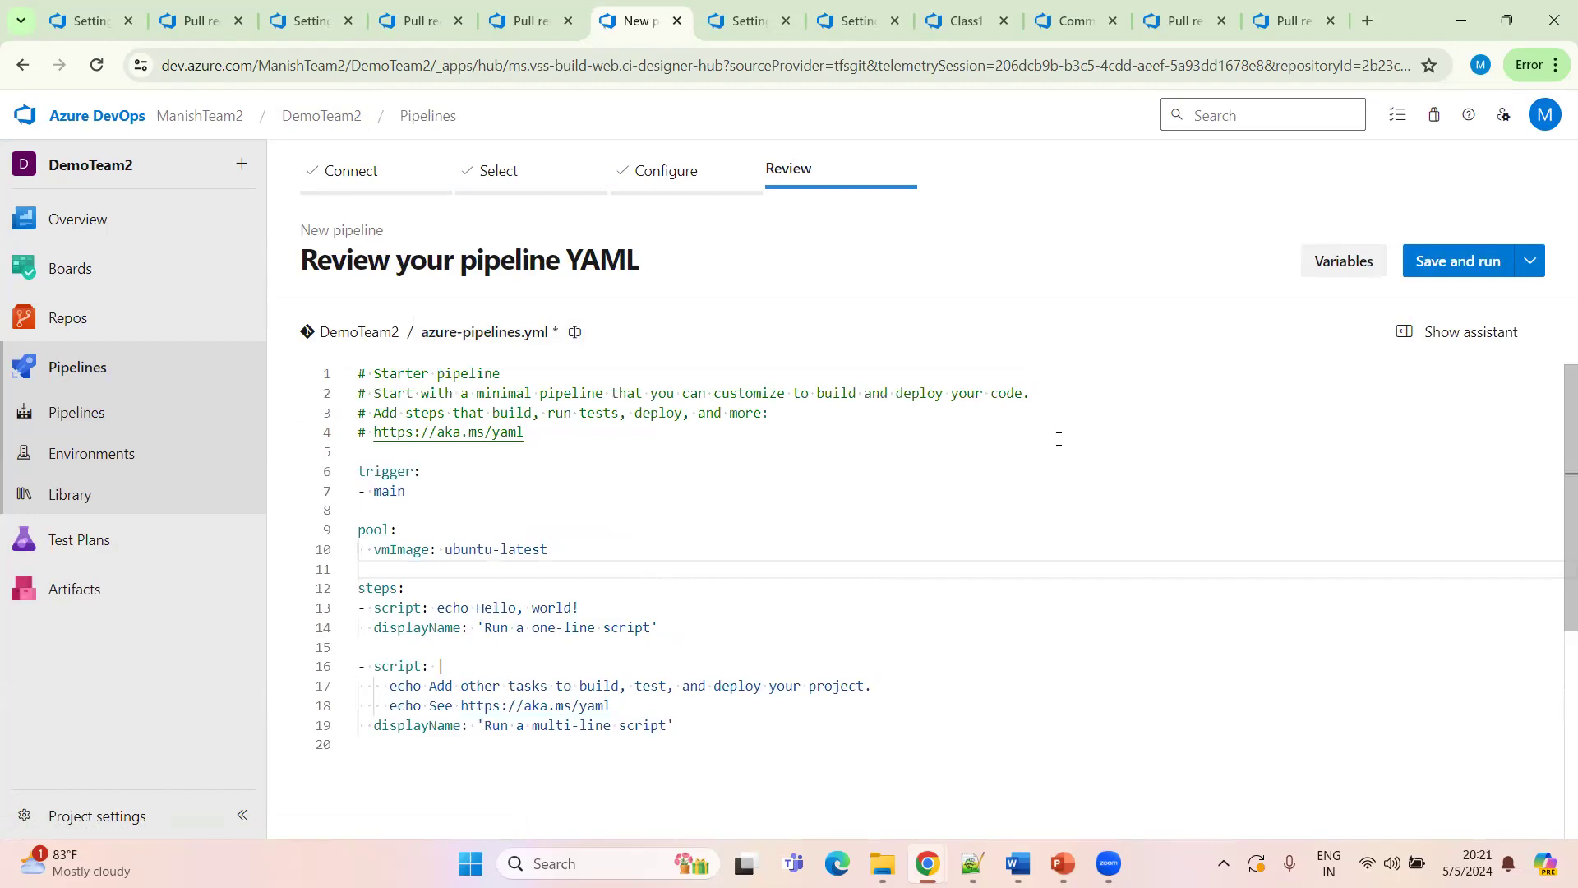
click(1536, 276)
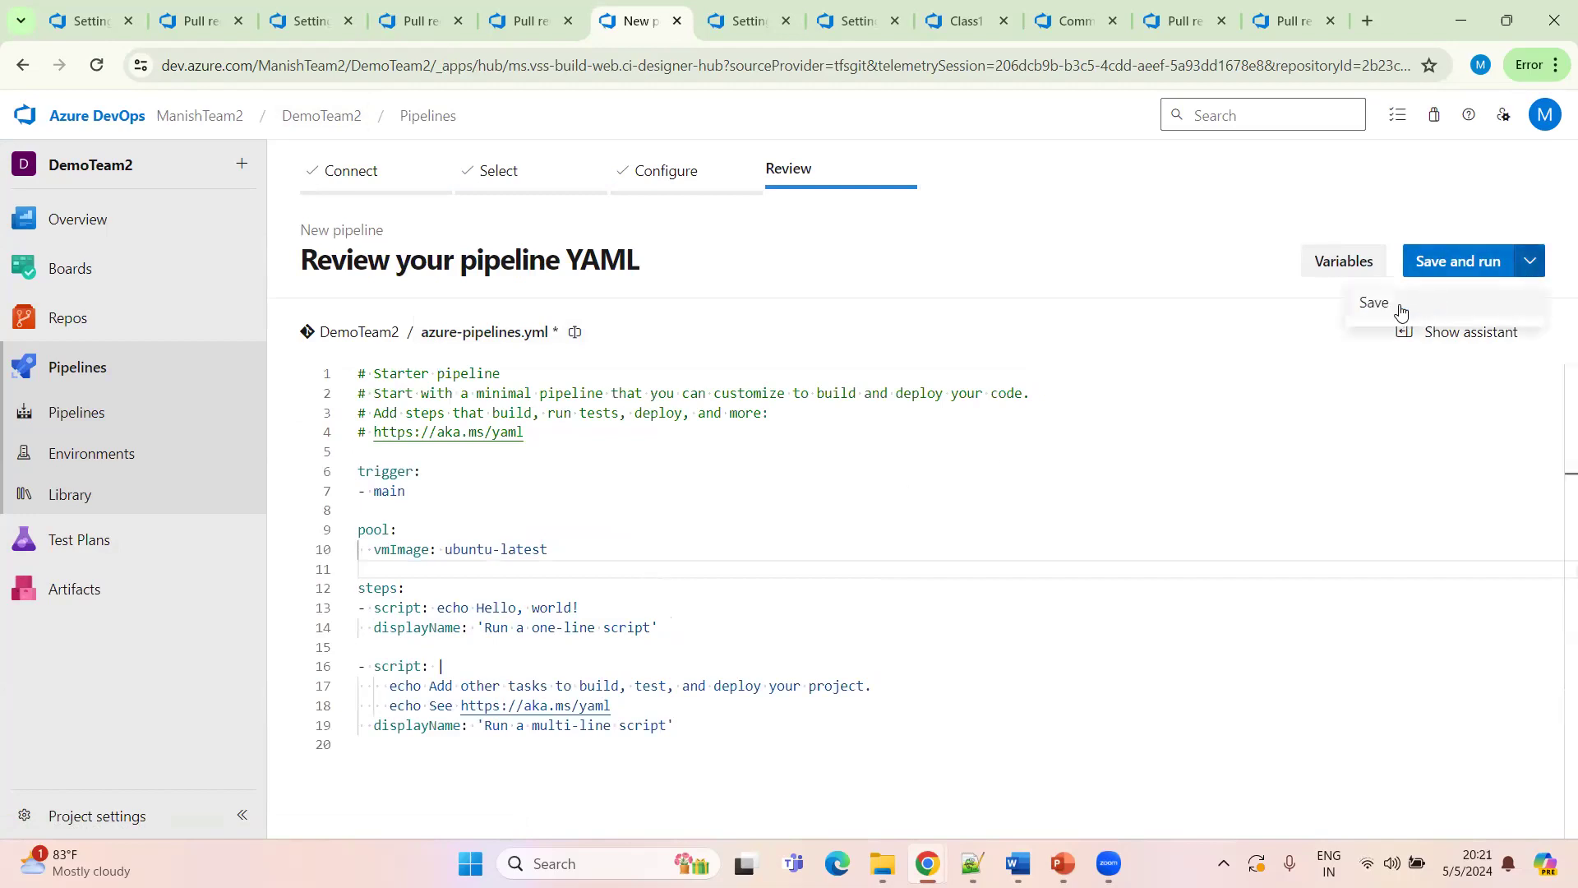
click(1399, 306)
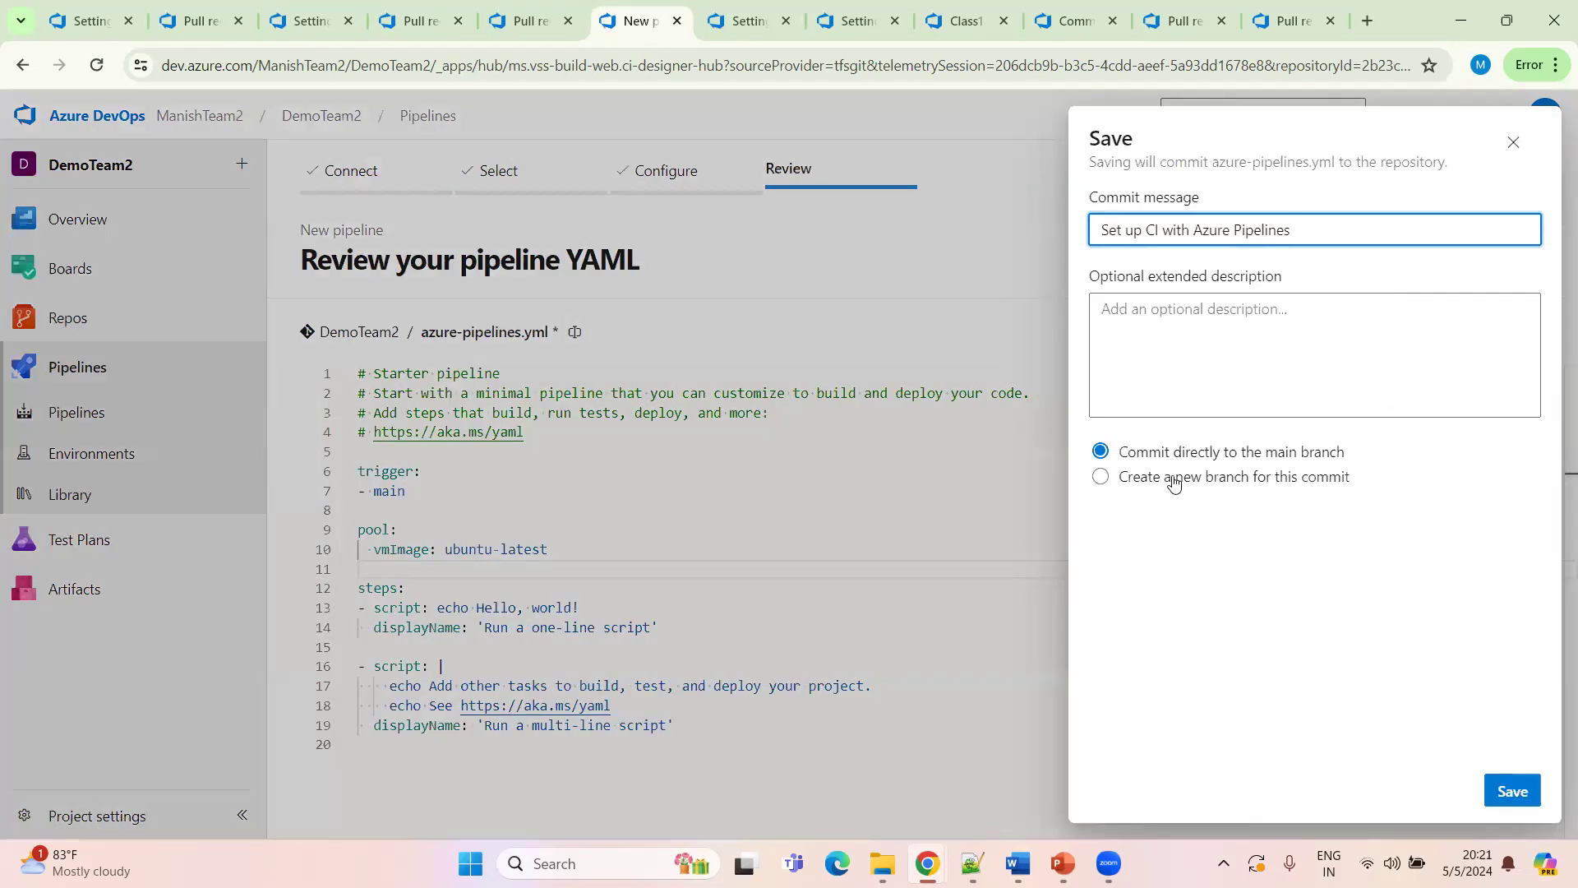
click(1519, 790)
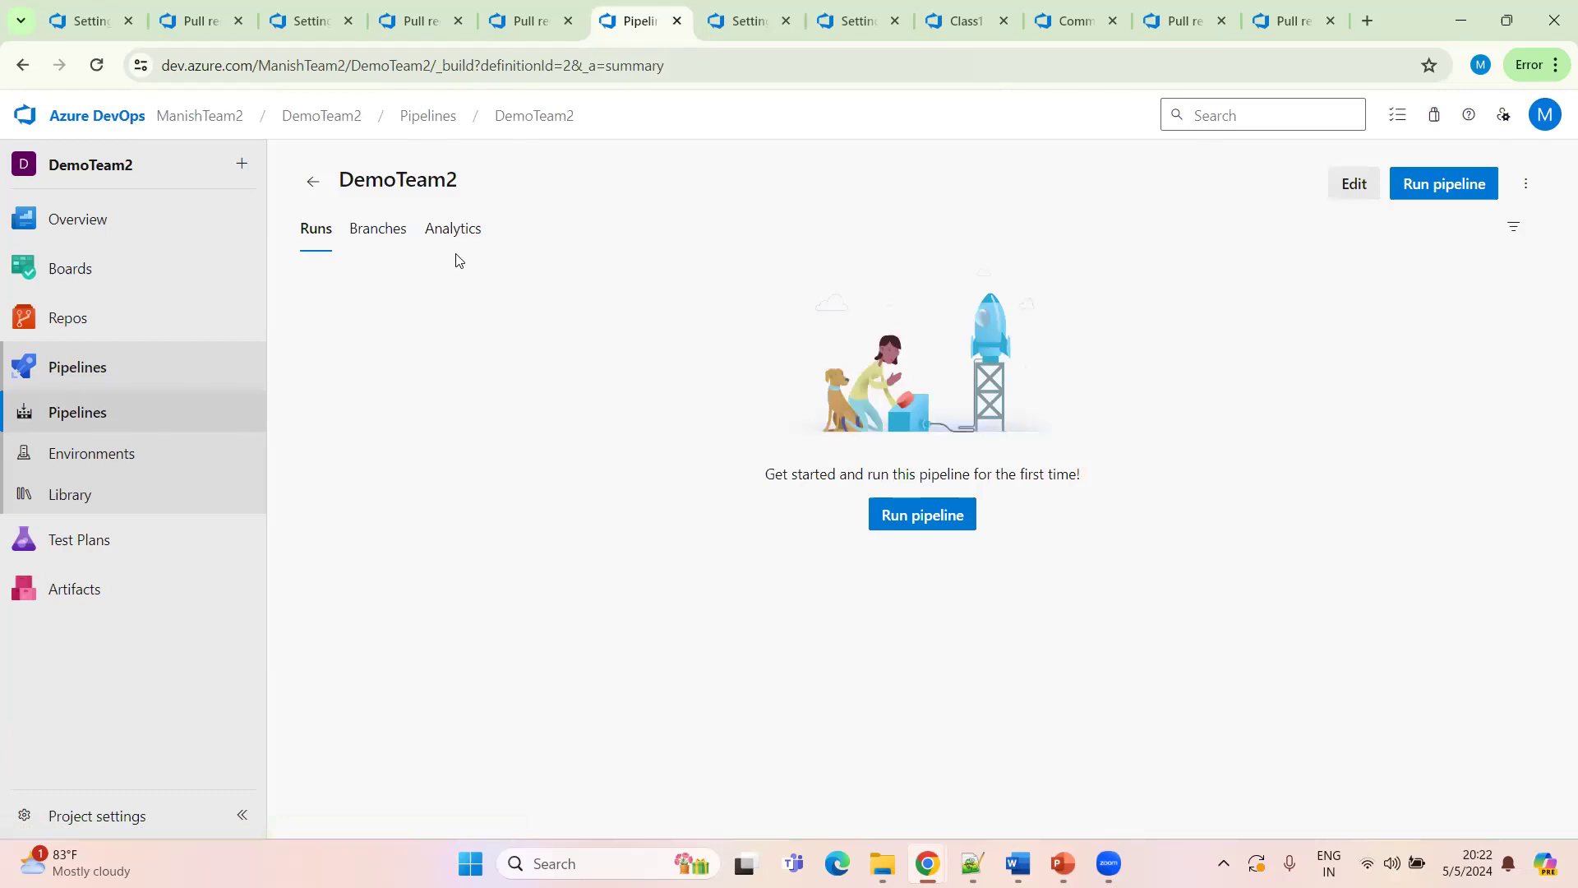
Run the new pipeline manually and open its failed job's log
click(919, 528)
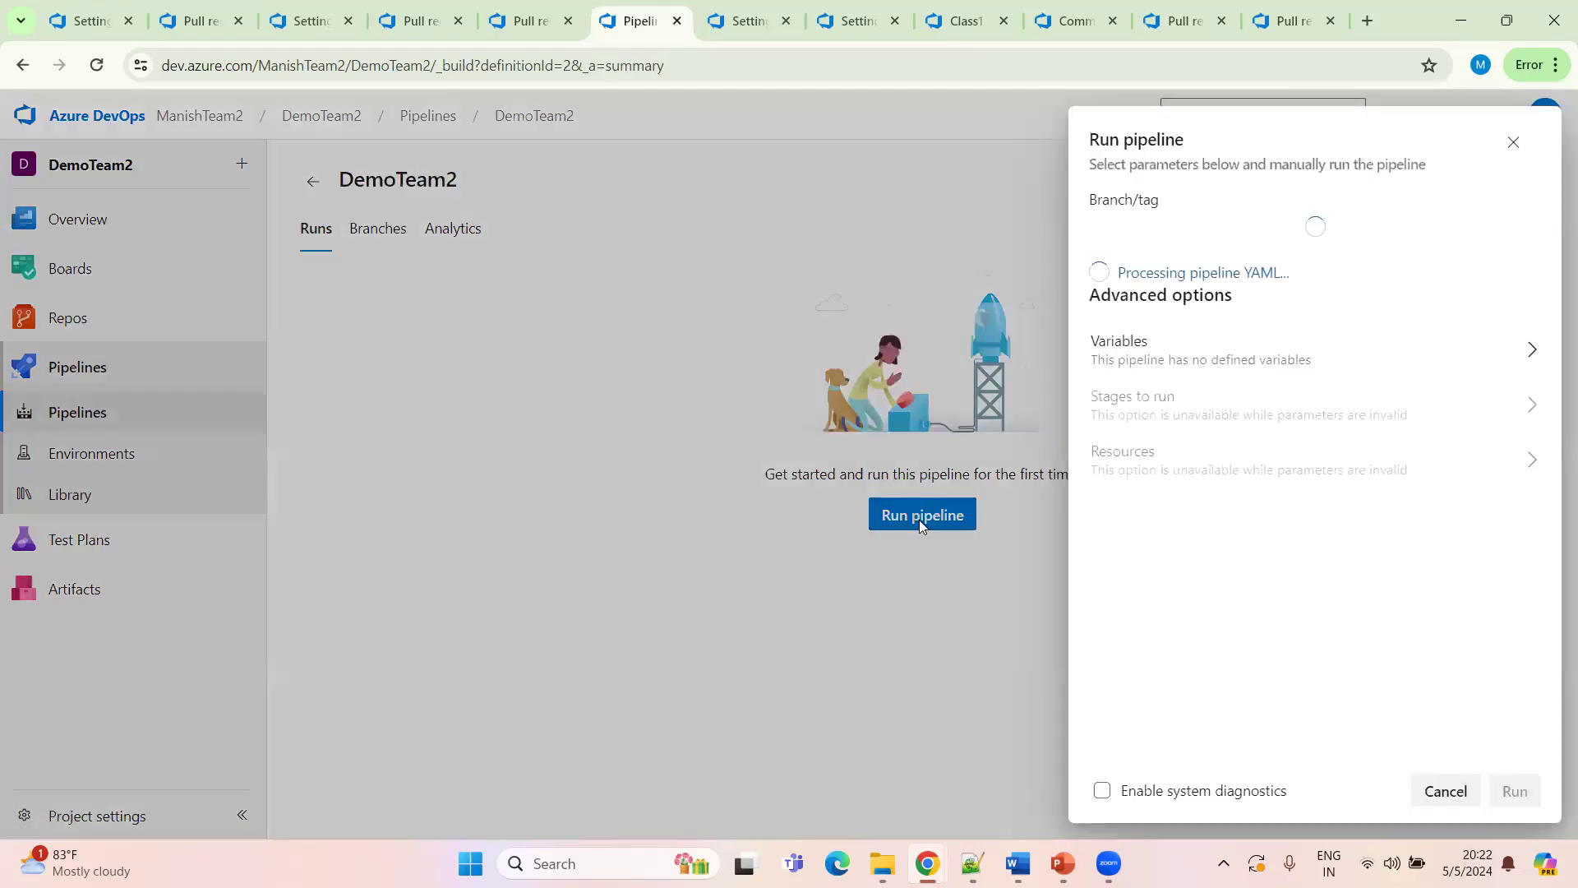
click(1507, 794)
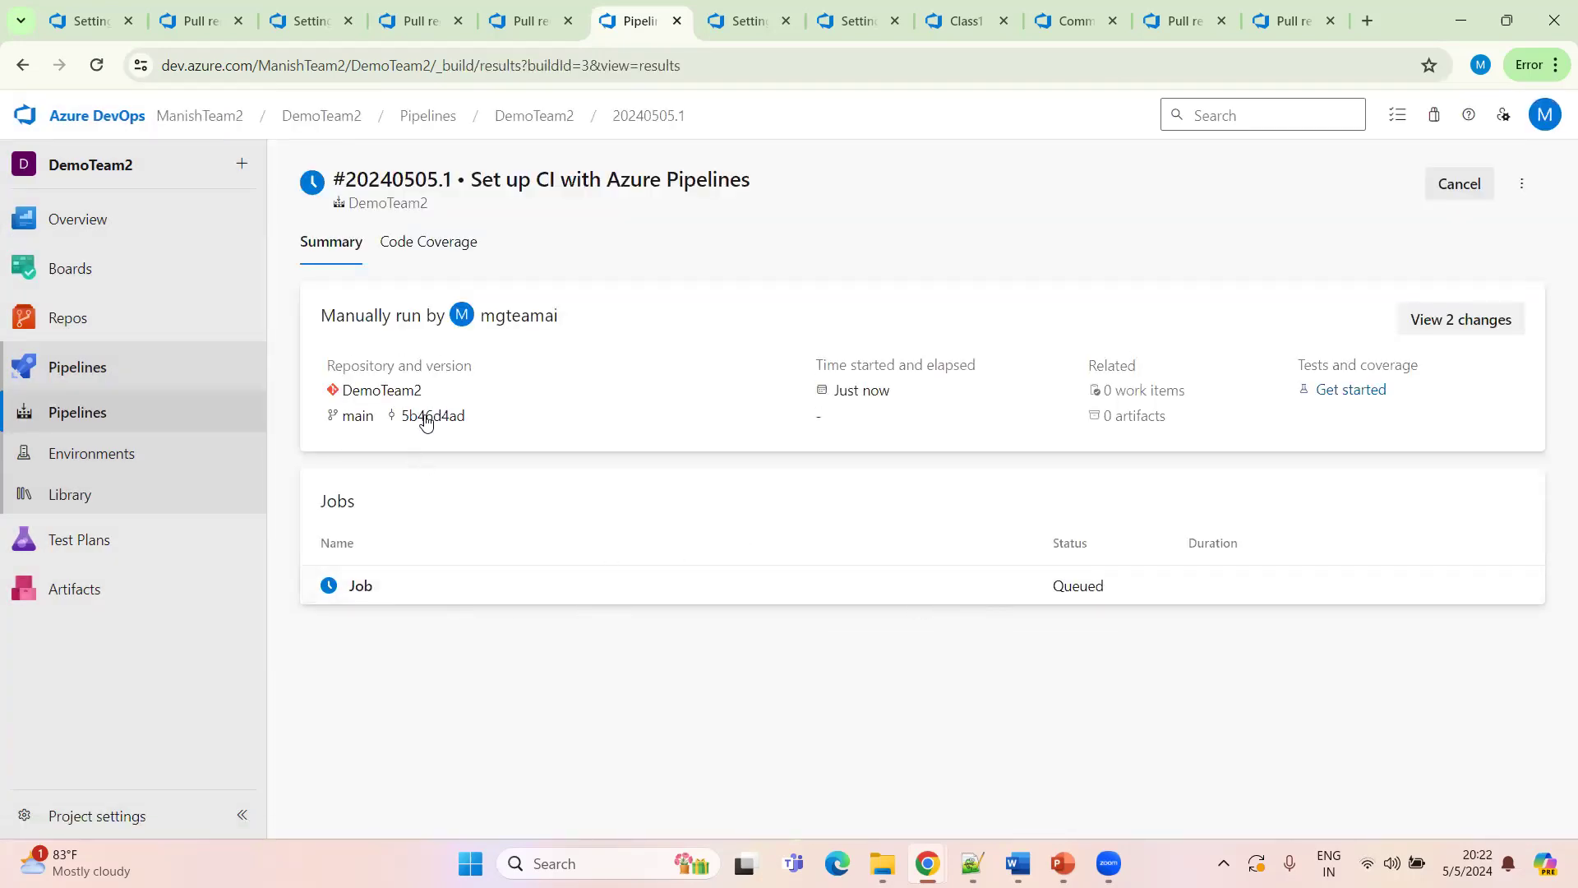
scroll(597, 491, down, 1)
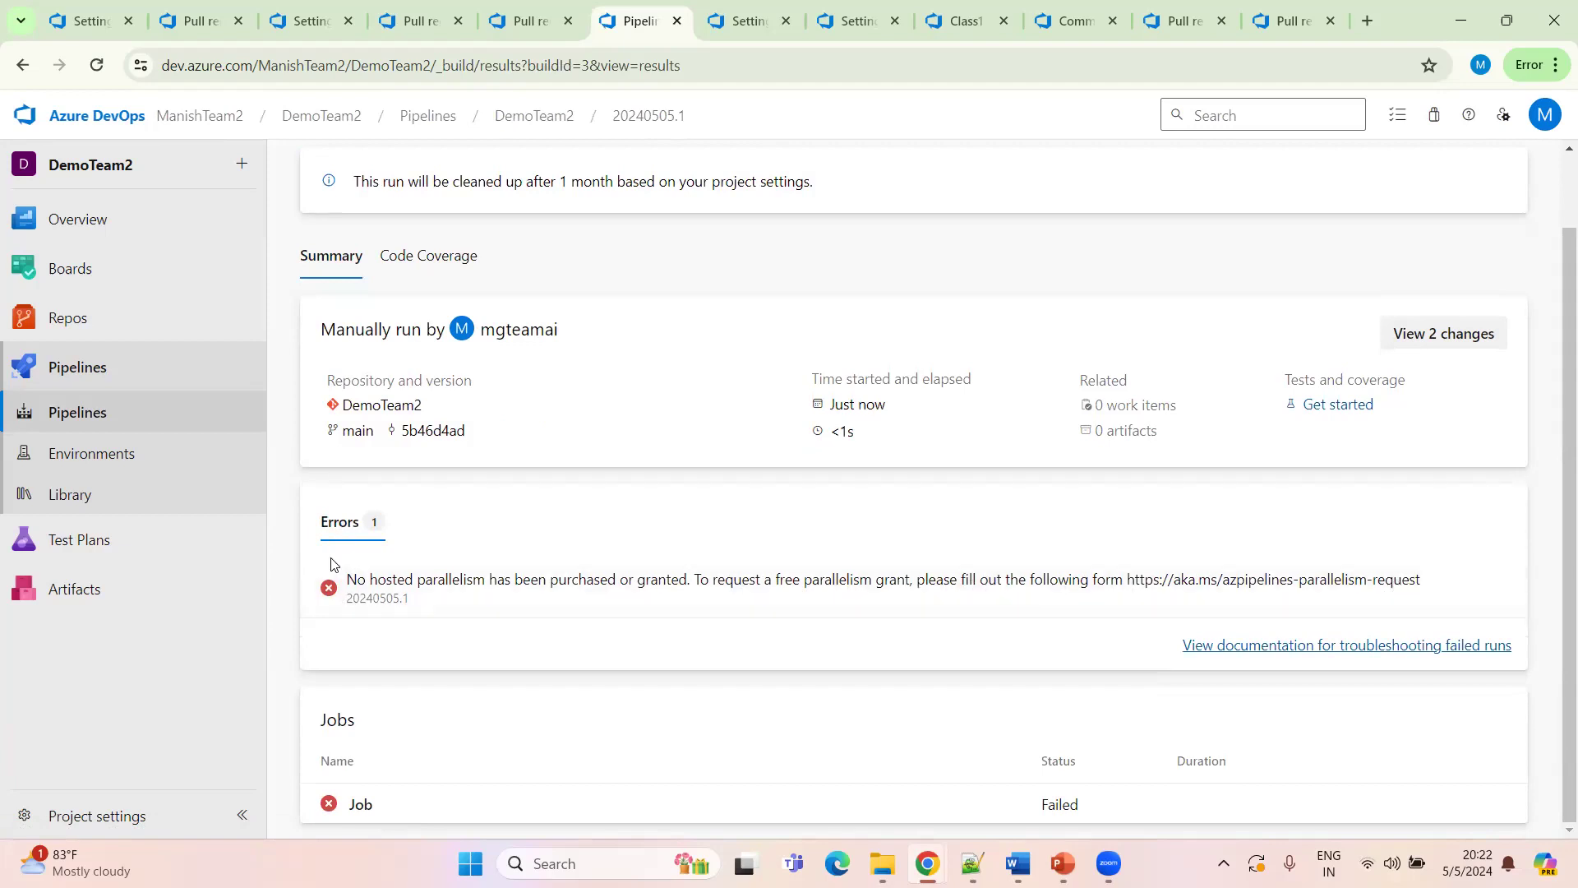
click(358, 804)
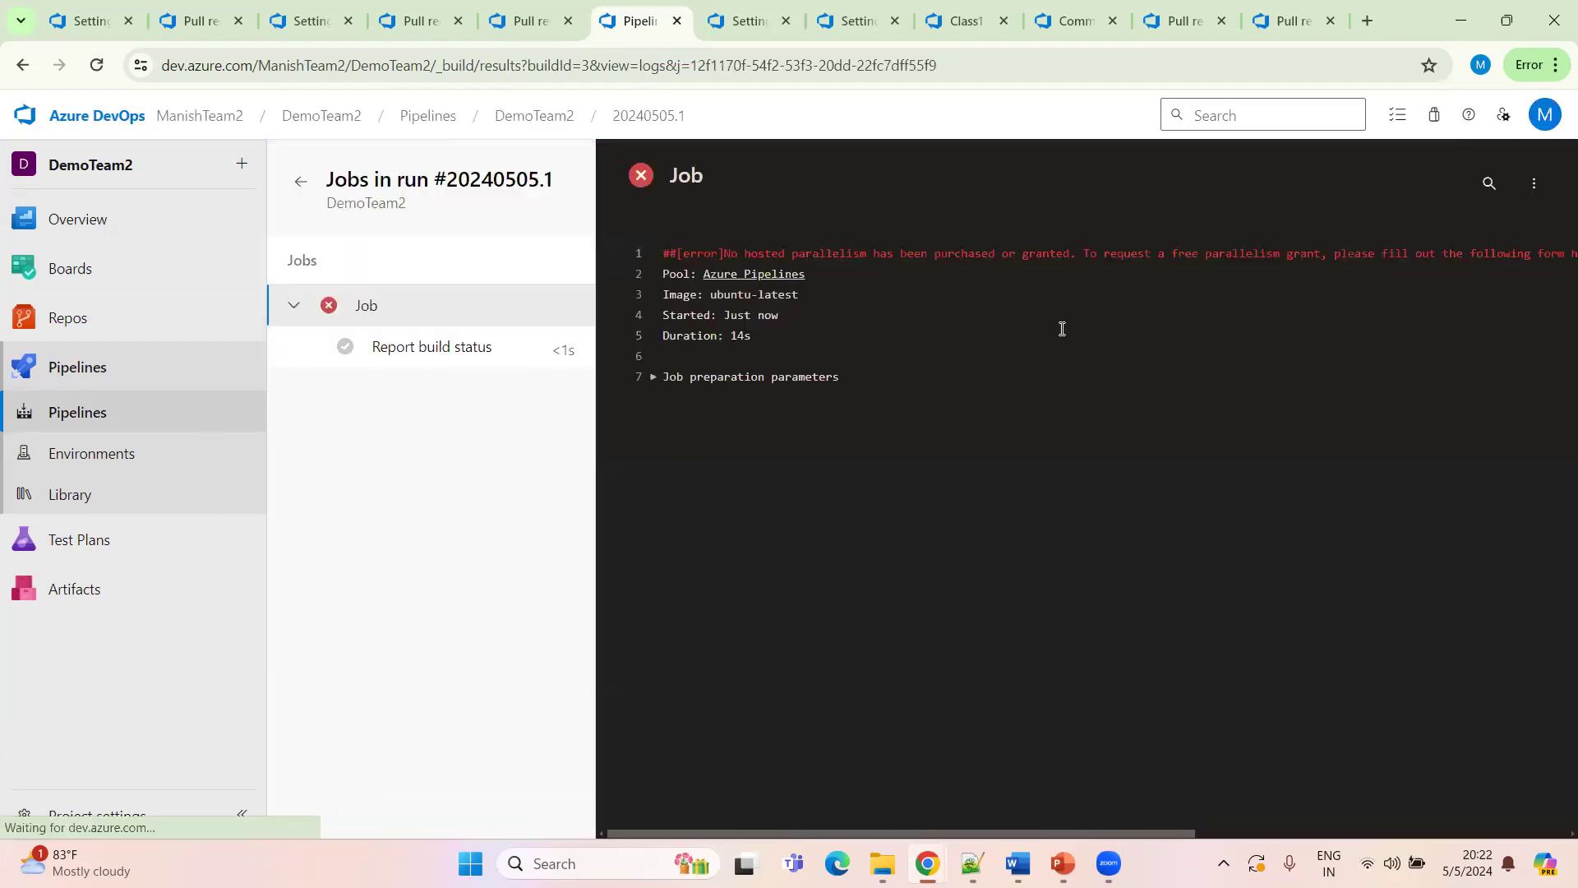
Copy the parallelism-request link from the job's error log and open it in another browser tab
drag(1498, 244, 1560, 253)
click(1031, 333)
drag(953, 251, 1263, 255)
key(ctrl+c)
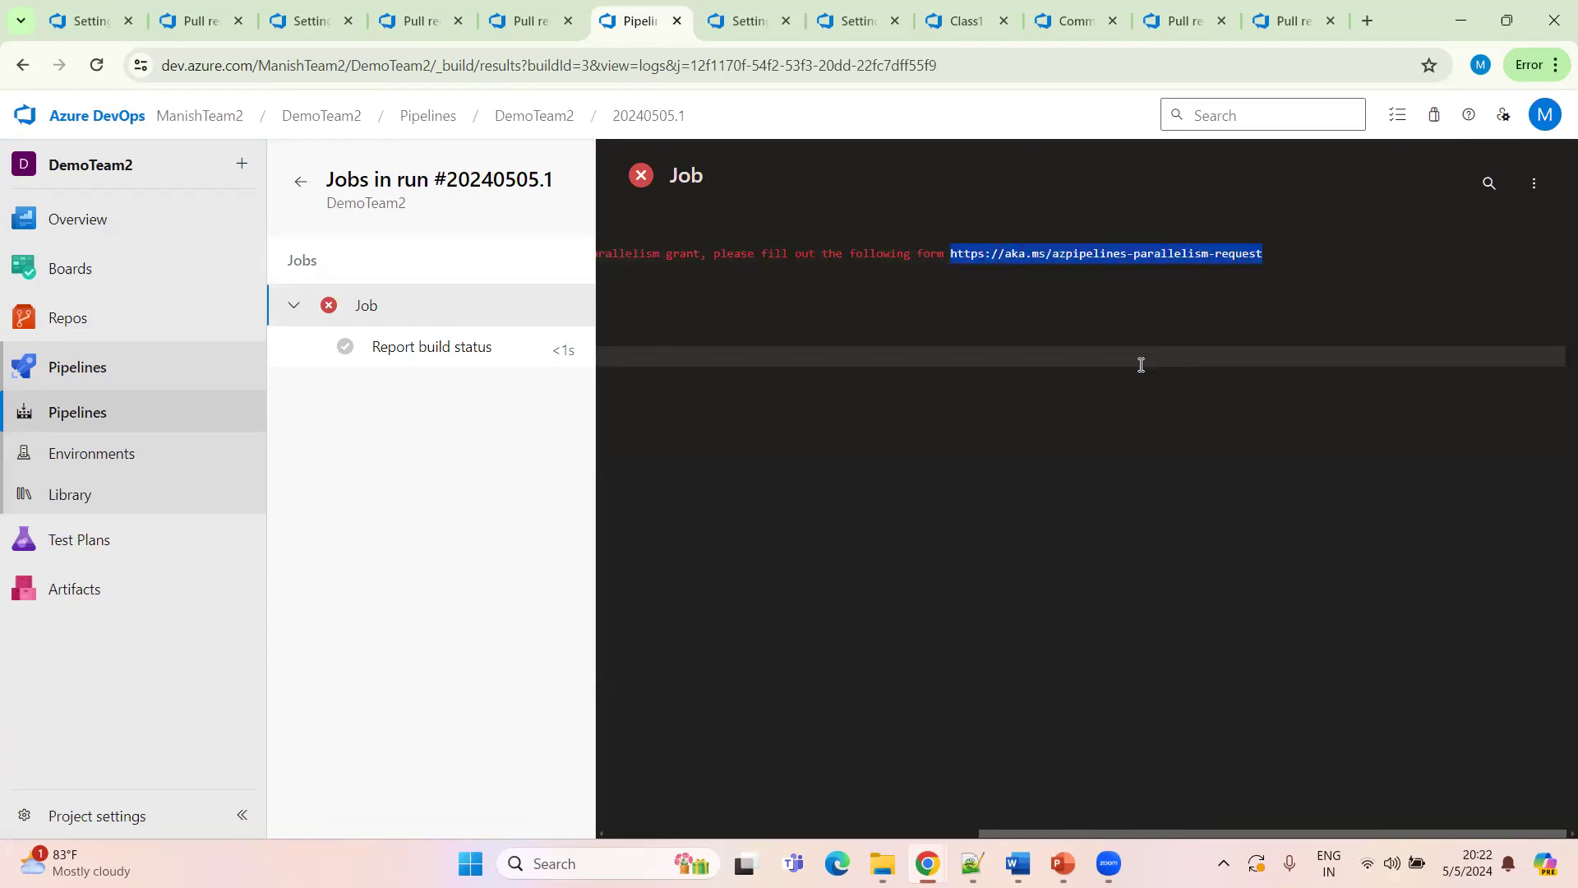
click(744, 21)
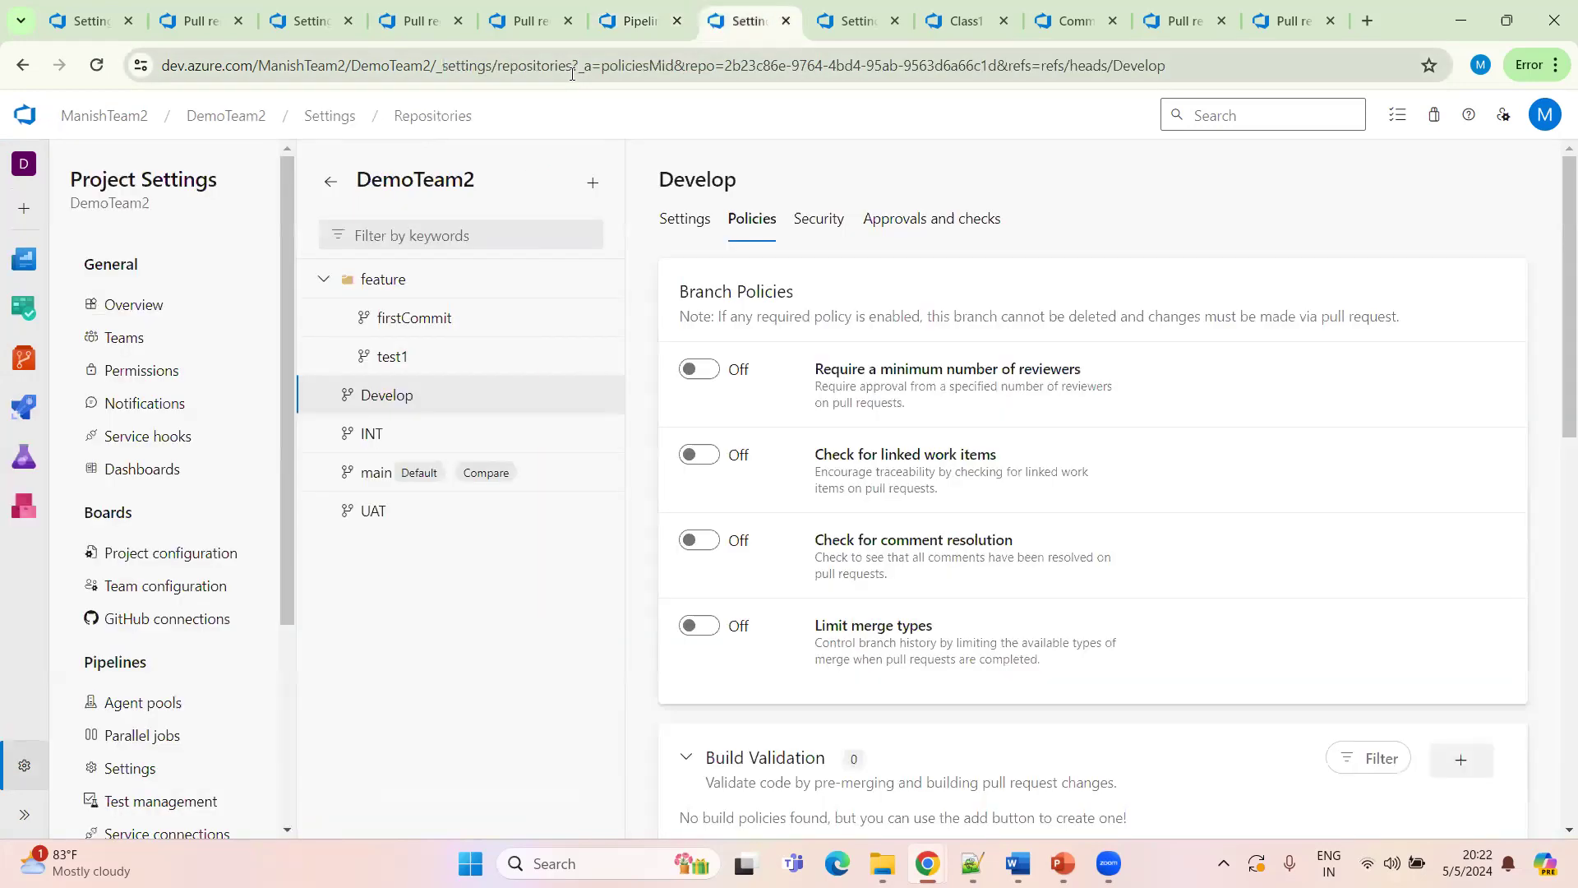
click(573, 67)
key(ctrl+v)
key(Return)
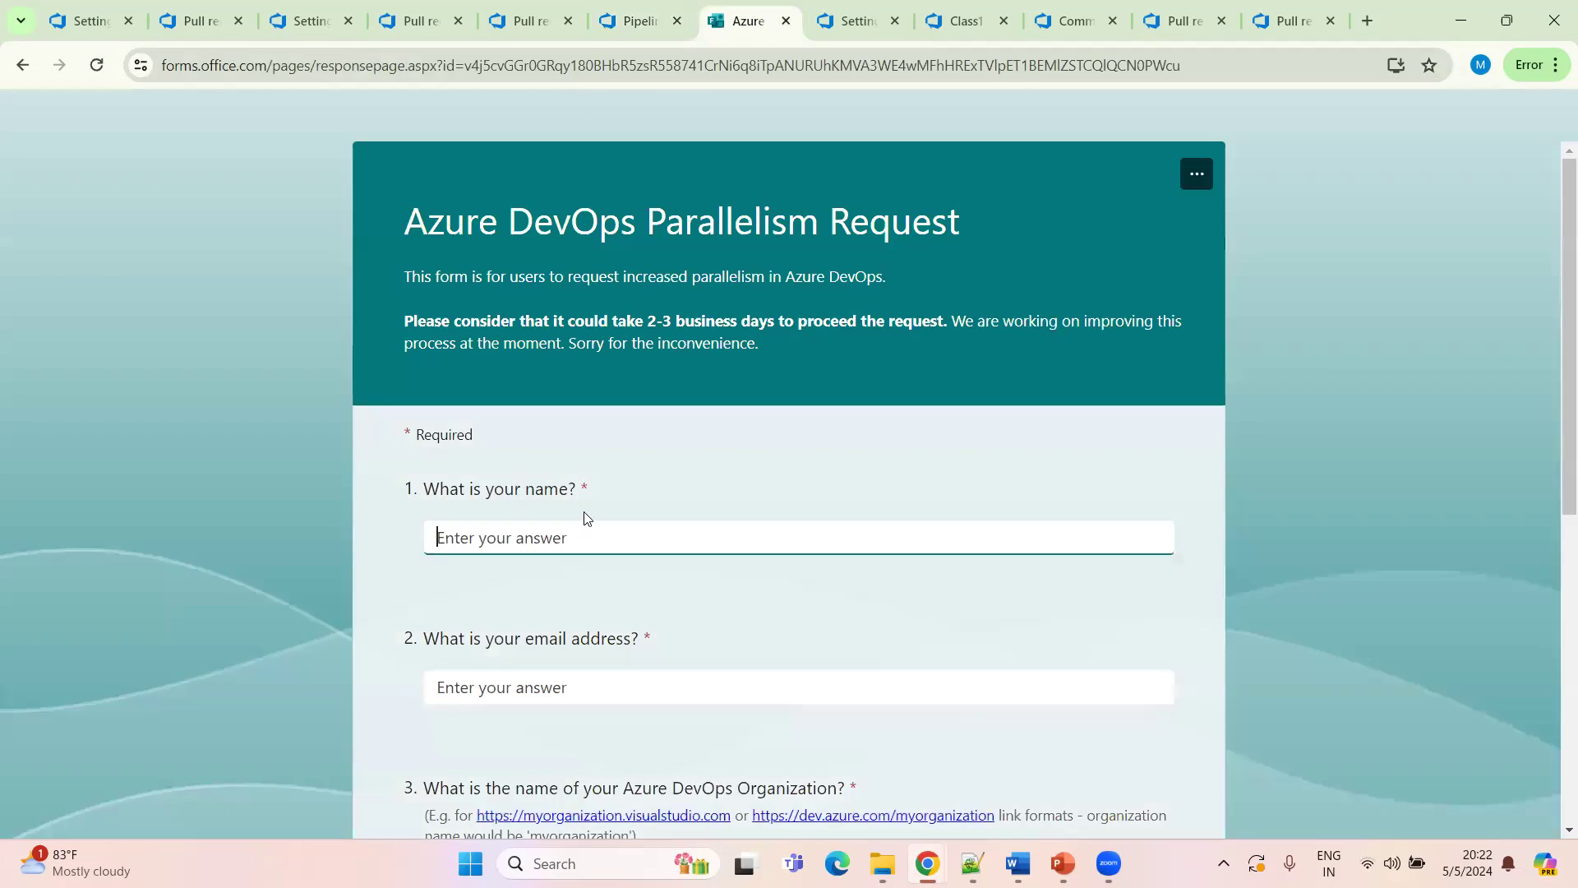
Enter your full name in the Azure DevOps Parallelism Request form and move to the e-mail field
text(Manish)
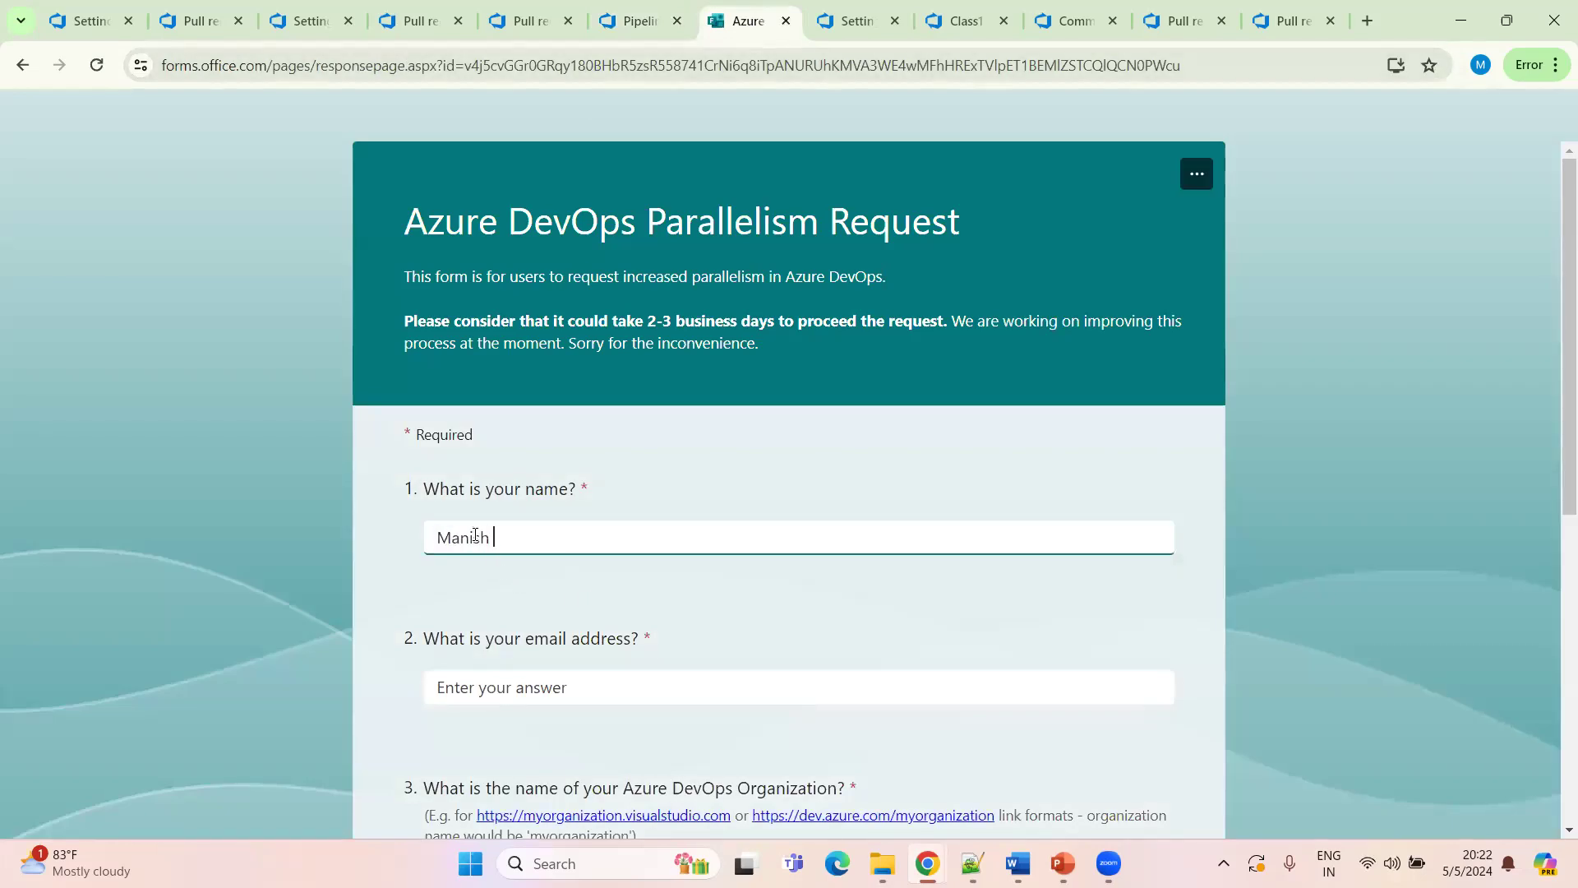
text( Kuma)
click(483, 686)
click(475, 687)
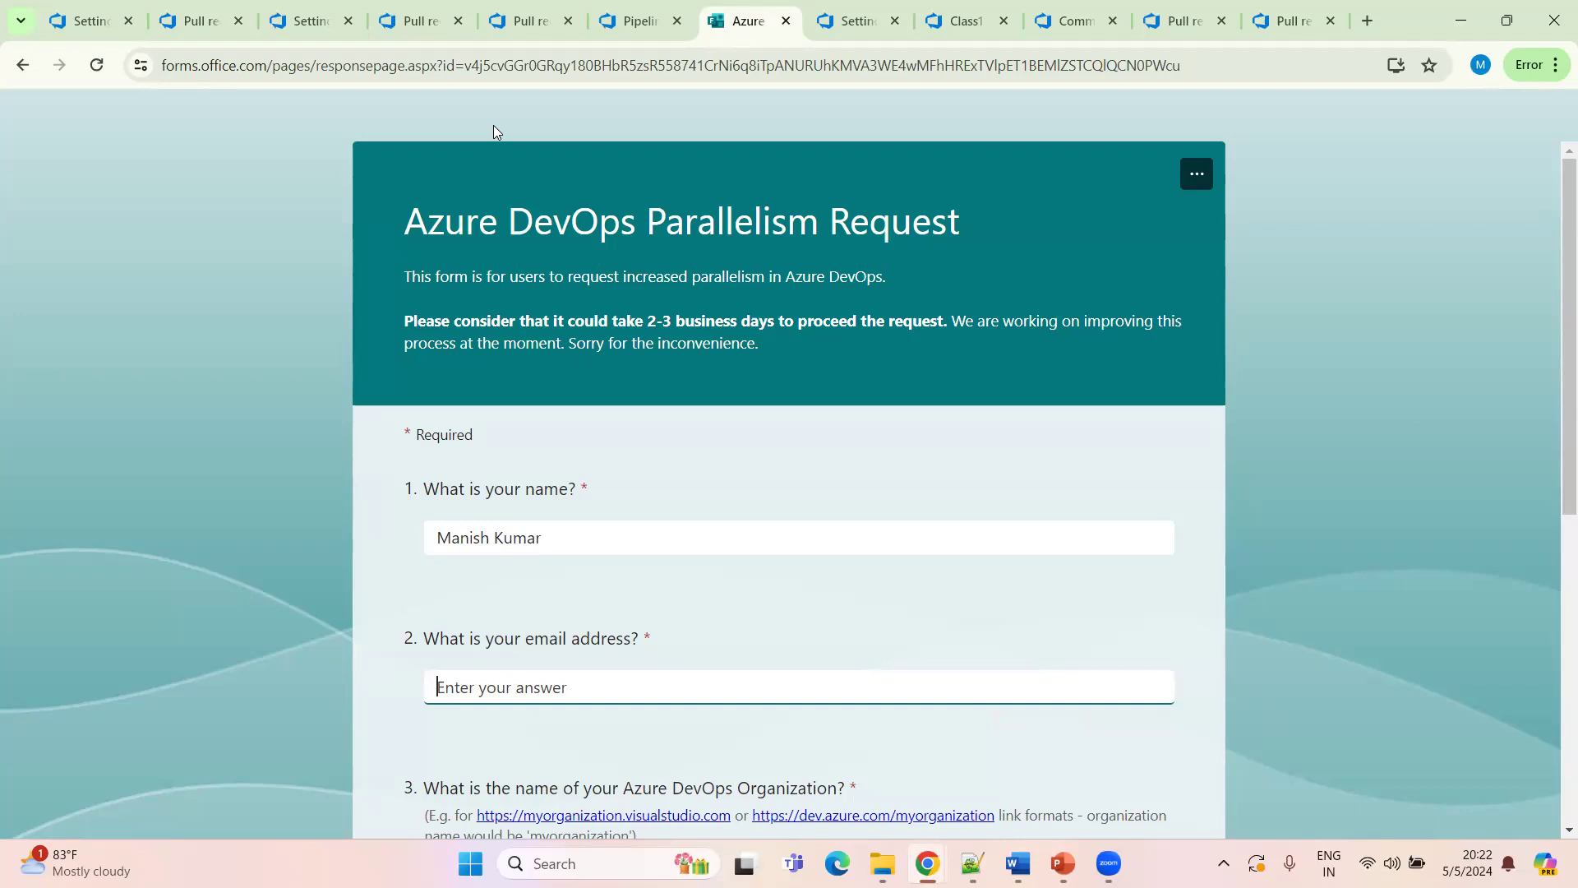
Copy the signed-in account's e-mail address from the profile menu and paste it into the form's e-mail field
click(526, 20)
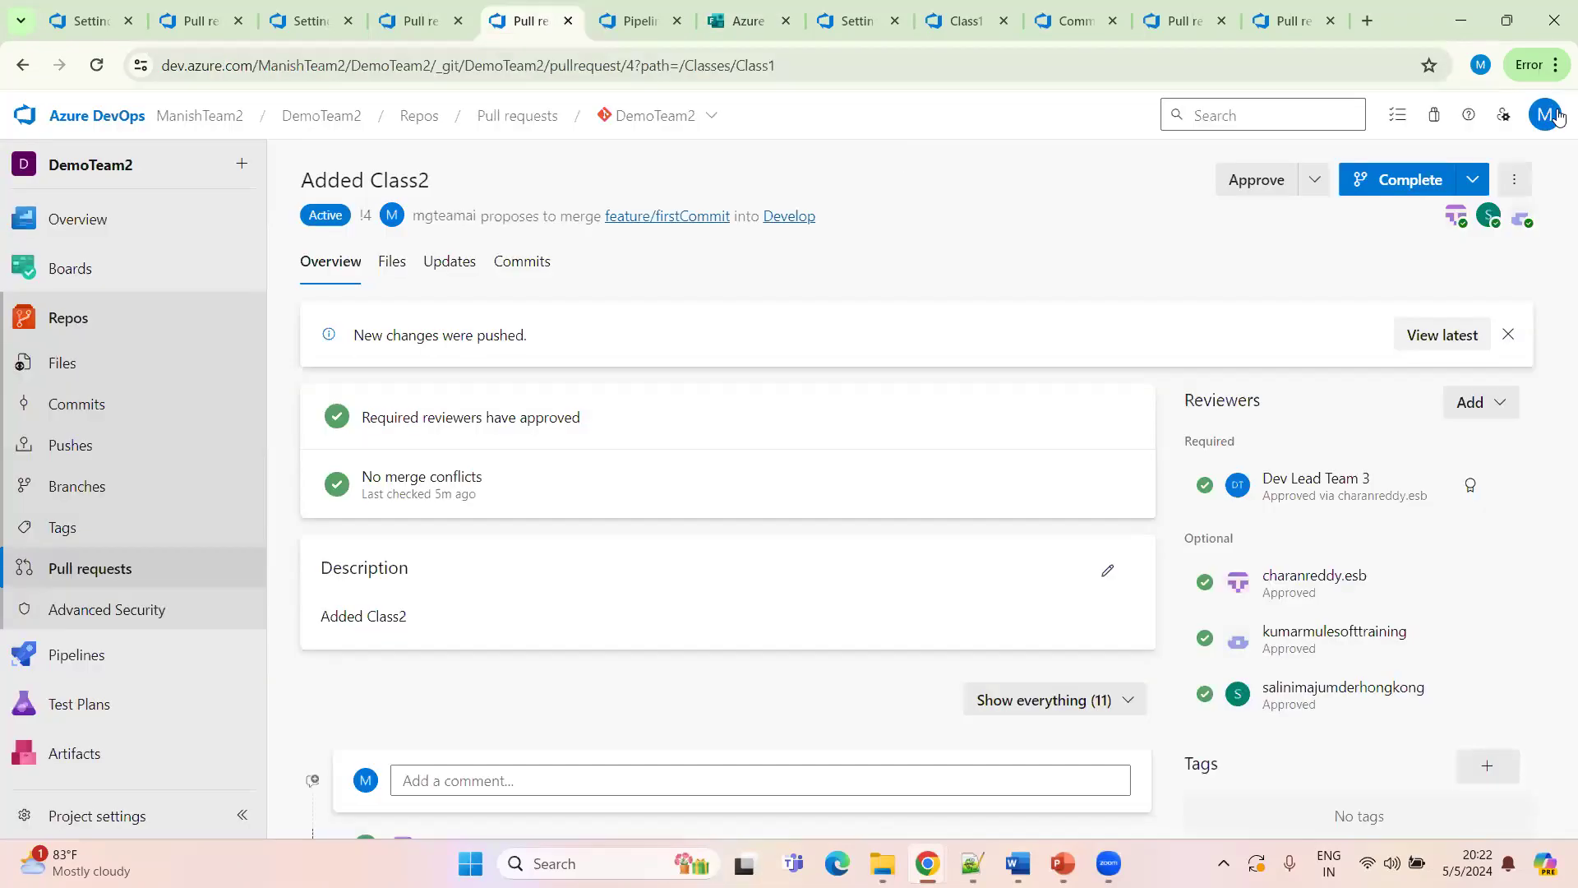
click(1545, 115)
triple_click(1410, 243)
key(ctrl+c)
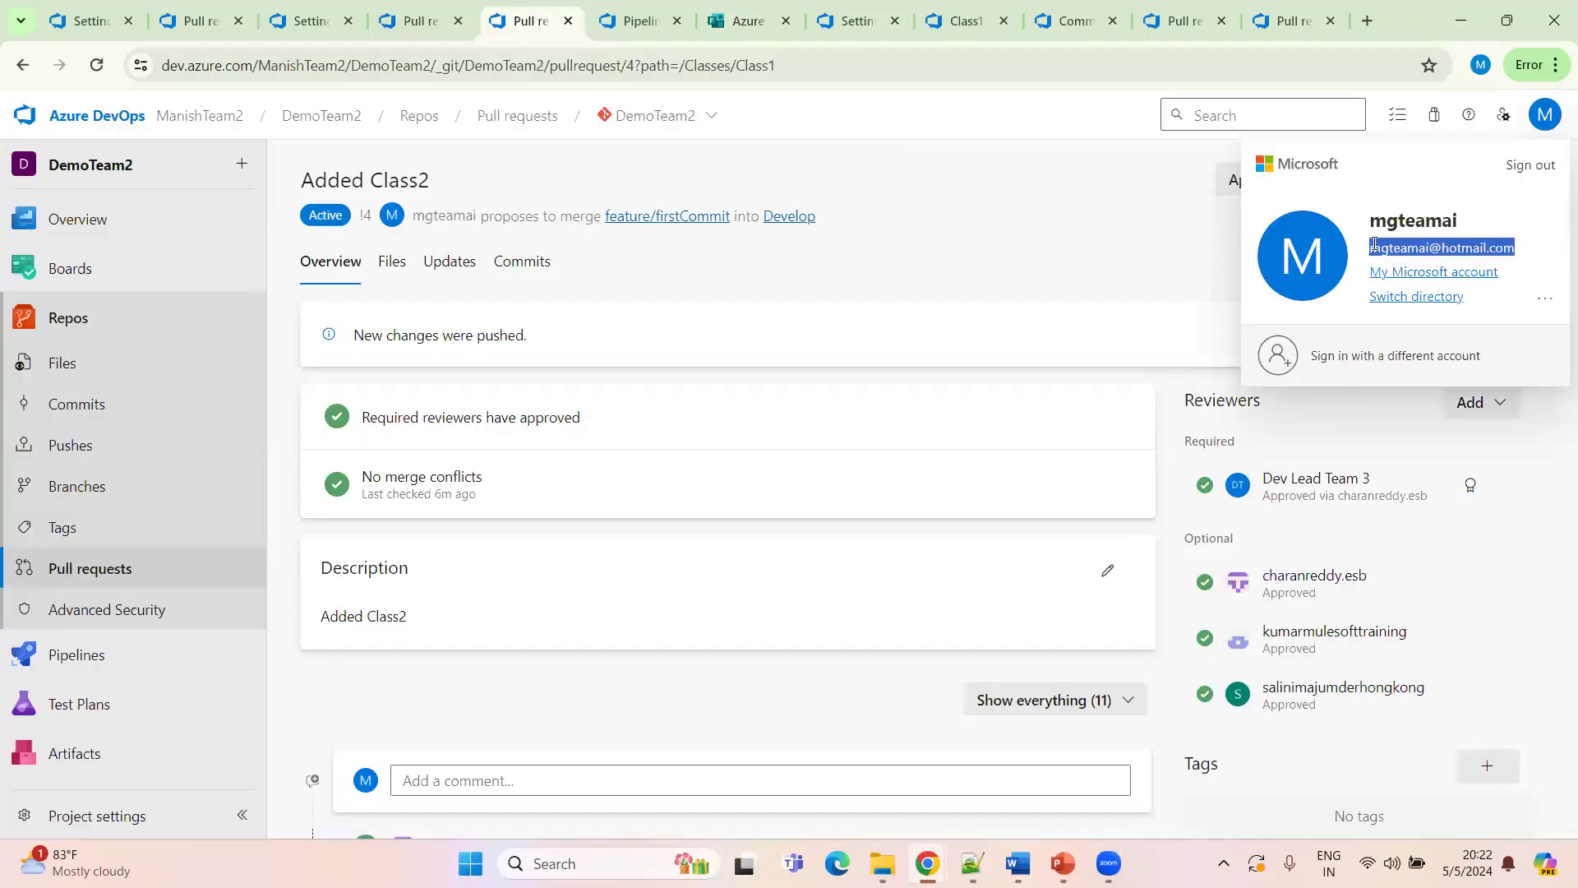
click(640, 20)
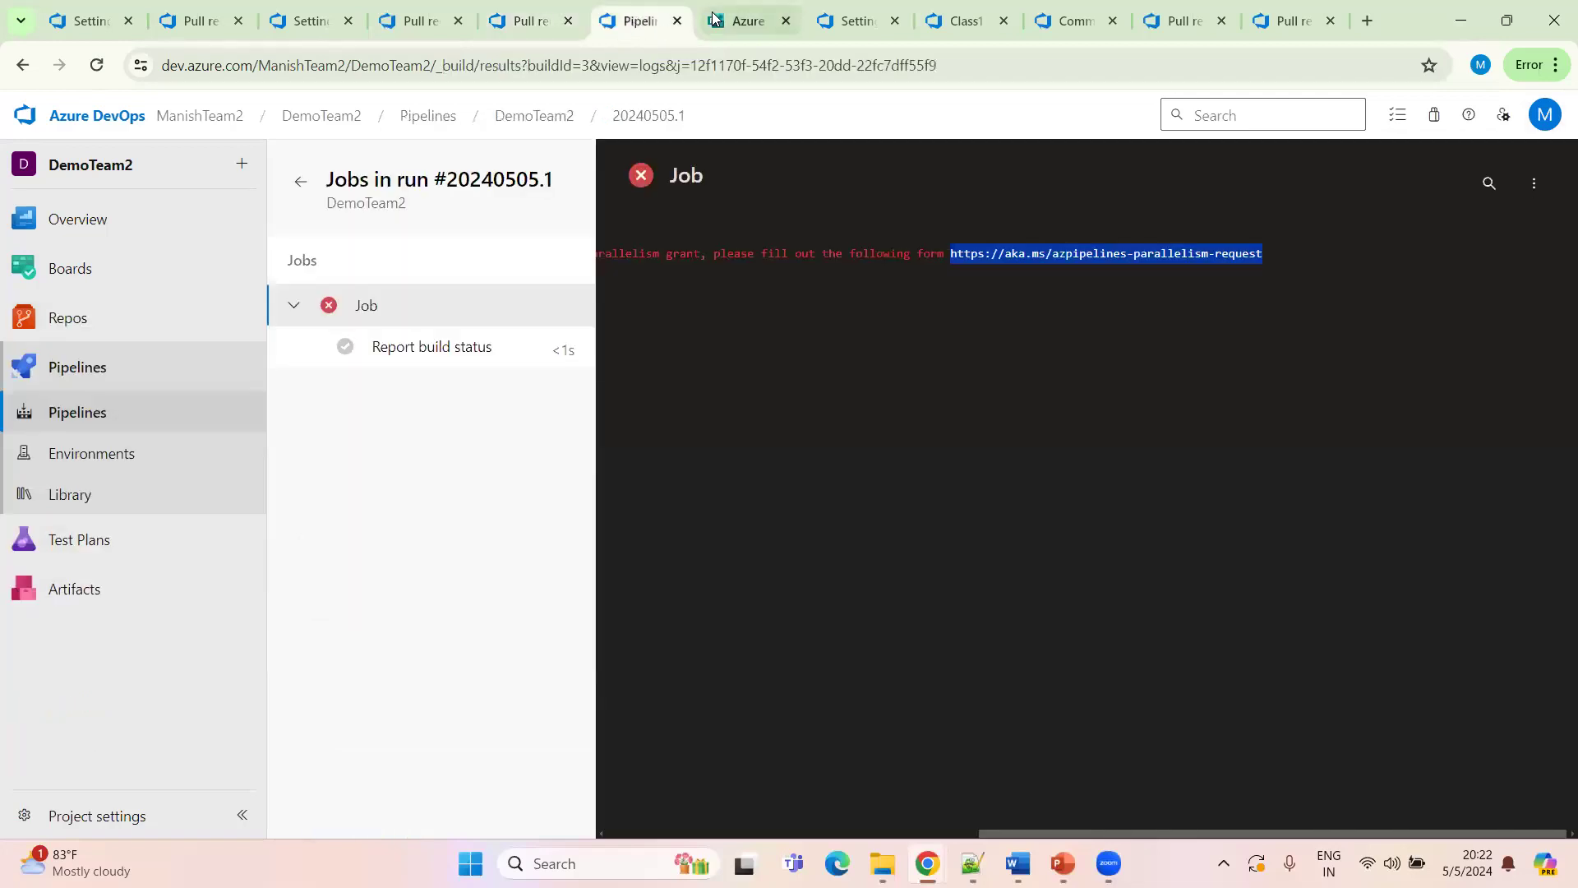
click(744, 21)
key(ctrl+v)
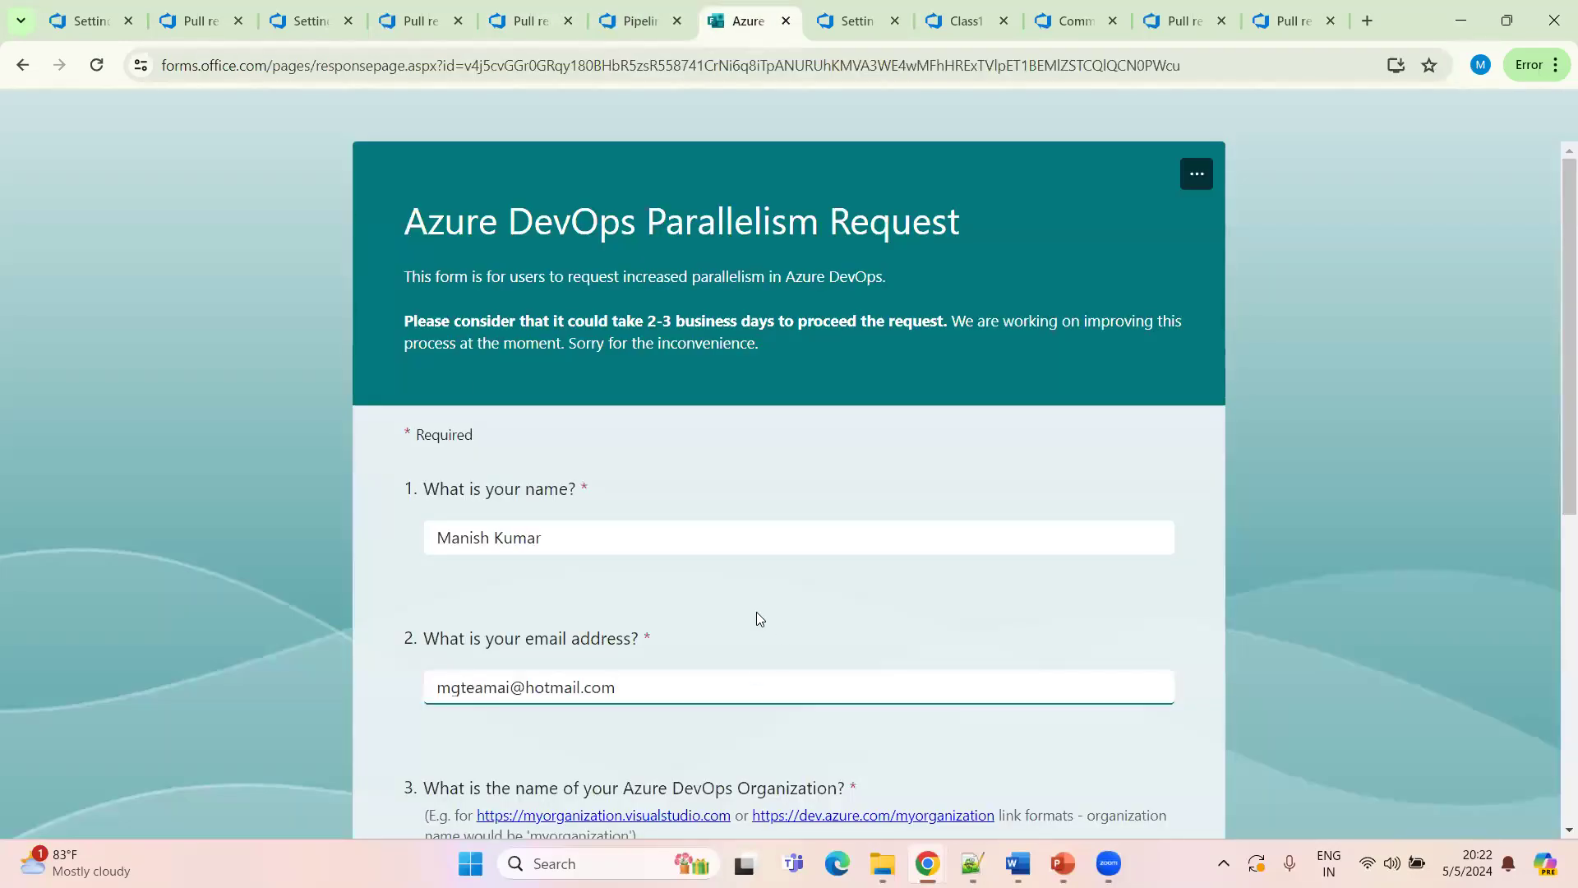
Enter the Azure DevOps organization name in the form's organization field
scroll(752, 613, down, 5)
click(477, 371)
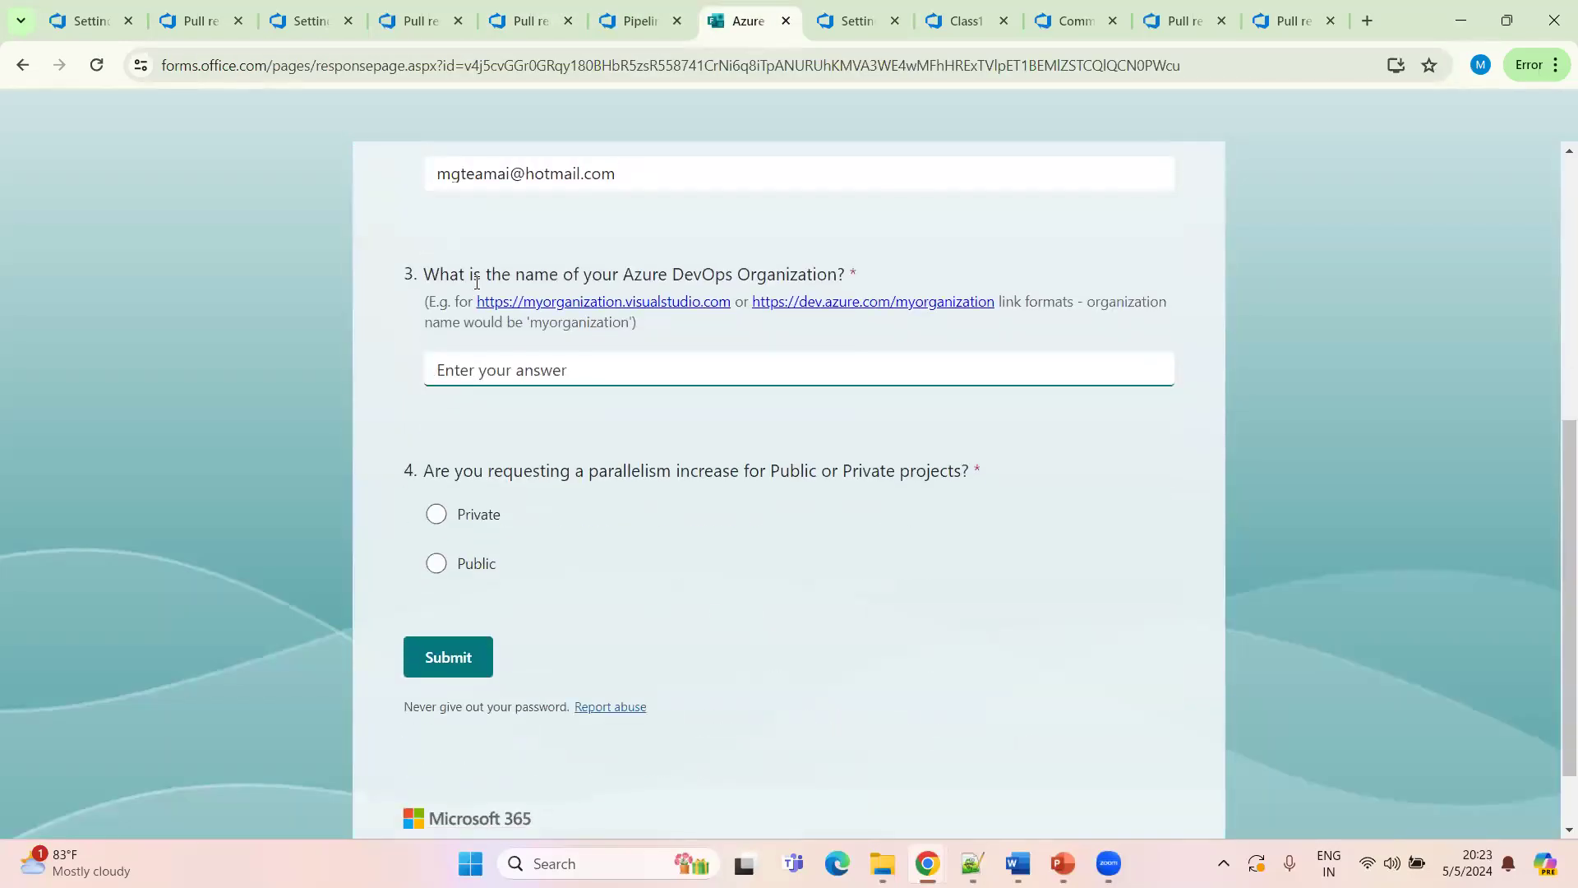
drag(689, 272, 827, 274)
click(526, 22)
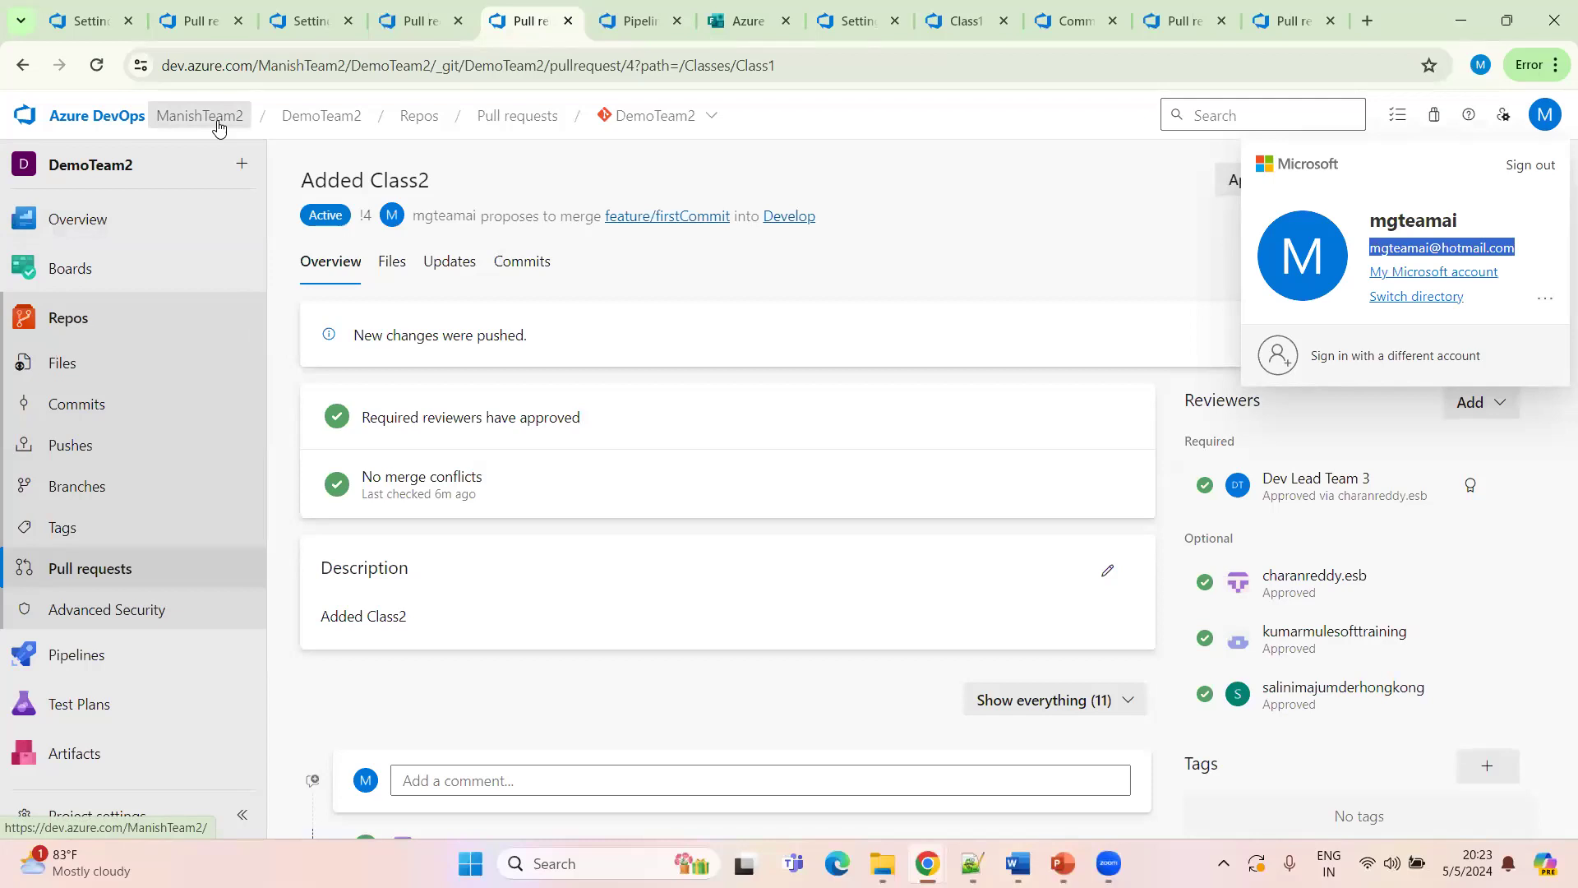
click(633, 23)
click(733, 35)
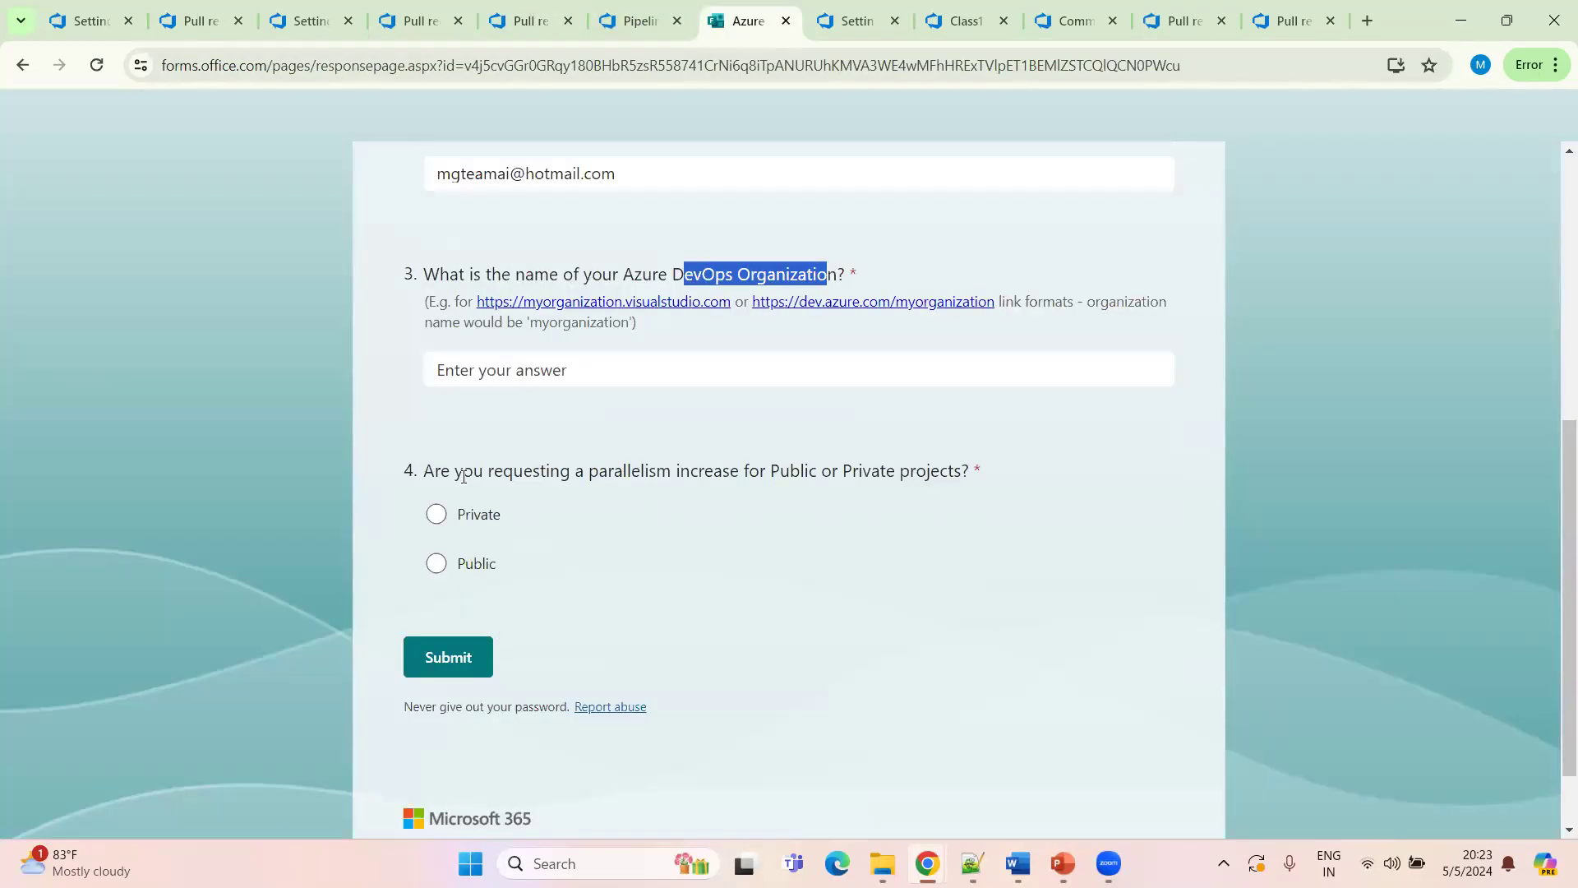
click(494, 368)
text(Mani)
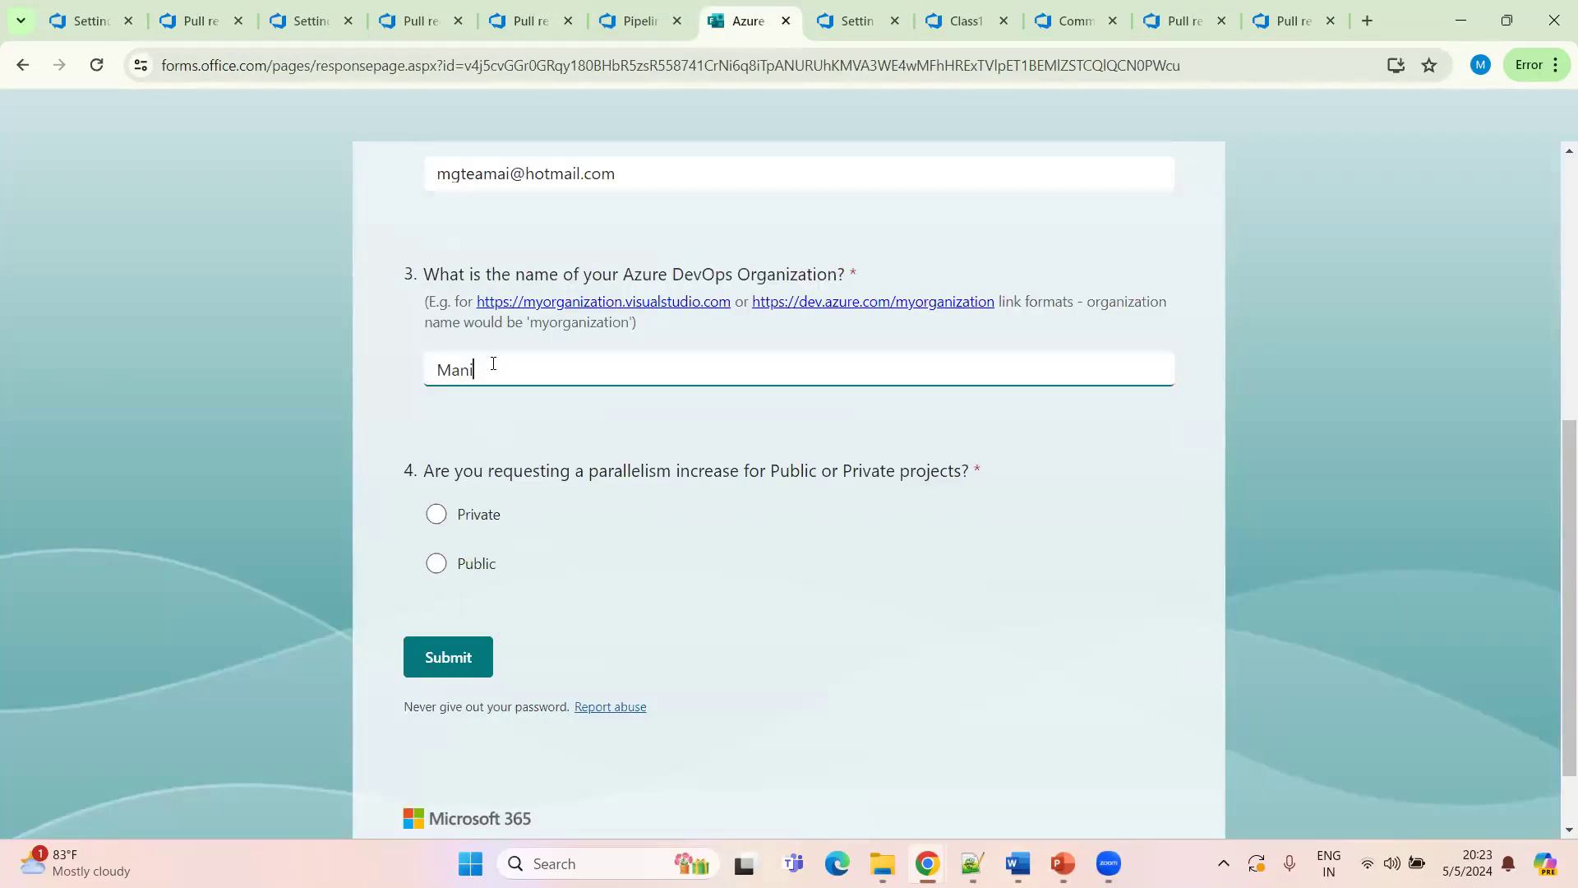
text(shteam2)
click(206, 21)
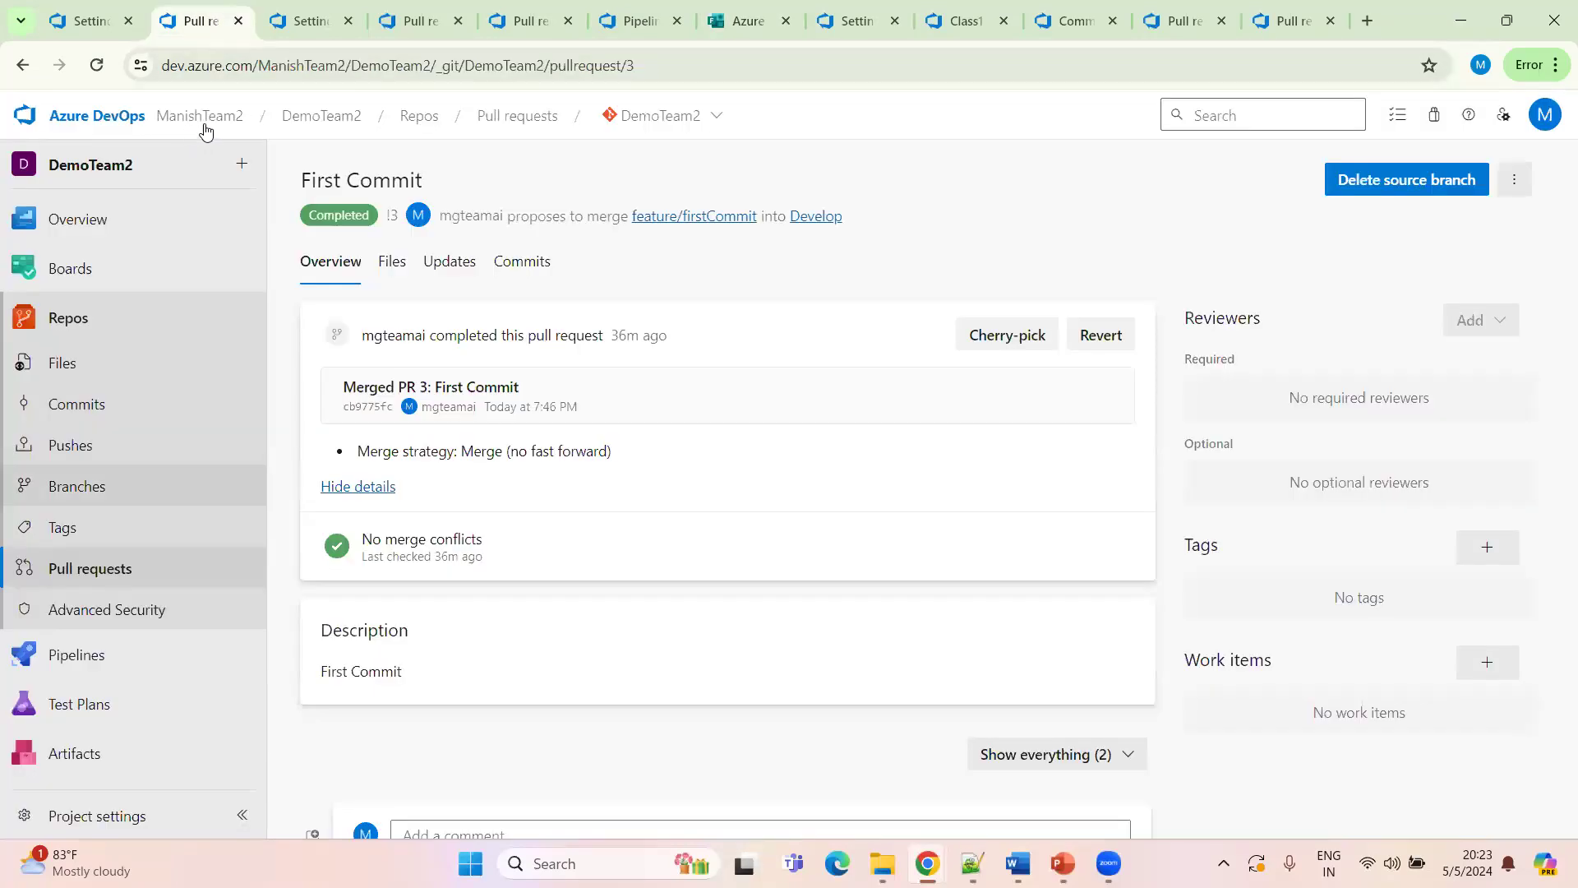
click(748, 21)
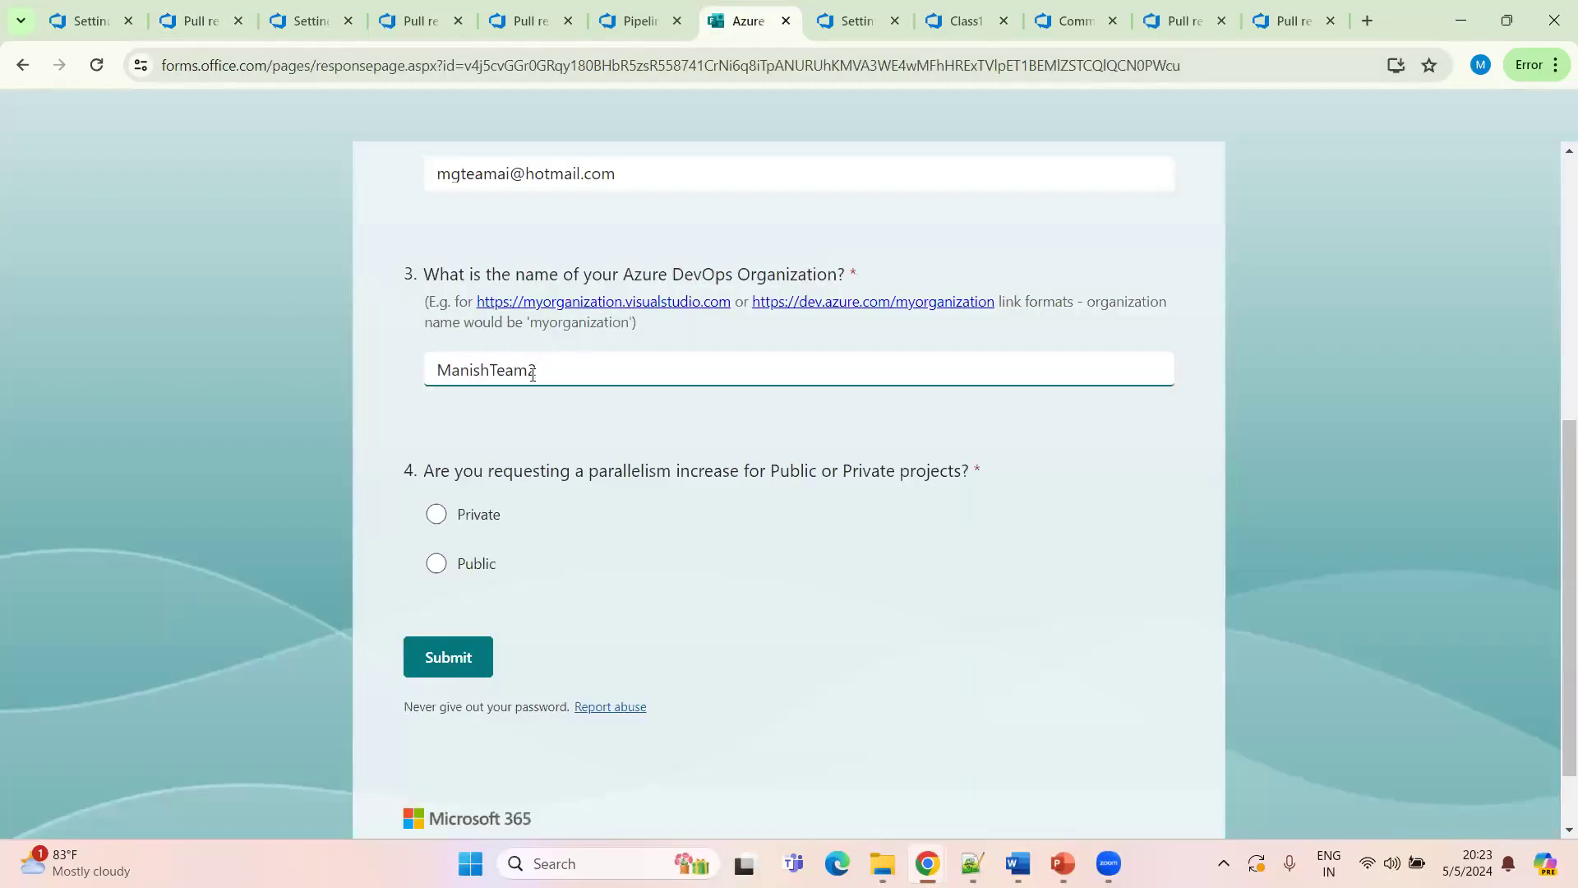
Choose Private projects and submit the parallelism request
click(444, 520)
scroll(576, 582, down, 1)
click(474, 572)
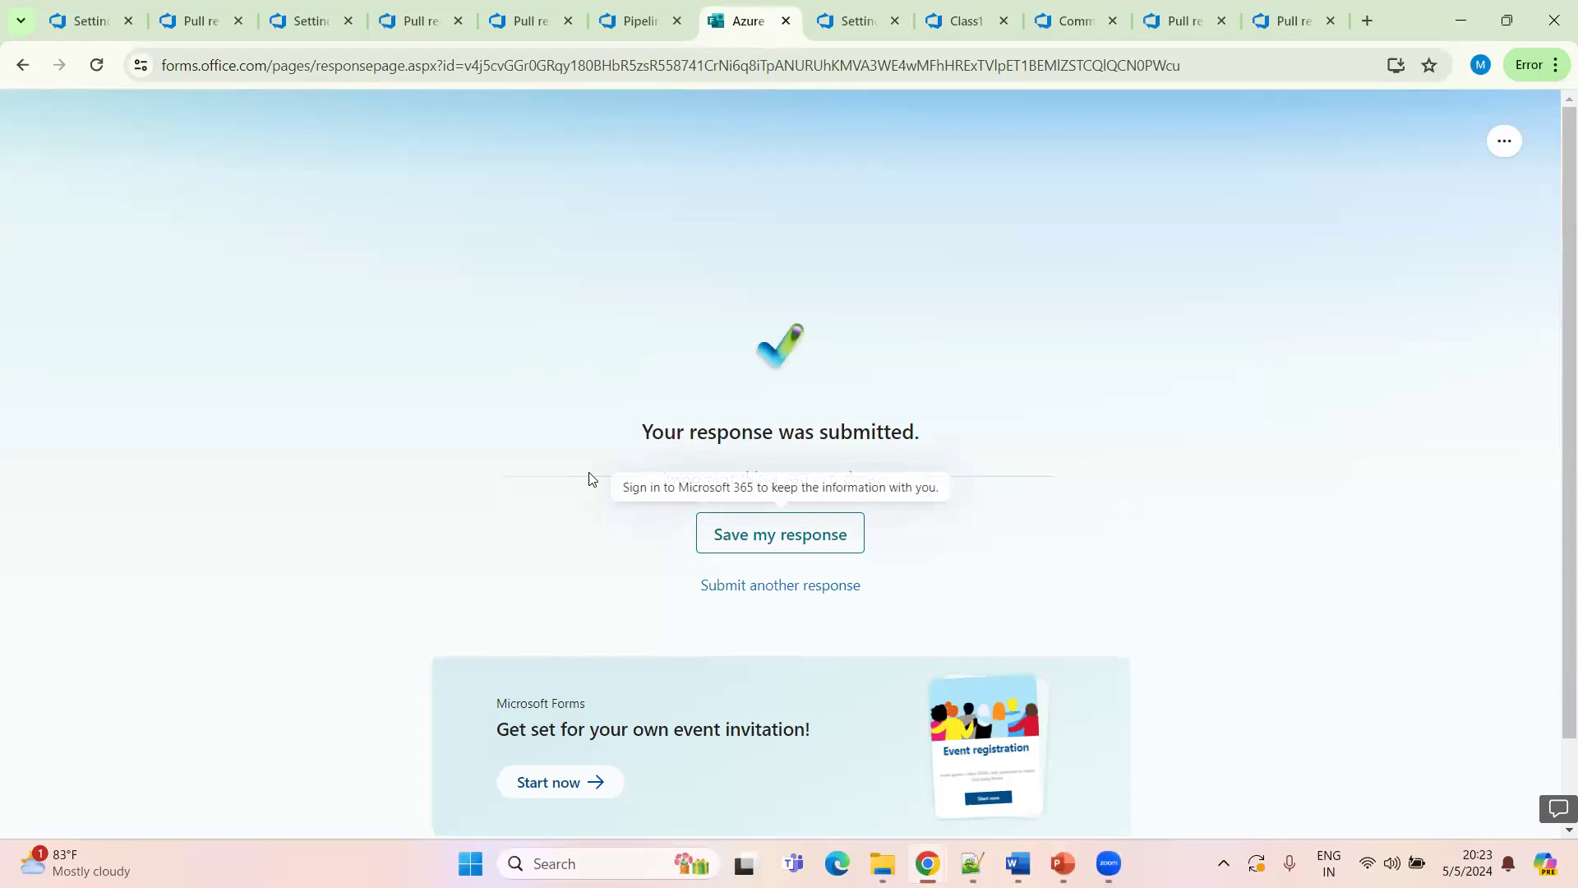
Examine the failed pipeline run's summary and error details
scroll(539, 458, down, 1)
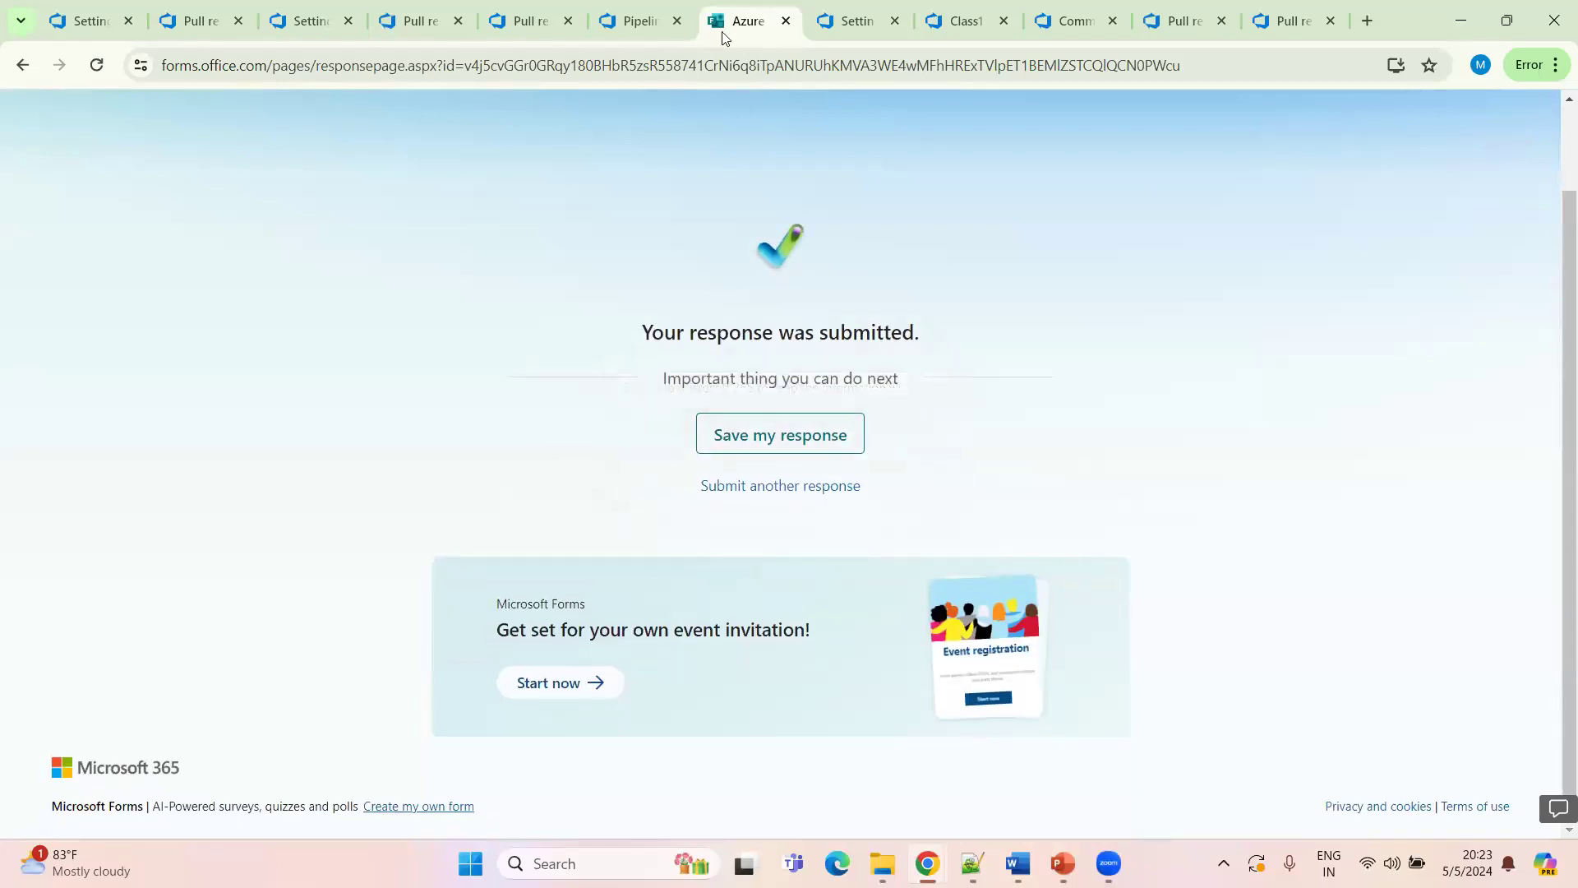
click(634, 22)
click(300, 181)
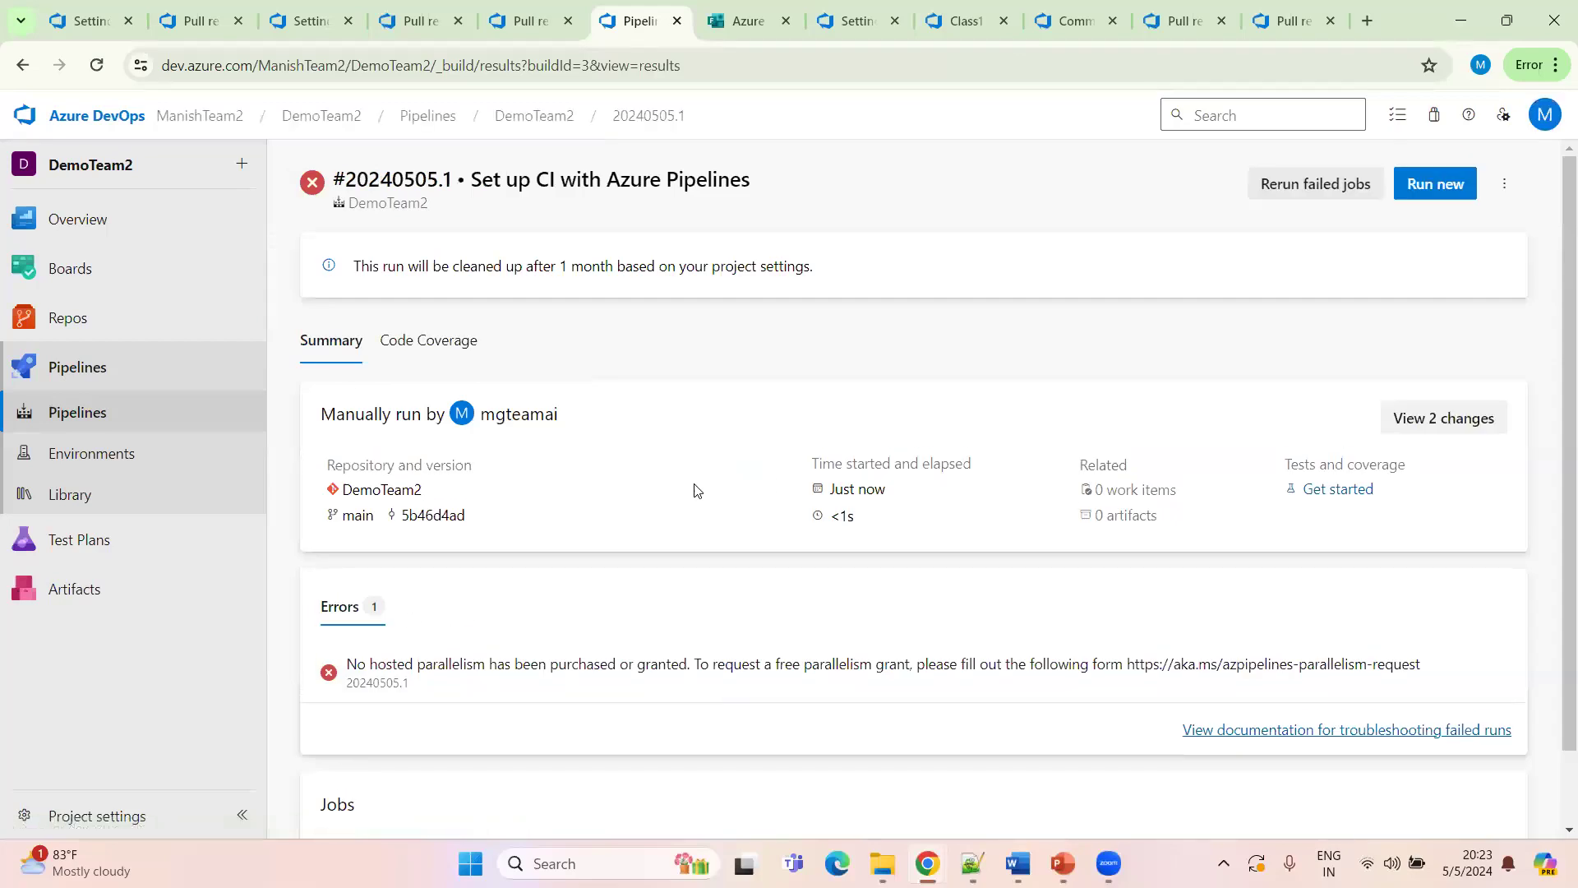
scroll(682, 493, down, 1)
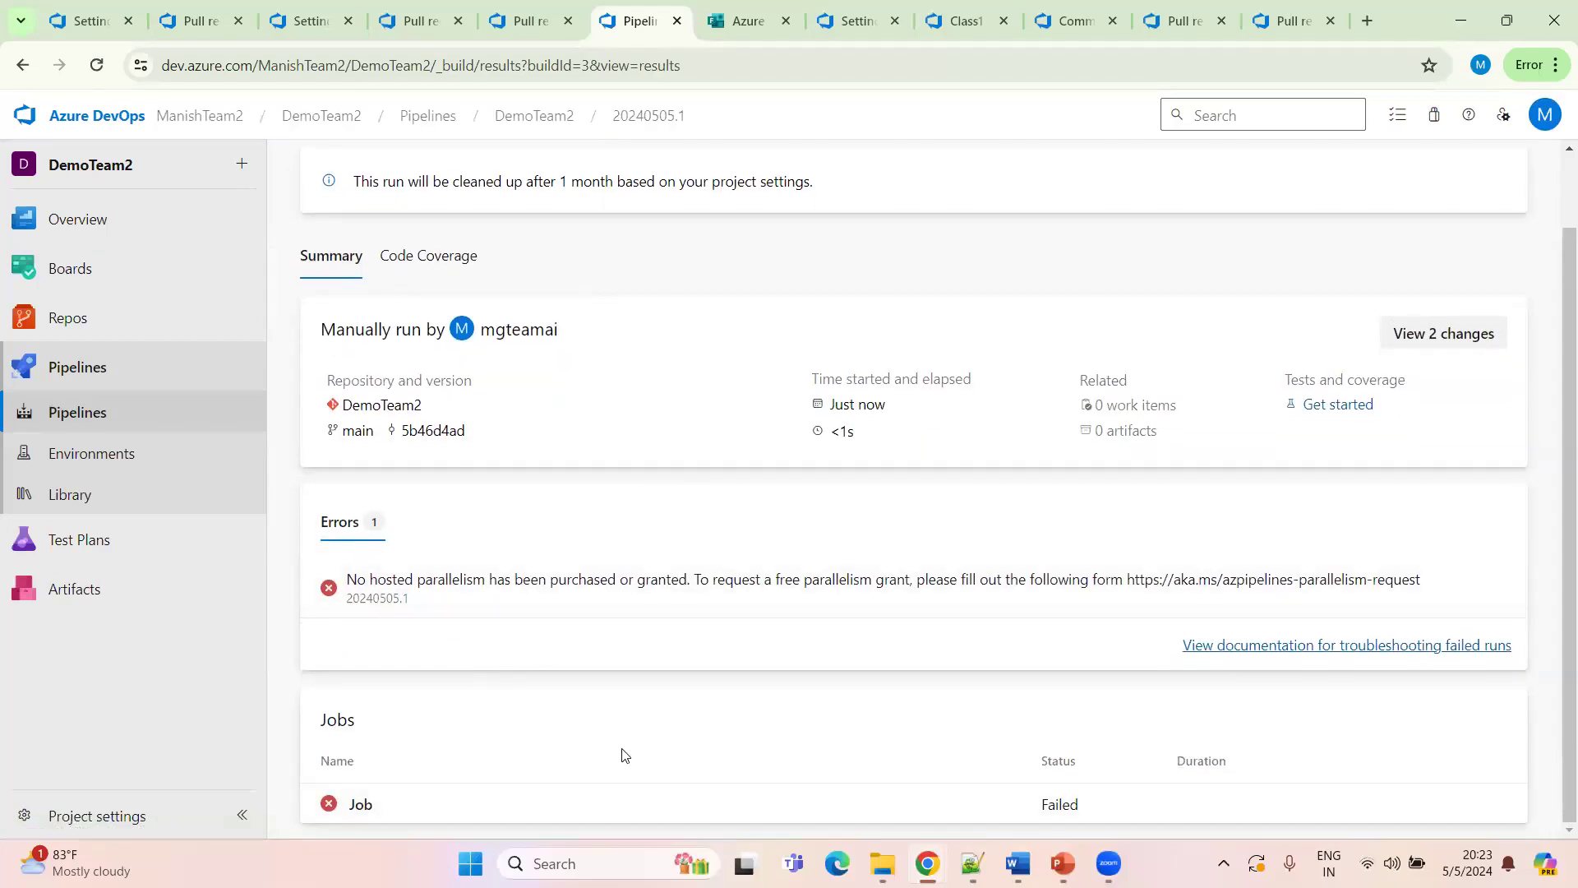
scroll(913, 494, up, 1)
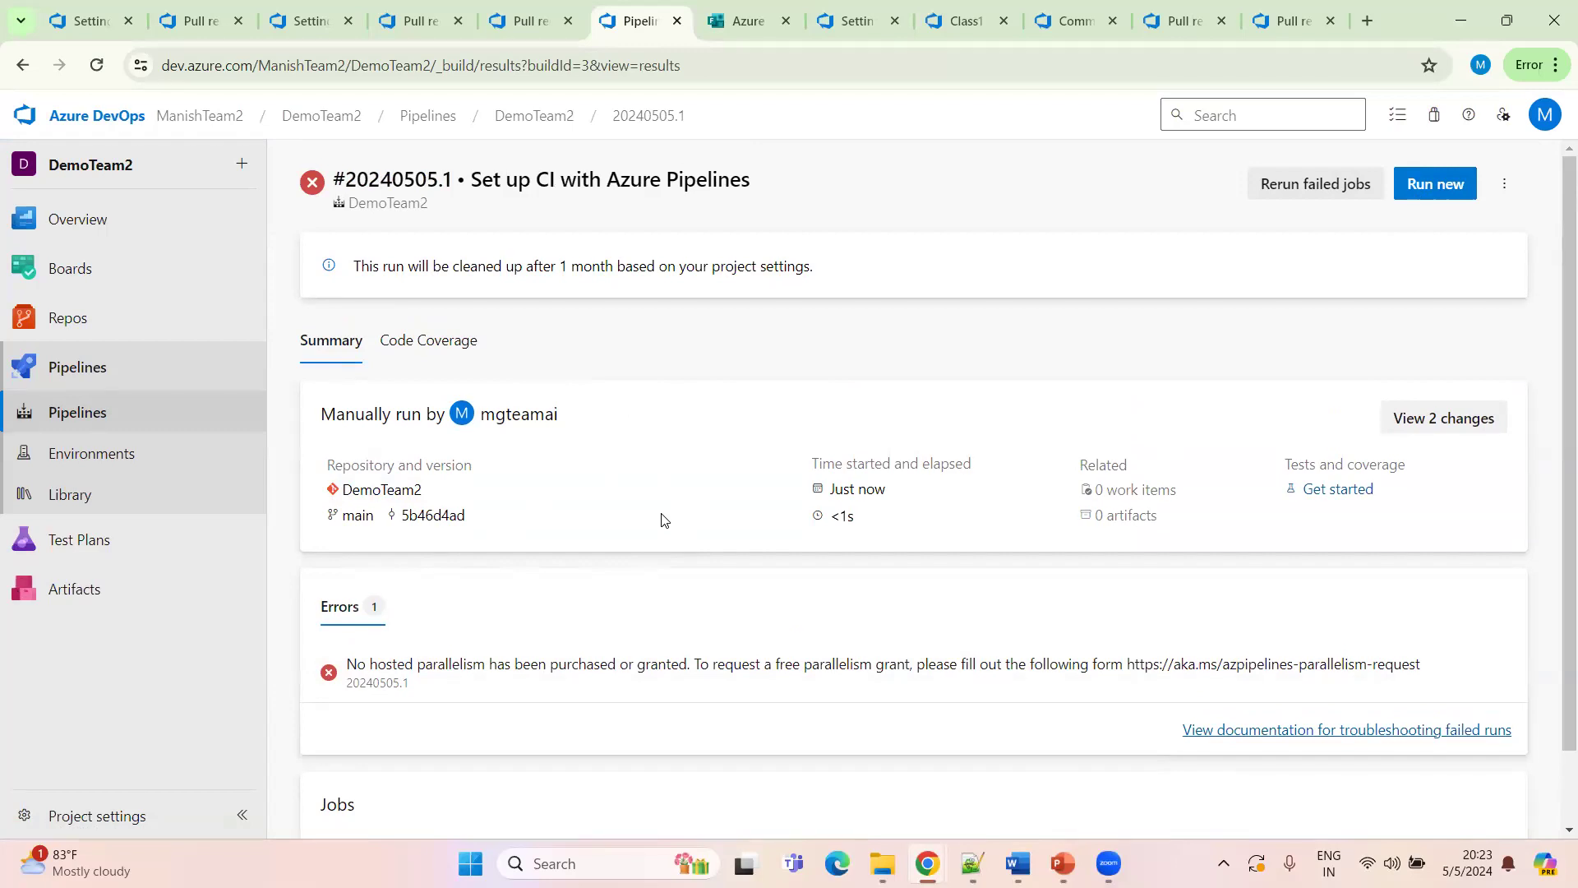
click(526, 22)
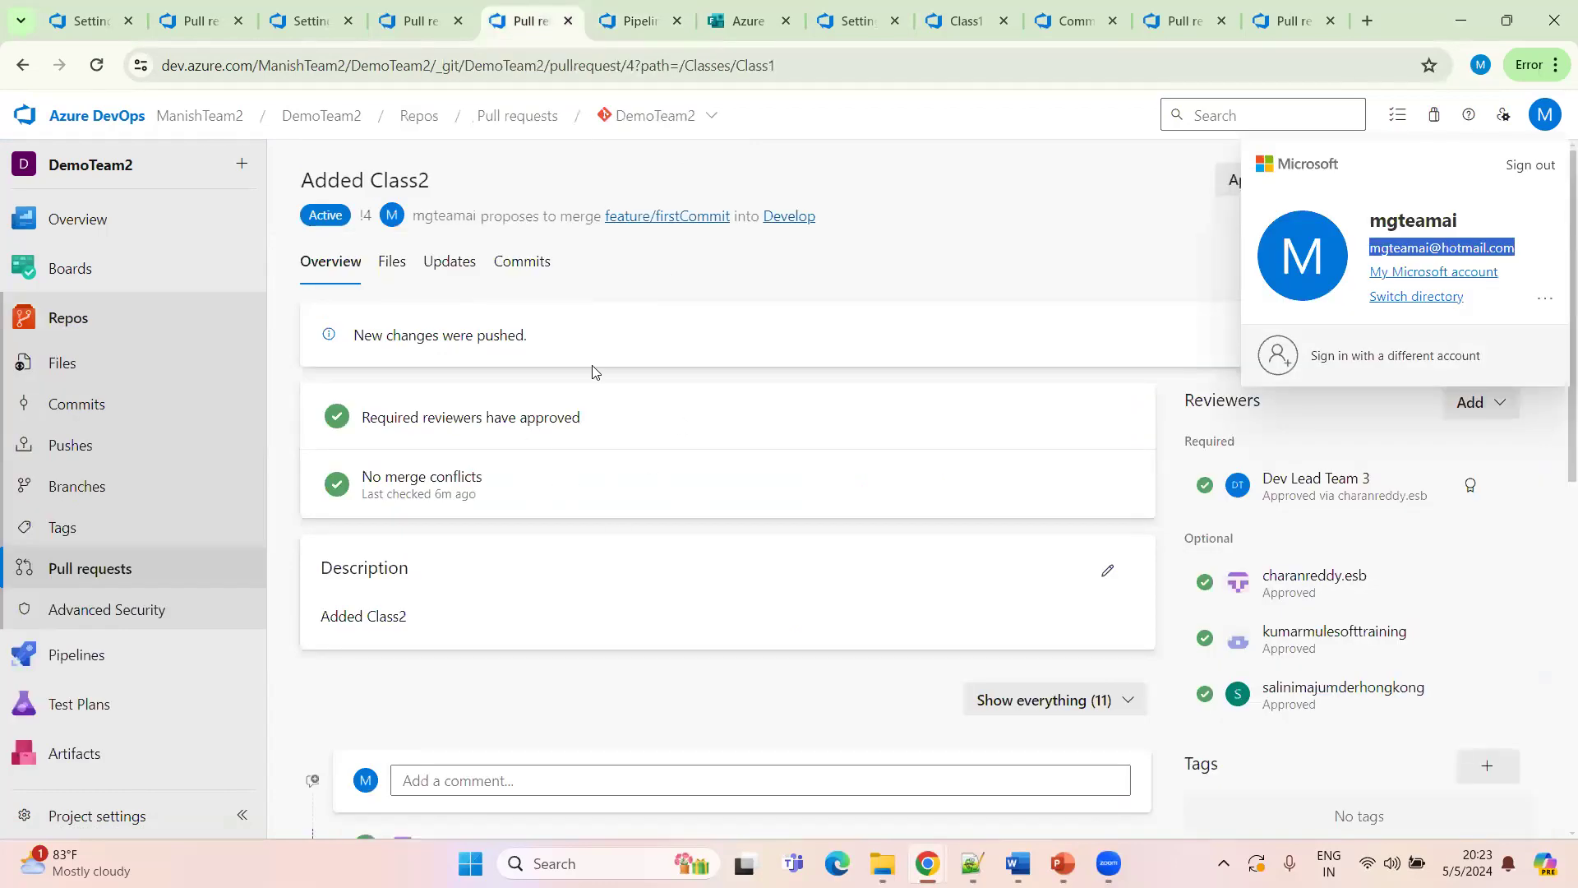
click(806, 268)
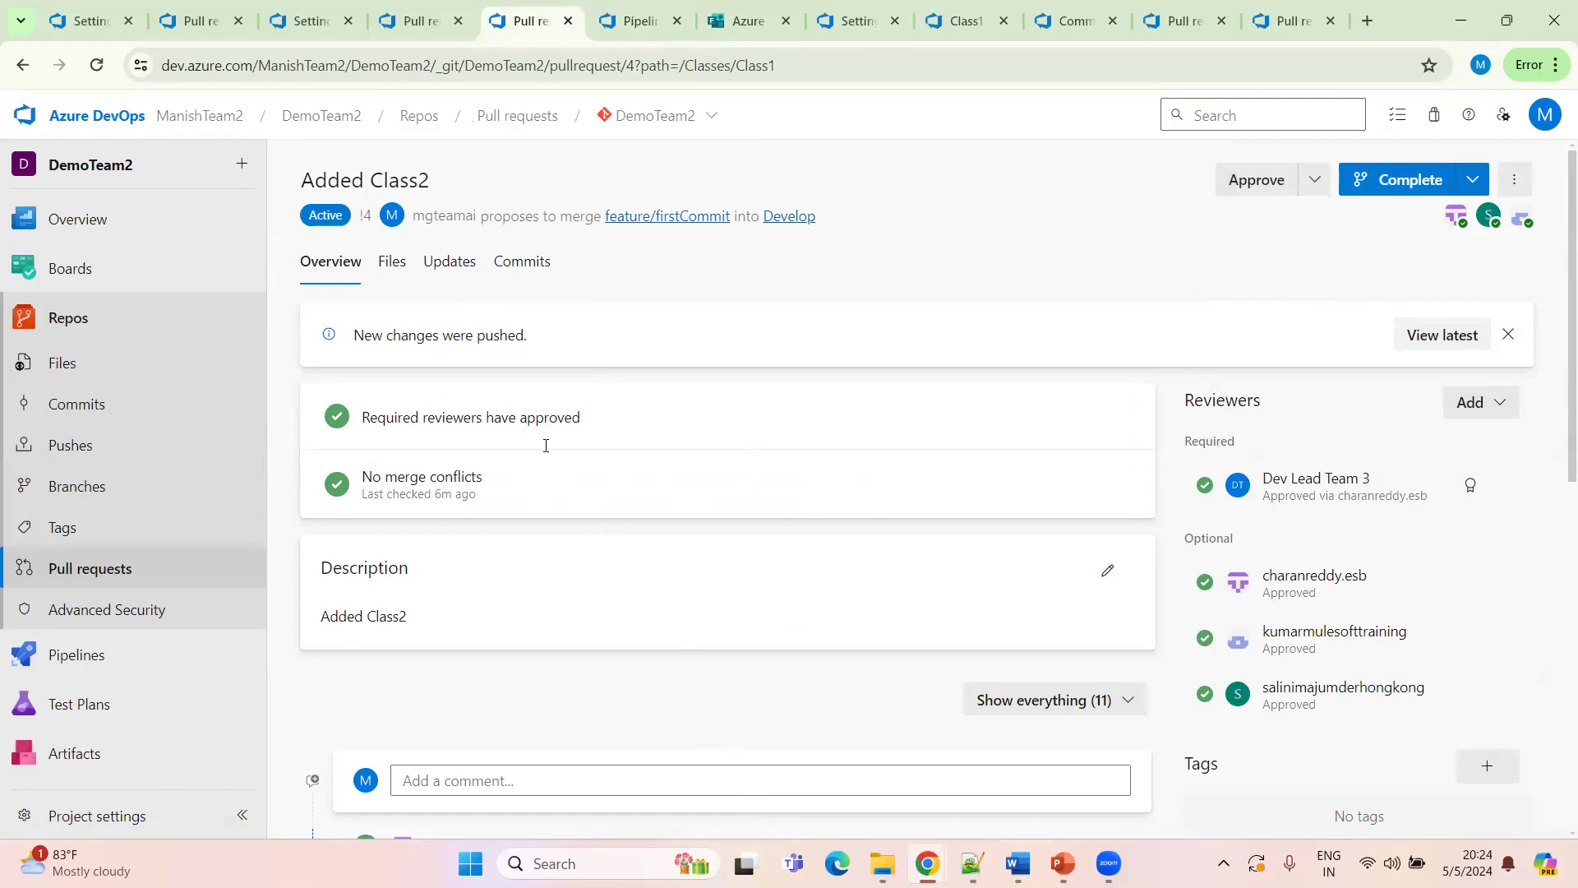
Open Pipelines in a new tab and list all pipelines of the project
mouse_move(53, 658)
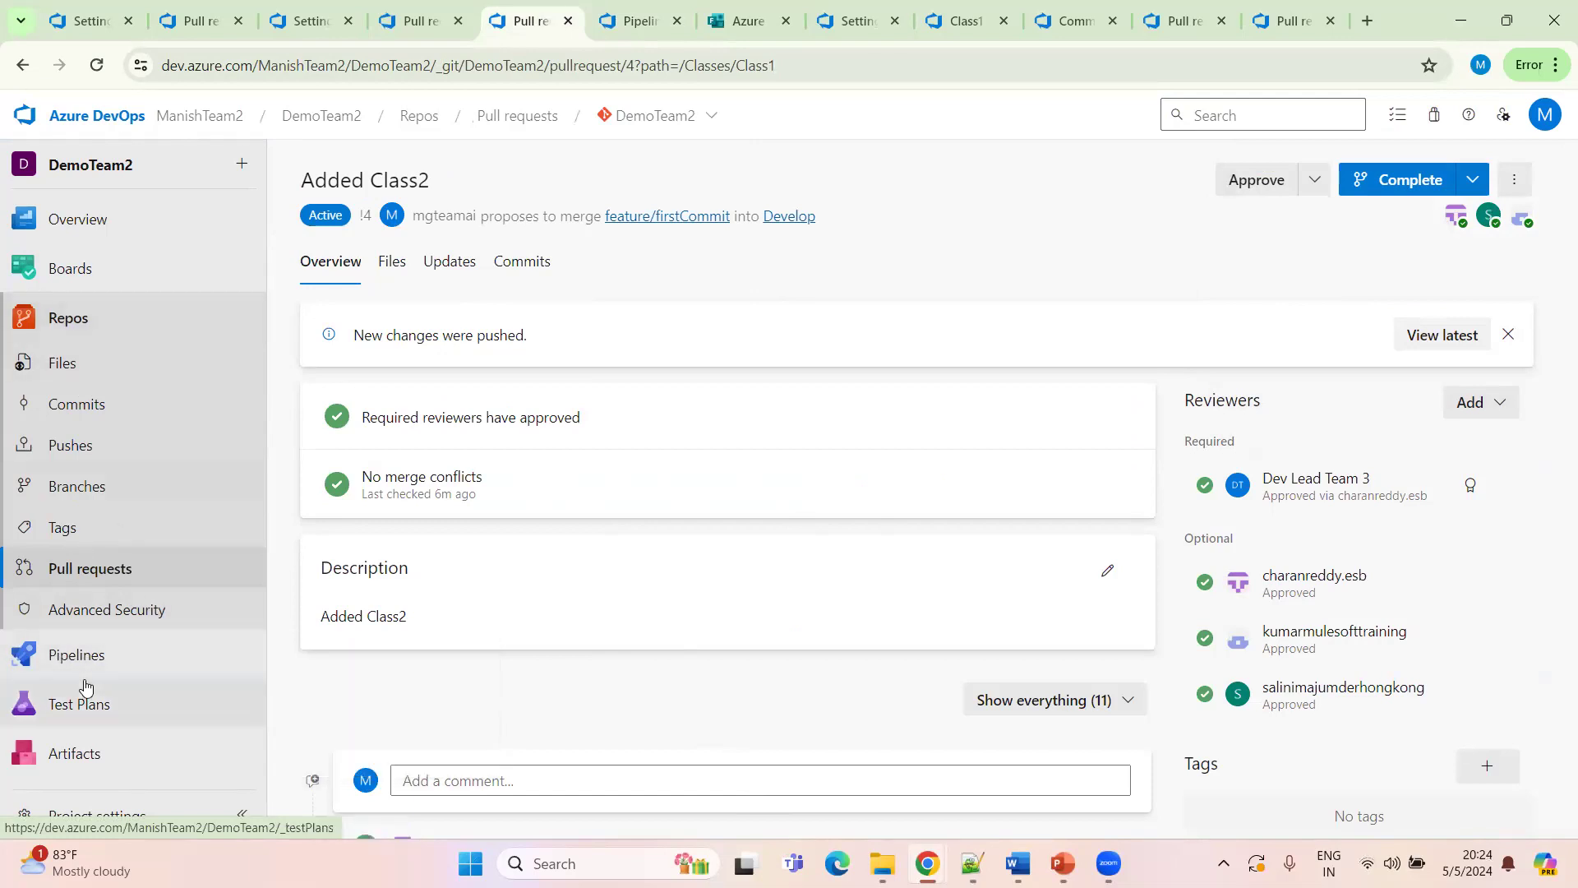
ctrl+click(337, 688)
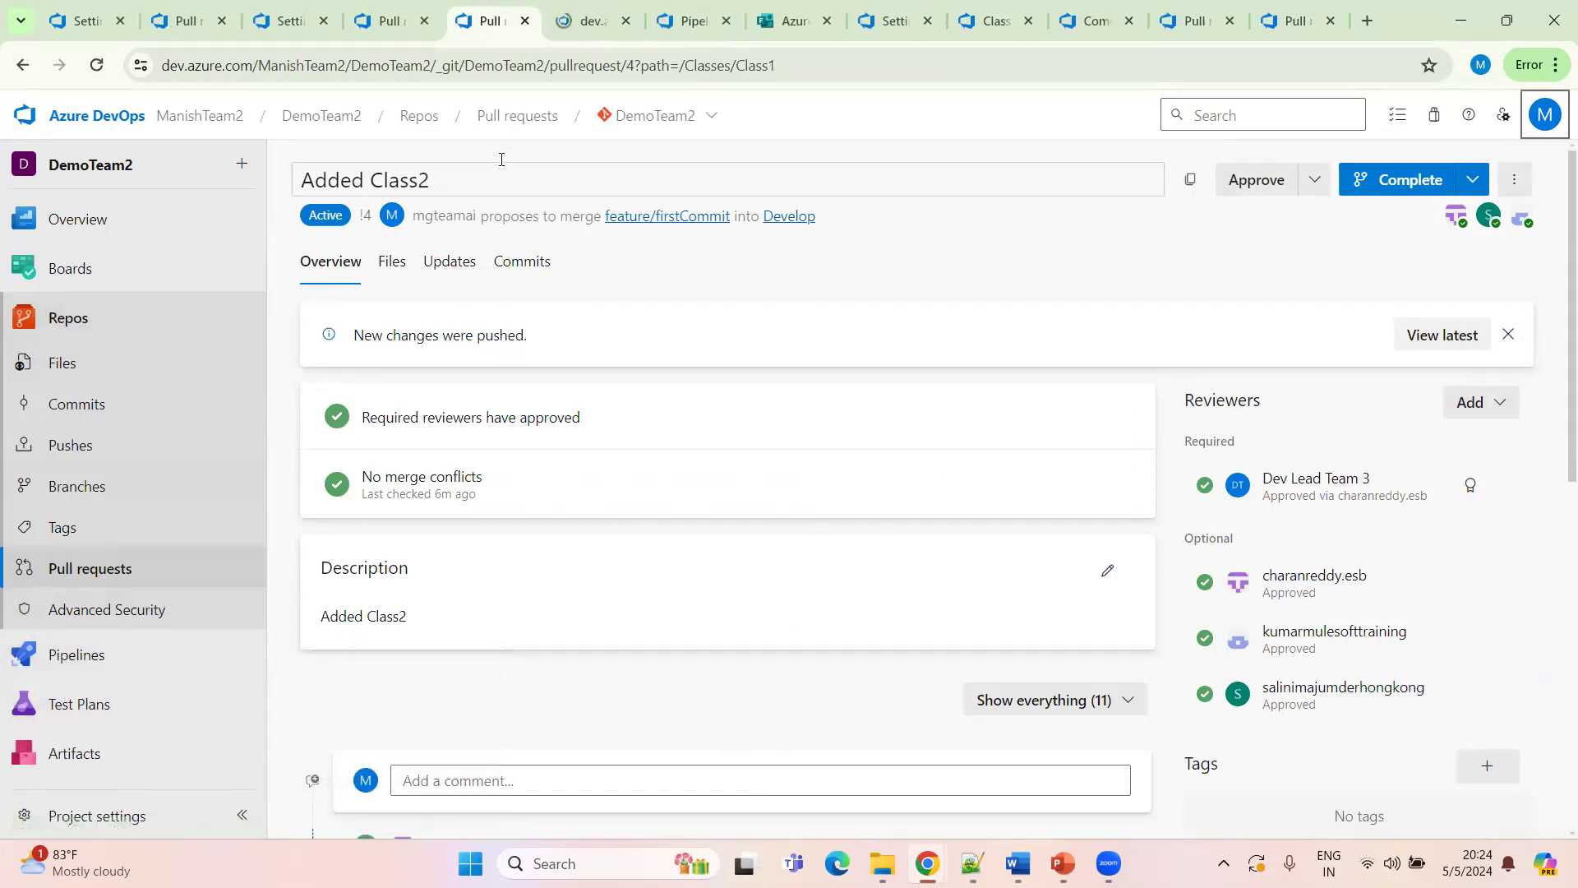
click(574, 24)
click(1432, 186)
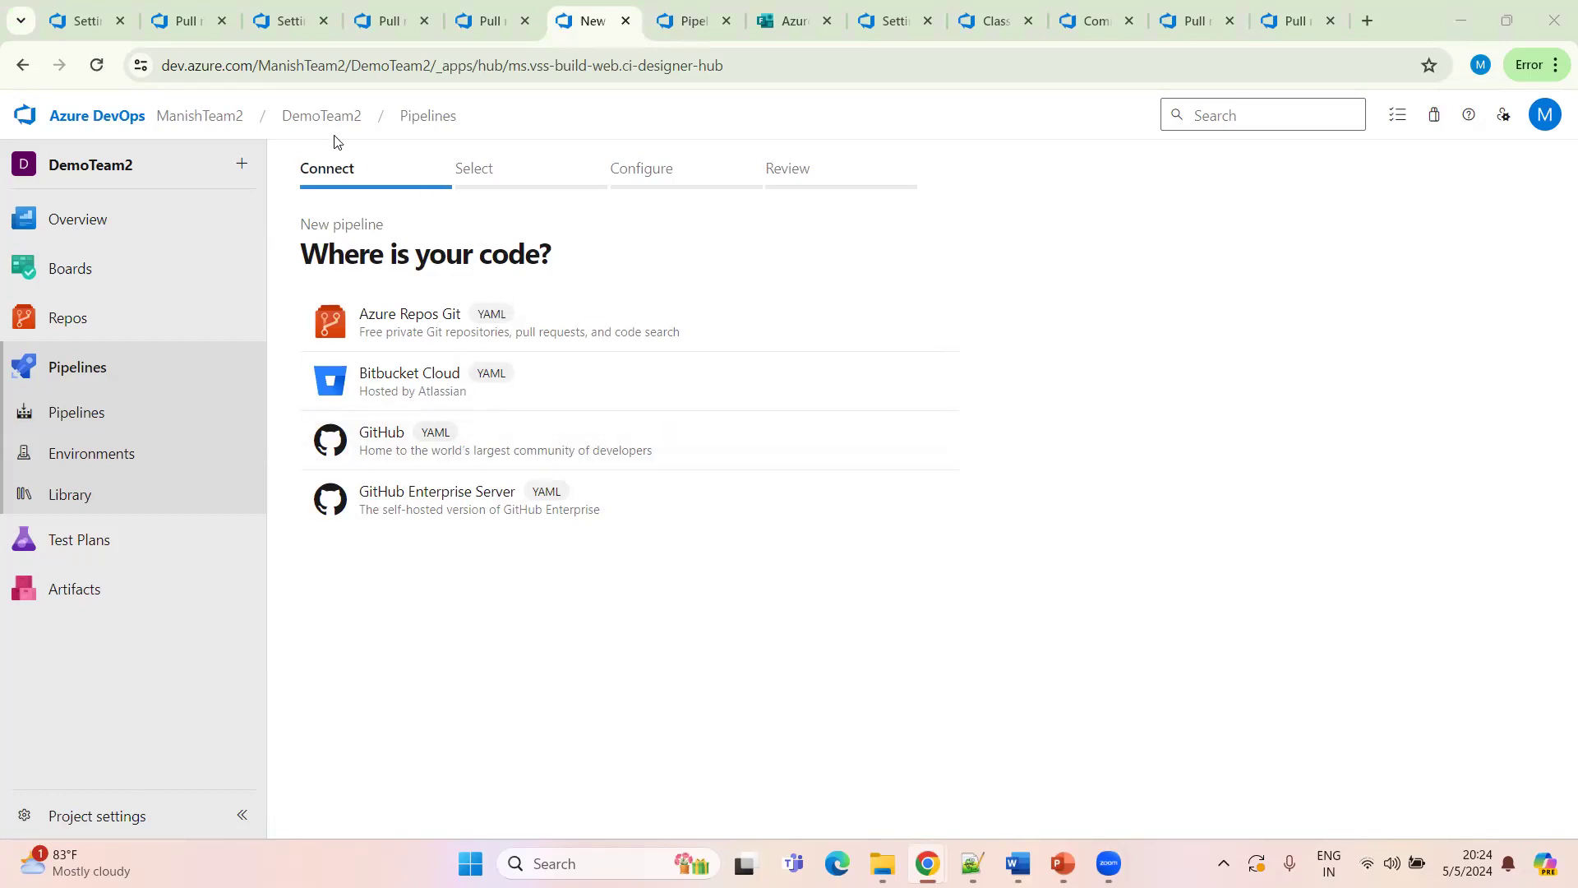
click(99, 415)
click(368, 234)
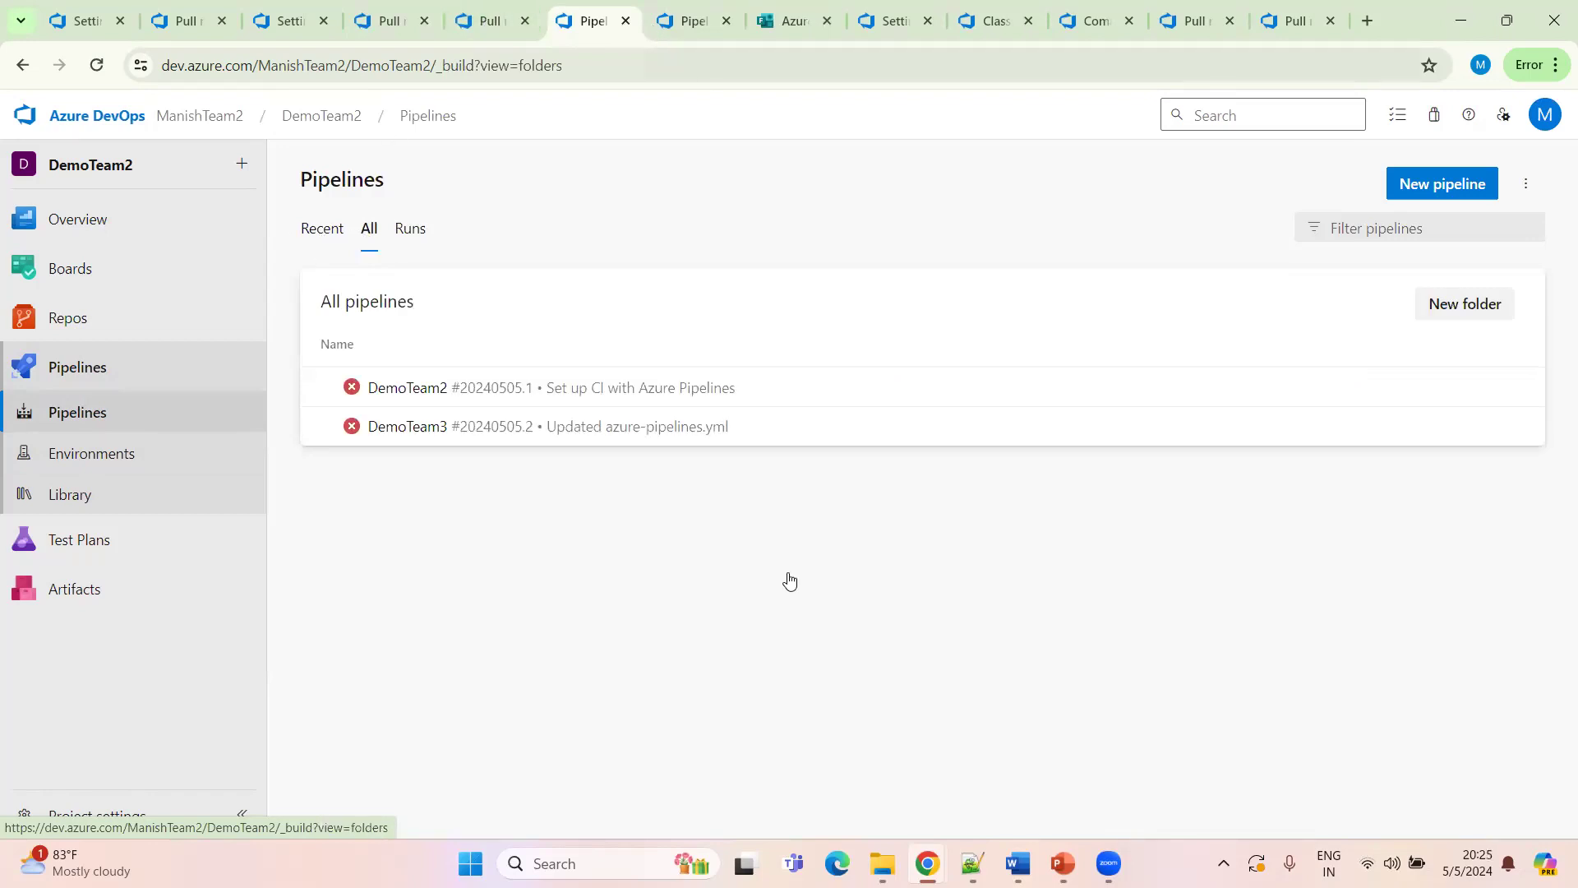
Start a new pipeline from the DemoTeam2 Azure Repos Git repository using the Starter pipeline template
click(1440, 193)
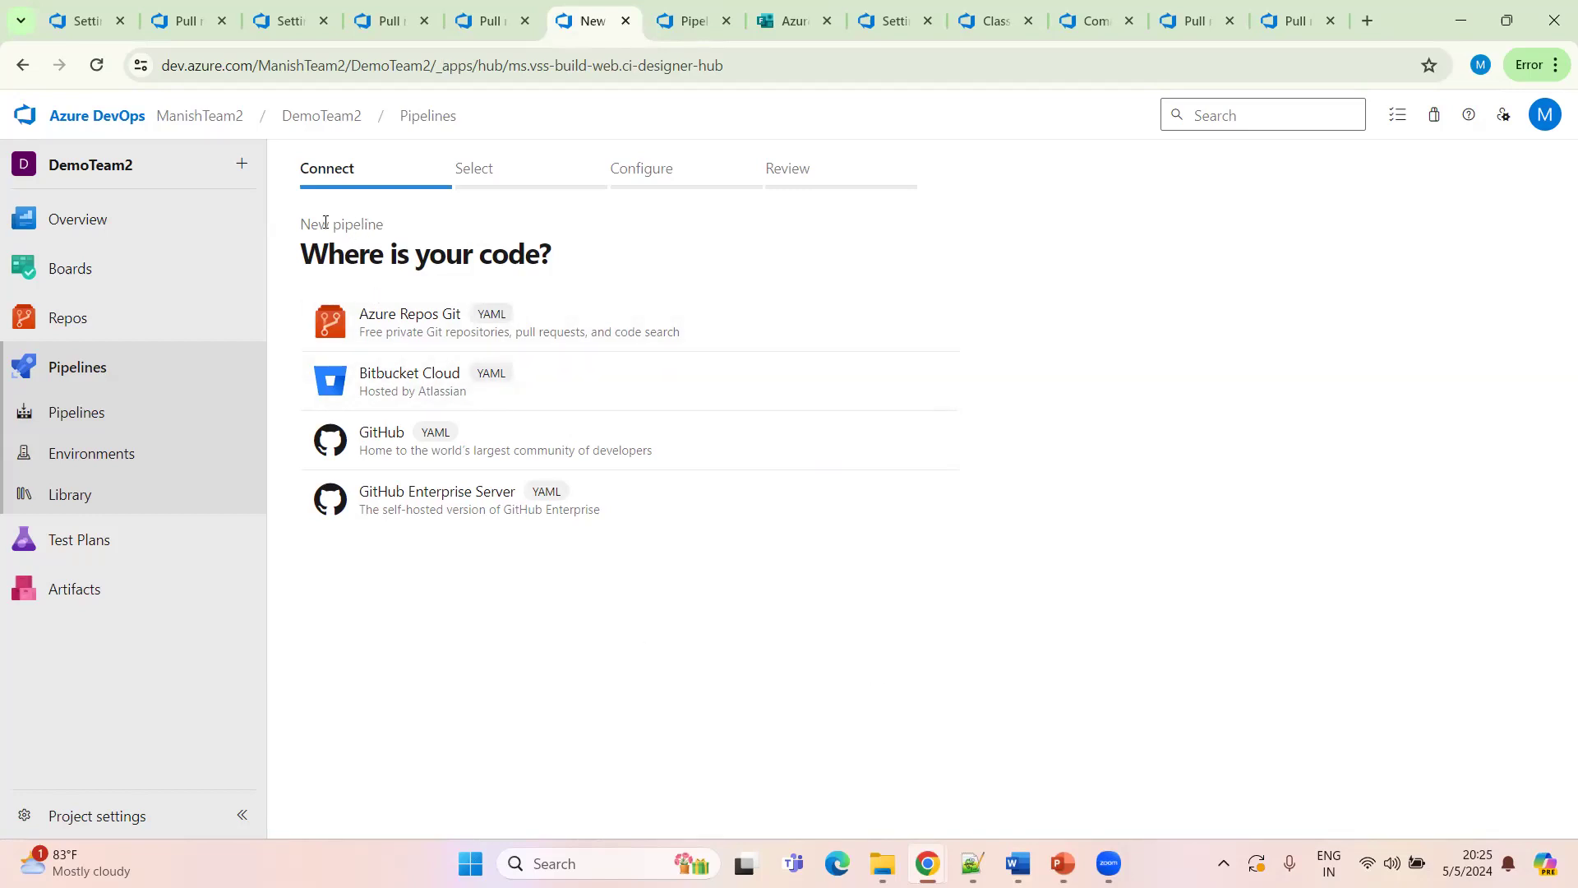
click(408, 328)
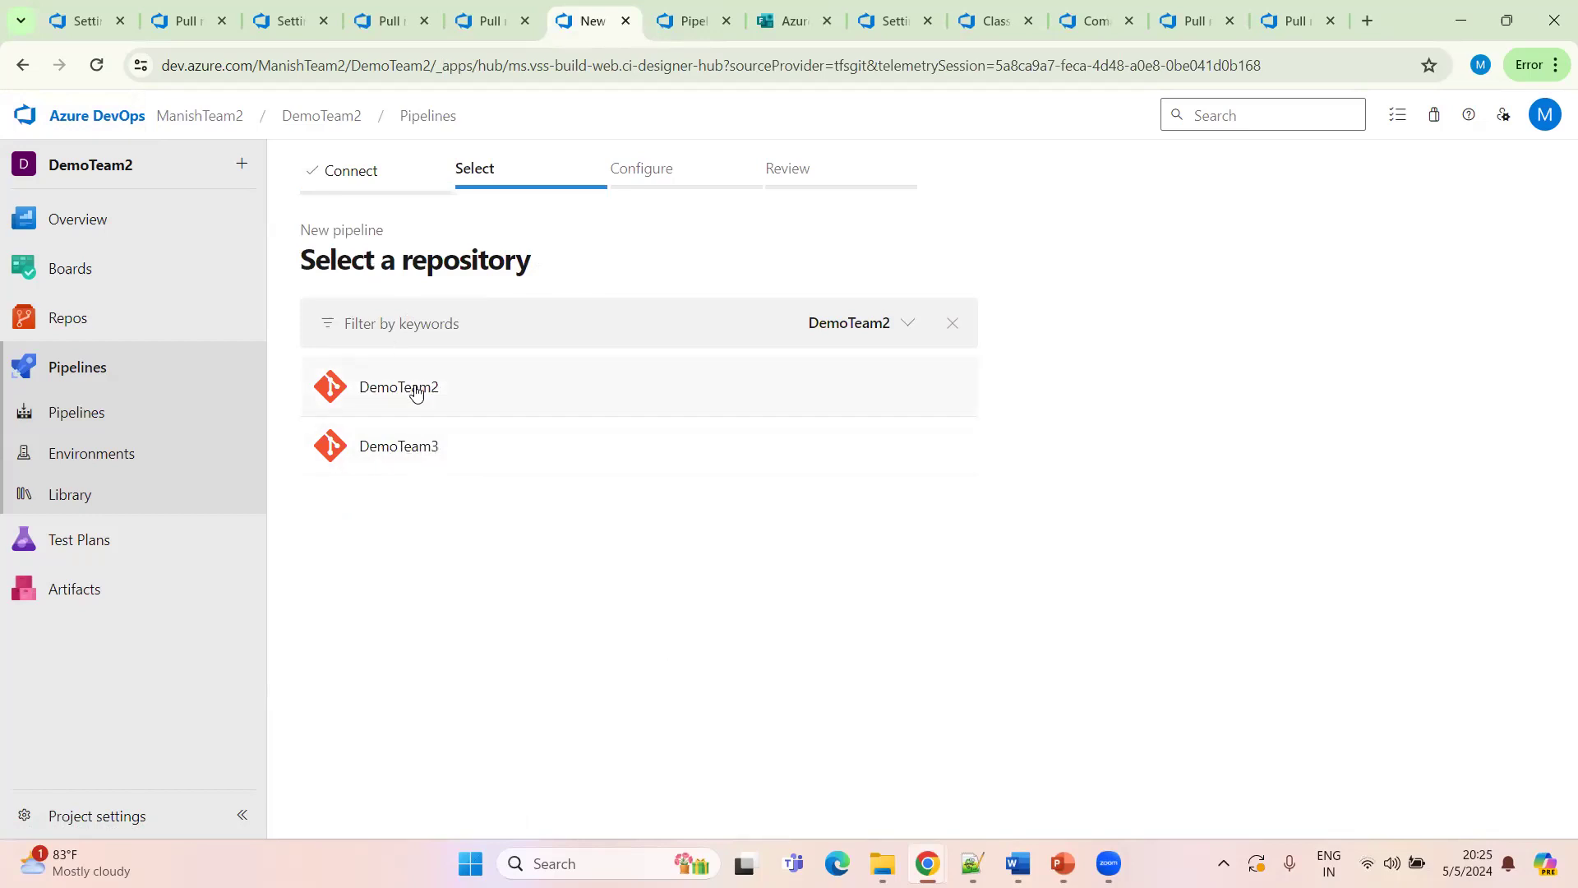
click(398, 411)
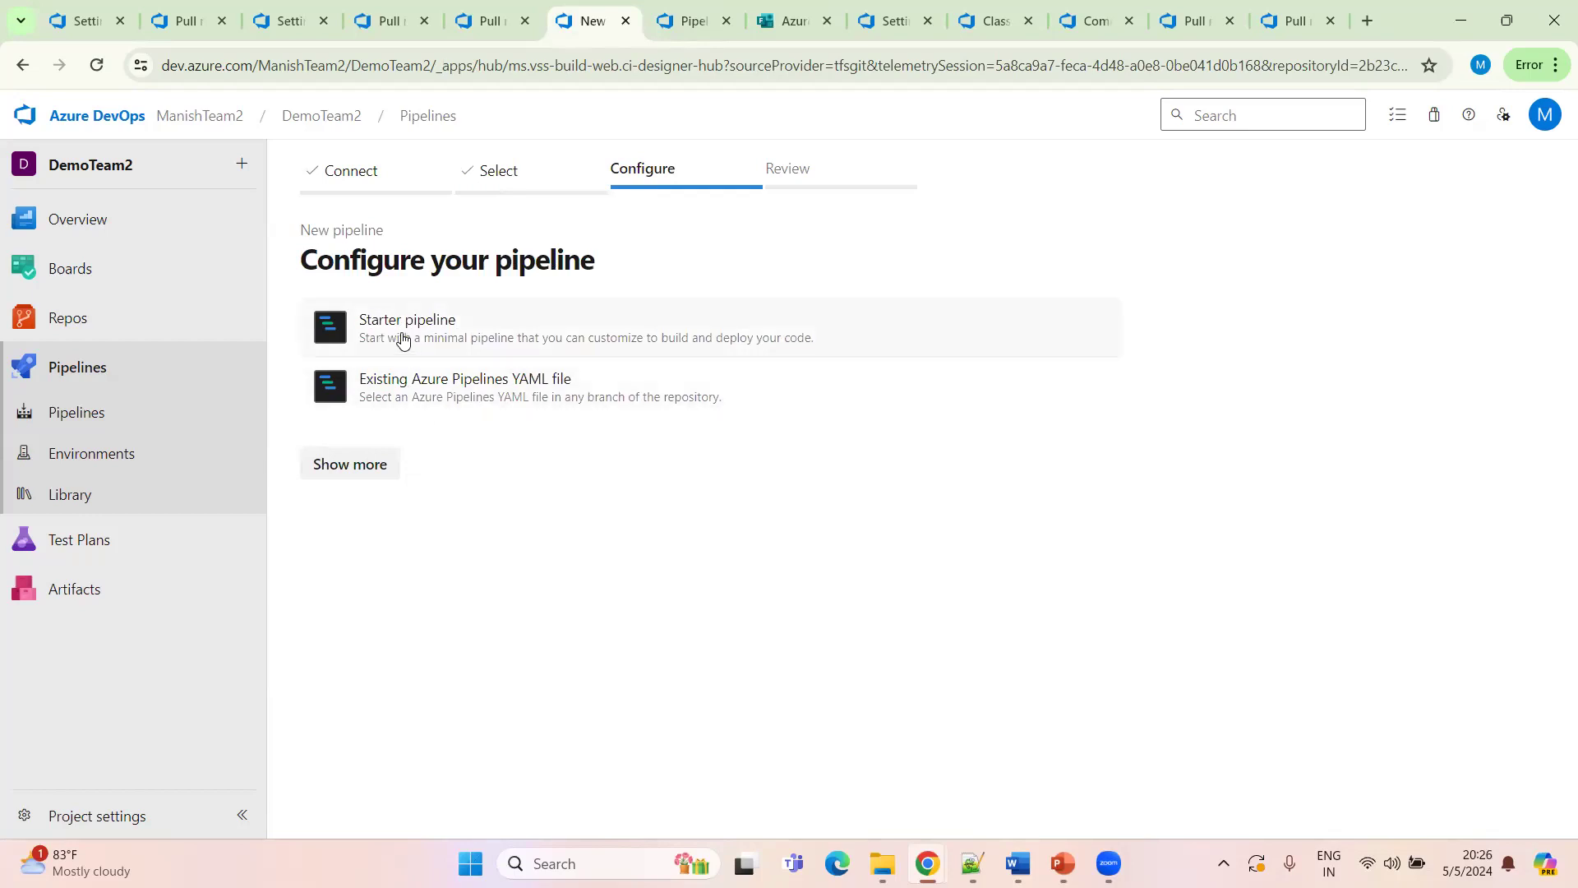
click(460, 323)
Review the starter pipeline YAML and its save options without saving
scroll(699, 576, down, 2)
drag(659, 643, 313, 329)
click(707, 588)
drag(699, 725, 355, 373)
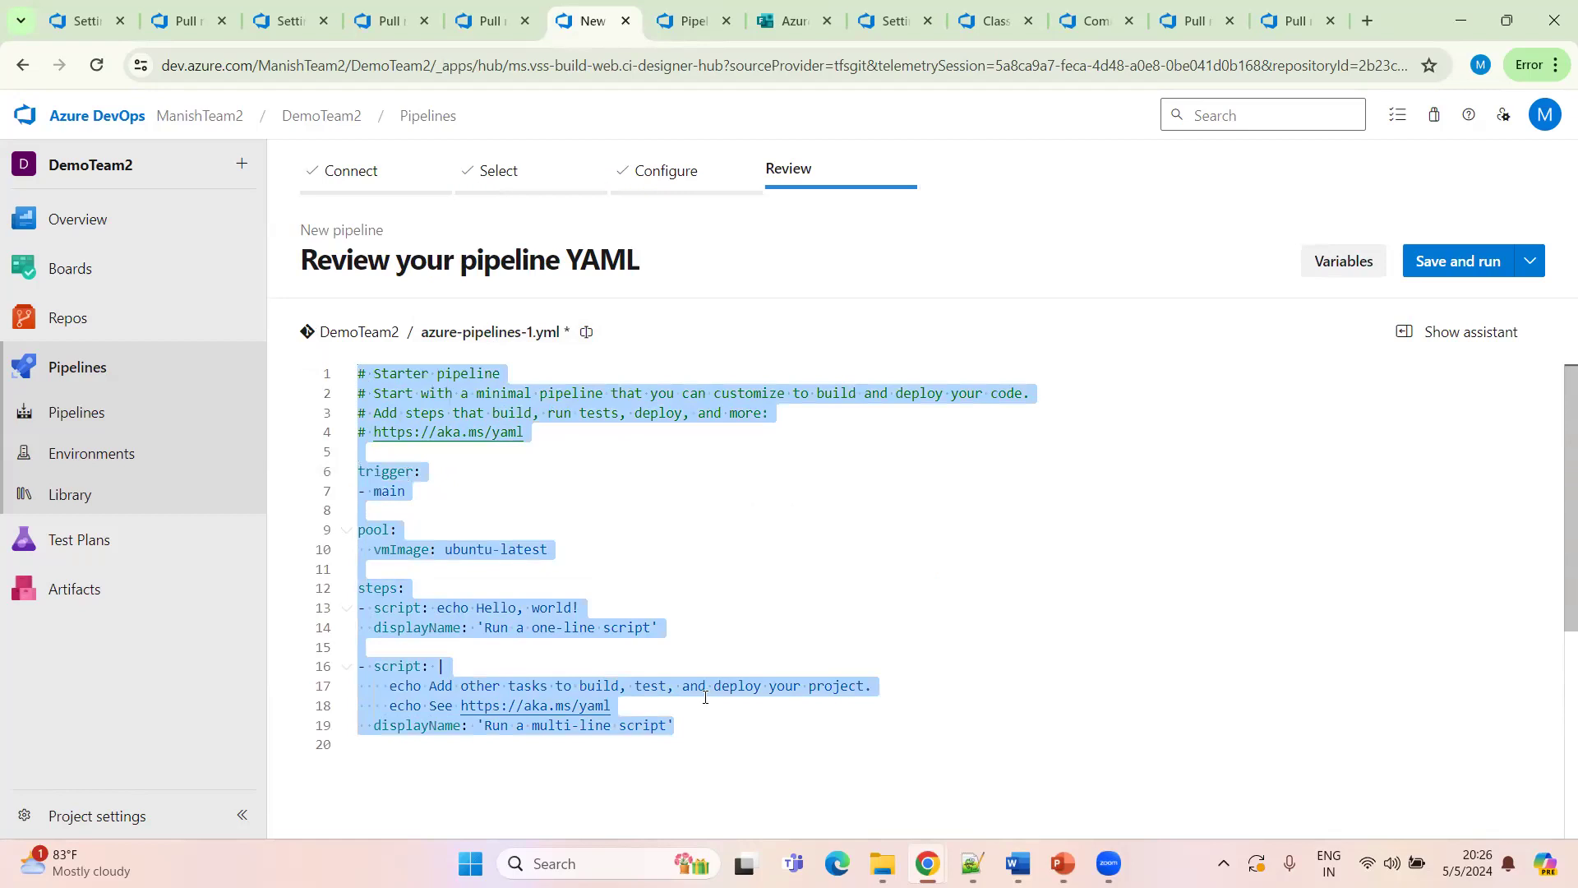
click(427, 609)
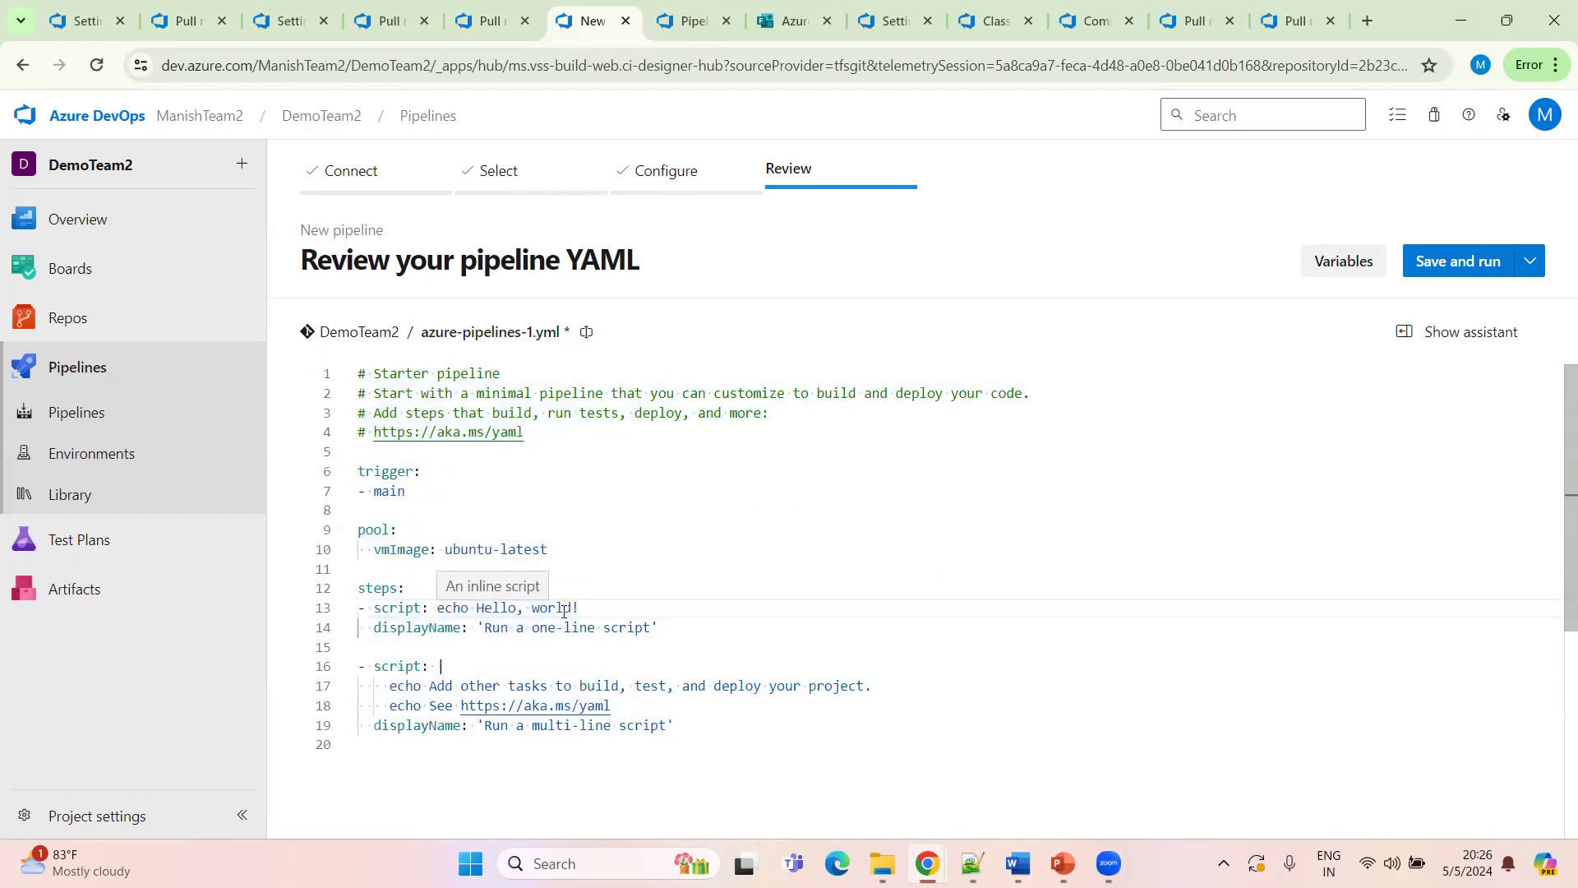
drag(493, 631, 567, 608)
drag(678, 725, 355, 372)
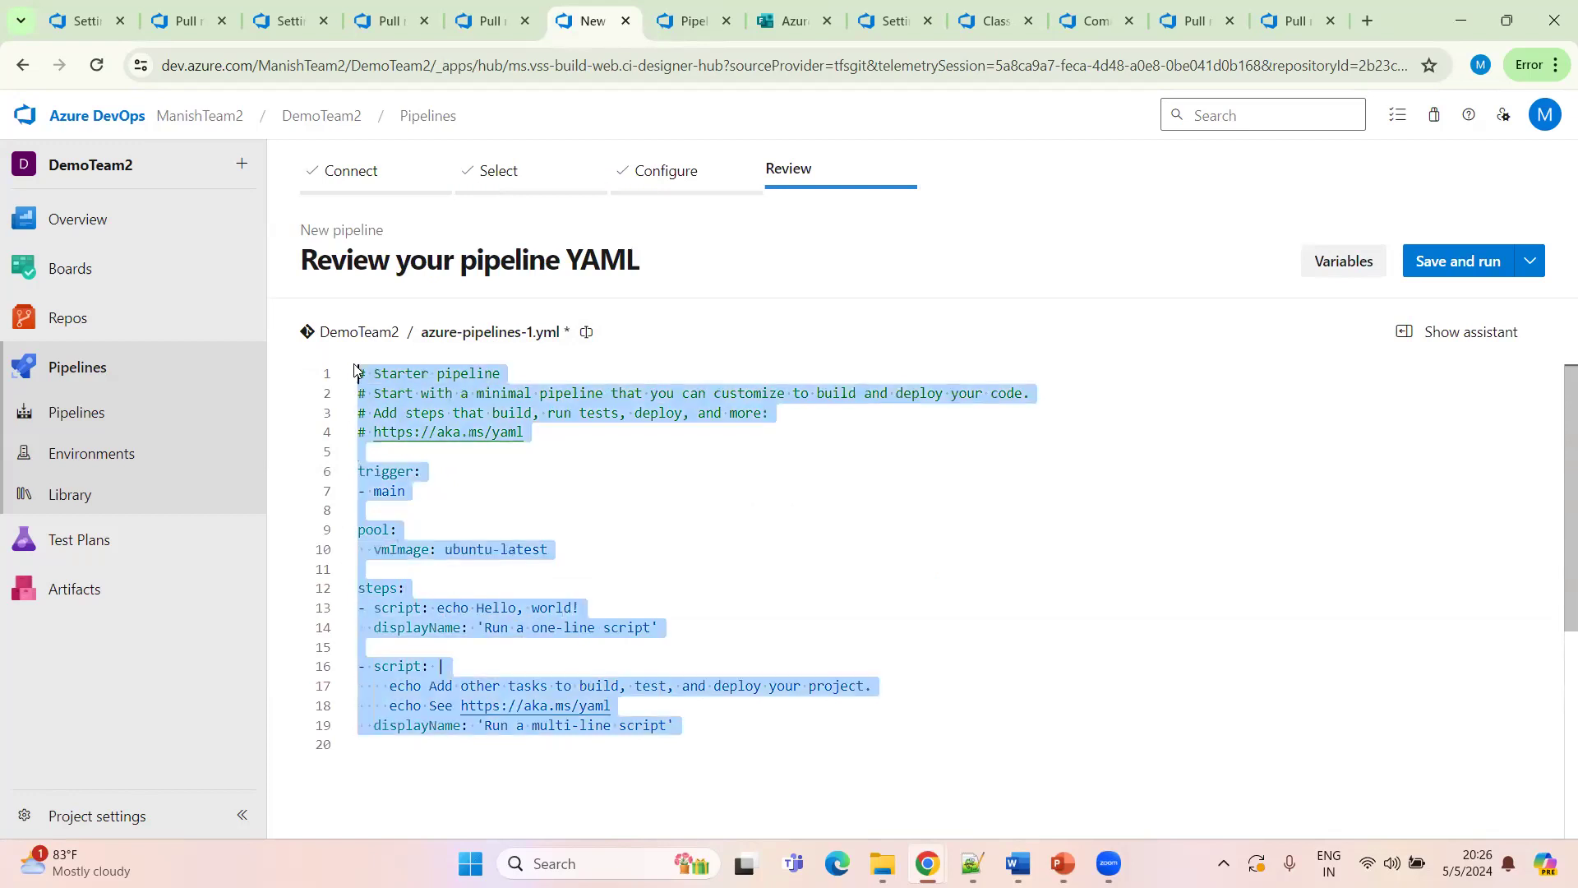
click(739, 628)
scroll(740, 628, down, 2)
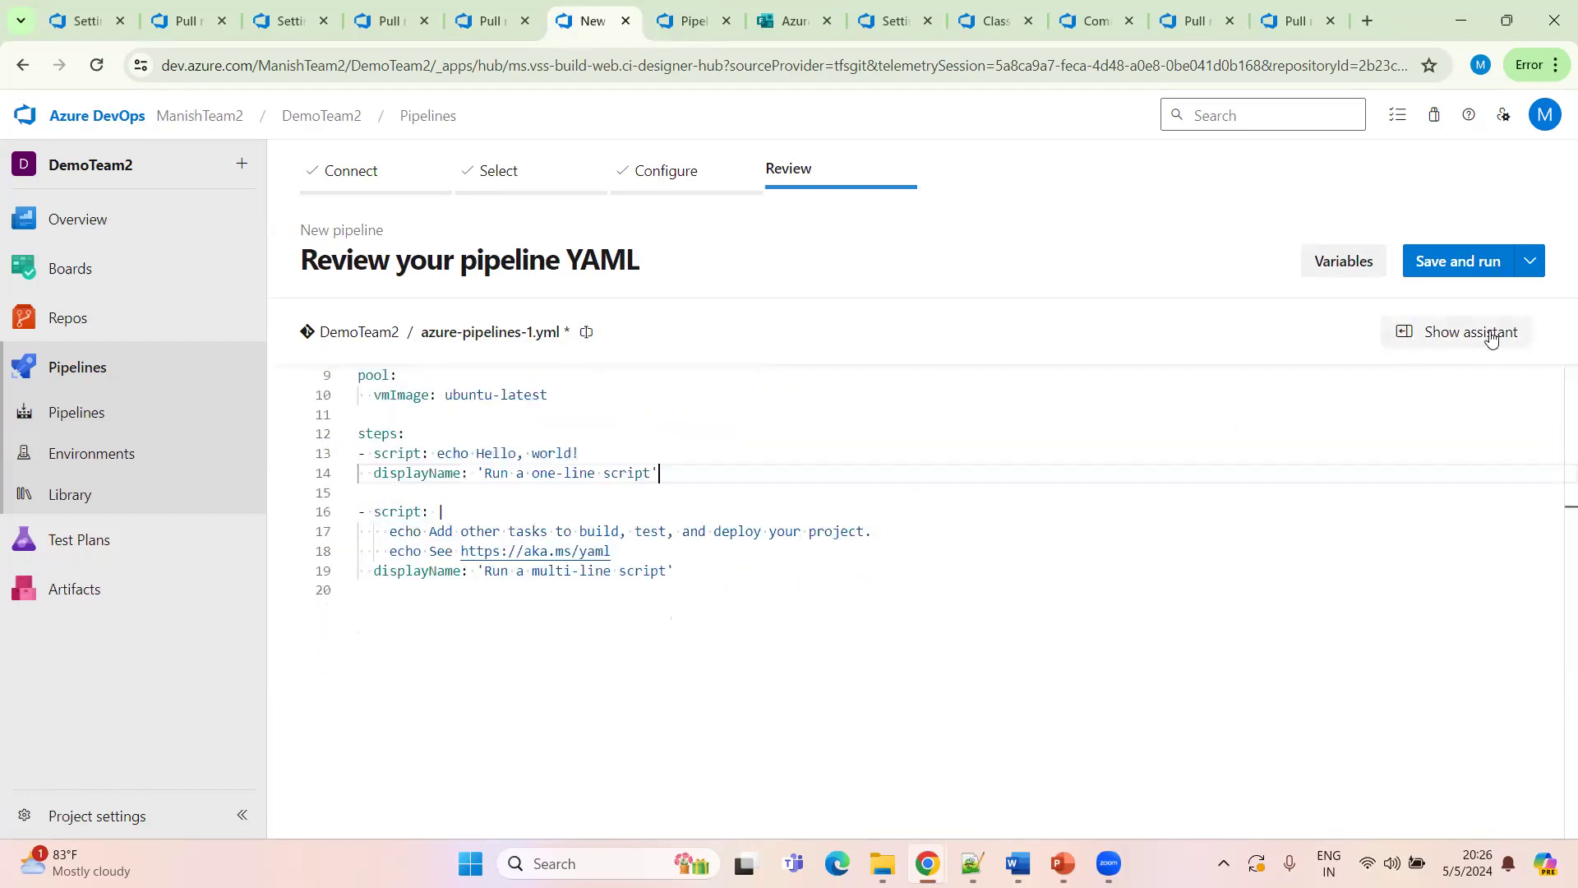
click(1530, 261)
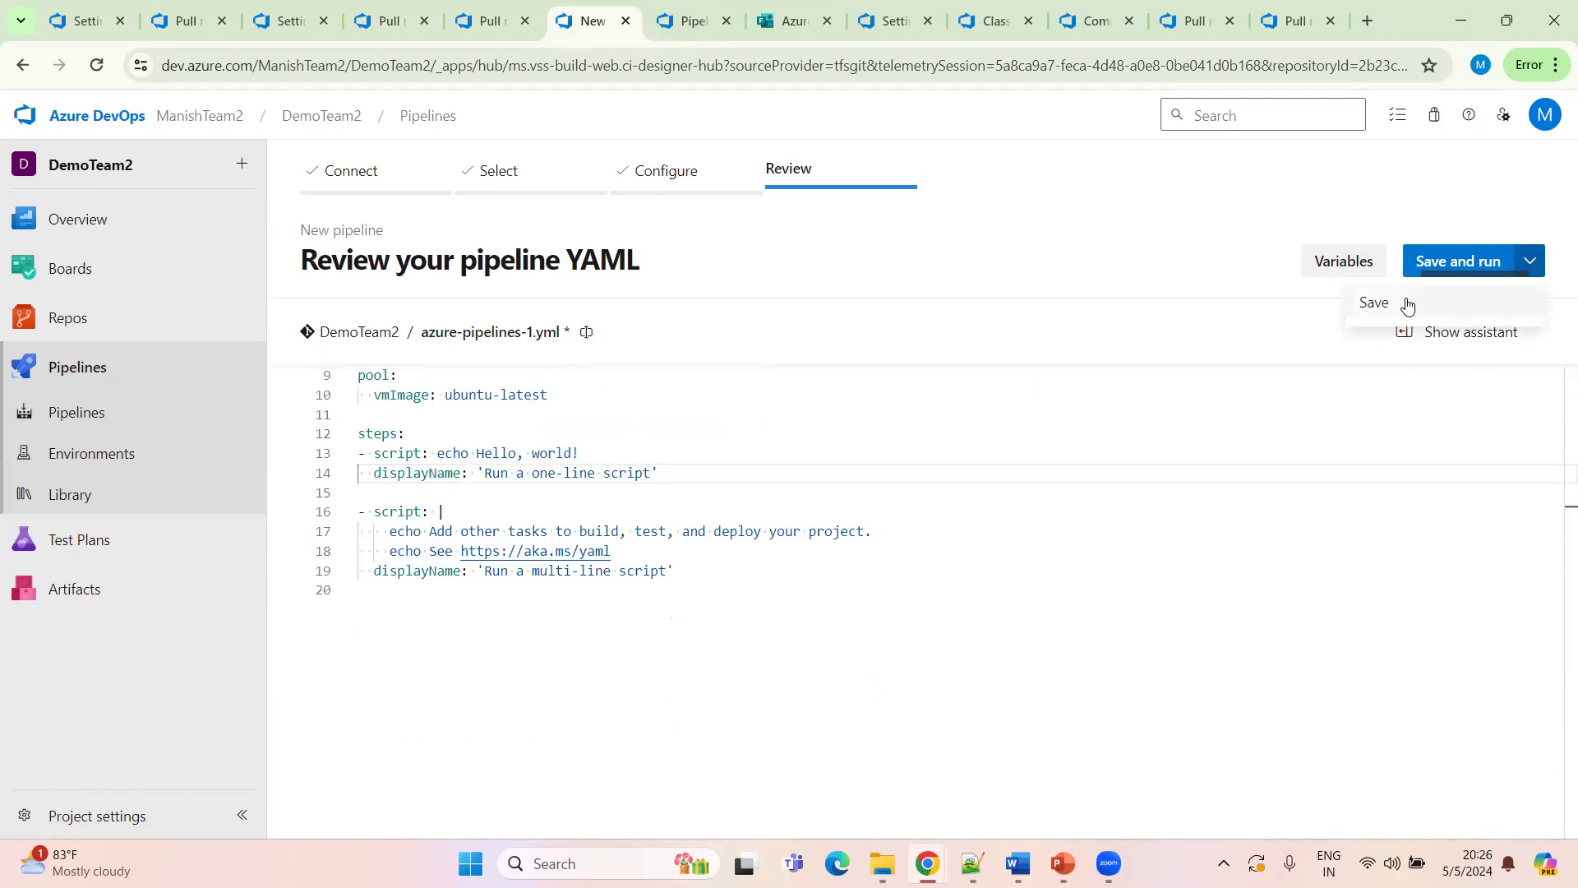
click(1315, 232)
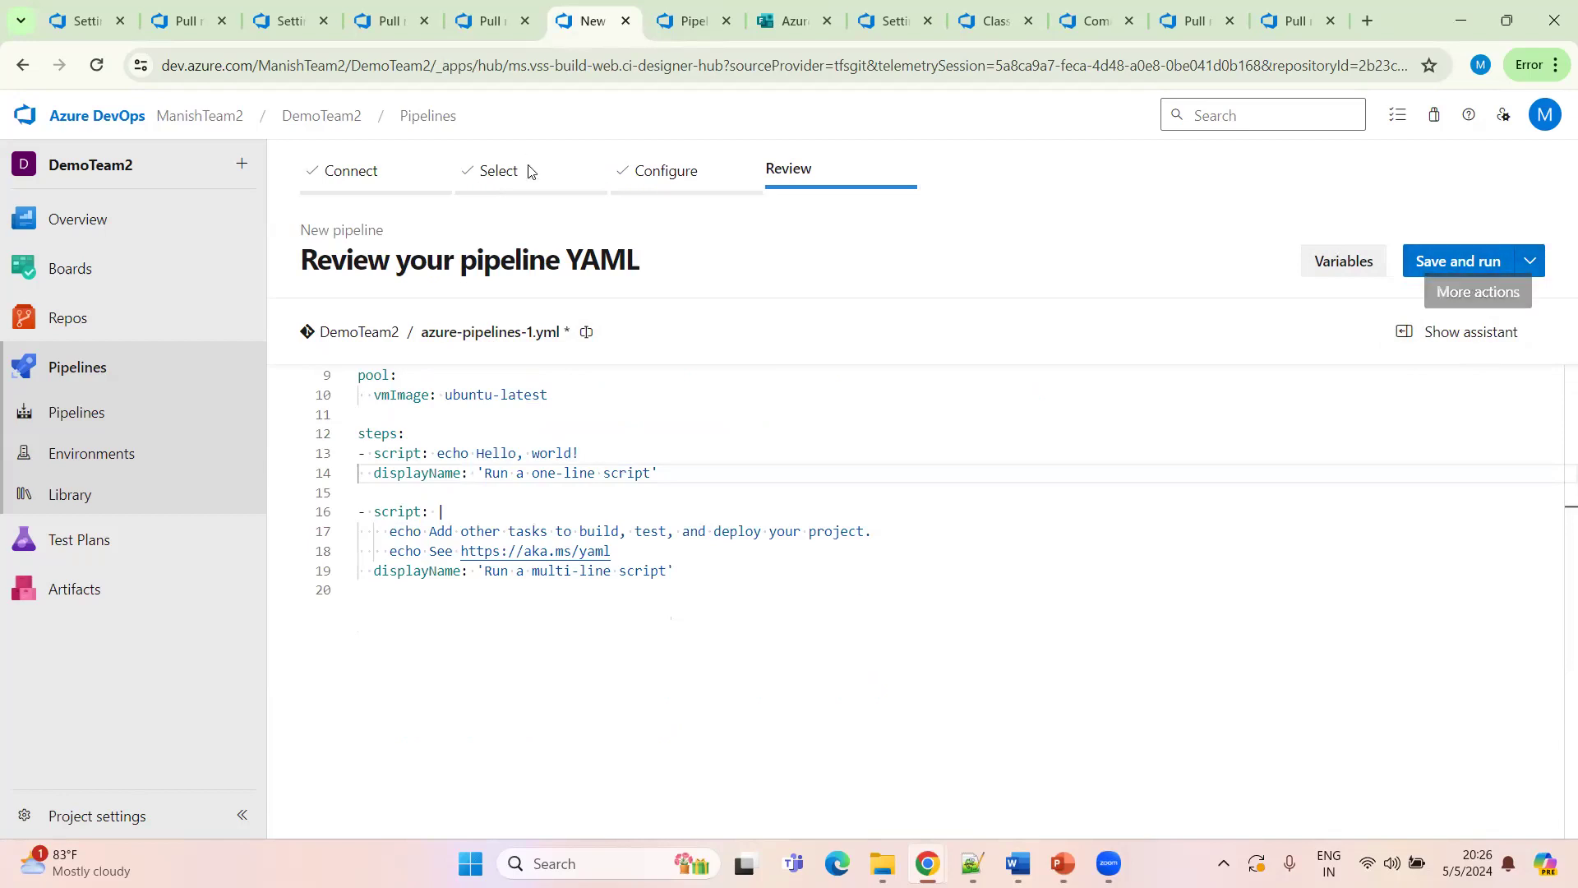
Open the DemoTeam2 pipeline's failed run job log and copy the parallelism request link
click(321, 115)
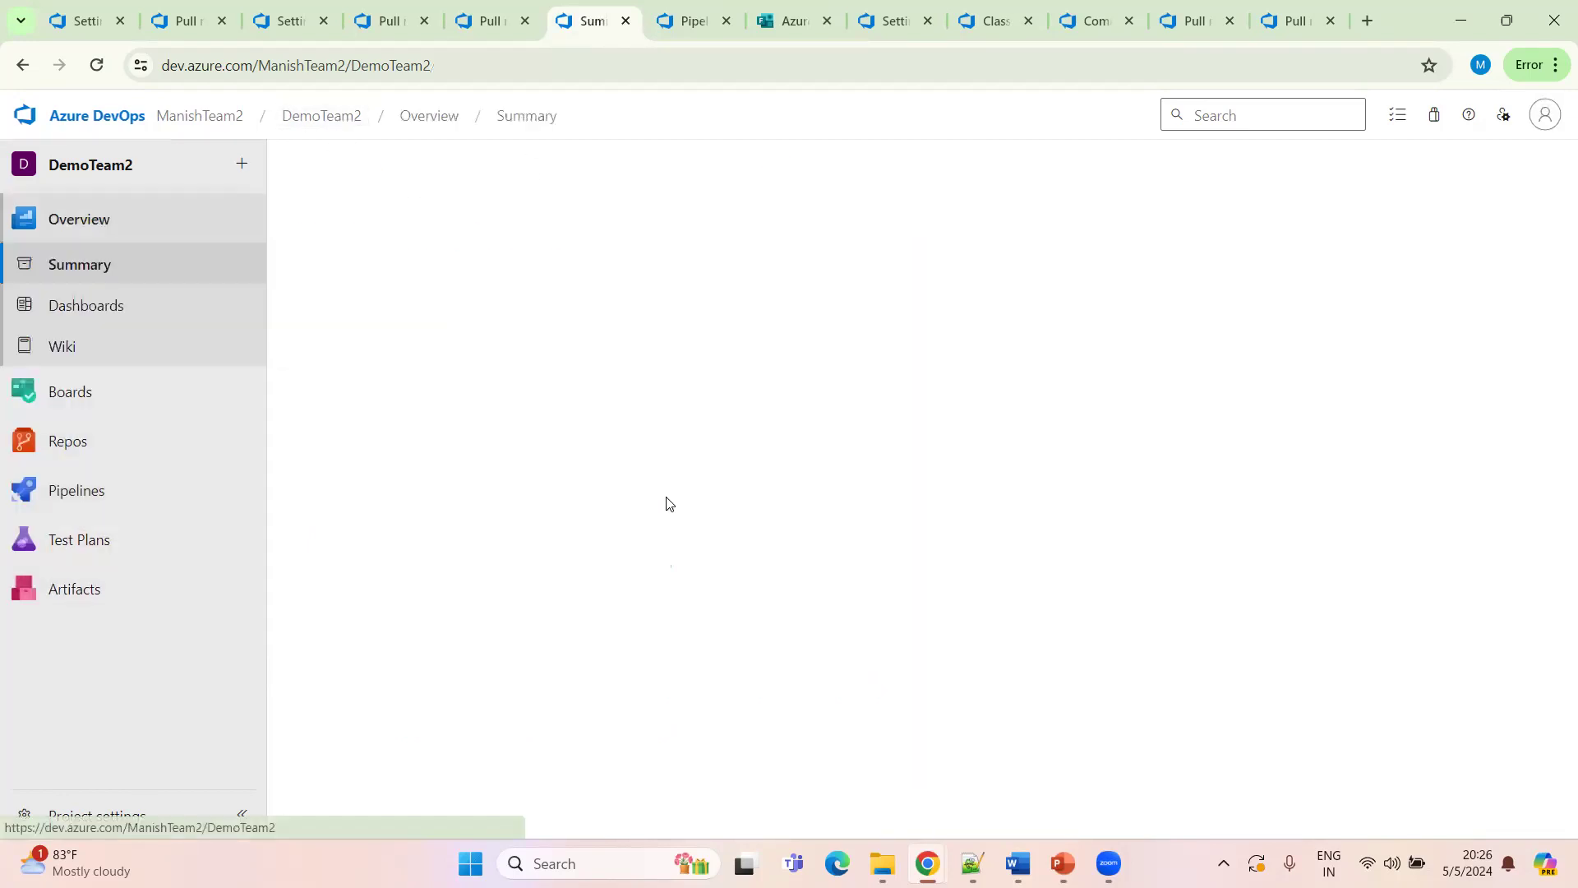
click(119, 493)
click(365, 234)
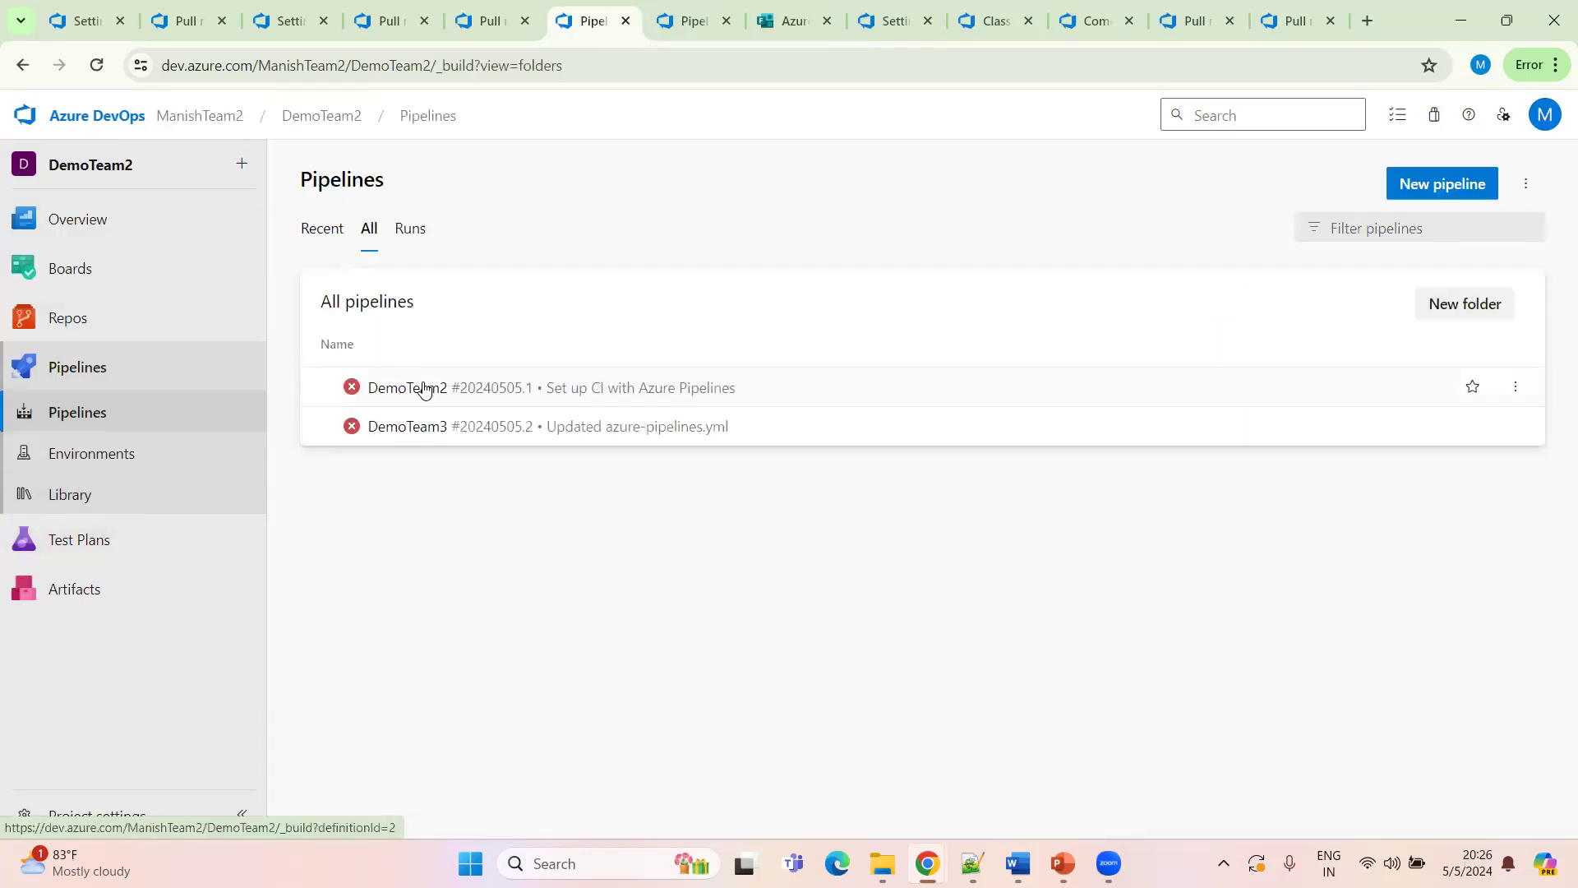
click(423, 395)
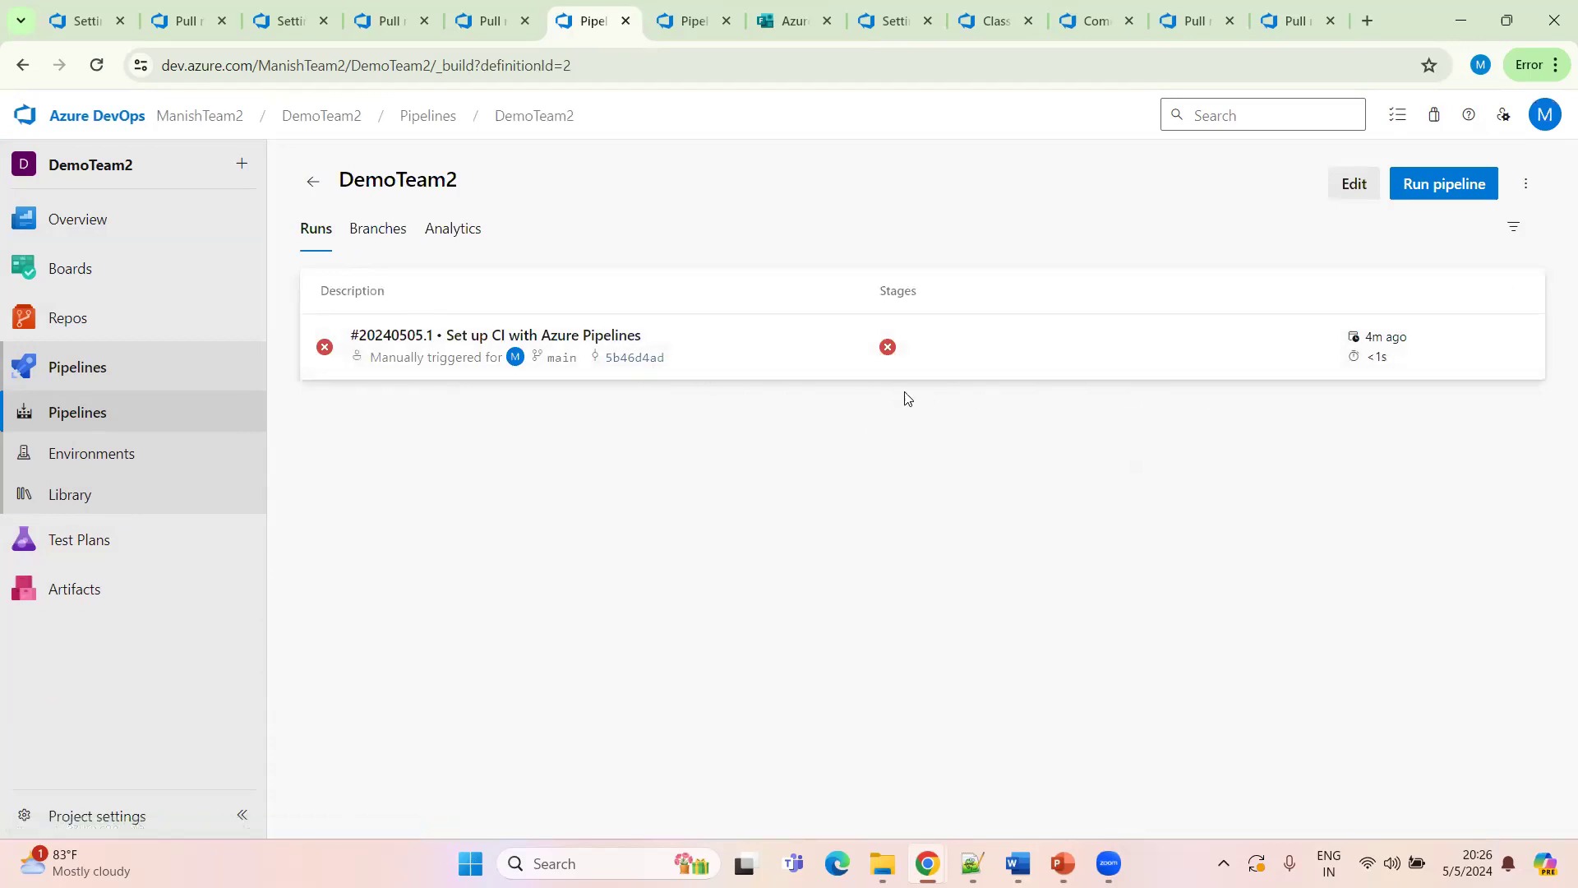
click(773, 351)
scroll(435, 641, down, 1)
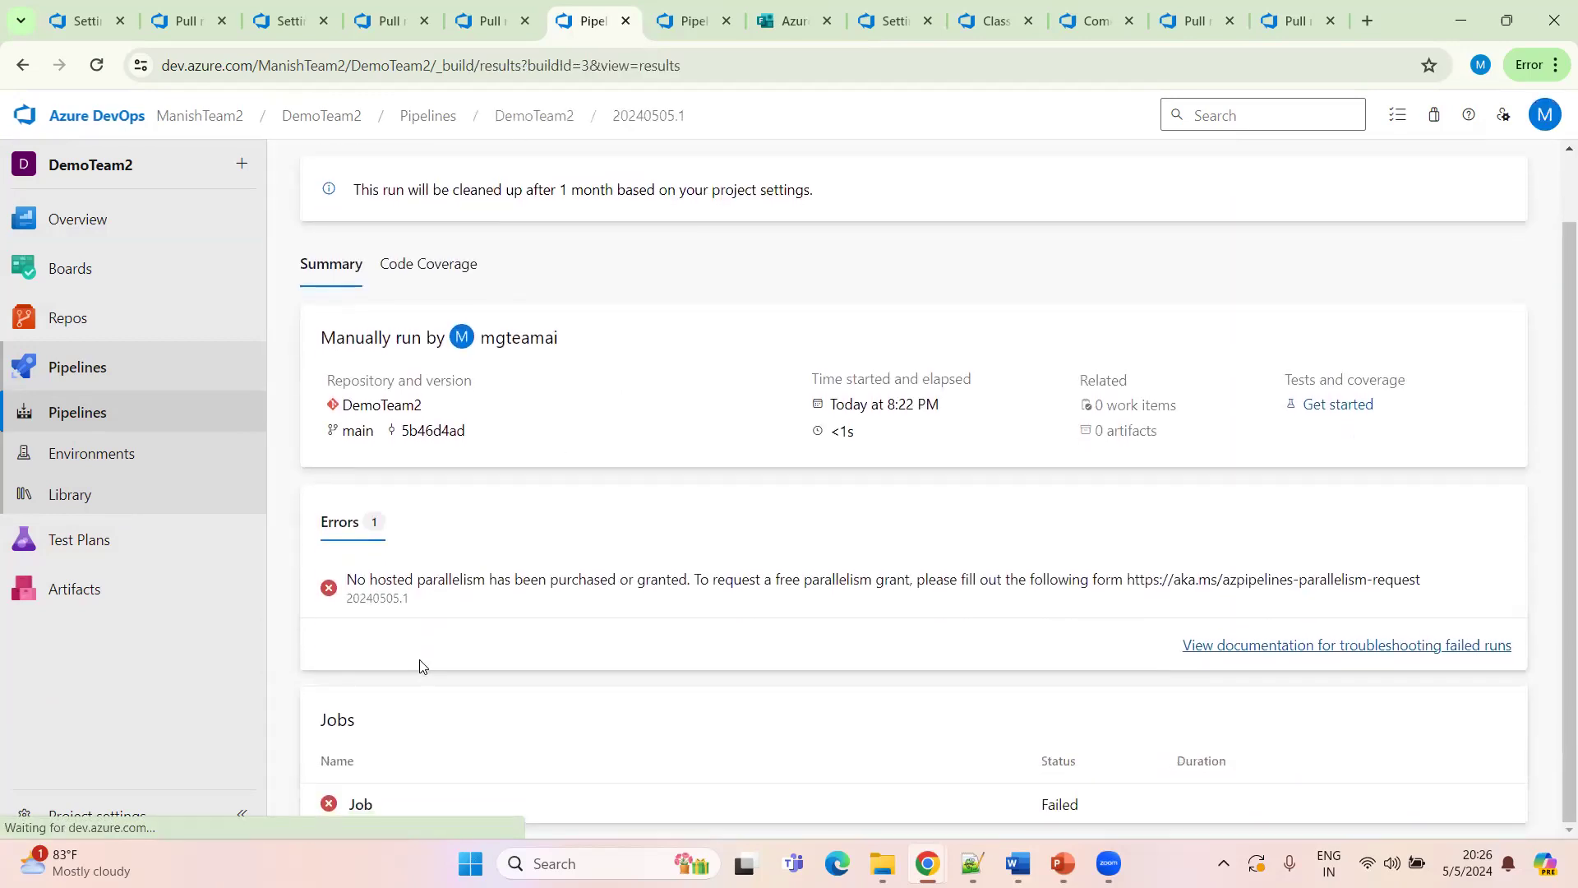
click(355, 814)
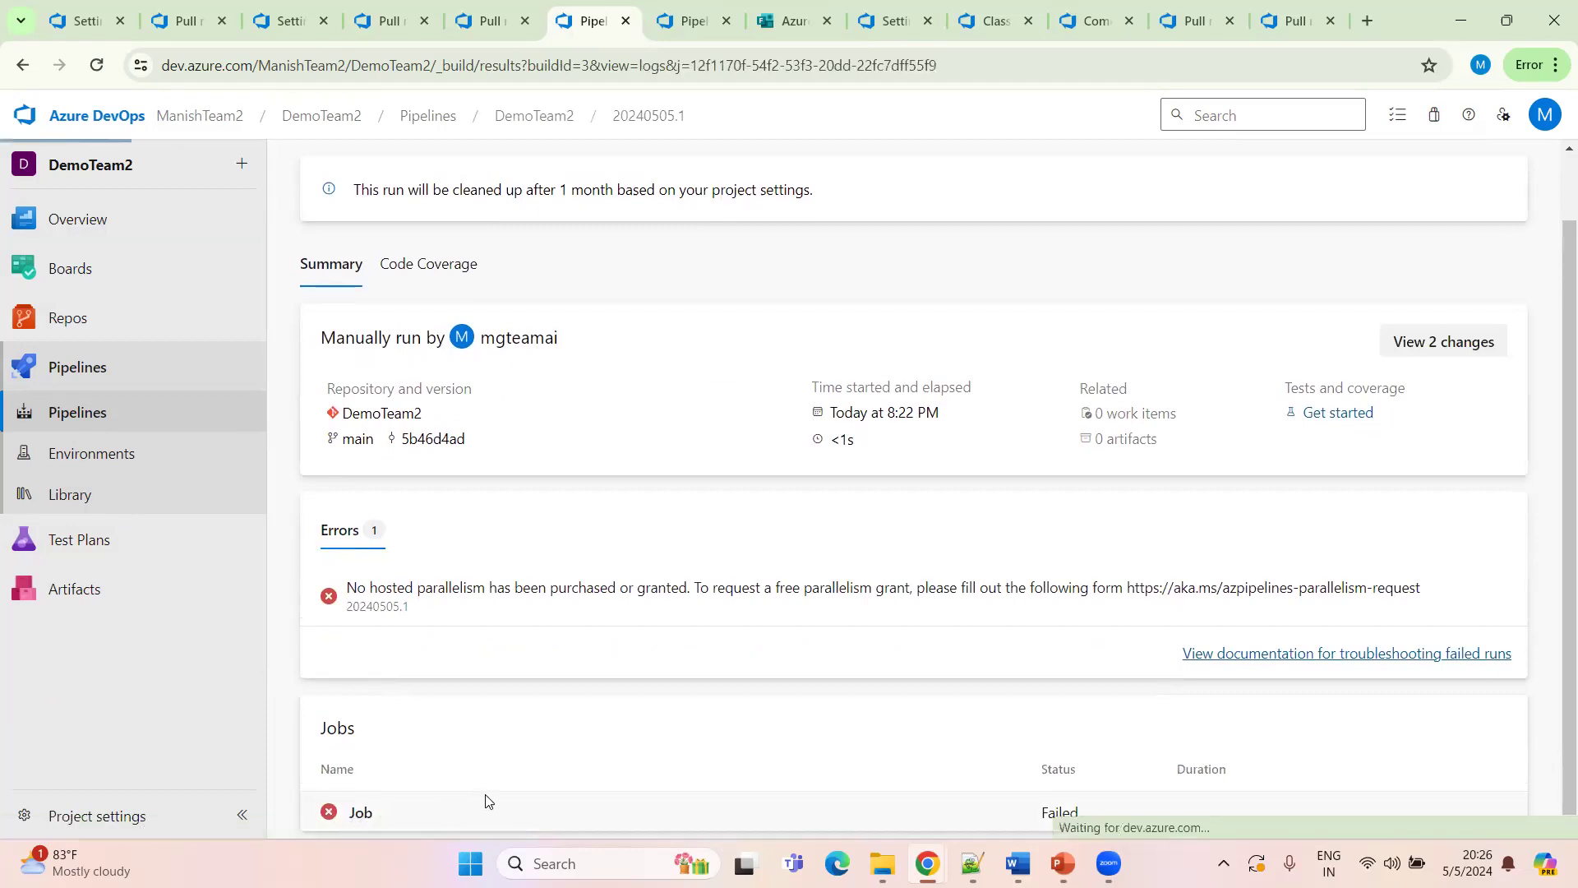
drag(1004, 254, 1529, 253)
click(910, 256)
drag(951, 254, 1269, 254)
key(ctrl+c)
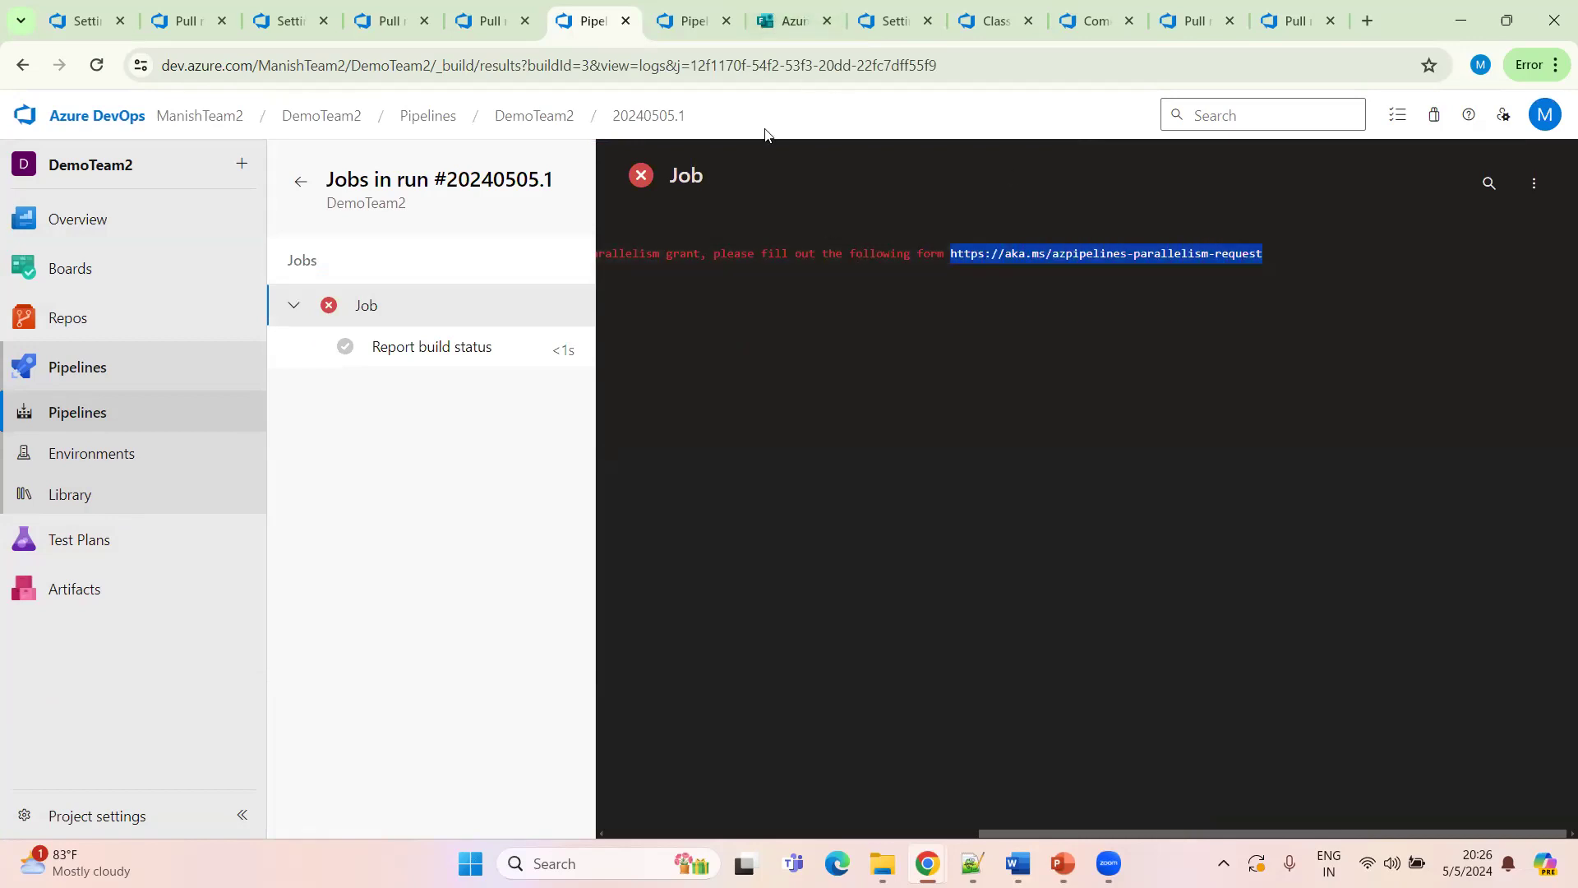
Open the copied parallelism request form link in another tab
click(693, 24)
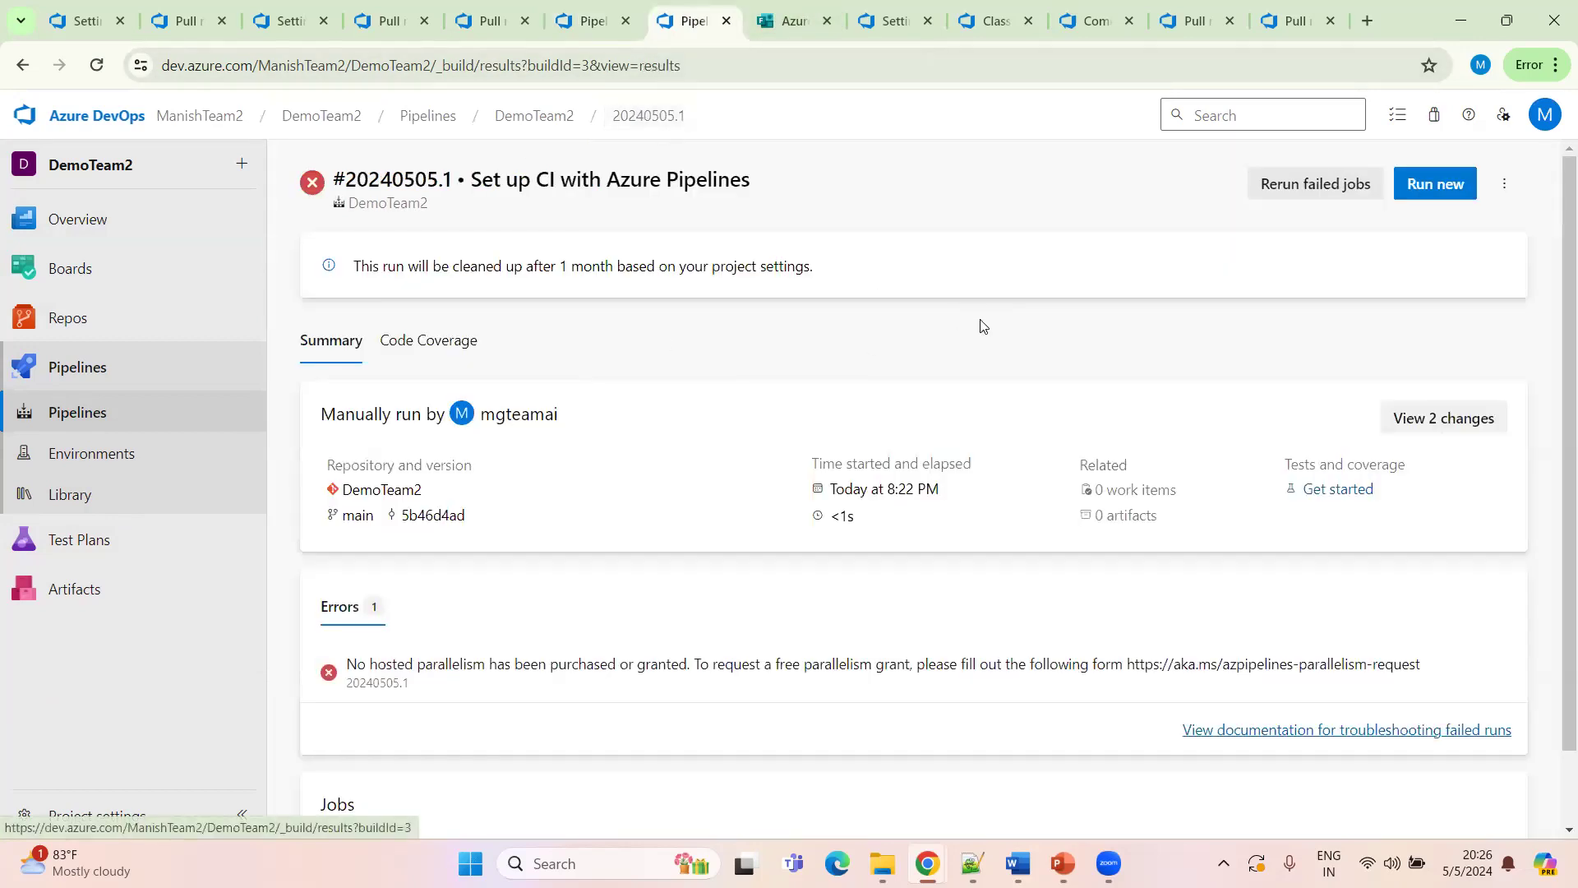
click(592, 27)
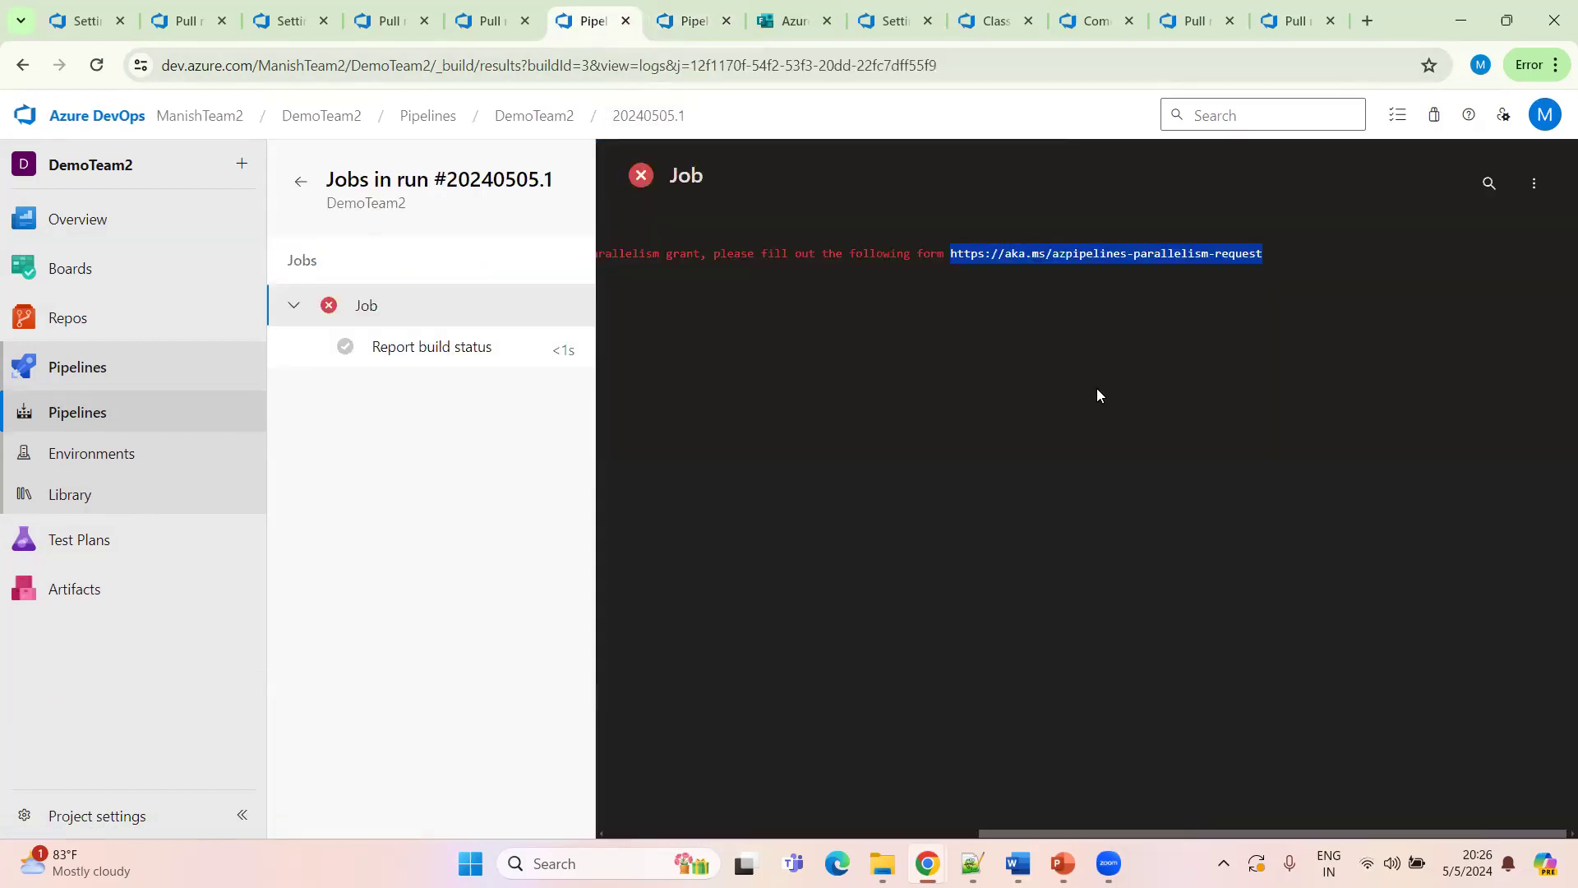
click(689, 26)
click(596, 80)
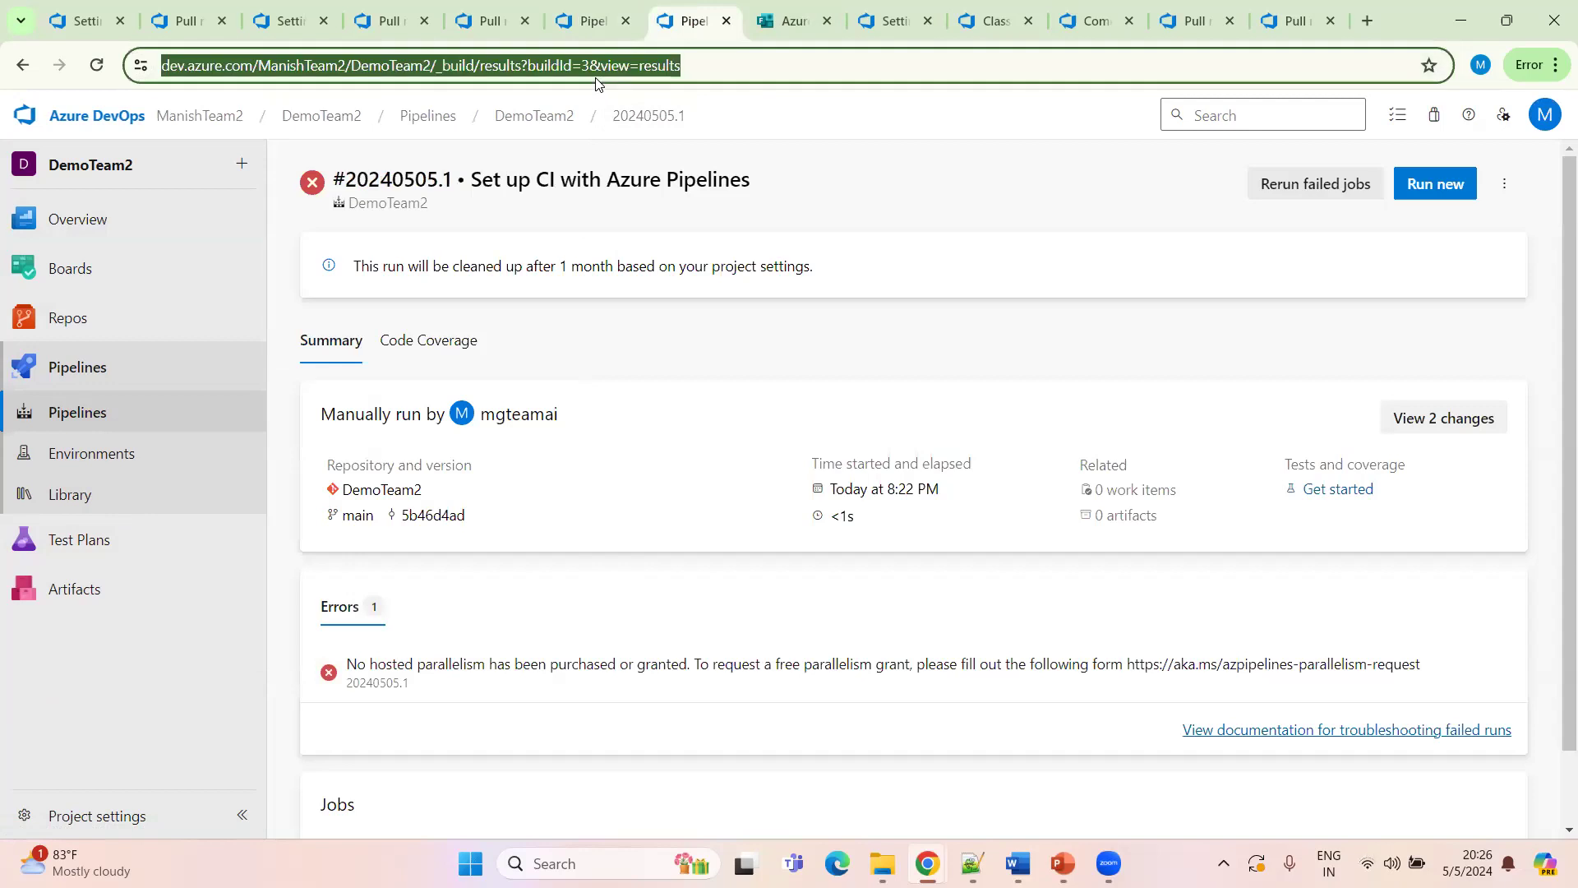
key(ctrl+v)
key(Return)
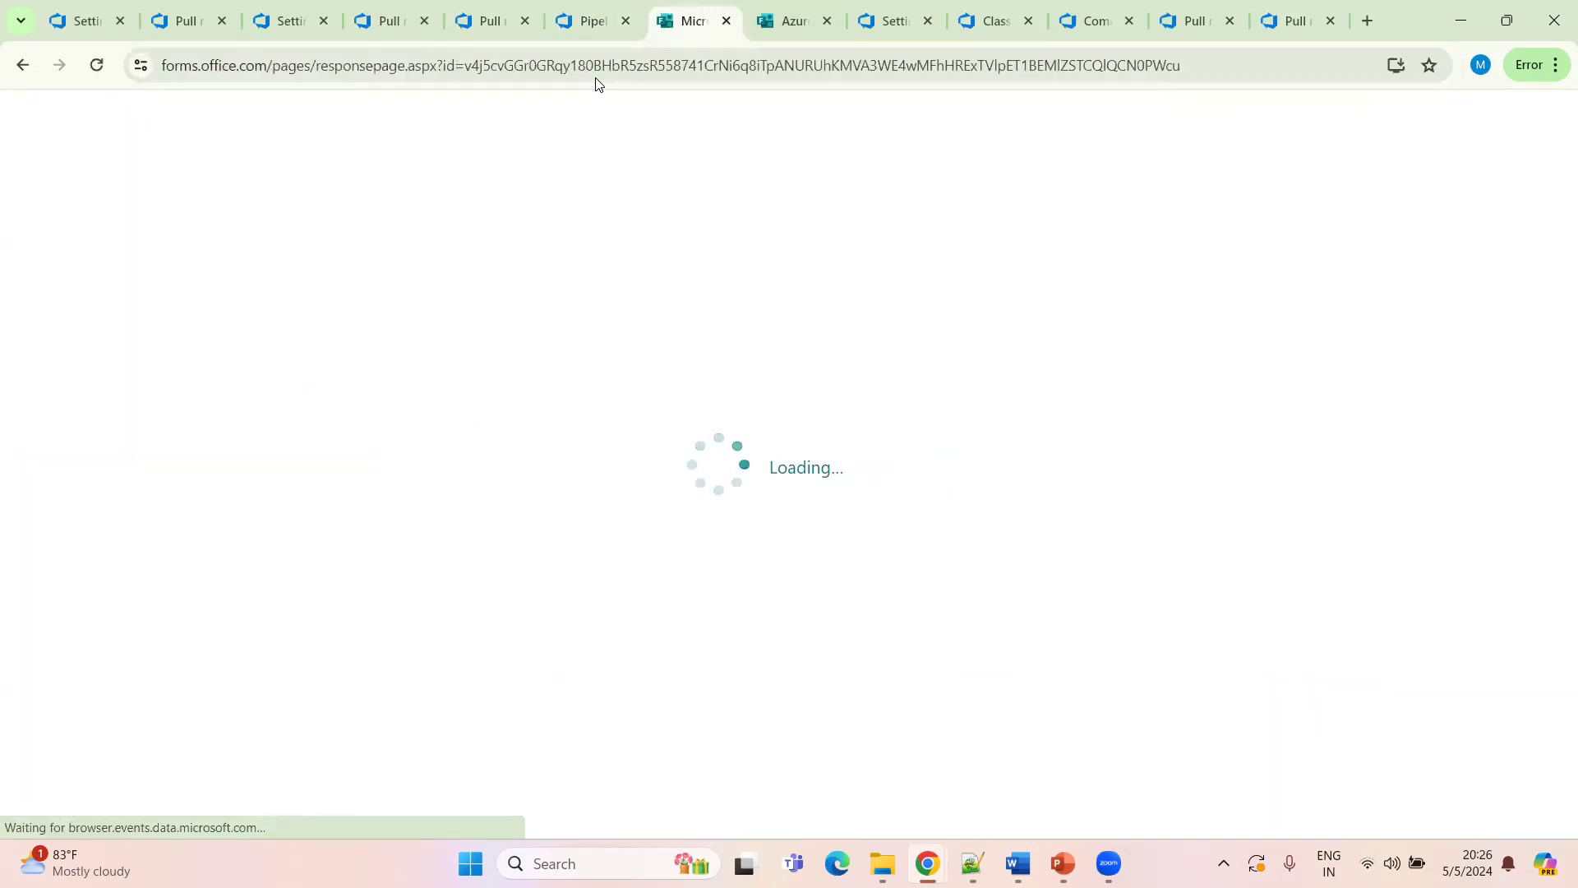
click(503, 536)
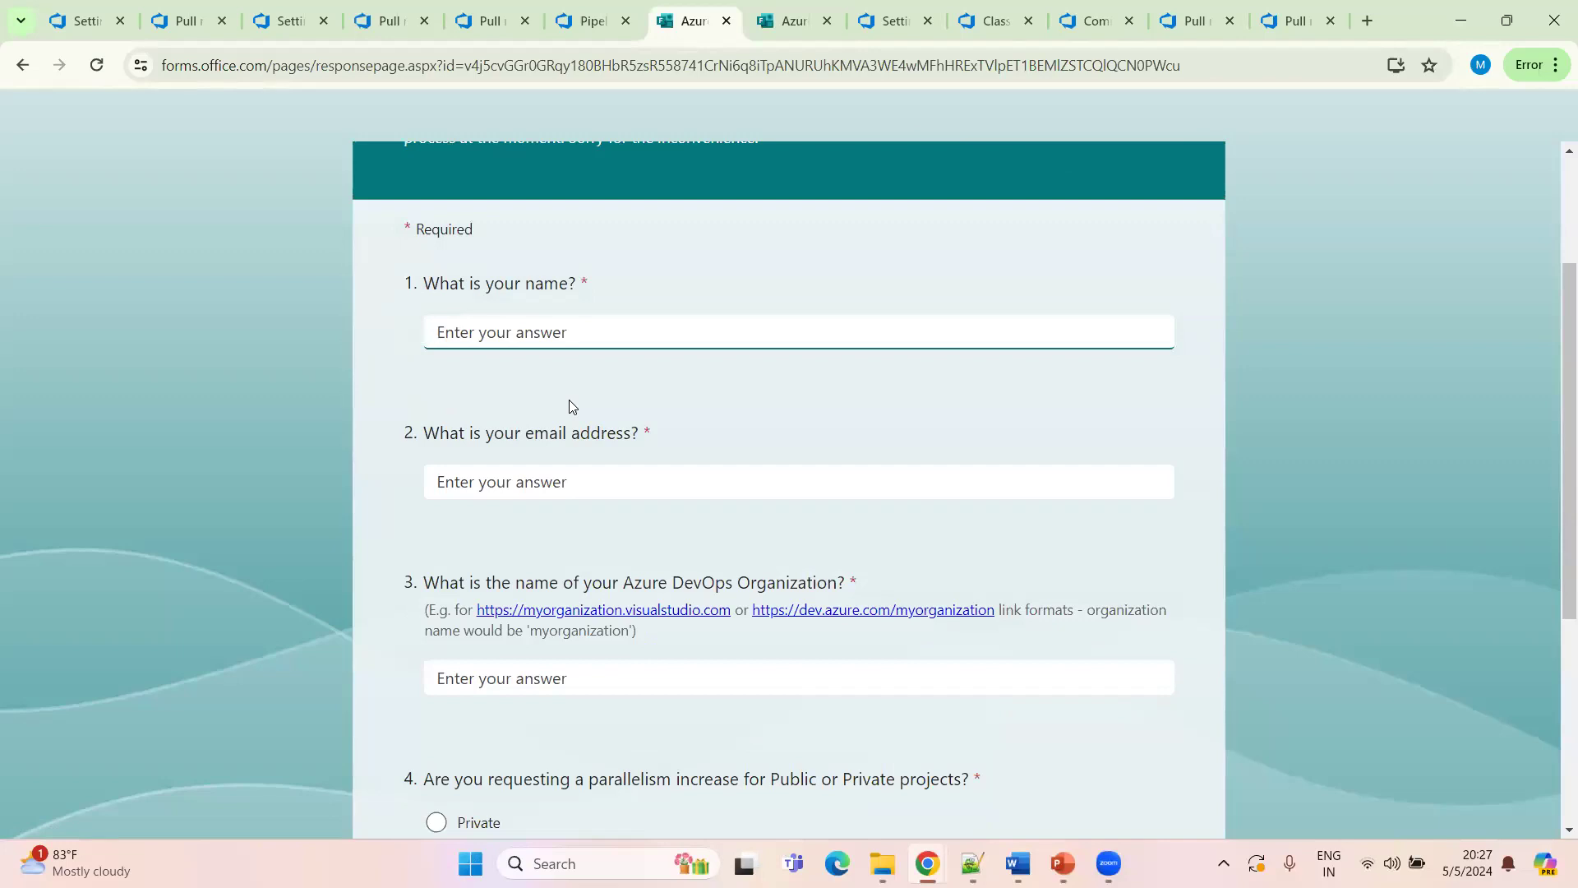
Return to the failed run and reread its error message and job log
click(586, 28)
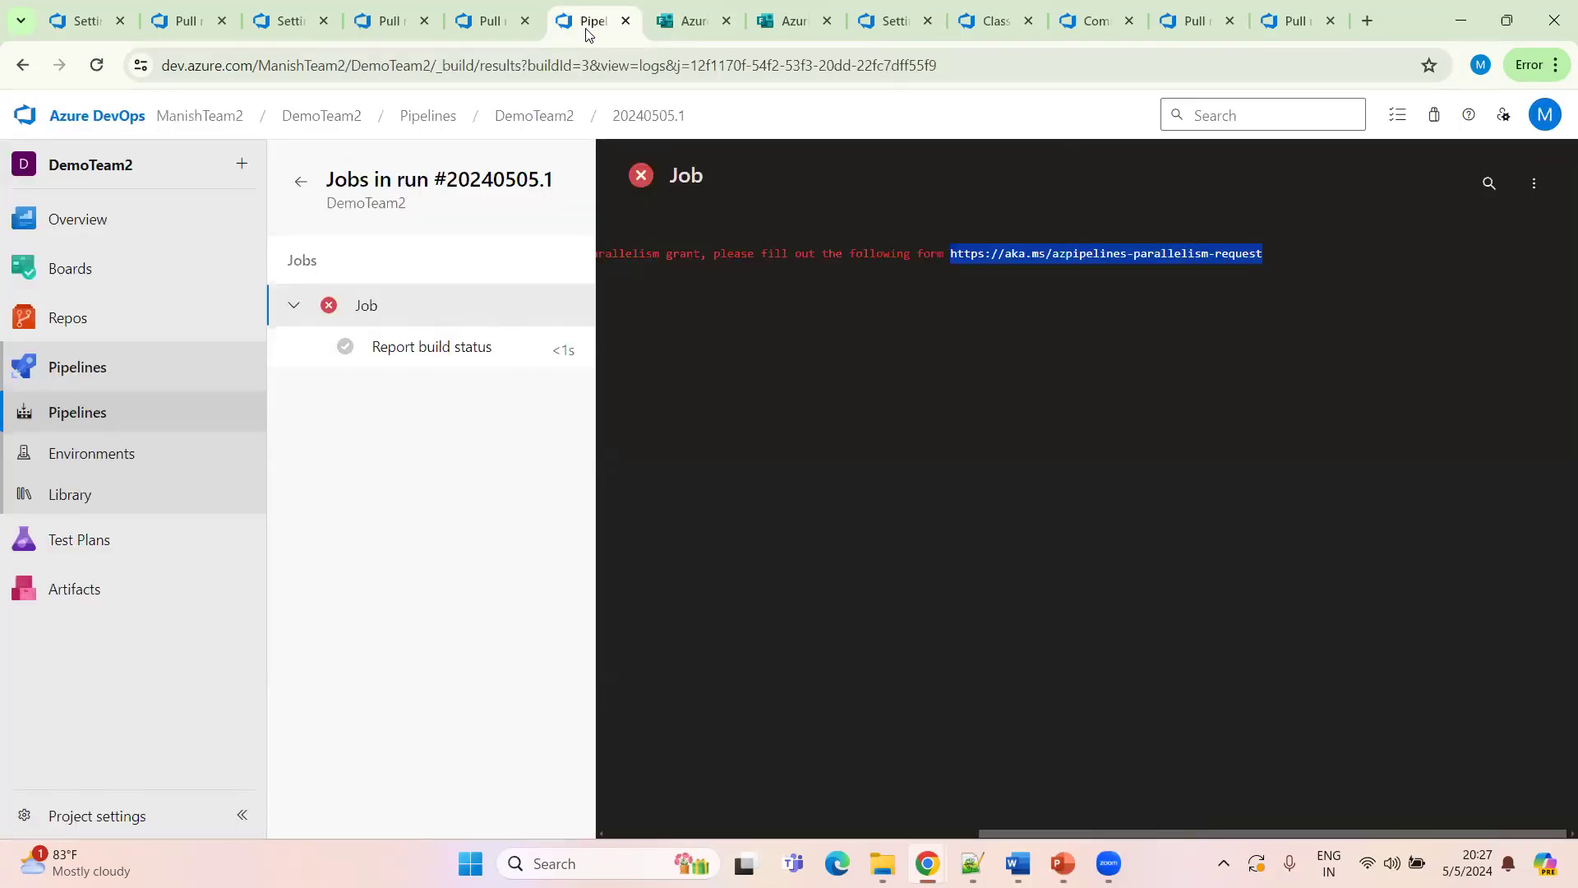
click(302, 189)
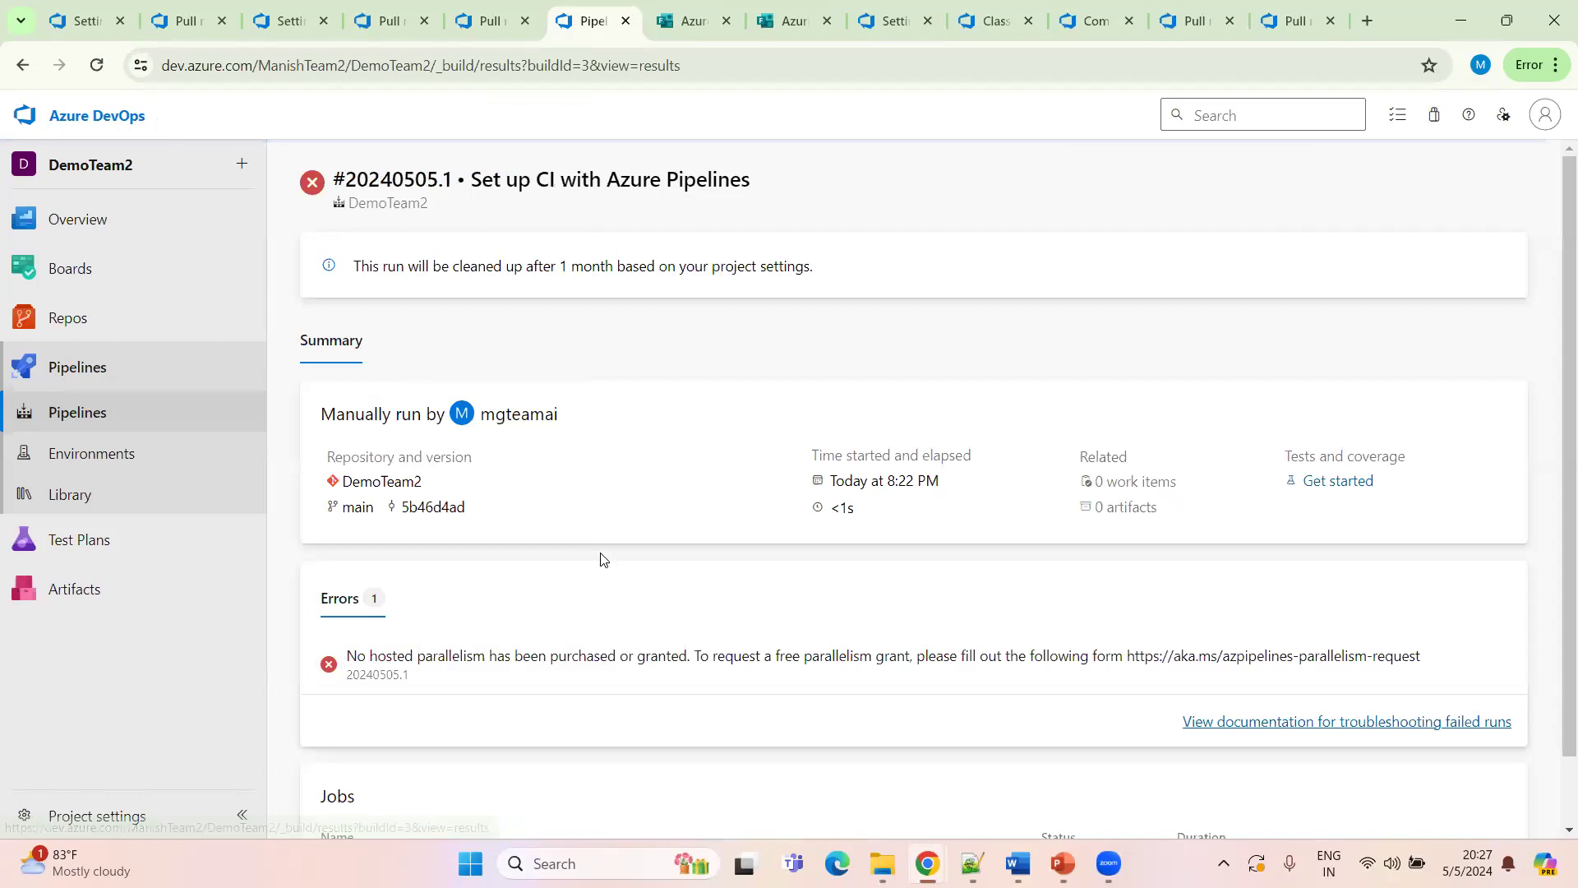
scroll(822, 567, down, 1)
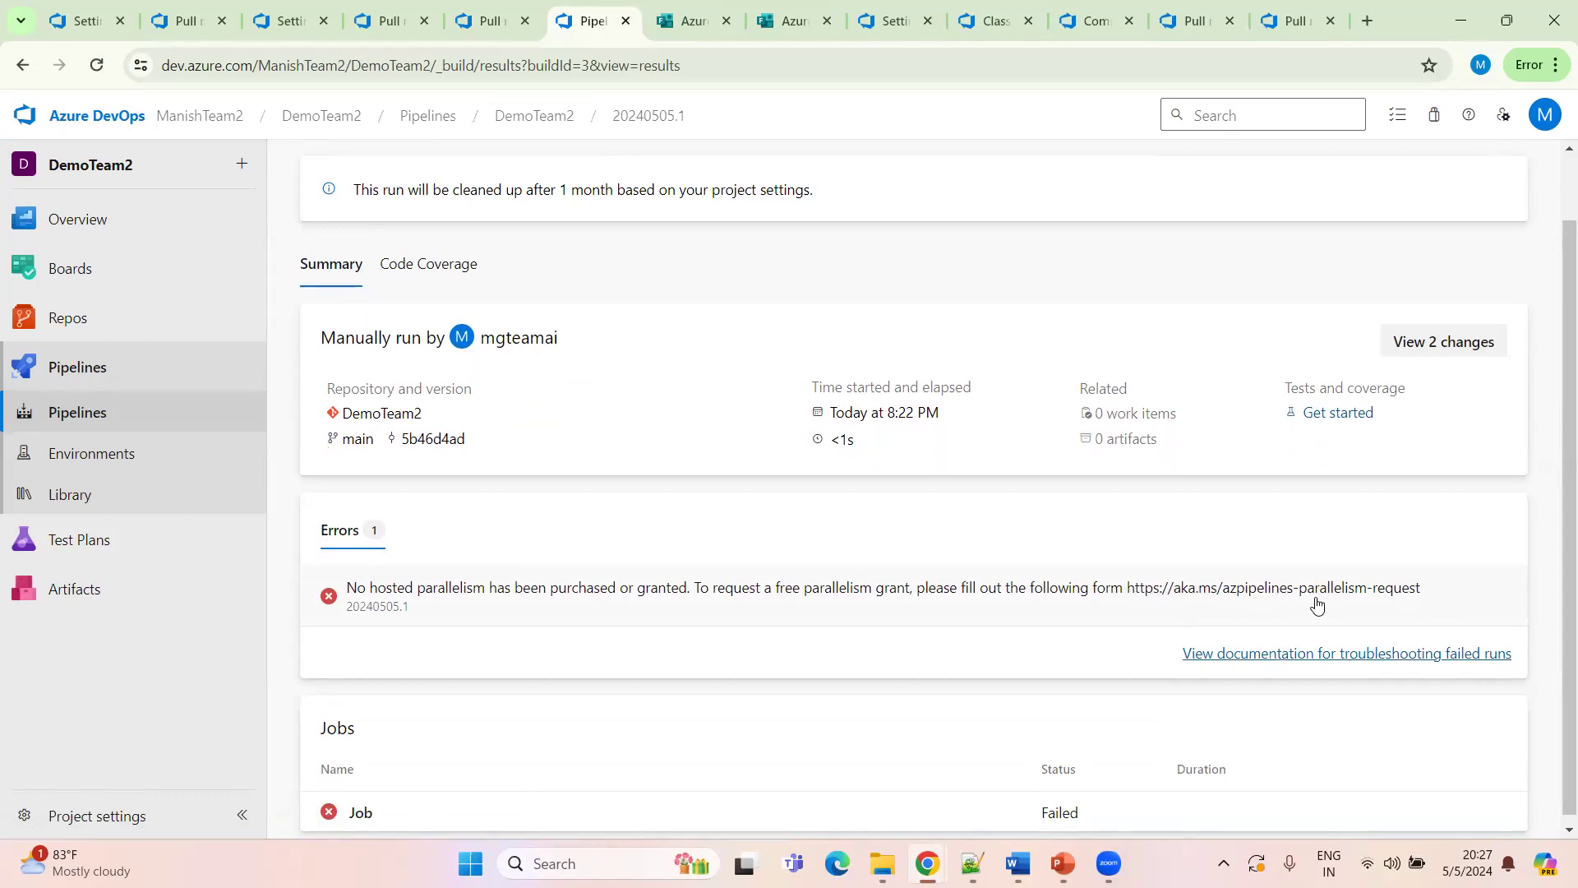
scroll(979, 575, down, 1)
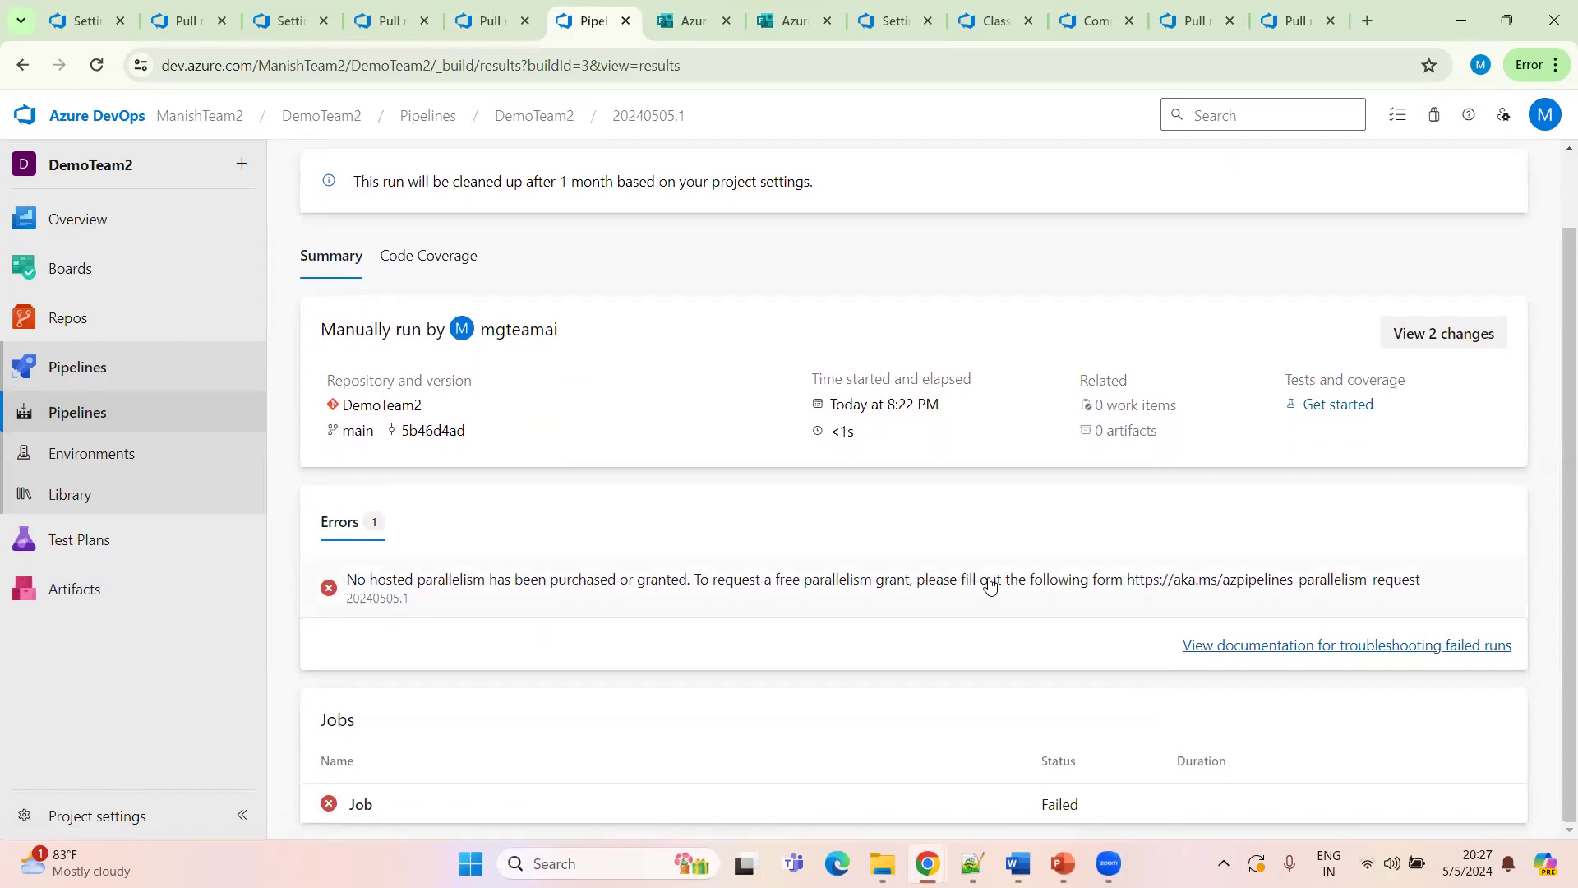
click(360, 804)
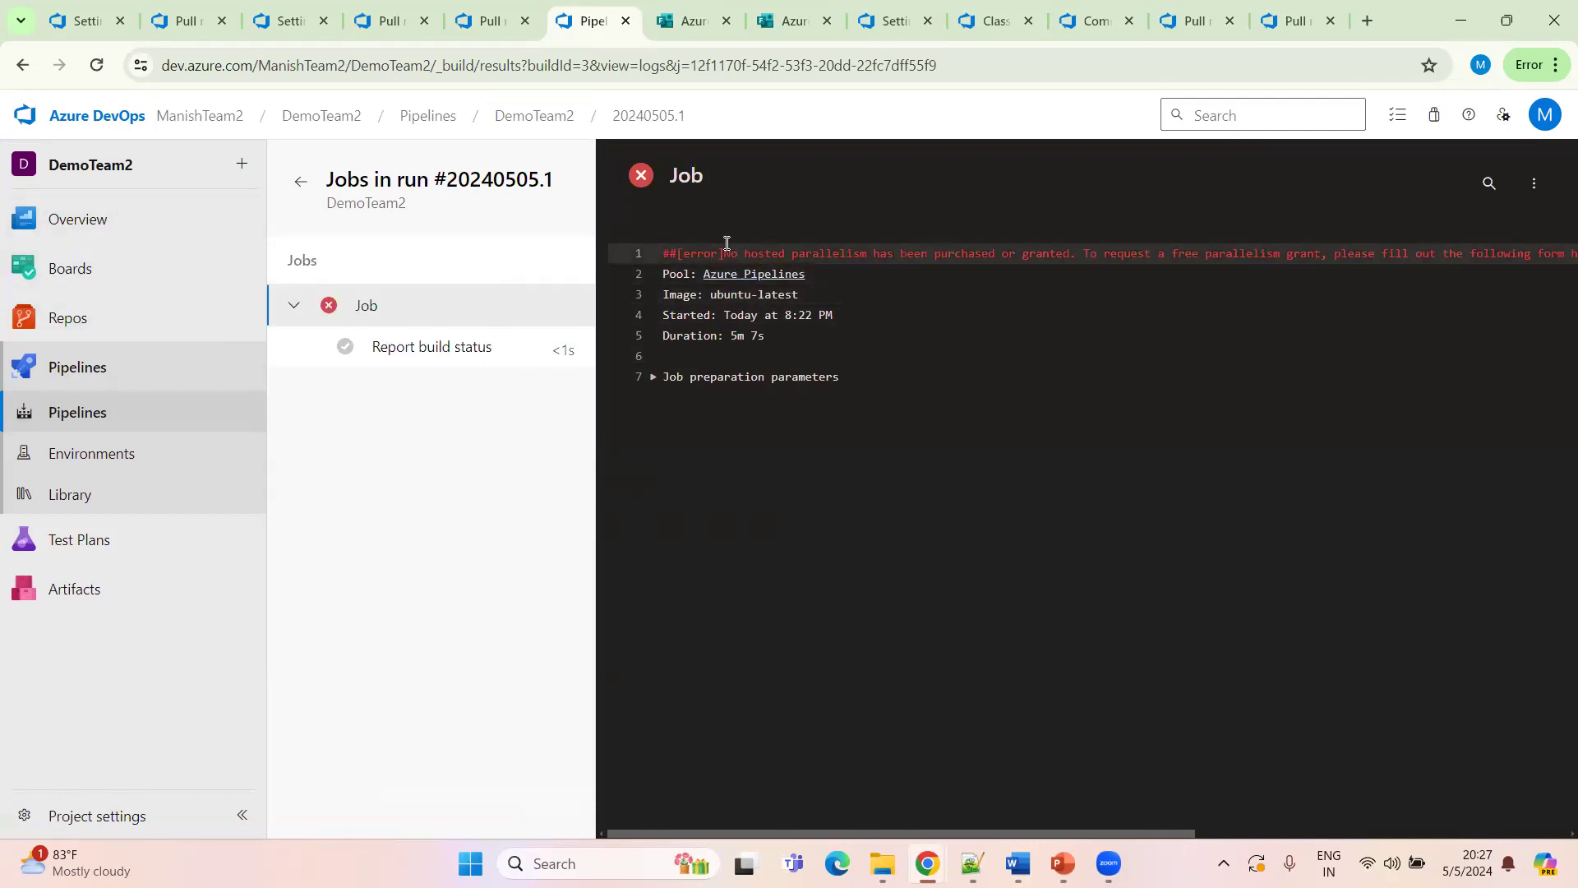
drag(737, 250, 1539, 260)
click(1256, 257)
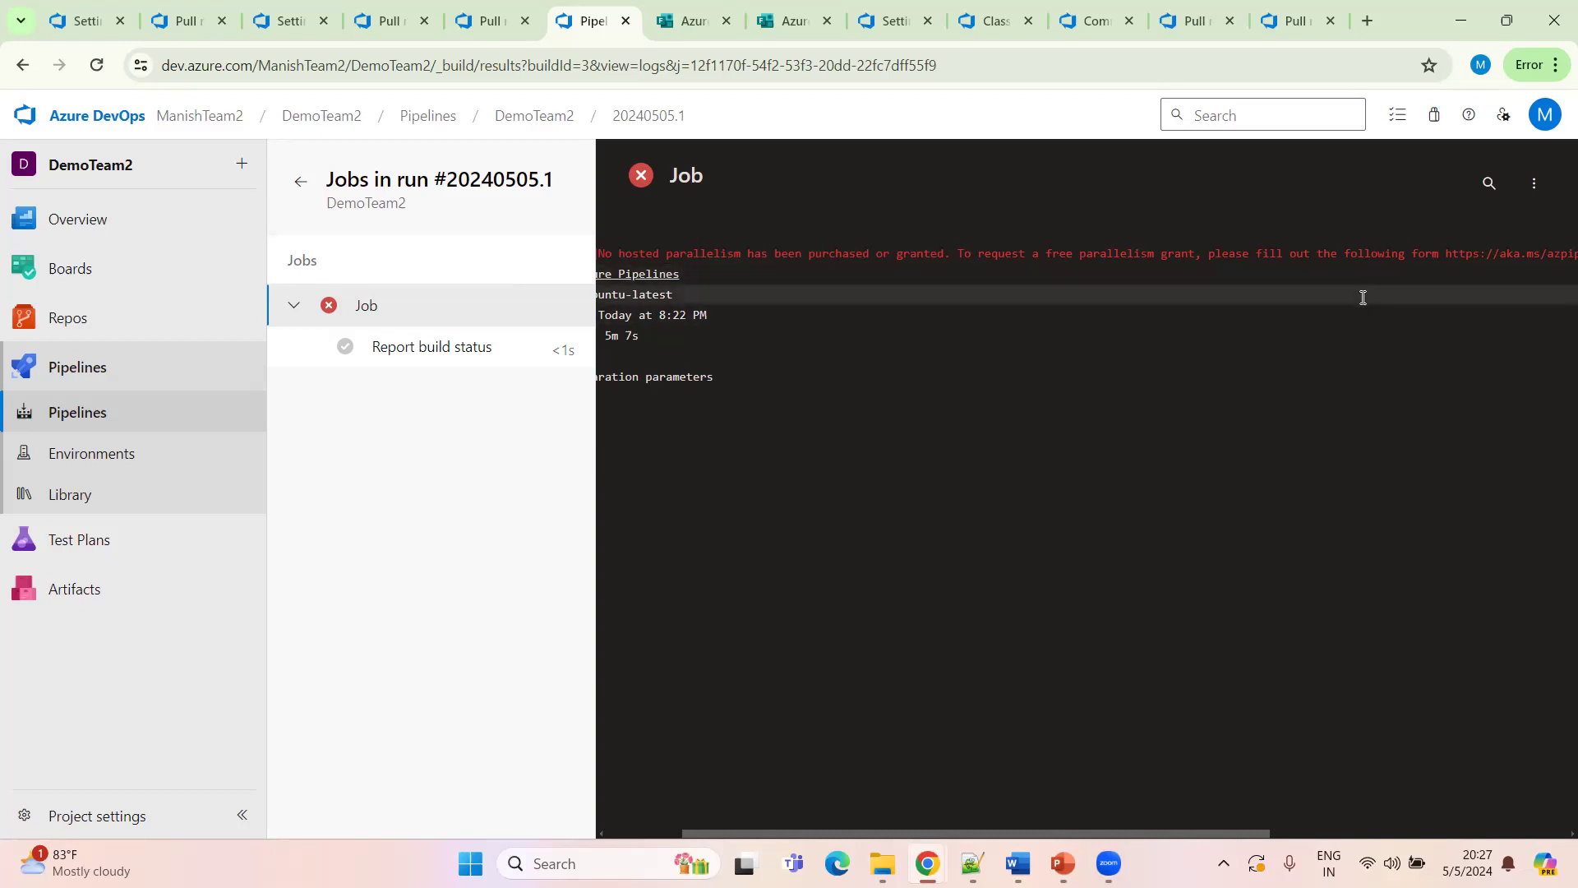
Reopen the failed job's log and select the parallelism request link
click(299, 187)
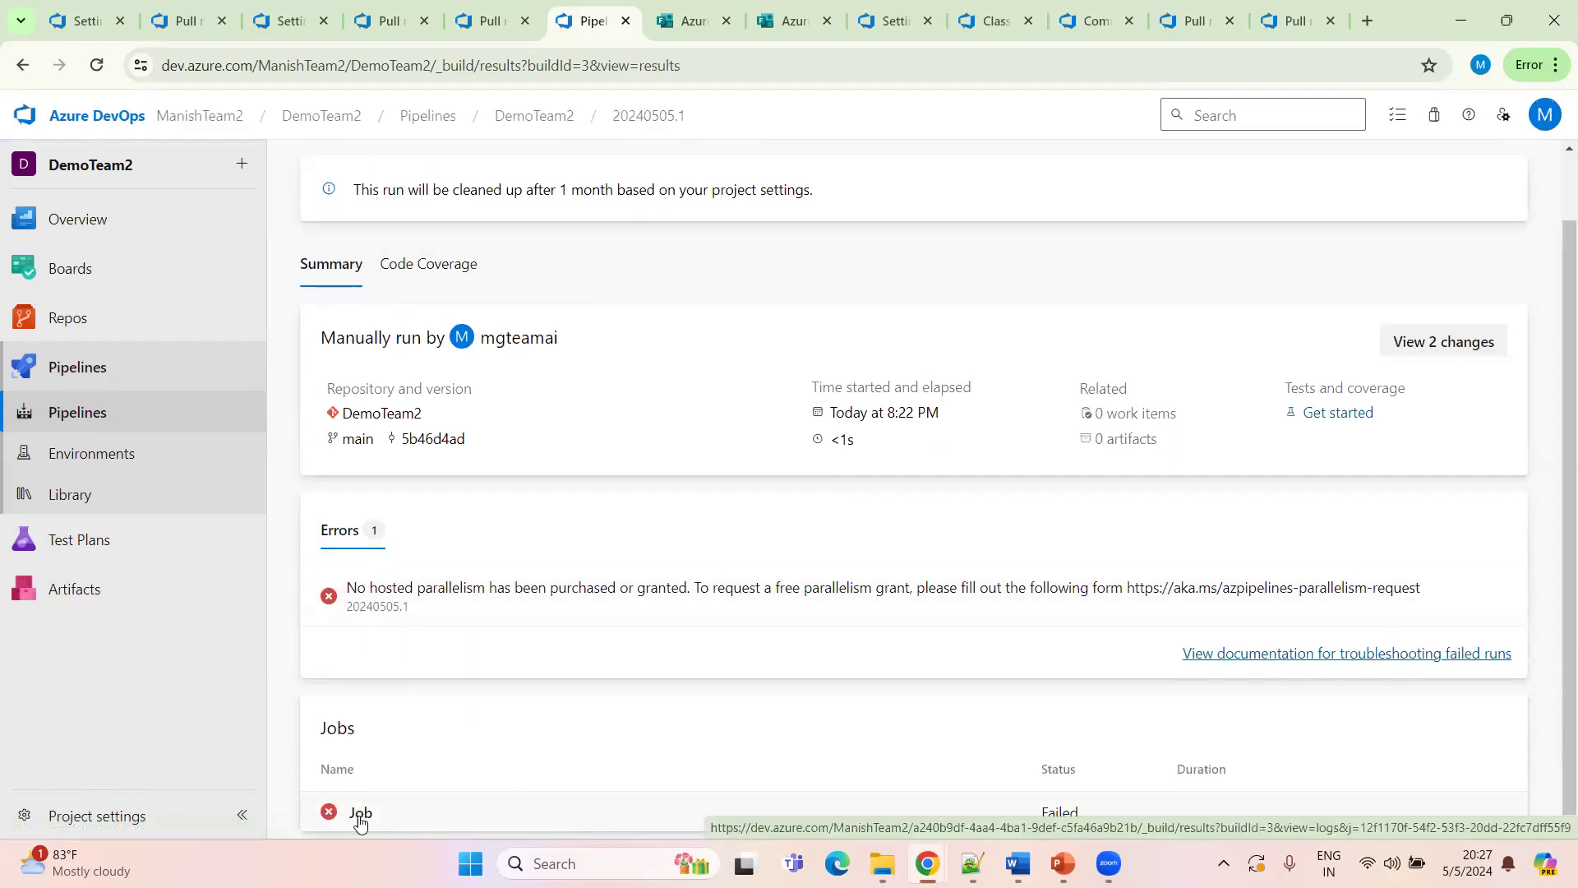
click(360, 814)
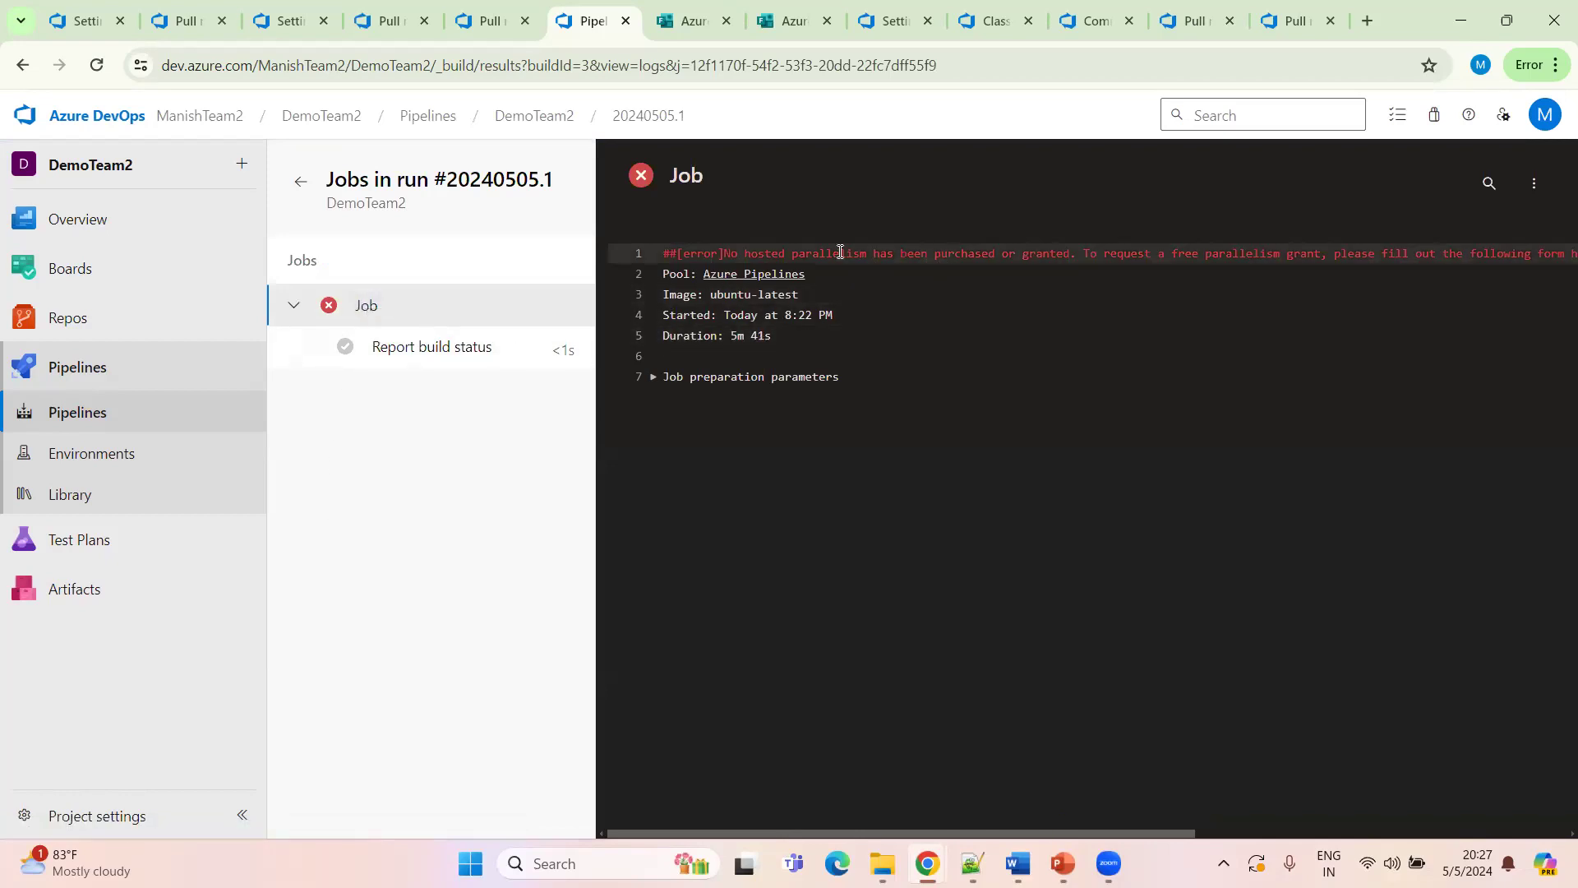
drag(1387, 254, 1560, 245)
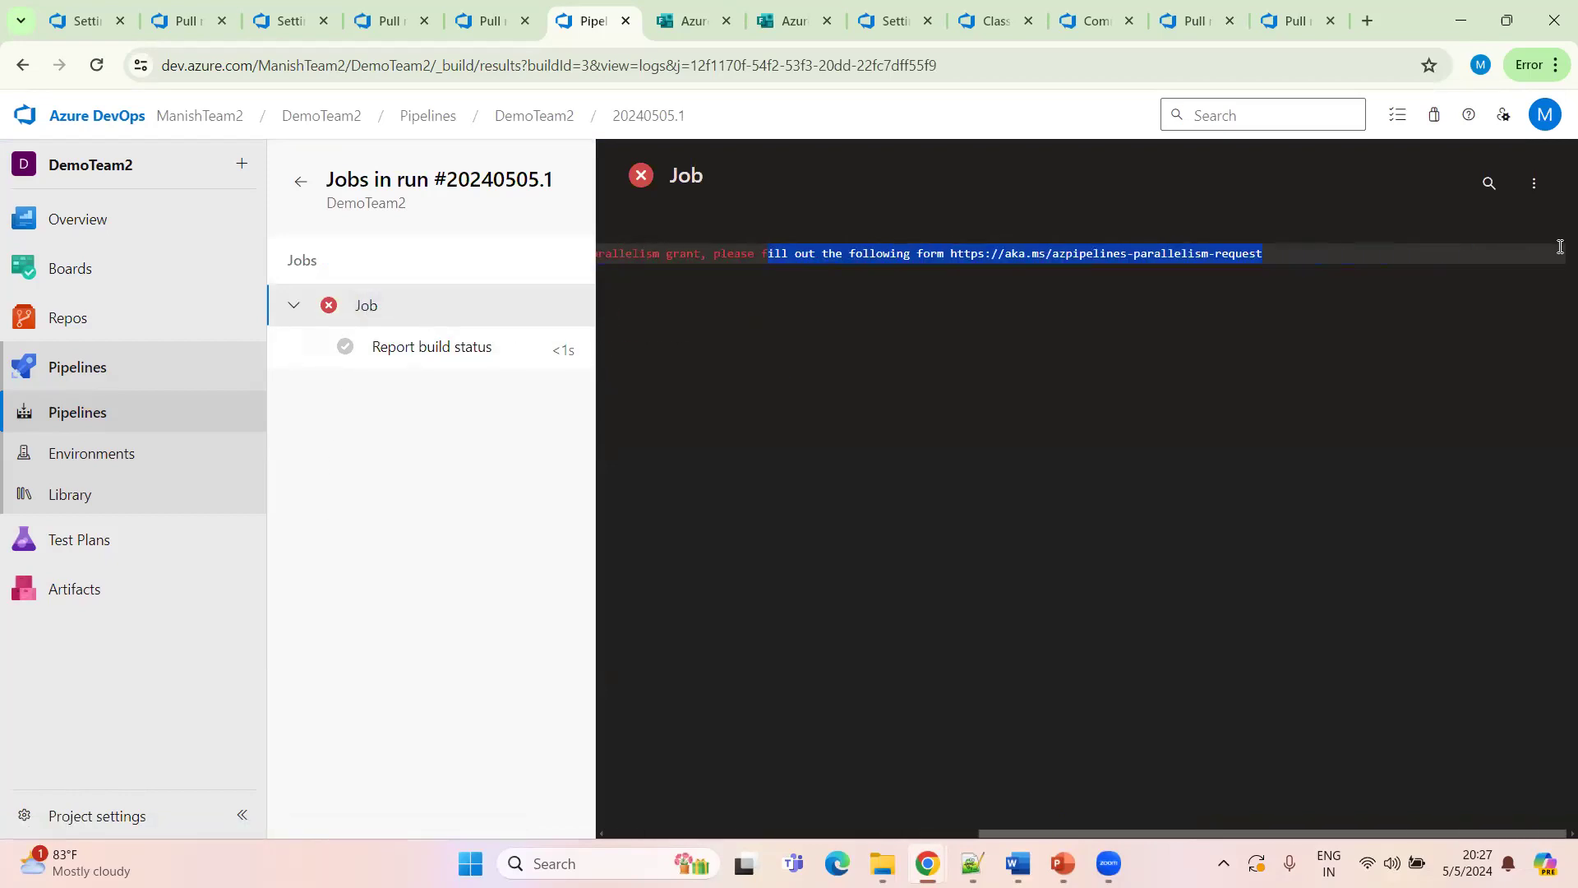
click(969, 250)
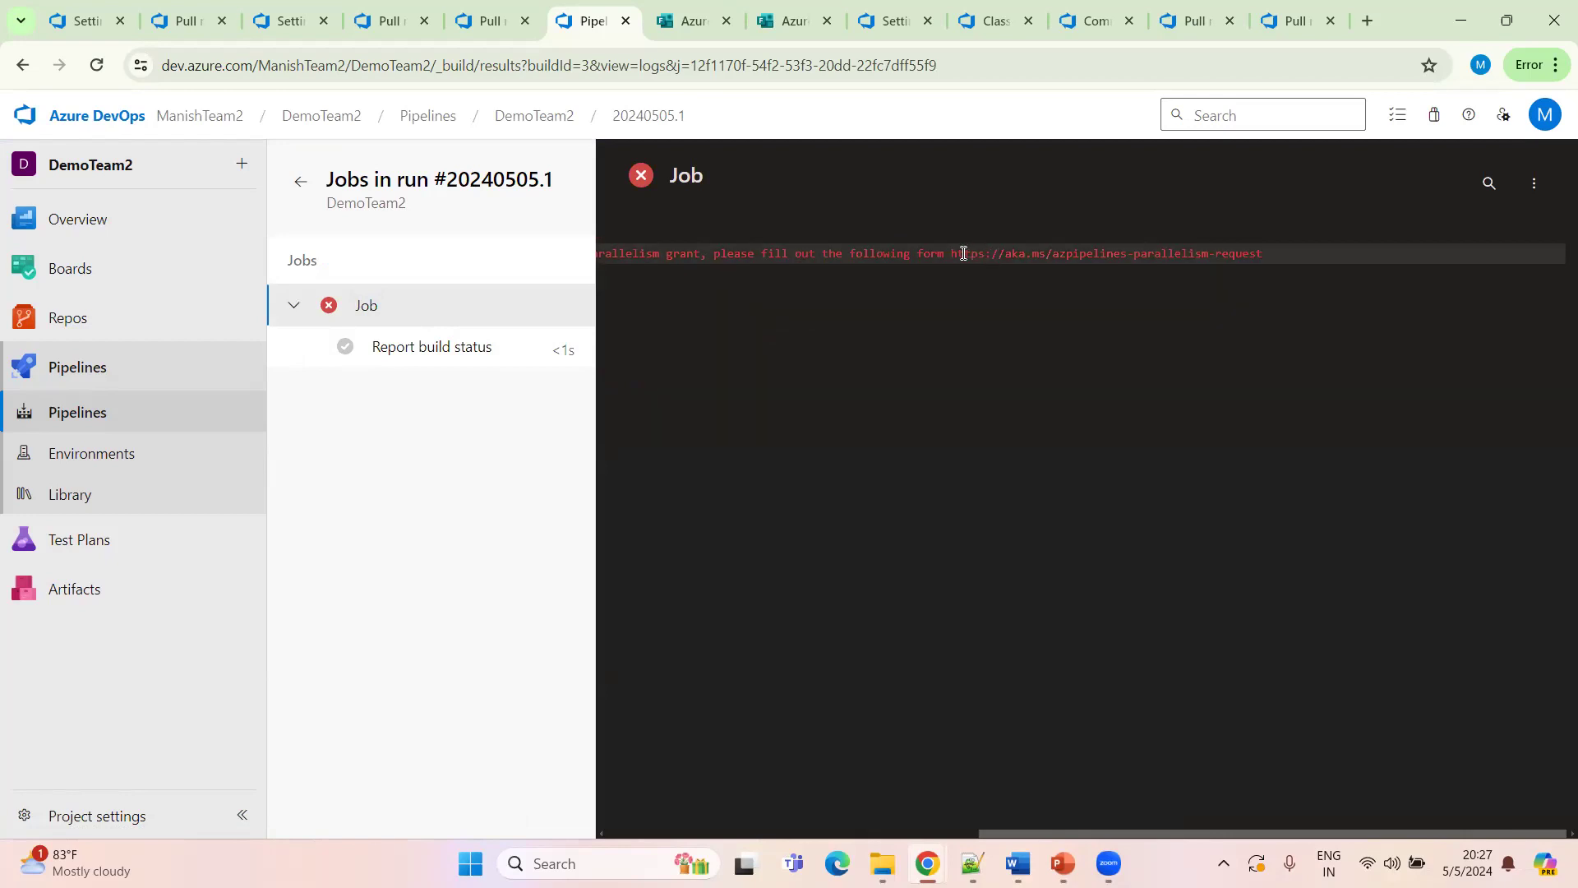
drag(952, 254, 1259, 254)
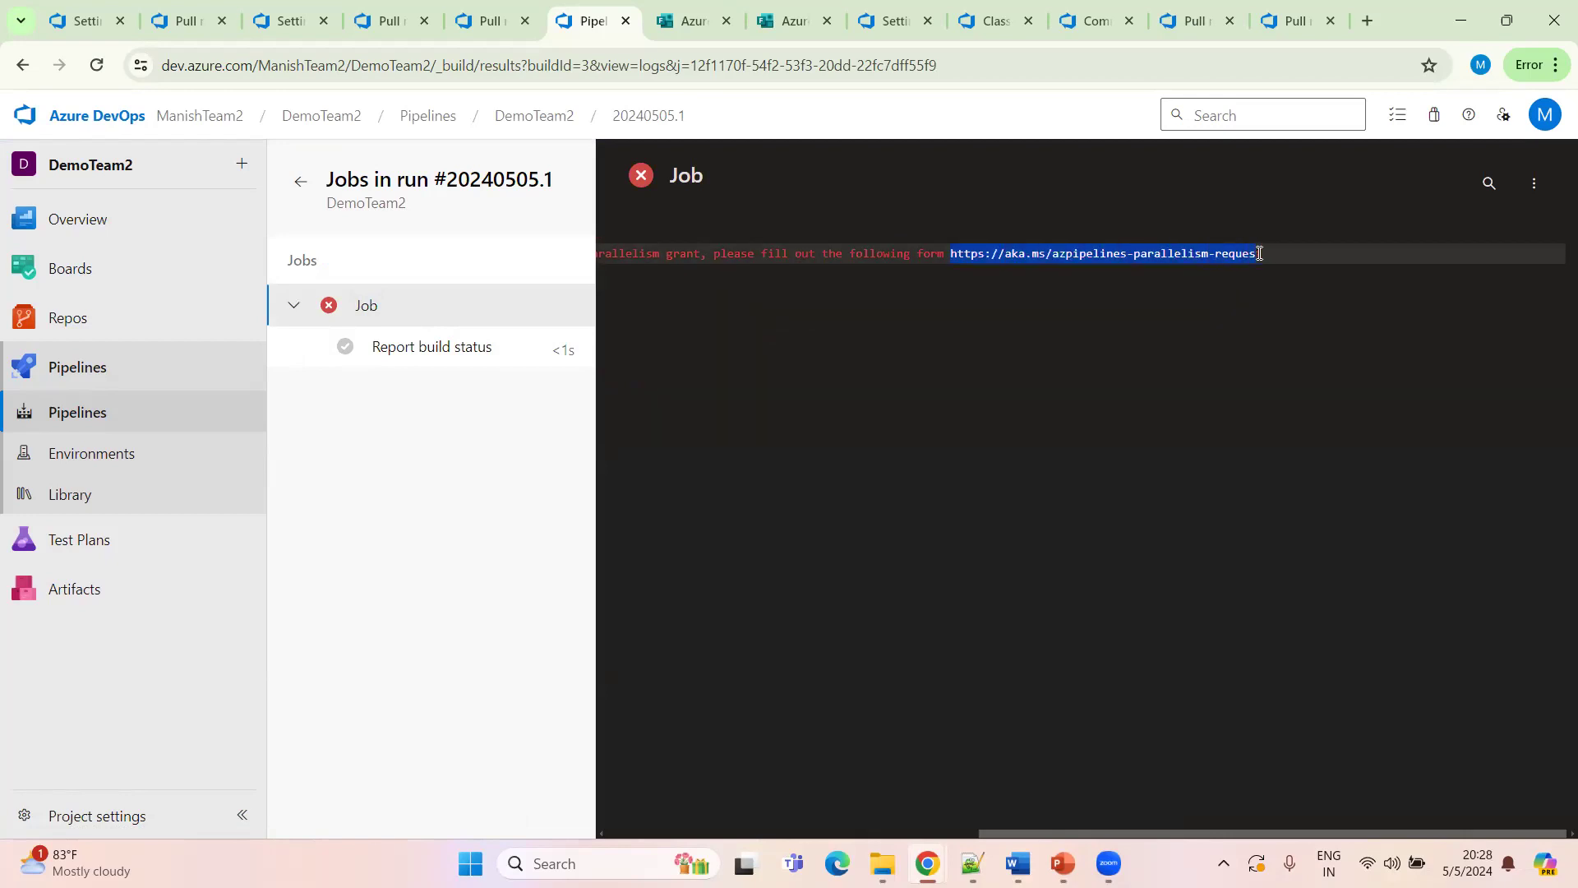
click(1259, 254)
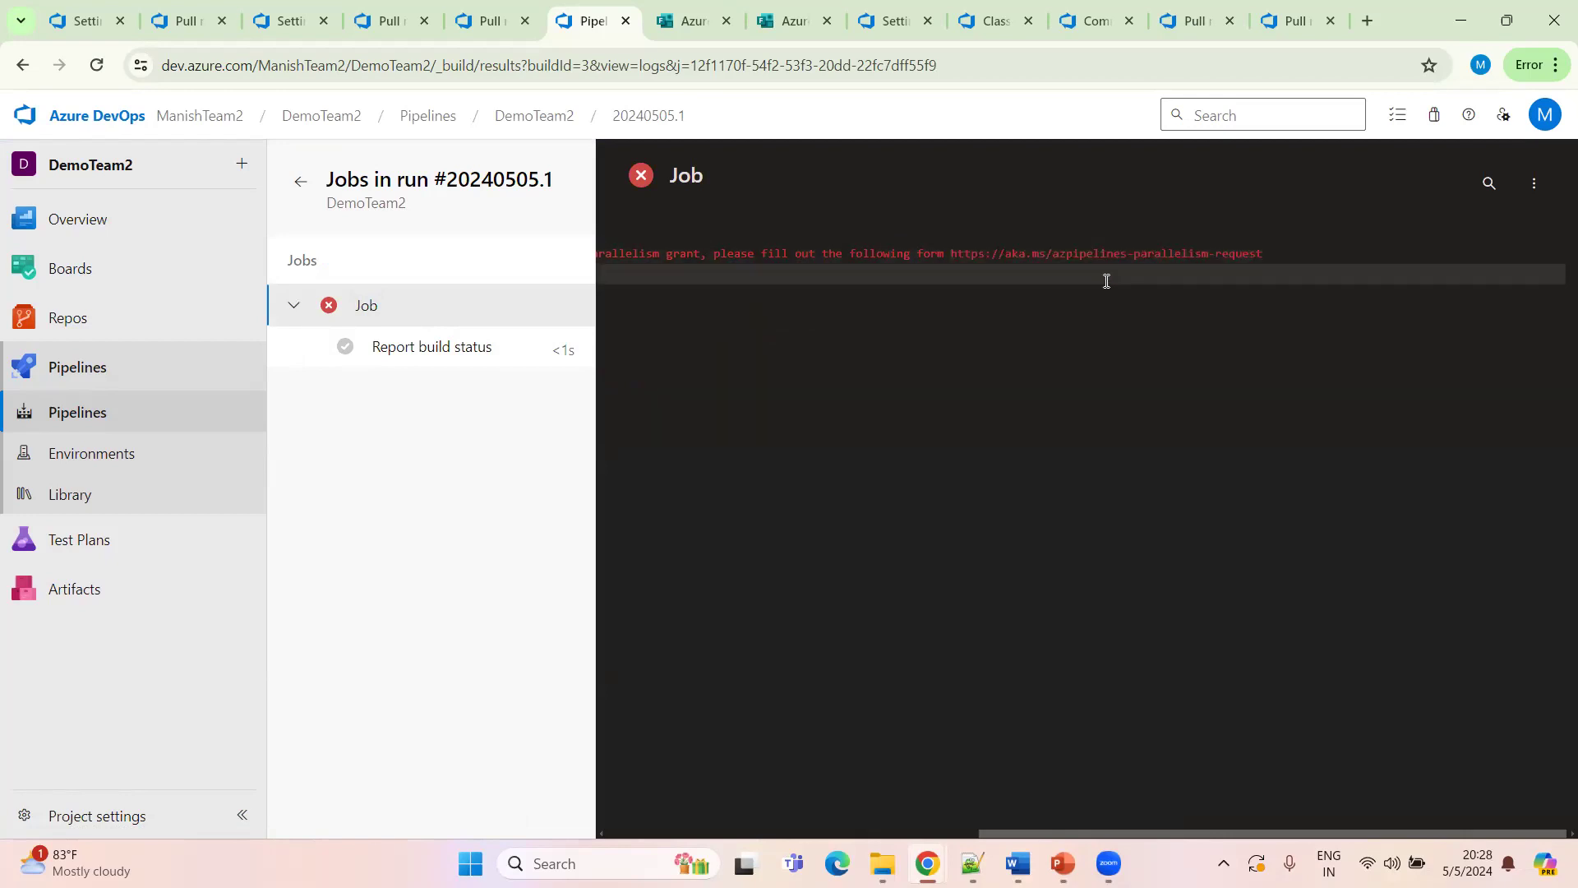
click(952, 289)
click(950, 275)
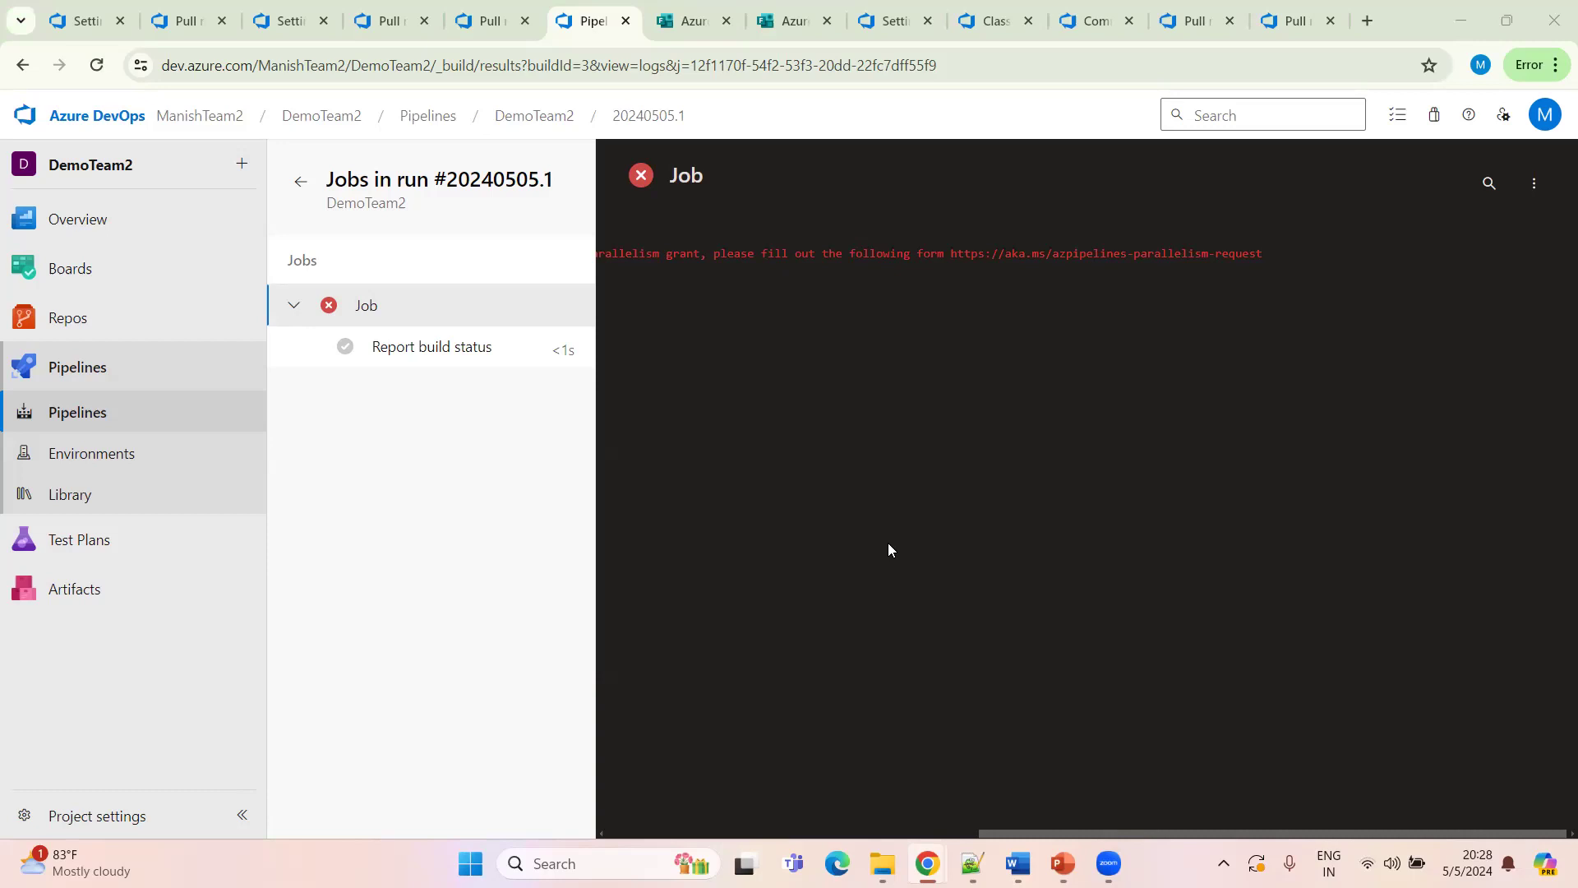
Open the ManishTeam2 organization's project list in a new tab
click(300, 191)
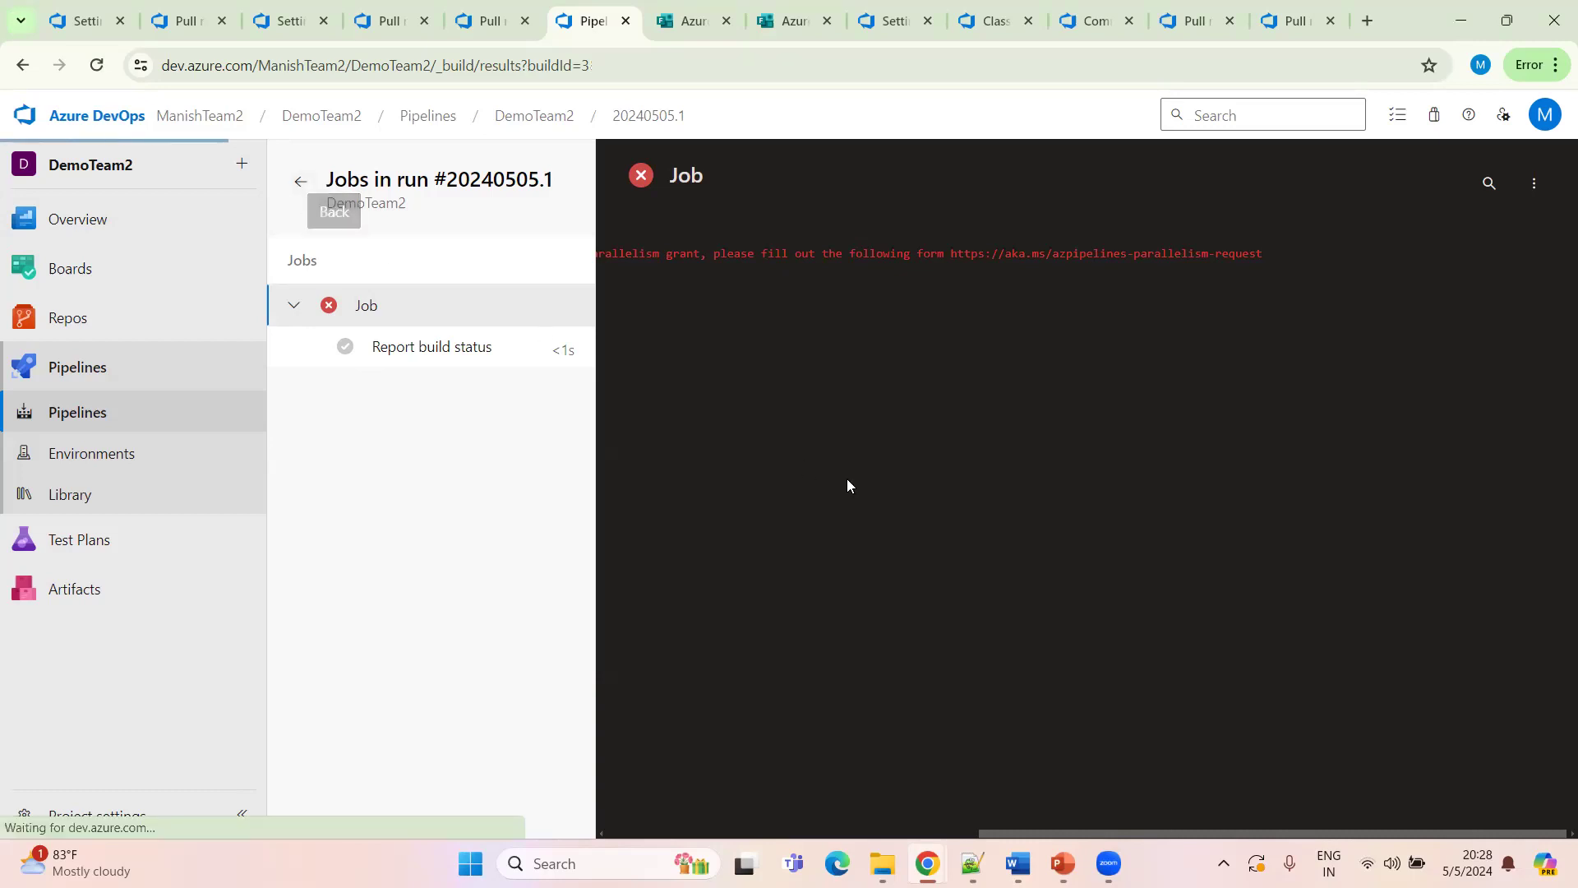
middle_click(205, 117)
click(644, 20)
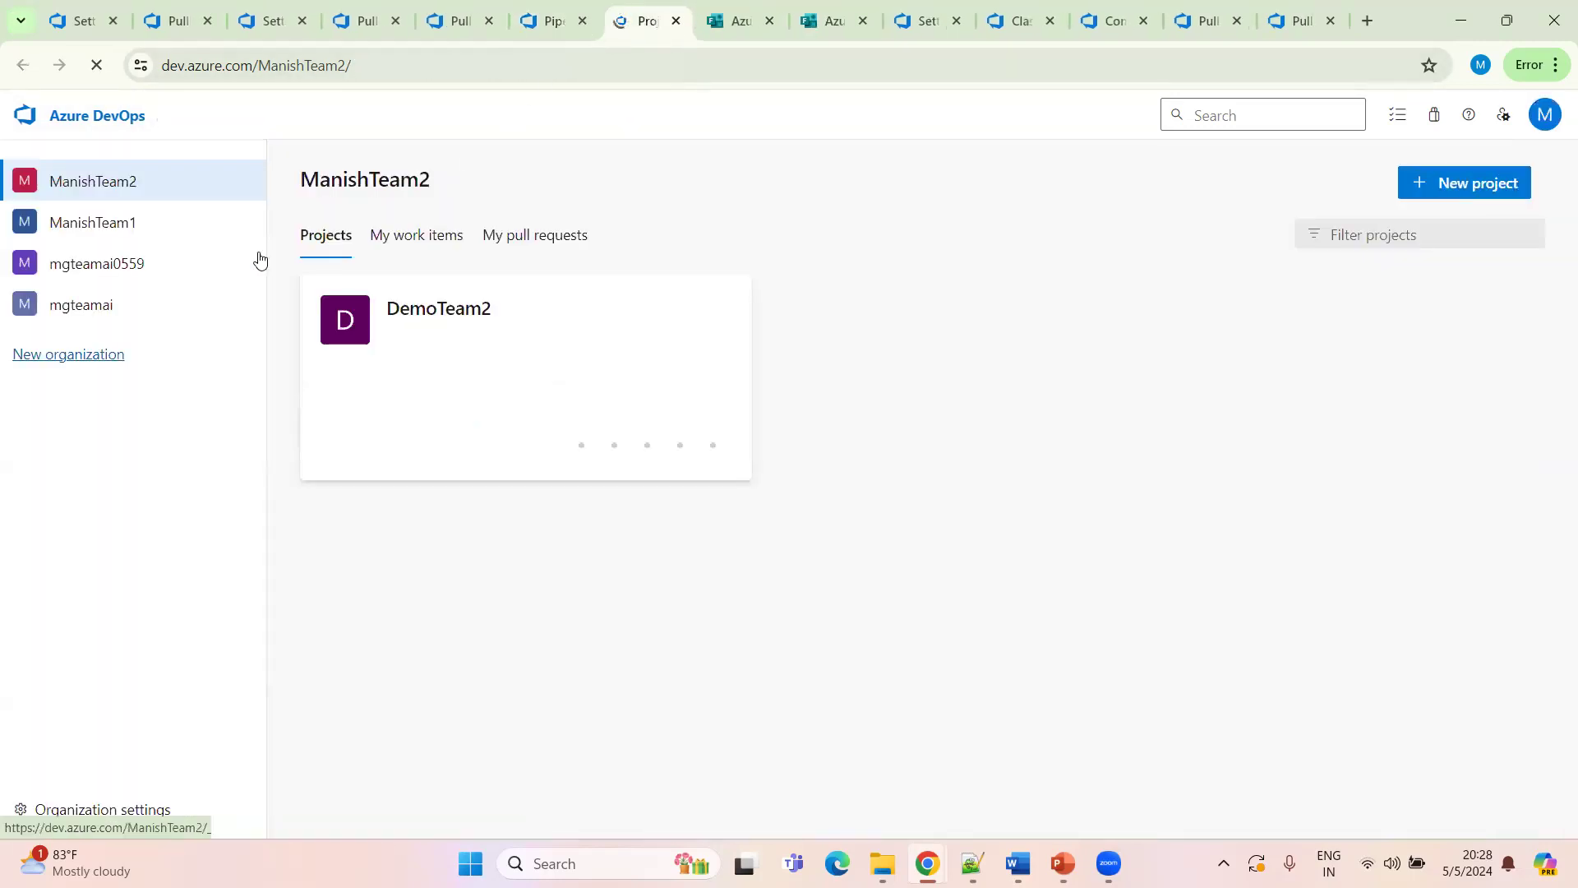
Browse the projects and Pipelines pages of the other organizations, mgteamai and ManishTeam1
click(91, 269)
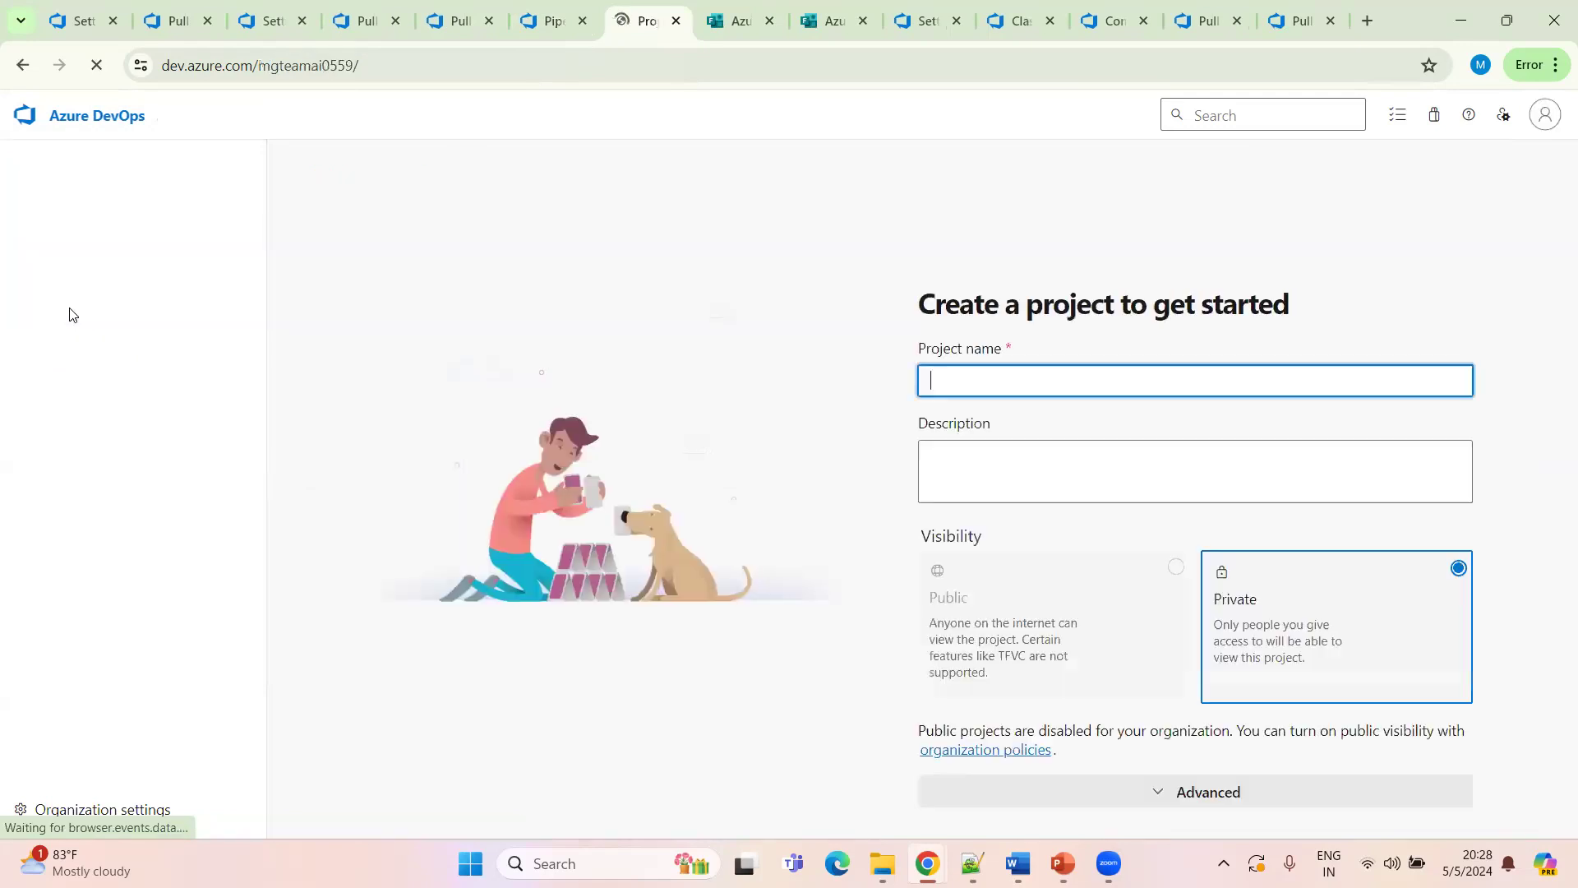
click(80, 312)
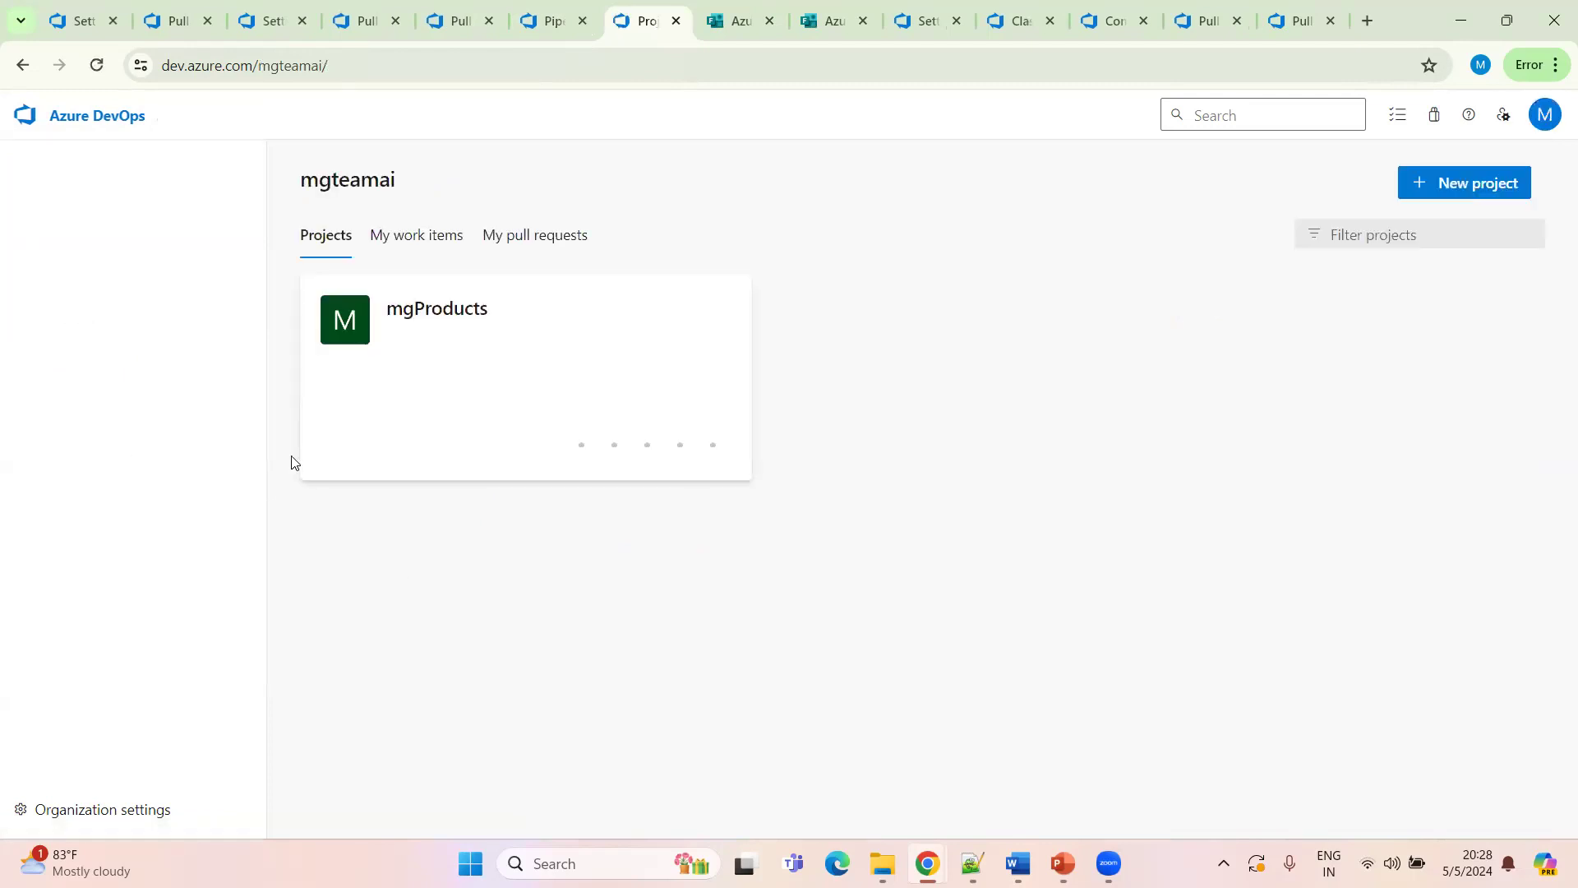
click(421, 354)
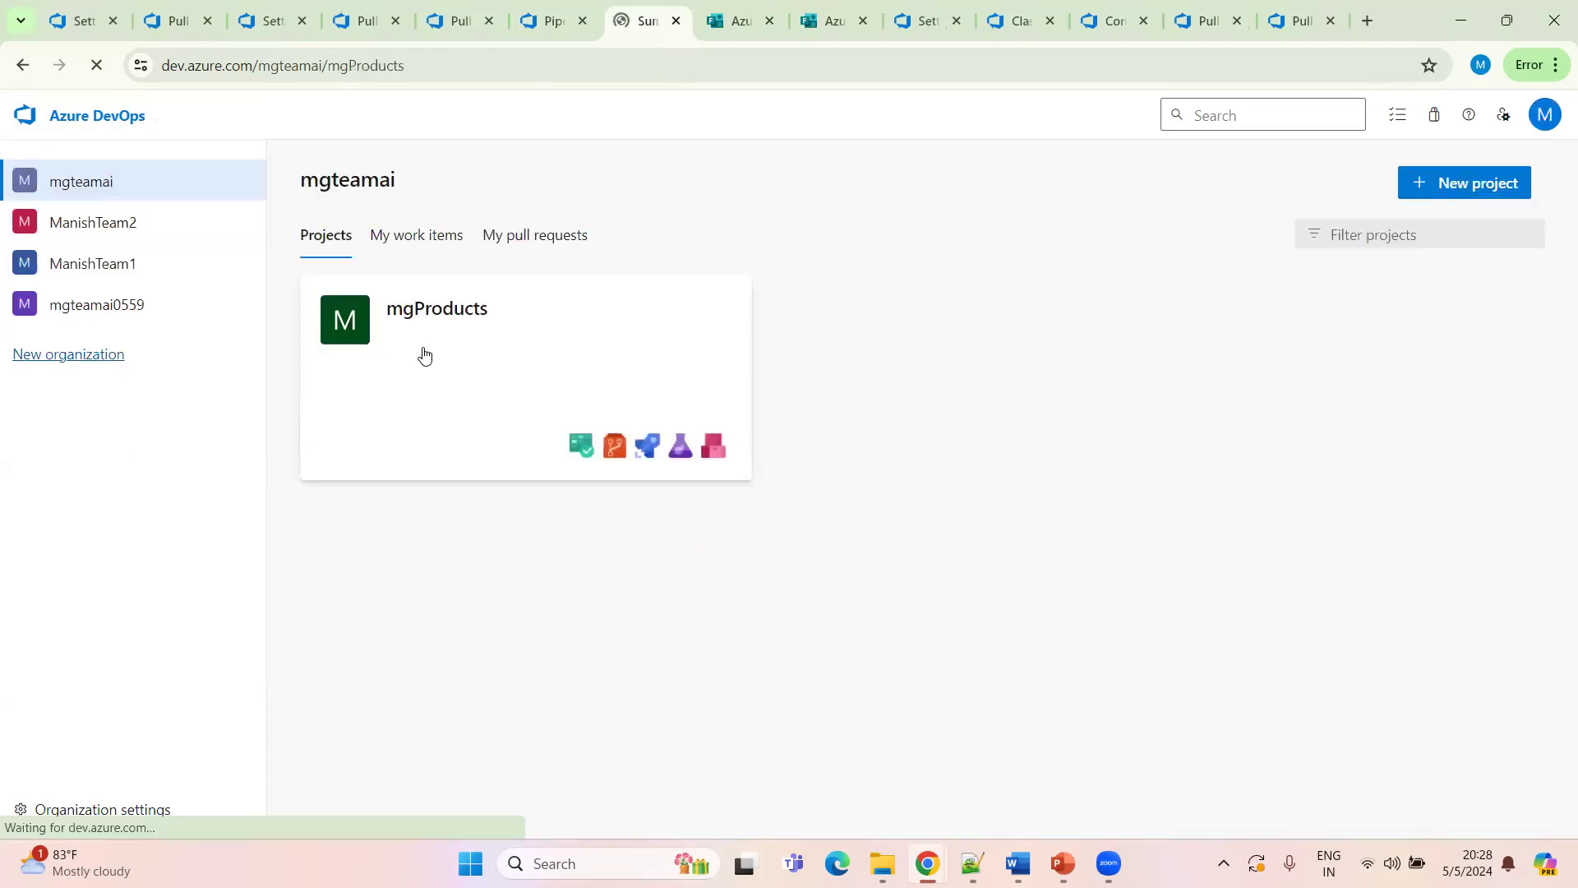
click(82, 492)
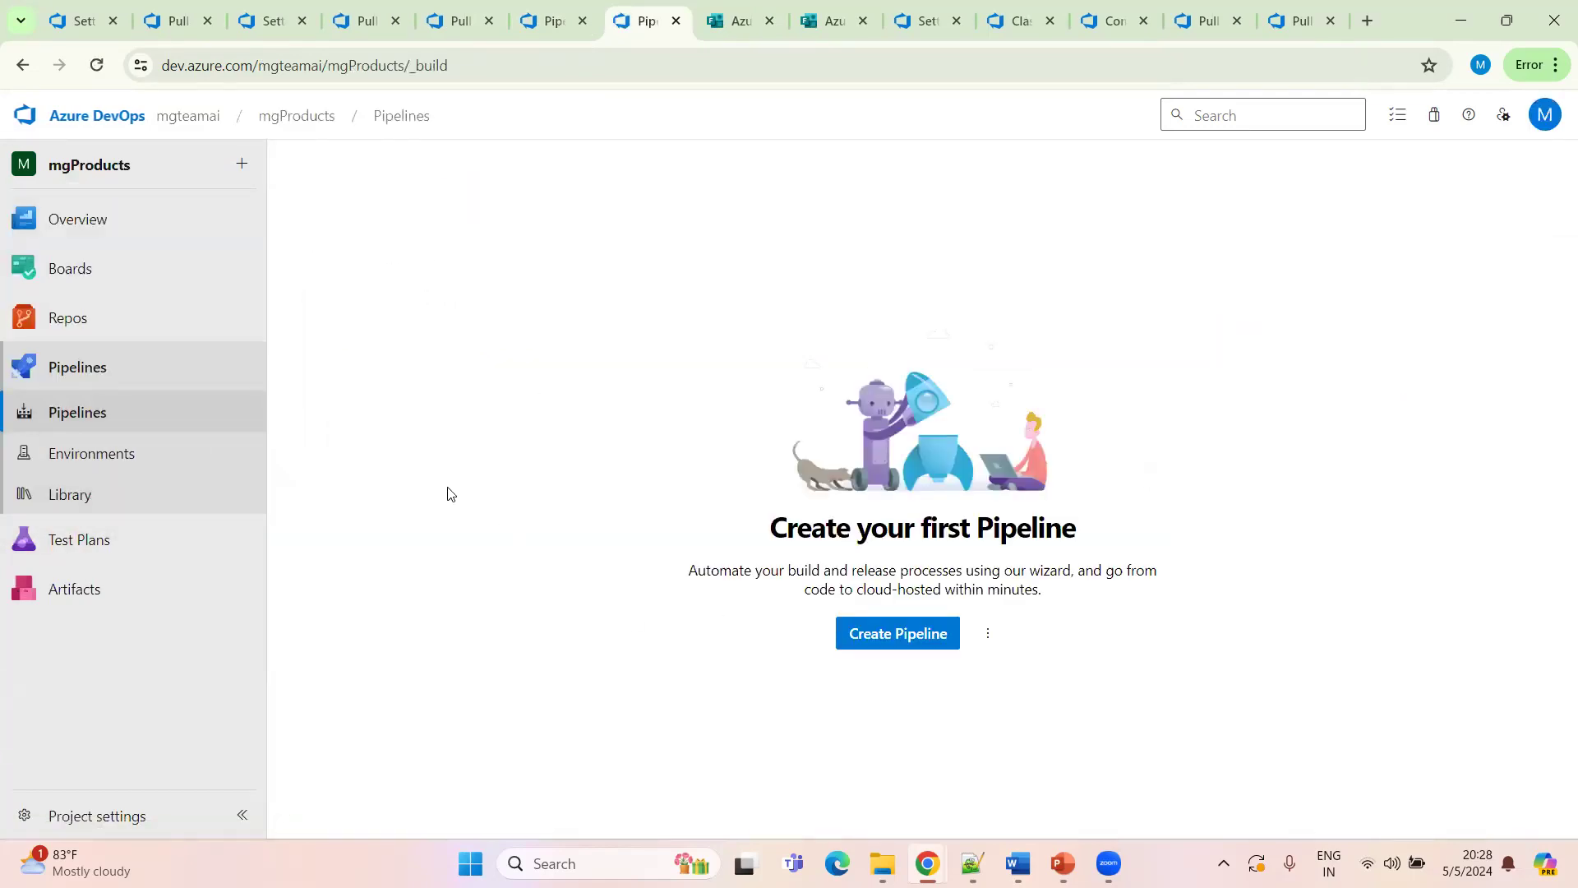
mouse_move(128, 558)
click(95, 375)
click(107, 119)
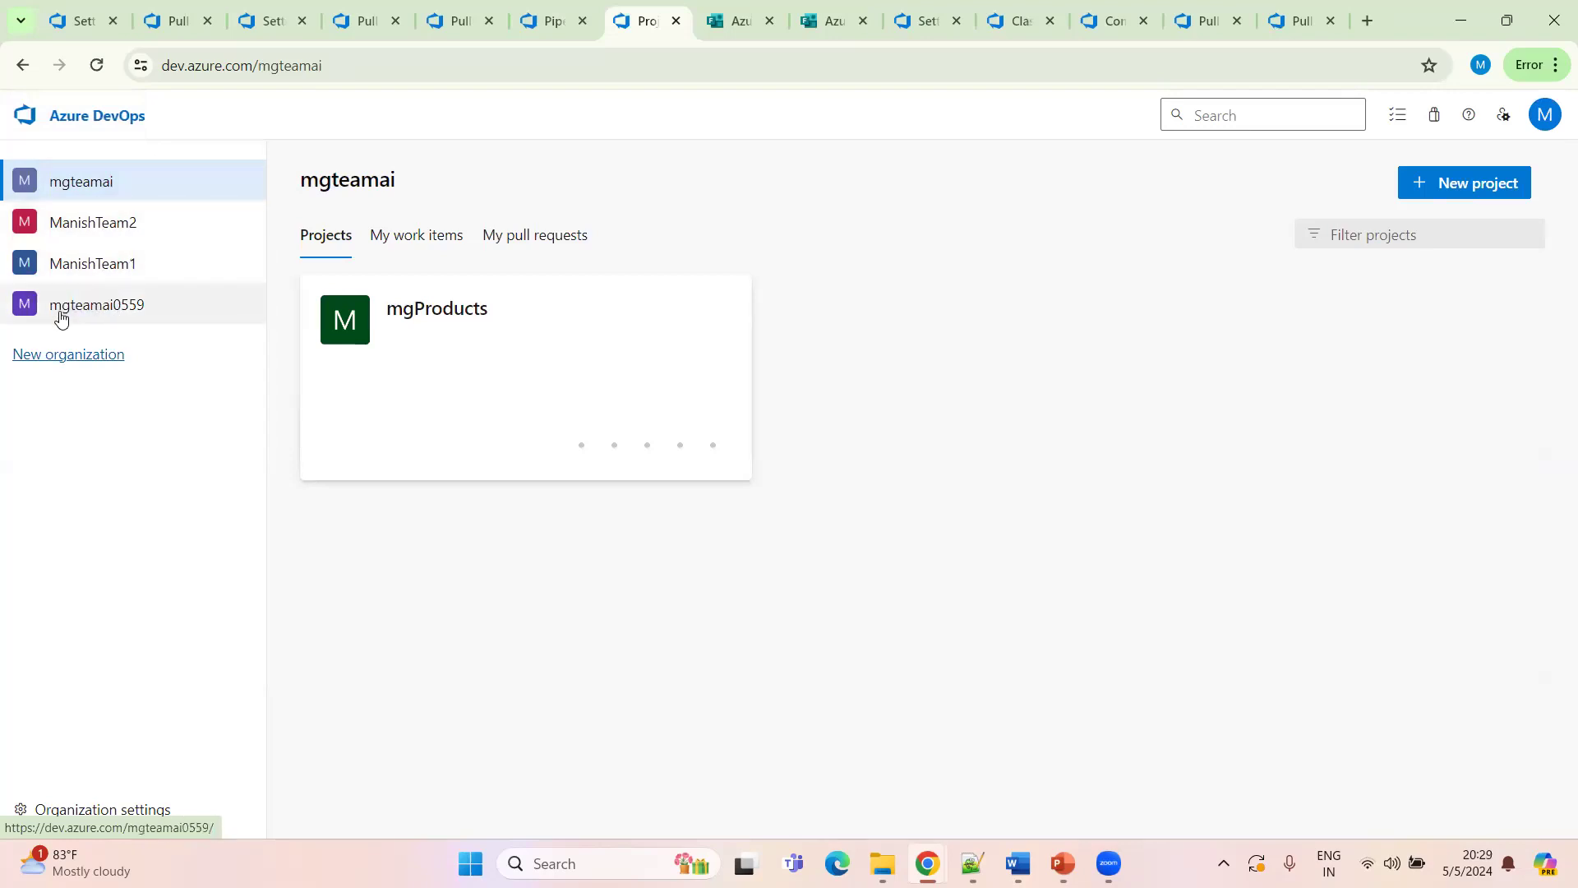
click(87, 270)
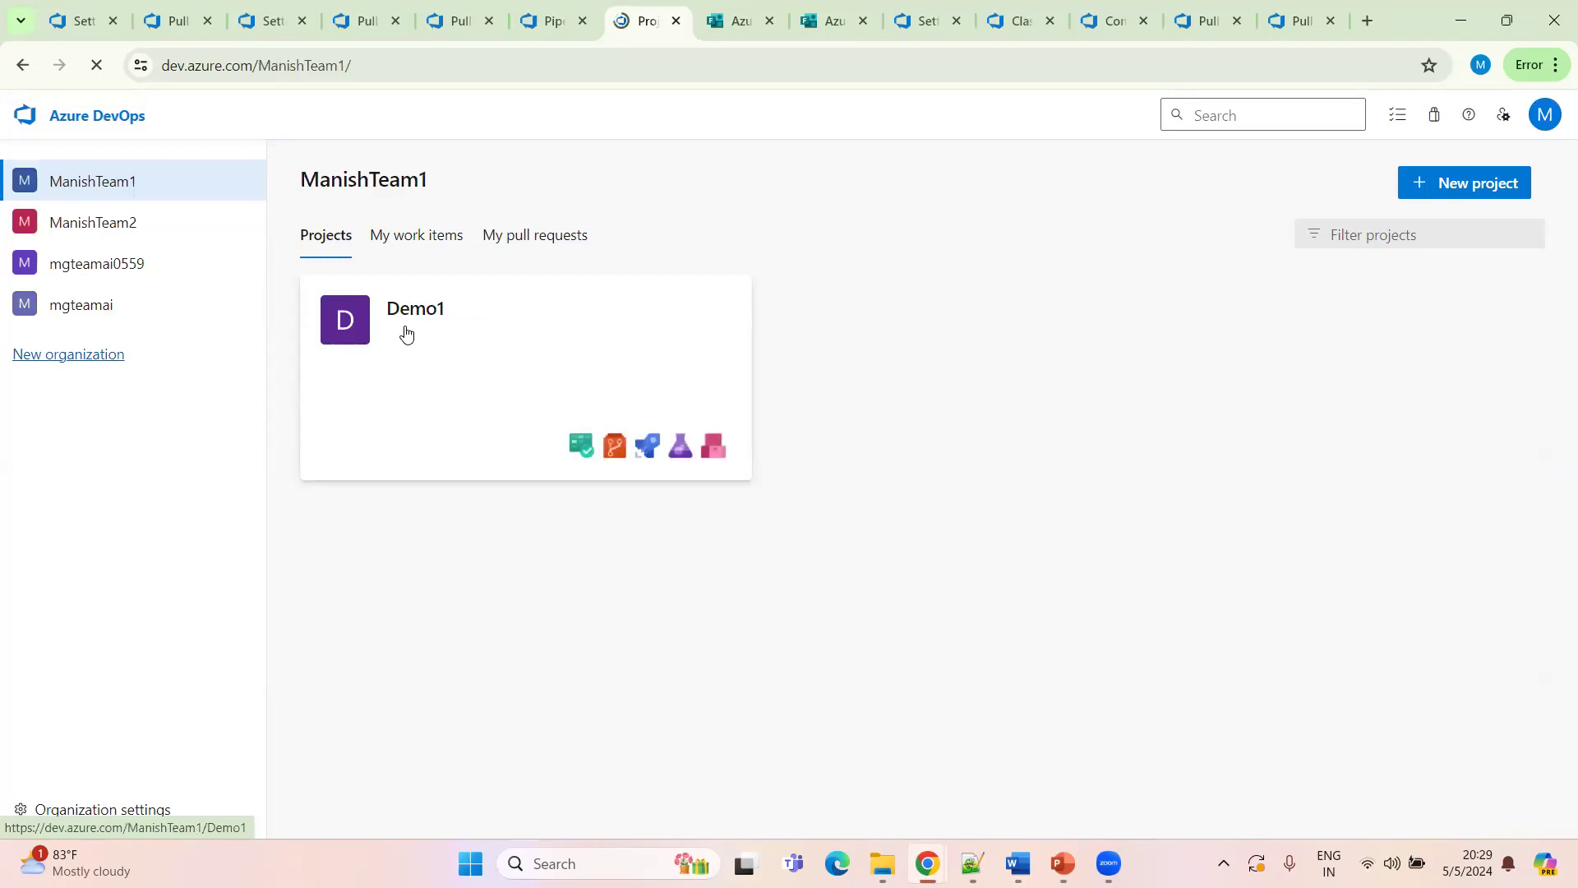
click(461, 366)
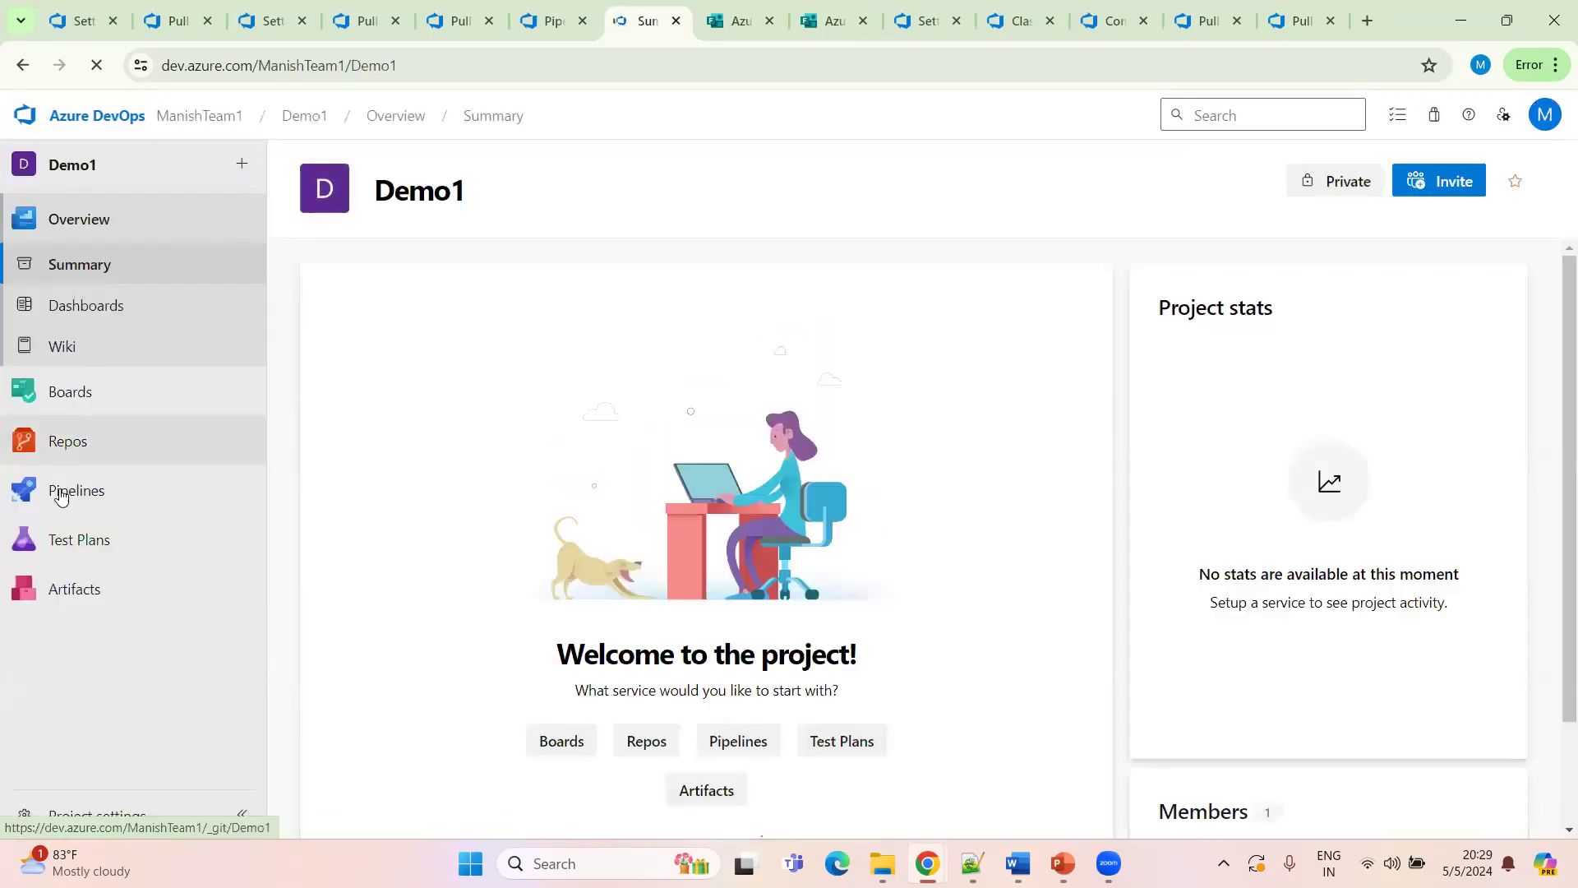
mouse_move(175, 501)
click(319, 521)
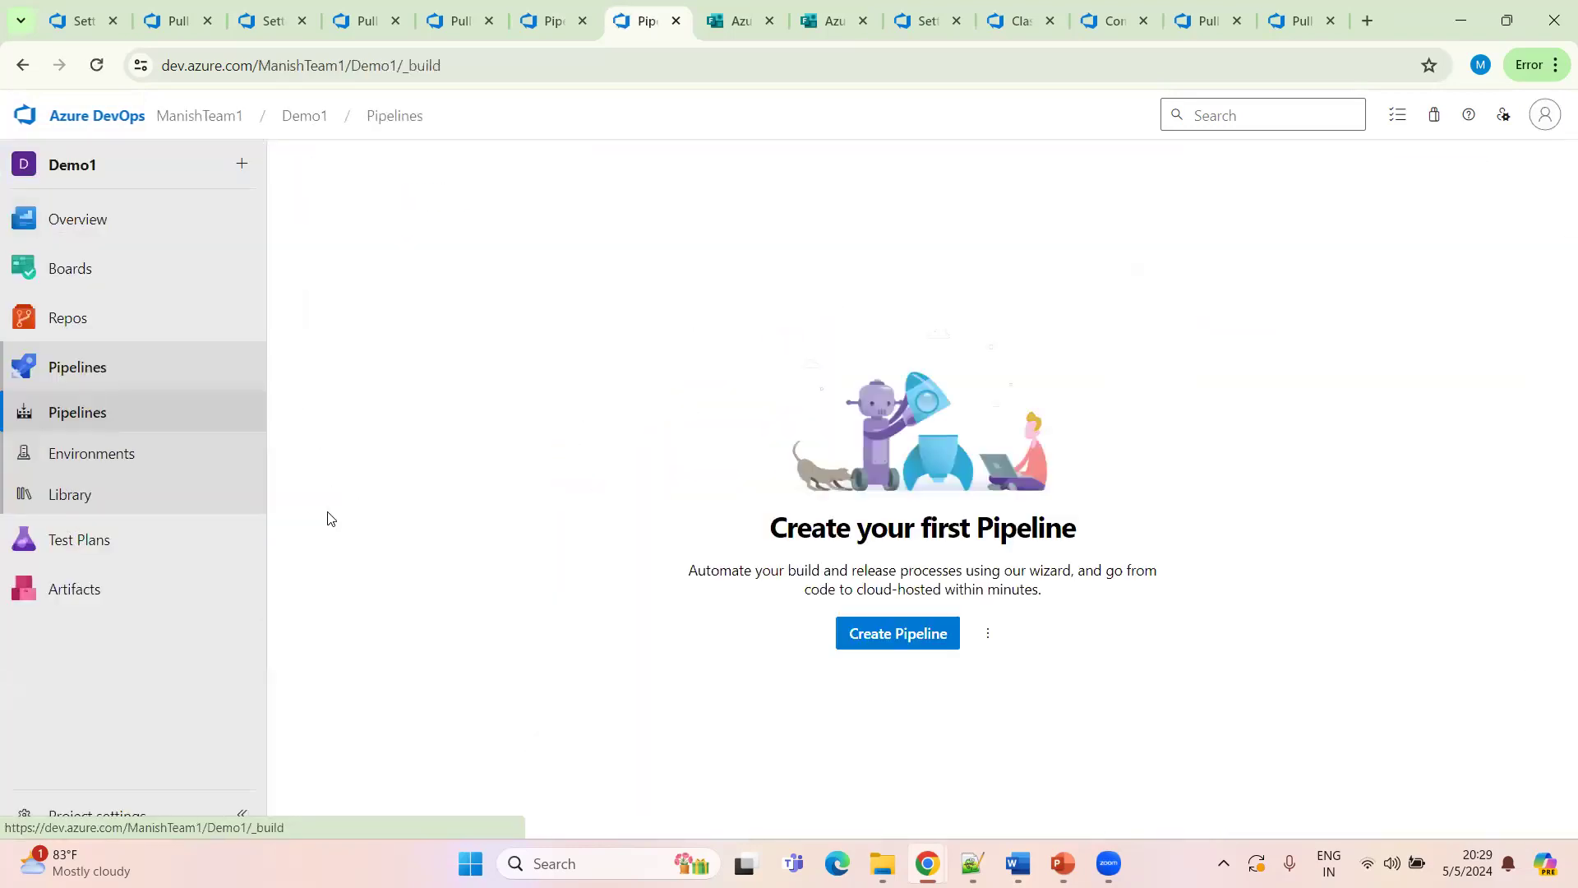
click(83, 118)
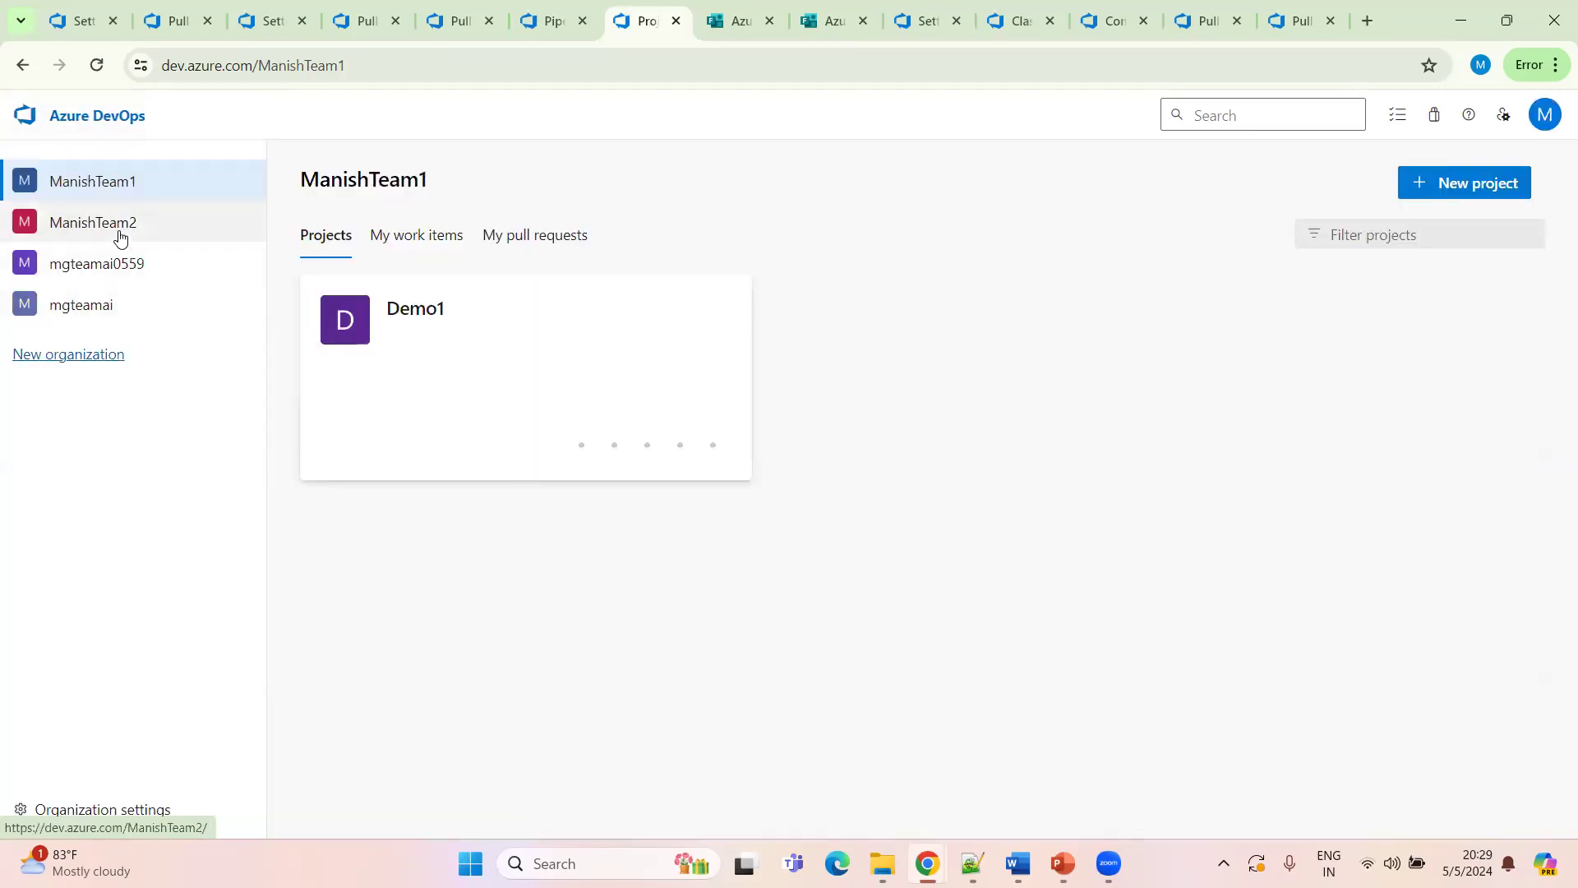
In DemoTeam2's list of all pipelines, create a new folder named DevOps Batch 3
click(120, 237)
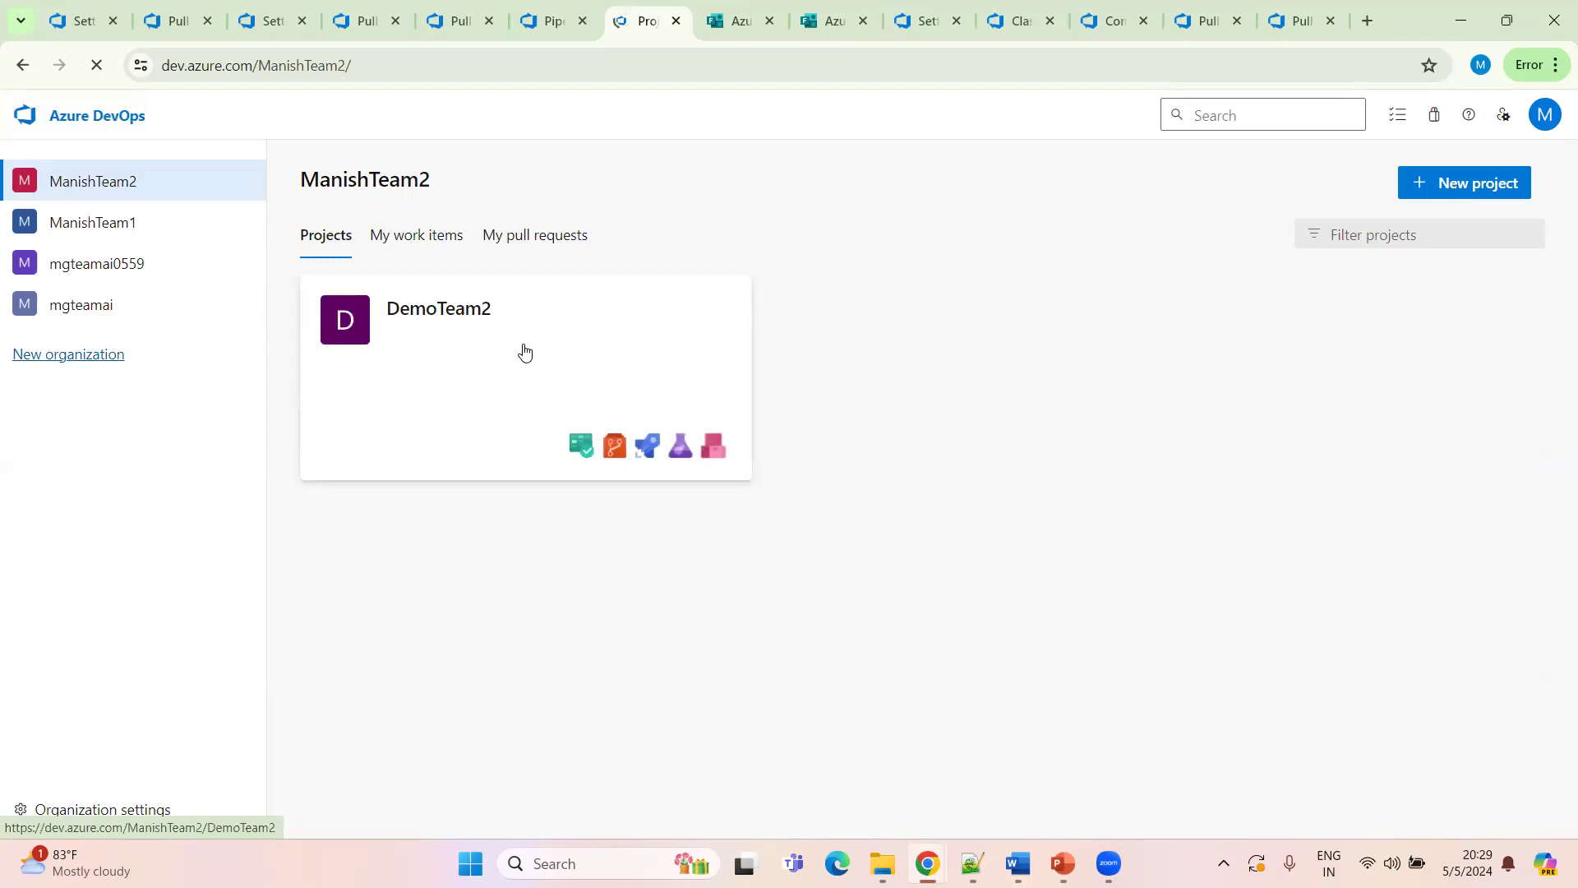
click(475, 359)
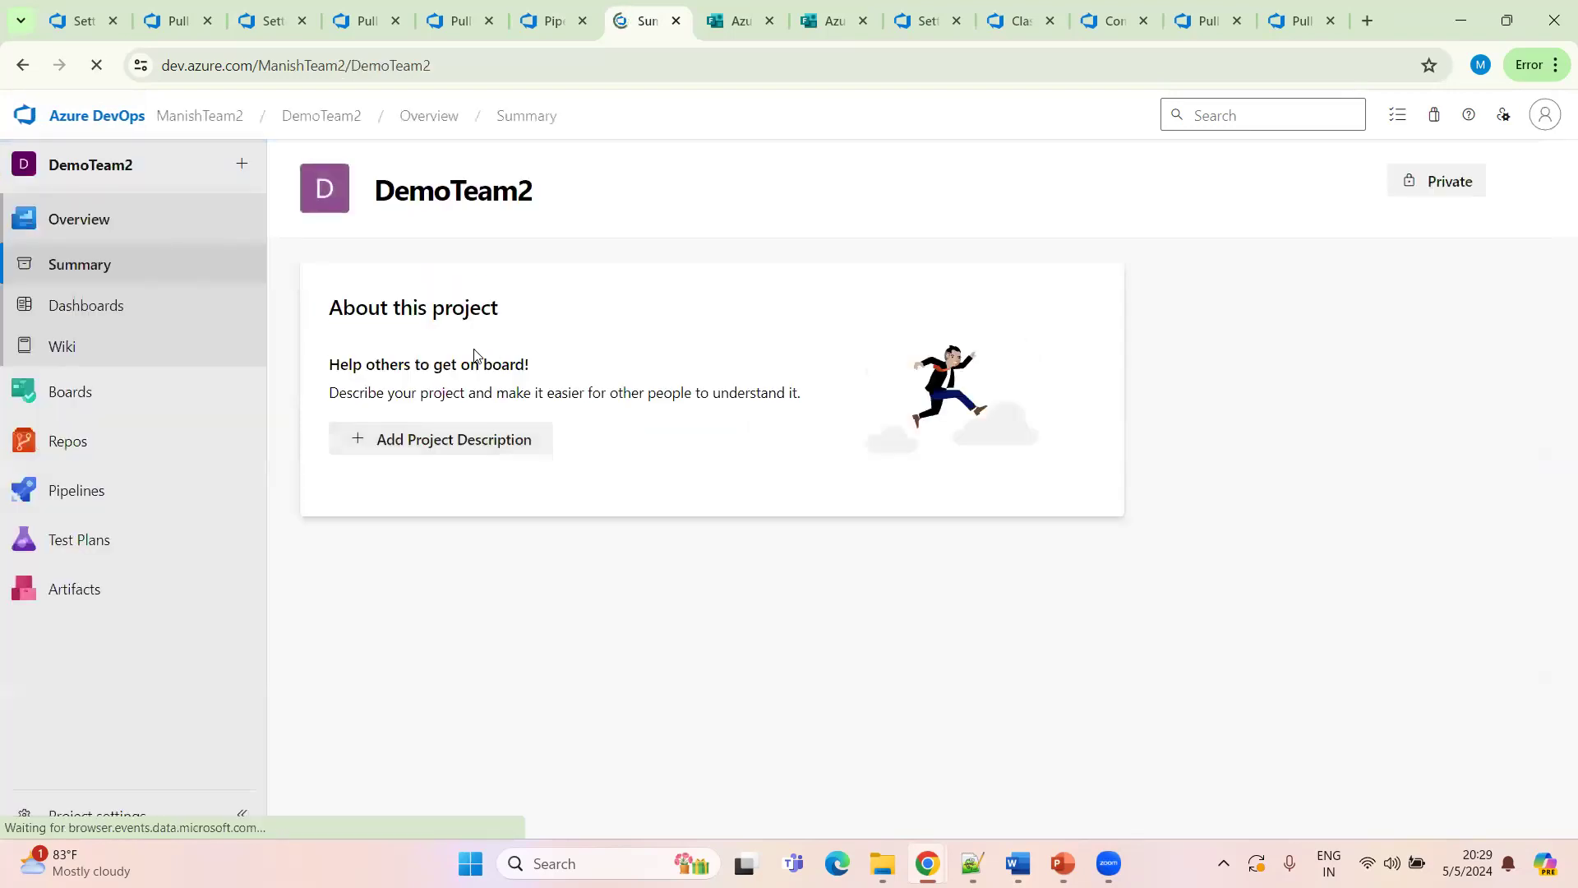
mouse_move(272, 509)
click(333, 524)
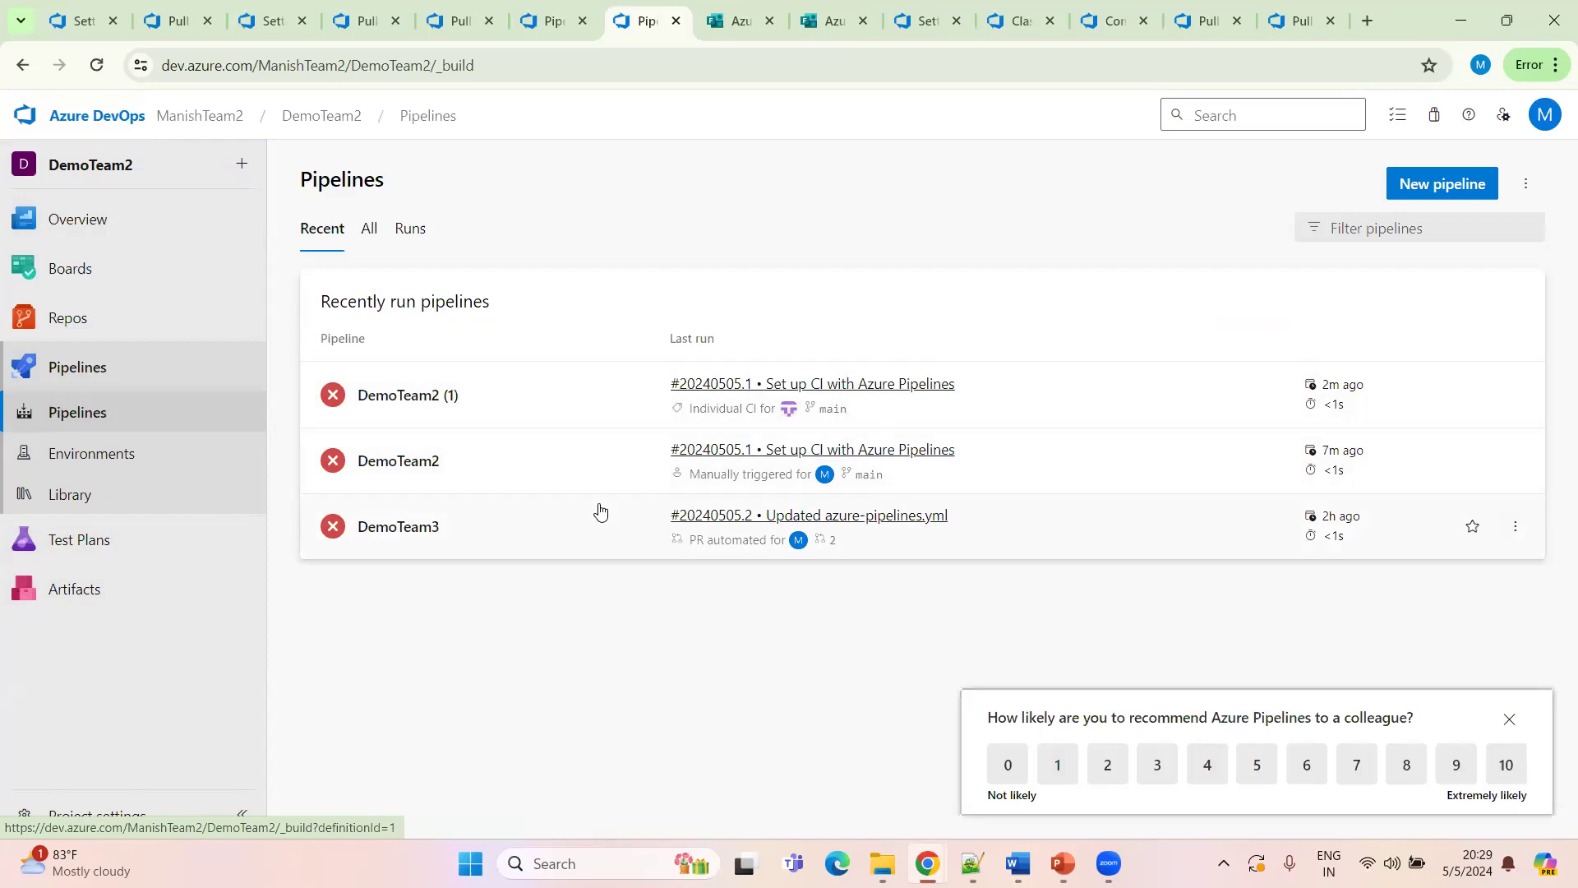
click(367, 234)
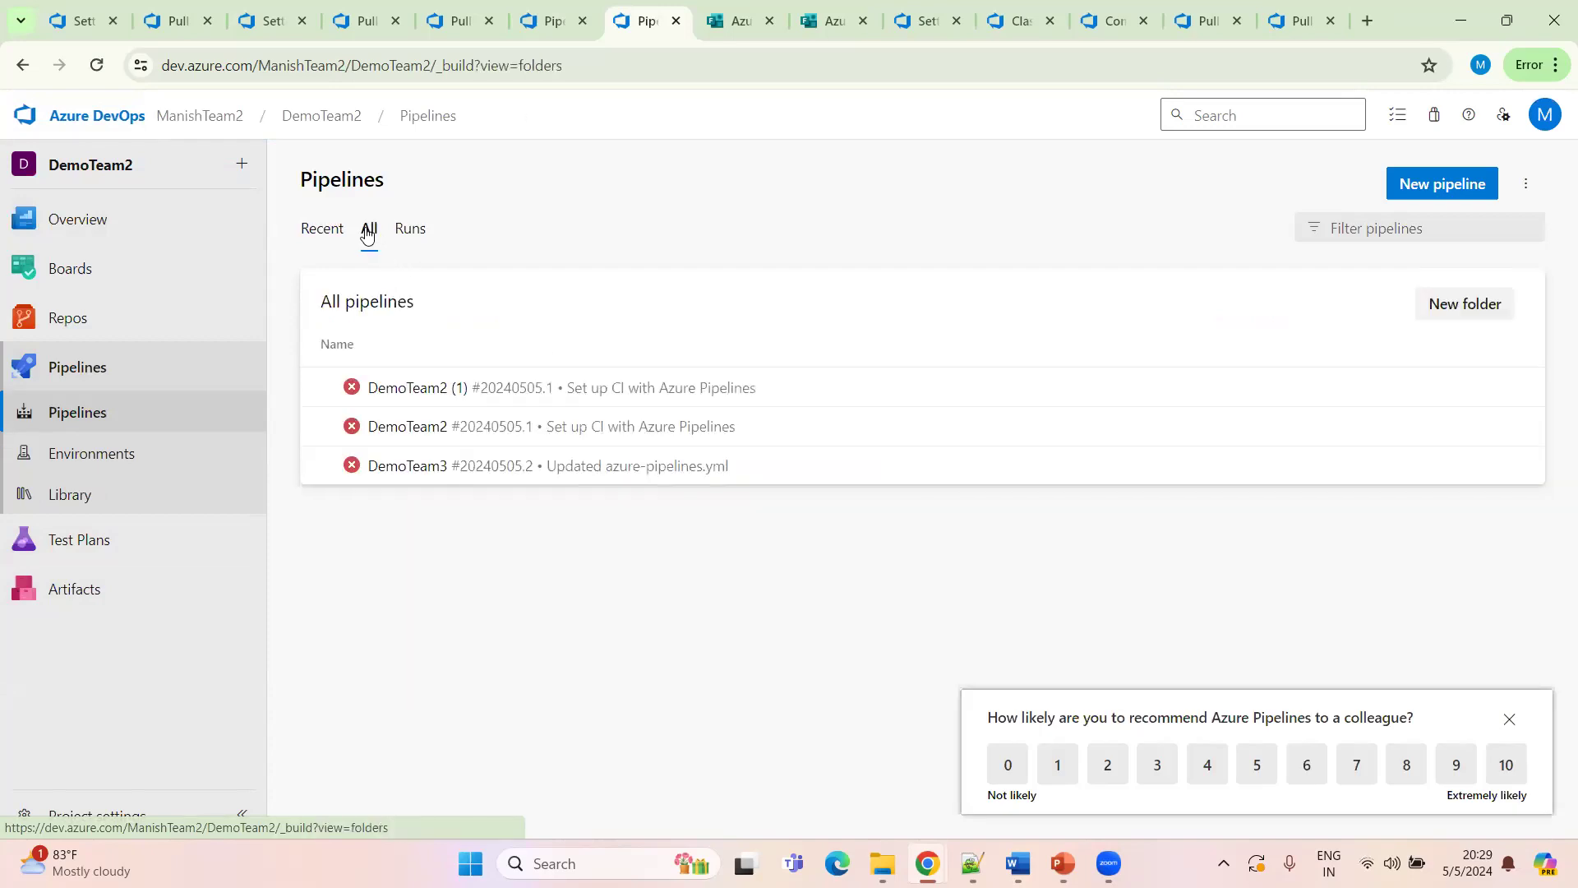
click(1468, 308)
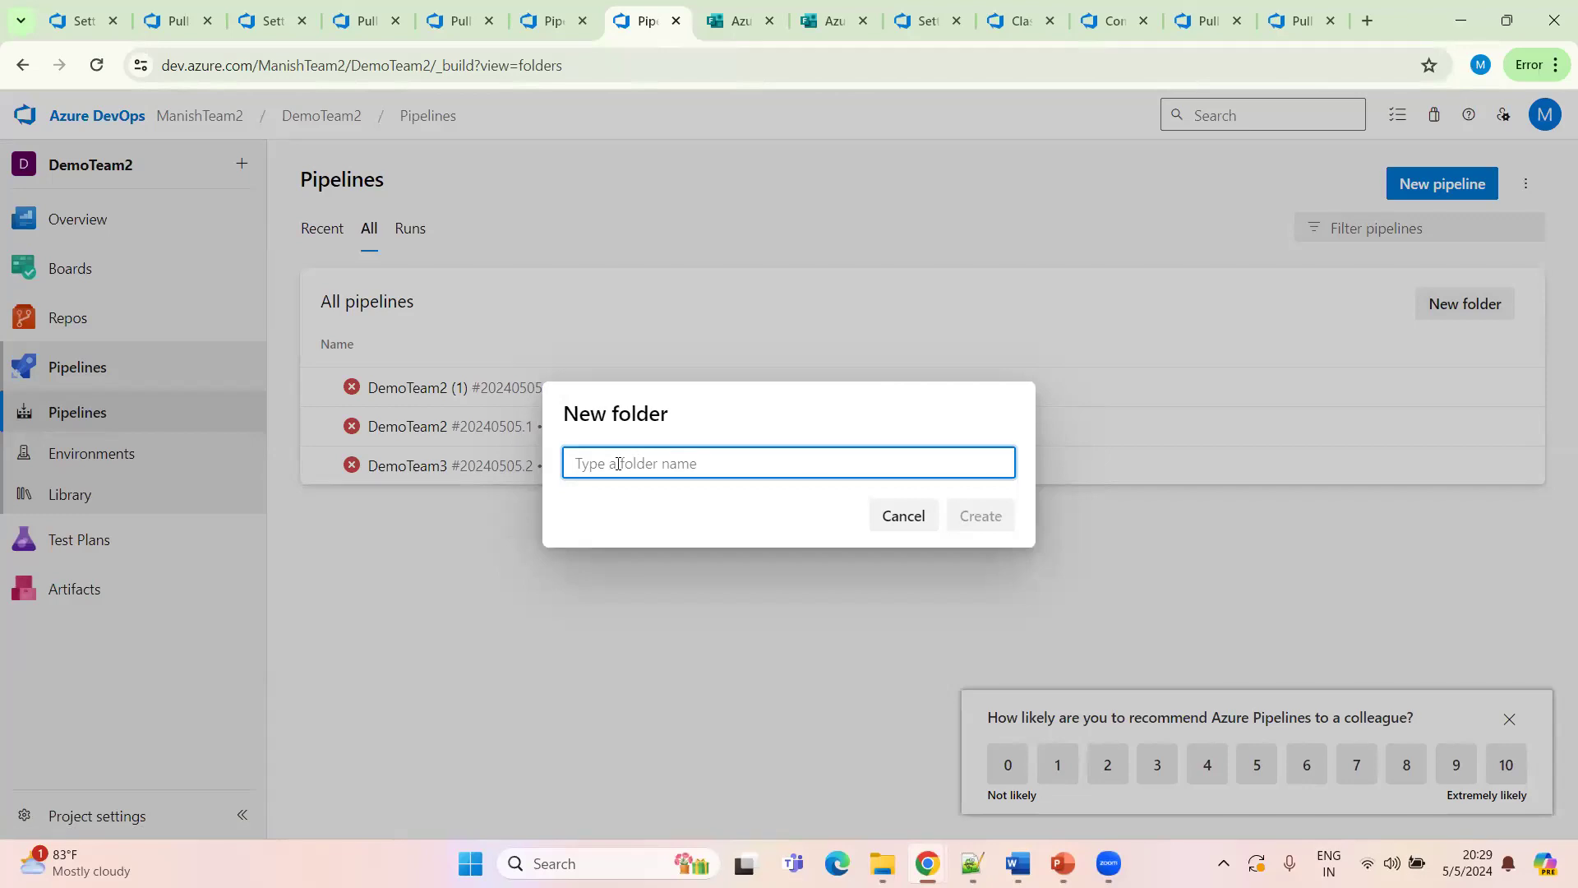
text(DevOps)
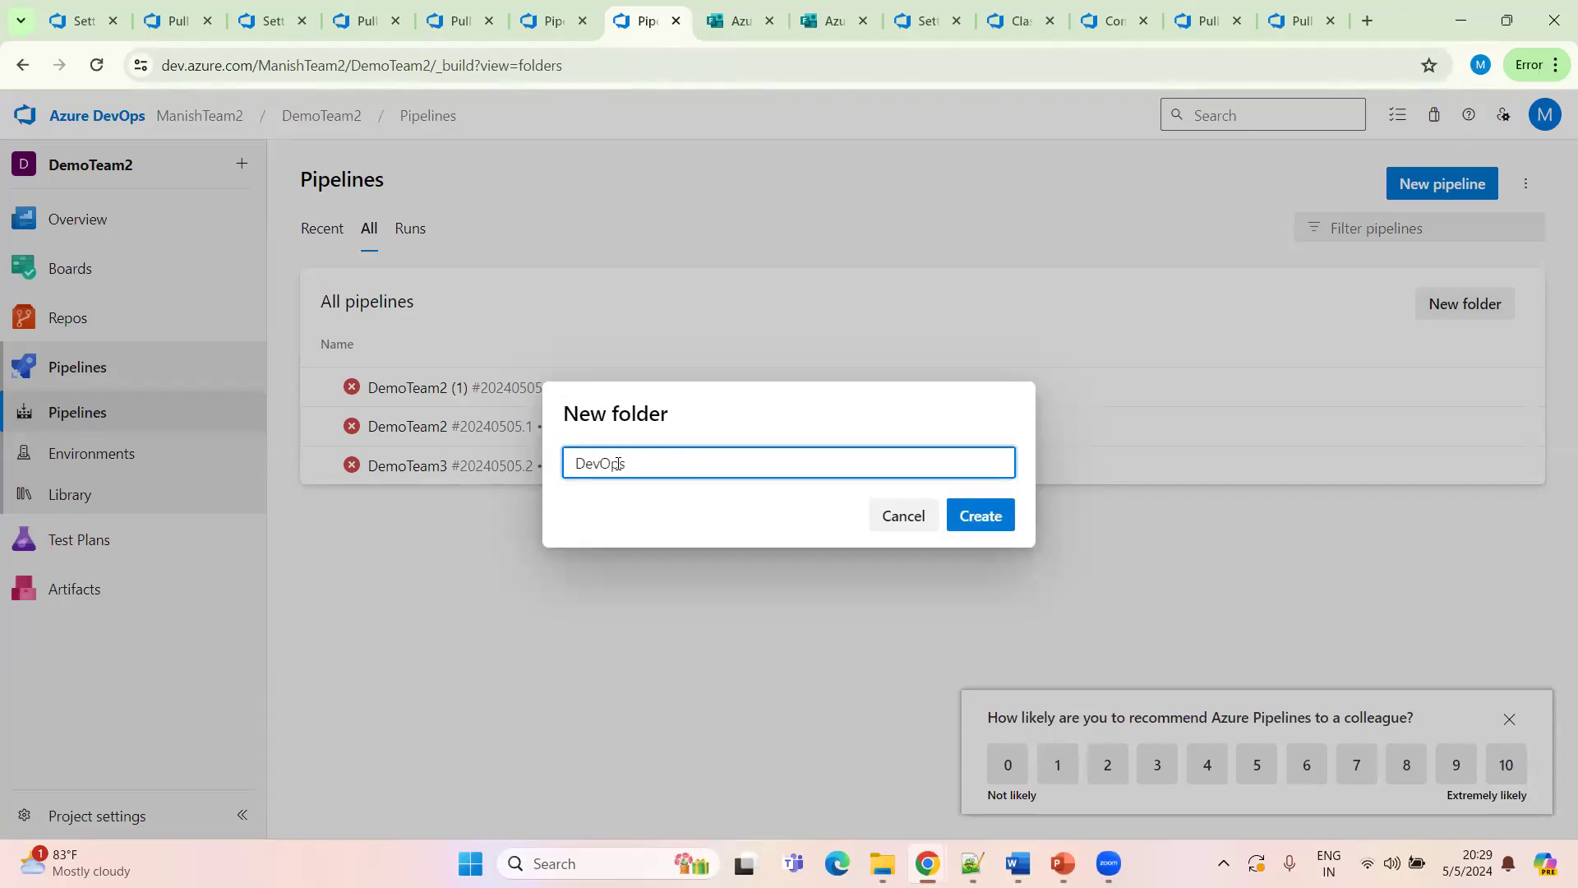
text( Batch3)
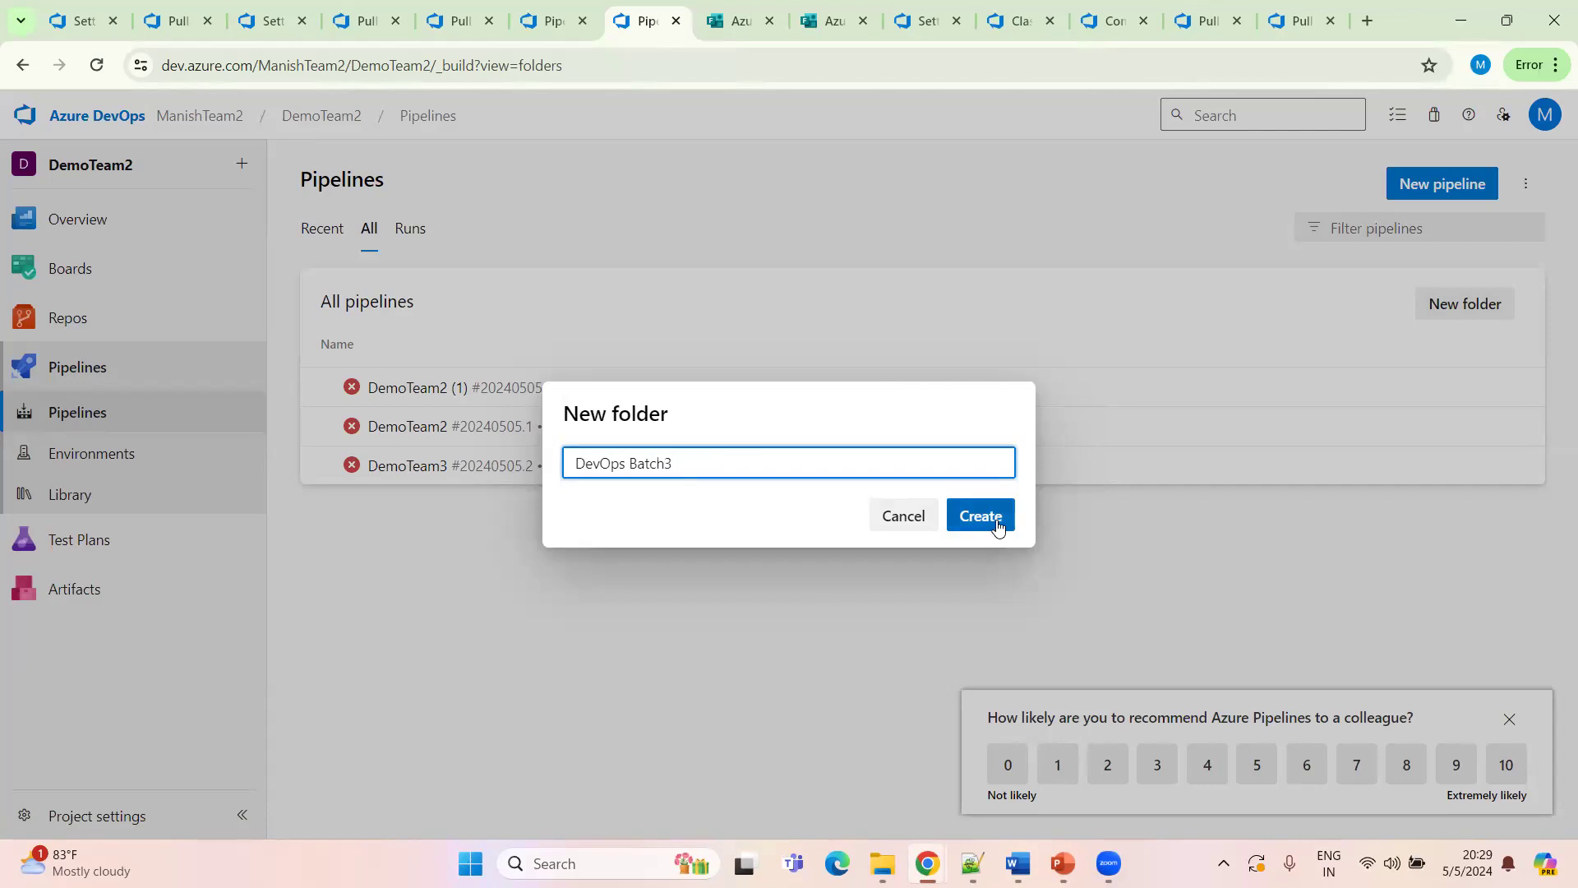
click(667, 464)
click(971, 513)
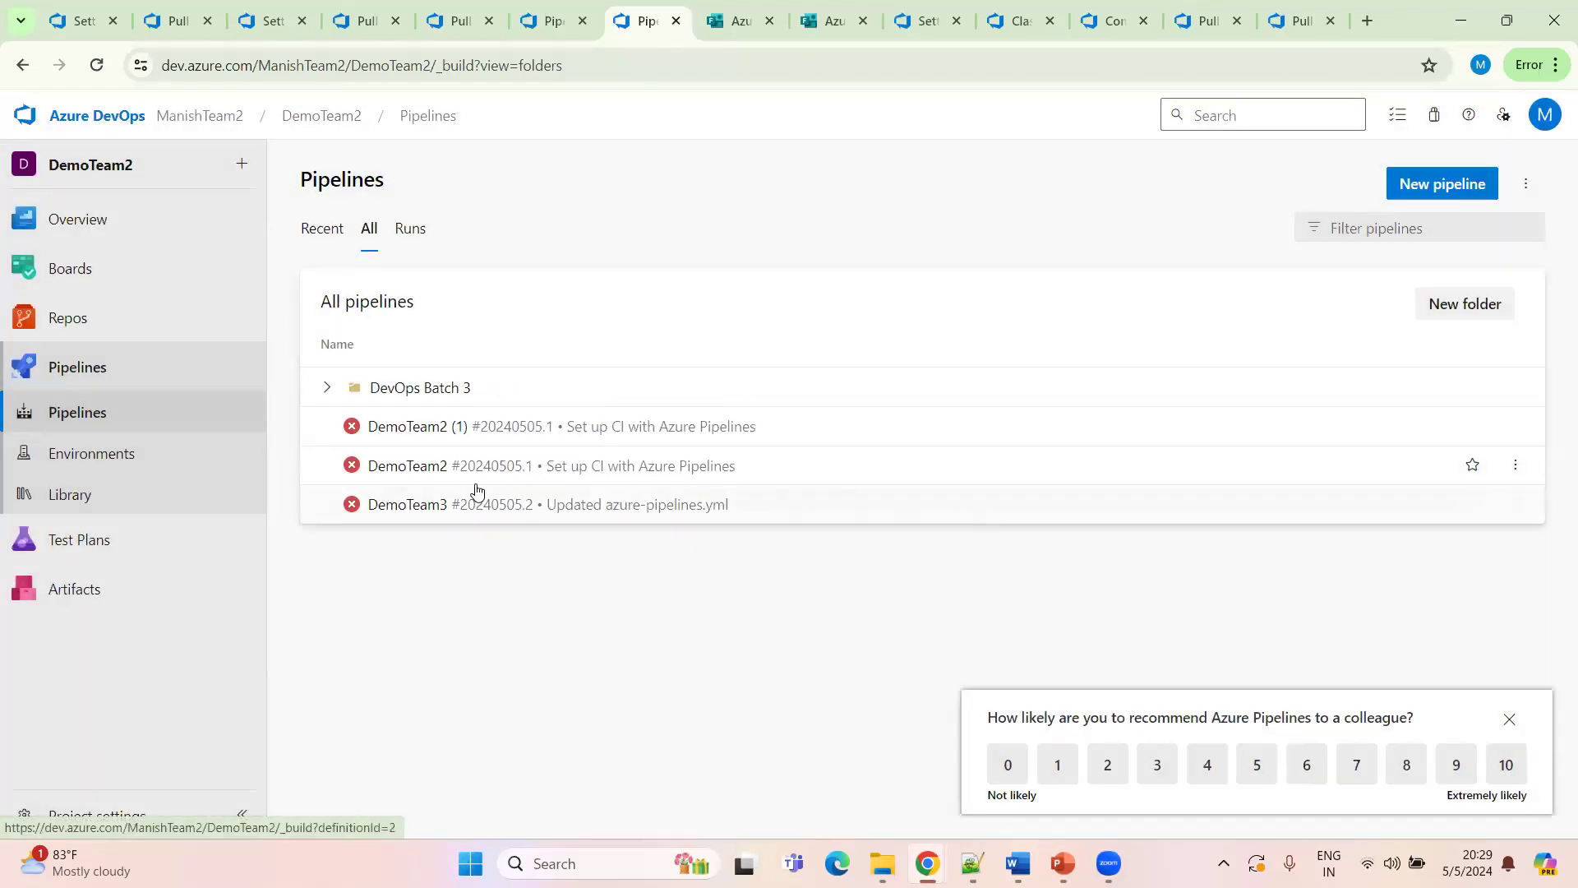
Move the DemoTeam2 pipeline into the DevOps Batch 3 folder and expand that folder
click(1511, 468)
click(1456, 608)
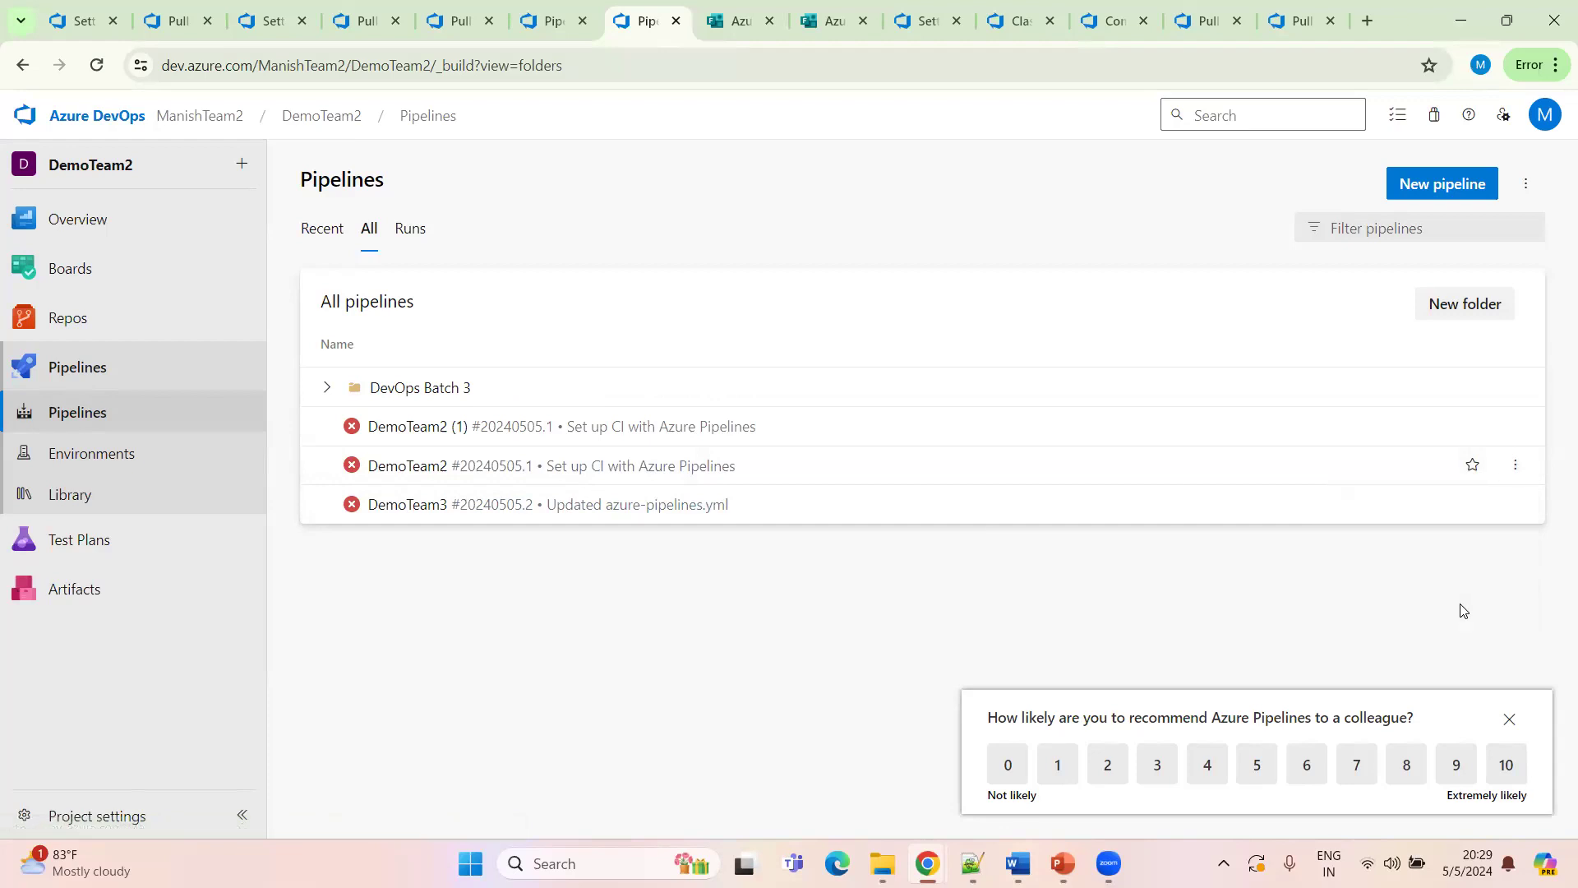
click(764, 520)
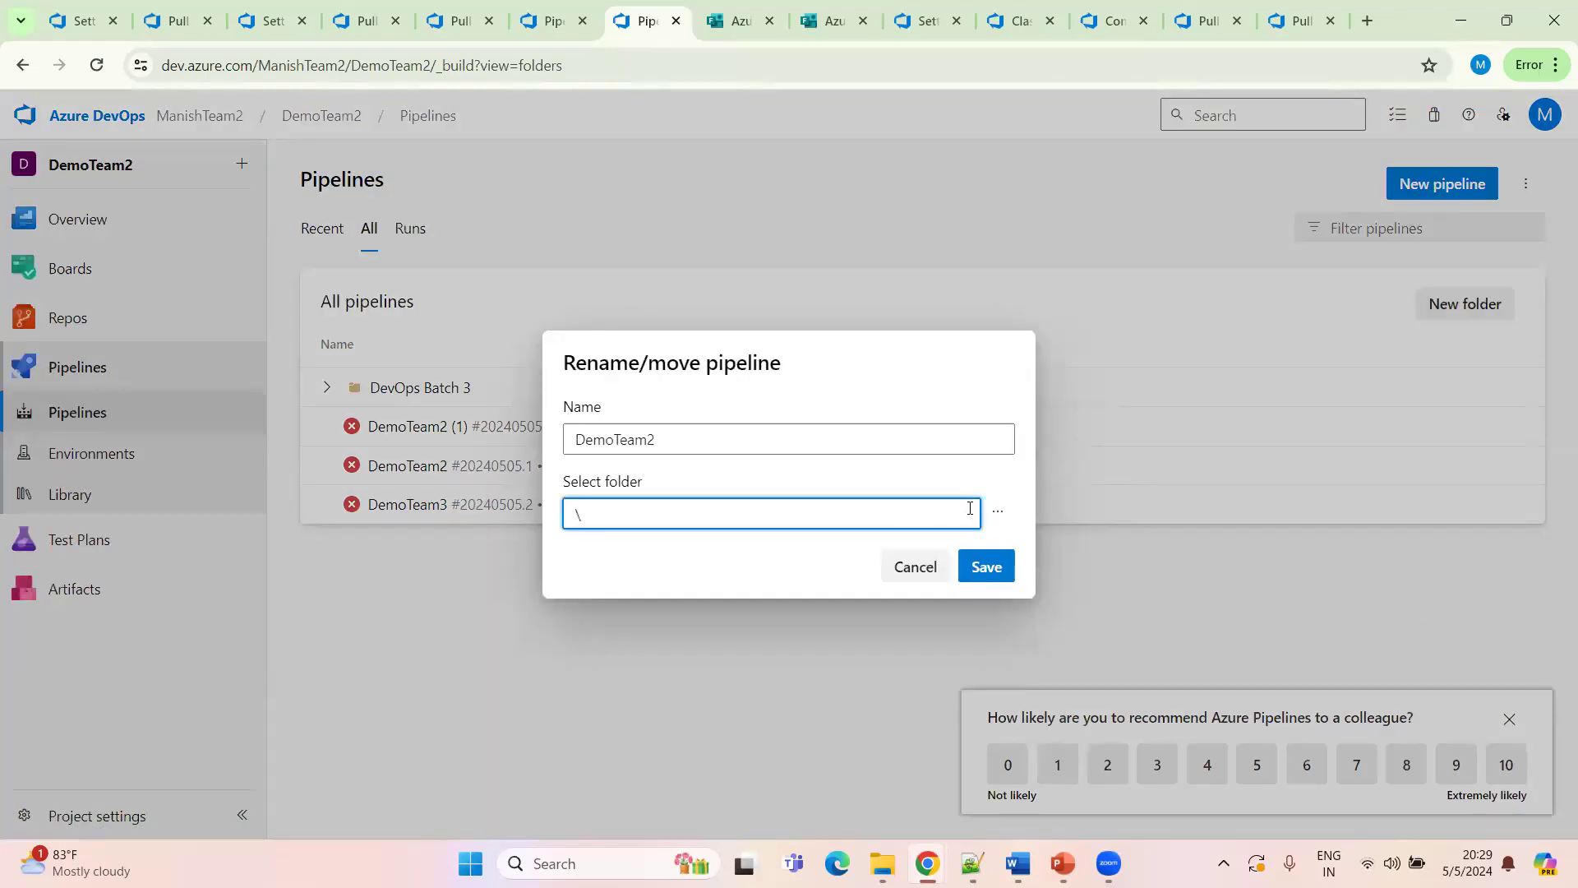
click(997, 511)
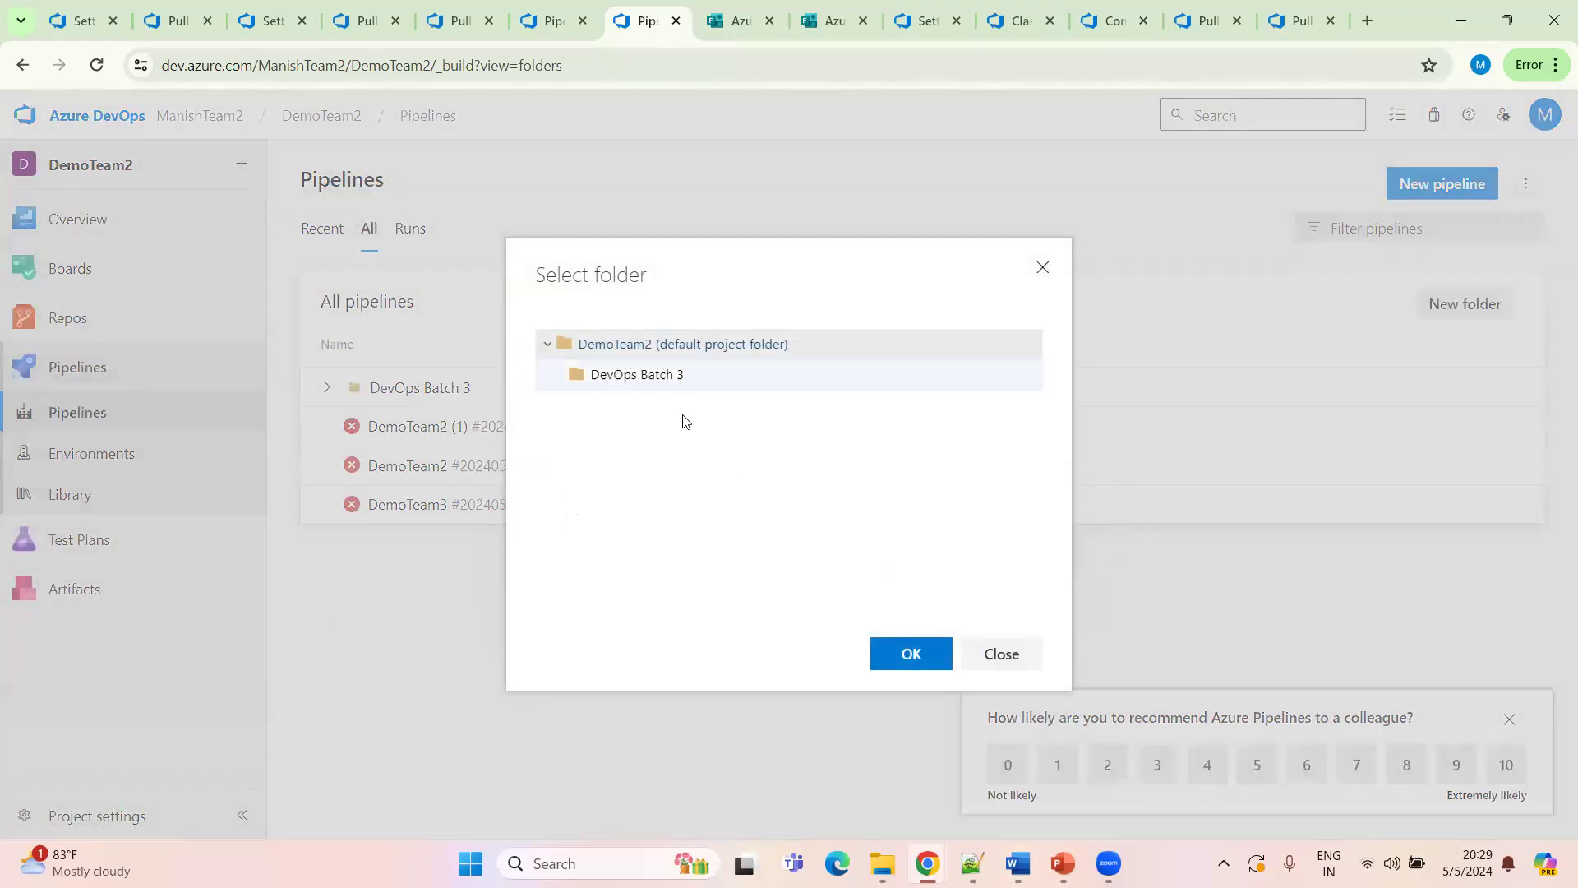
click(649, 374)
click(909, 657)
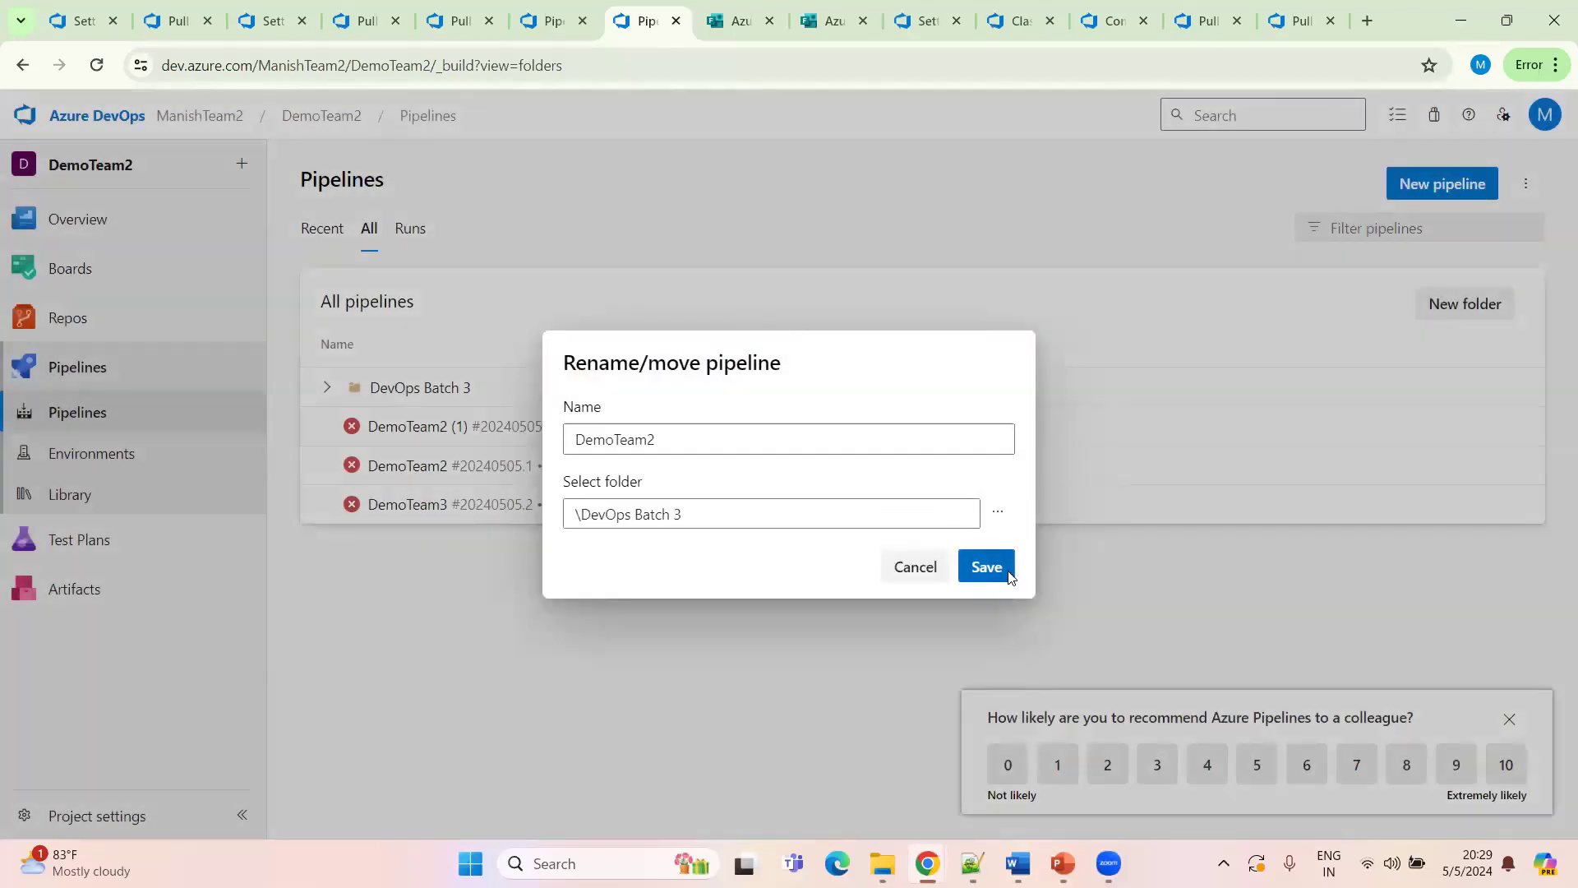
click(1008, 576)
click(326, 389)
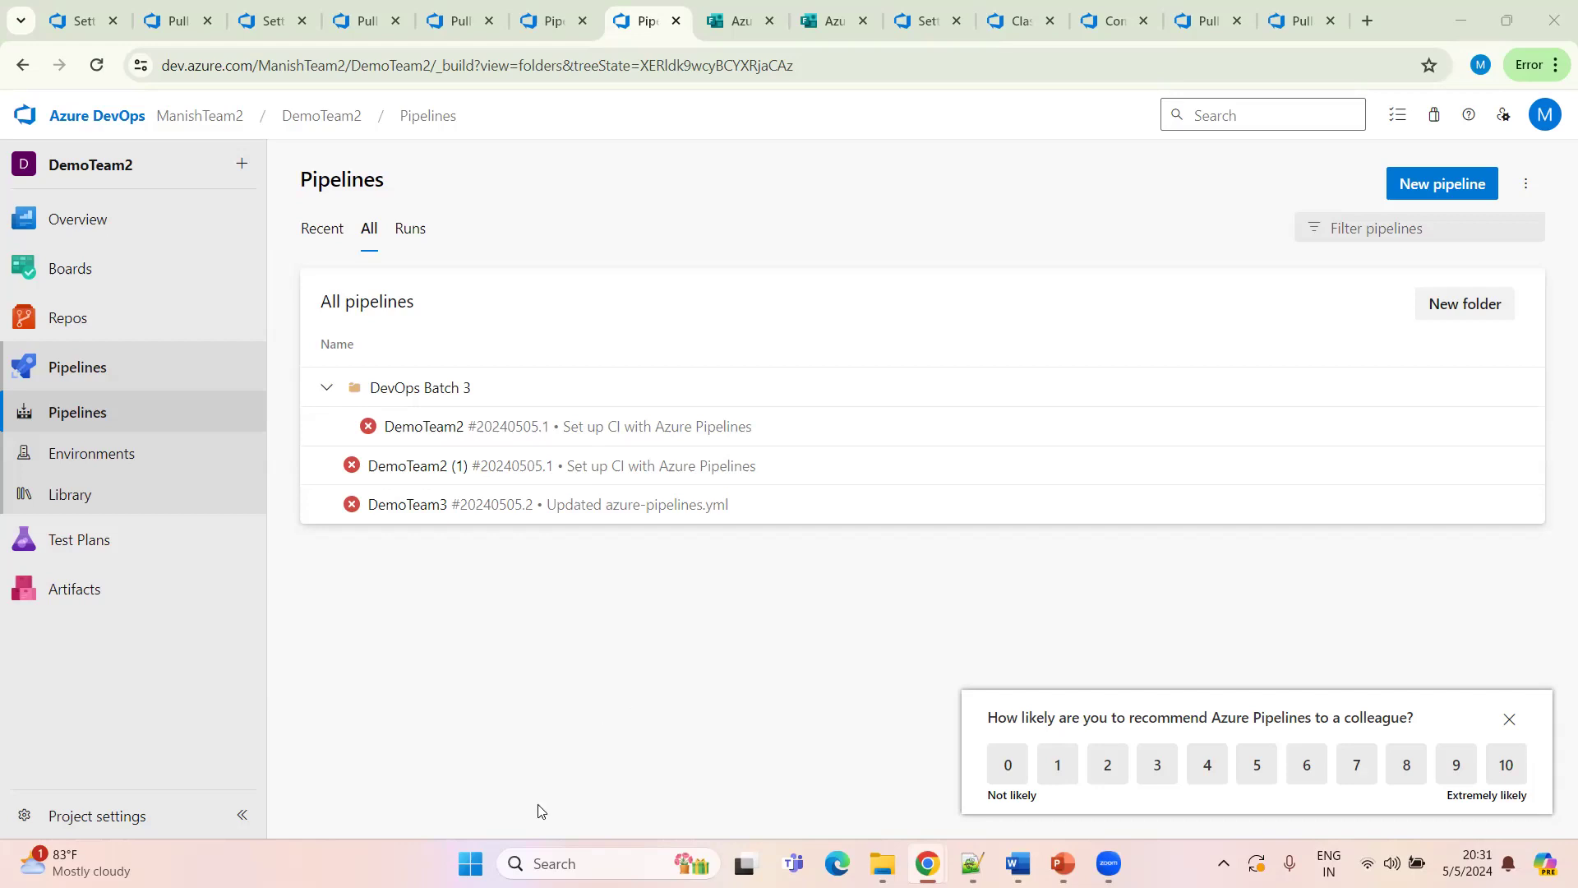
click(1509, 718)
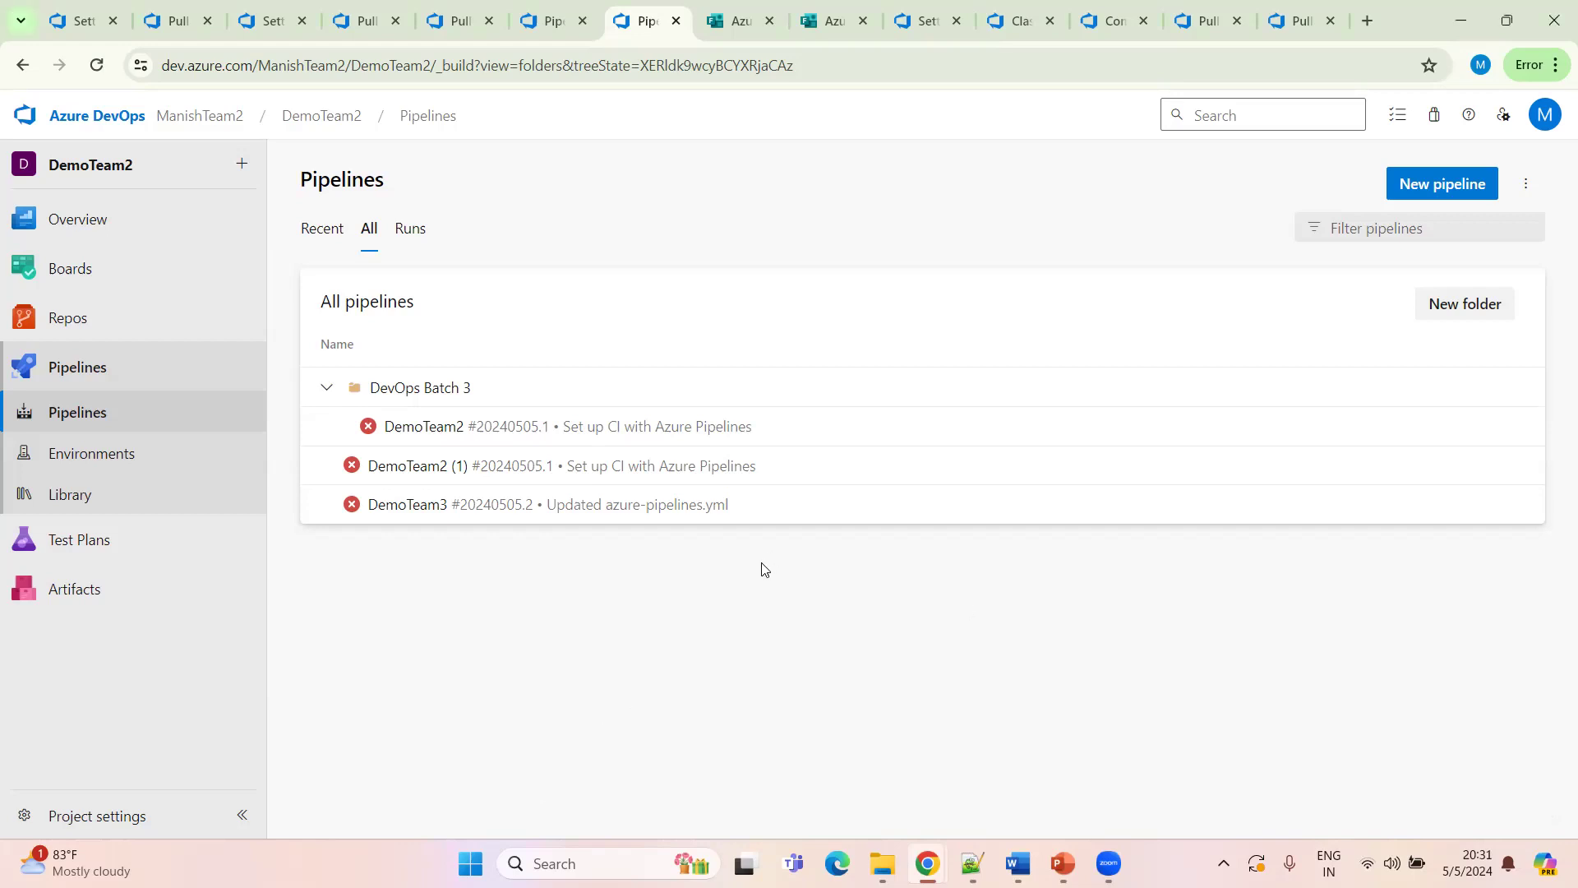